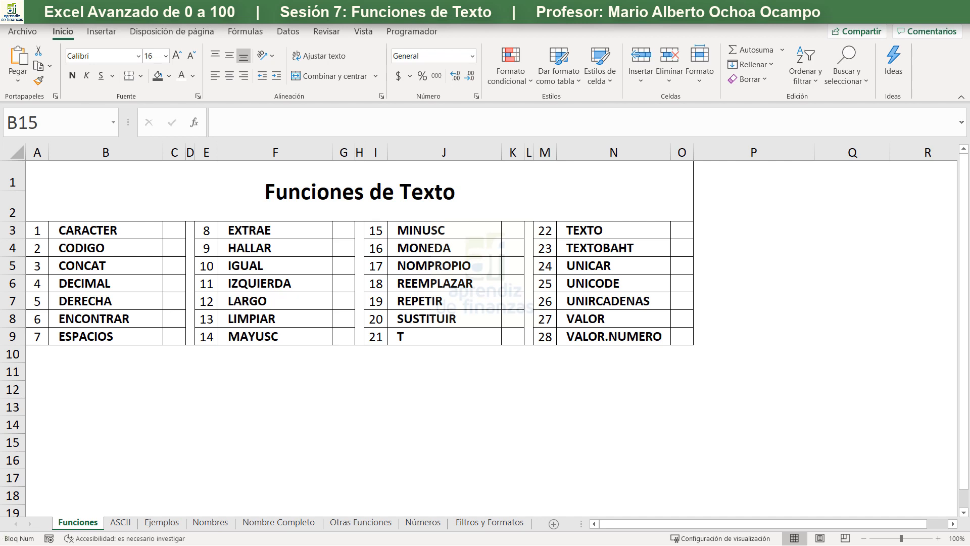
- Examine the first rows of the character table on the ASCII sheet, comparing the numeric codes with their keyboard symbols
left_click(114, 526)
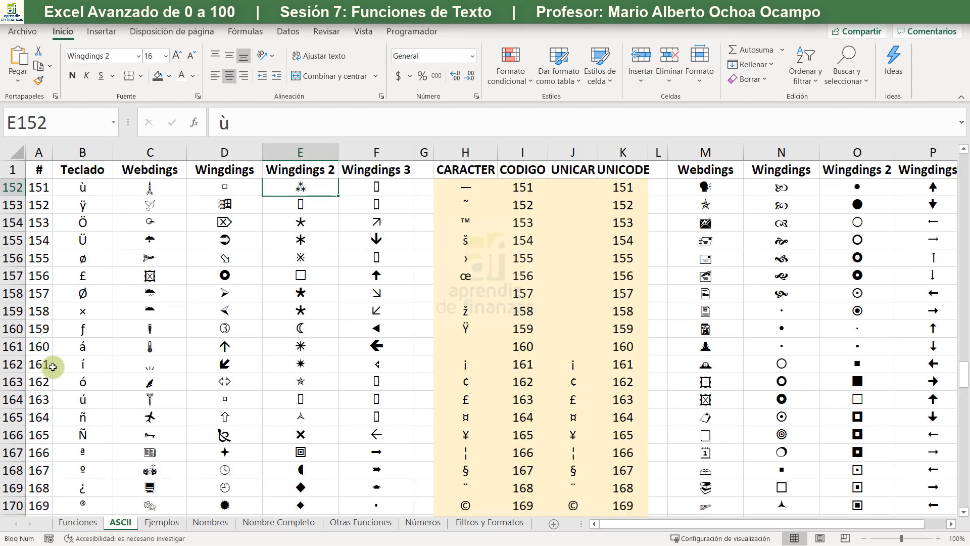
left_click(90, 251)
key("ctrl+Up")
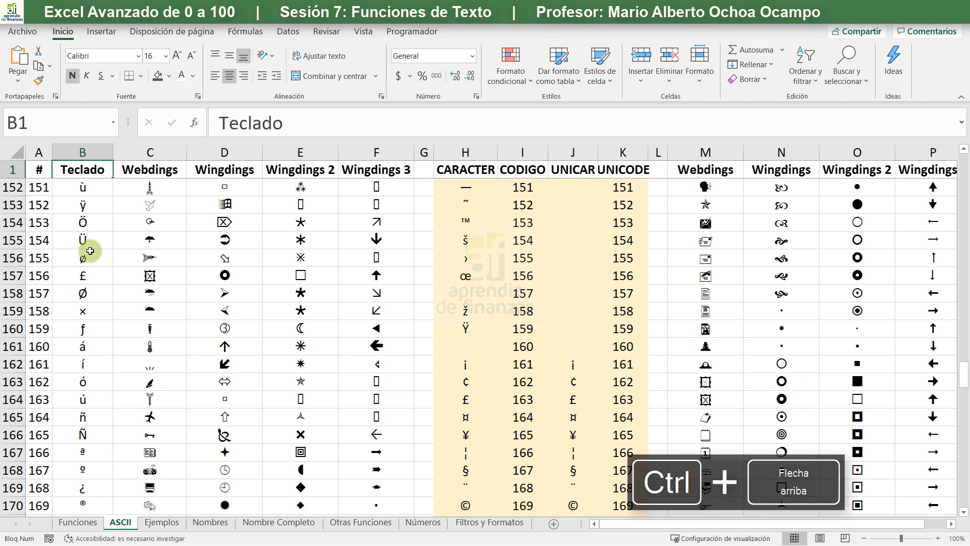
key("Down")
key("Down")
key("Left")
key("Up")
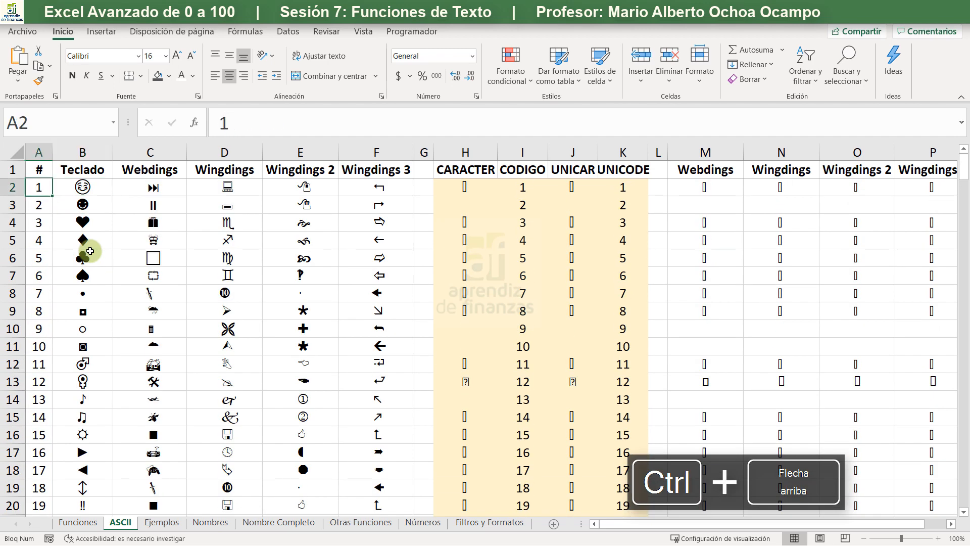
key("Down")
key("Down")
key("Down")
key("Down")
key("Down")
key("Right")
key("Right")
key("Up")
key("Up")
key("Left")
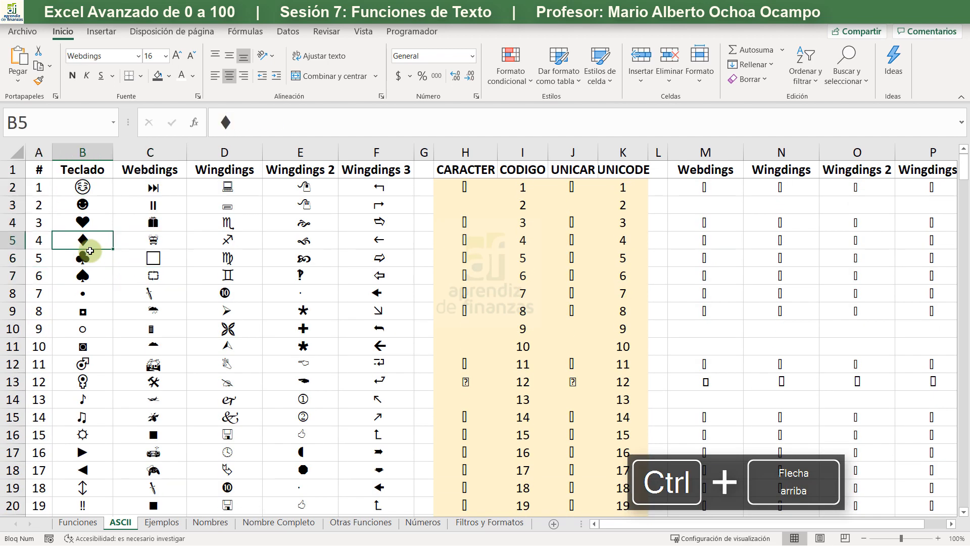
key("Up")
key("Up")
key("Up")
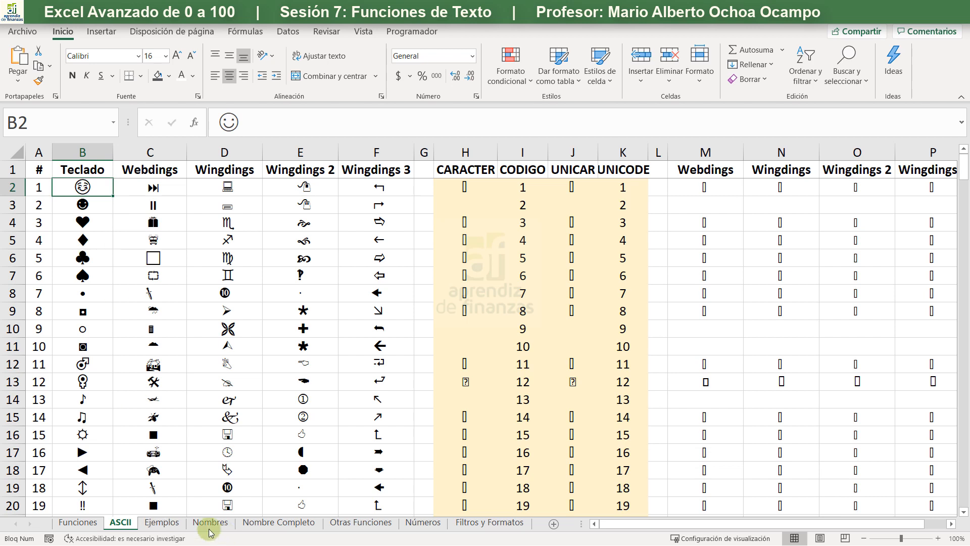
- On the Ejemplos sheet, enter the symbols @, ^ and ç by their ASCII codes in cells B3, B4 and B5
left_click(186, 526)
left_click(113, 202)
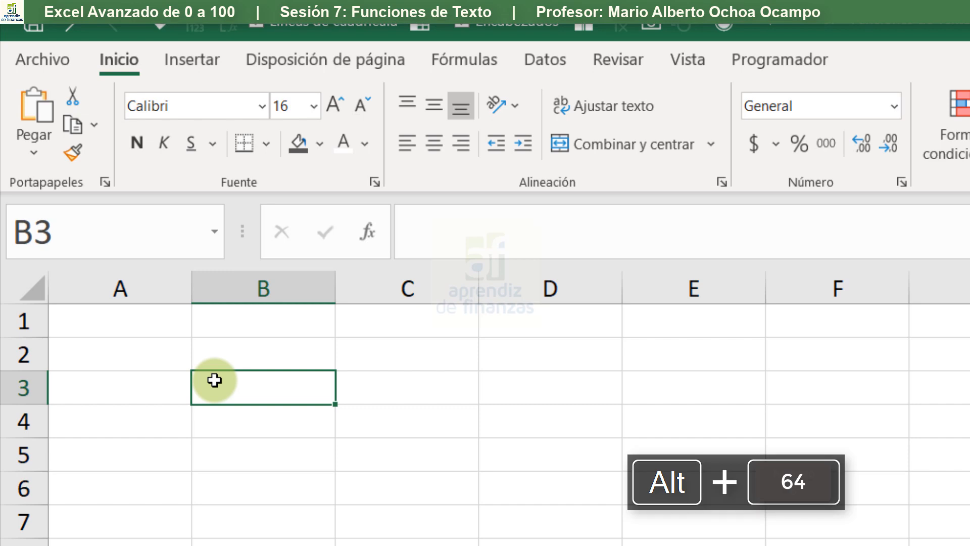
type("@")
key("Return")
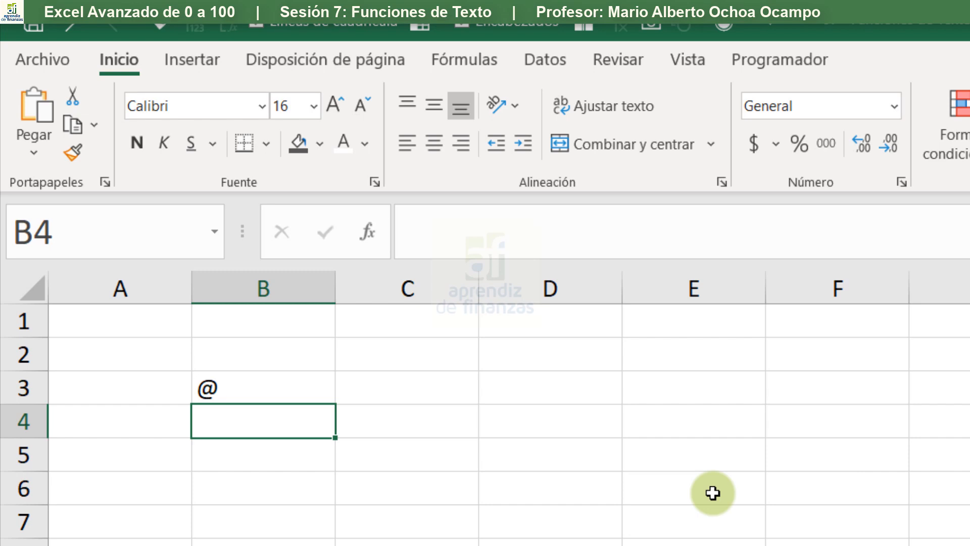
type("^")
key("Return")
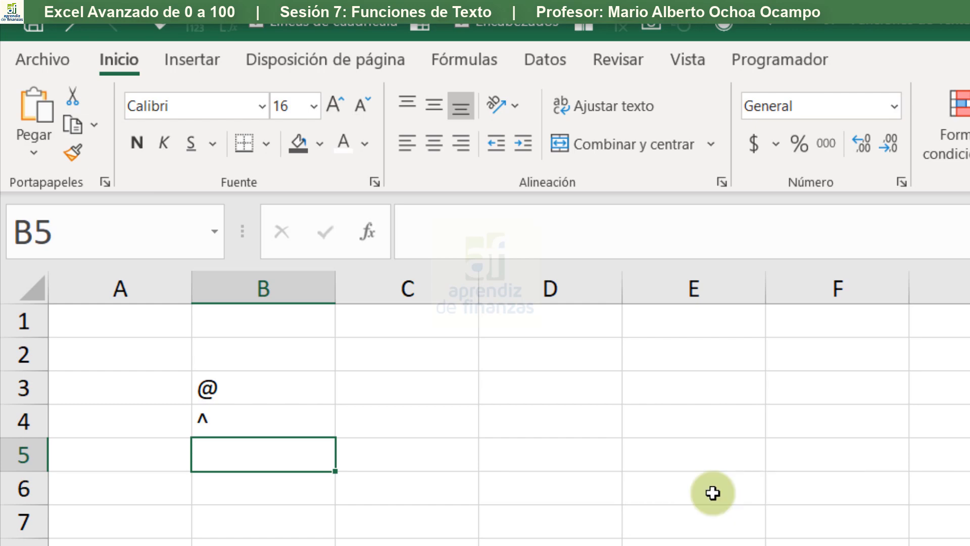
type("ç")
key("Return")
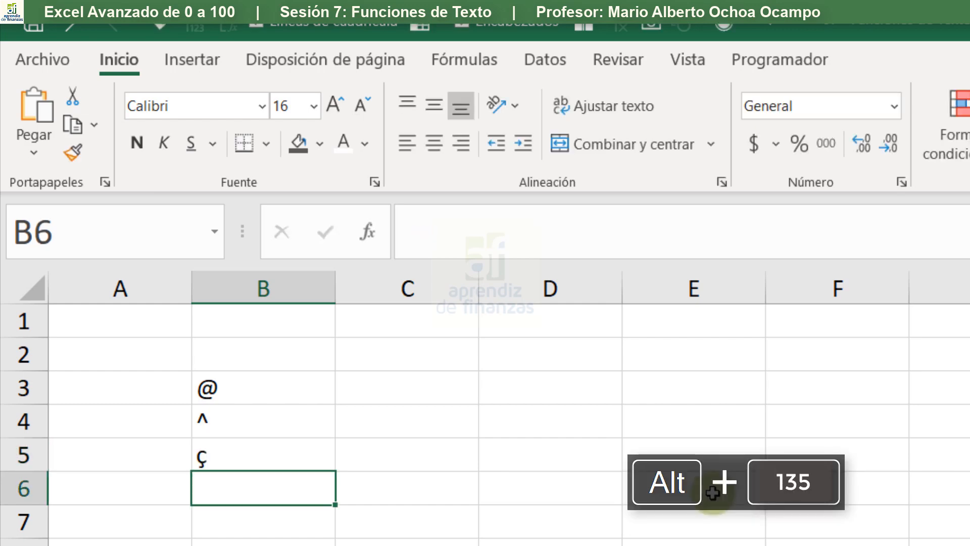
key("Up")
key("Up")
key("Up")
key("Down")
key("Down")
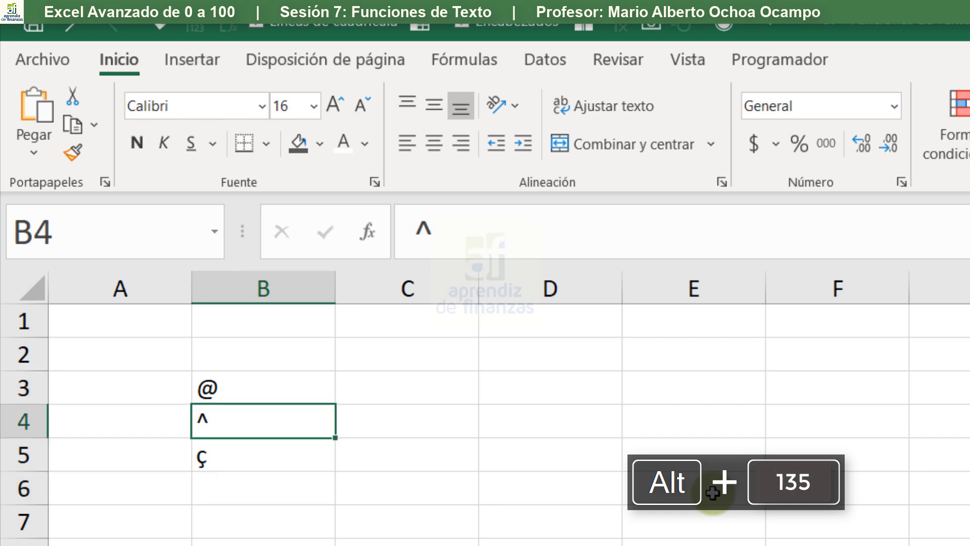
key("Up")
key("Up")
key("Up")
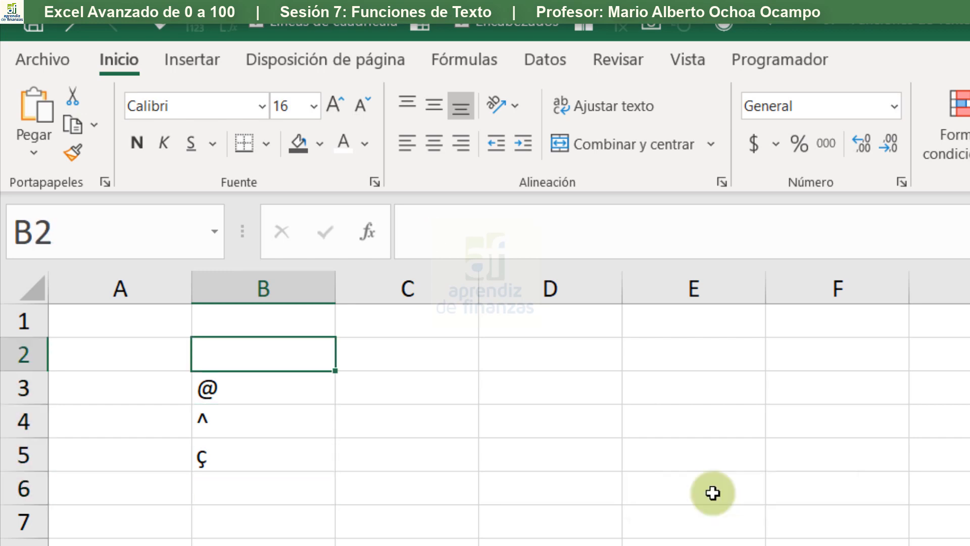
left_click_drag(206, 388, 229, 444)
left_click(214, 374)
left_click_drag(241, 394, 265, 457)
- Enter the code 64 in cell C3
left_click(375, 396)
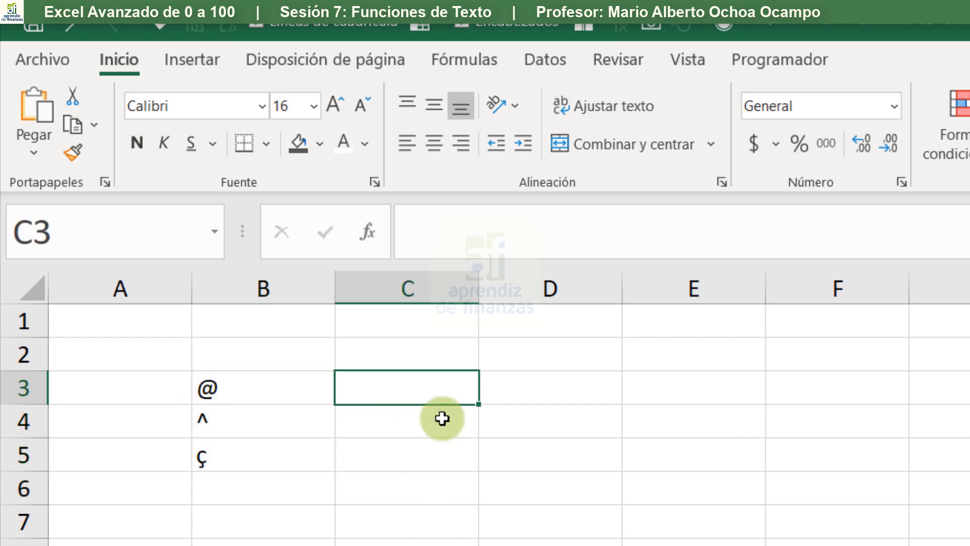
type("64")
key("Return")
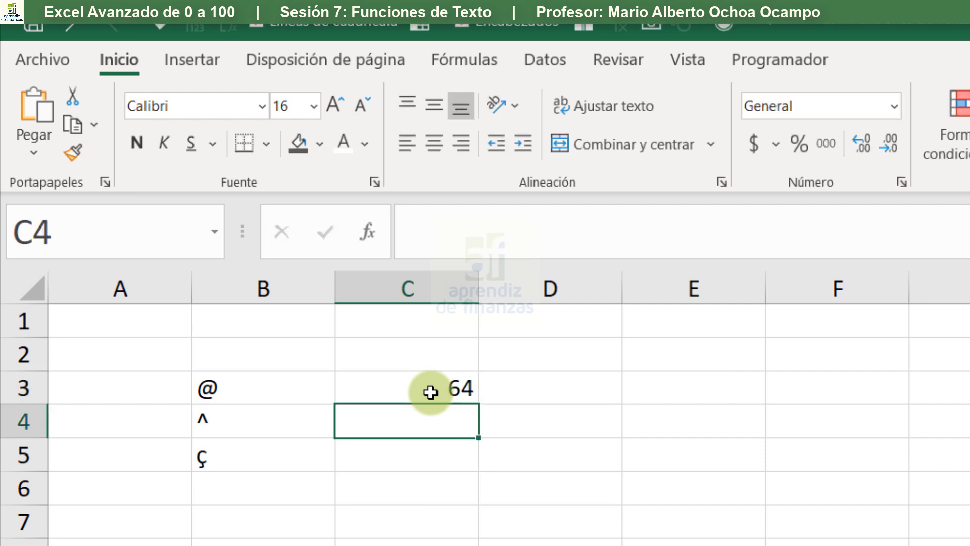
- Enter the formula +CARACTER(C3) in cell D3 to convert the code into its character
key("Up")
key("Right")
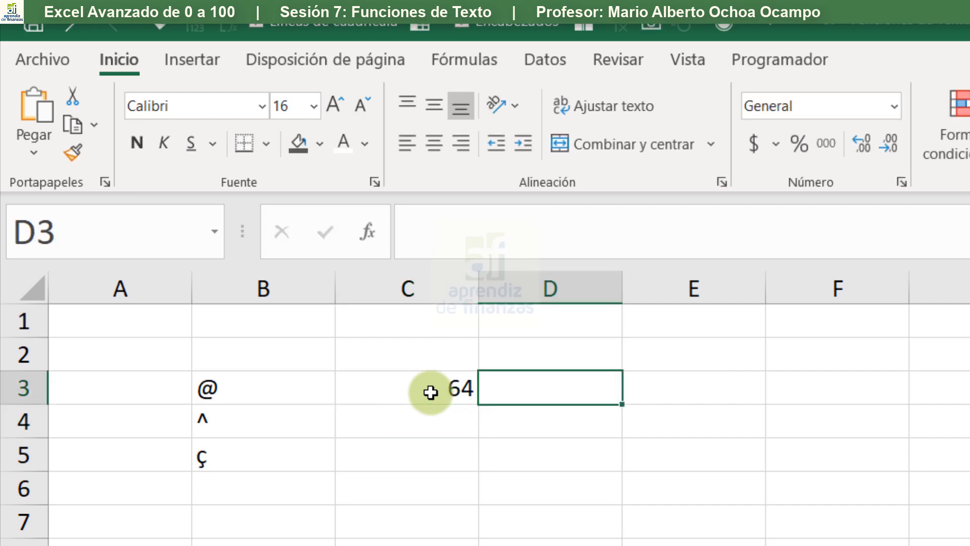
type("+car")
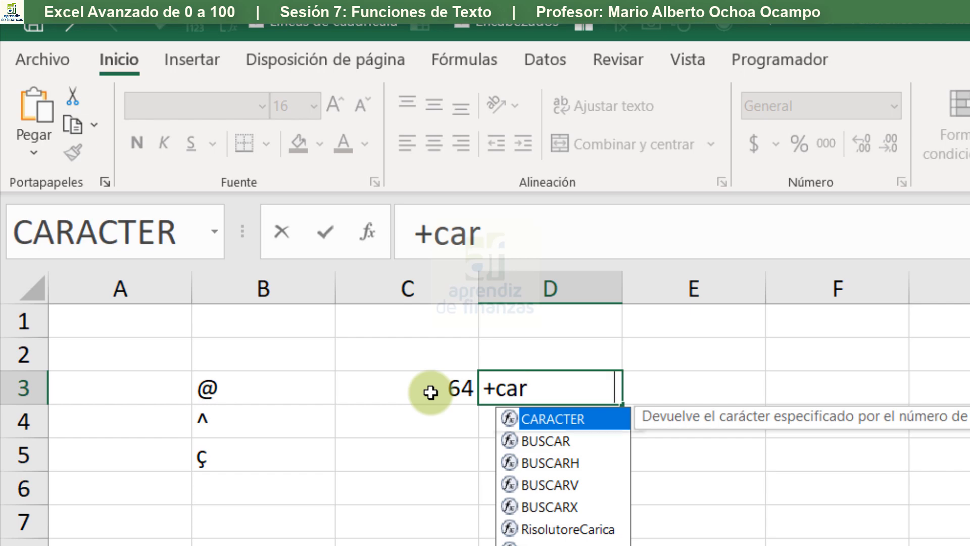
key("Tab")
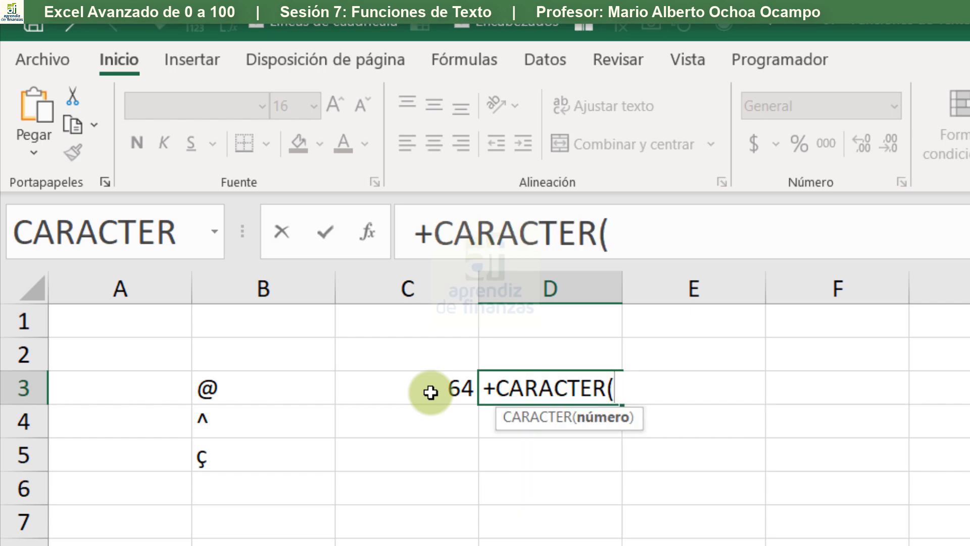
left_click(431, 392)
type(")")
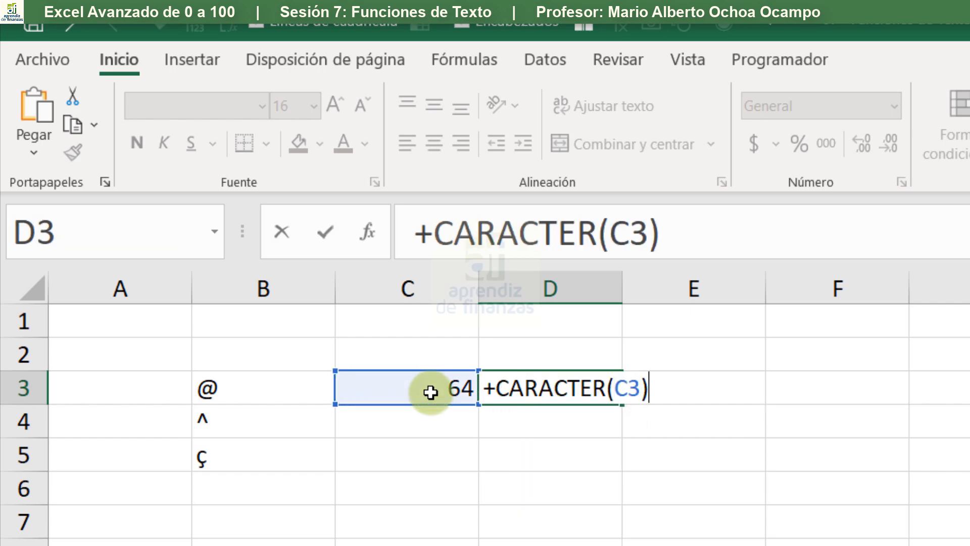
key("Return")
left_click(525, 383)
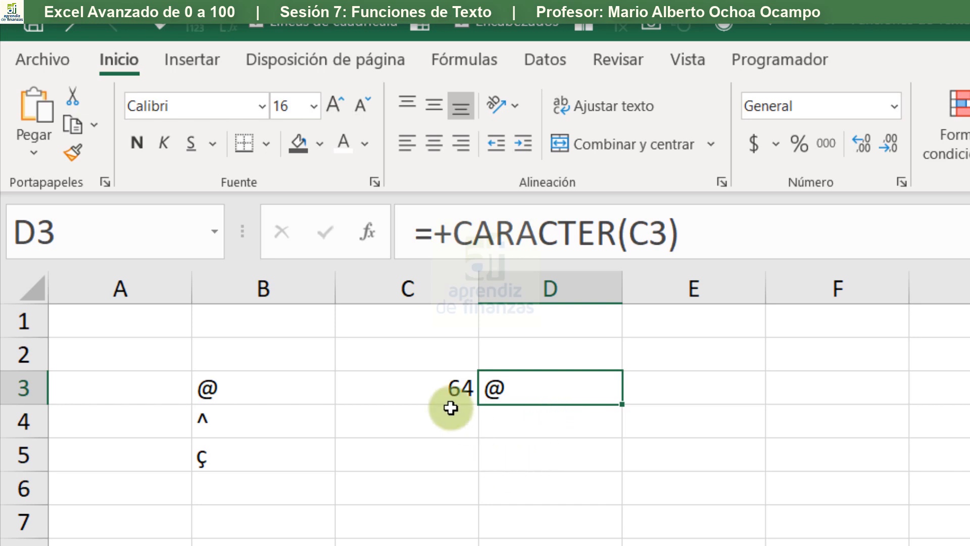
left_click(510, 428)
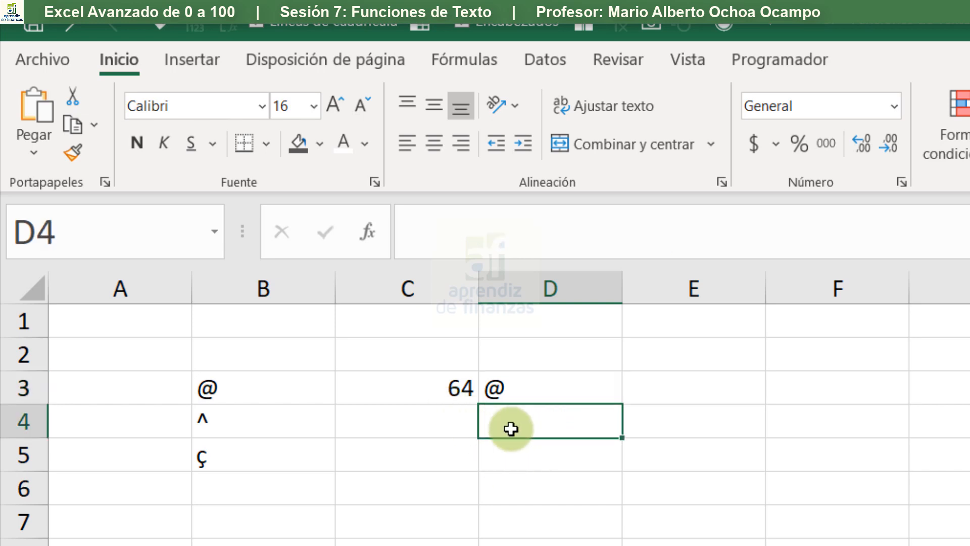
- Center the contents of cell D3 and of the symbols in B3:B5 horizontally
left_click(590, 383)
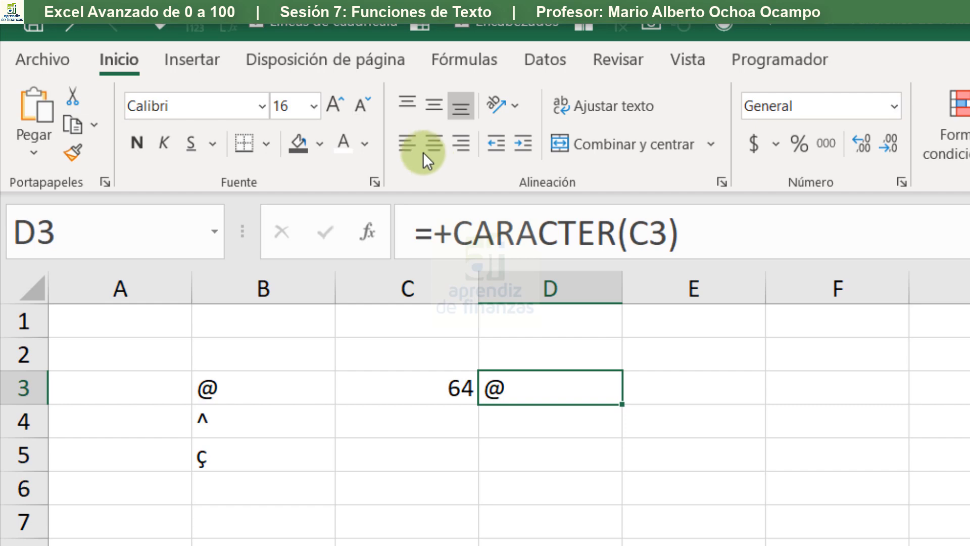
left_click(428, 140)
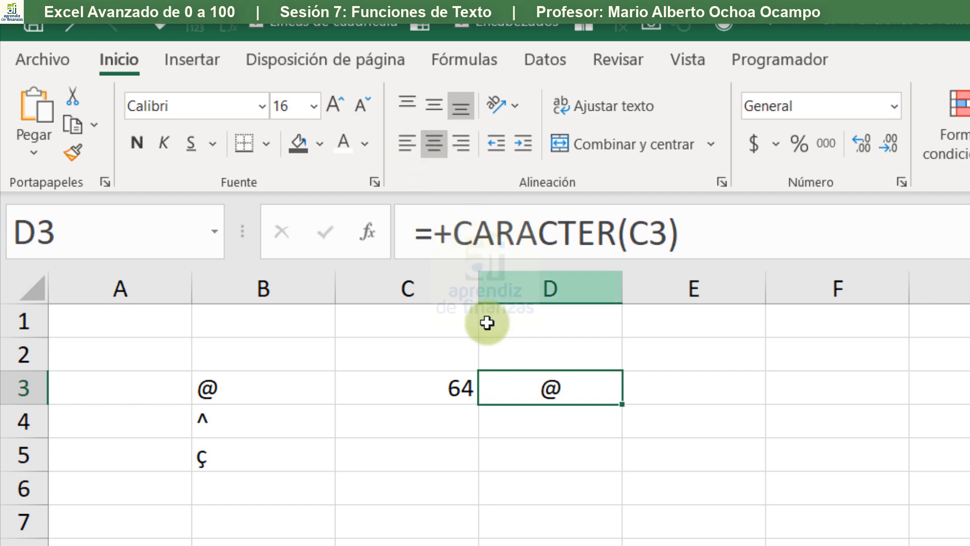
left_click(232, 399)
left_click_drag(255, 436, 256, 447)
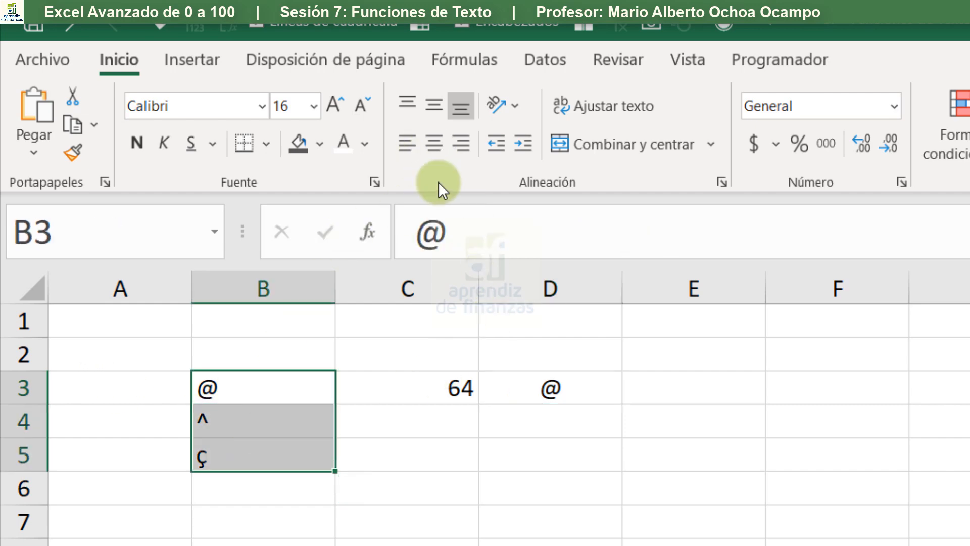
left_click(431, 153)
- Enter the formula +CODIGO(B3) in cell A3 to get the symbol's code, and center the cell horizontally
left_click(152, 381)
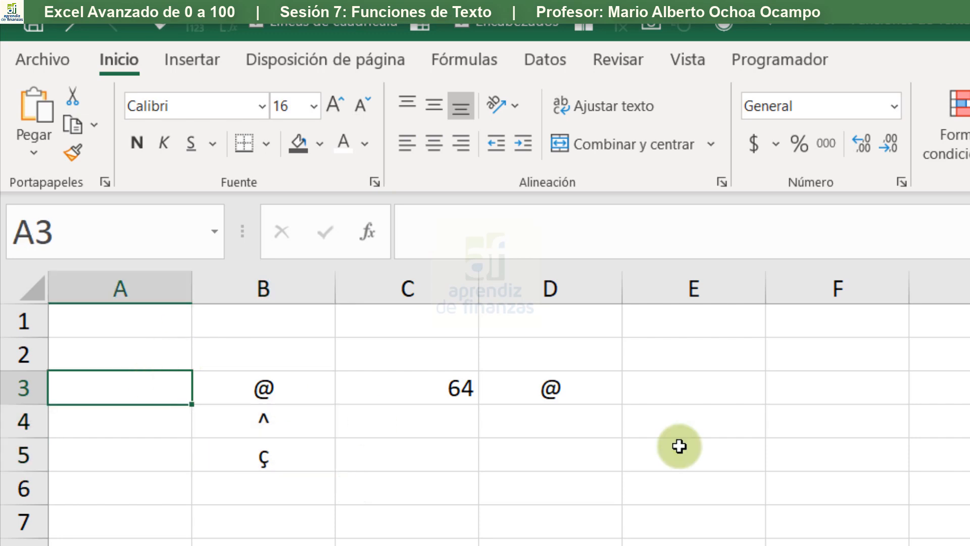
type("+co")
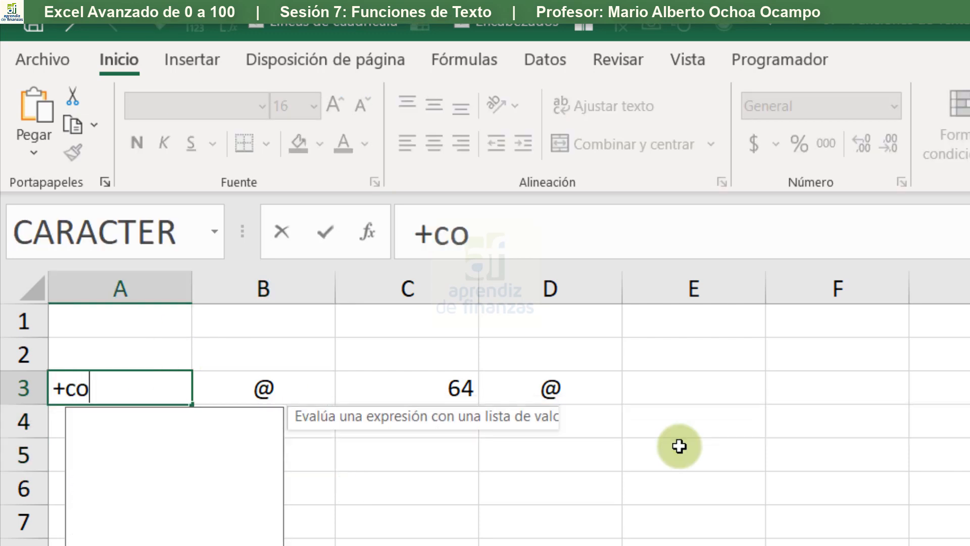
type("di")
key("Tab")
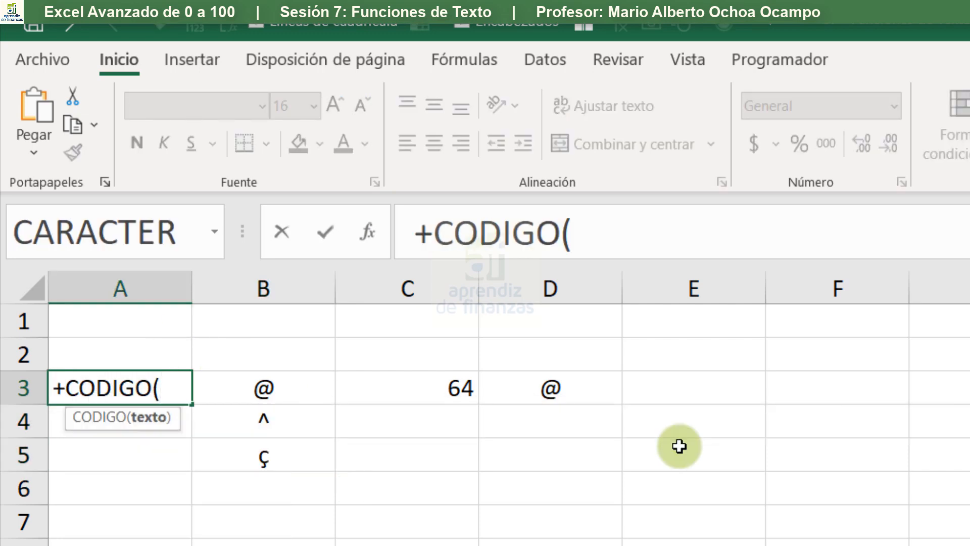
key("Right")
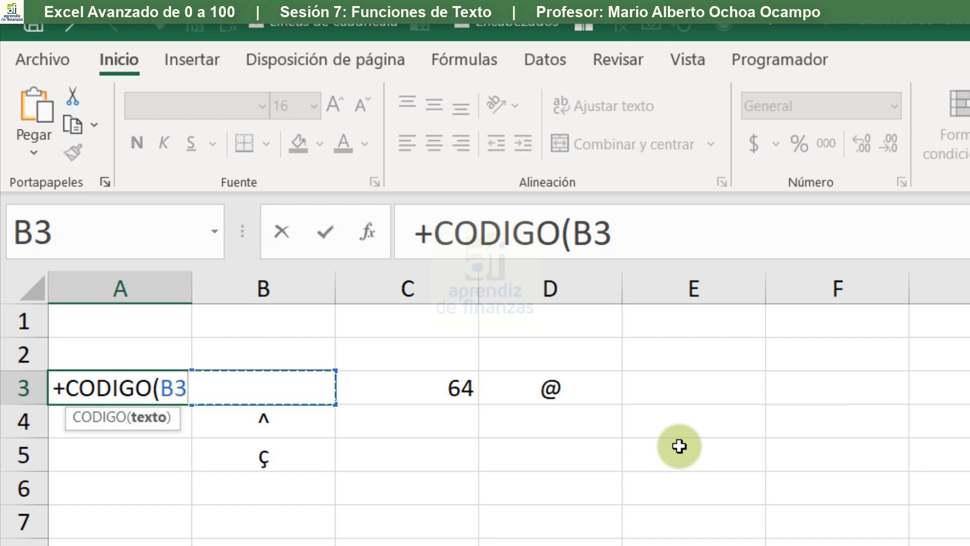
type(")")
key("Return")
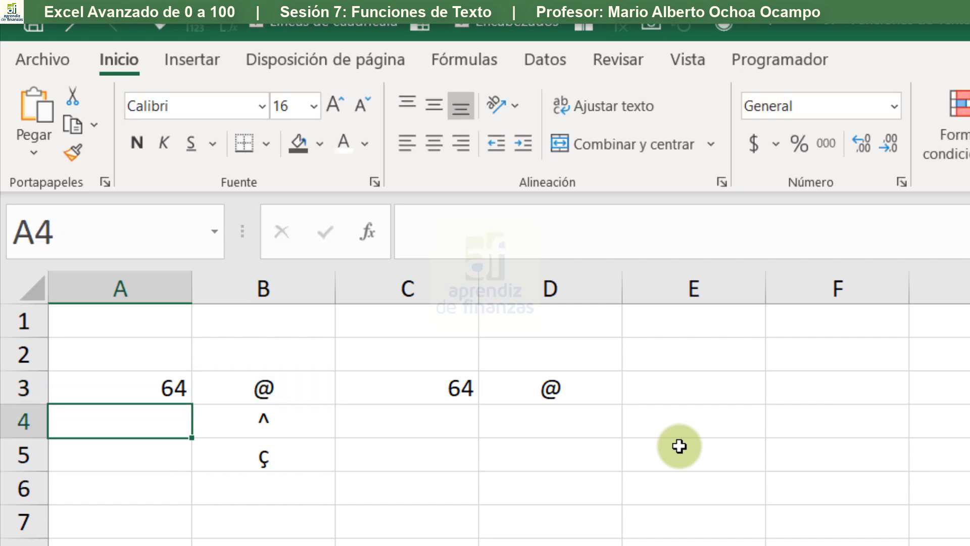
key("Up")
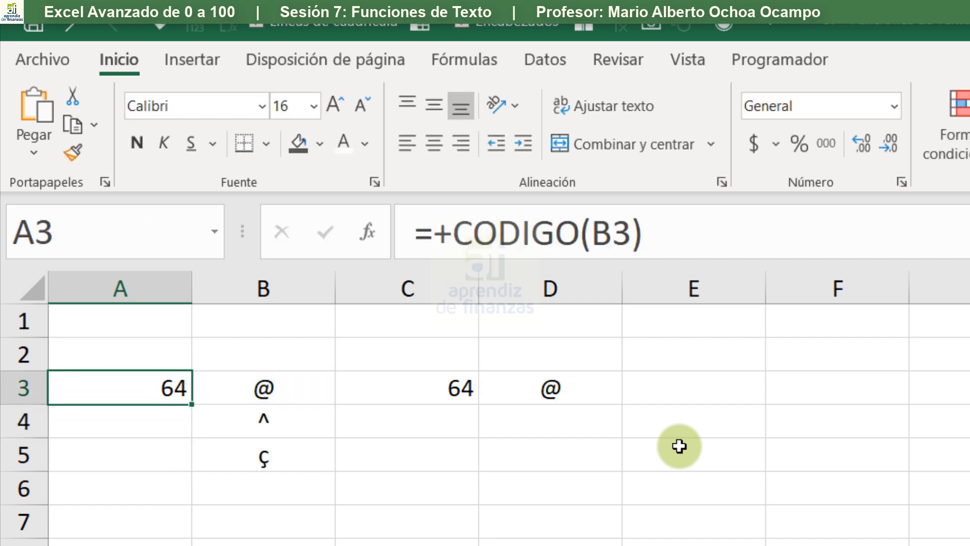
left_click(443, 153)
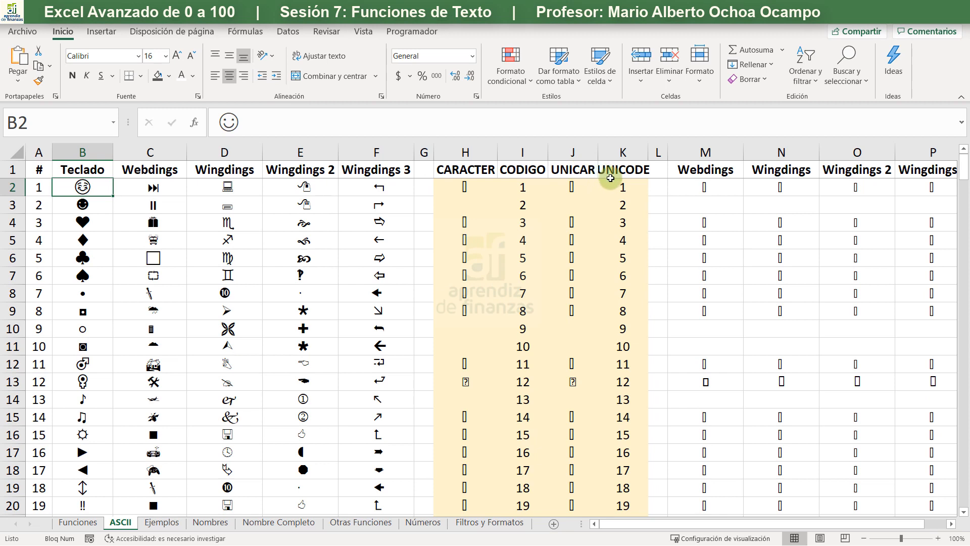
- On the Ejemplos sheet, enter the formula +UNICAR(C3) in cell D4 and center the cell horizontally
left_click(167, 522)
left_click(270, 223)
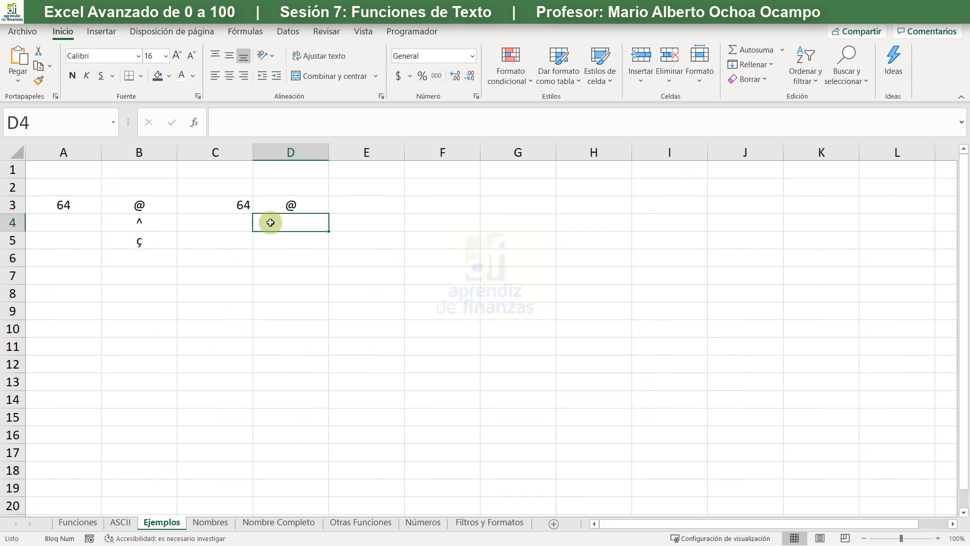
type("+unir")
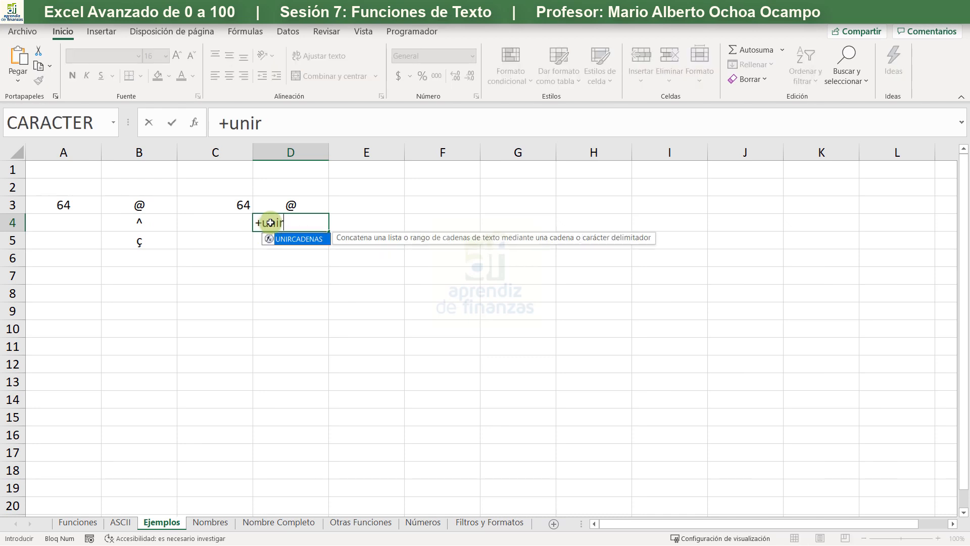
key("BackSpace")
type("car")
key("Tab")
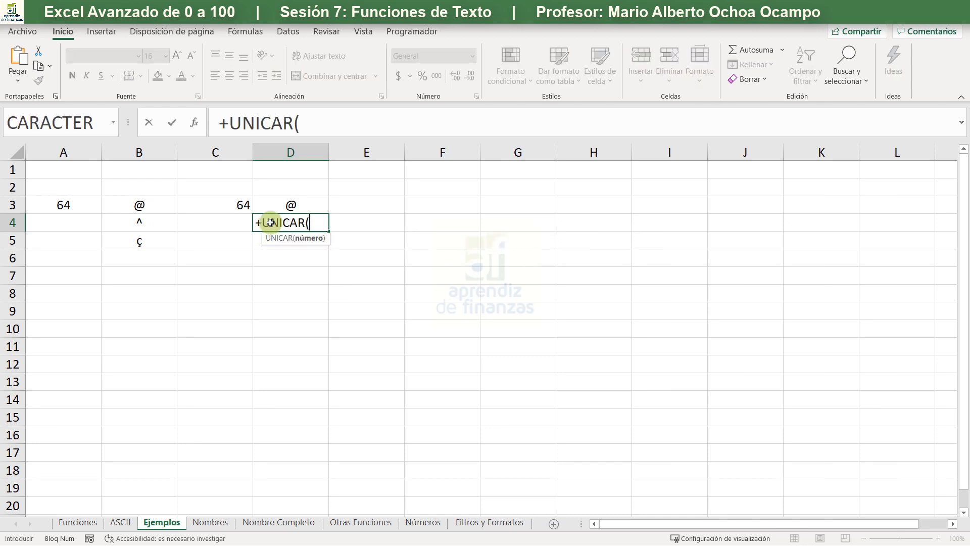
key("Left")
key("Up")
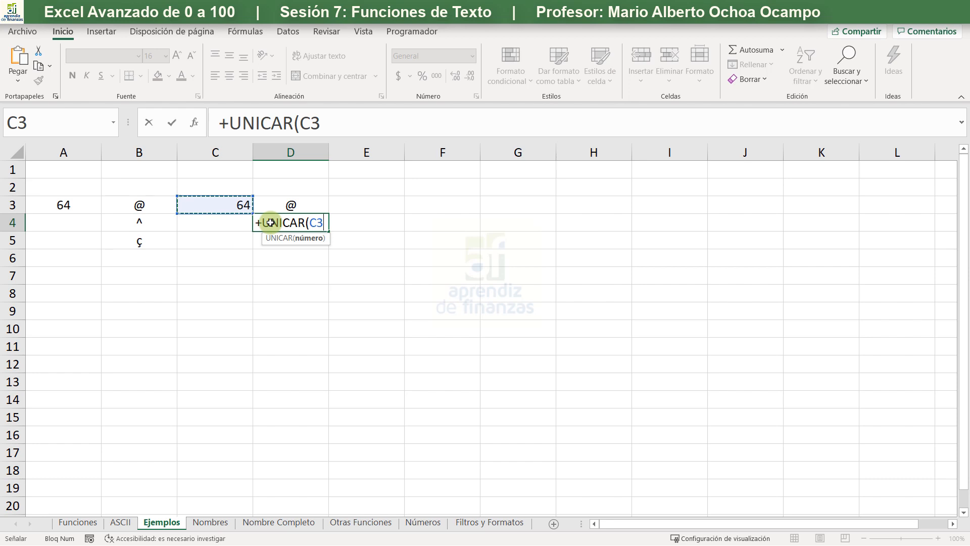
type(")")
key("Return")
left_click(271, 222)
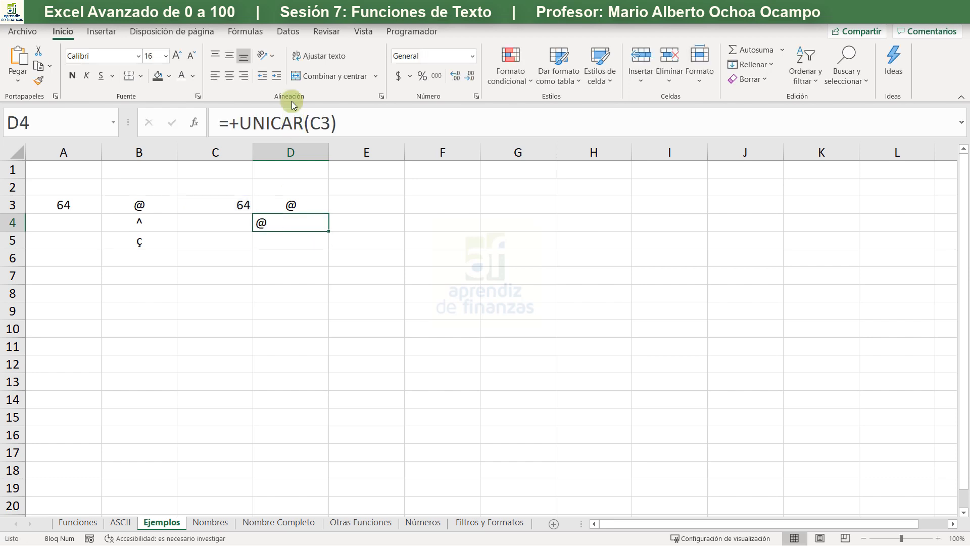
left_click(233, 77)
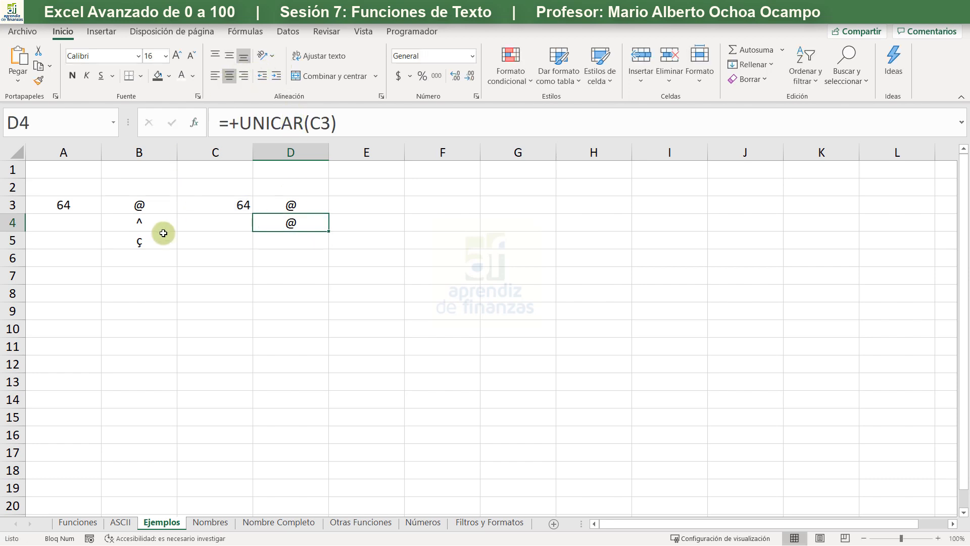
- Enter the formula +UNICODE(B3) in cell A4 to get the symbol's code, and center the cell horizontally
left_click(96, 222)
type("+")
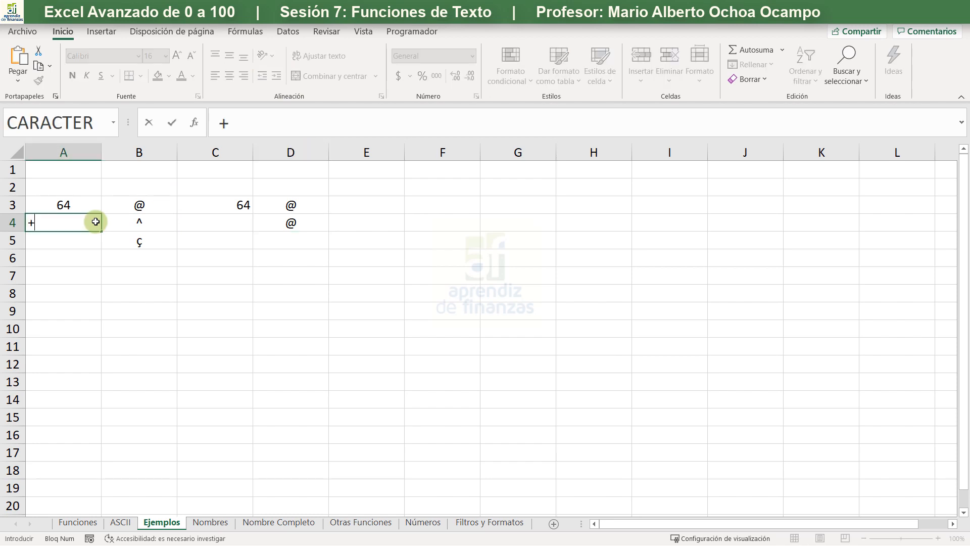
type("uni")
type("cod")
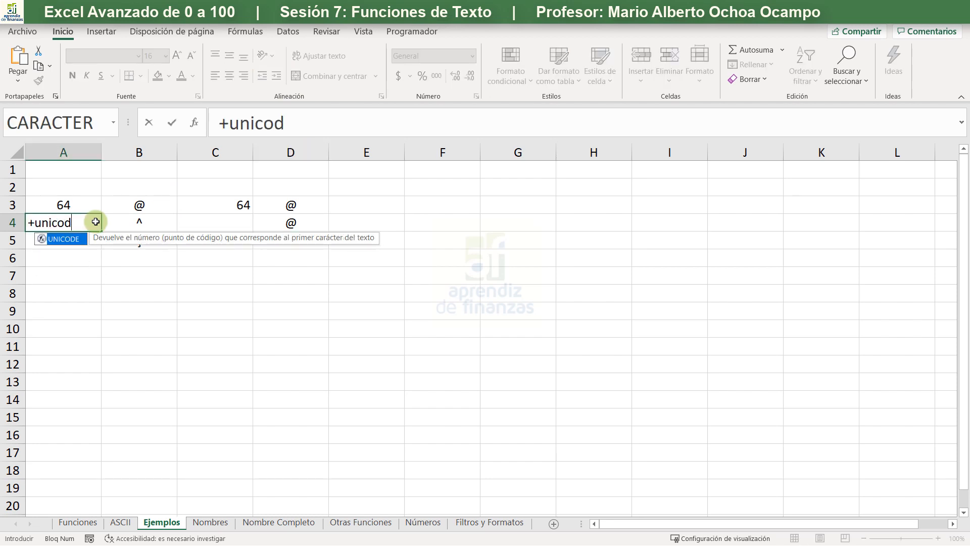
key("Tab")
left_click(128, 207)
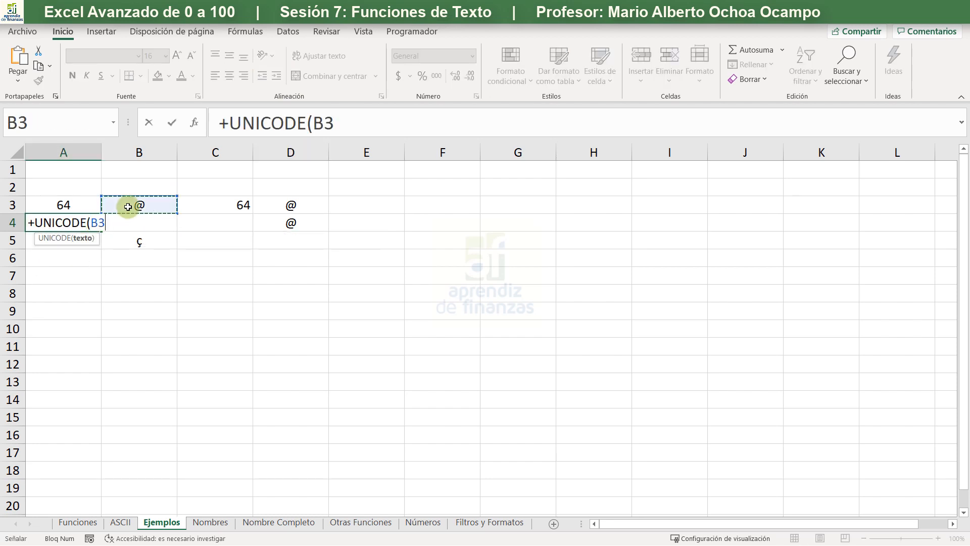
type(")")
key("Return")
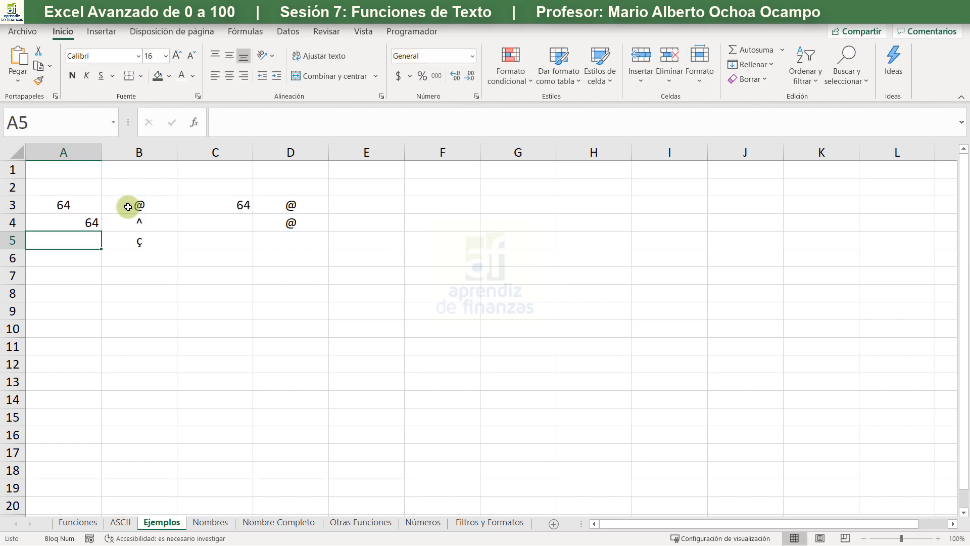
left_click(106, 223)
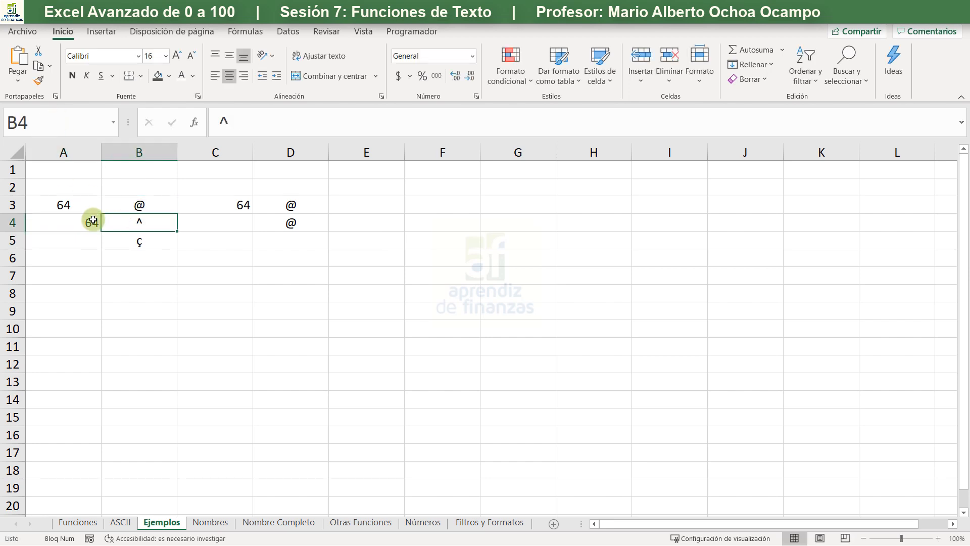
left_click(93, 221)
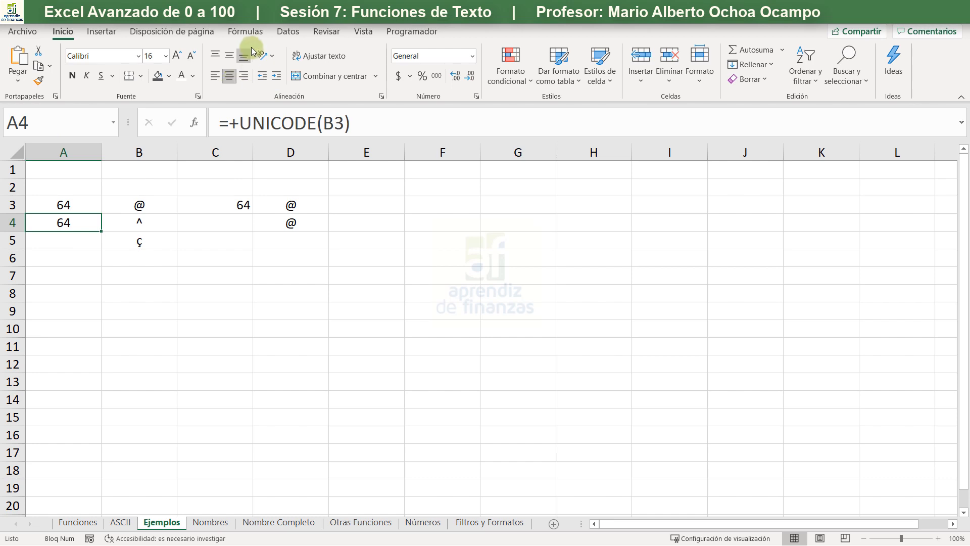
- On the ASCII sheet, examine the Teclado characters assigned to the first 30 or so codes
left_click(120, 522)
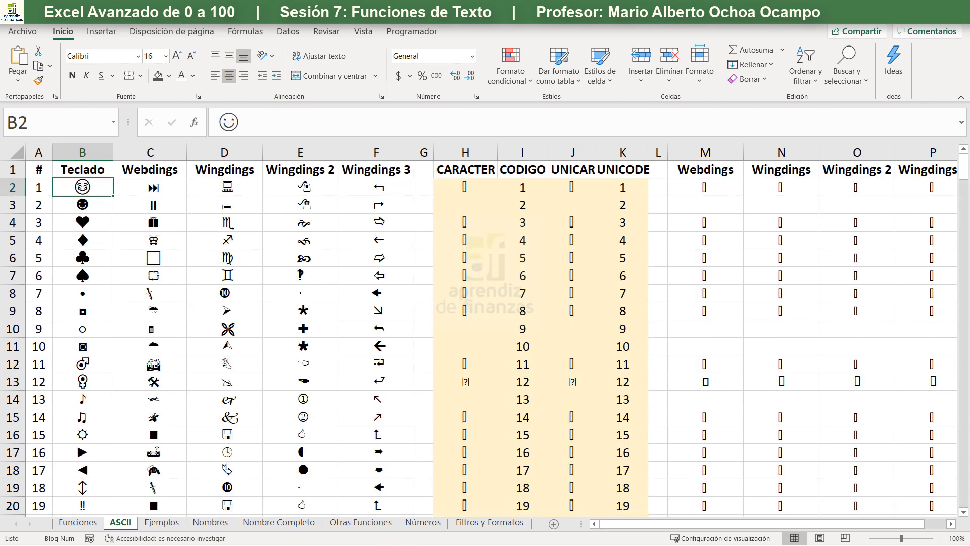
key("Down")
key("Down")
key("Down")
key("Down")
key("Down")
key("Down")
key("Down")
key("Down")
key("Down")
key("Down")
key("Down")
key("Down")
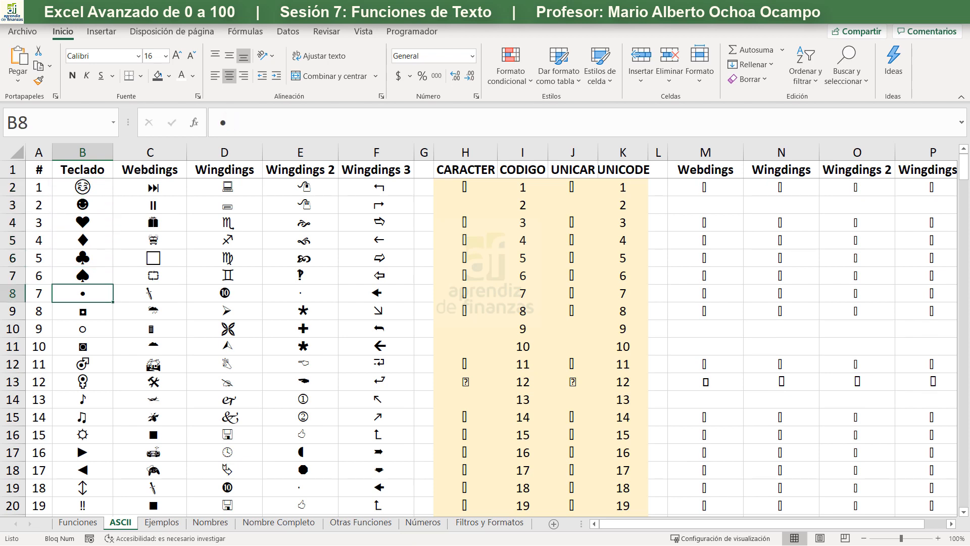
key("Down")
key("Down")
key("Down")
key("Down")
key("Down")
key("Down")
key("Down")
key("Down")
key("Down")
key("Down")
key("Down")
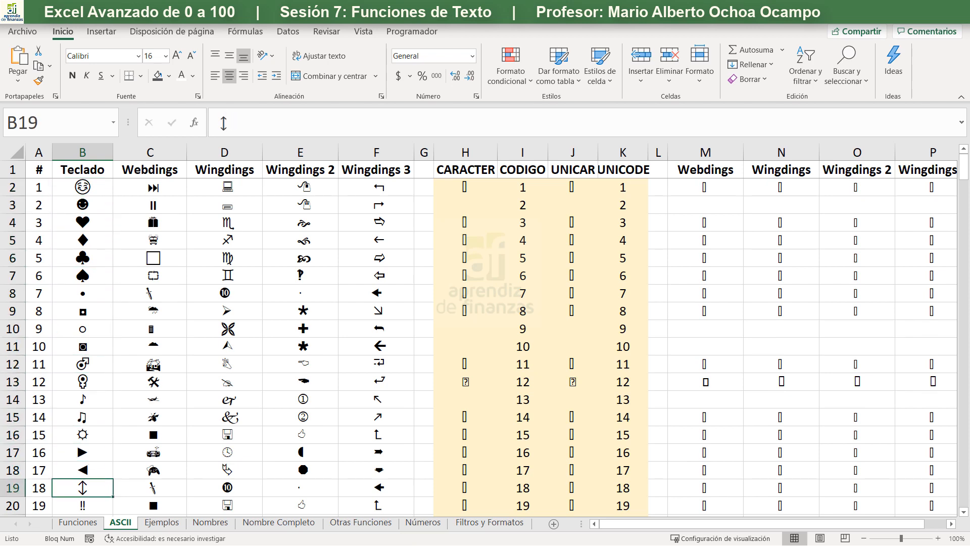
key("Down")
key("Down")
key("Down")
key("Down")
key("Down")
key("Down")
key("Down")
key("Down")
key("Down")
key("Down")
key("Down")
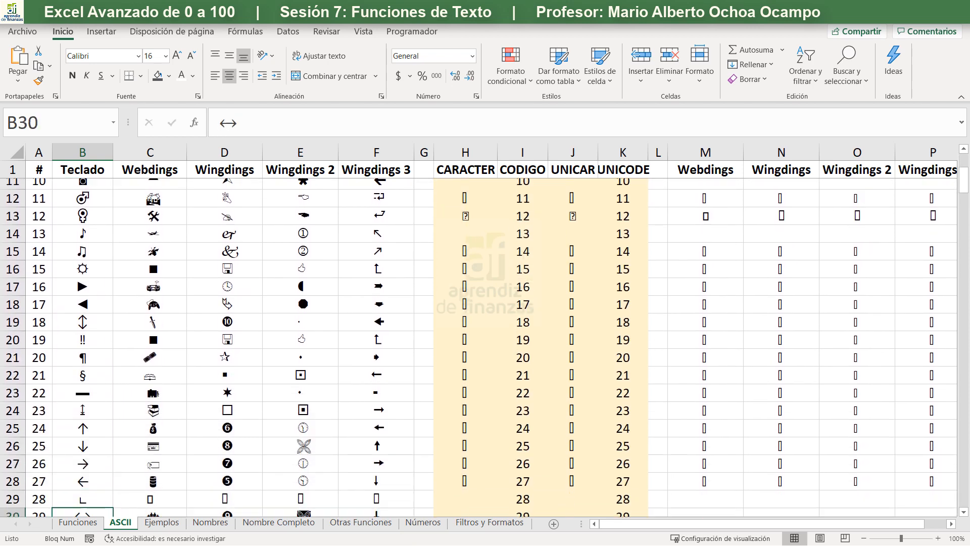
key("Down")
key("ctrl+Up")
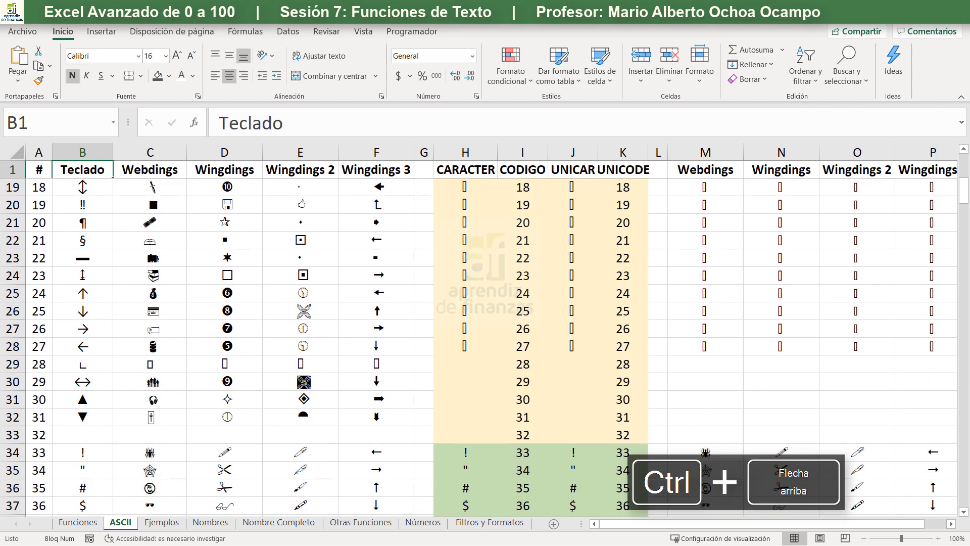
- Compare the symbol font columns for the first codes, and check the Teclado column through to its last character
key("Down")
key("Right")
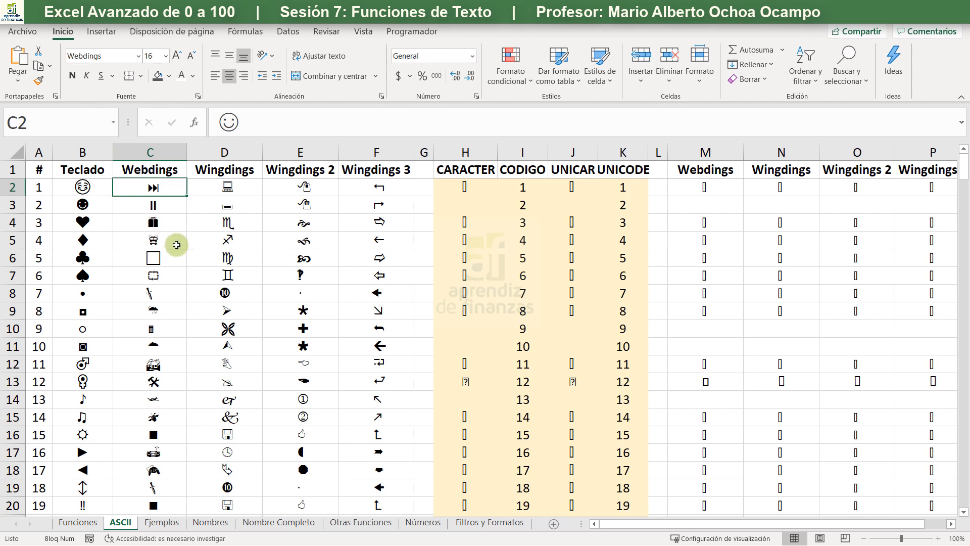
scroll(240, 369, "down", 7)
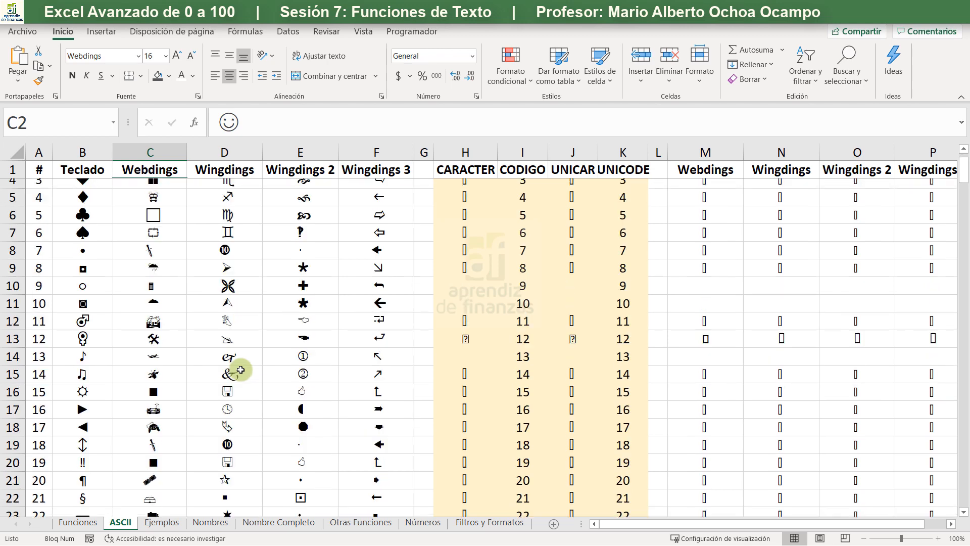
scroll(240, 369, "up", 7)
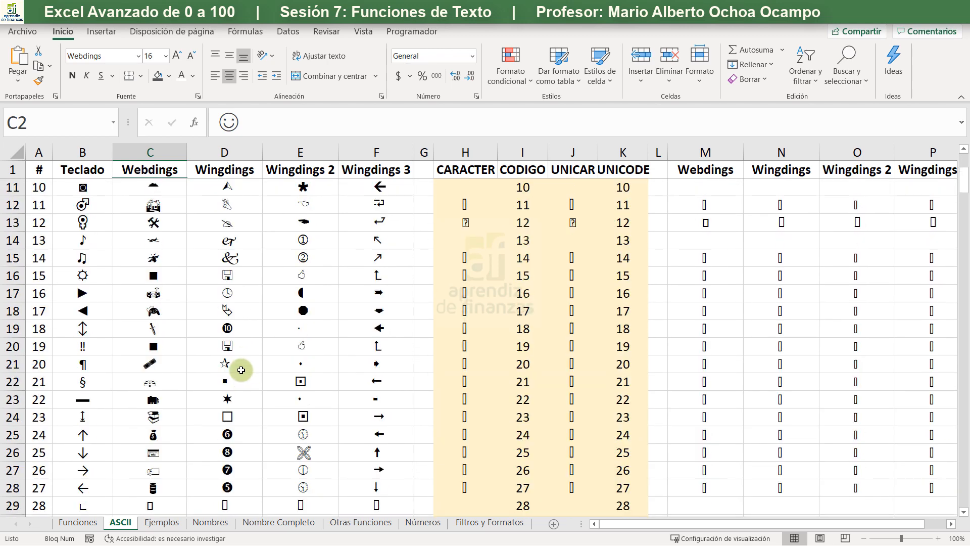
scroll(240, 369, "down", 6)
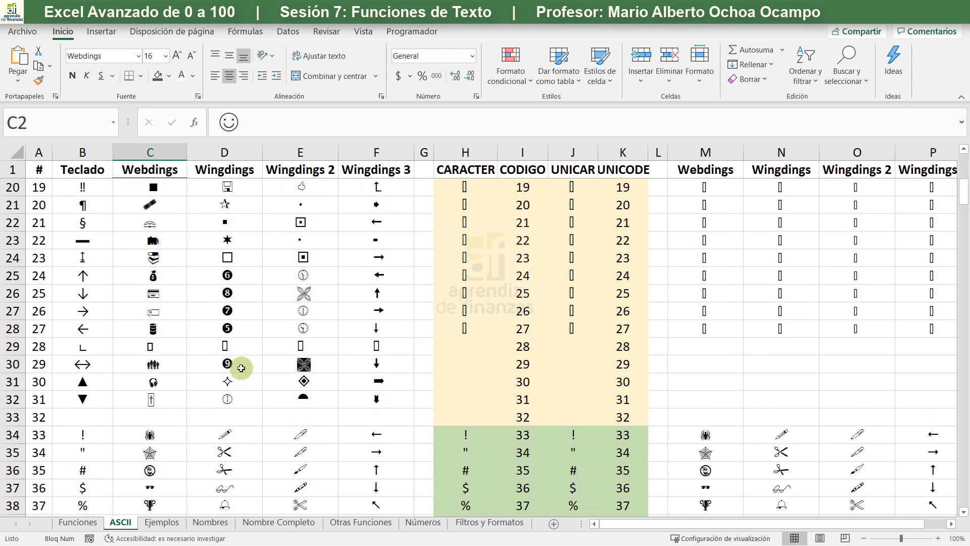
scroll(241, 369, "up", 6)
left_click_drag(82, 187, 91, 415)
key("ctrl+Down")
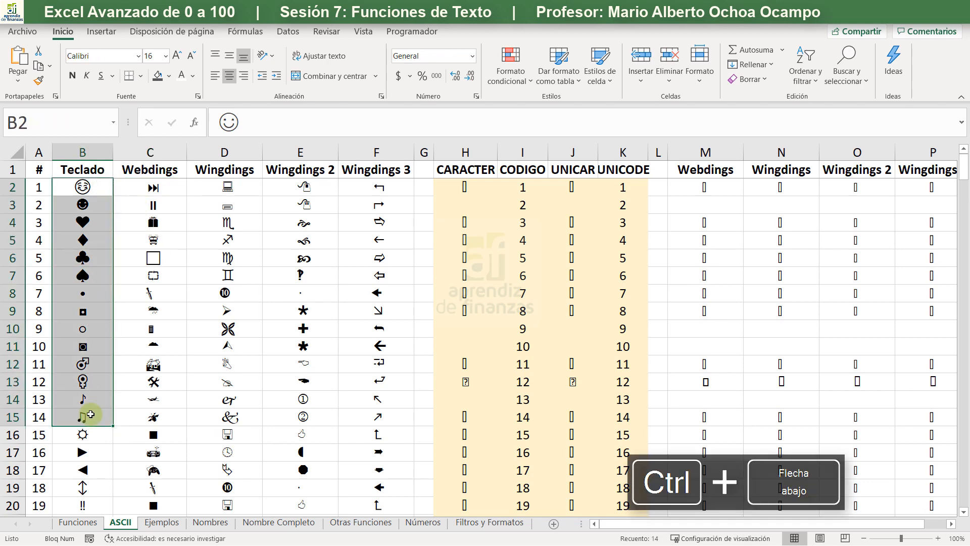
key("Down")
key("Up")
key("Up")
key("ctrl+Up")
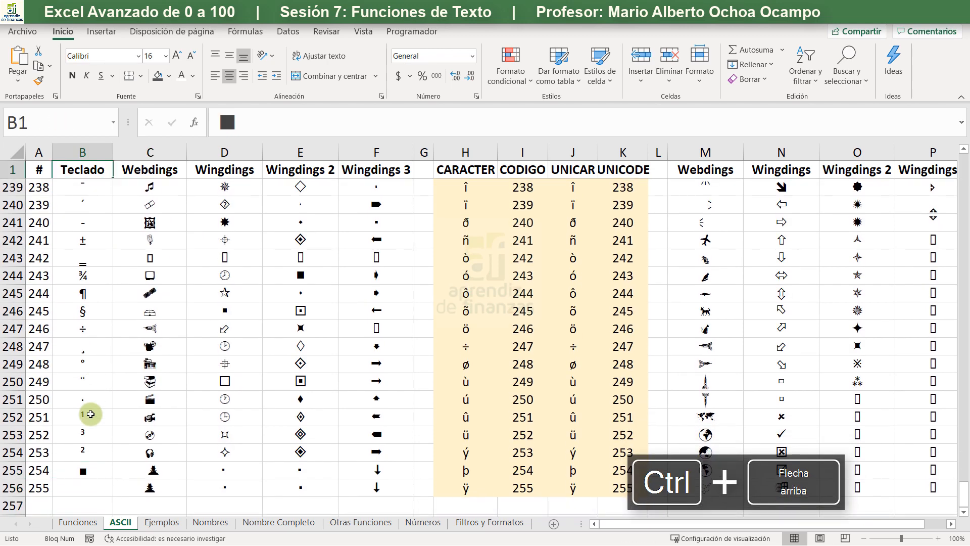
- Examine the Webdings, Wingdings, Wingdings 2 and Wingdings 3 headings and their symbols for code 1
key("Down")
key("Right")
key("Up")
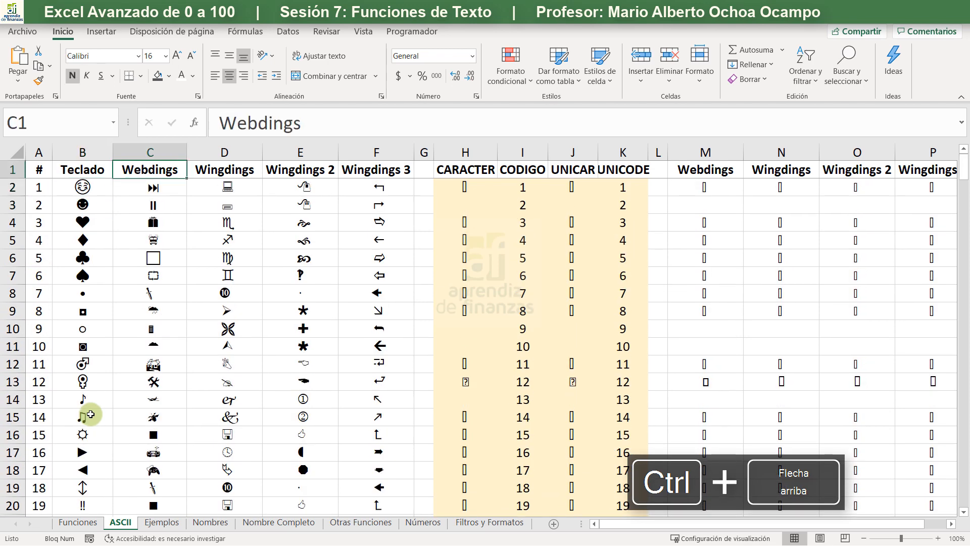
key("Down")
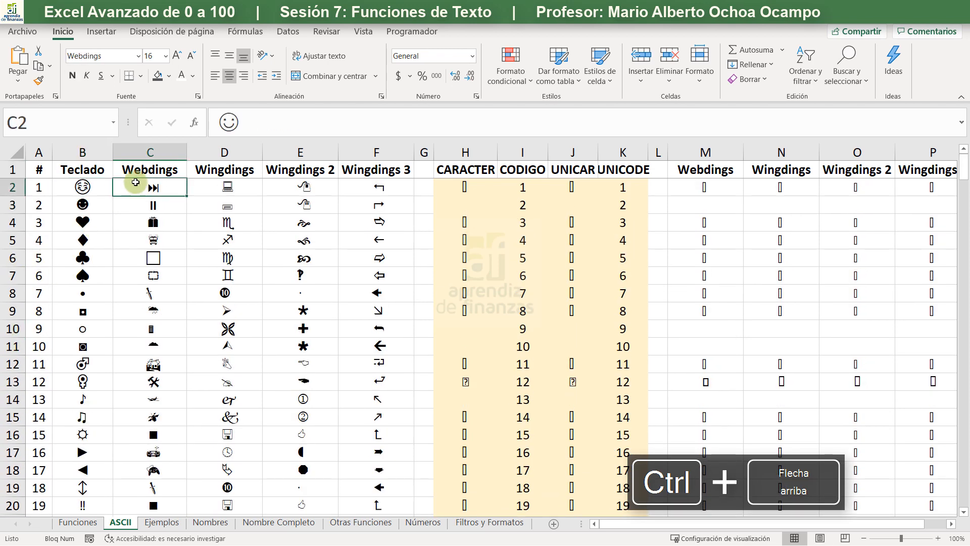
left_click_drag(138, 169, 360, 171)
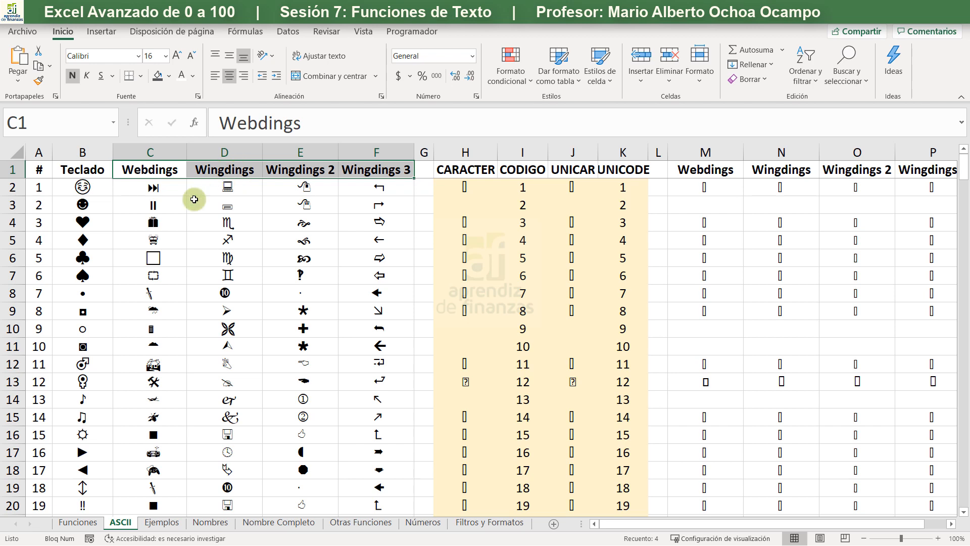
left_click(354, 171)
left_click(352, 191)
left_click(222, 185)
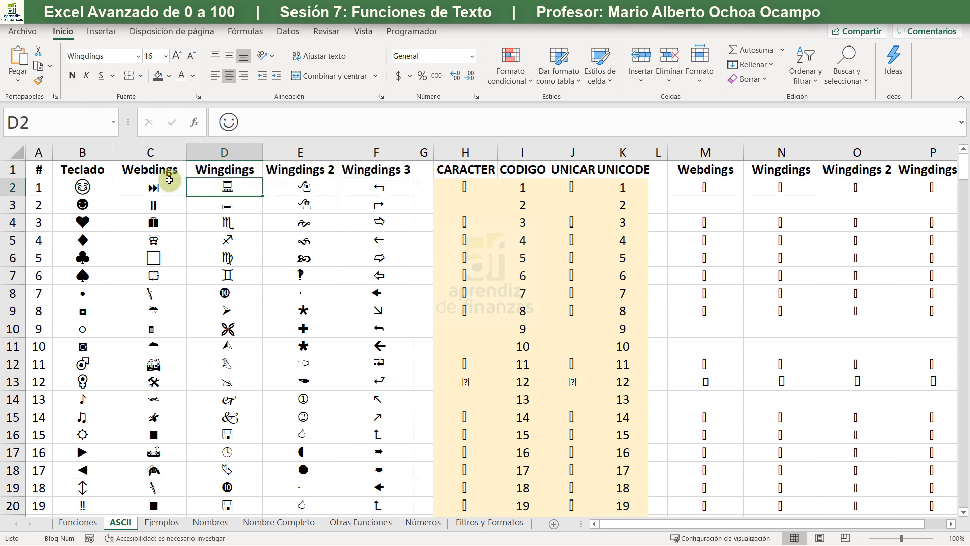
left_click(170, 180)
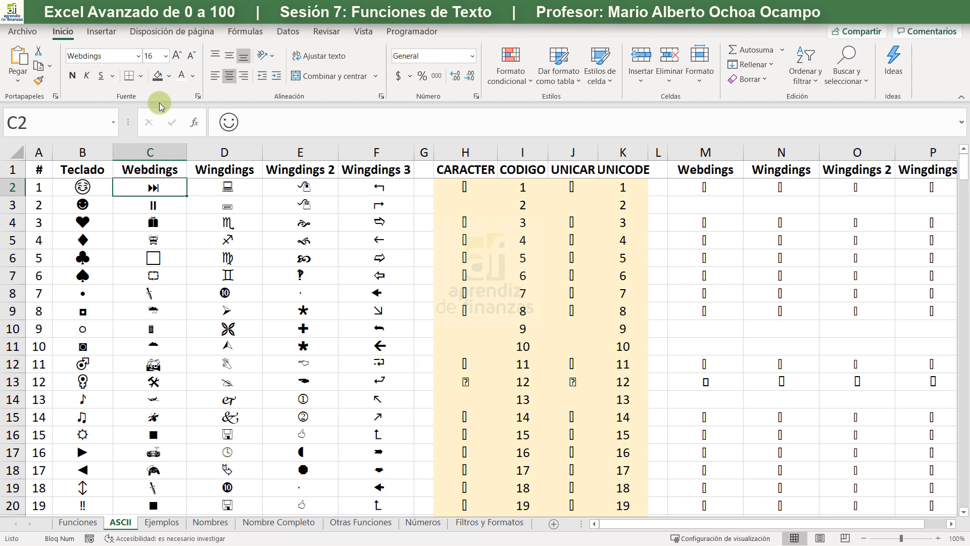
- Find the @ character with code 64 in the Teclado column and compare it with its Webdings symbol
scroll(145, 205, "down", 4)
scroll(144, 205, "down", 9)
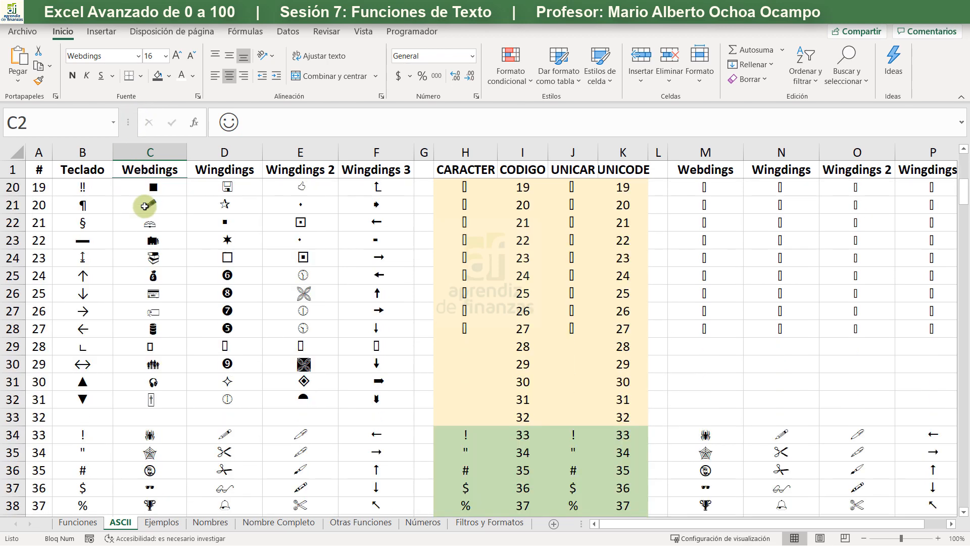
scroll(144, 206, "down", 5)
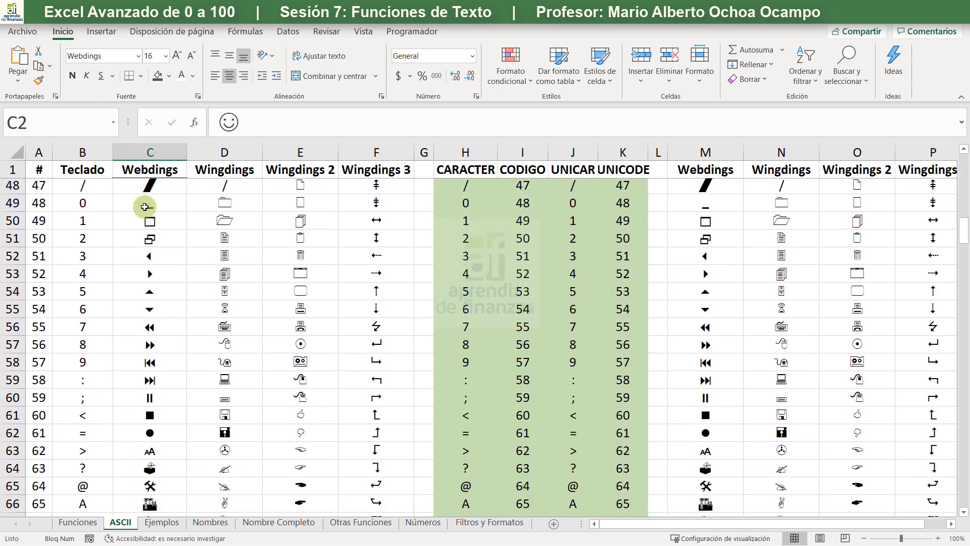
scroll(145, 204, "down", 4)
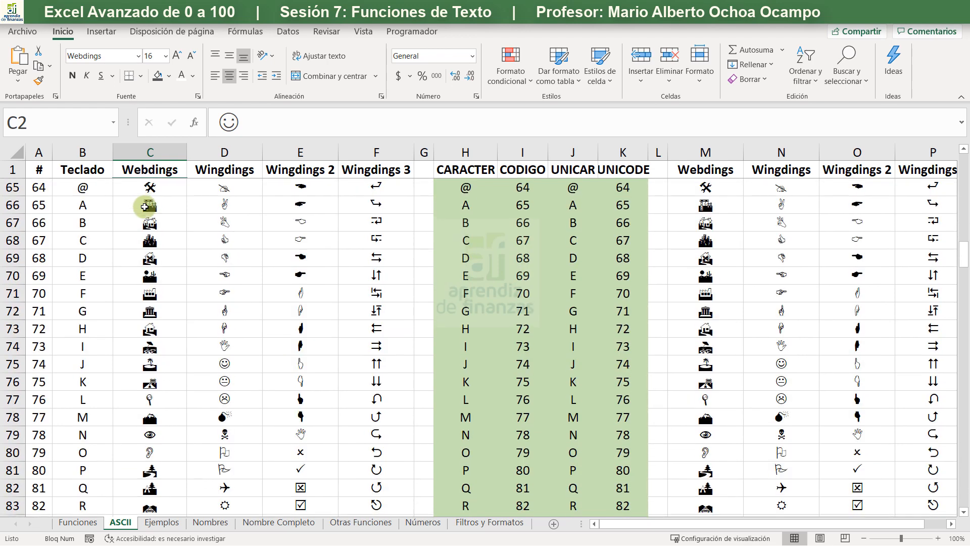
scroll(144, 205, "up", 4)
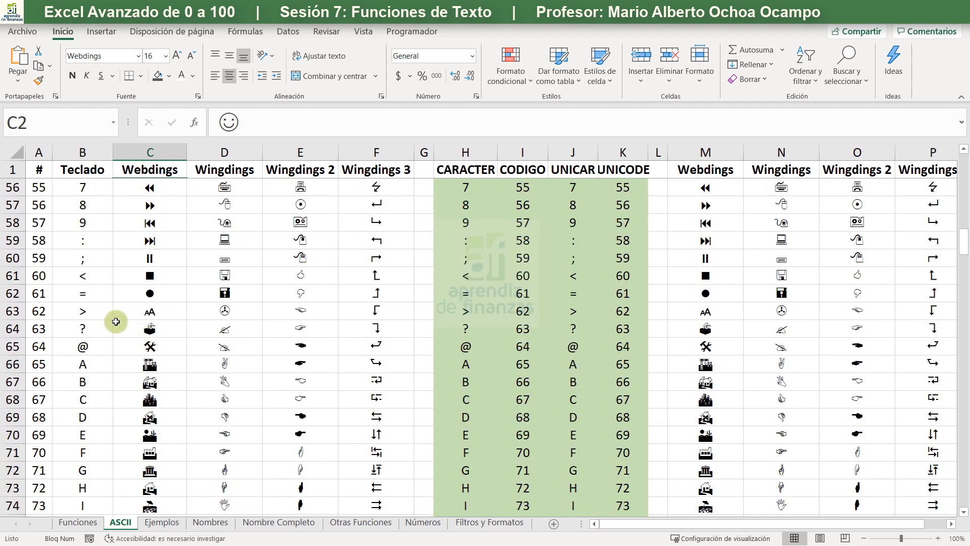
left_click(83, 346)
left_click(150, 346)
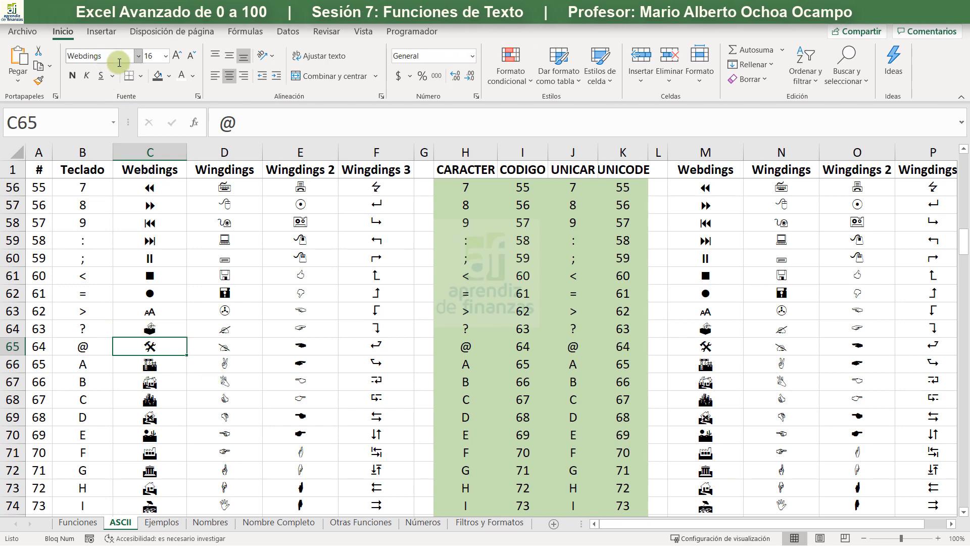
- Try the Verdana Pro Cond font on the Webdings symbol in cell C65, and undo the font change
left_click(138, 56)
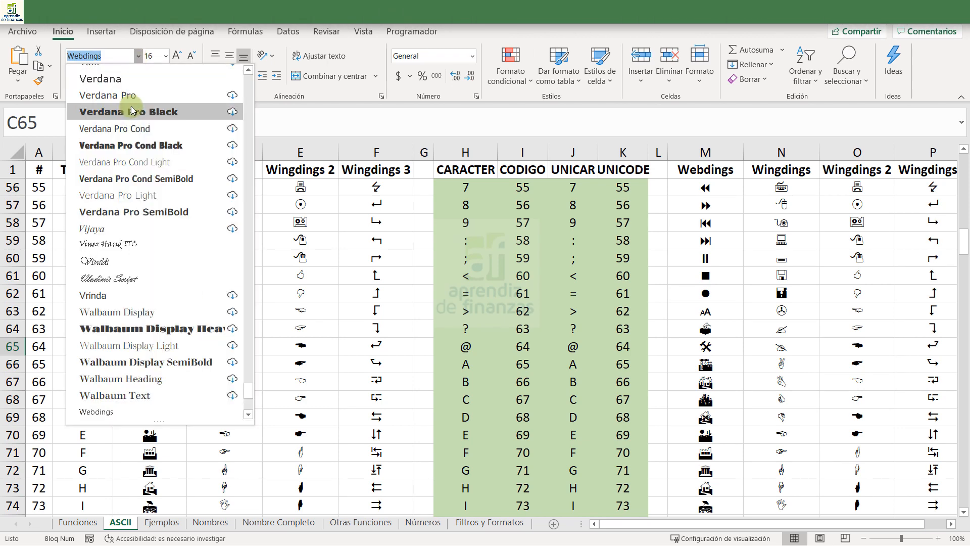
left_click(134, 129)
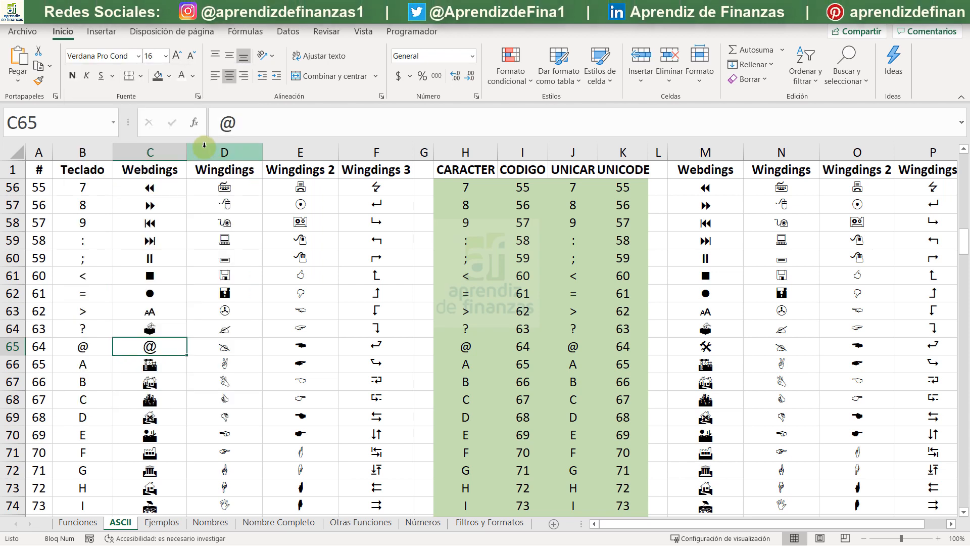
key("ctrl+z")
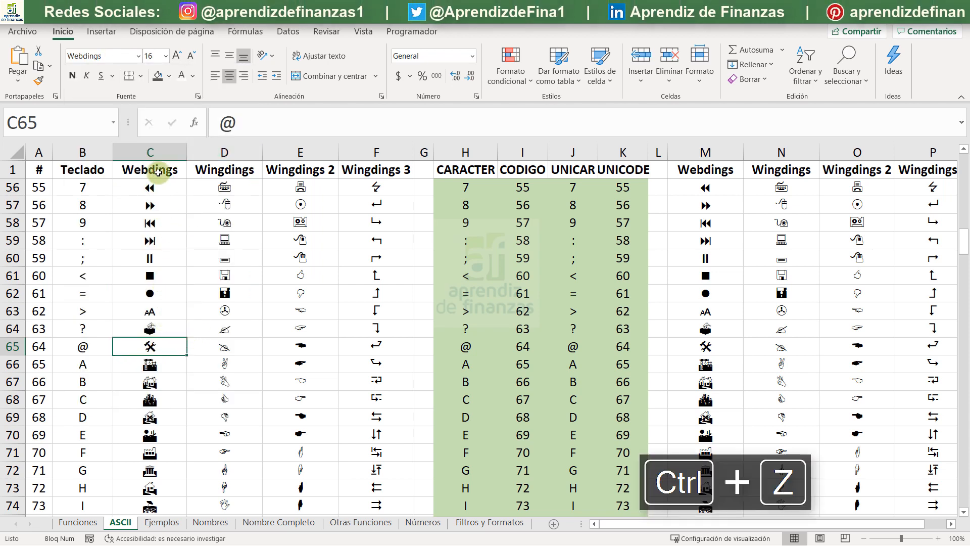
- Examine the Wingdings, Wingdings 2 and Wingdings 3 symbols for @ in row 65 and the symbols of the following codes
left_click(228, 349)
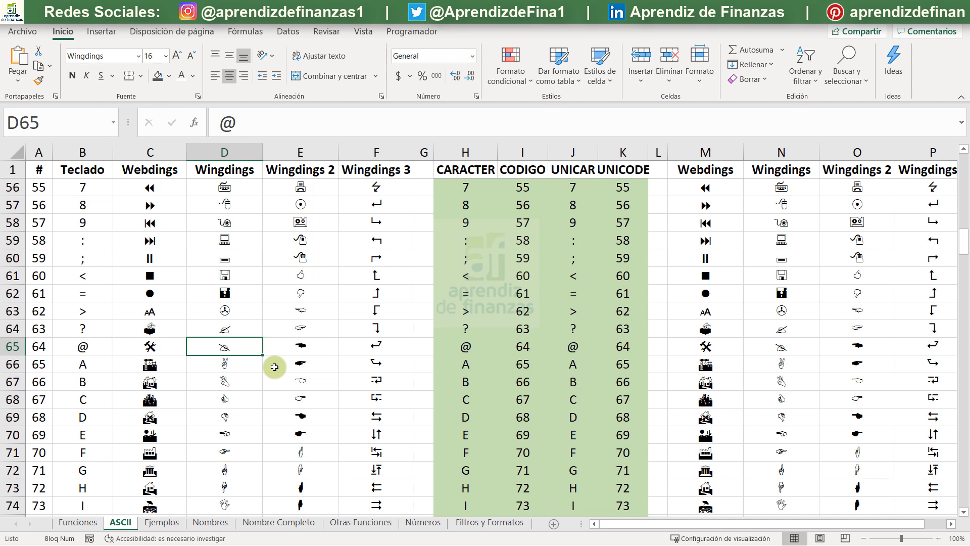
left_click(304, 347)
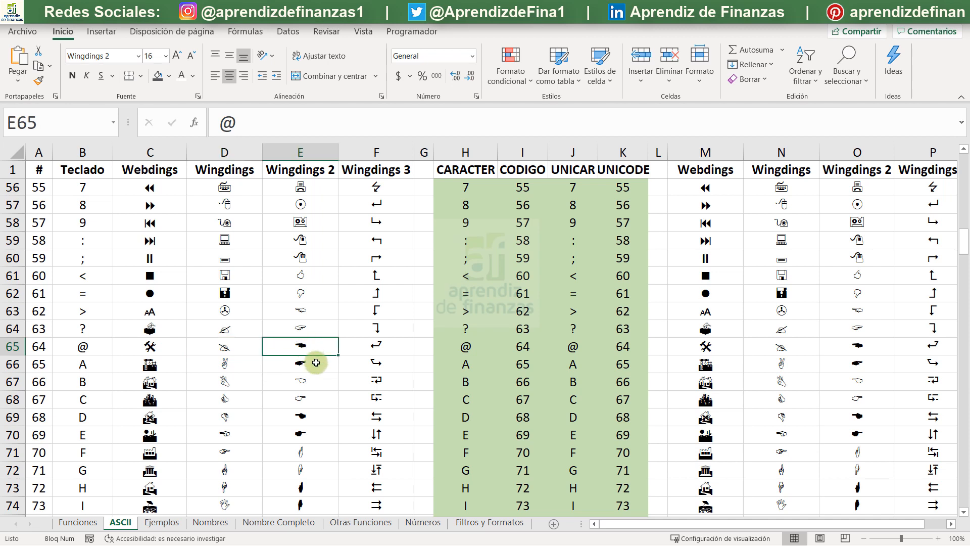
left_click(370, 353)
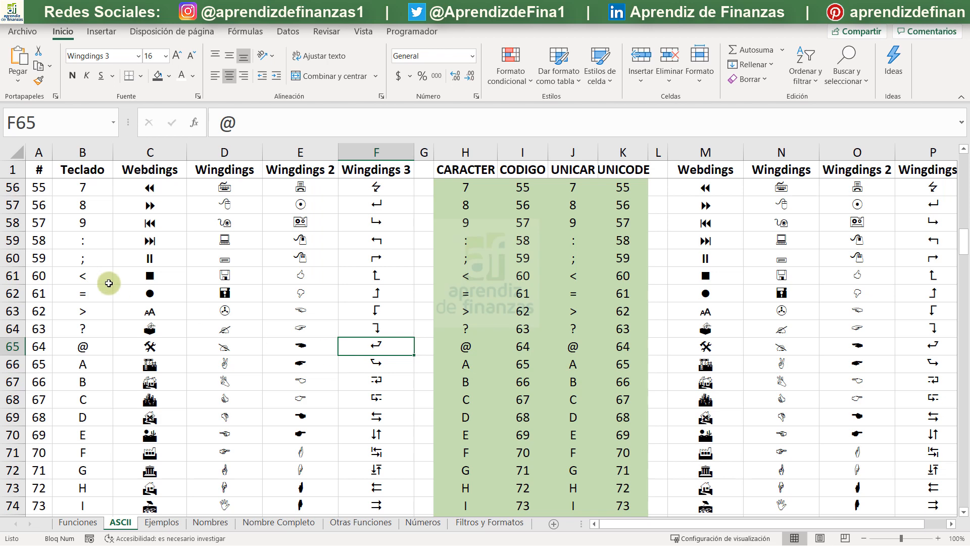
scroll(172, 301, "down", 3)
scroll(171, 300, "down", 4)
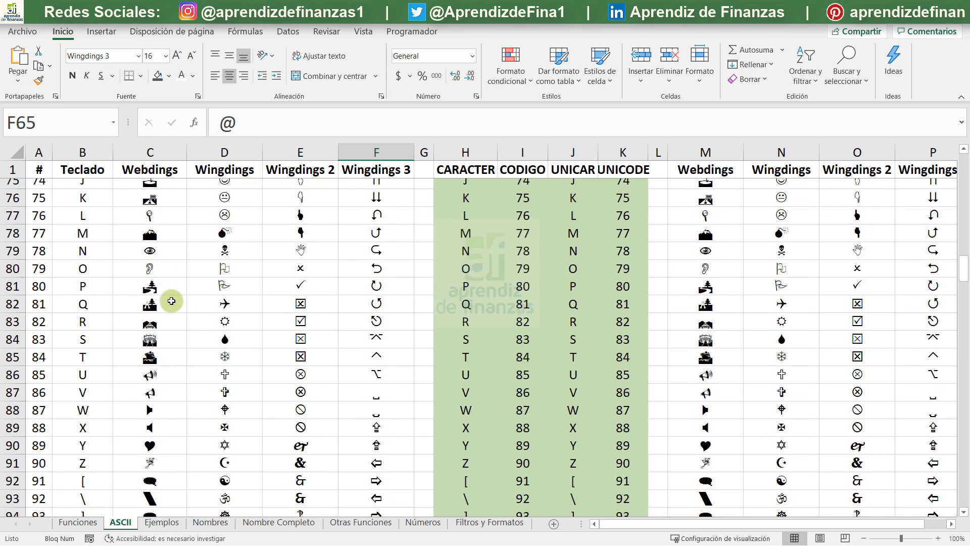
scroll(172, 301, "down", 3)
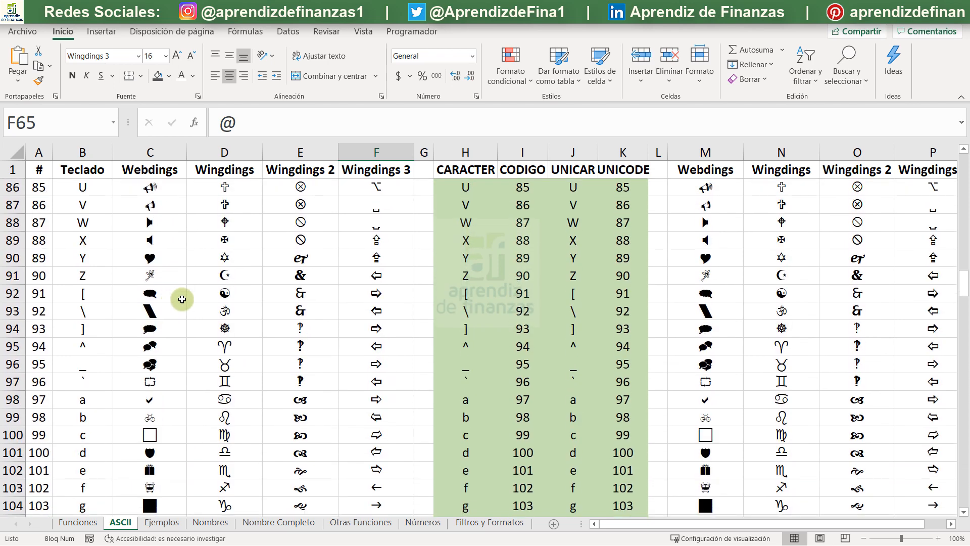
- Examine the Wingdings zodiac symbols in D95:D106, the Webdings symbol for b in C99, and the symbols of the remaining codes up to 255
scroll(224, 295, "down", 1)
left_click_drag(225, 292, 226, 485)
left_click_drag(225, 293, 232, 485)
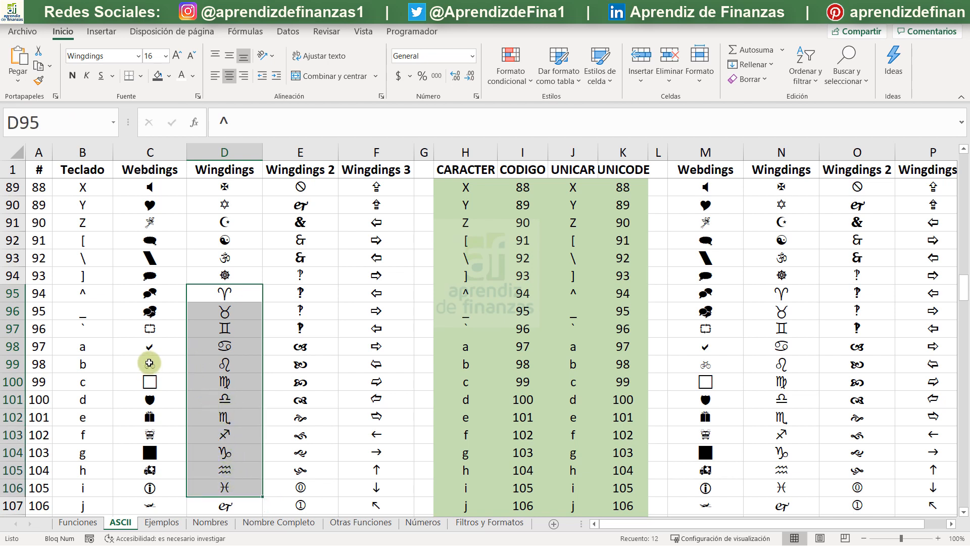
left_click(149, 363)
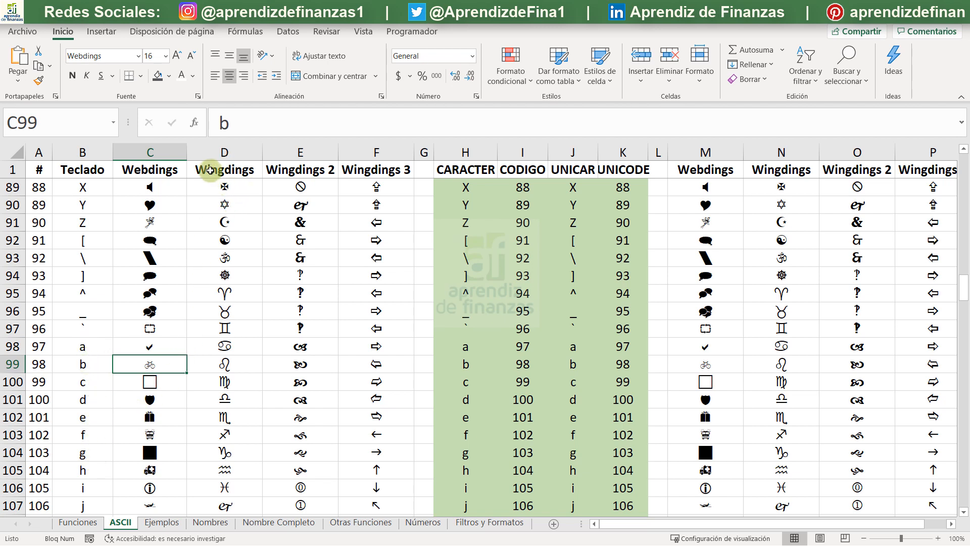
scroll(238, 364, "down", 2)
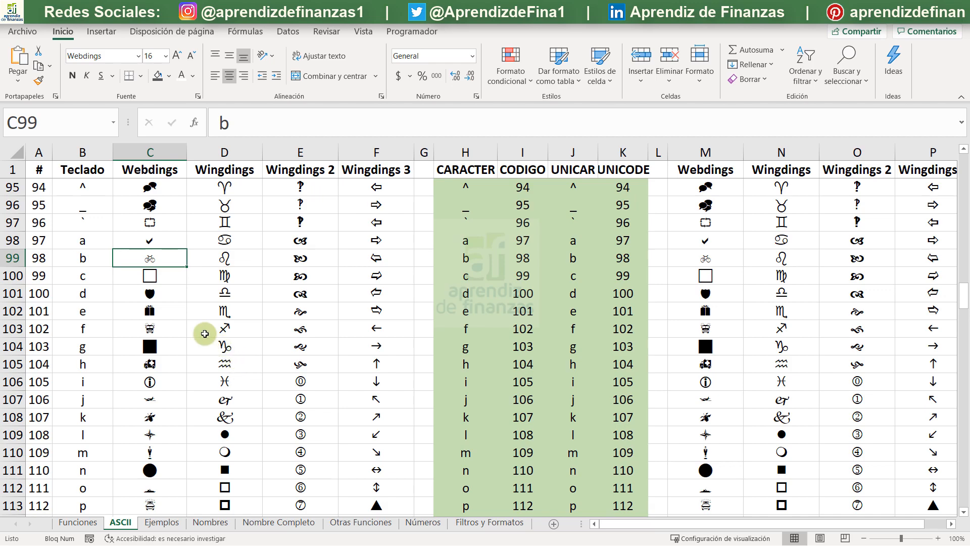
scroll(203, 332, "down", 17)
scroll(204, 333, "down", 20)
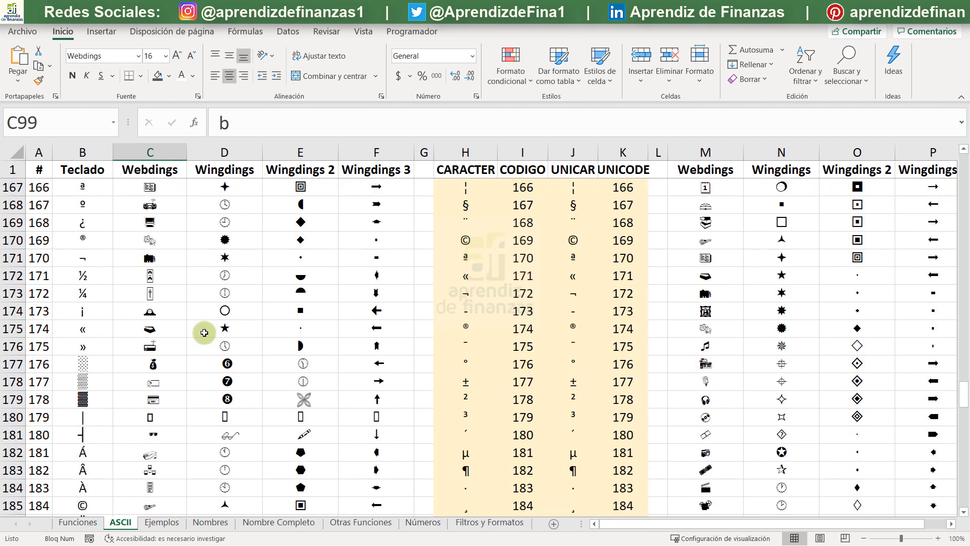
scroll(204, 333, "down", 8)
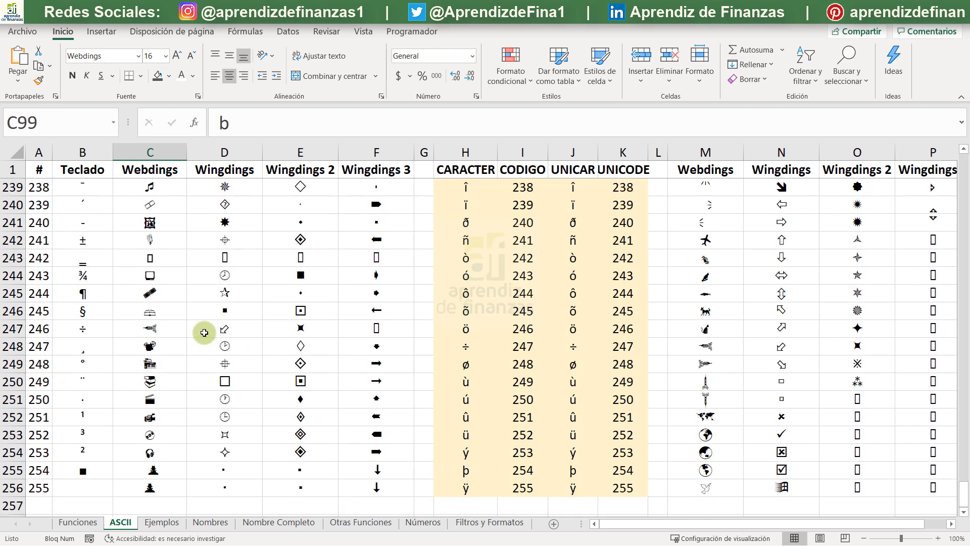
- Enlarge the Webdings symbol for code 240 in cell C241 to font size 72
scroll(204, 333, "up", 1)
left_click(150, 282)
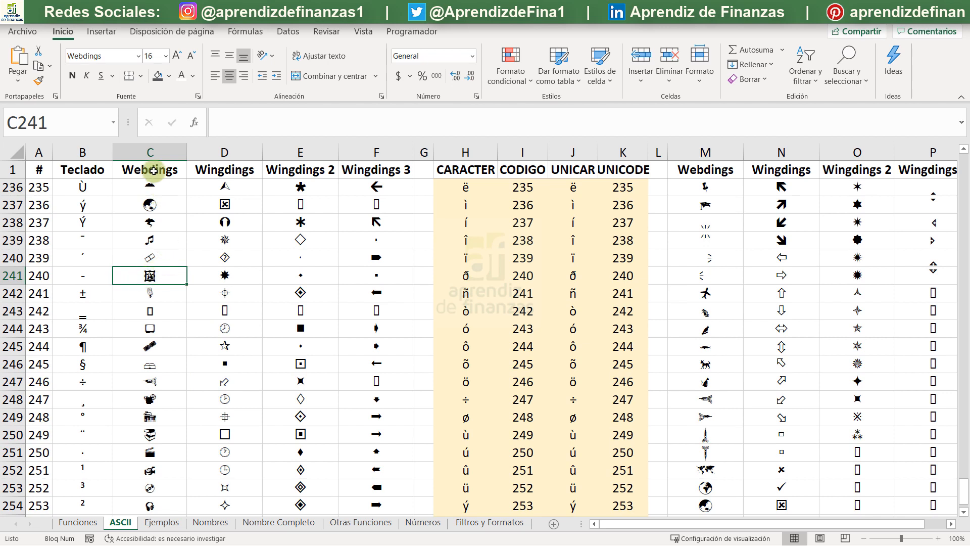
double_click(177, 55)
double_click(177, 55)
double_click(177, 54)
triple_click(177, 55)
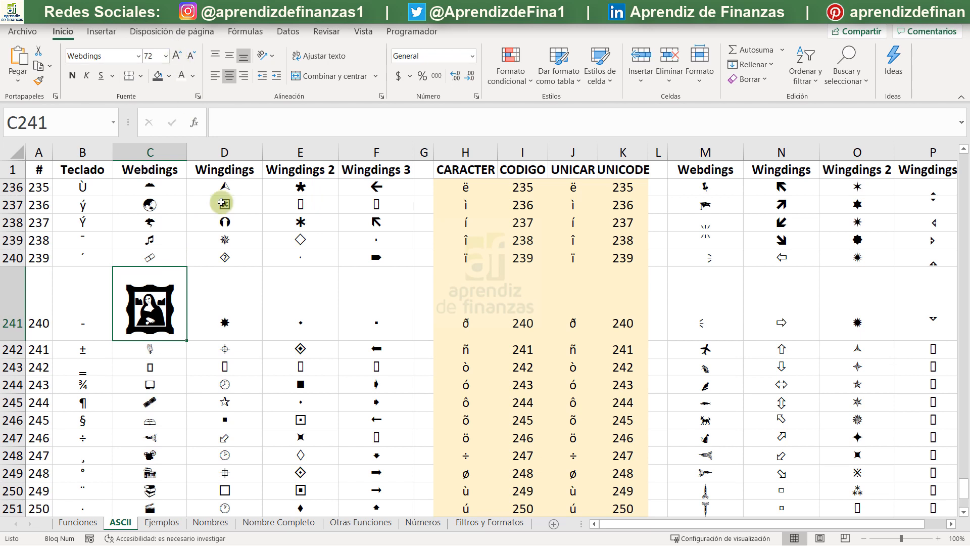
- Copy the formatting of cell C240 onto the enlarged symbol in cell C241
left_click(147, 254)
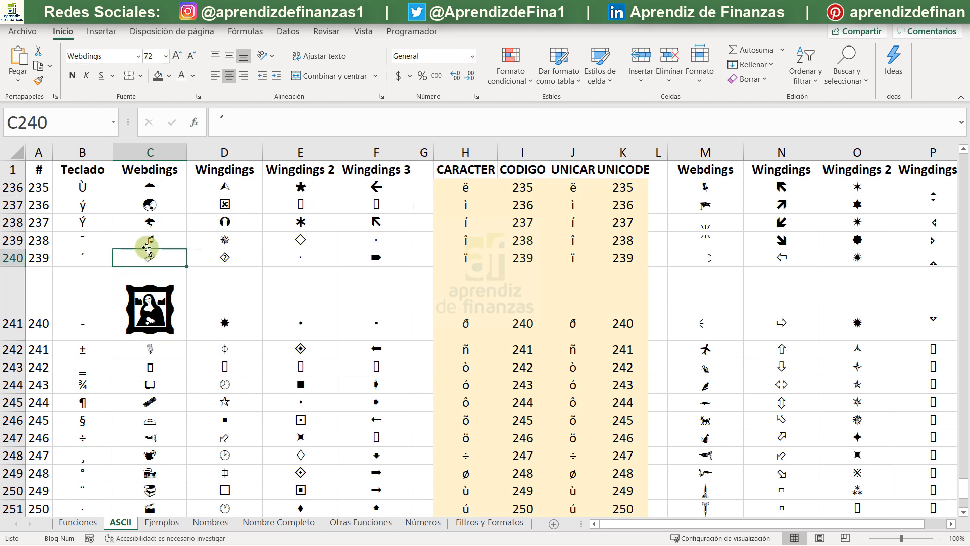
left_click(38, 80)
left_click(169, 309)
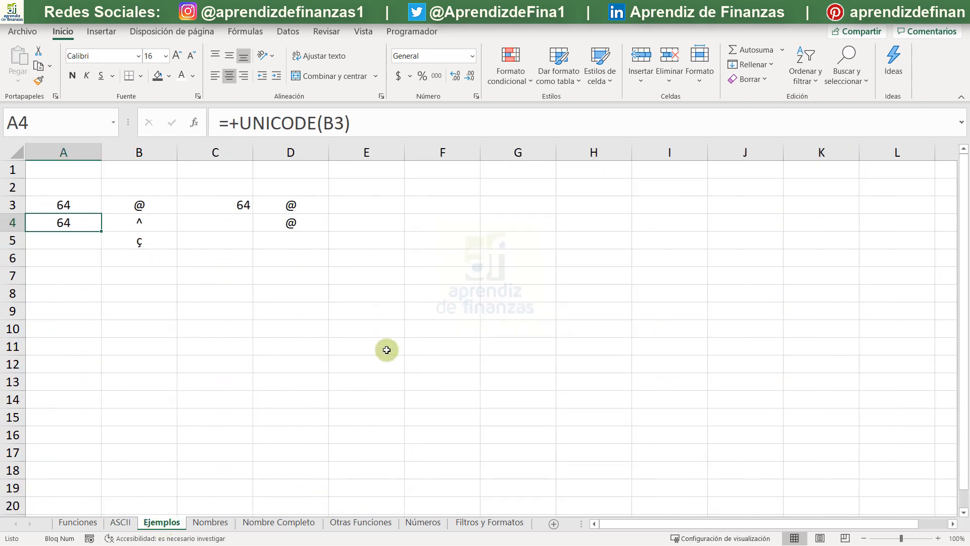
- On the Ejemplos sheet, enter O in cell F2 and P in cell F3
left_click(424, 197)
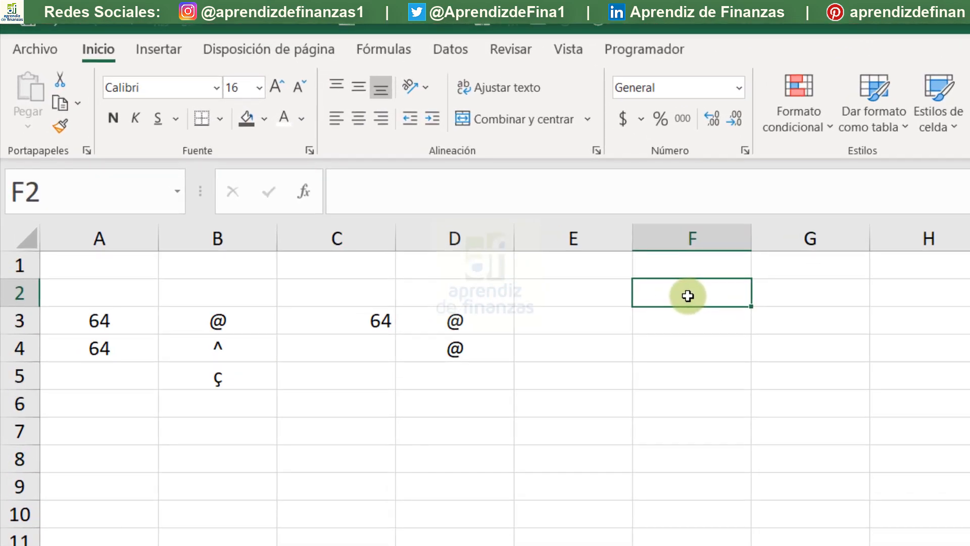
type("O")
key("Return")
type("P")
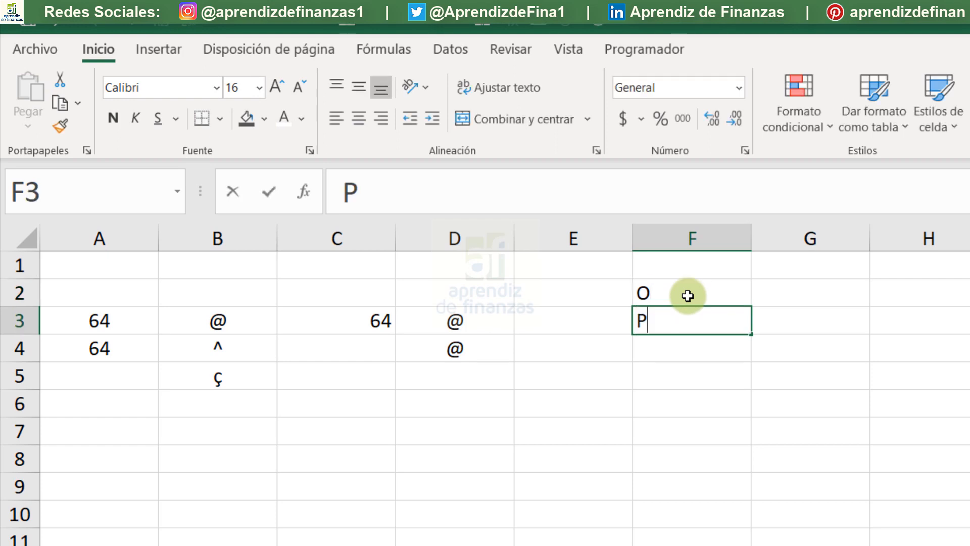
key("Return")
- Narrow column F to slightly wider than its letters and centre cells F2:F3 horizontally
left_click_drag(688, 295, 713, 332)
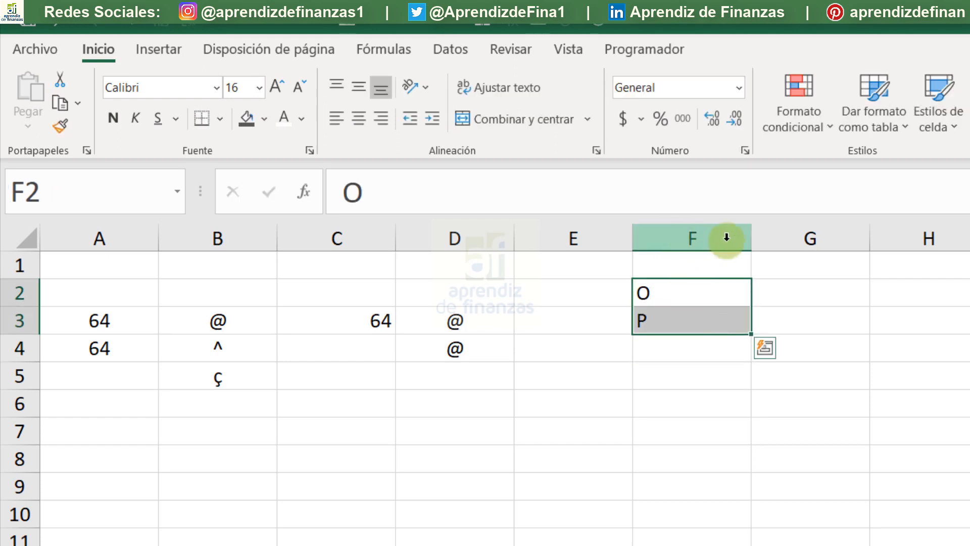
double_click(750, 228)
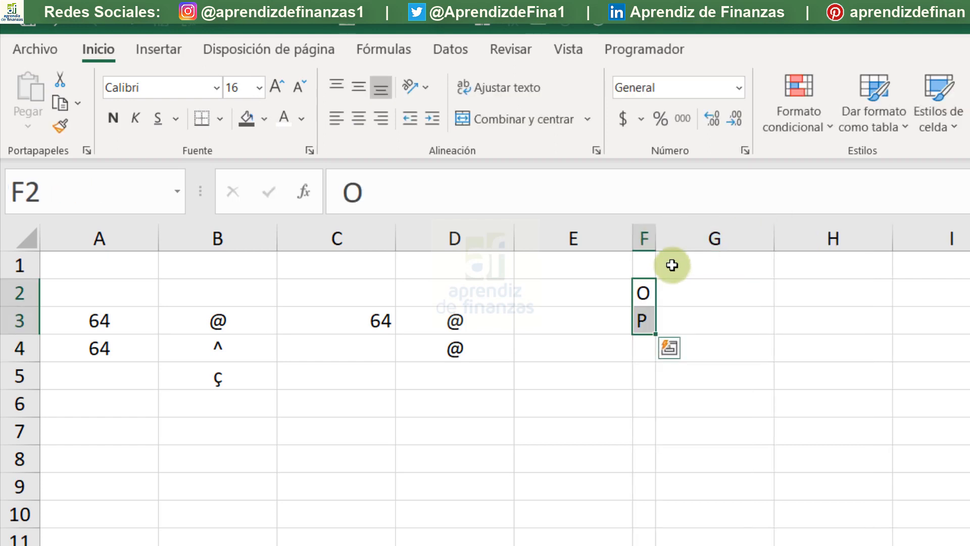
left_click_drag(655, 242, 679, 242)
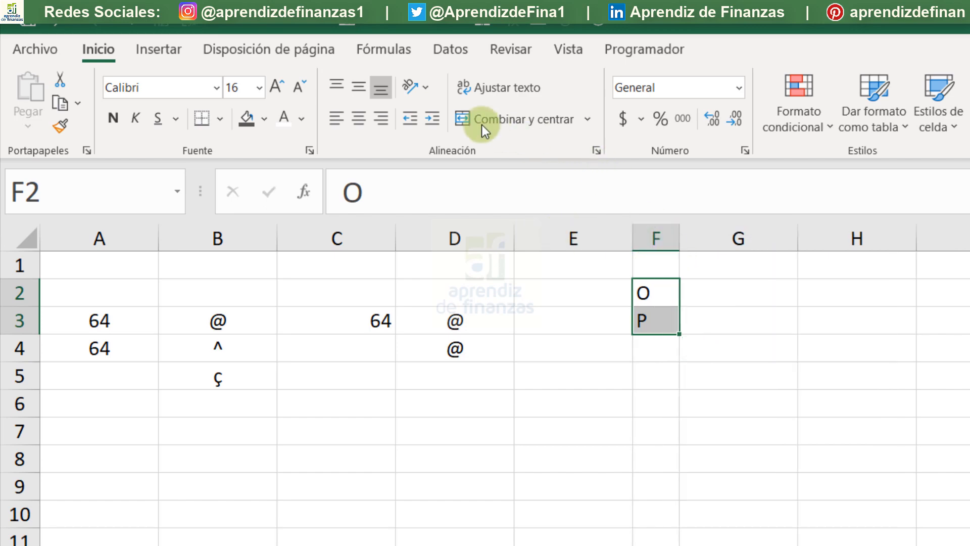
left_click(358, 116)
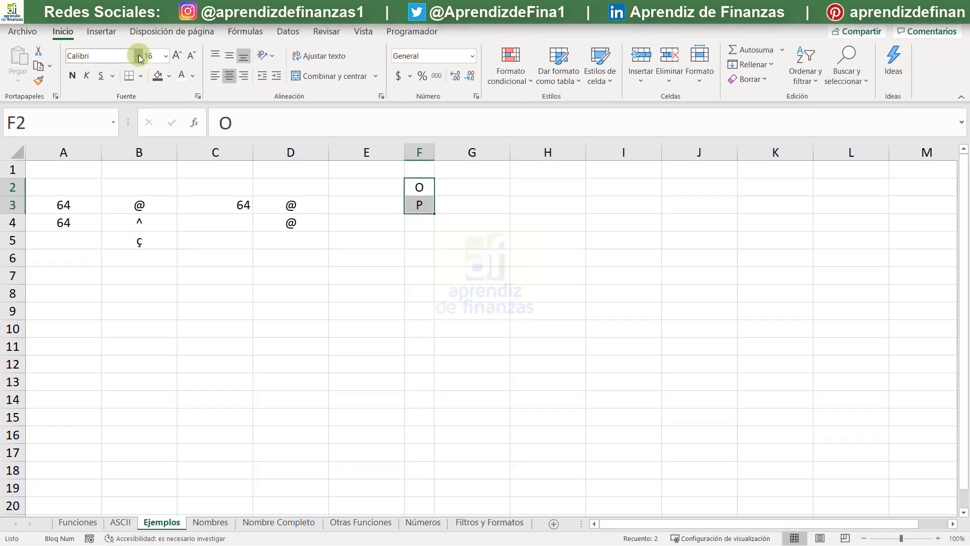
- Apply the Wingdings 2 font to the letters in cells F2:F3
left_click(140, 59)
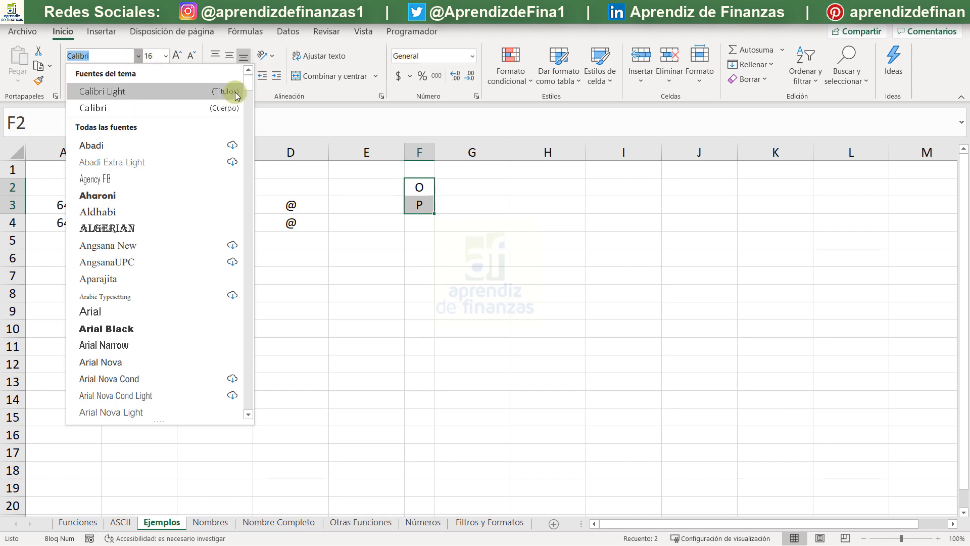
scroll(282, 383, "down", 10)
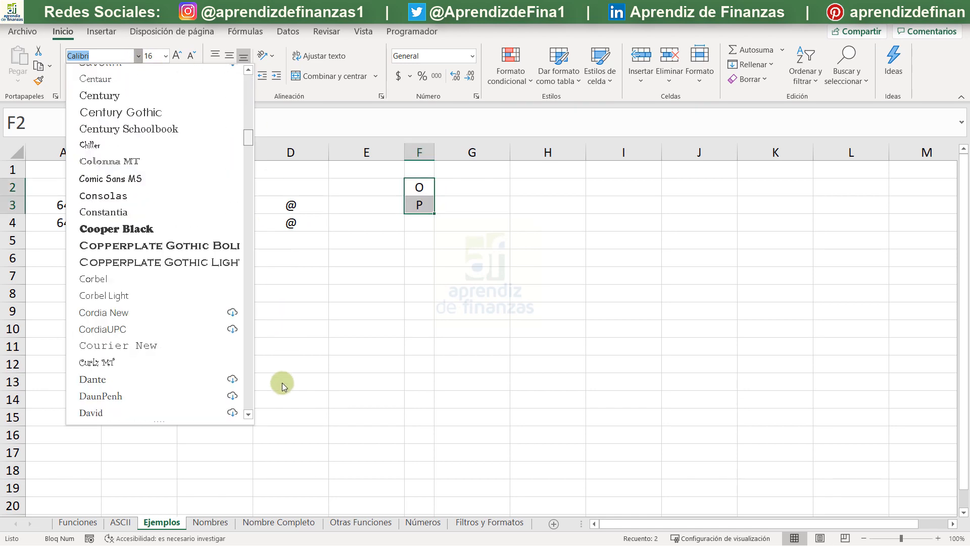
left_click(247, 401)
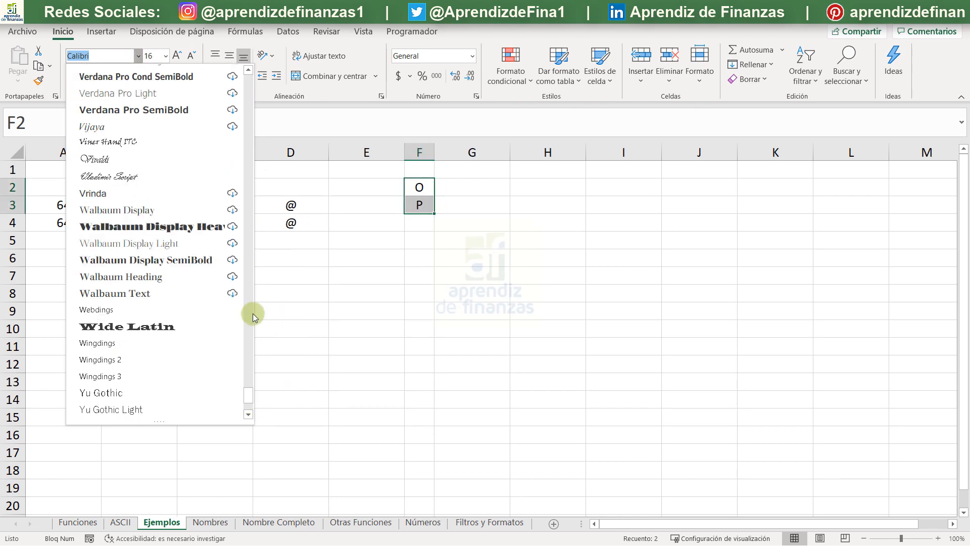
left_click(137, 356)
left_click(356, 311)
- Make the cross in F2 and the check mark in F3 bold
left_click(415, 183)
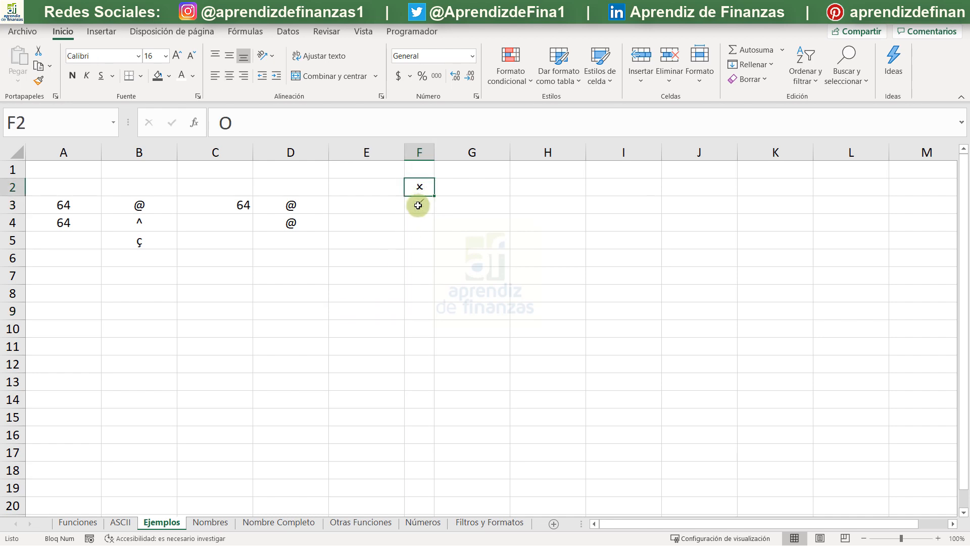
left_click(418, 205, "shift")
left_click(72, 76)
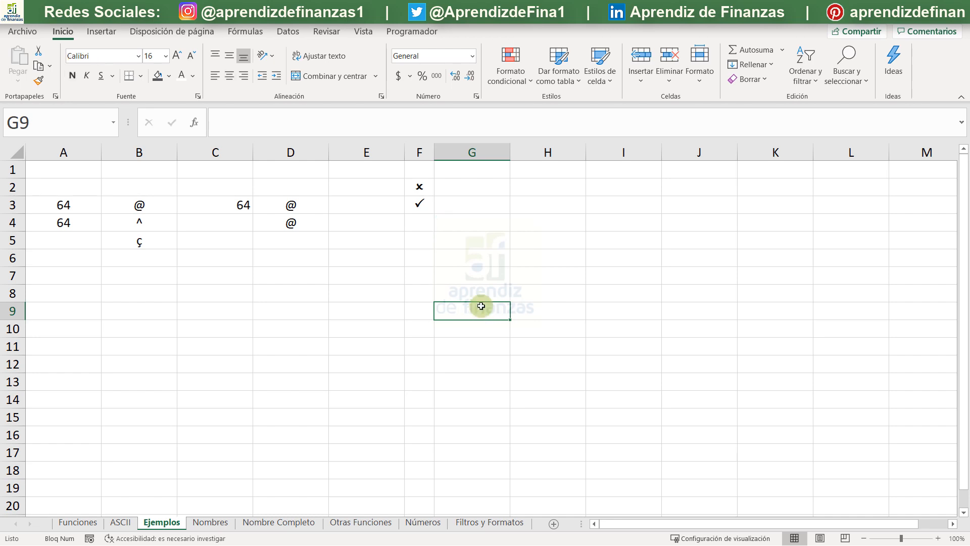
- Colour the cross in F2 standard red and the check mark in F3 standard green
left_click(418, 185)
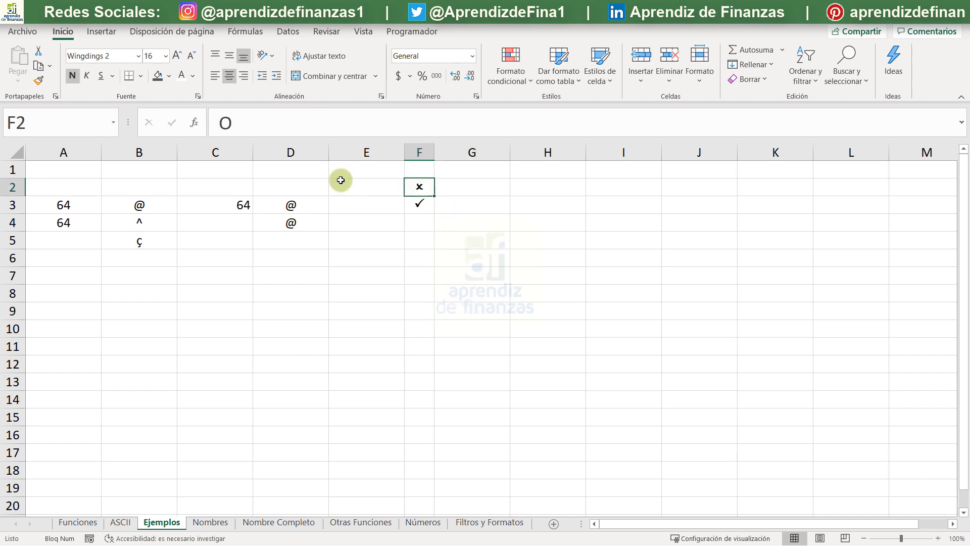
left_click(192, 75)
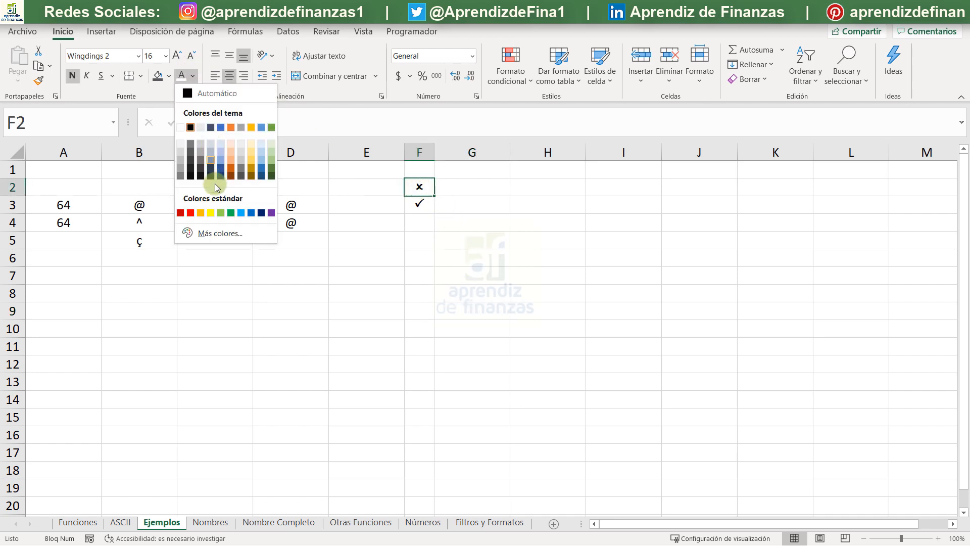
left_click(187, 215)
left_click(412, 202)
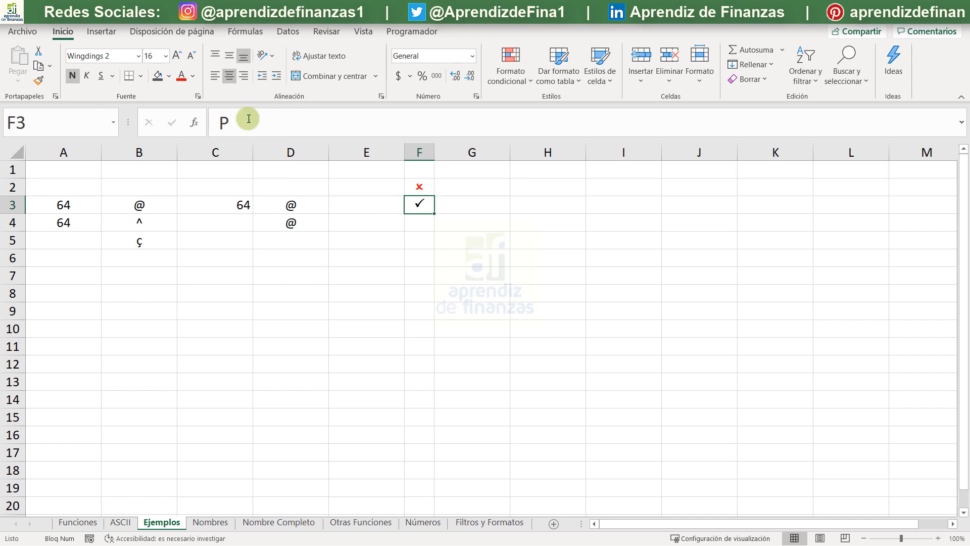
left_click(192, 80)
left_click(229, 213)
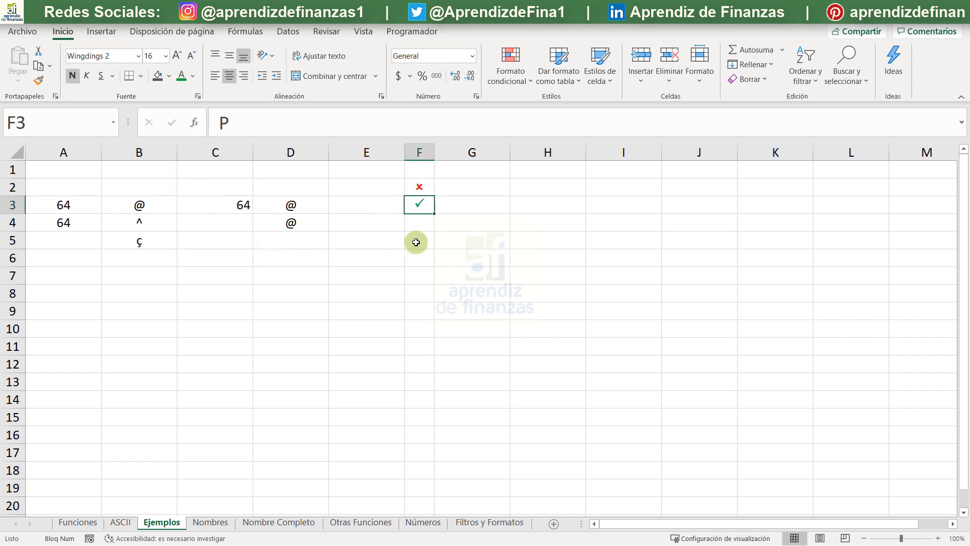
left_click(415, 243)
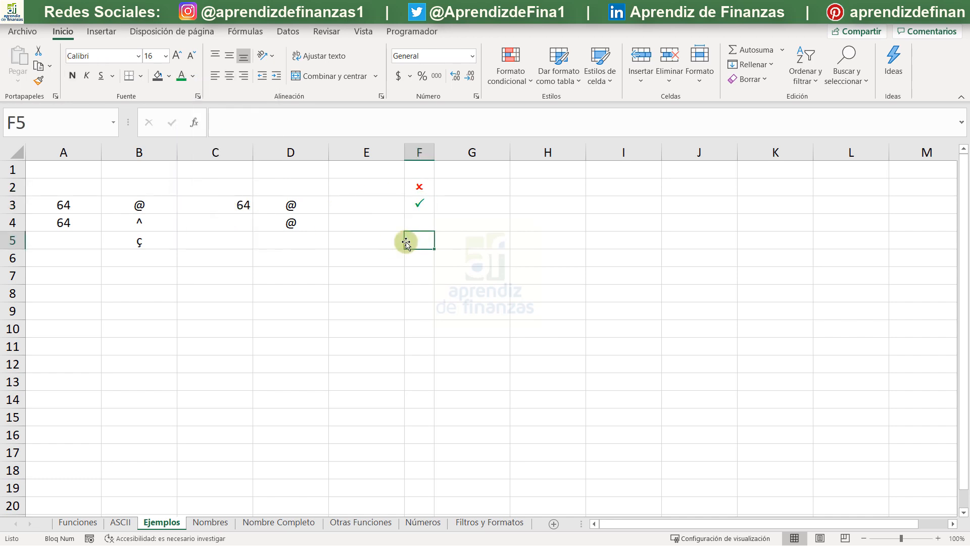
left_click_drag(415, 187, 414, 204)
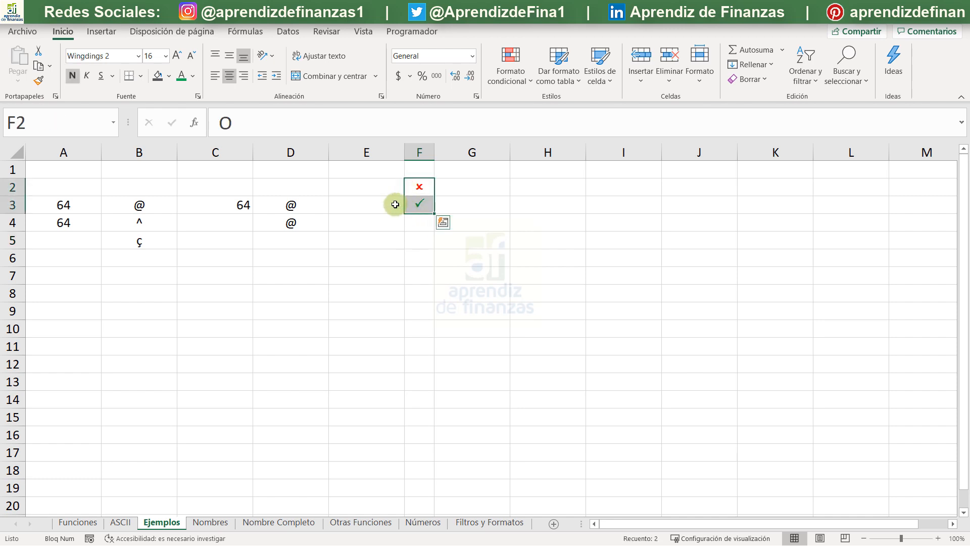
left_click(114, 538)
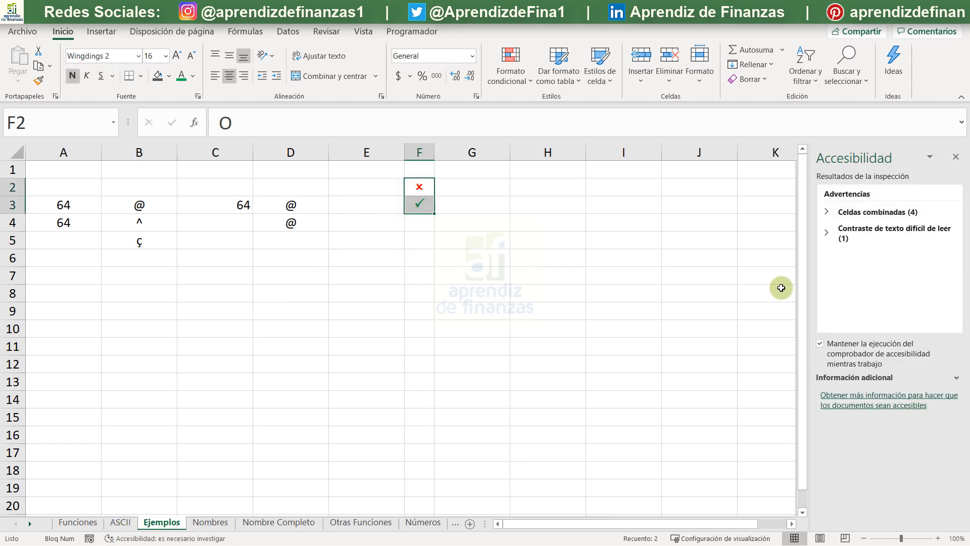
left_click(955, 157)
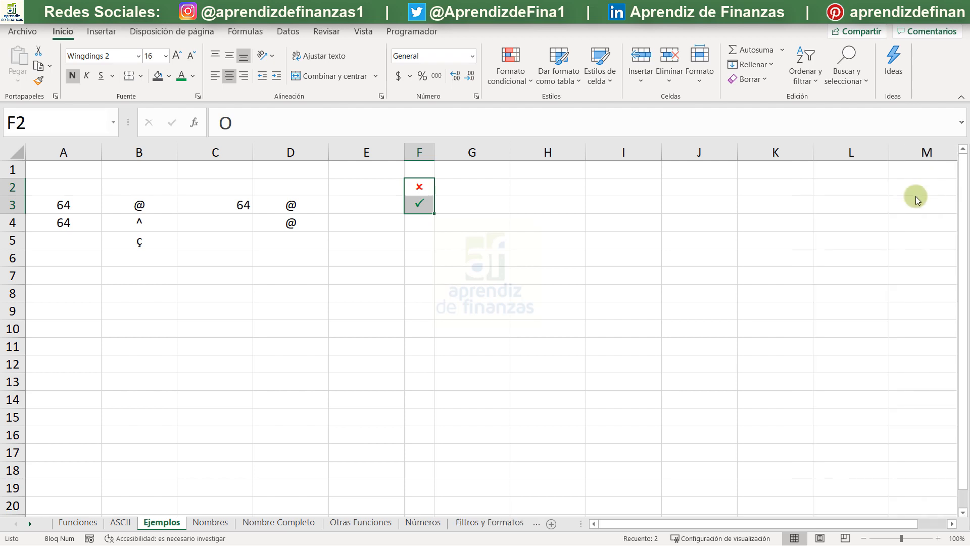
- On the Funciones sheet, mark CARACTER and CODIGO as covered by entering P in cells C3 and C4
left_click(77, 522)
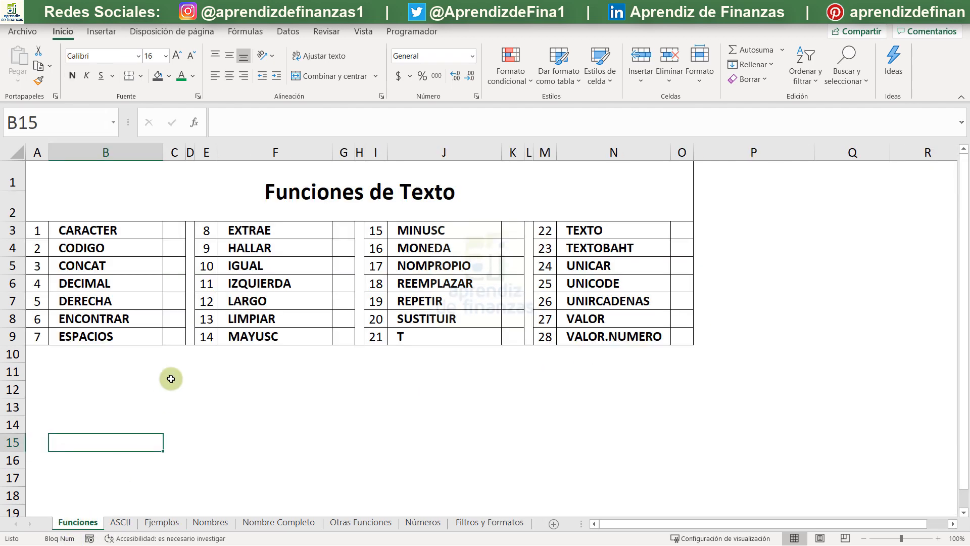
left_click(175, 232)
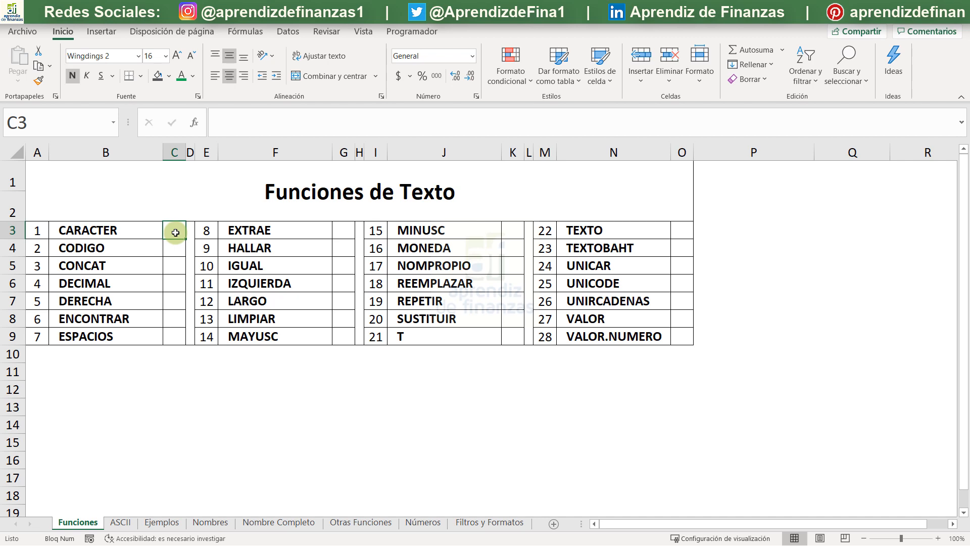
type("P")
key("Return")
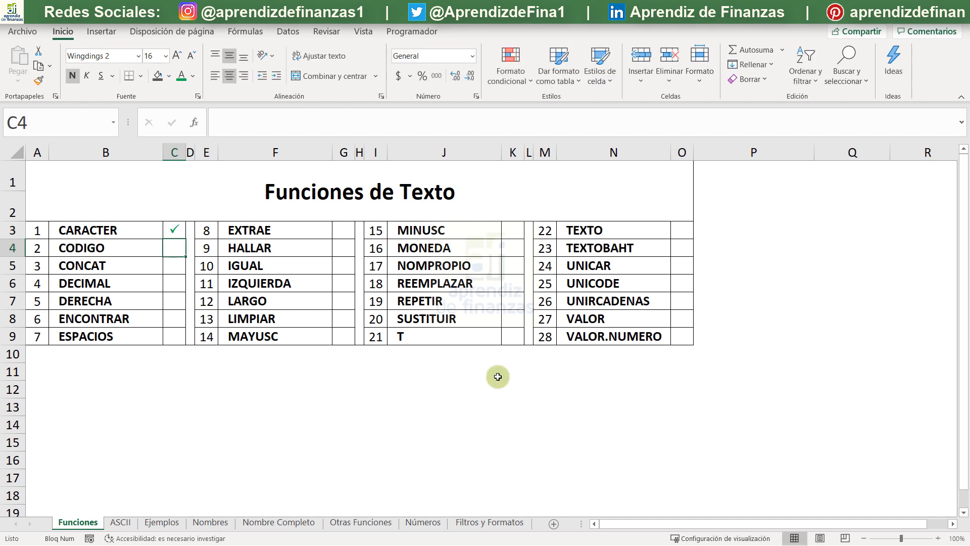
type("P")
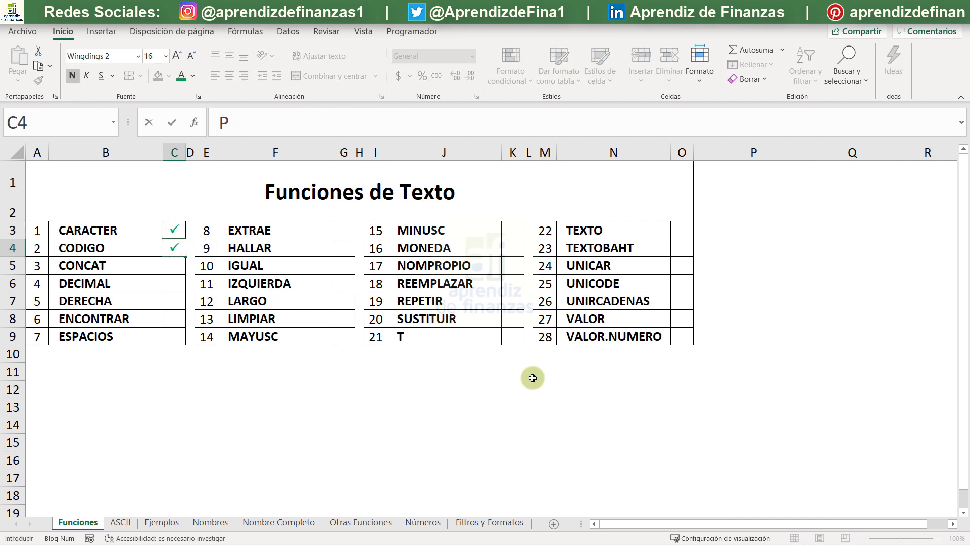
key("Return")
- Mark UNICAR and UNICODE as covered by entering P in cells O5 and O6
left_click(688, 261)
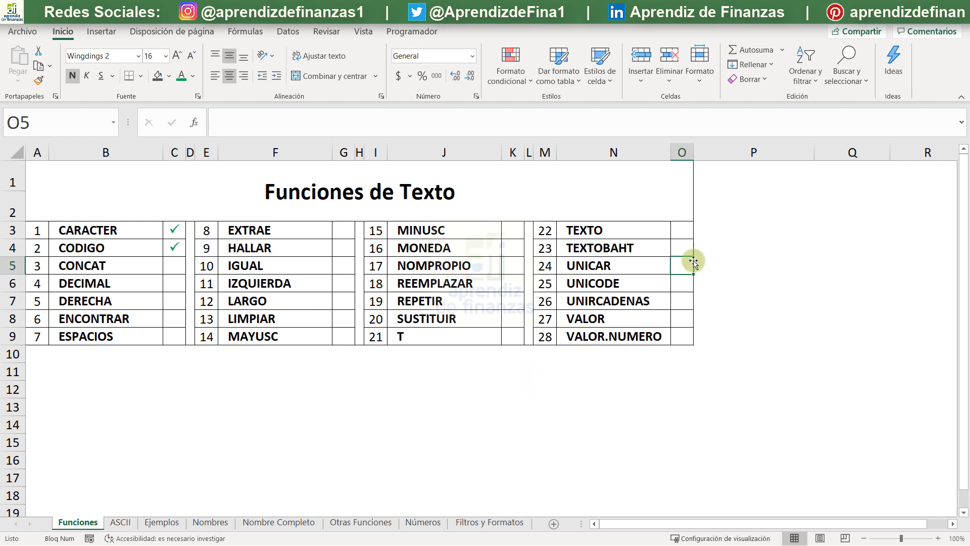
type("P")
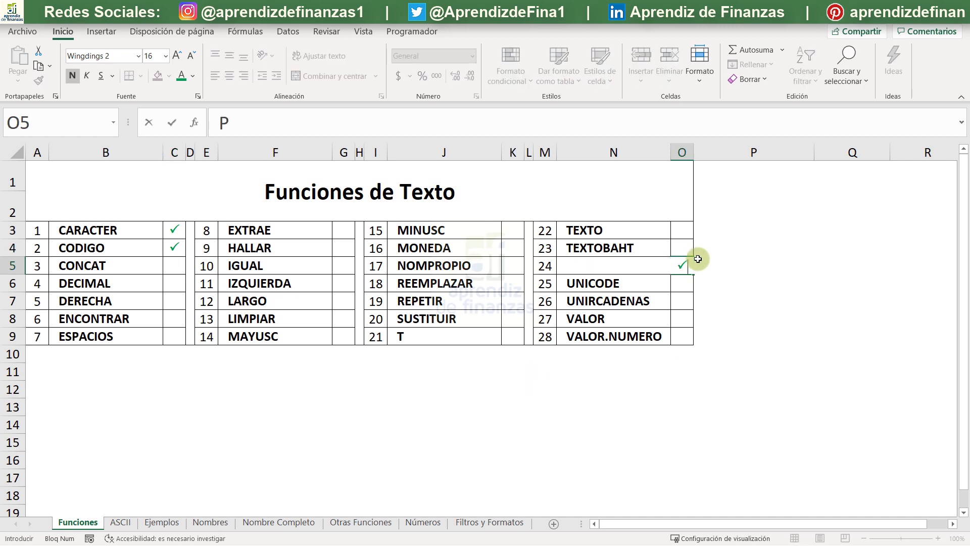
key("Return")
type("P")
key("Return")
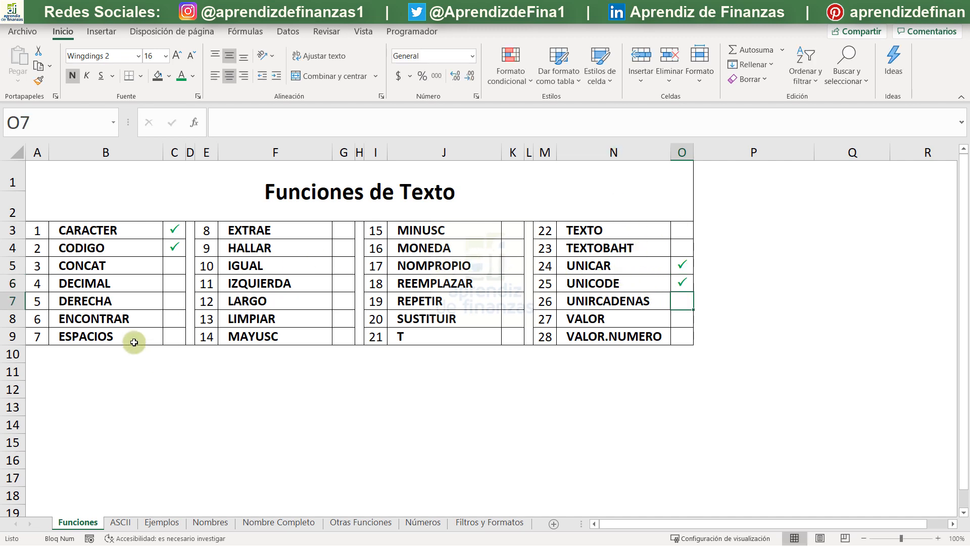
- Go to cell F2 under the & heading on the Nombres sheet
left_click(202, 523)
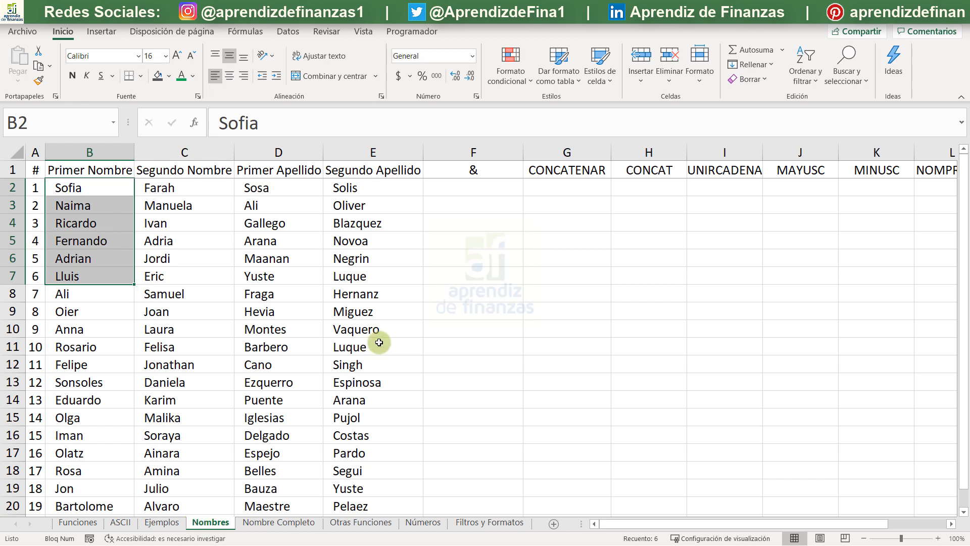
left_click(468, 189)
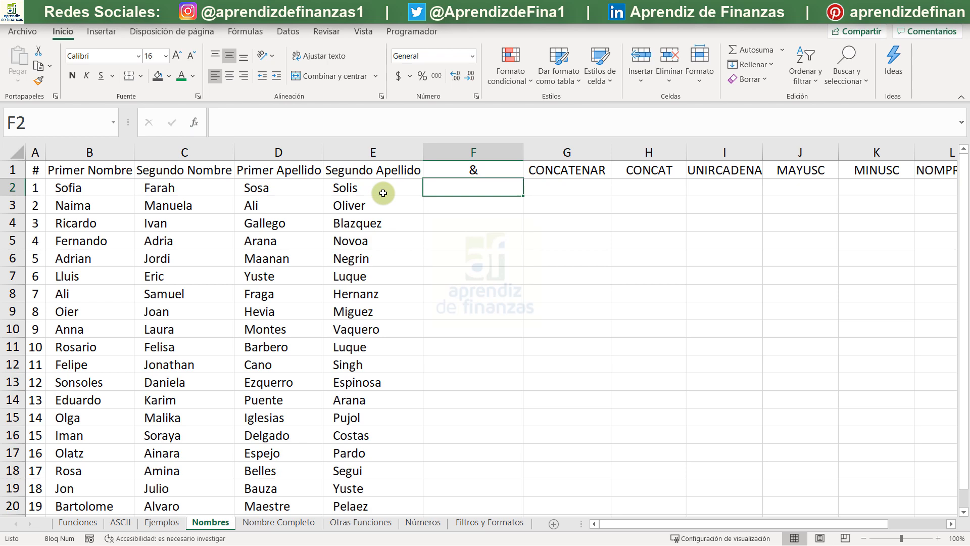
key("Down")
key("Up")
key("F2")
type("+")
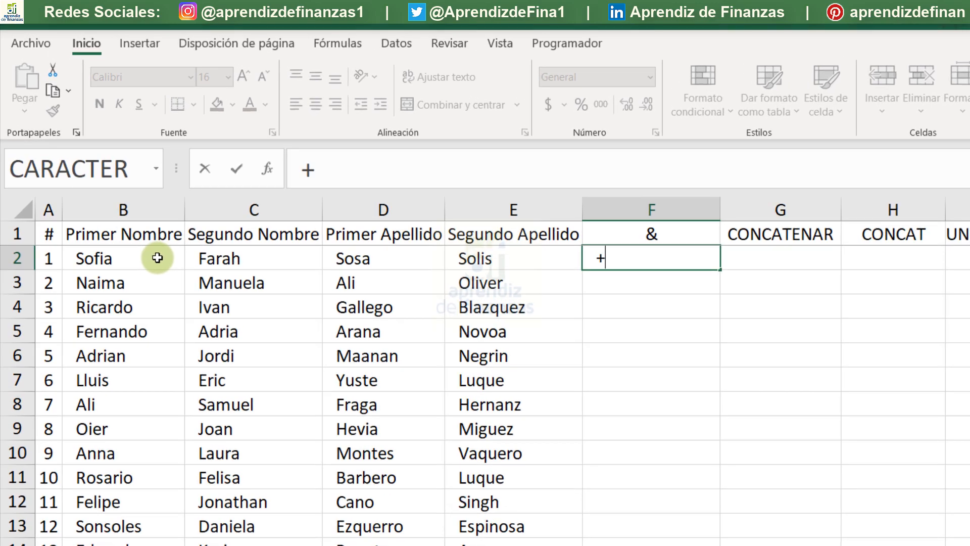
key("Escape")
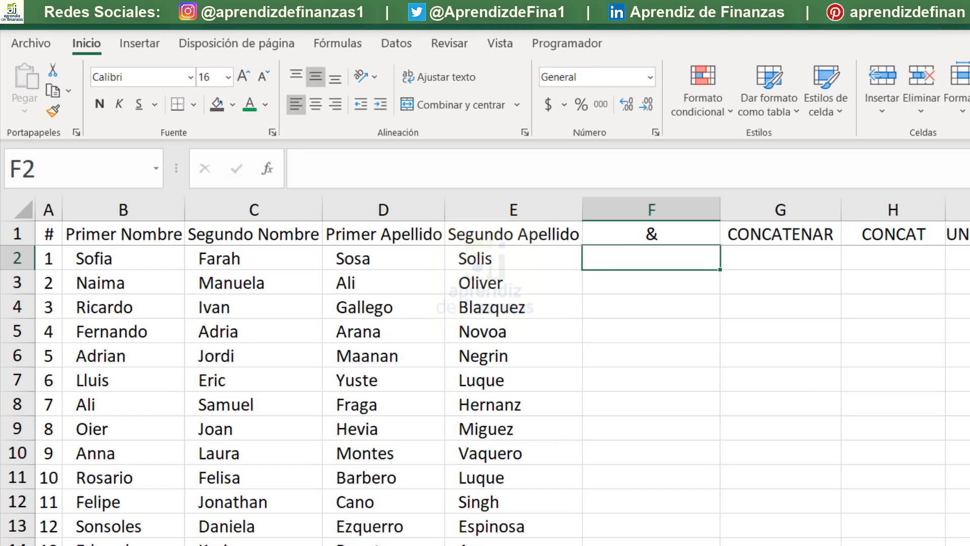
- Begin a formula in F2 that joins B2, a space in quotes and C2 with the & operator
scroll(486, 371, "down", 1)
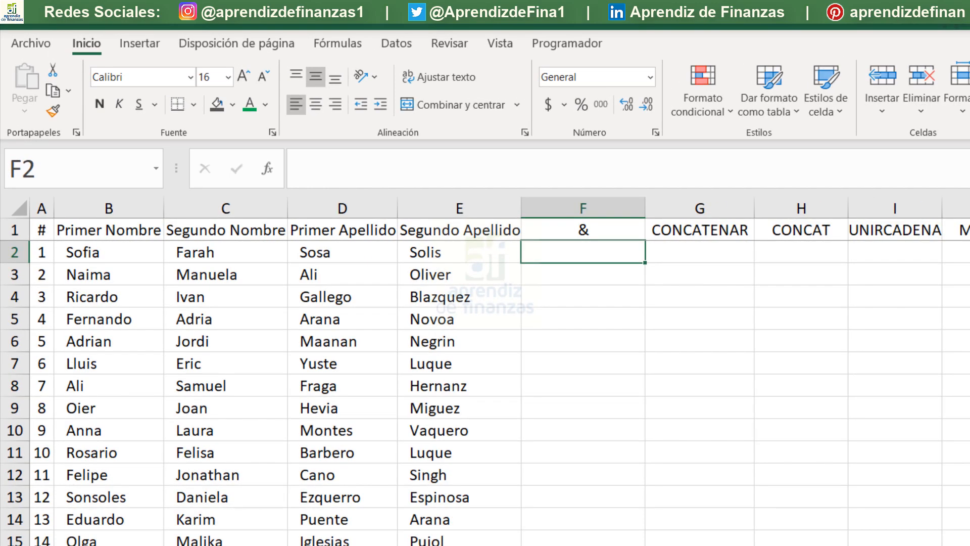
left_click(698, 545)
left_click(544, 243)
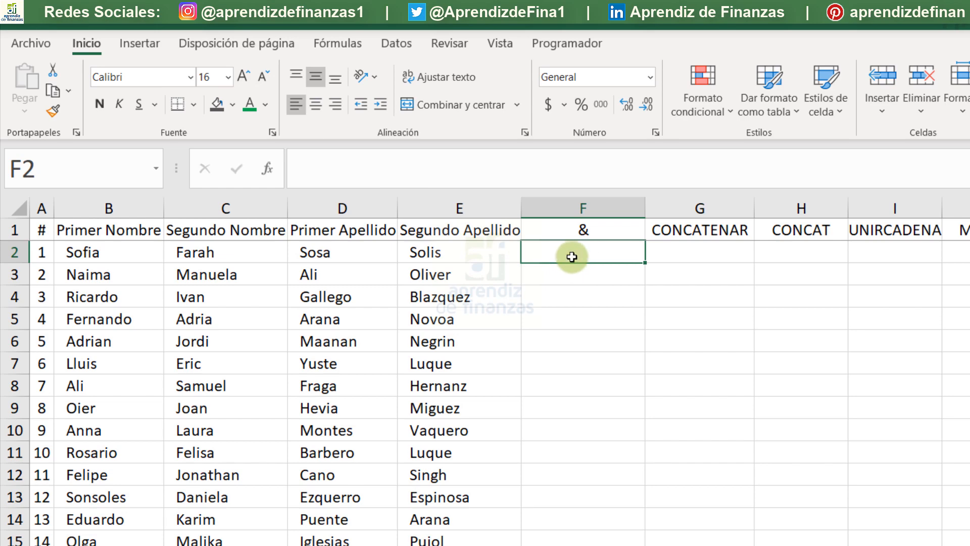
type("+")
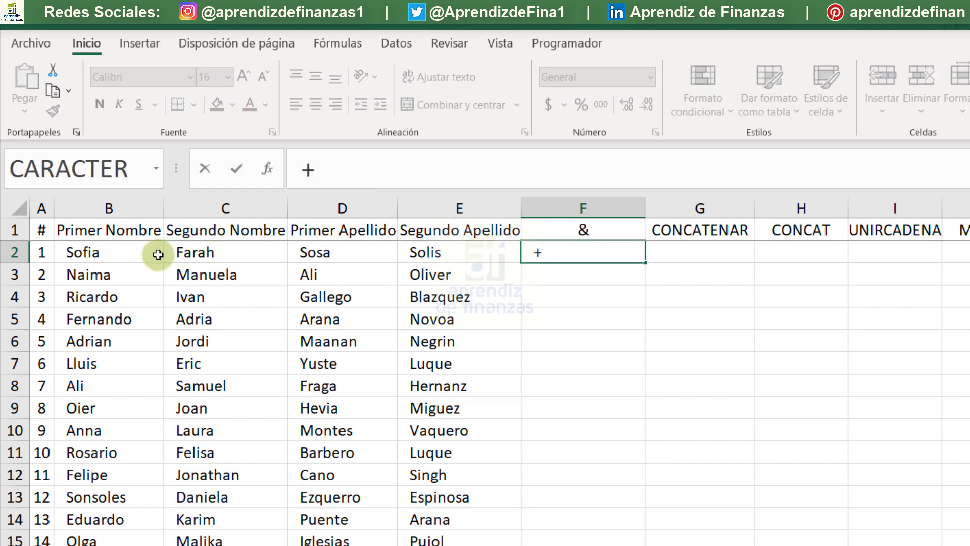
left_click(143, 253)
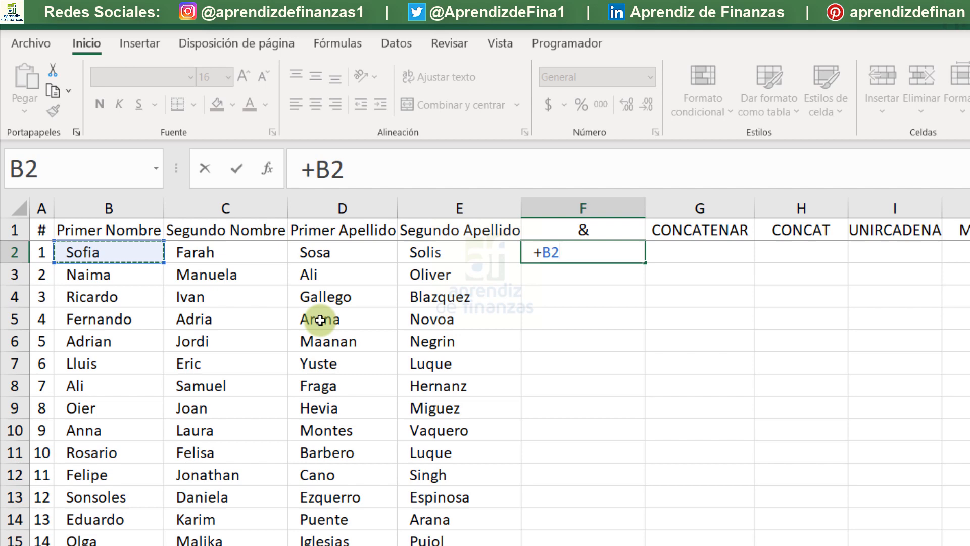
type("&")
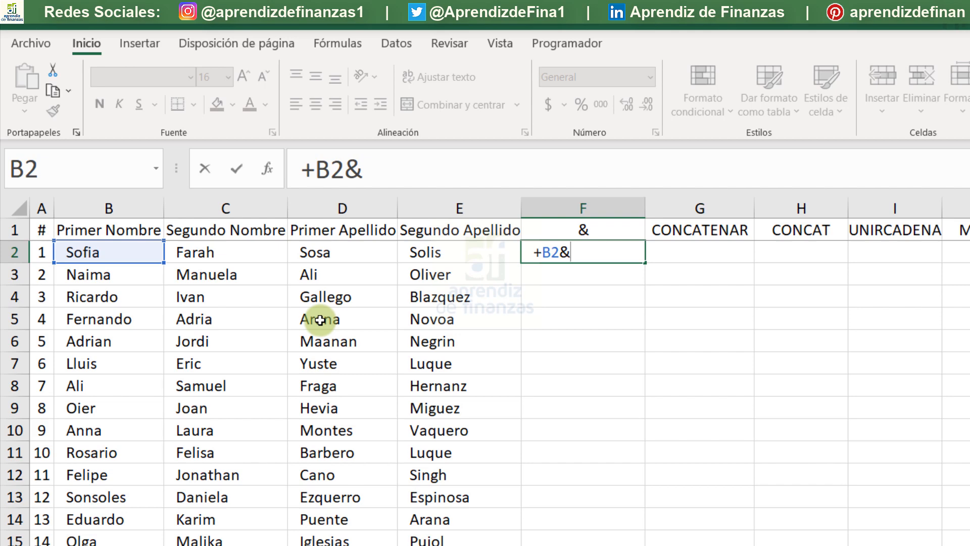
type("\" \"&")
left_click(262, 253)
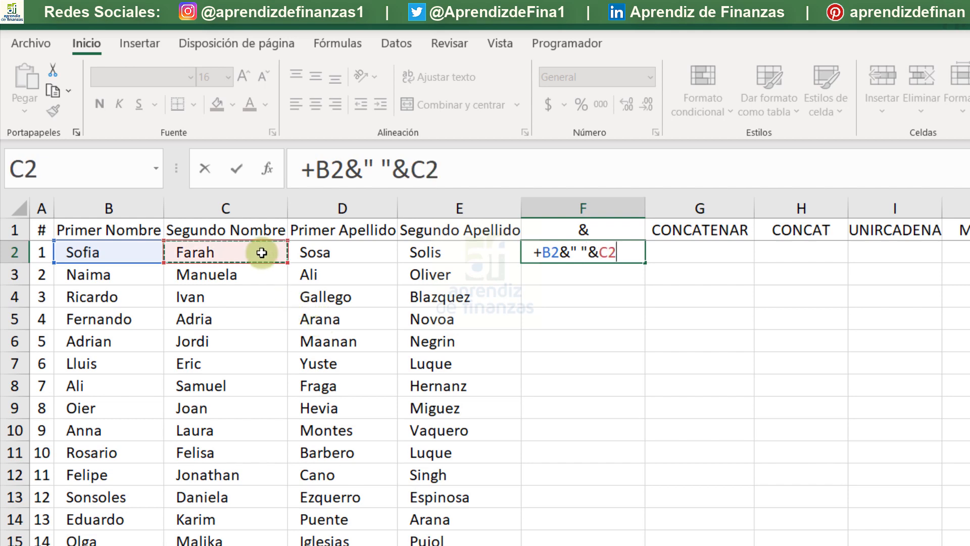
- Complete the F2 formula by joining a space, D2, another space and E2 with &, and enter it
type("&")
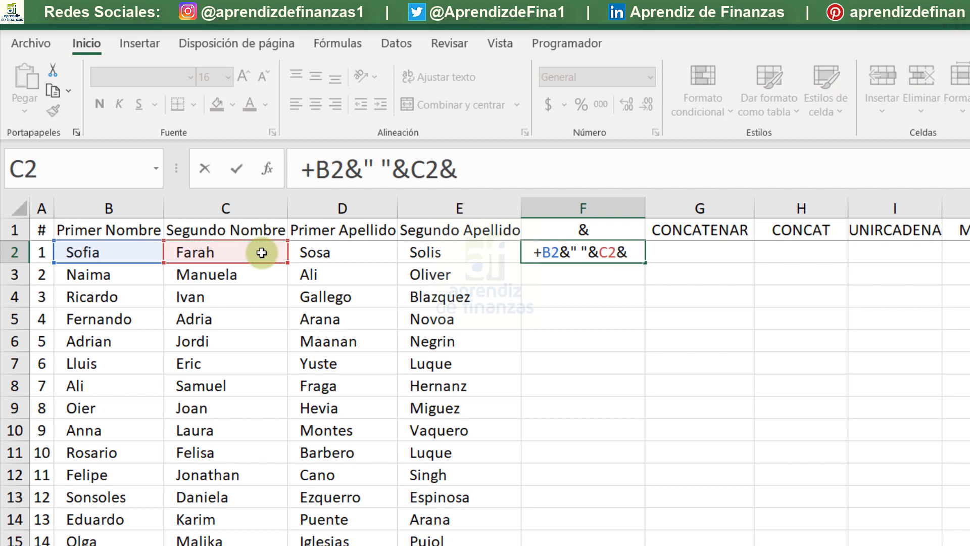
type("\" \"&")
left_click(340, 257)
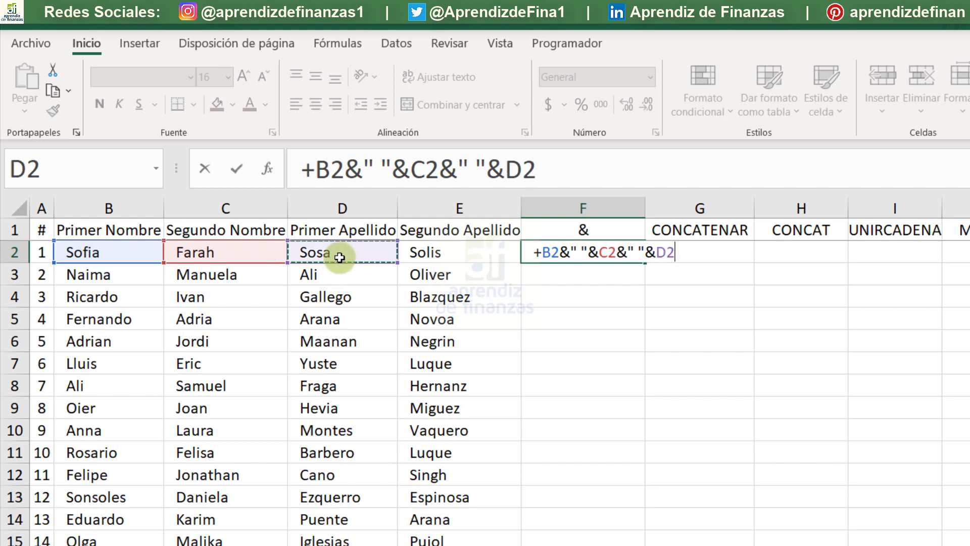
type("&")
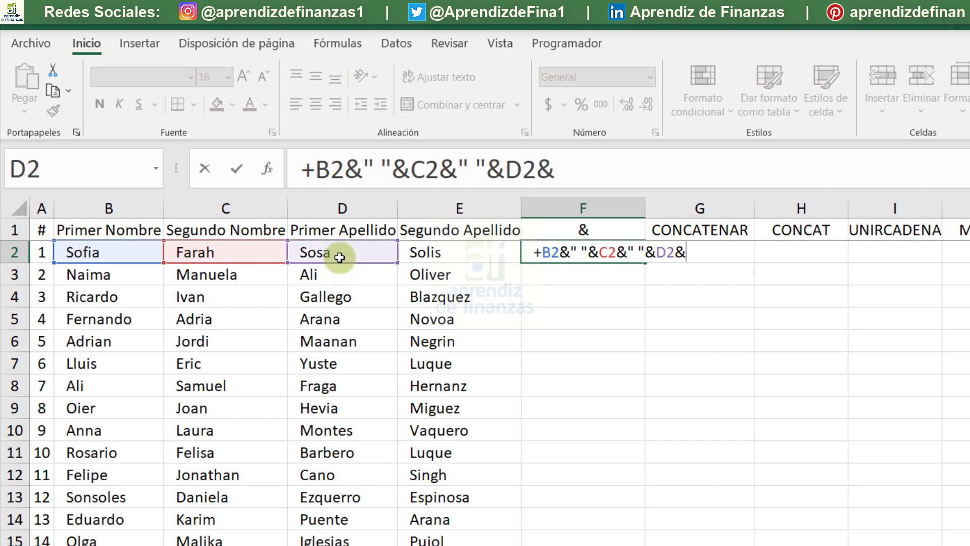
type("\" \"&")
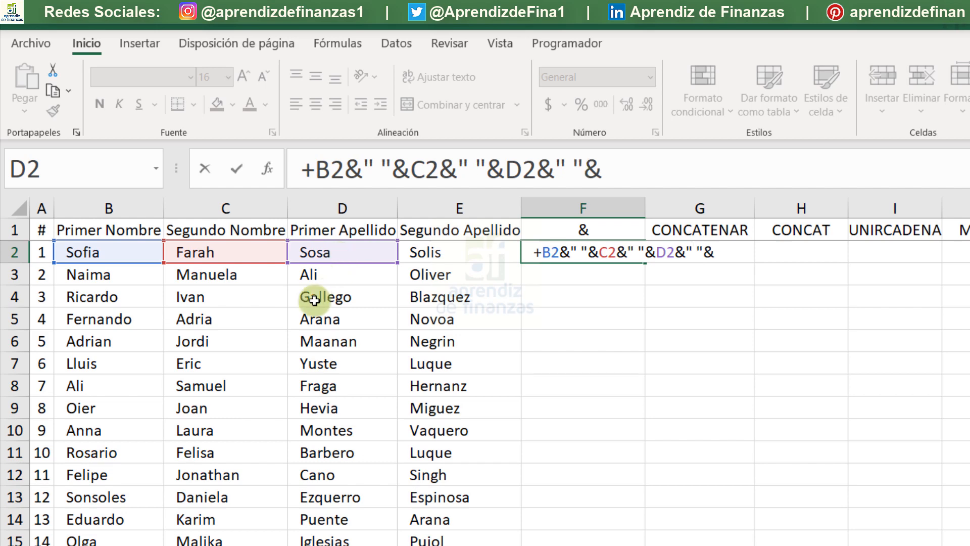
left_click(432, 255)
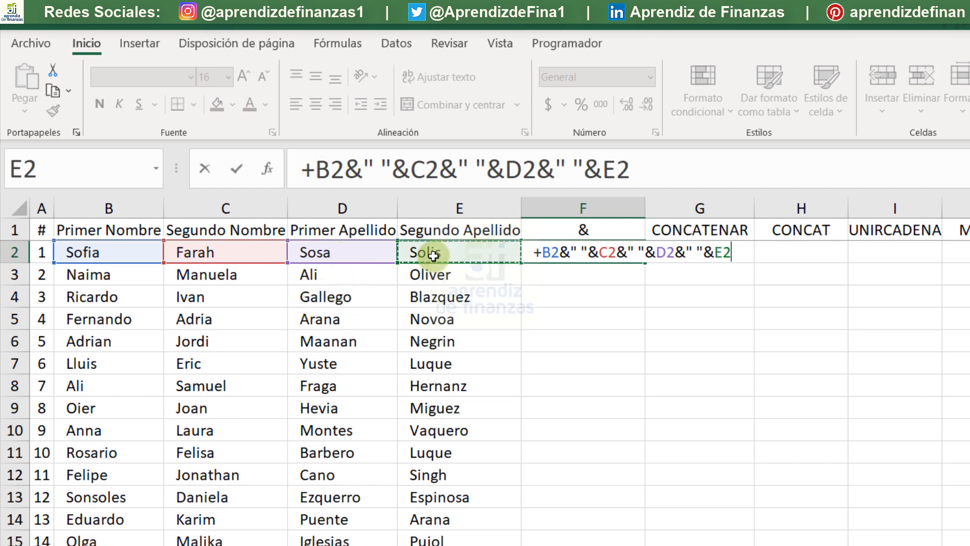
key("Return")
- Fill the F2 formula down the whole name list and autofit column F to the full names
left_click(584, 253)
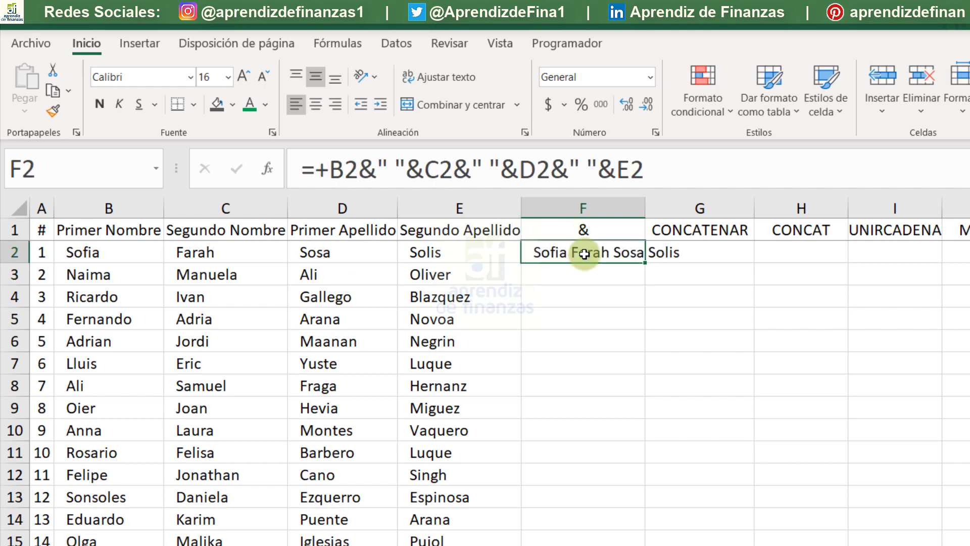
double_click(646, 206)
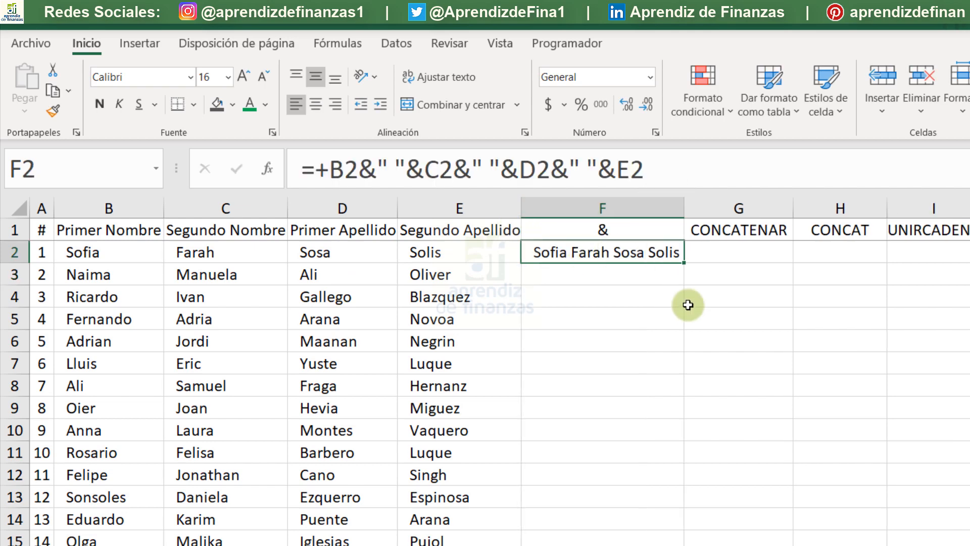
double_click(682, 267)
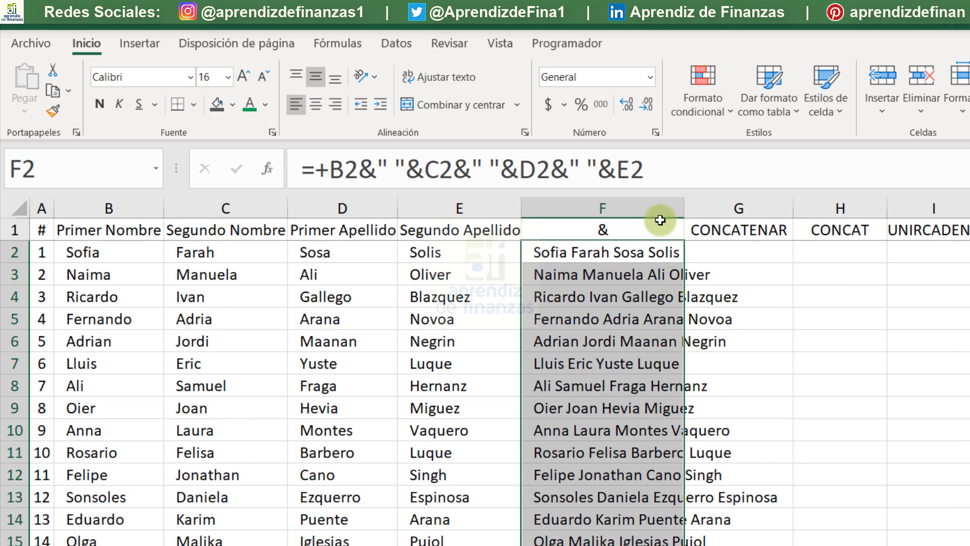
double_click(684, 205)
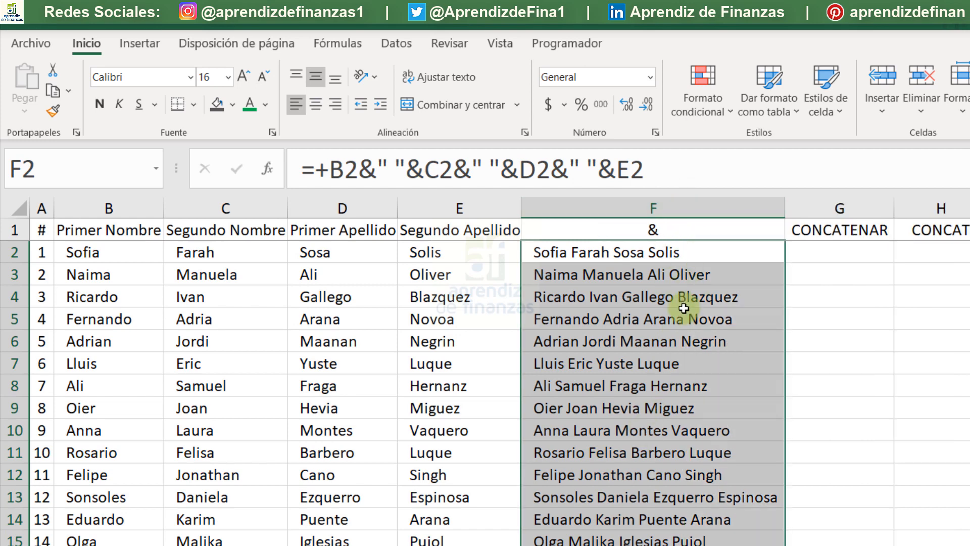
- Narrow columns B to E together to a uniform width that still shows most of each name
left_click_drag(472, 204, 102, 205)
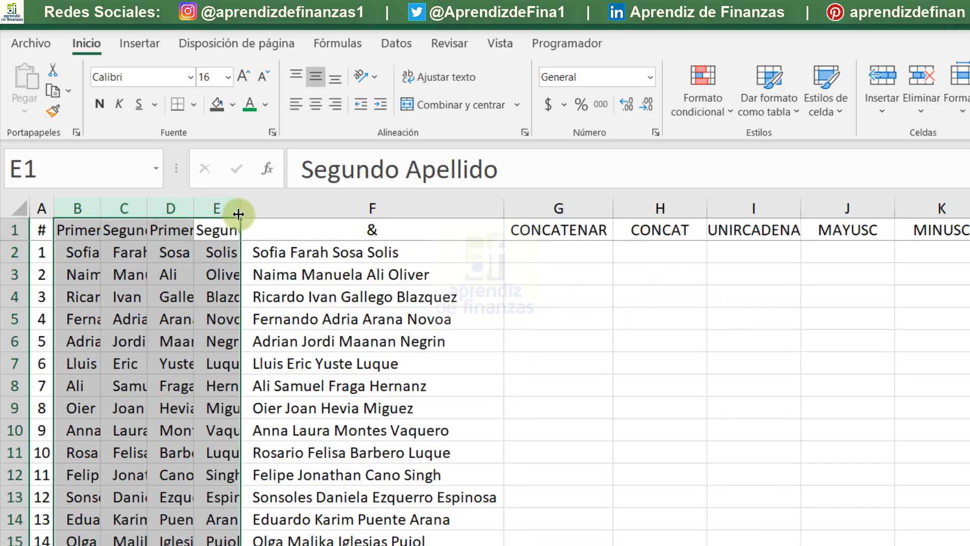
left_click_drag(240, 210, 253, 219)
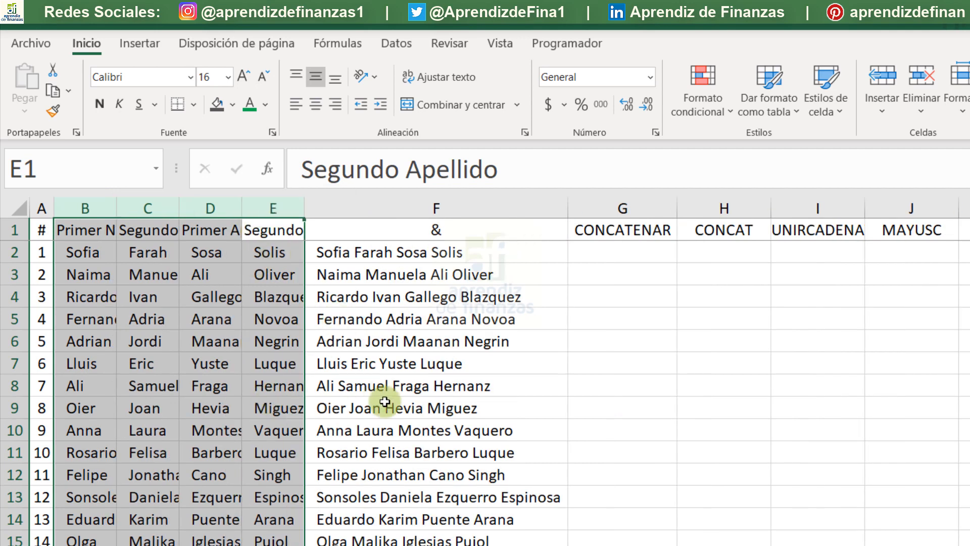
- Start a CONCATENAR formula in G2 and open its function arguments dialog clear of the name columns
left_click(627, 252)
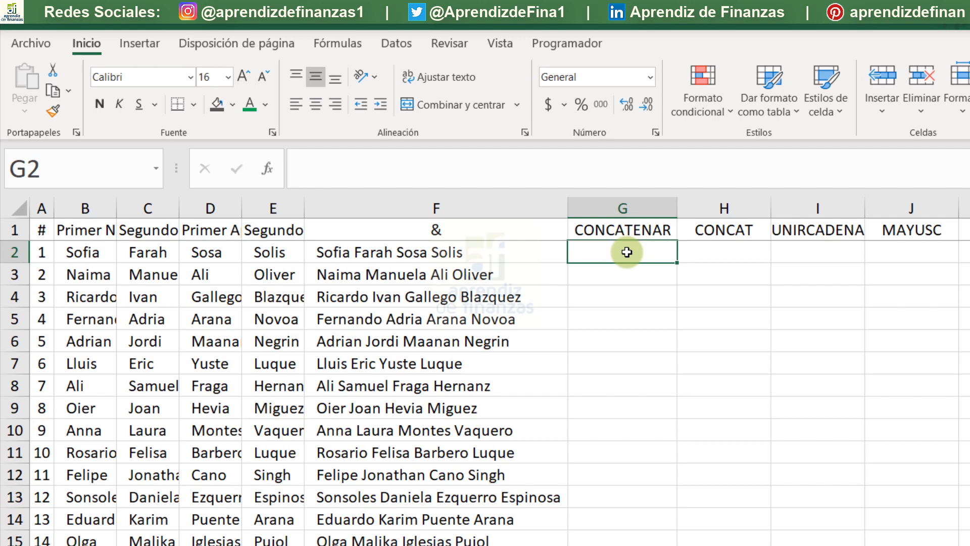
type("+c")
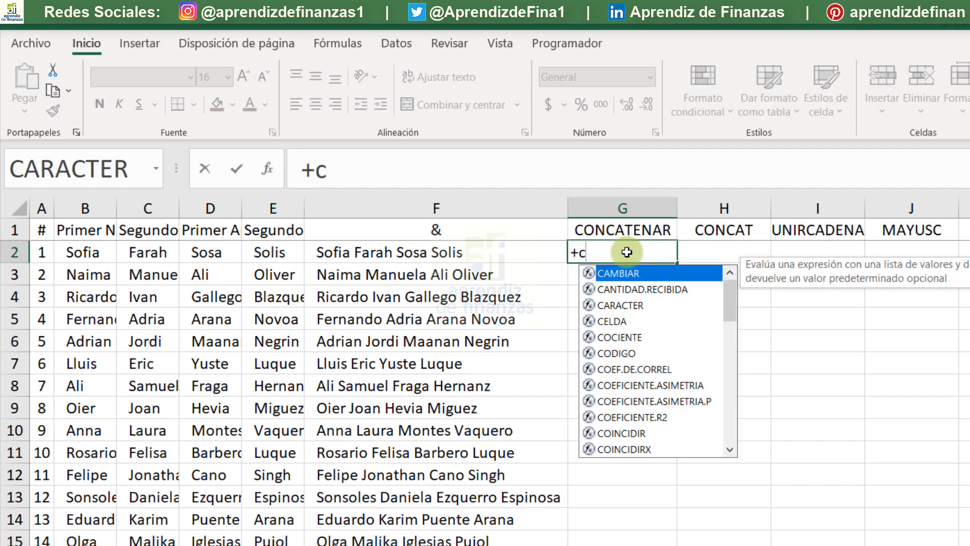
type("ont")
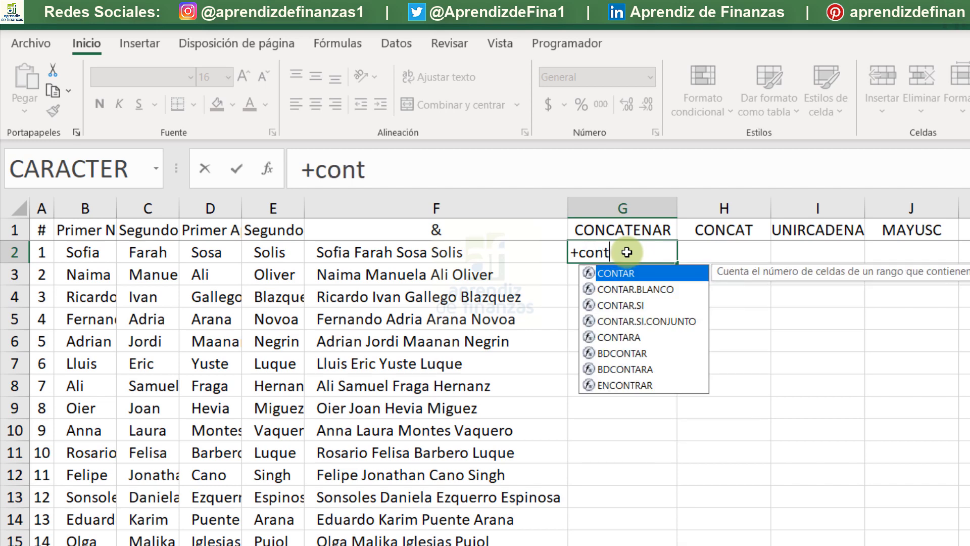
key("BackSpace")
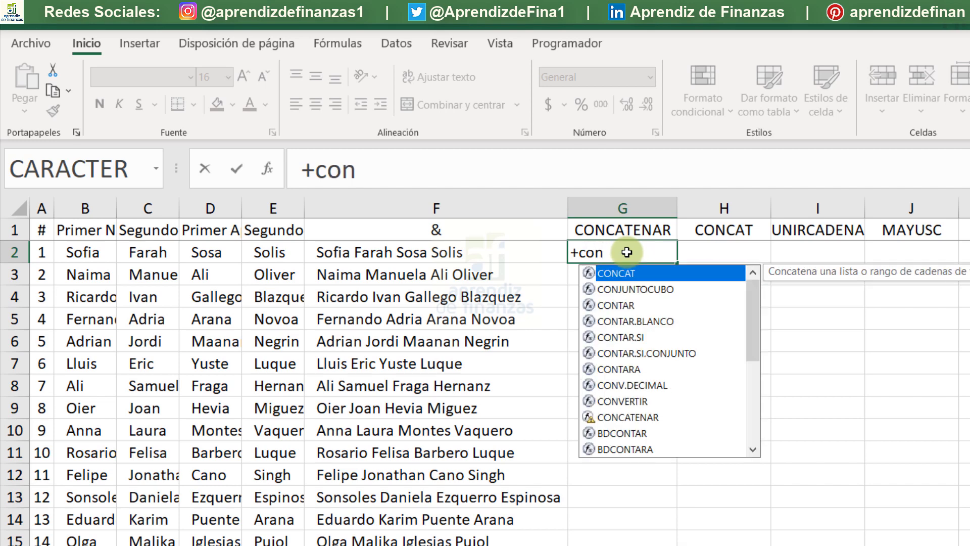
type("ca")
key("Down")
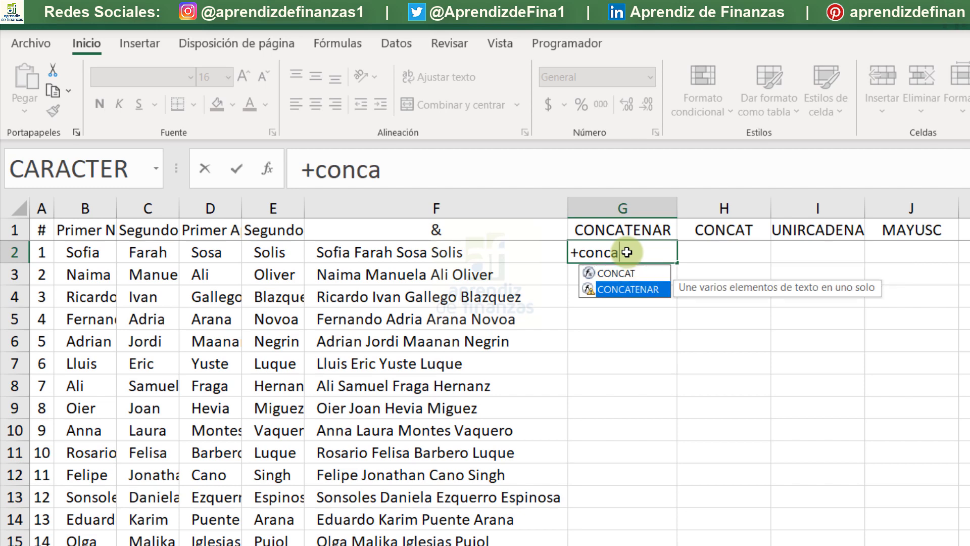
key("Tab")
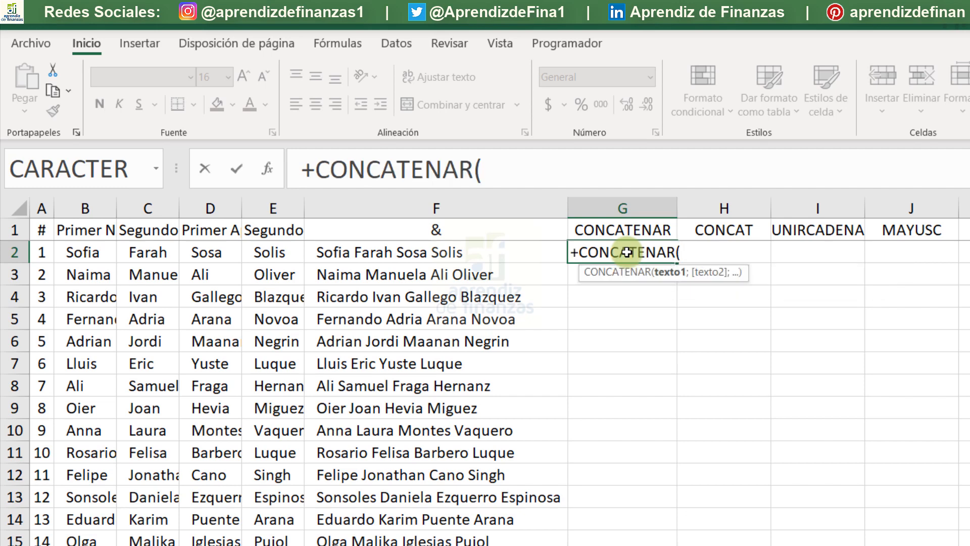
key("BackSpace")
key("BackSpace")
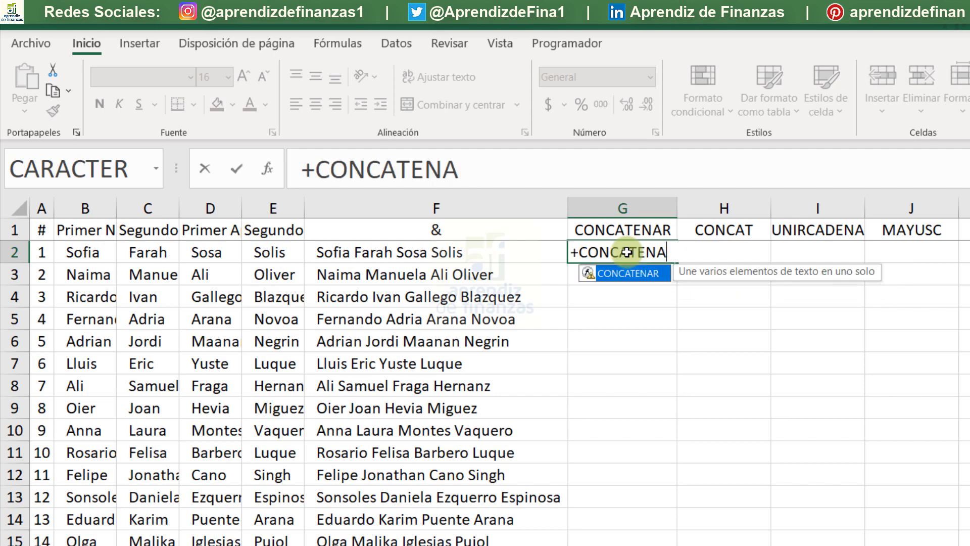
double_click(591, 278)
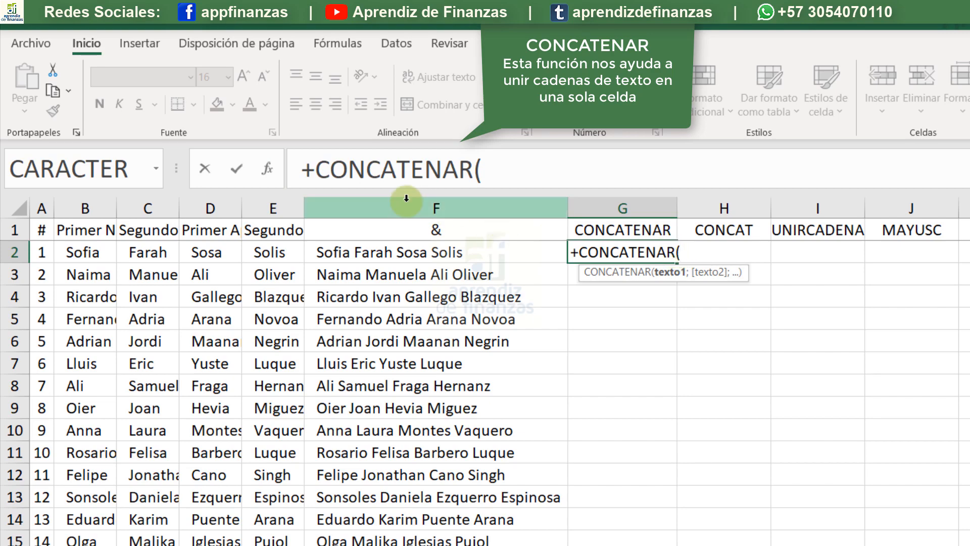
left_click(271, 174)
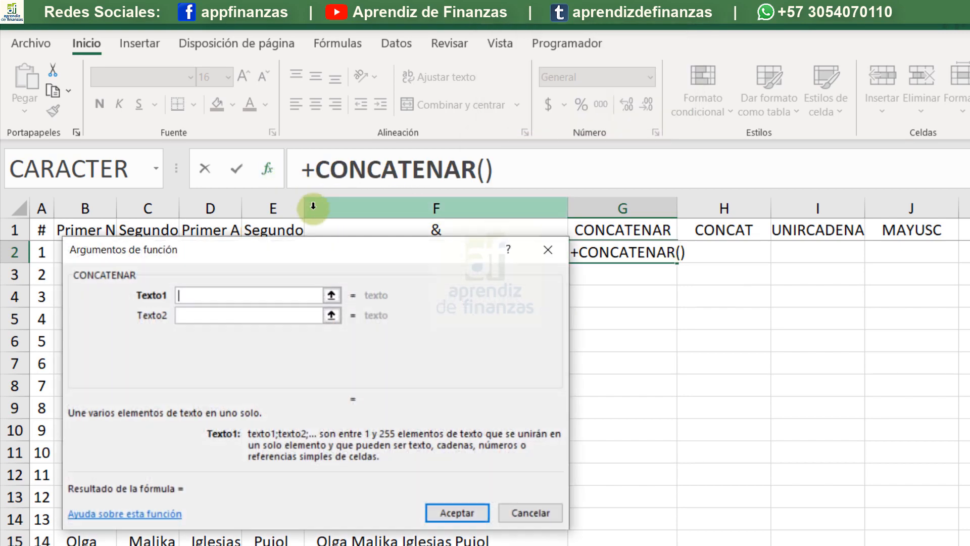
left_click_drag(313, 203, 627, 317)
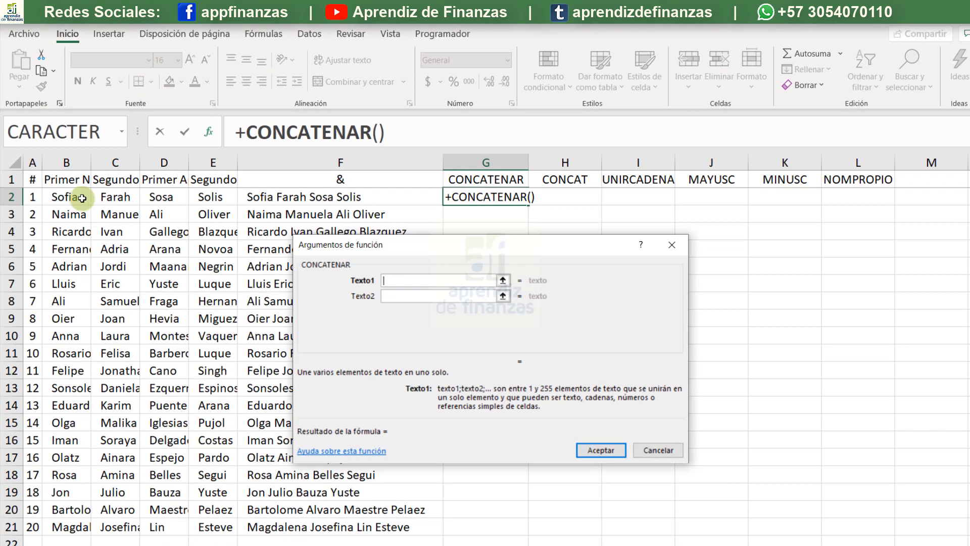
- Set the first four CONCATENAR arguments to B2, a space in quotes, C2 and another quoted space
left_click(105, 254)
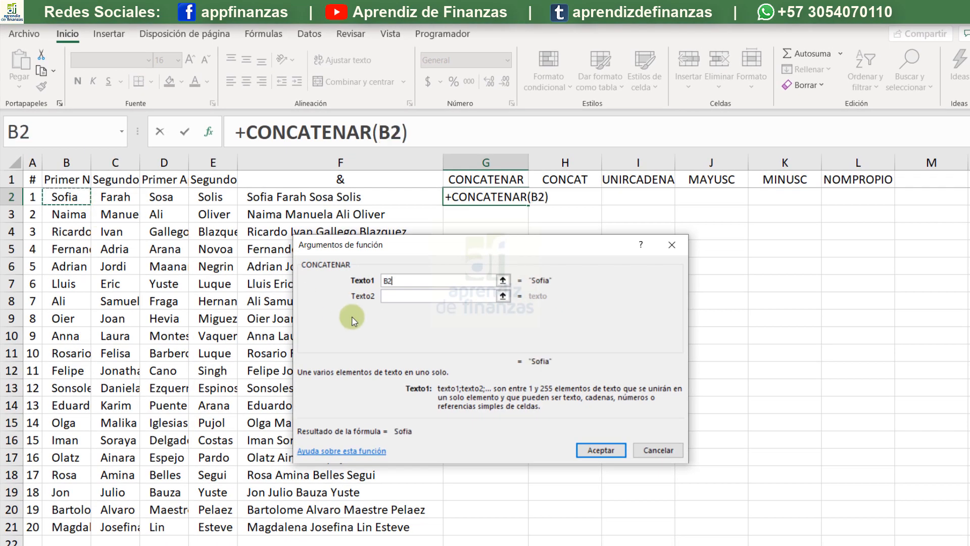
left_click(397, 297)
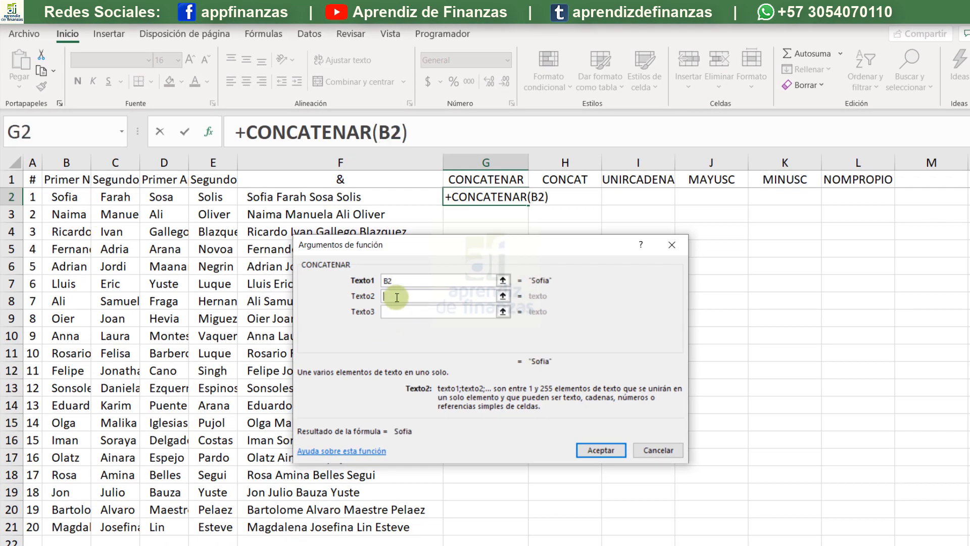
type("\" \"")
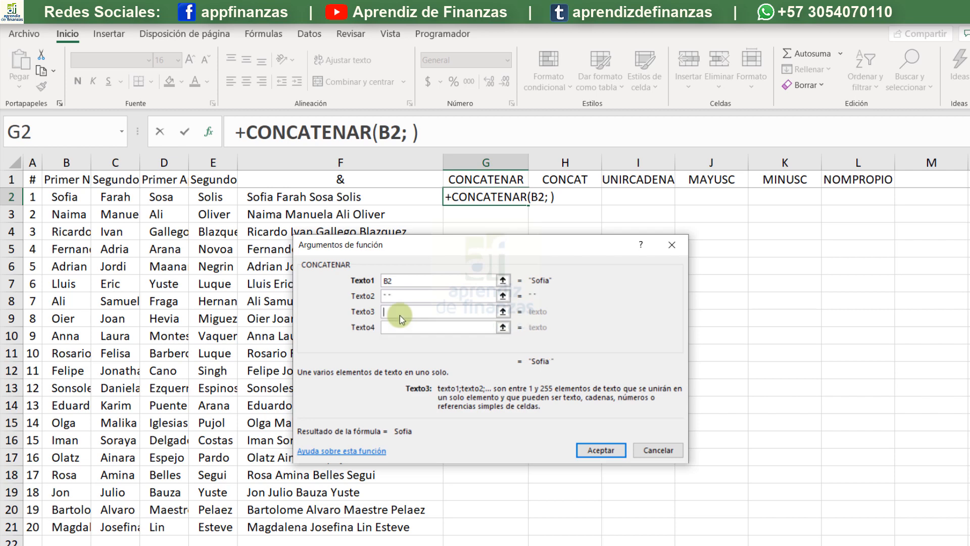
key("Tab")
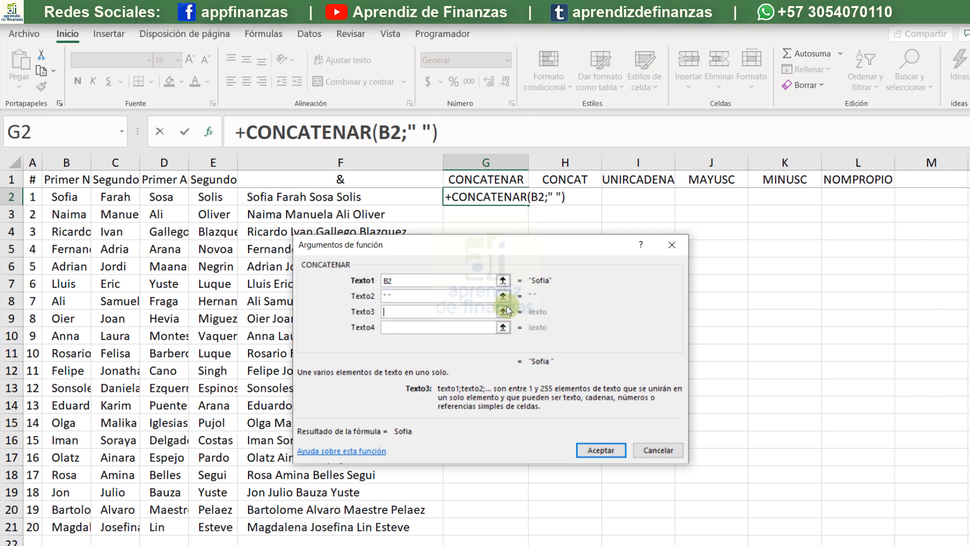
left_click(115, 197)
left_click(429, 332)
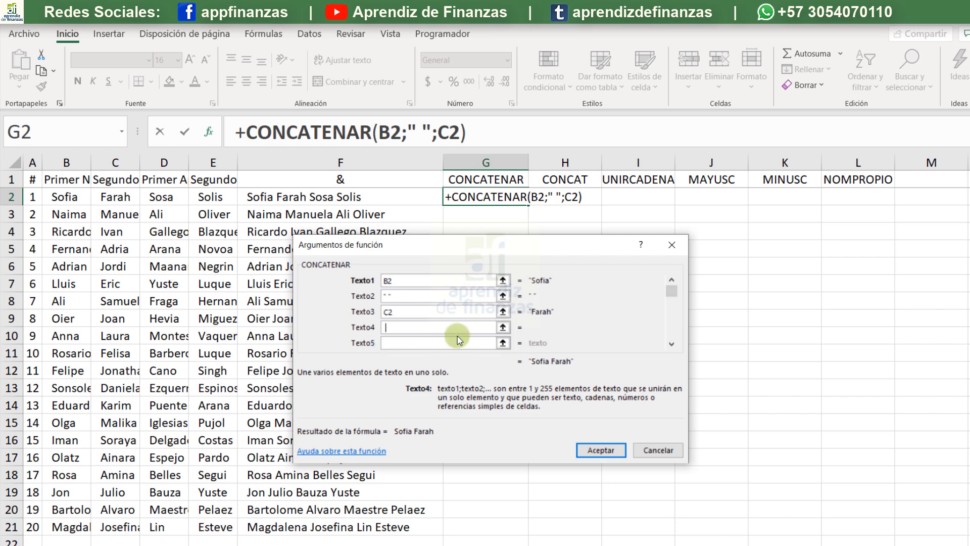
type("\" \"")
key("Tab")
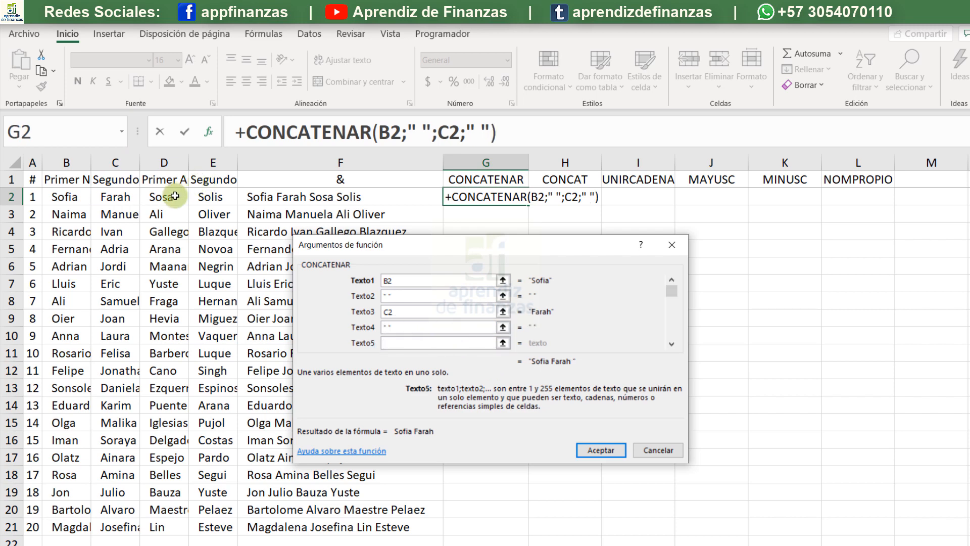
- Add D2, a quoted space and E2 as the fifth to seventh CONCATENAR arguments and accept the formula in G2
left_click(172, 197)
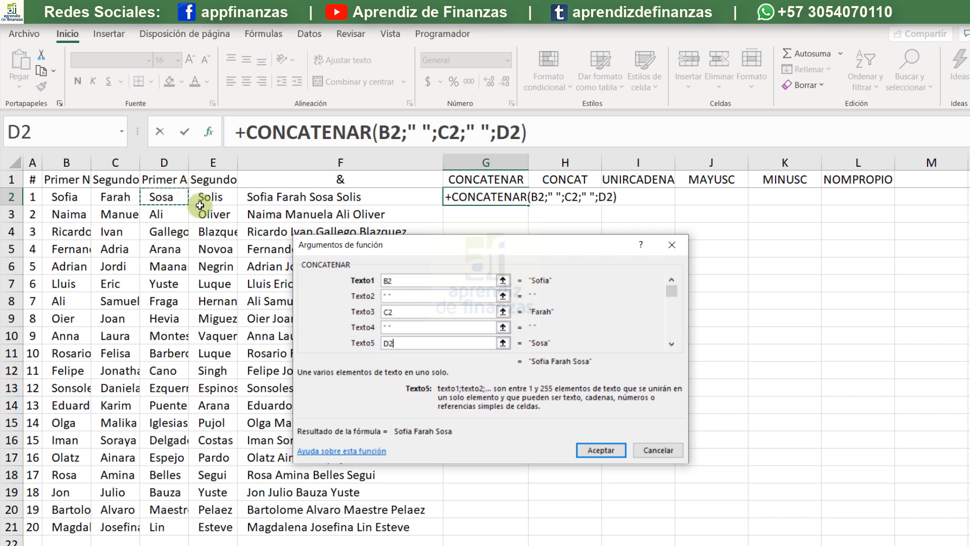
left_click(671, 346)
left_click(671, 345)
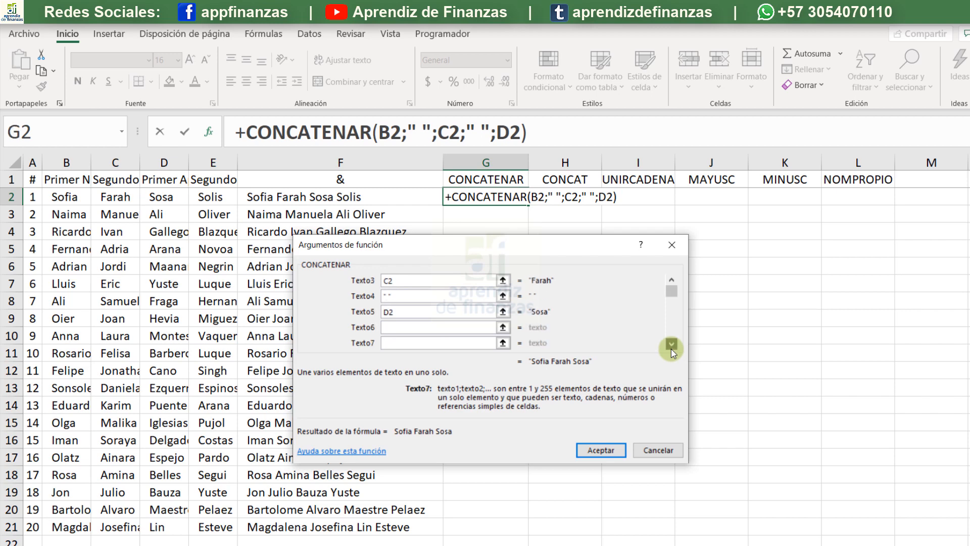
left_click(422, 328)
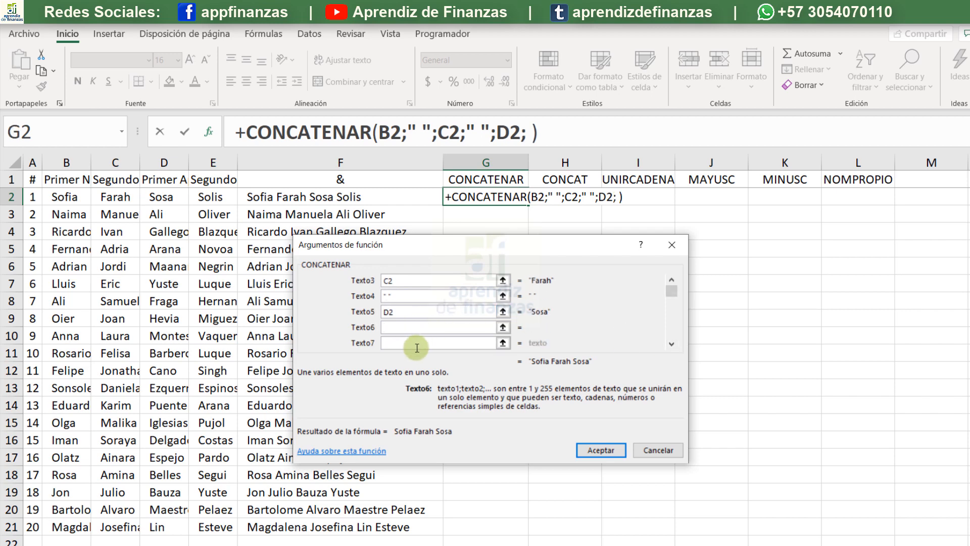
type("\" \"")
left_click(417, 344)
left_click(225, 197)
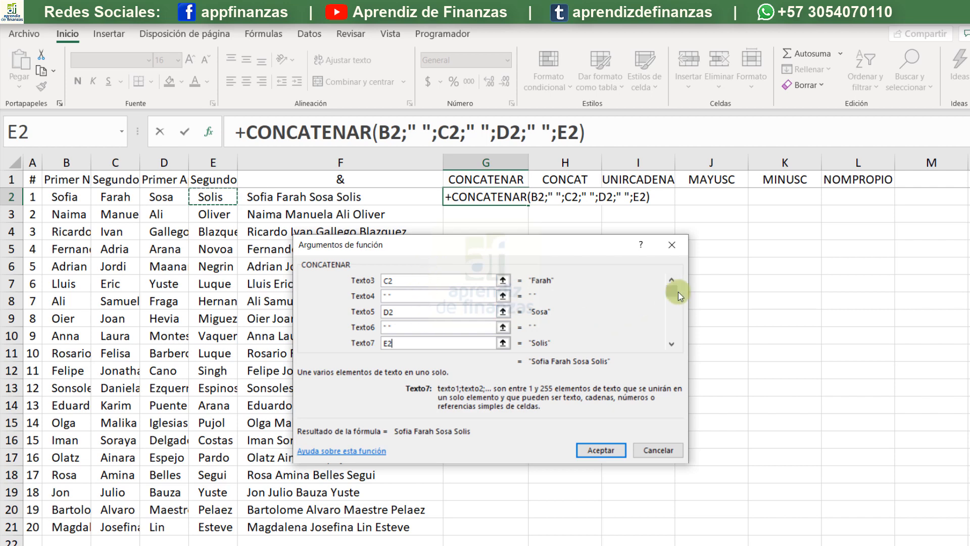
left_click_drag(678, 292, 678, 278)
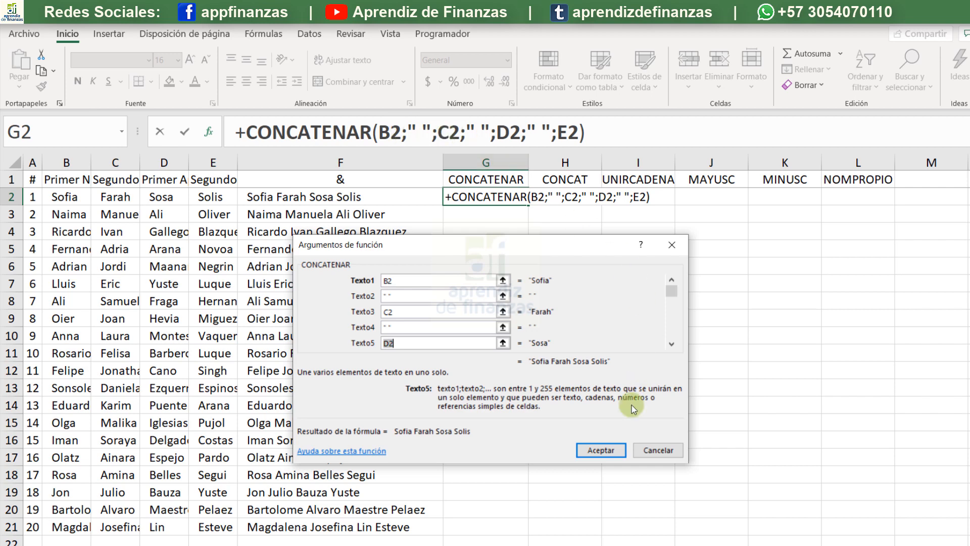
left_click(611, 450)
left_click(459, 342)
key("Return")
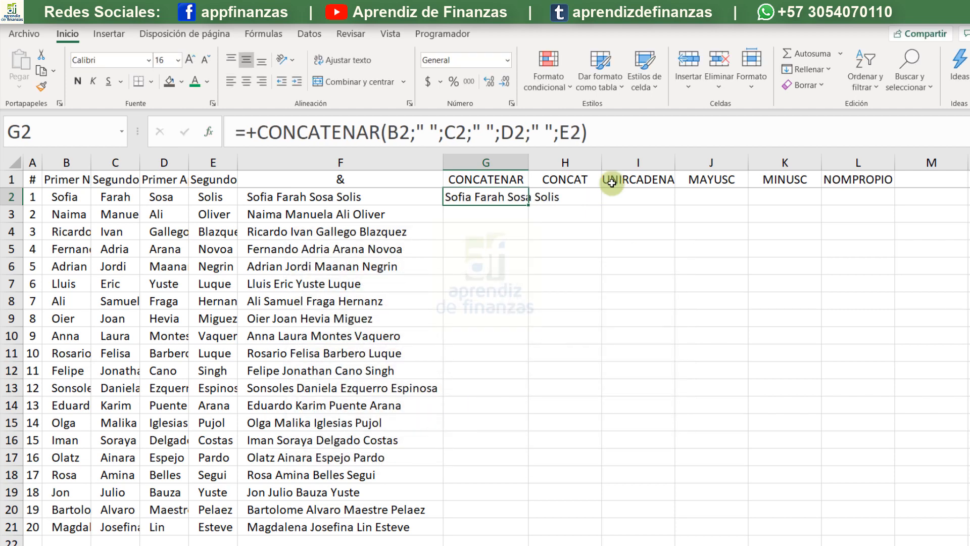
- Fill the G2 formula down the whole name list and autofit column G to the full names
double_click(528, 162)
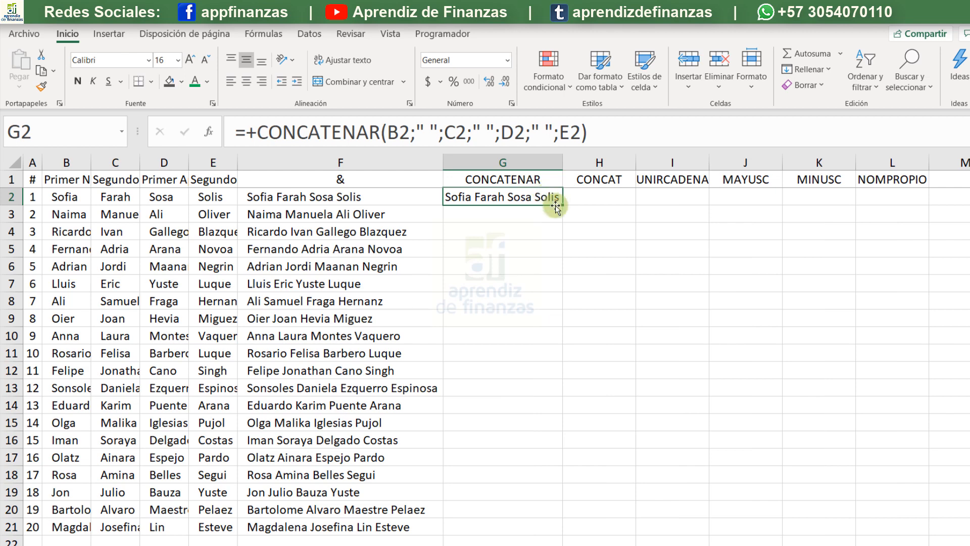
double_click(561, 204)
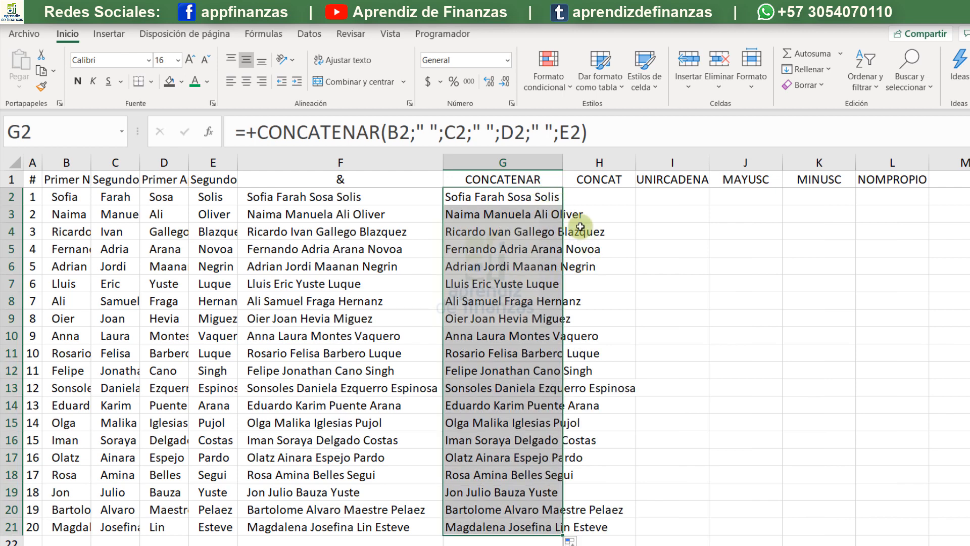
double_click(562, 162)
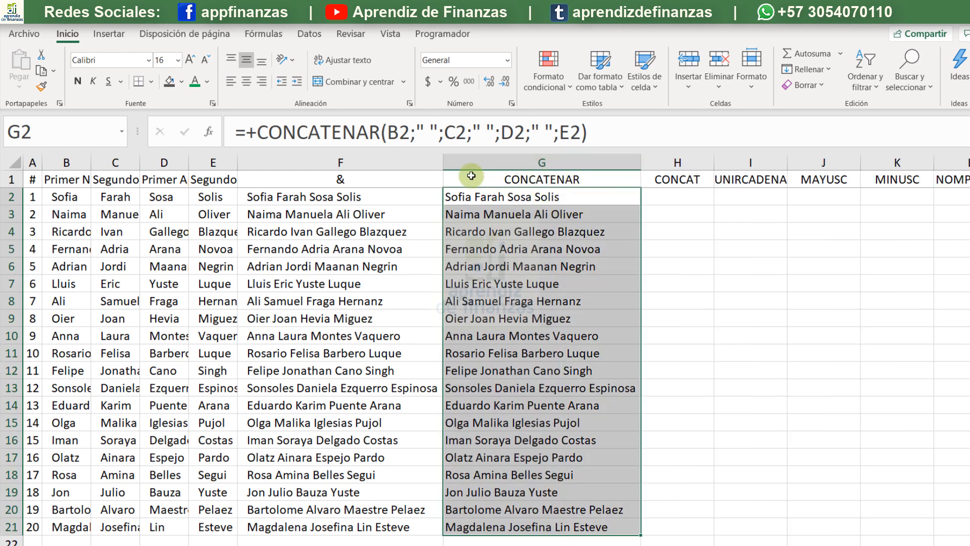
- Narrow column F with the & results and hide it
left_click(436, 162)
left_click_drag(442, 162, 393, 162)
right_click(375, 162)
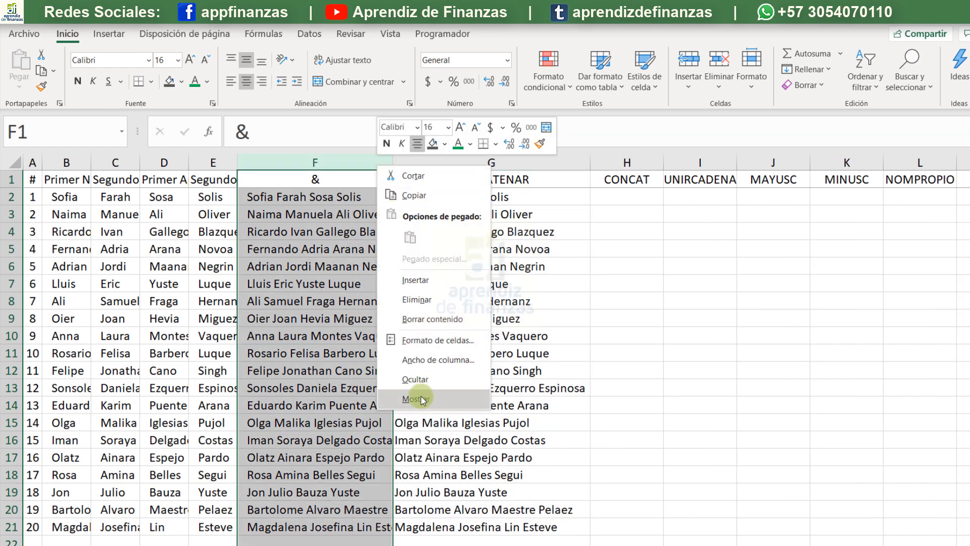
left_click(422, 382)
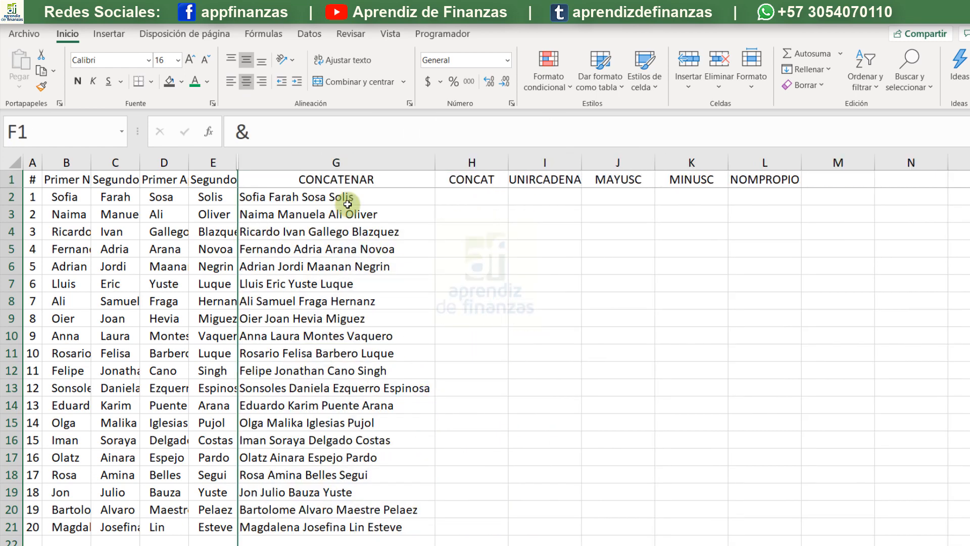
- Autofit columns B to E together so the headers and name parts fit, and clear the column selection
left_click_drag(225, 157, 86, 154)
double_click(91, 161)
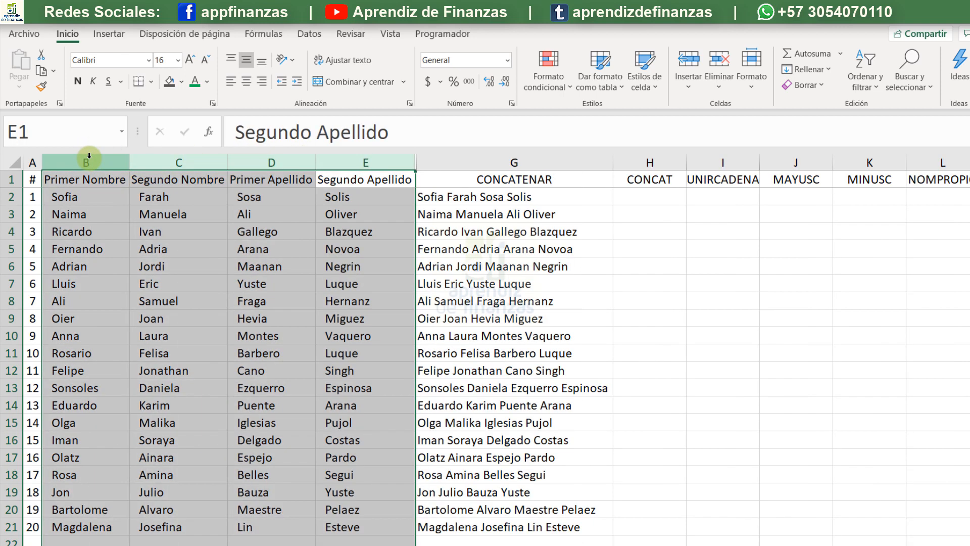
left_click(348, 231)
- Enter a CONCAT formula in H2 that joins the range B2:E2
left_click(645, 197)
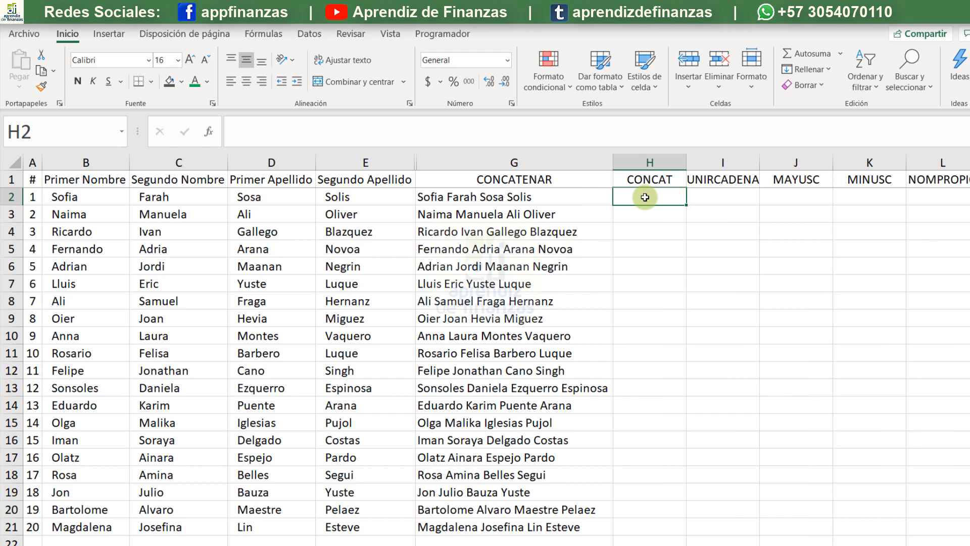
type("+con")
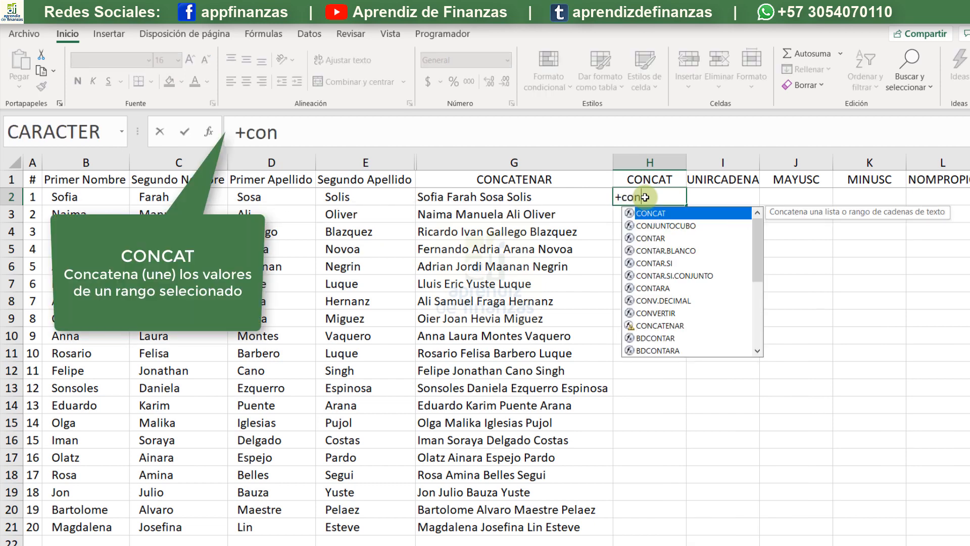
key("Tab")
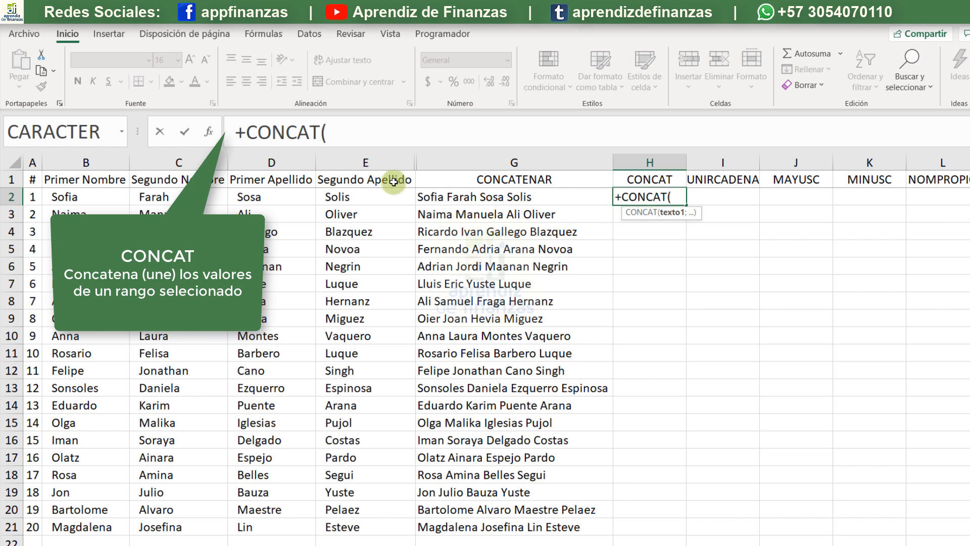
left_click_drag(104, 198, 360, 191)
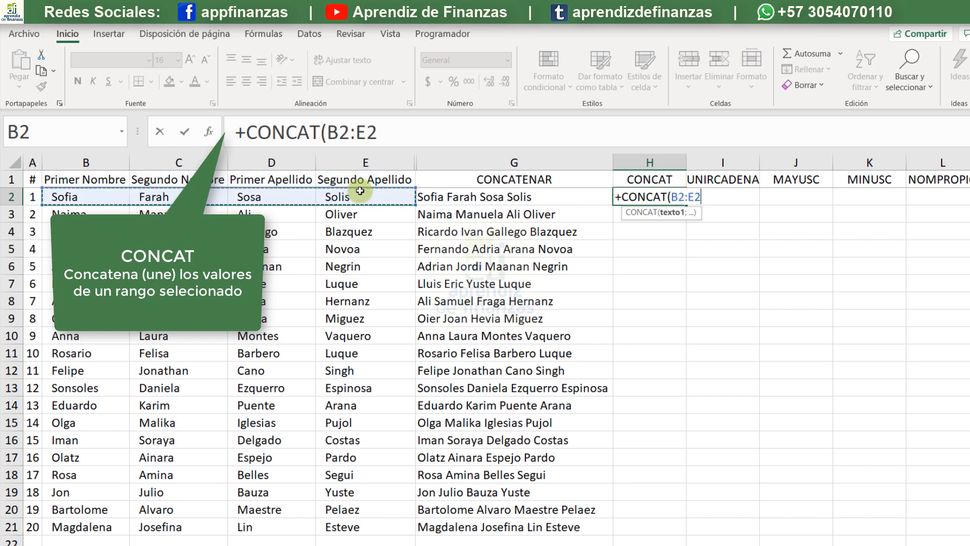
type(")")
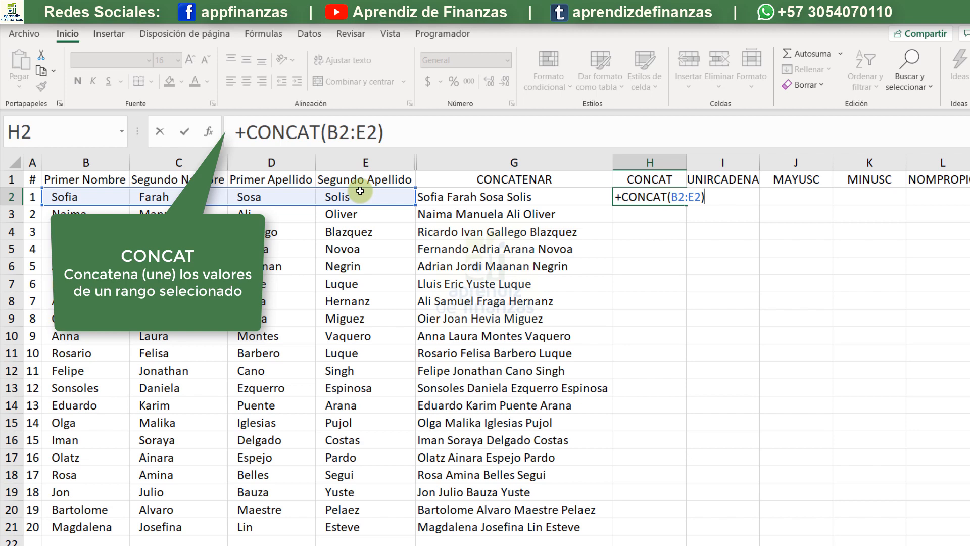
key("Return")
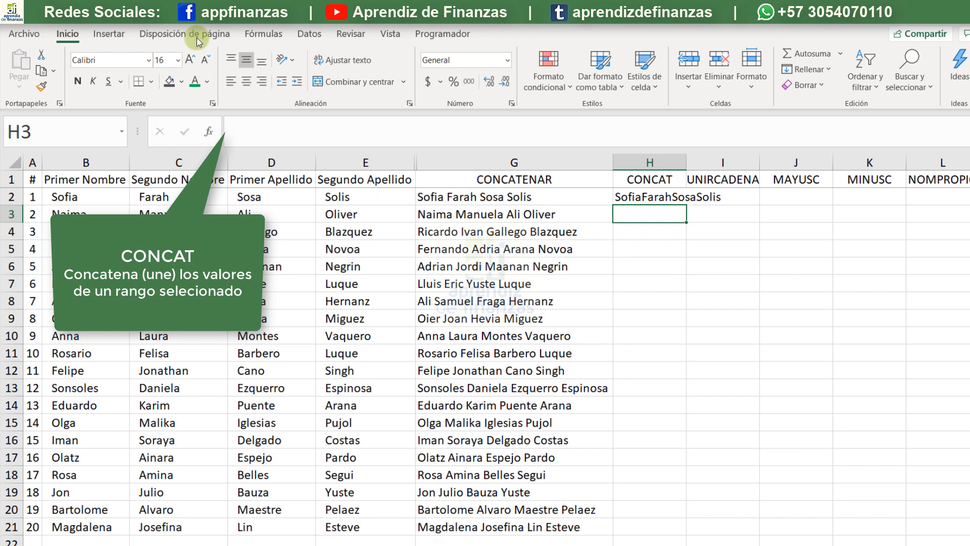
- Fill the H2 formula down the whole name list and autofit column H to the joined names
left_click_drag(690, 156, 690, 156)
double_click(690, 156)
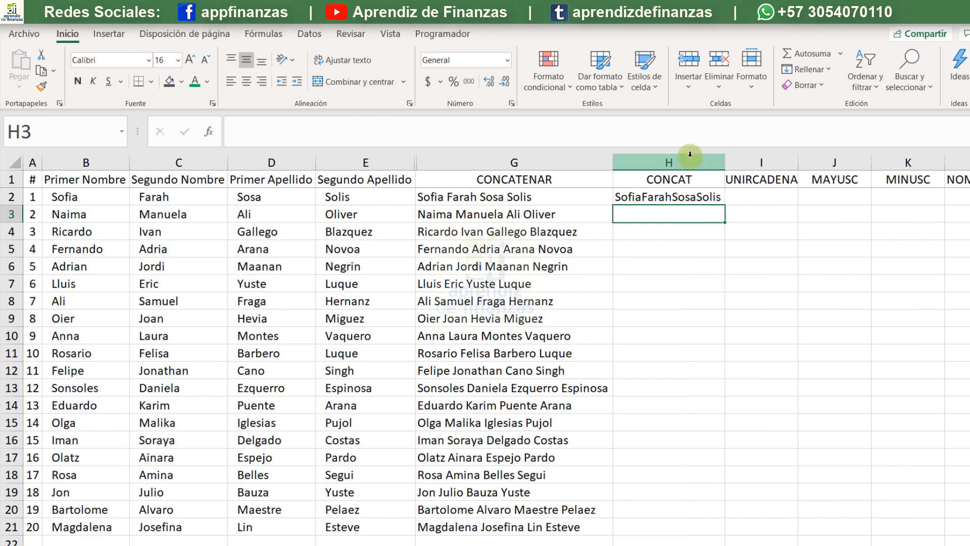
left_click(720, 200)
double_click(724, 206)
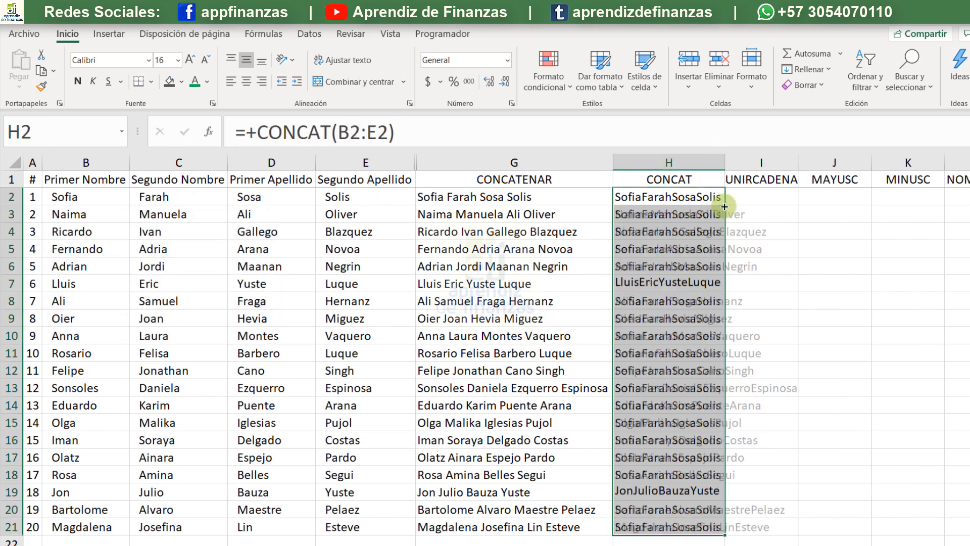
left_click_drag(727, 163, 727, 163)
double_click(727, 163)
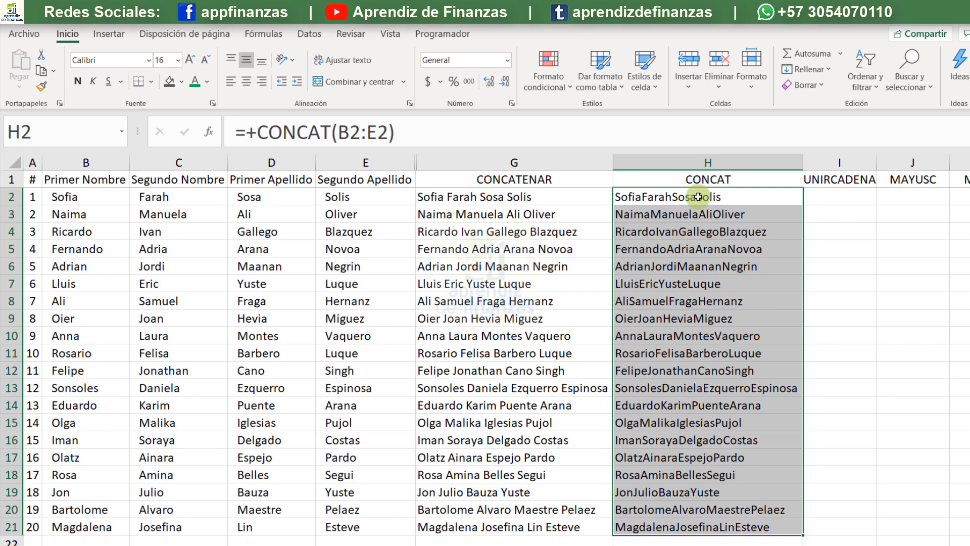
- Start a UNIRCADENAS formula in I2 with a space in quotes as the delimiter
left_click(847, 196)
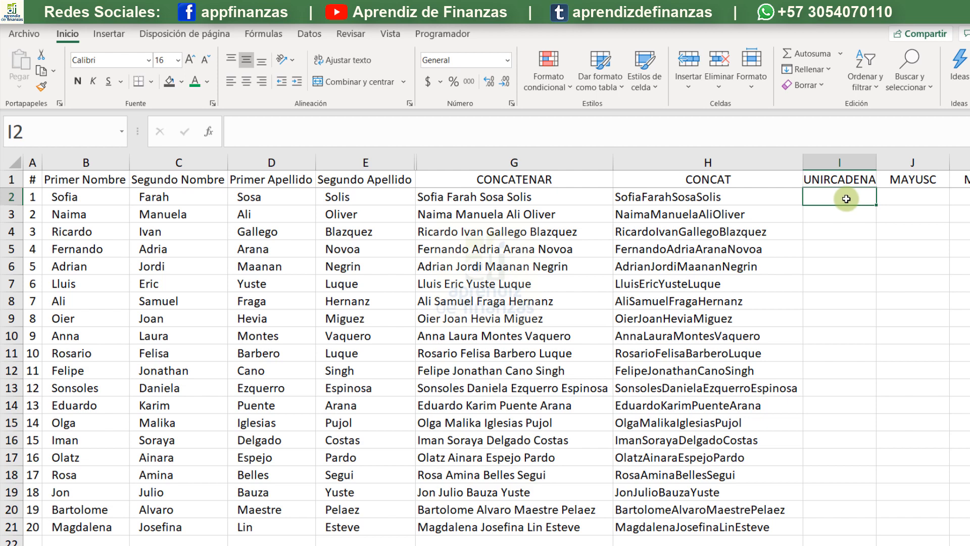
type("+")
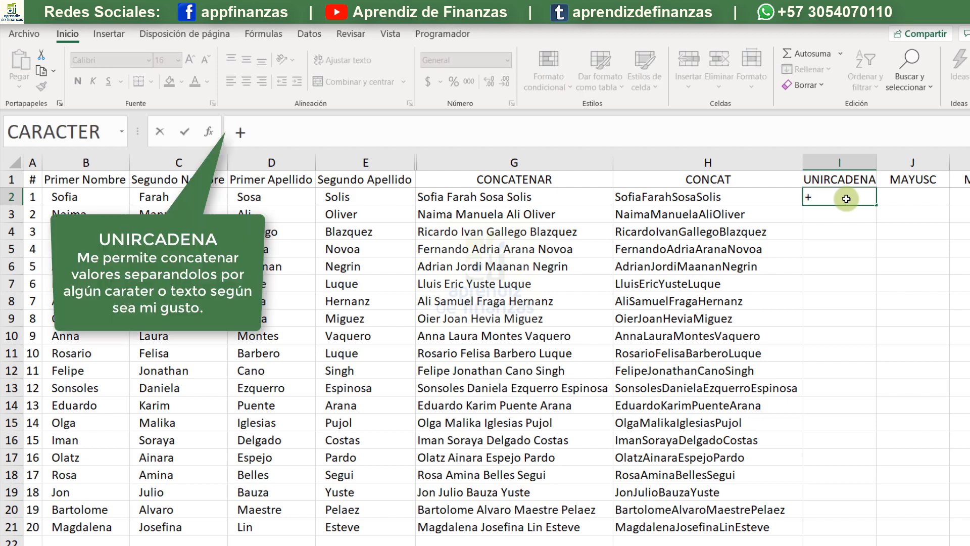
type("uni")
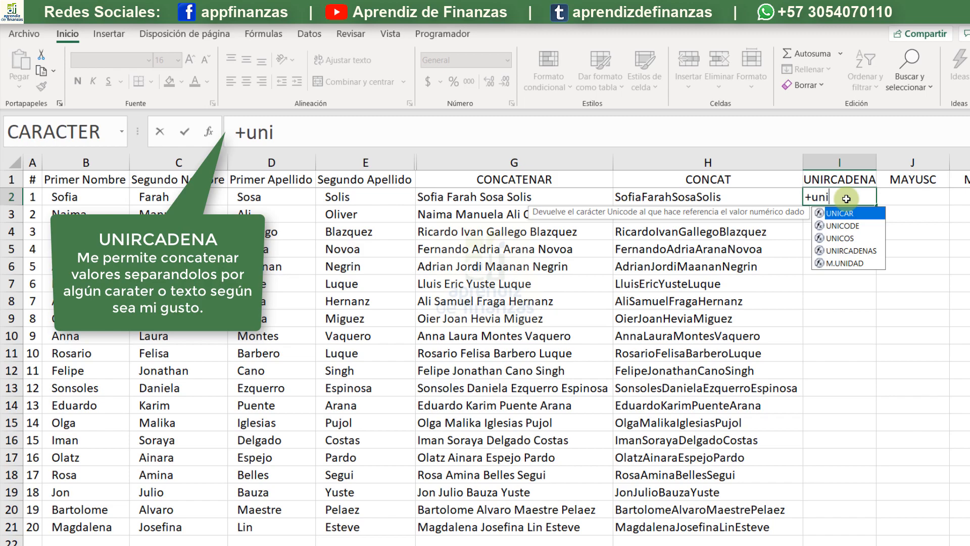
key("Down")
key("Down")
key("Down")
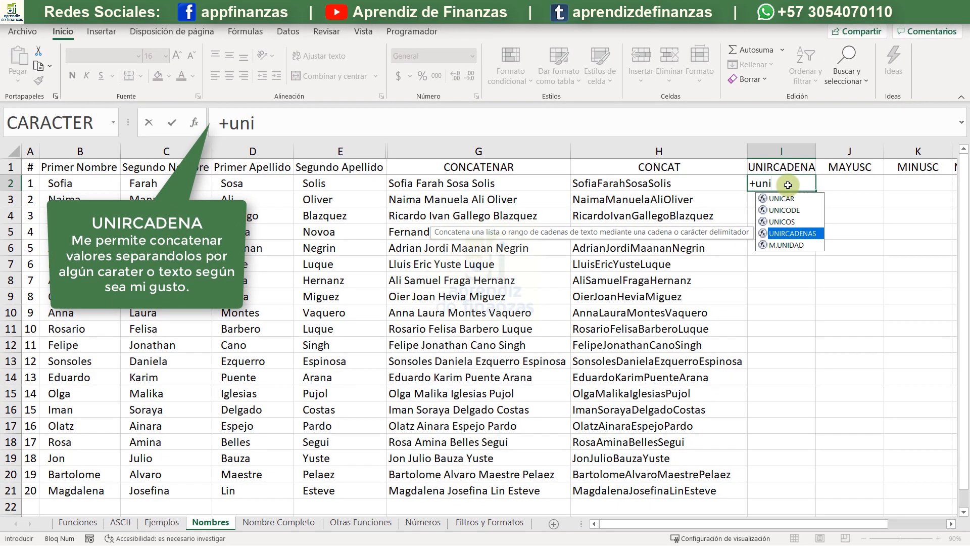
key("Tab")
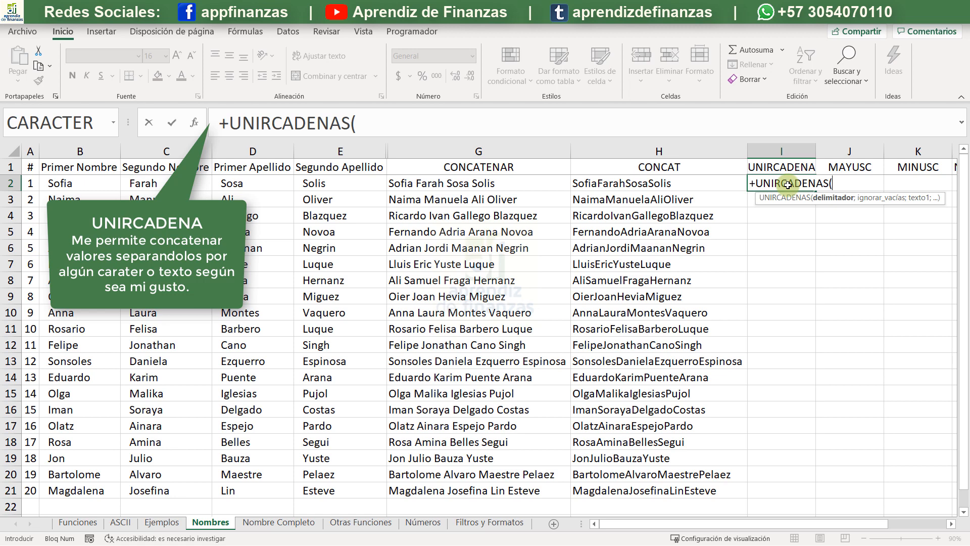
type("\" \"")
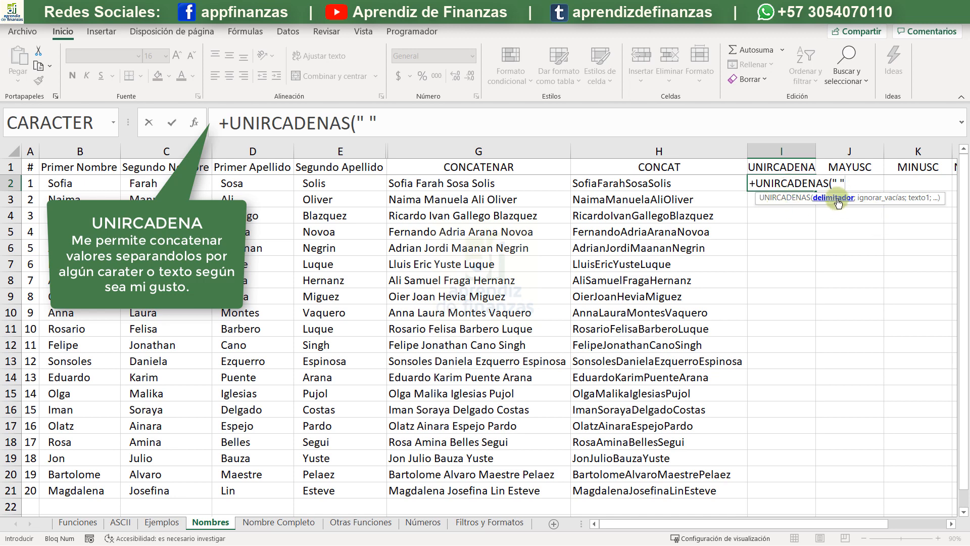
- Complete the I2 formula with VERDADERO to ignore empty cells and B2:E2 as the range to join
type(";")
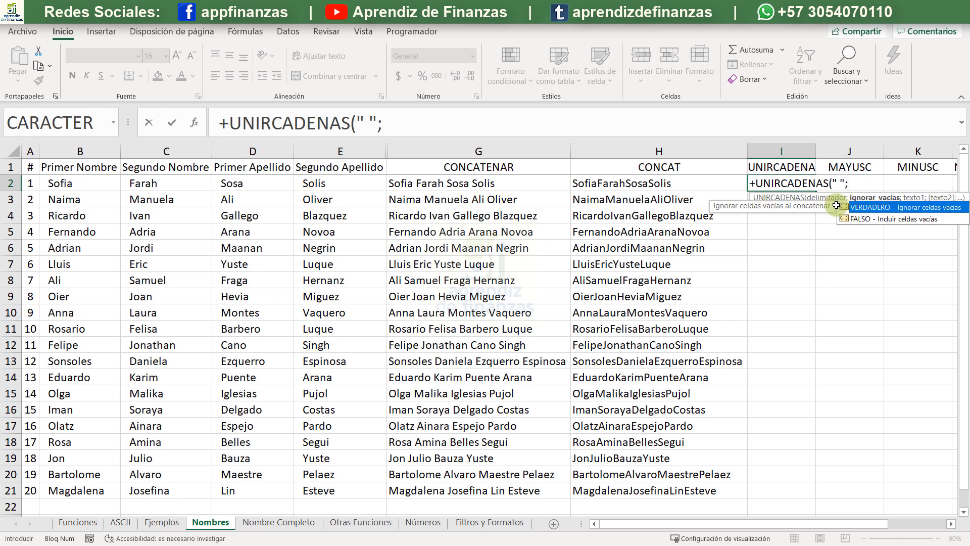
double_click(869, 208)
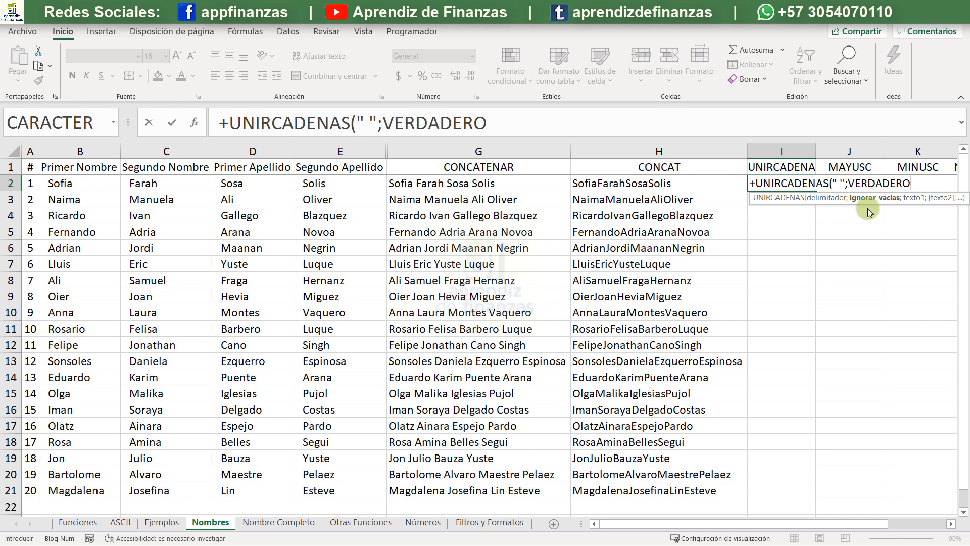
type(";")
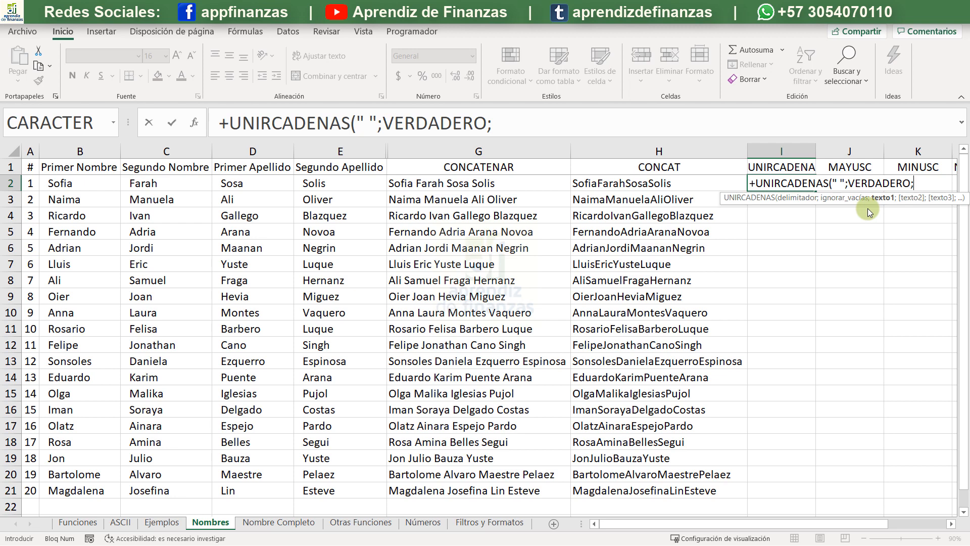
left_click(59, 183)
left_click_drag(141, 179, 324, 183)
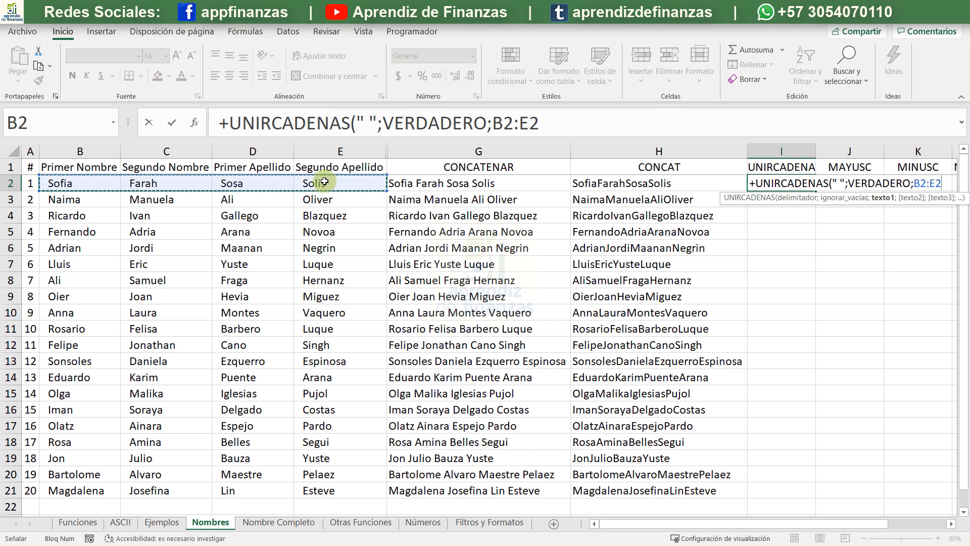
type(")")
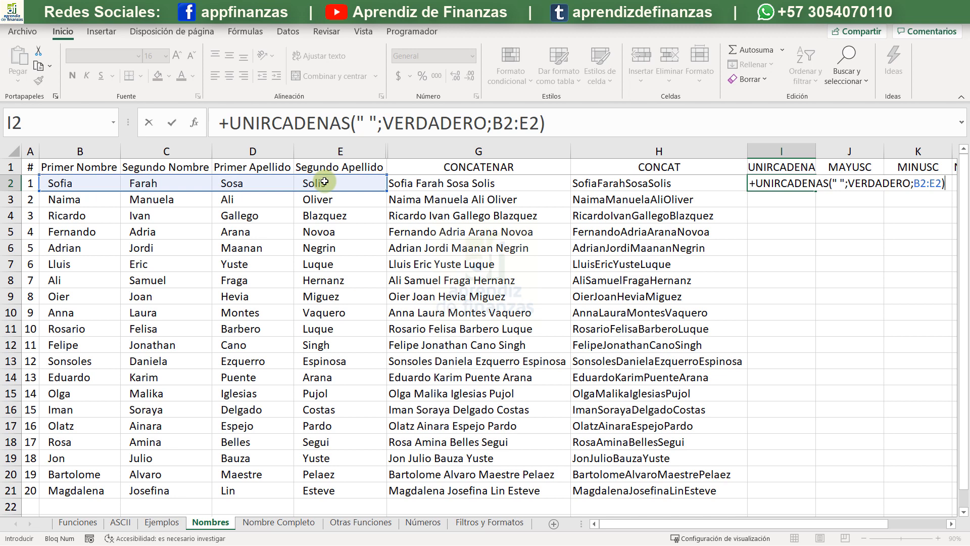
key("Return")
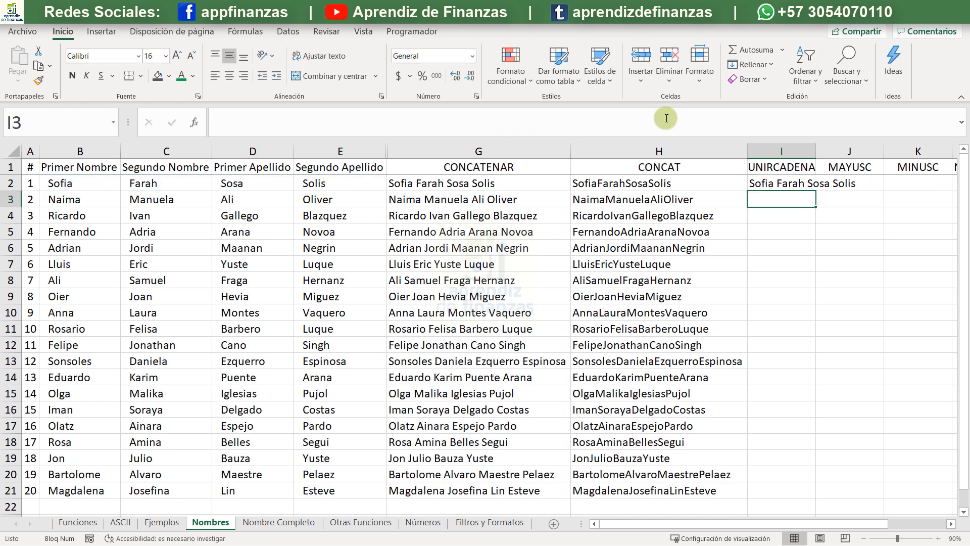
- Fill the I2 UNIRCADENAS formula down the whole name list and autofit column I to the joined names
left_click(798, 182)
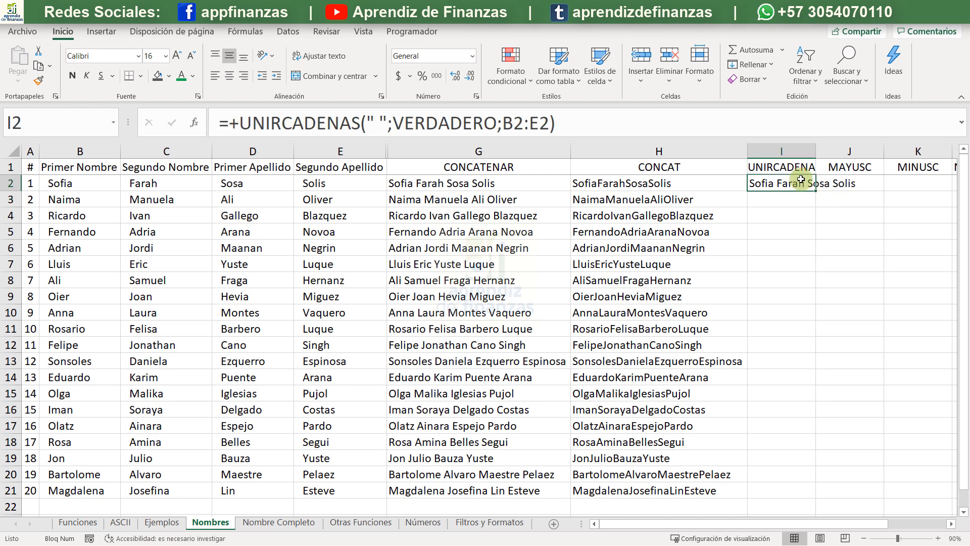
left_click(576, 117)
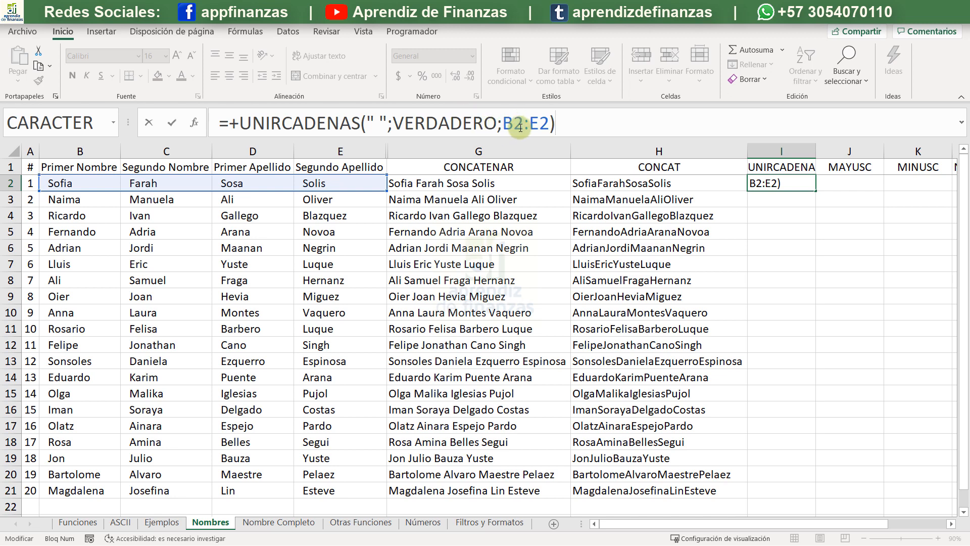
key("Return")
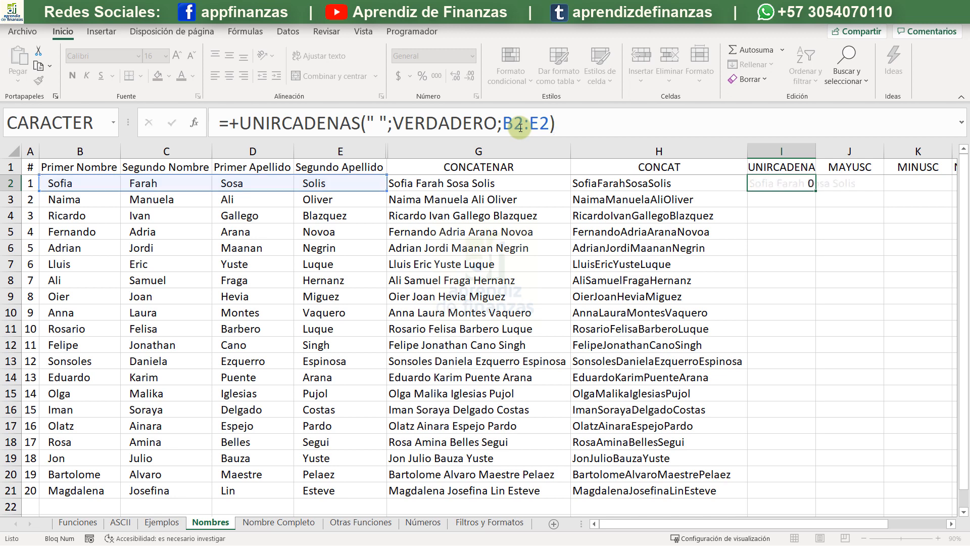
left_click(811, 185)
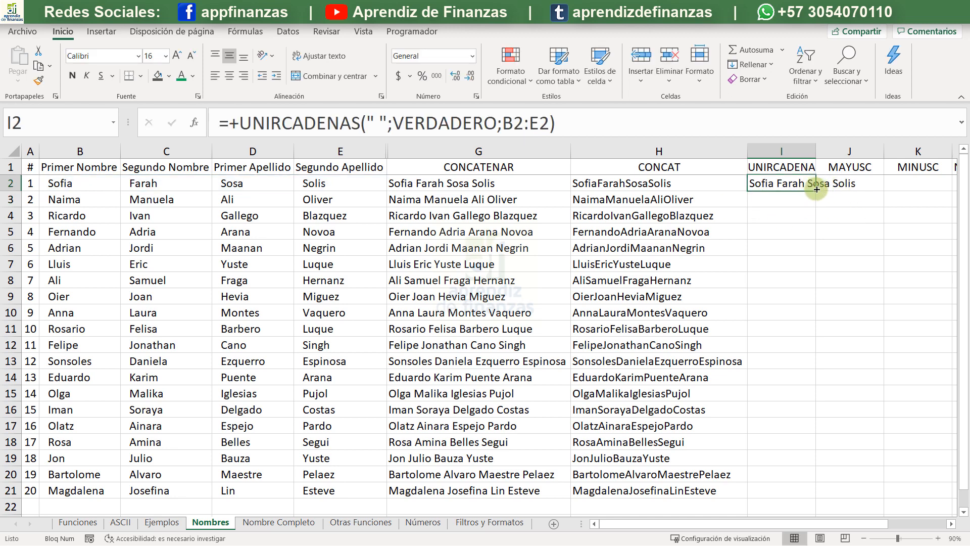
double_click(811, 185)
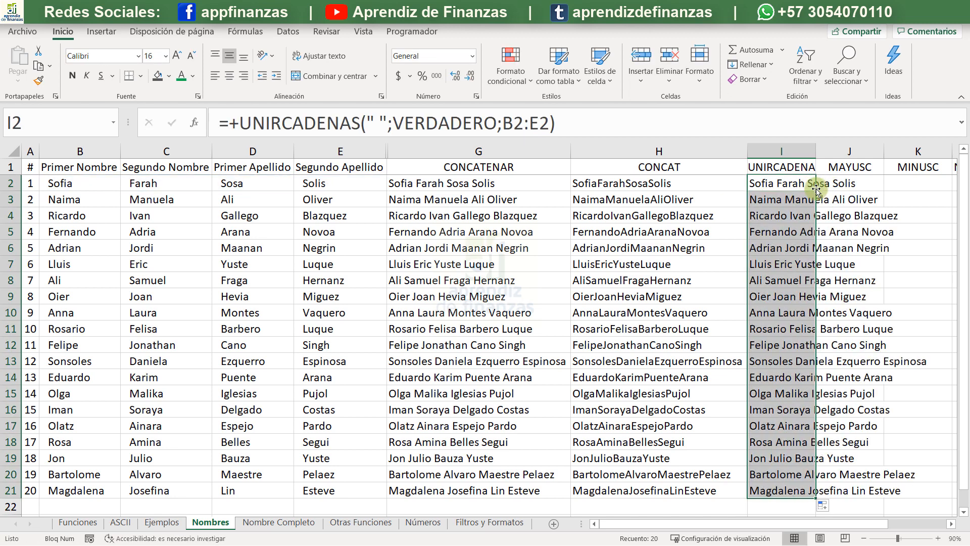
double_click(815, 151)
left_click(829, 230)
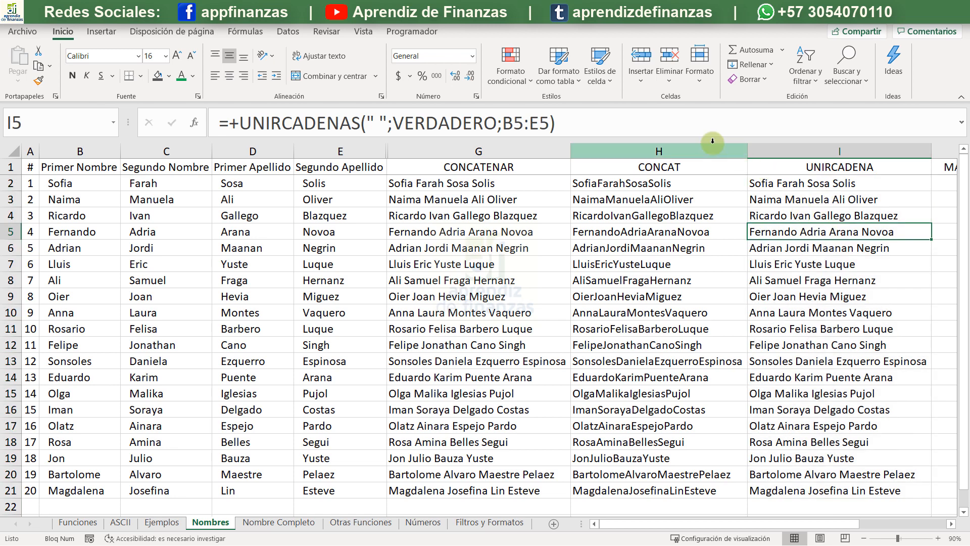
- Hide columns G and H with the CONCATENAR and CONCAT results
left_click_drag(710, 151, 509, 97)
right_click(417, 145)
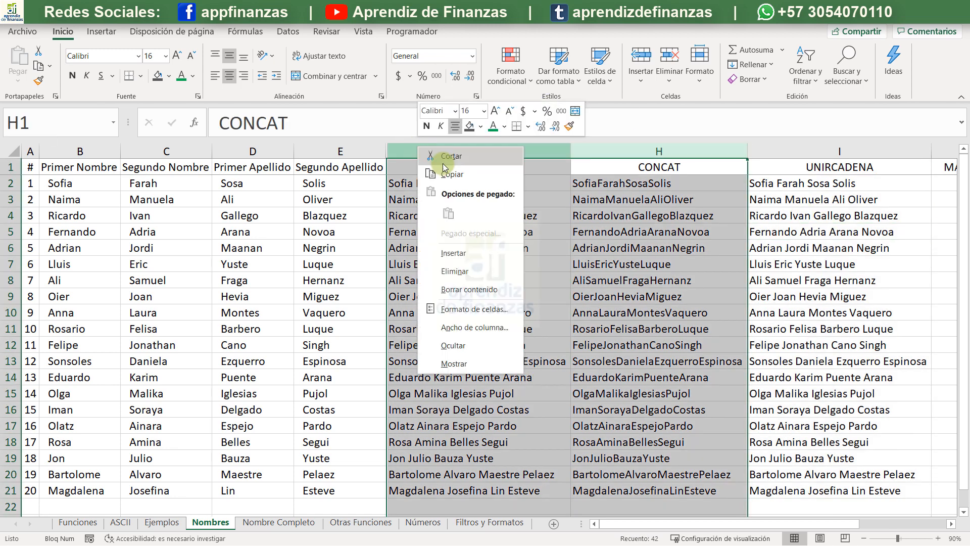
left_click(463, 344)
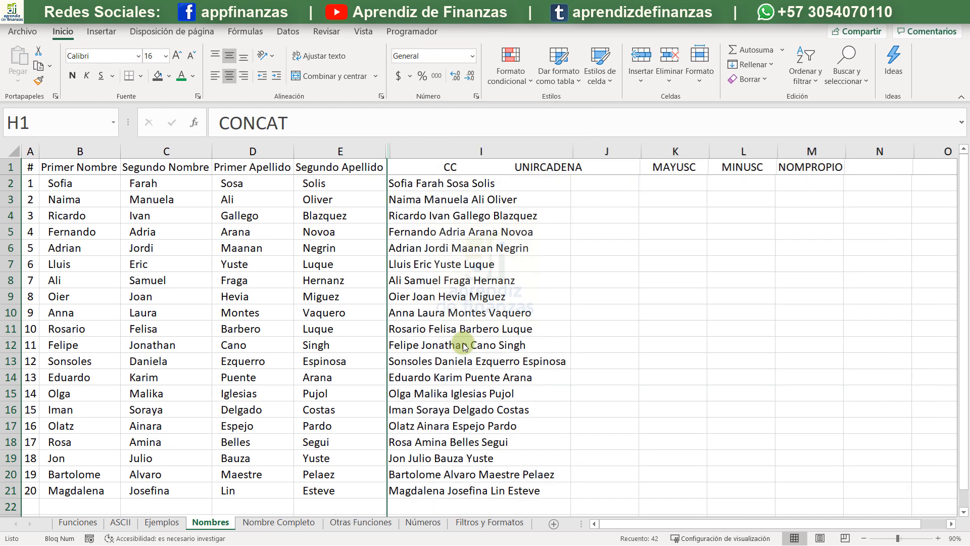
- Enter a MAYUSC formula in J2 that converts the full name in I2 to uppercase
left_click(593, 187)
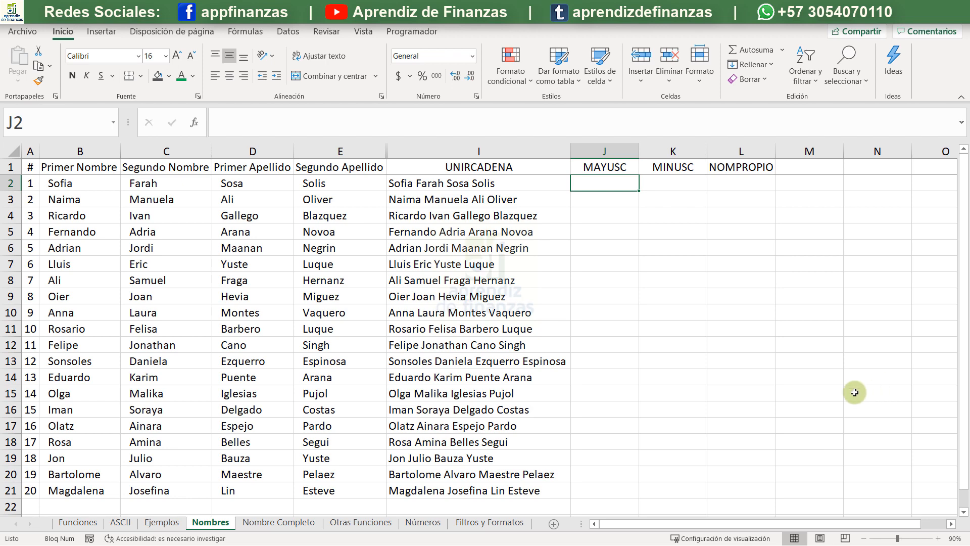
type("+mat")
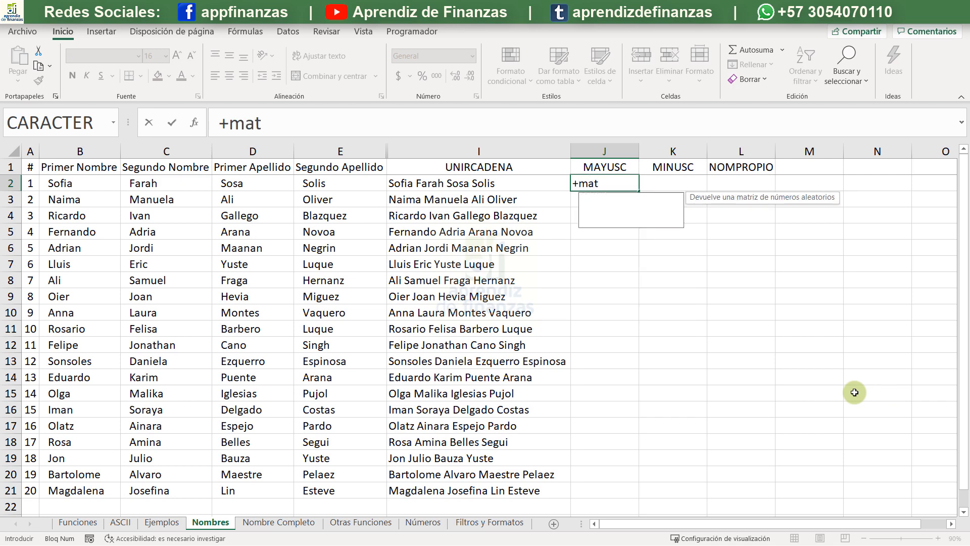
key("BackSpace")
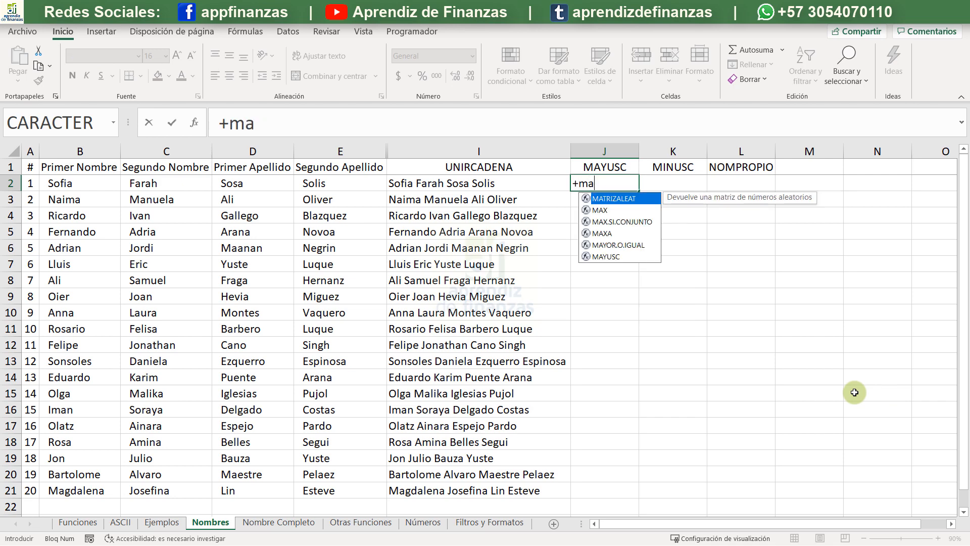
type("yu")
key("Tab")
key("Left")
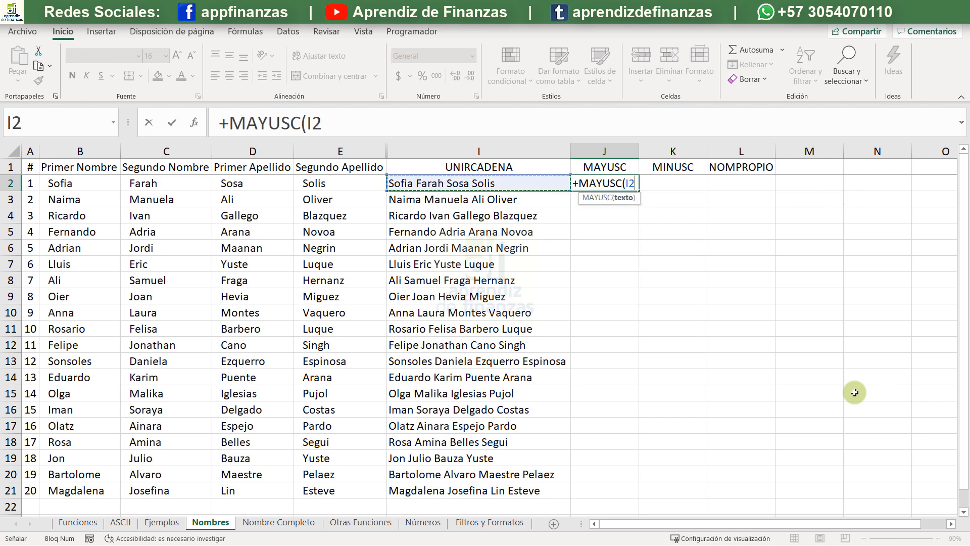
key("Return")
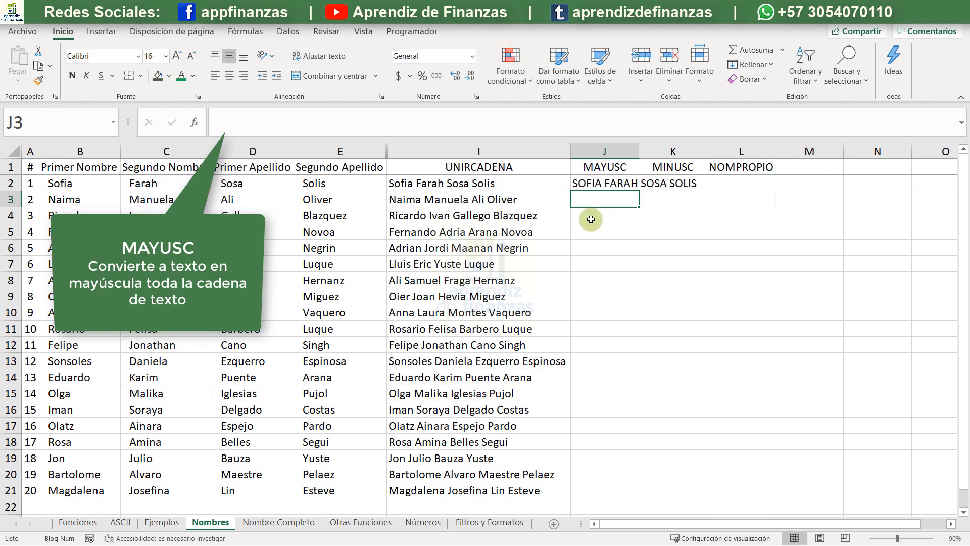
- Fill the J2 formula down the whole name list and autofit column J to the uppercase names
left_click(615, 166)
left_click(614, 183)
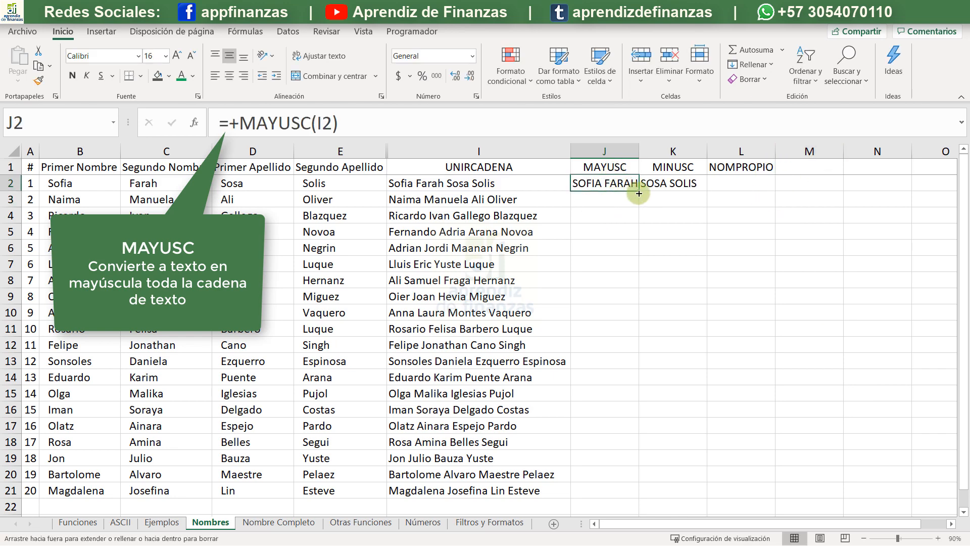
double_click(637, 194)
double_click(641, 149)
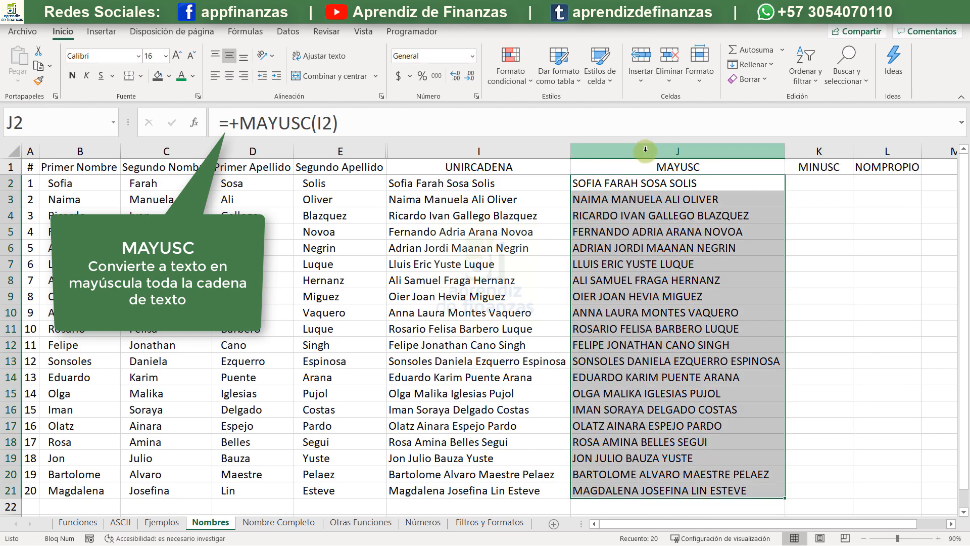
- Enter a MINUSC formula in K2 that converts the uppercase name in J2 to lowercase
left_click(813, 182)
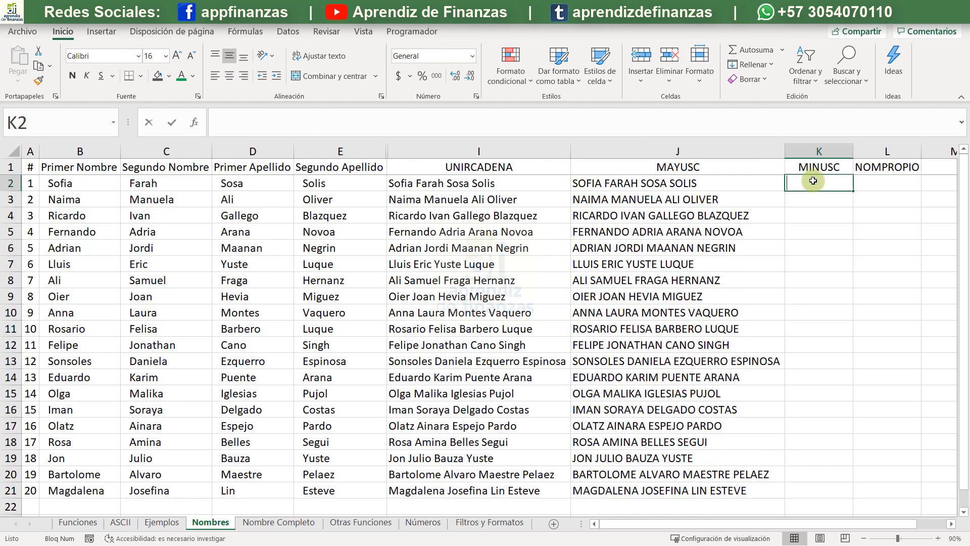
type("+minu")
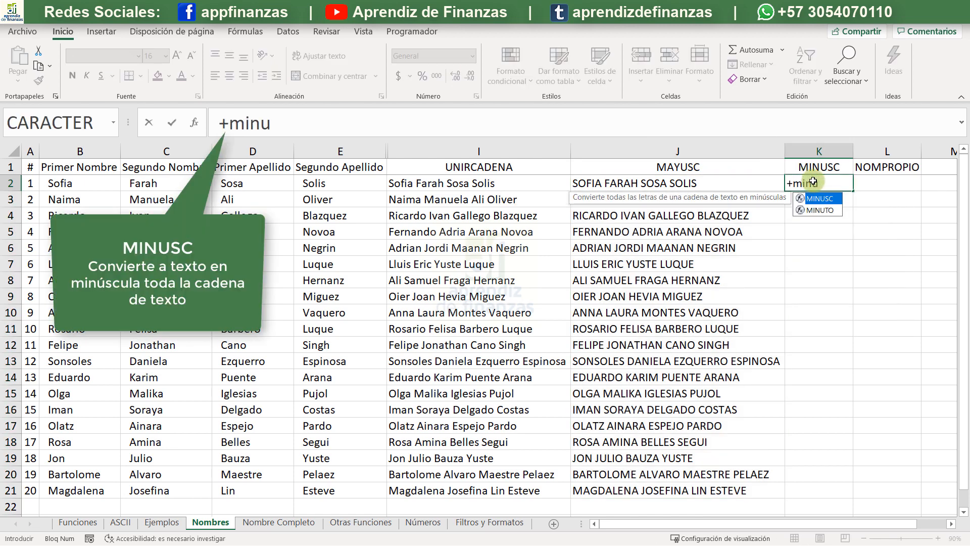
key("Tab")
key("Left")
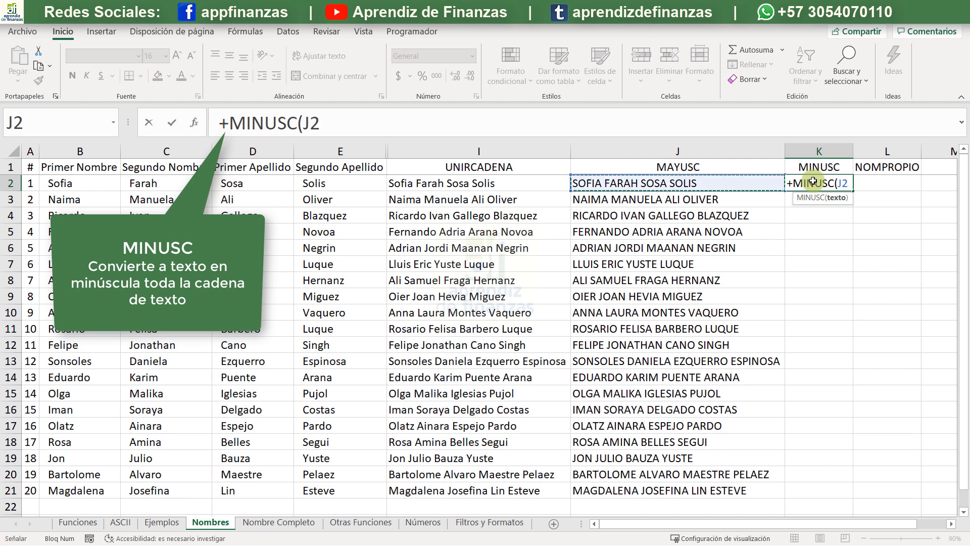
type(")")
key("Return")
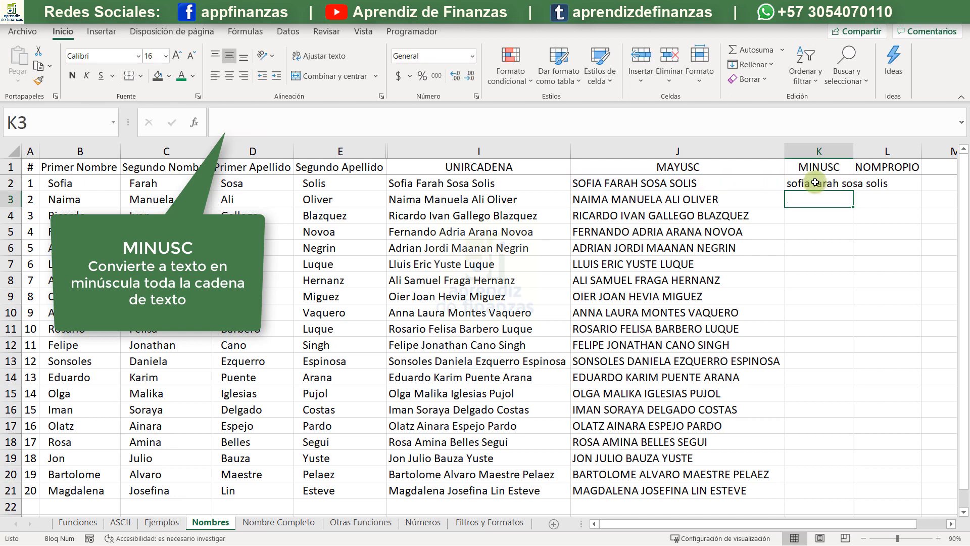
- Fill the K2 formula down the whole name list, autofit column K and clear the selection
left_click(834, 185)
double_click(854, 191)
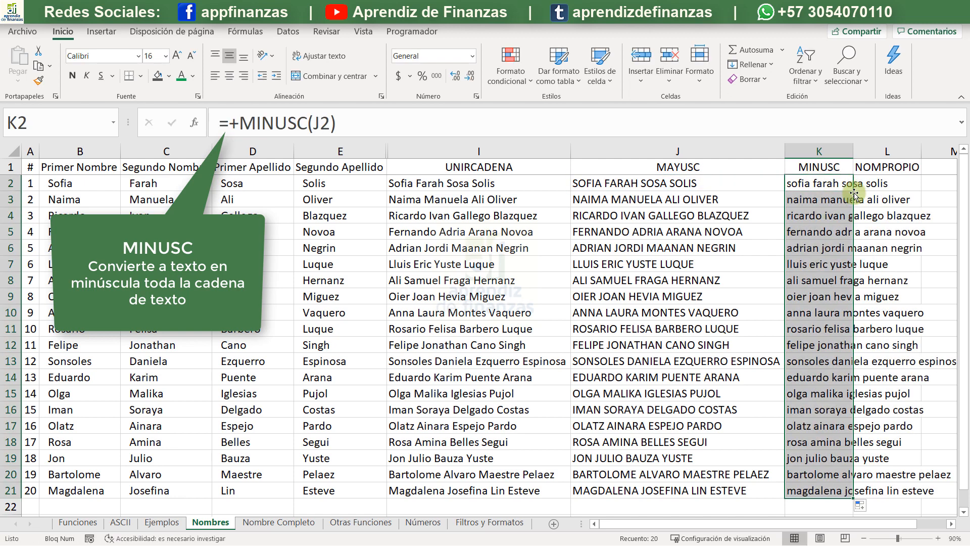
double_click(857, 150)
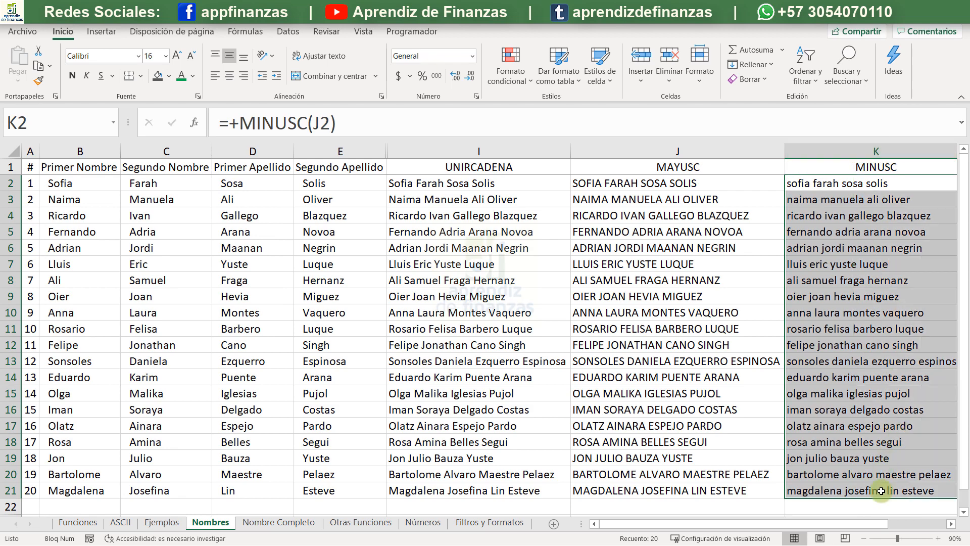
left_click(951, 524)
left_click(950, 525)
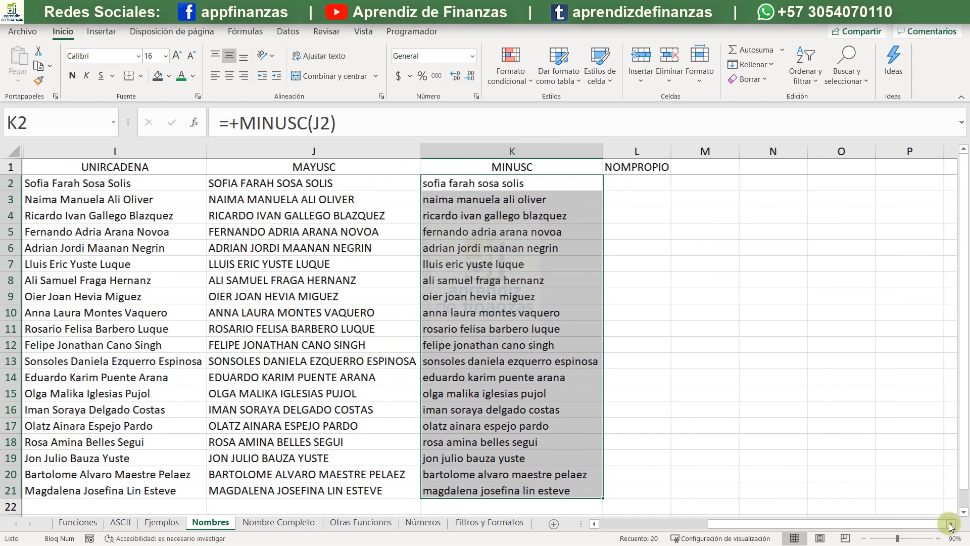
left_click(650, 258)
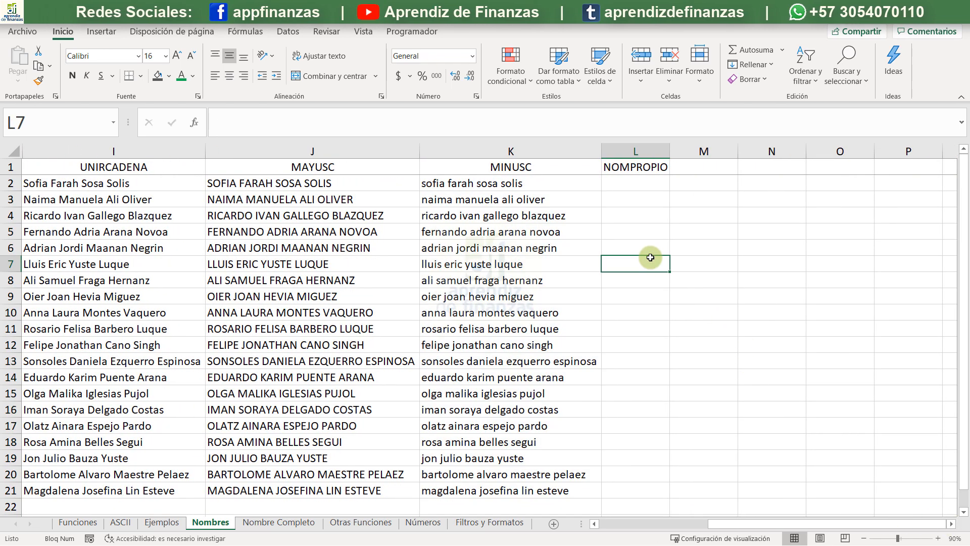
- Enter a NOMPROPIO formula in L2 that converts the lowercase name in K2 to proper case
key("ctrl+Up")
key("Down")
type("+")
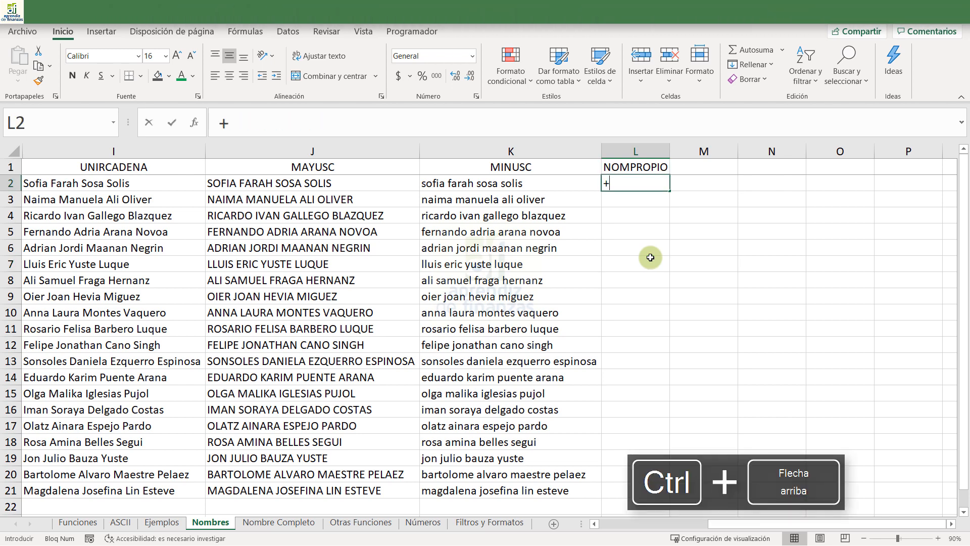
type("nom")
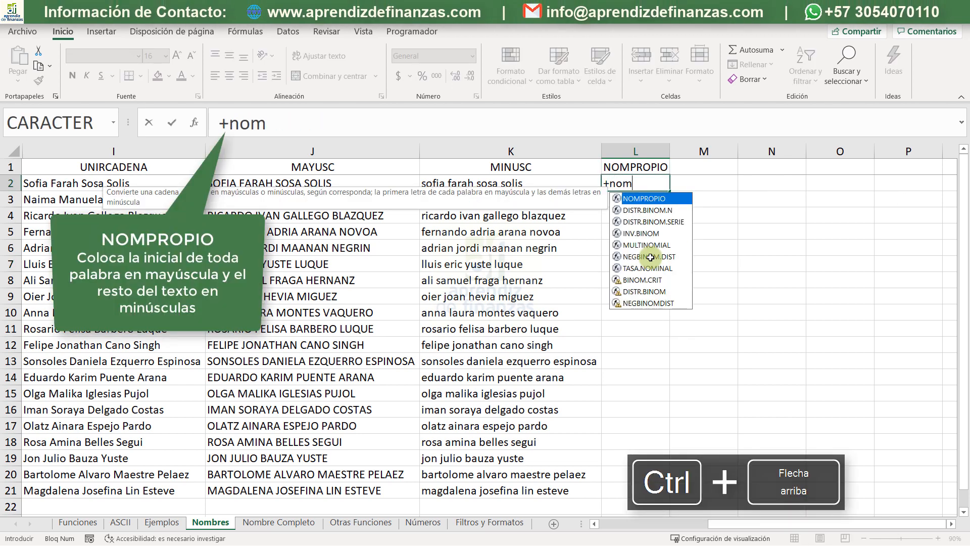
key("Tab")
key("Left")
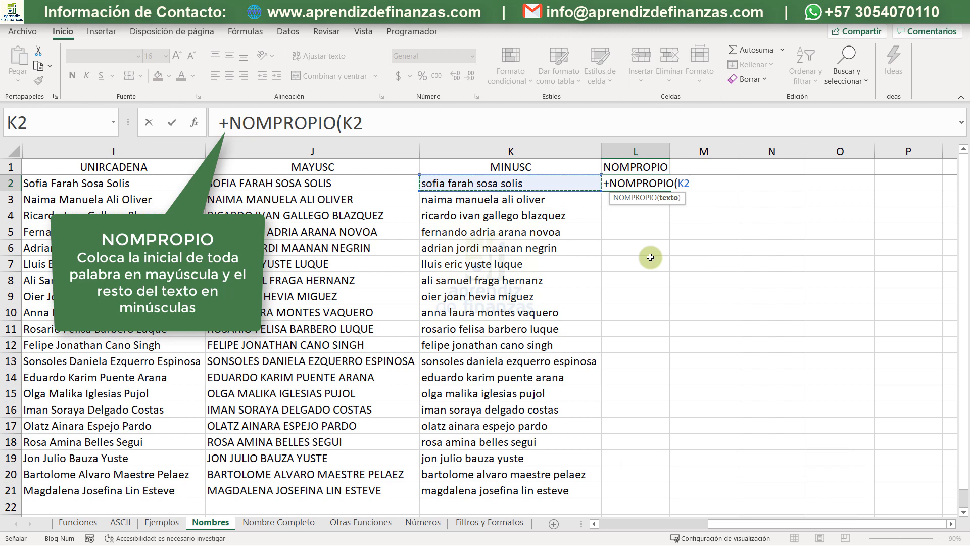
type(")")
key("Return")
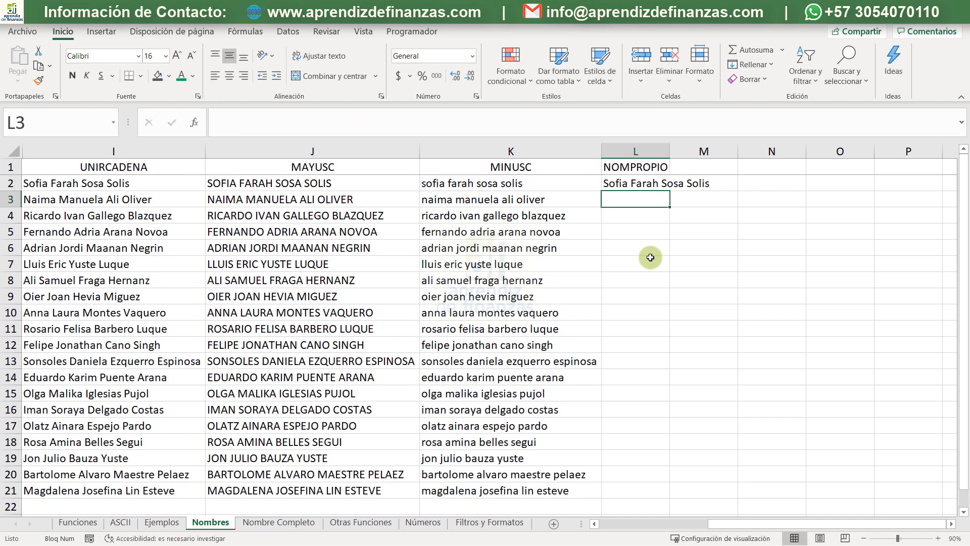
- Fill the L2 formula down the whole name list and autofit column L to the proper-case names
double_click(670, 154)
left_click(667, 183)
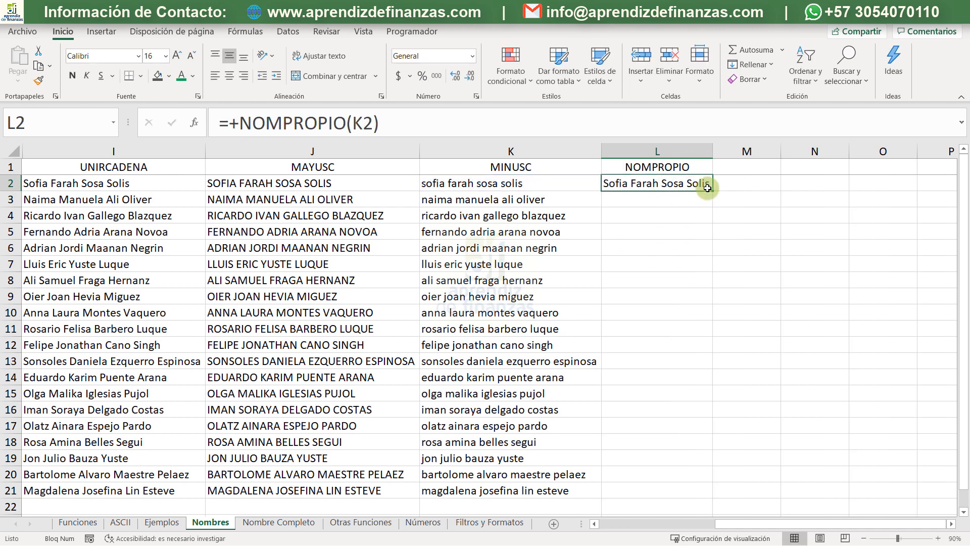
double_click(714, 187)
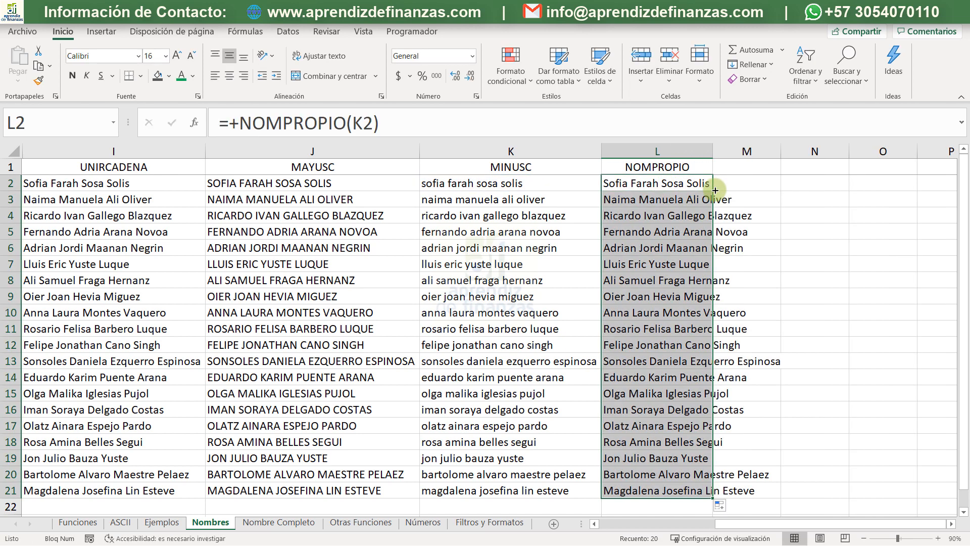
double_click(713, 151)
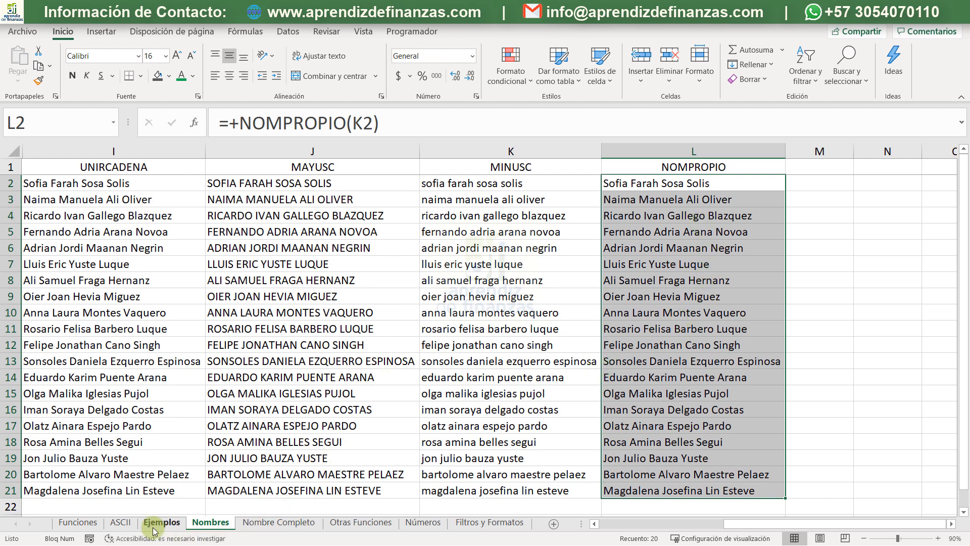
- On the Funciones sheet, copy the check mark beside CODIGO to the cell beside CONCAT
left_click(86, 521)
left_click(181, 248)
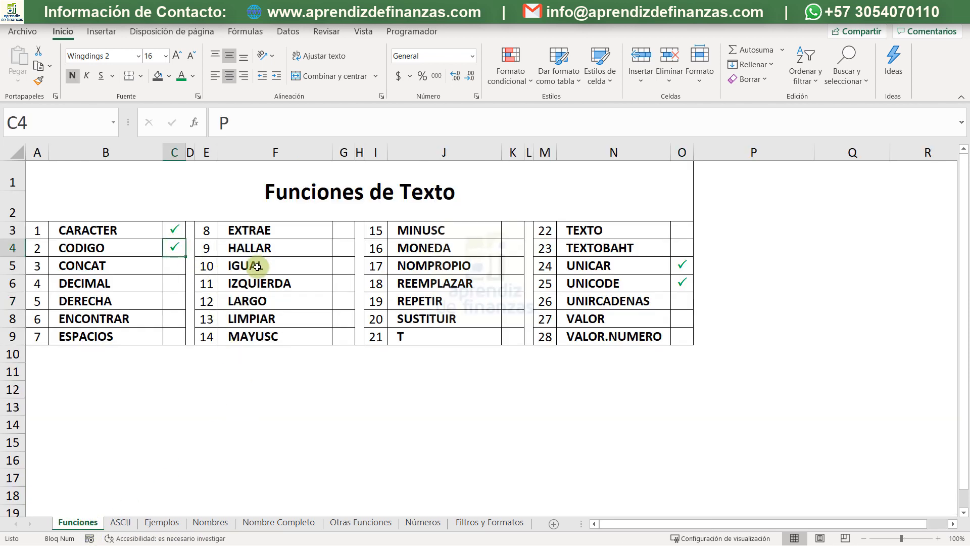
key("ctrl+c")
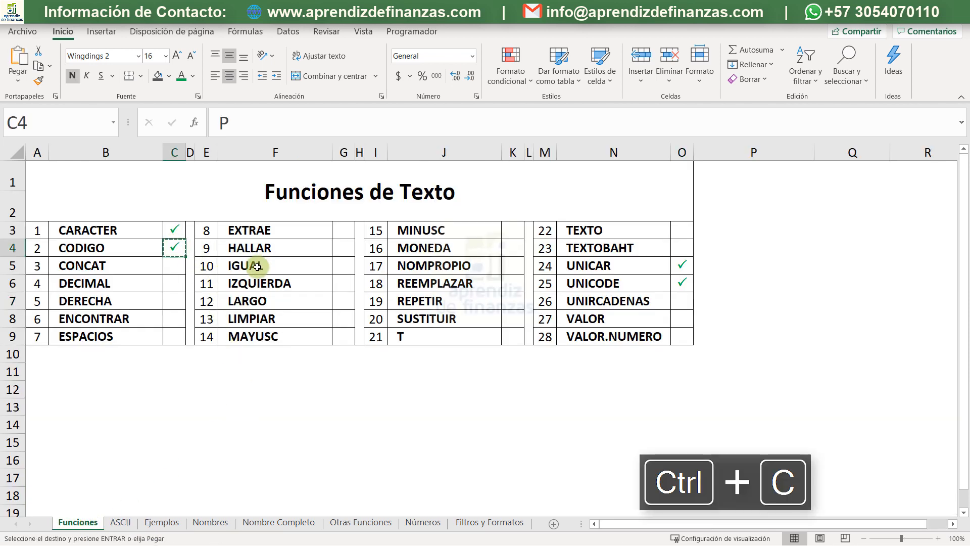
key("Down")
key("ctrl+v")
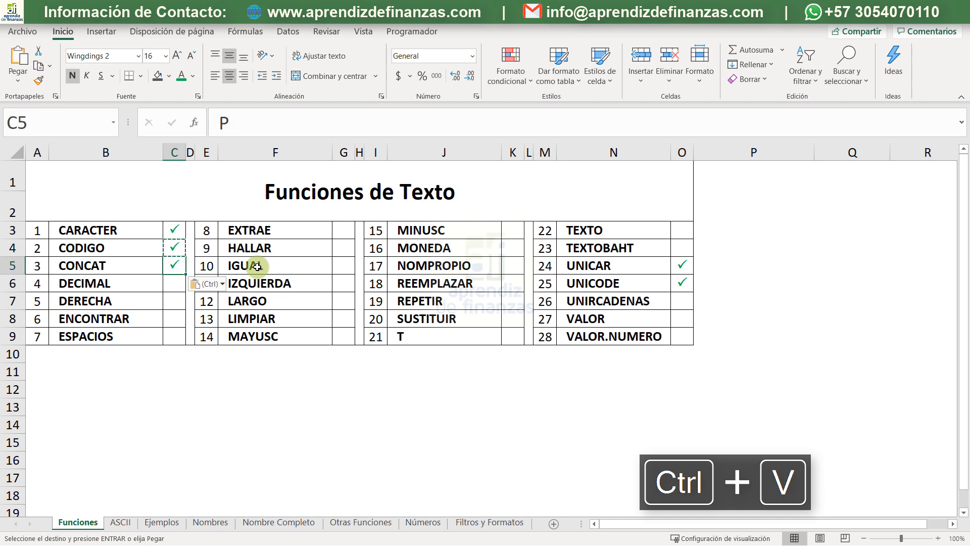
- Paste the copied check mark beside MAYUSC in G9
key("Down")
key("Down")
key("Down")
key("Down")
key("Right")
key("Right")
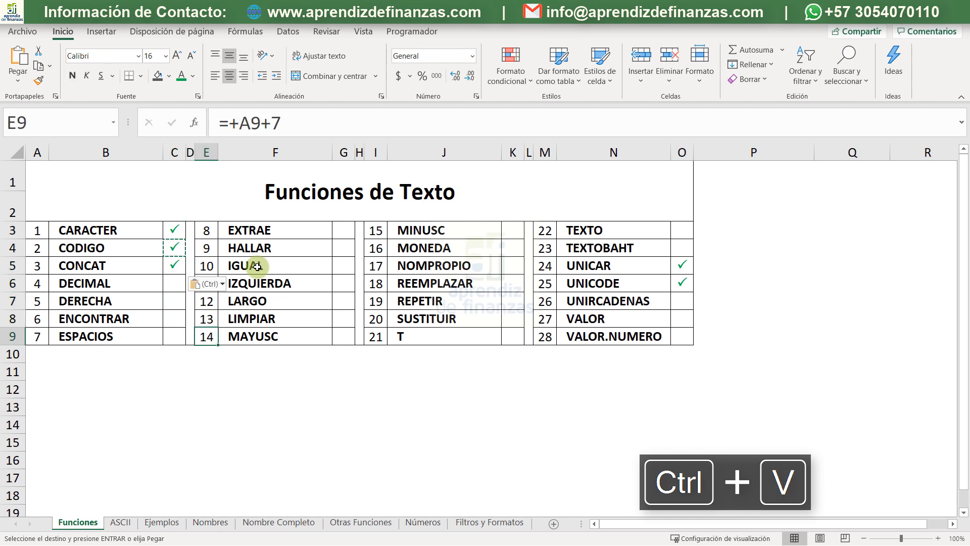
key("Up")
key("Up")
key("Right")
key("Right")
key("Down")
key("Down")
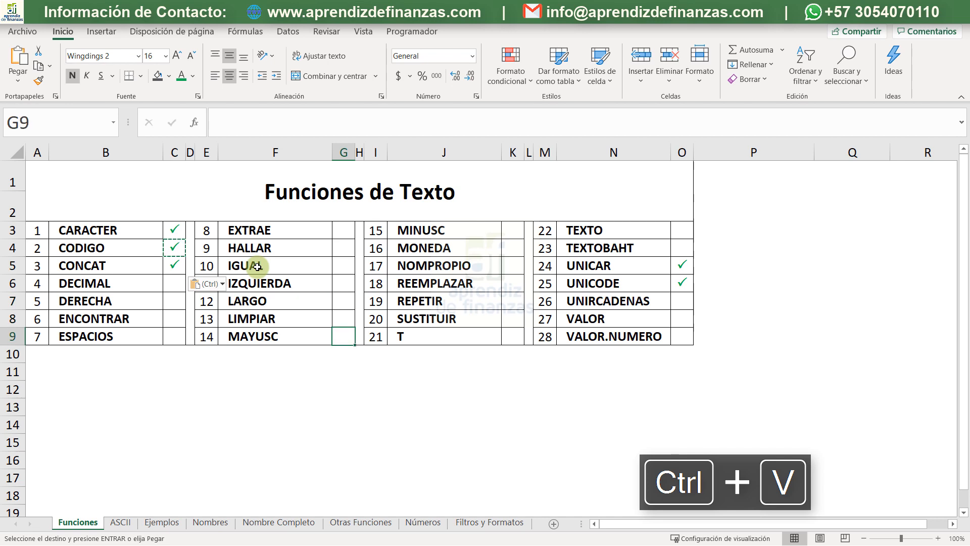
key("ctrl+v")
- Paste the check mark beside MINUSC in K3 and beside NOMPROPIO in K5
key("Up")
key("Up")
key("Up")
key("Up")
key("Up")
key("Up")
key("Up")
key("Right")
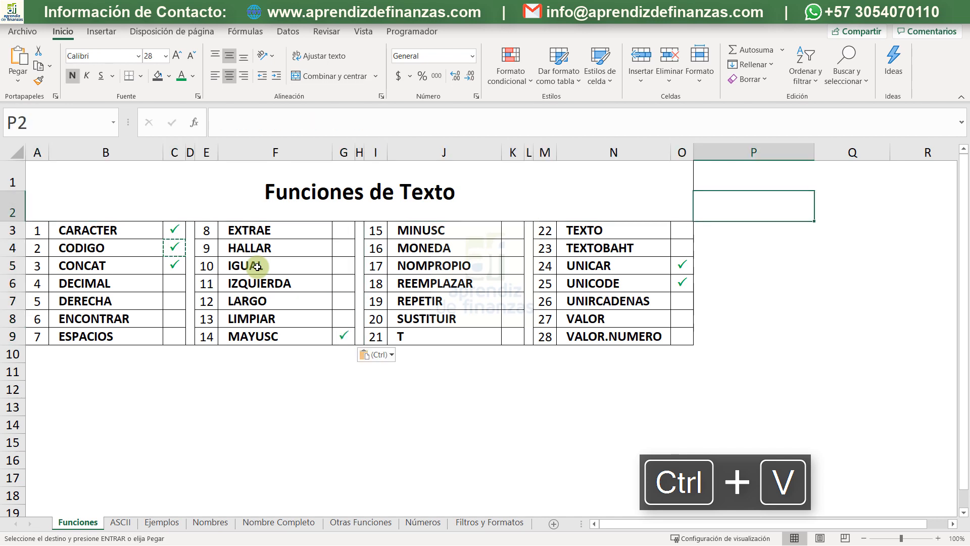
left_click(512, 227)
key("ctrl+v")
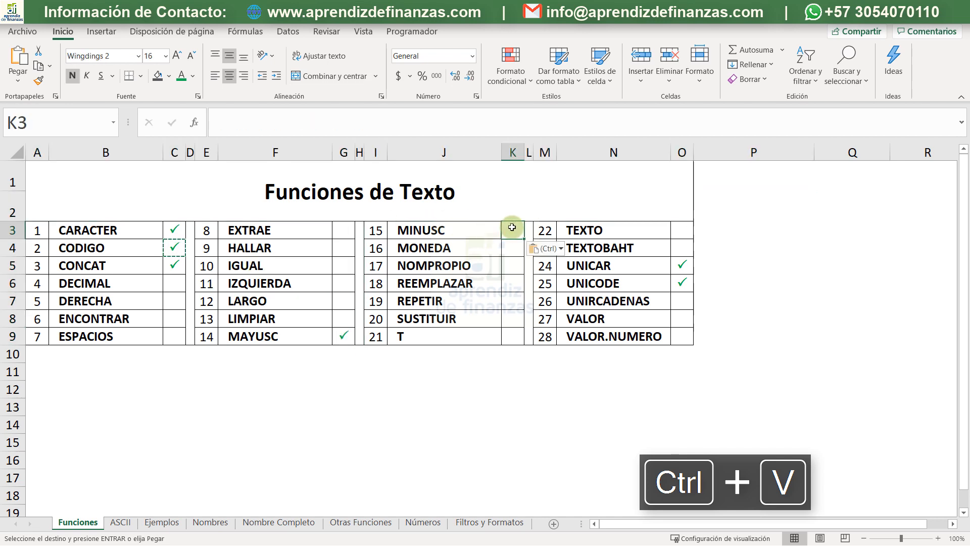
key("Down")
key("Down")
key("Down")
key("Down")
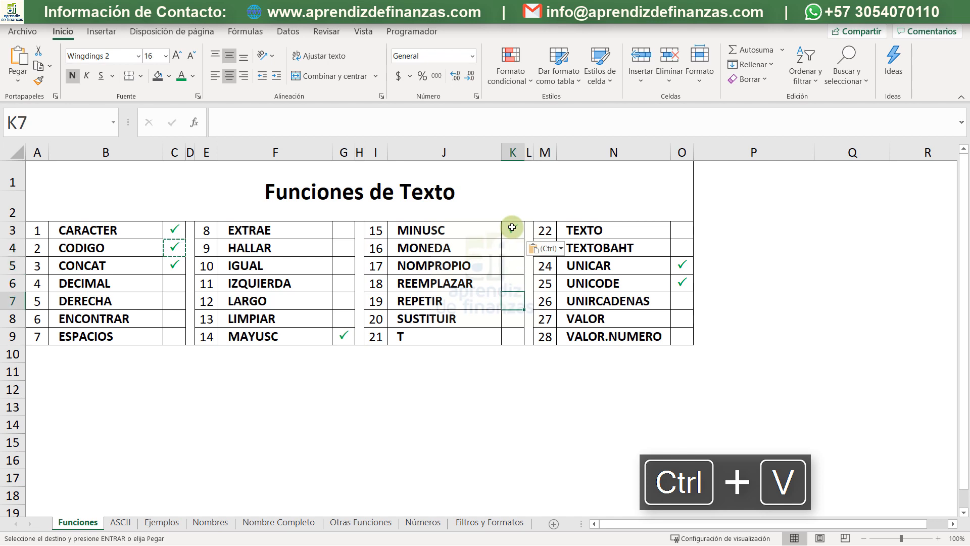
key("Up")
key("Up")
key("ctrl+v")
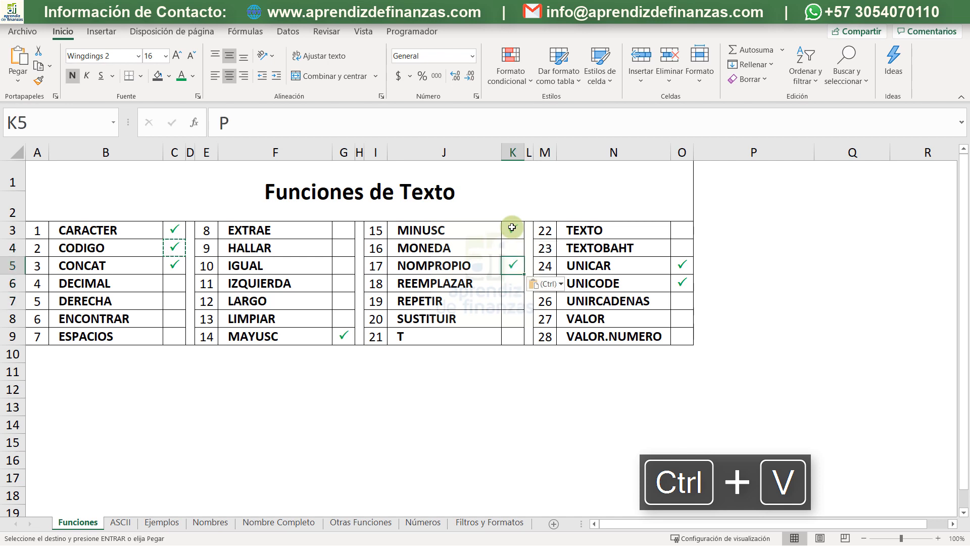
- Copy the check mark beside NOMPROPIO to the cell beside UNIRCADENAS in O7
key("ctrl+c")
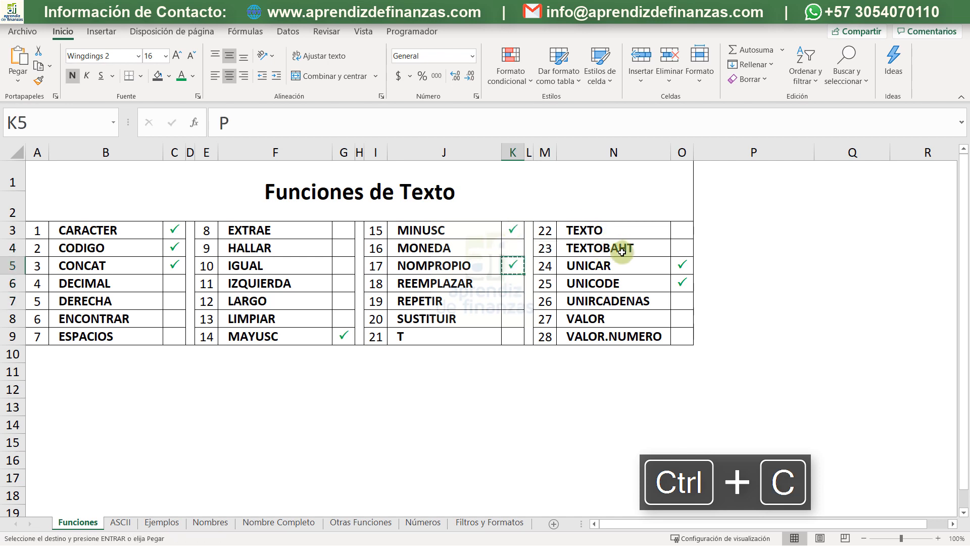
left_click(682, 303)
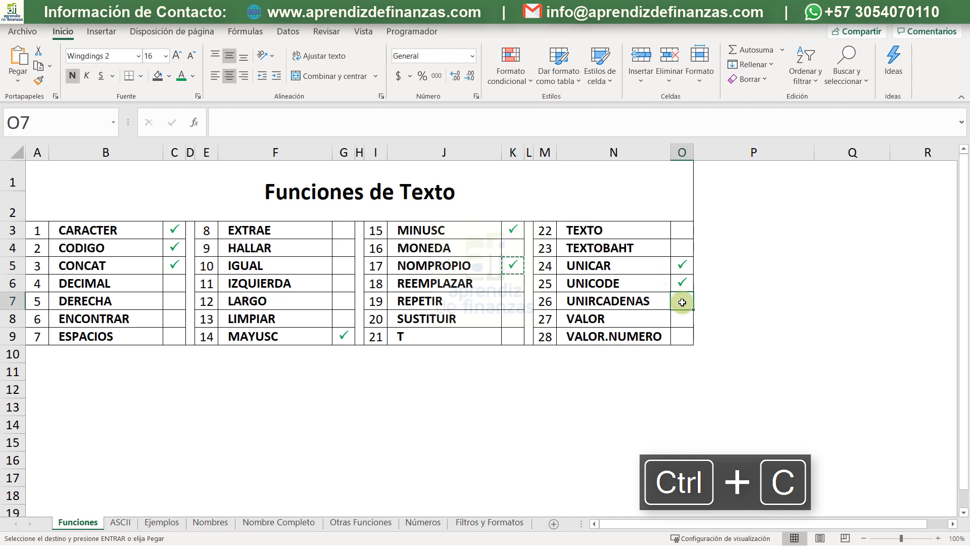
key("ctrl+v")
key("ctrl")
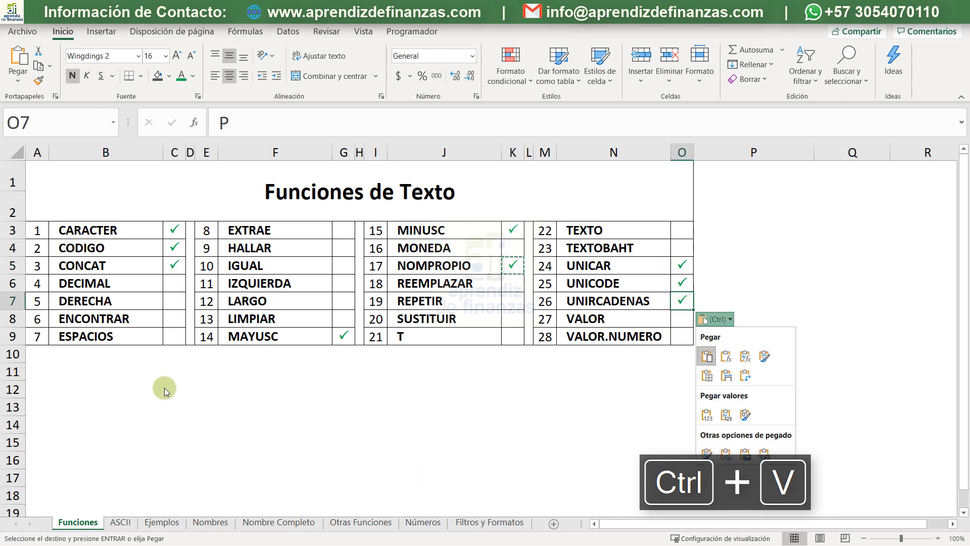
left_click(396, 366)
- Enter CONCATENAR in B11 below the function list
left_click(82, 372)
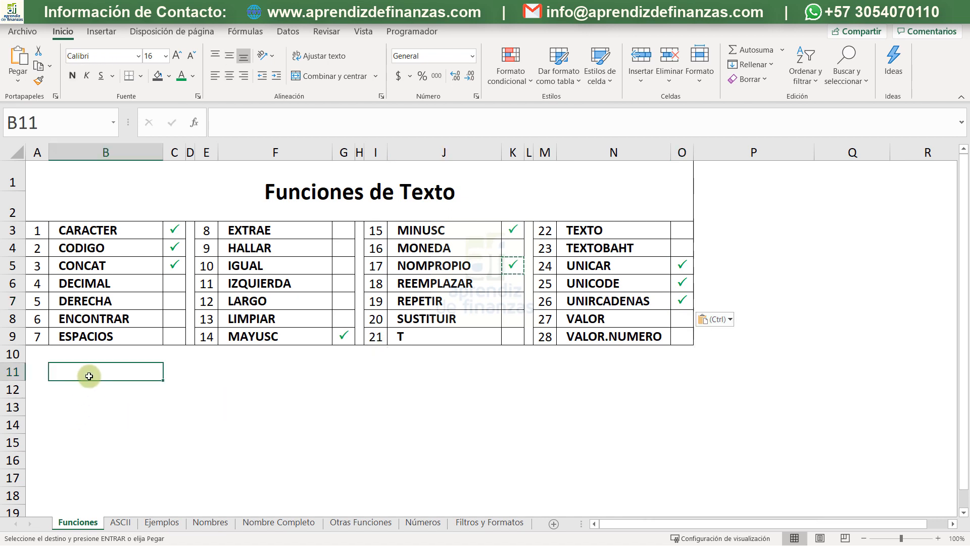
key("Escape")
type("CON")
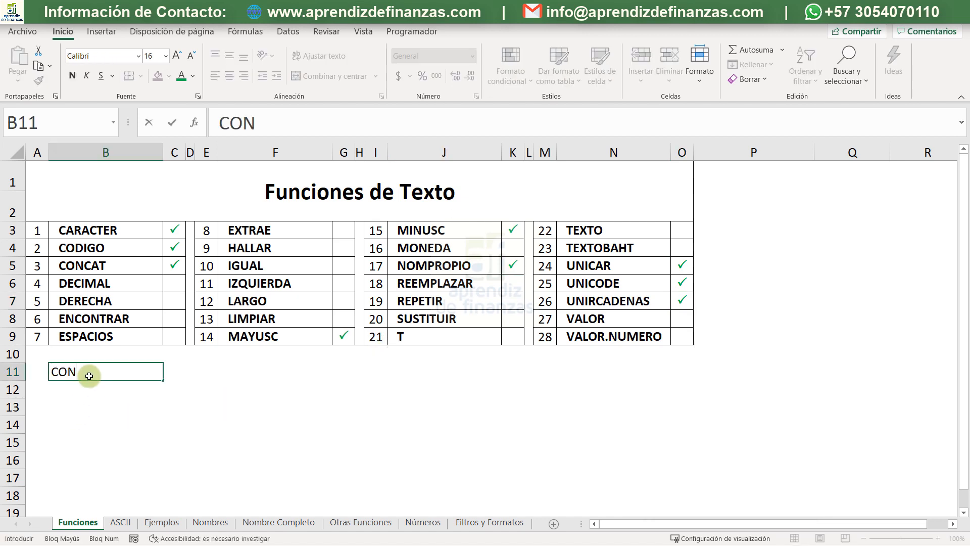
type("CATENAR")
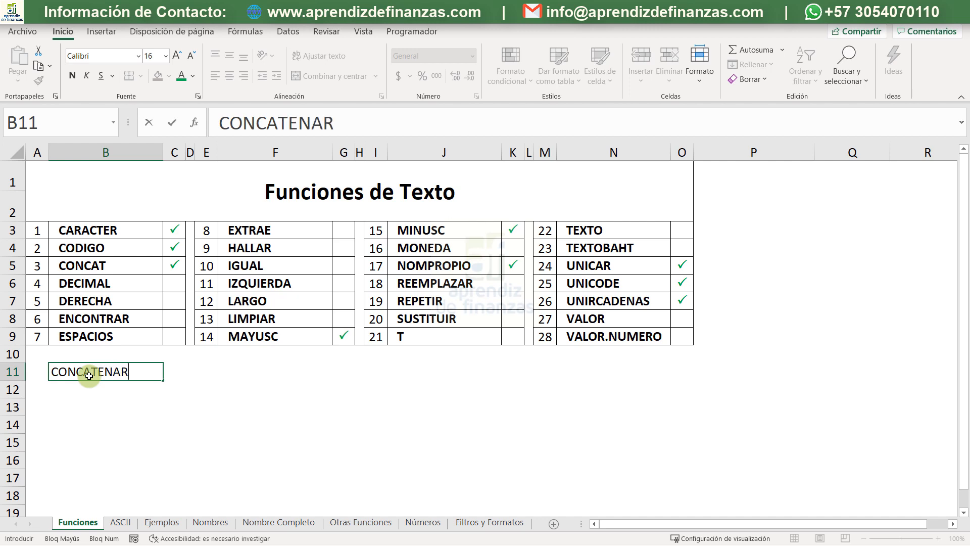
key("Return")
- Copy the cell formatting of CONCAT in B5 onto CONCATENAR in B11
left_click(190, 264)
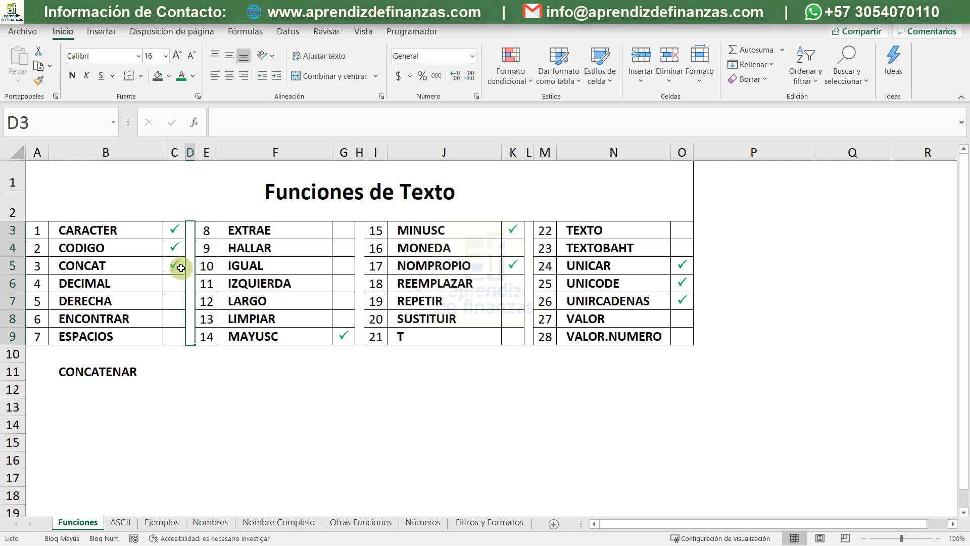
left_click(147, 267)
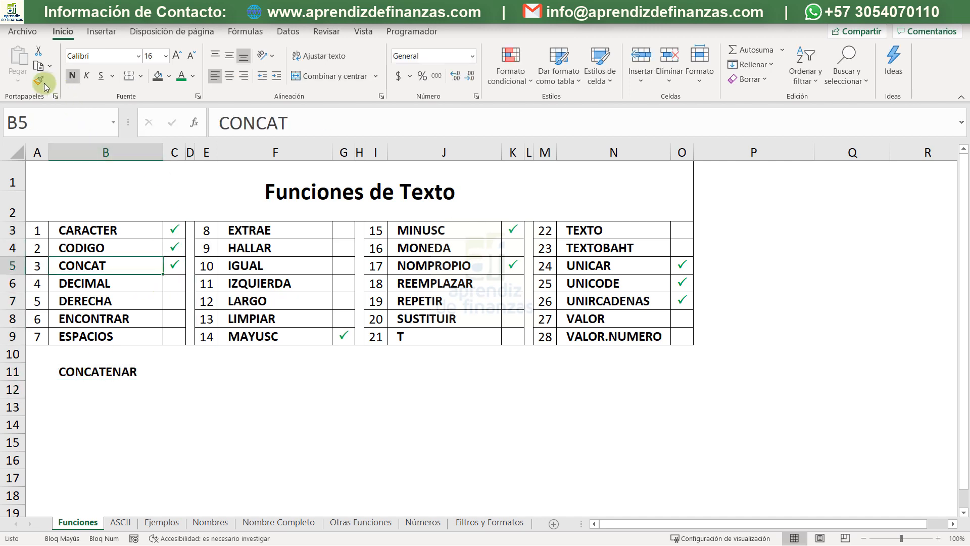
left_click(102, 372)
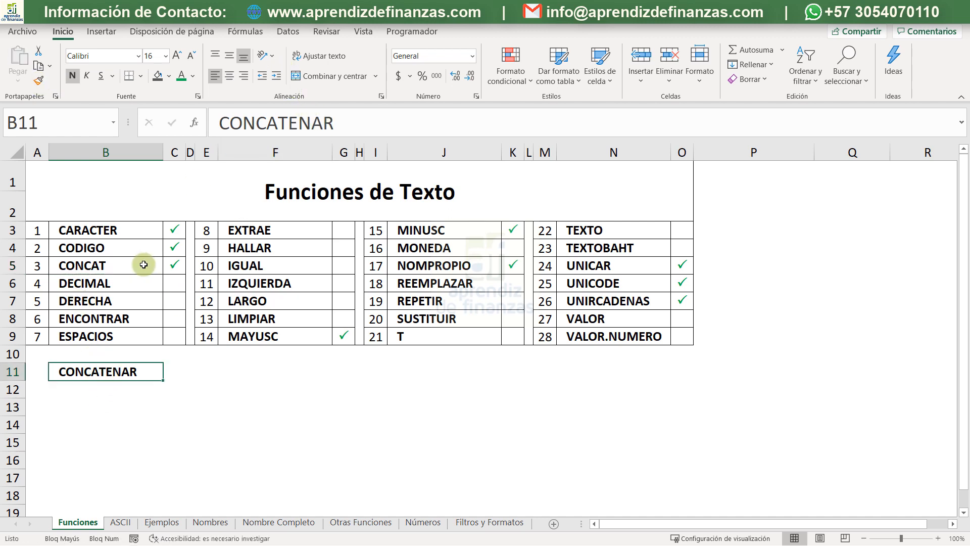
- Copy the check mark beside CONCAT to C11 beside CONCATENAR
left_click(174, 264)
key("ctrl+c")
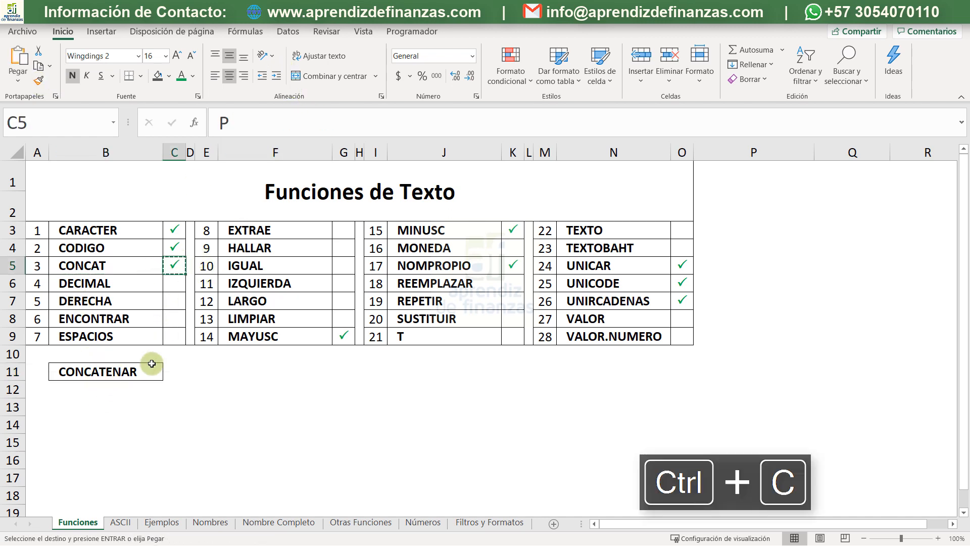
left_click(181, 370)
key("Return")
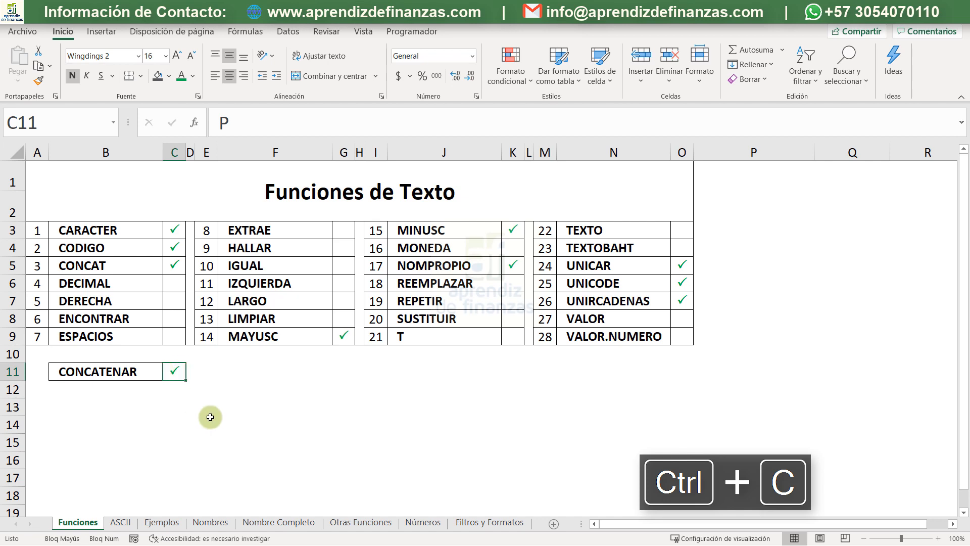
- Leave the function checklist and open the Nombre Completo sheet
left_click(266, 428)
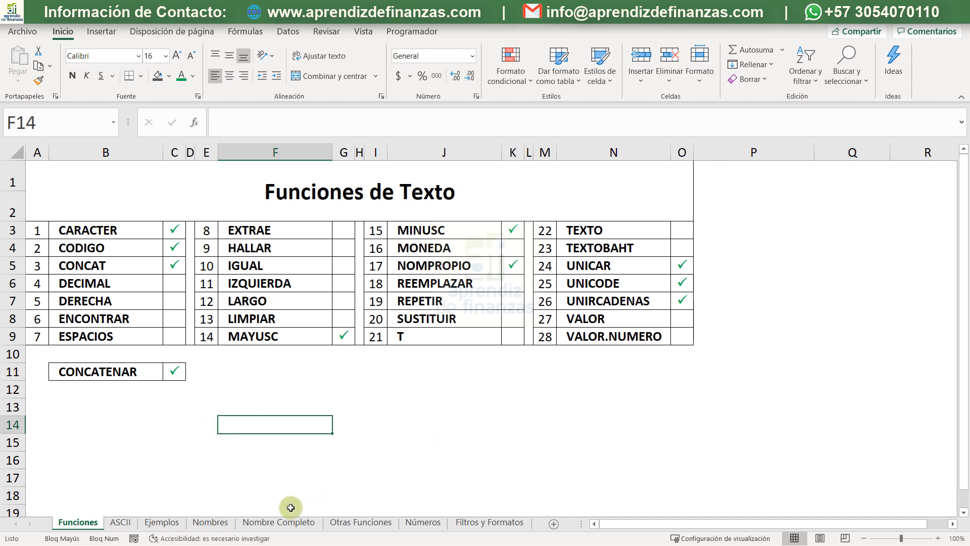
left_click(215, 526)
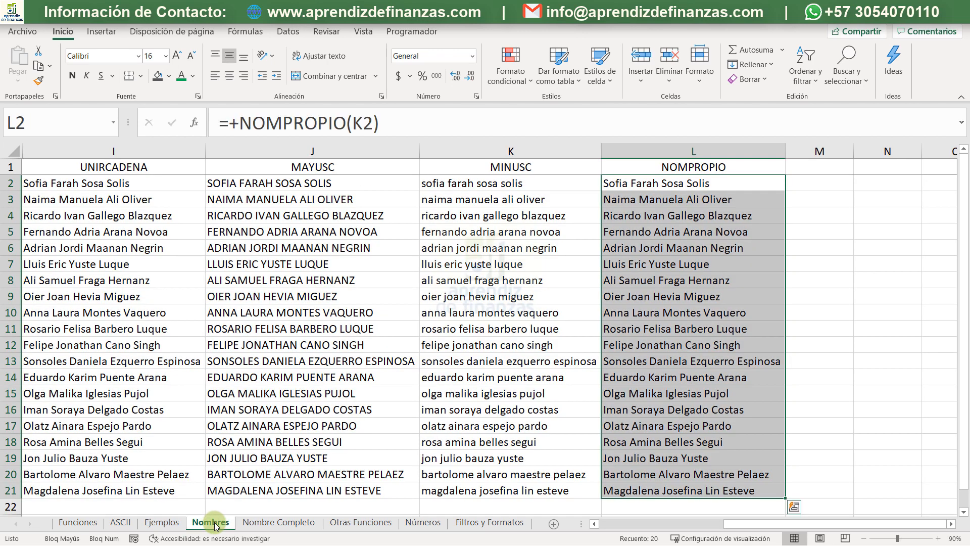
left_click(277, 522)
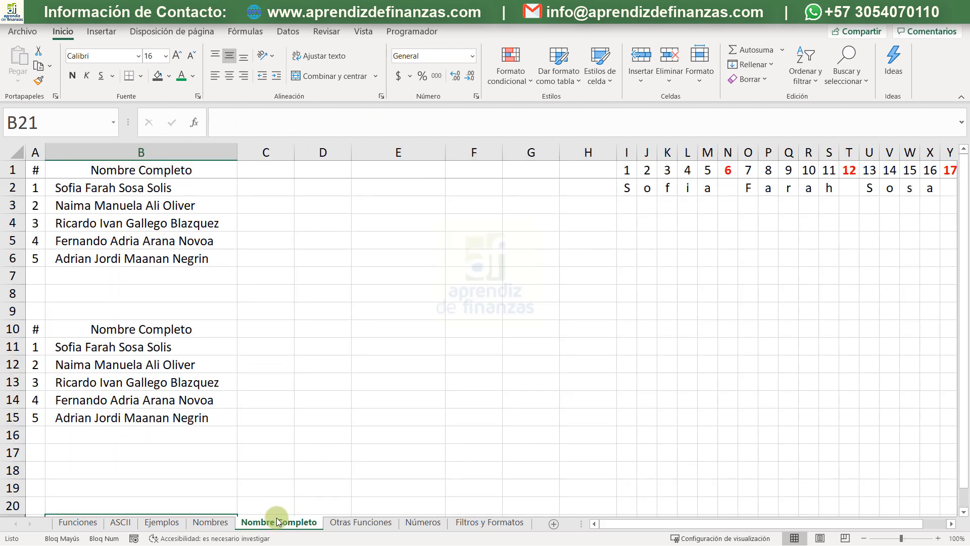
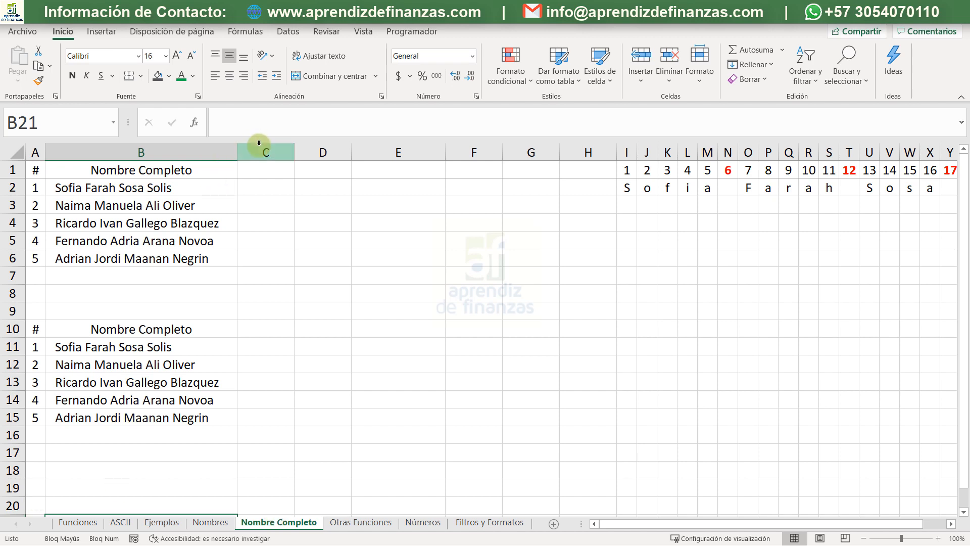
- Narrow columns C through H to one equal width so the whole character breakdown up to column AD fits
left_click_drag(259, 143, 584, 146)
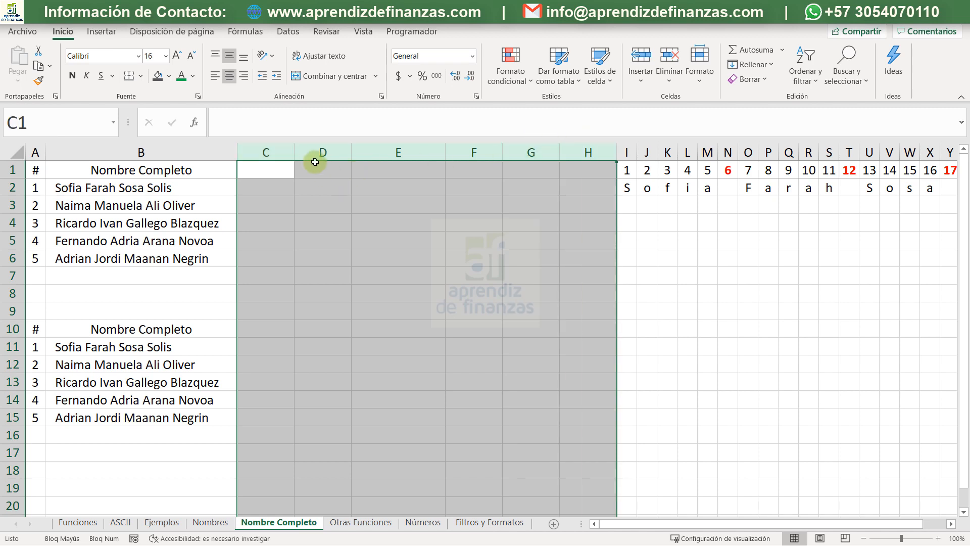
left_click_drag(283, 149, 280, 148)
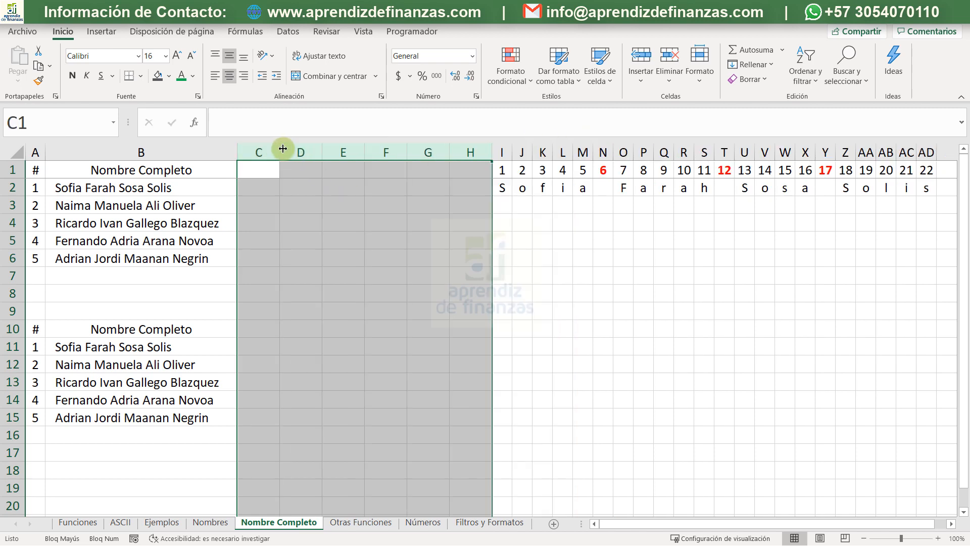
left_click(329, 221)
- Enter the heading LARGO in C1
left_click(267, 168)
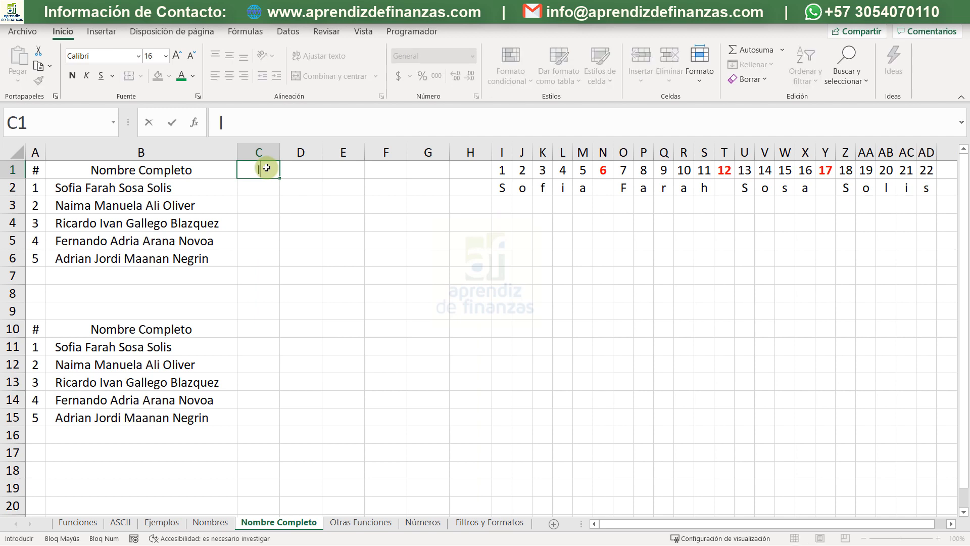
type("LARGO")
key("Return")
- Enter the formula +LARGO(B2) in C2 to count the characters of the first full name
type("+")
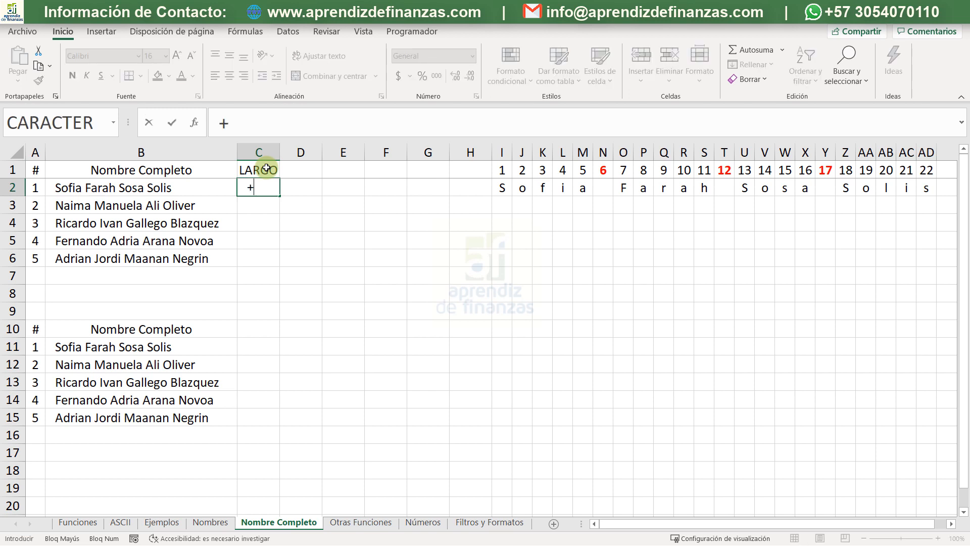
type("LARGO(")
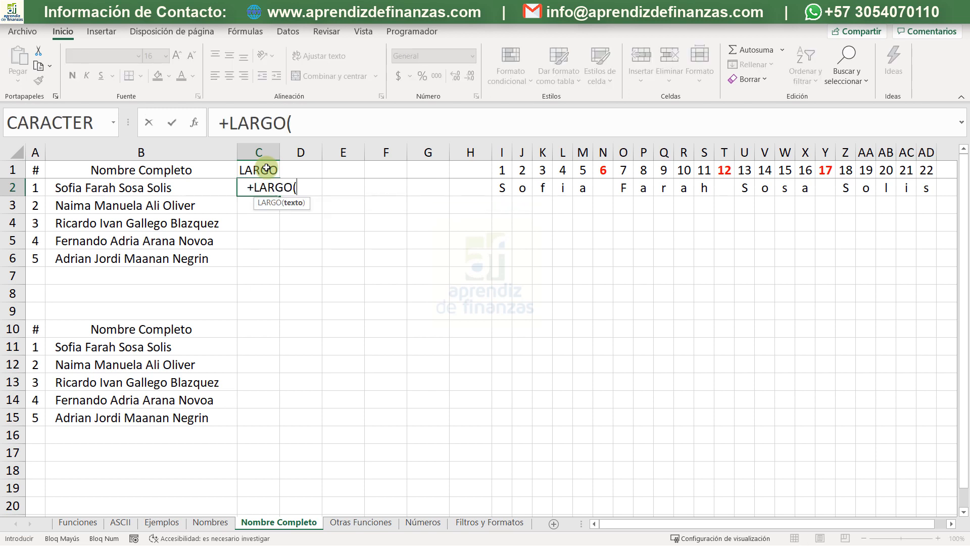
key("Left")
type(")")
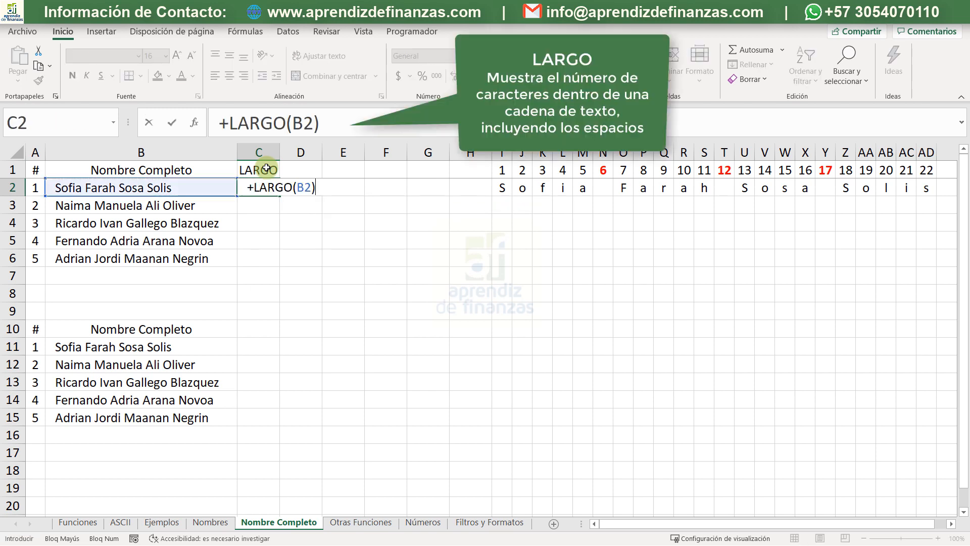
key("Return")
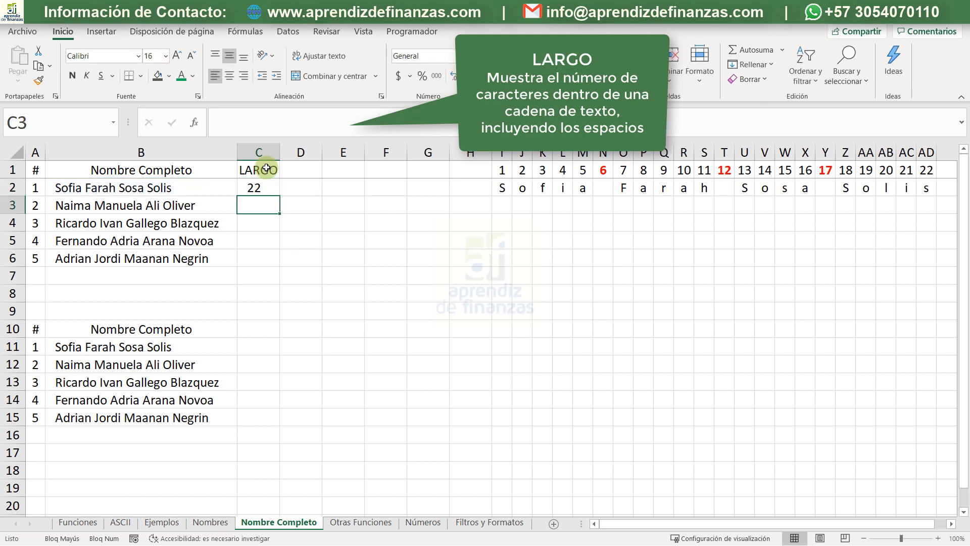
- Fill the LARGO formula from C2 down to C6 and center the results
left_click(265, 188)
double_click(280, 196)
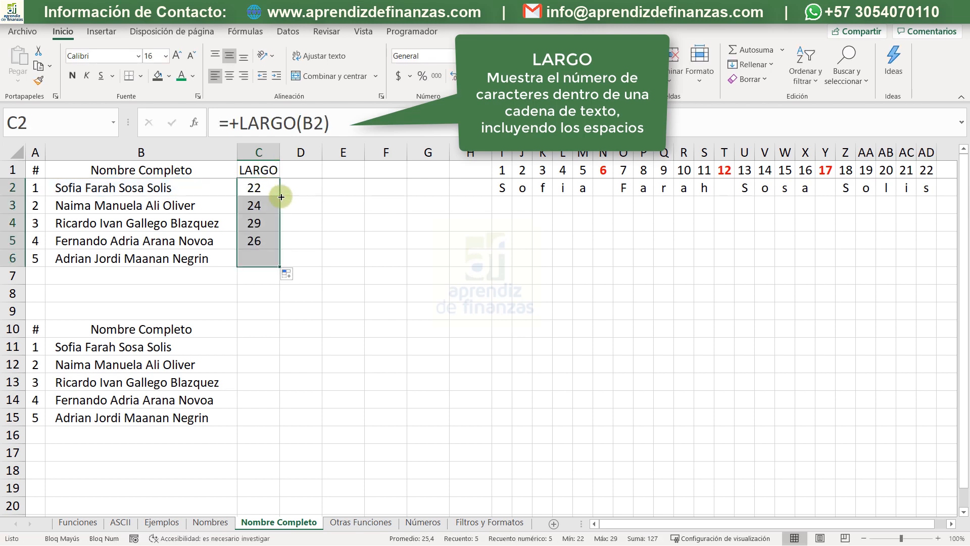
left_click(225, 81)
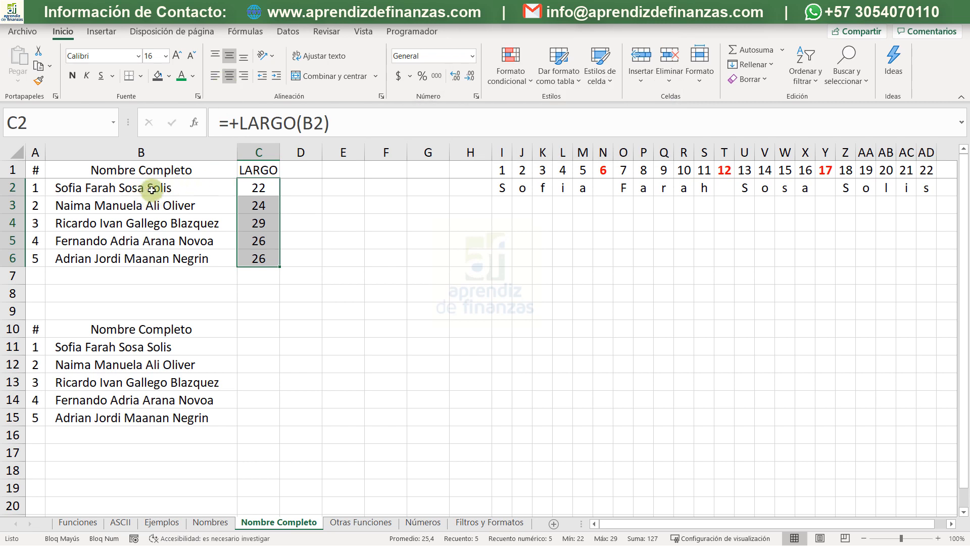
- Examine the numbered letter-by-letter breakdown of the first full name from I2 to AD2, including its space positions
left_click(258, 187)
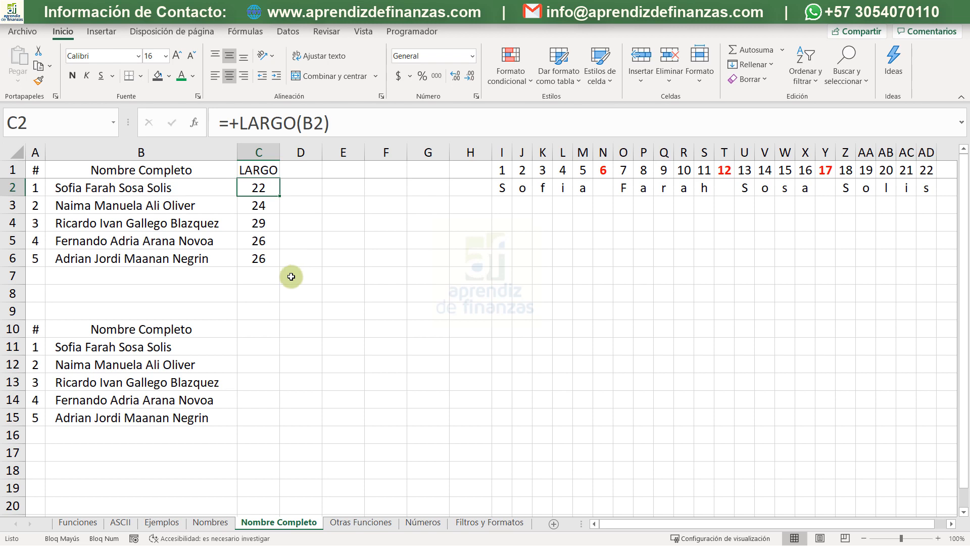
left_click(523, 188)
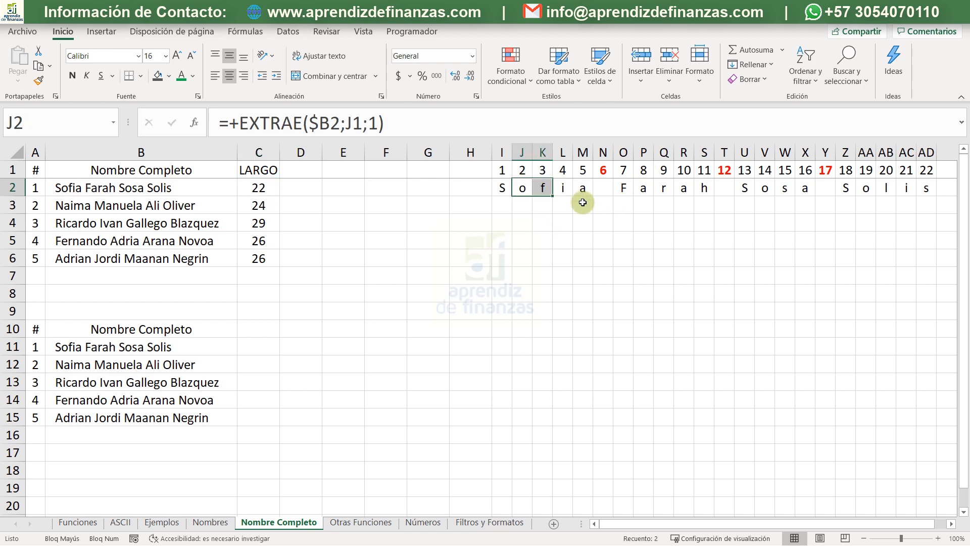
key("Left")
key("Right")
key("Right")
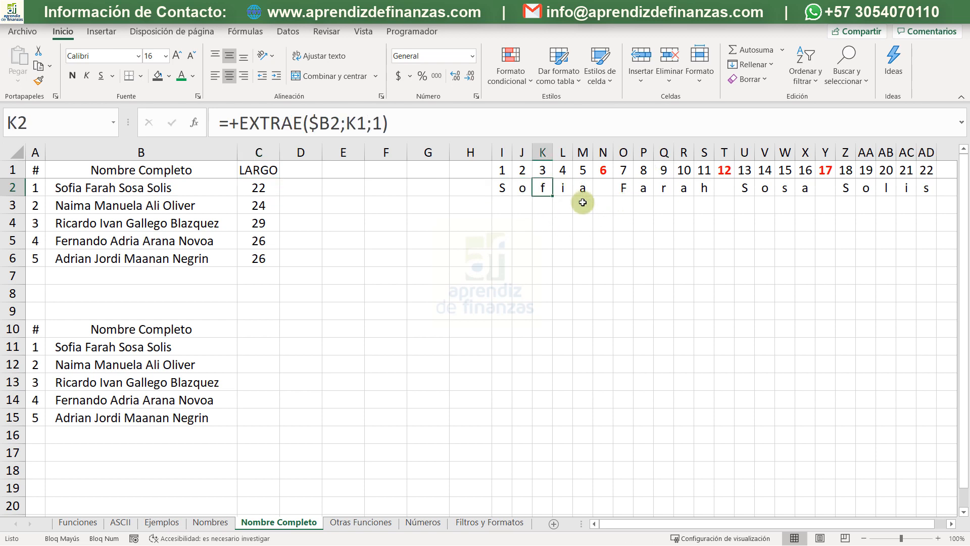
key("Left")
key("Right")
key("Right")
key("Right")
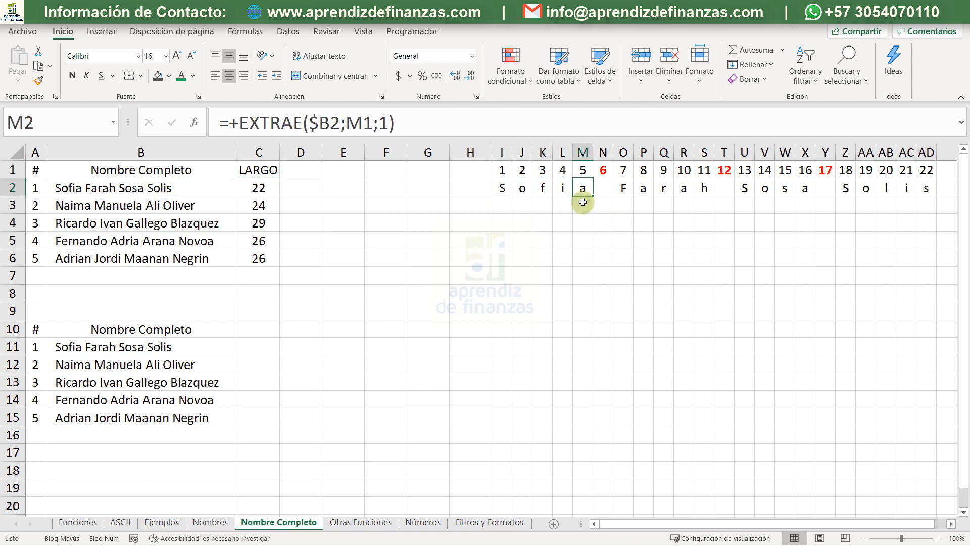
key("Right")
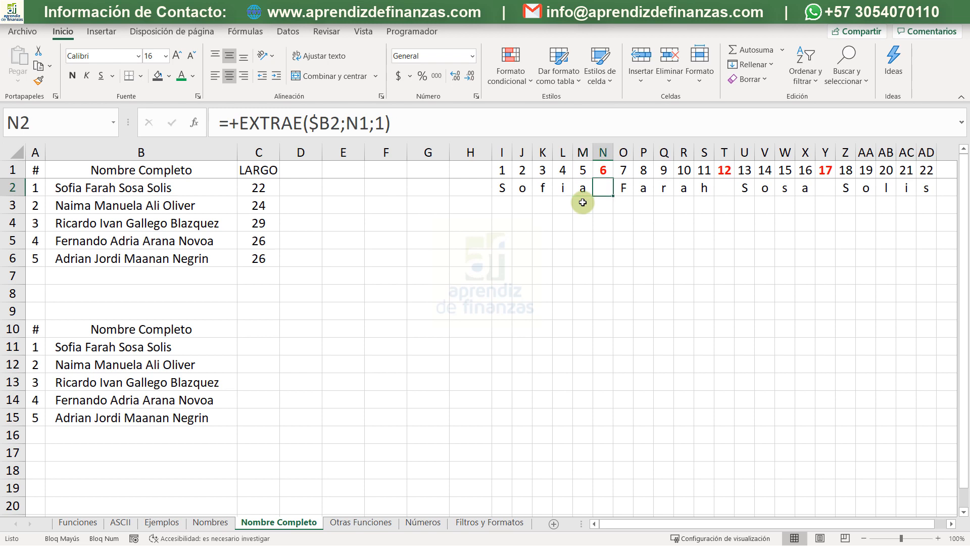
key("Right")
key("Right")
key("Right")
key("Right")
key("Right")
key("Right")
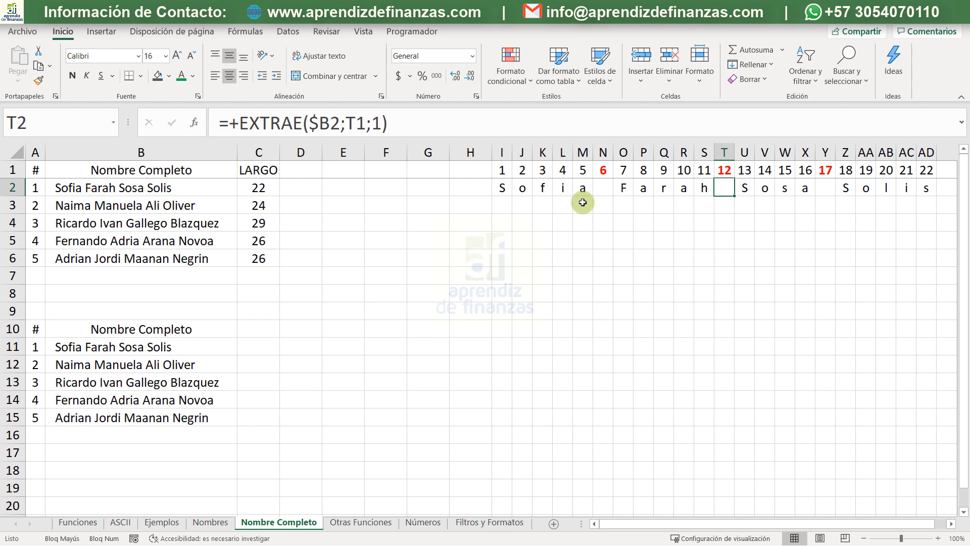
key("Right")
key("Right")
key("Right")
key("Right")
key("Right")
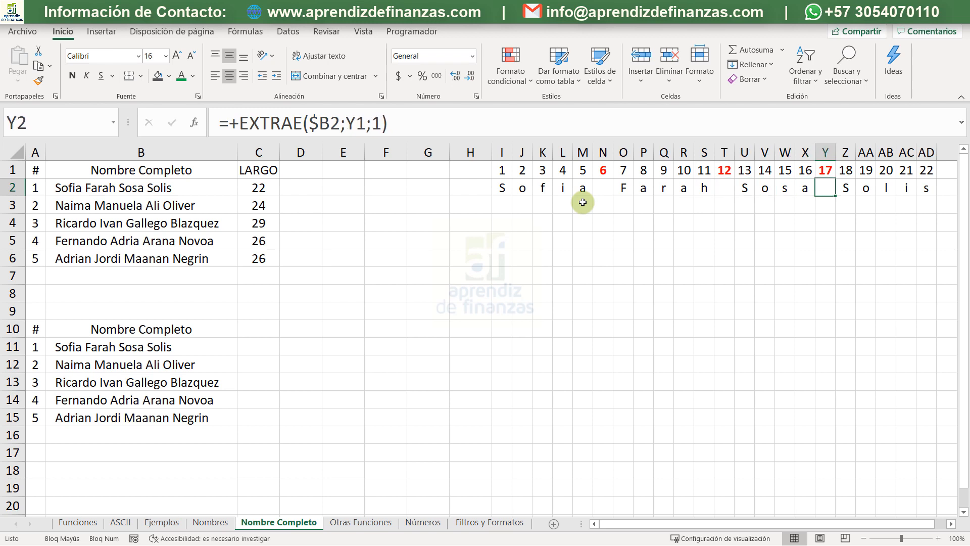
key("Left")
key("Right")
key("Right")
key("Right")
key("Right")
key("Right")
key("Right")
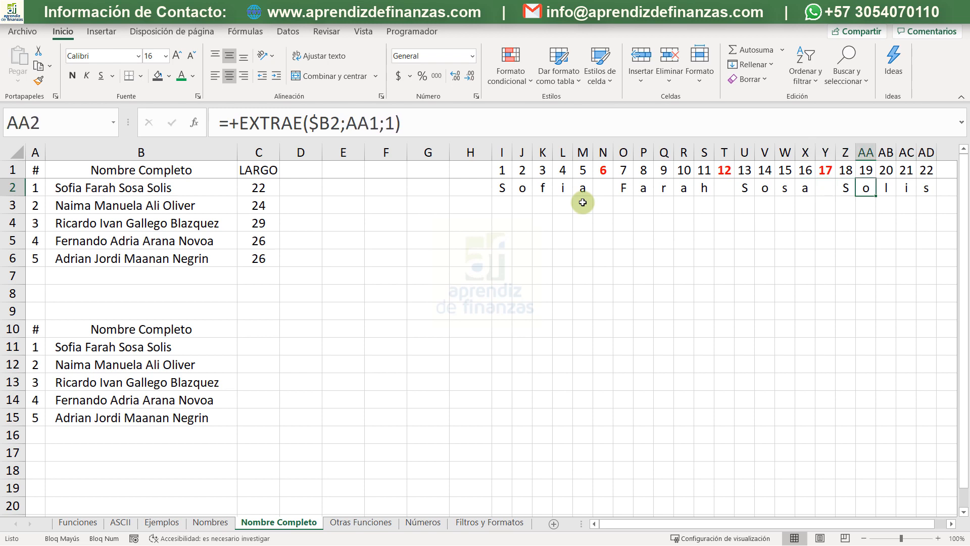
key("Up")
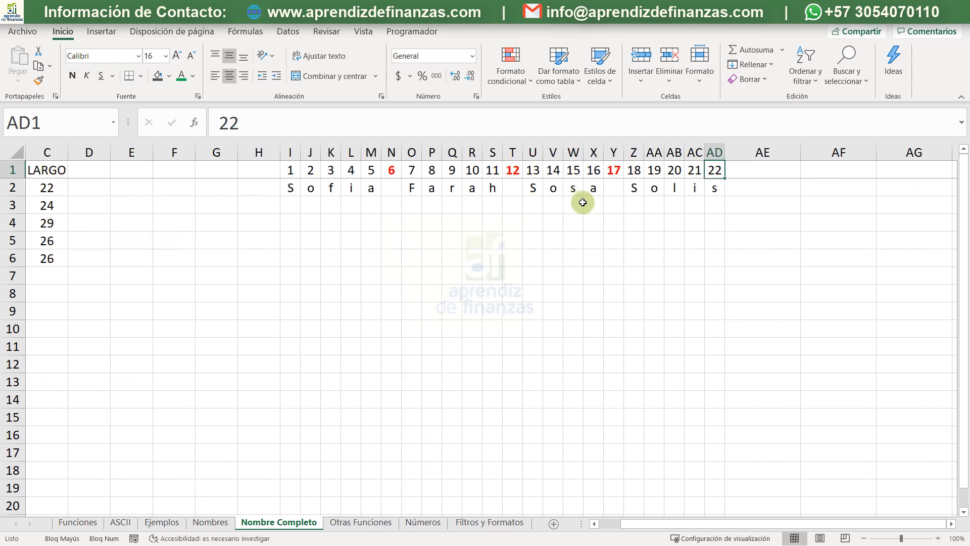
- Enter the headings HALLAR in D1 and ENCONTRAR in E1
key("ctrl+Left")
key("ctrl+Left")
key("ctrl+Left")
key("Right")
key("Right")
key("Right")
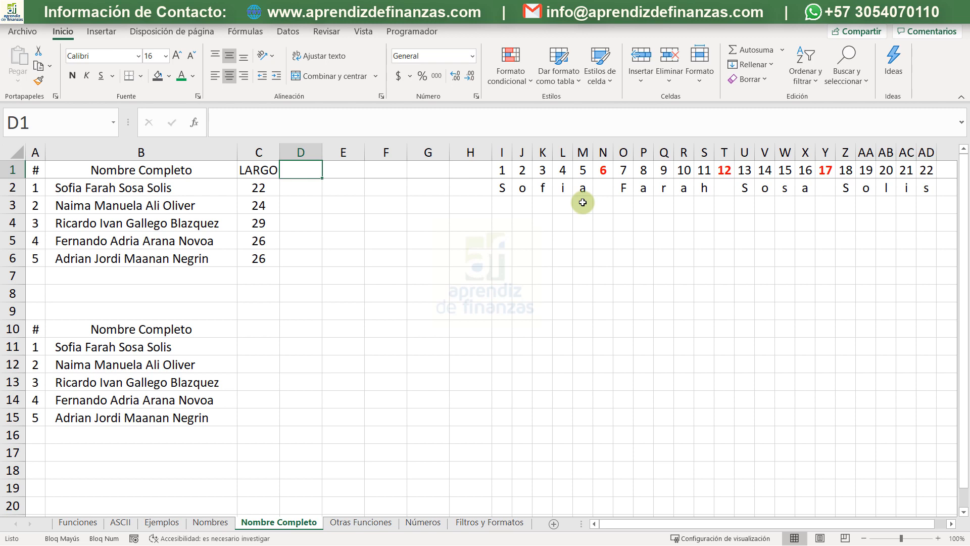
type("HALLAR")
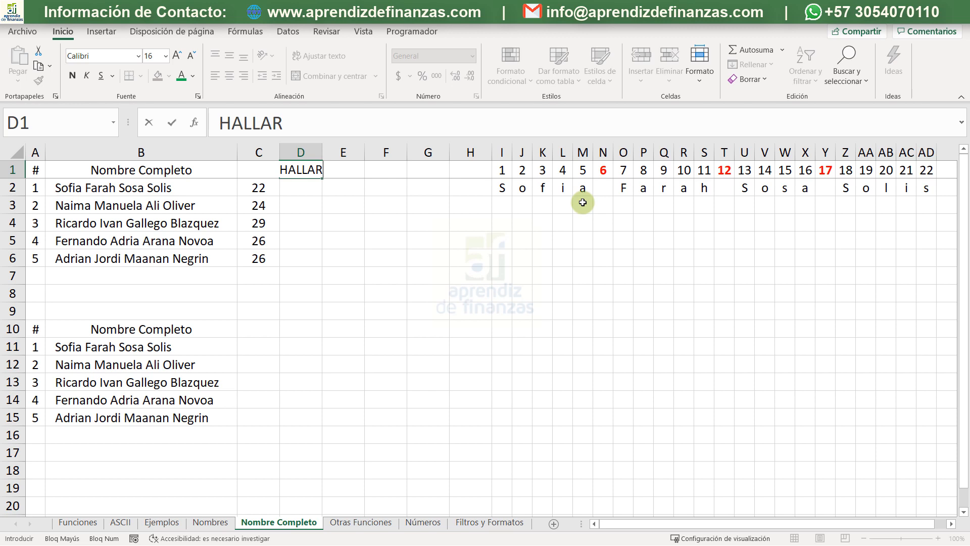
key("Tab")
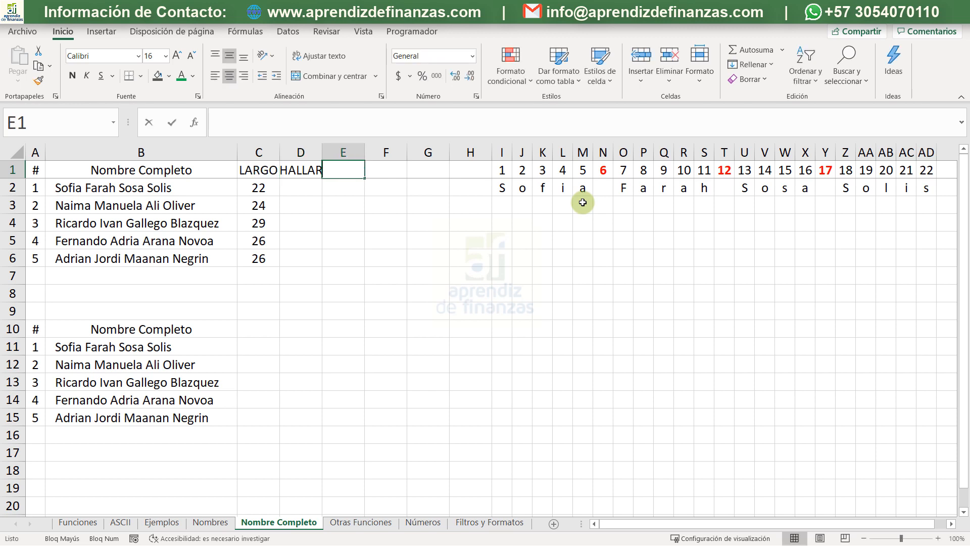
type("ENCON")
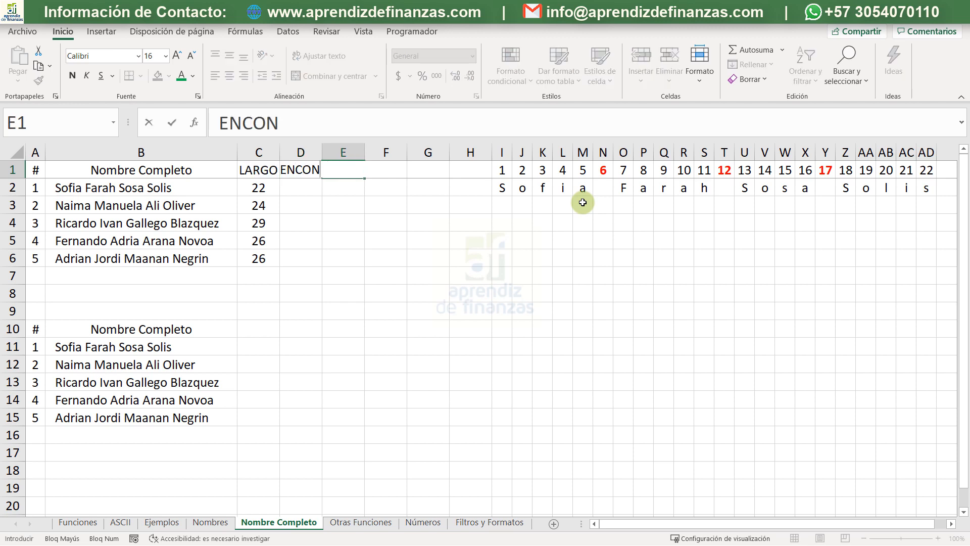
type("TRAR")
key("Return")
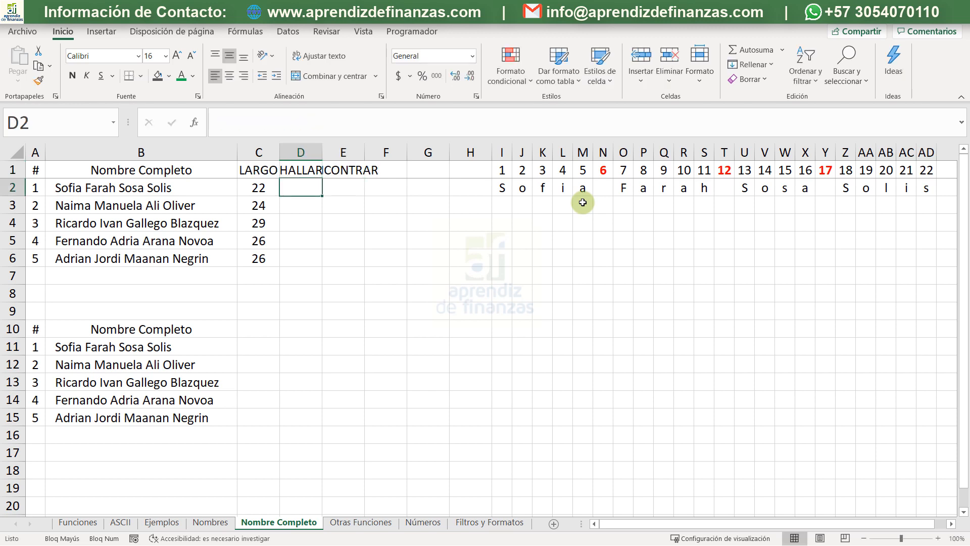
- Widen columns D and E so the HALLAR and ENCONTRAR headings fit
left_click_drag(322, 152, 329, 153)
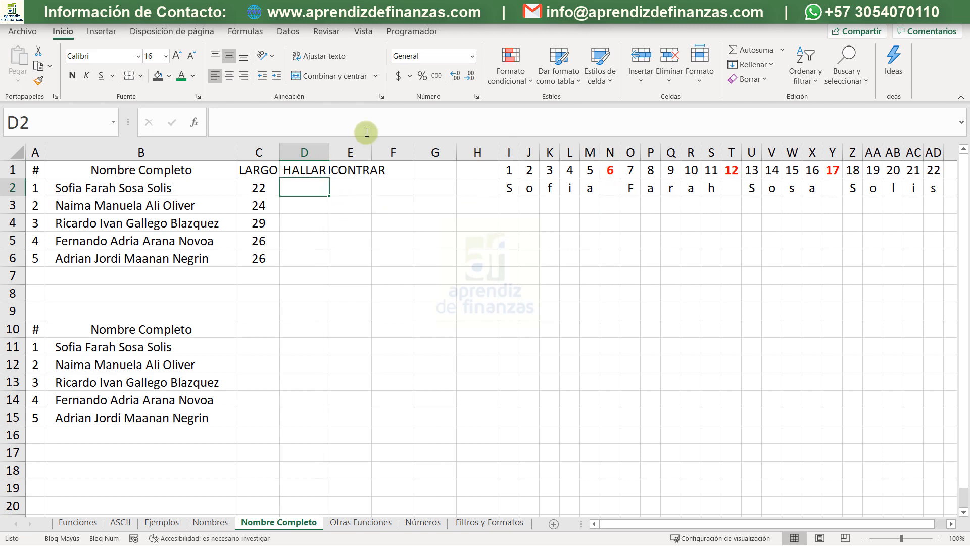
double_click(372, 152)
left_click(380, 195)
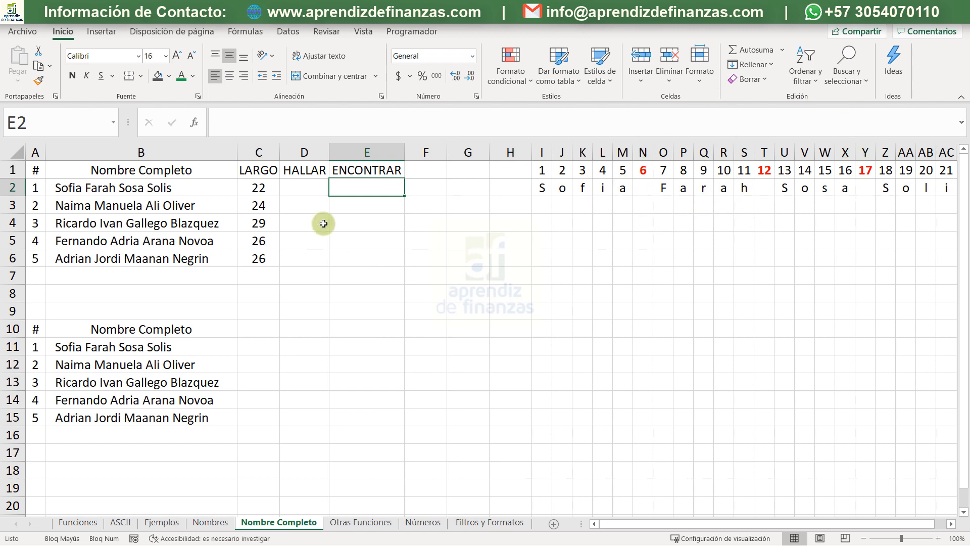
- Enter Espacio 1 in D8 and extend the series across to Espacio 3 in F8
left_click(314, 170)
left_click(302, 276)
left_click(300, 291)
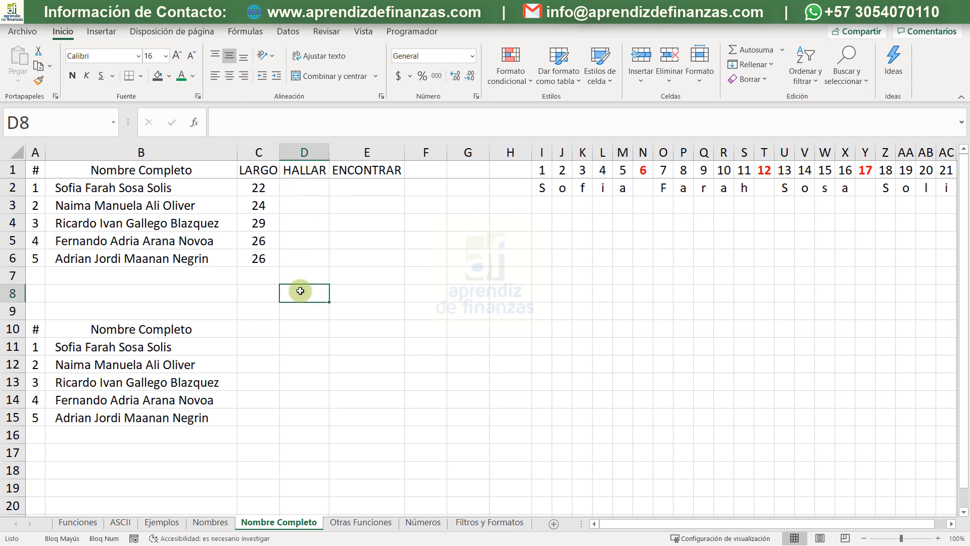
type("eS")
key("BackSpace")
key("BackSpace")
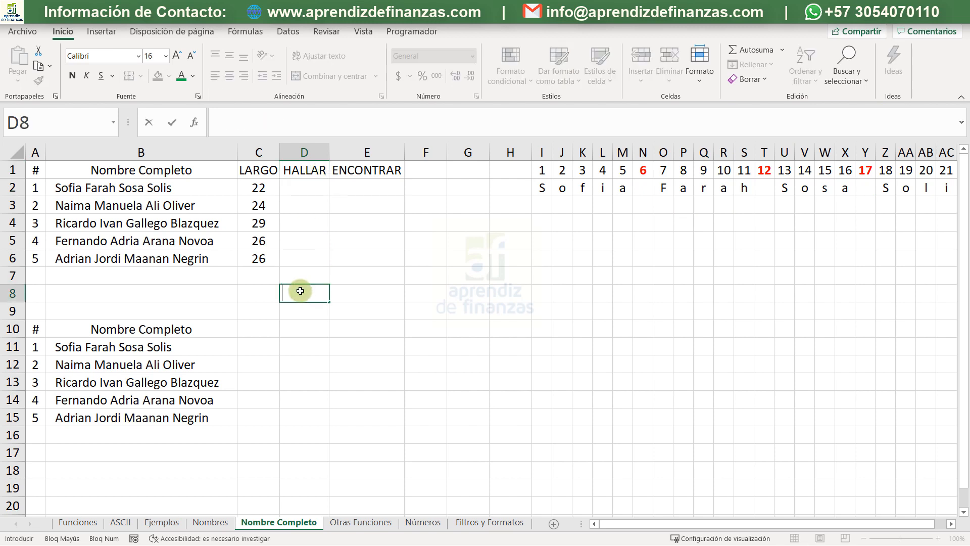
type("Espaci")
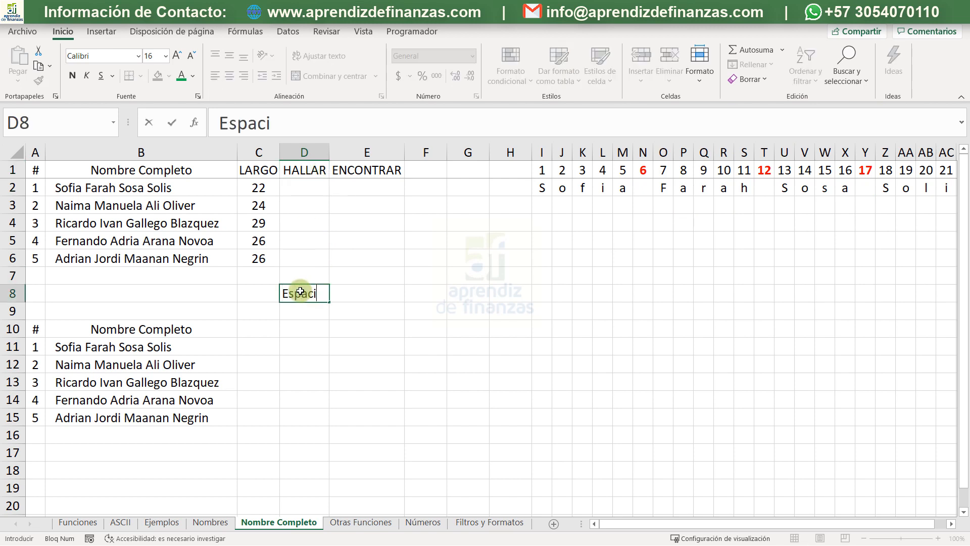
type("o 1")
key("Return")
left_click(301, 295)
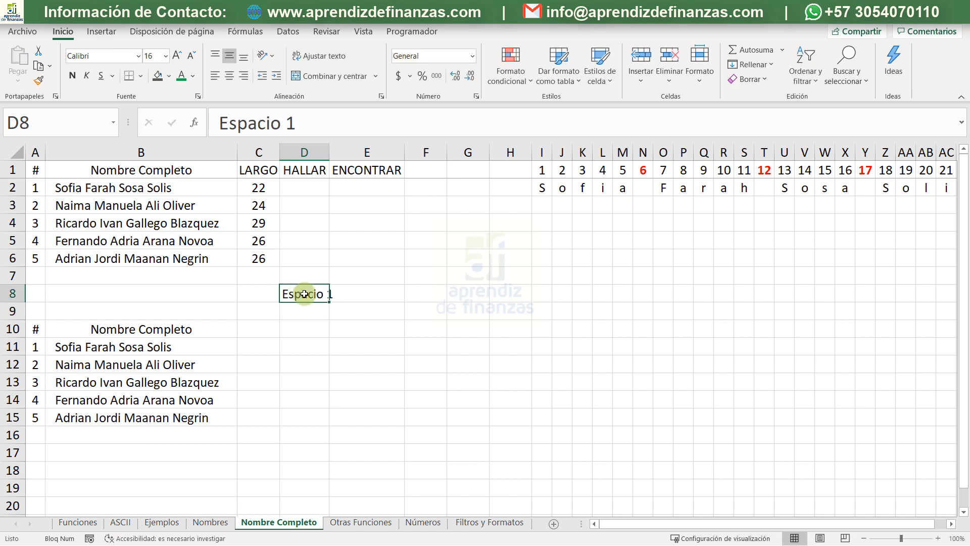
left_click_drag(328, 301, 454, 292)
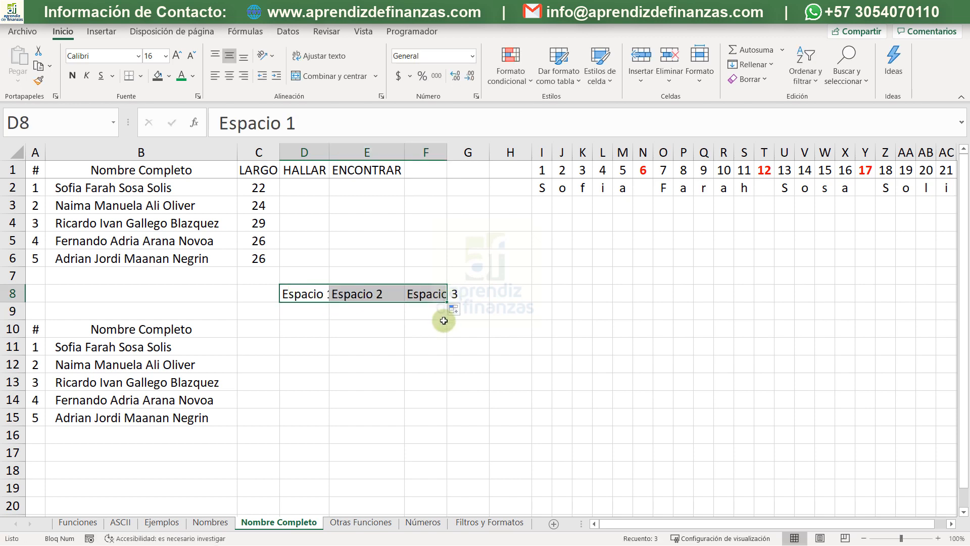
- Widen columns D to F equally for the Espacio labels and fit column E to the ENCONTRAR heading
double_click(329, 152)
mouse_move(326, 149)
left_mouse_down()
mouse_move(464, 139)
mouse_move(413, 156)
mouse_move(325, 152)
mouse_move(343, 155)
left_mouse_up()
left_click(353, 182)
left_click(373, 154)
left_click(384, 164)
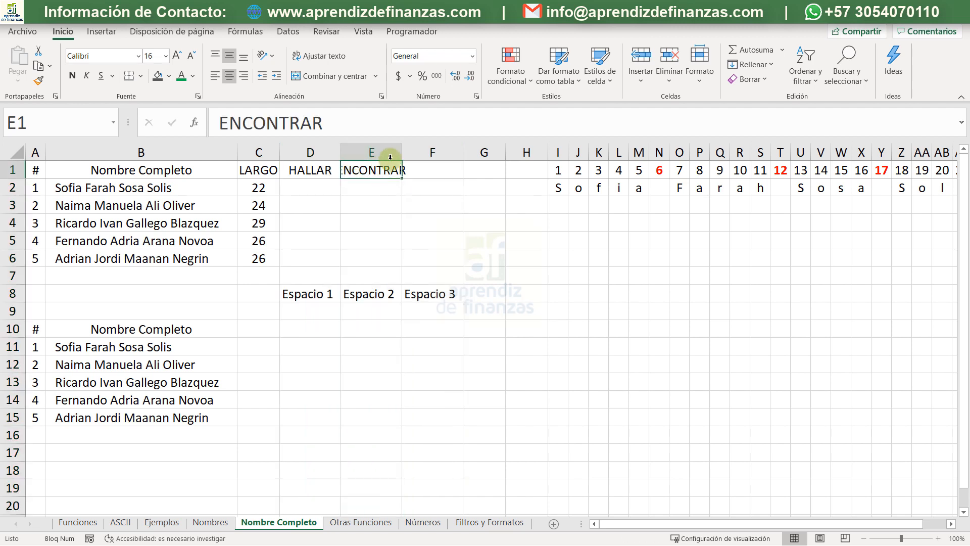
left_click_drag(402, 149, 402, 147)
double_click(402, 147)
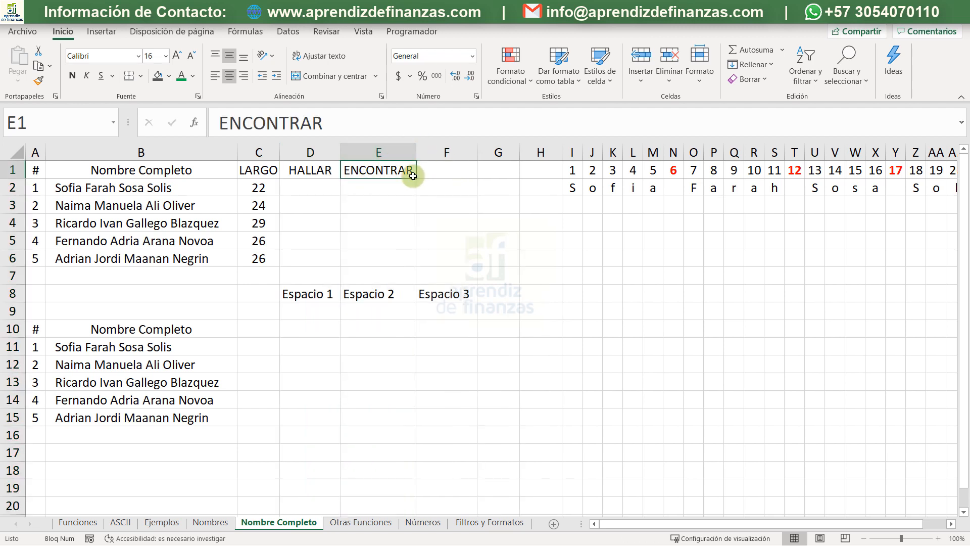
- Move the ENCONTRAR heading from E1 to F1 and copy the HALLAR heading from D1 into E1
left_click_drag(403, 181, 444, 168)
left_click(392, 175)
left_click(330, 174)
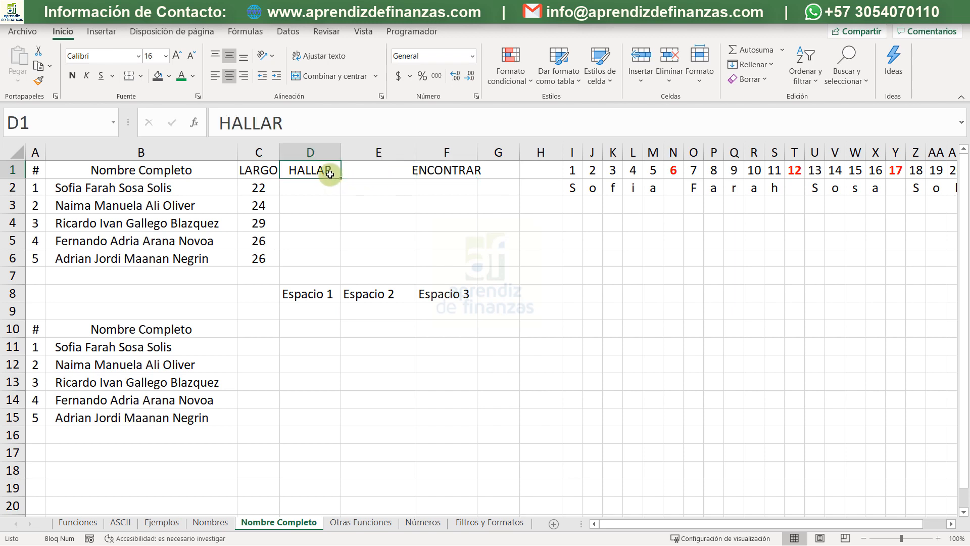
key("ctrl+c")
key("Right")
key("Return")
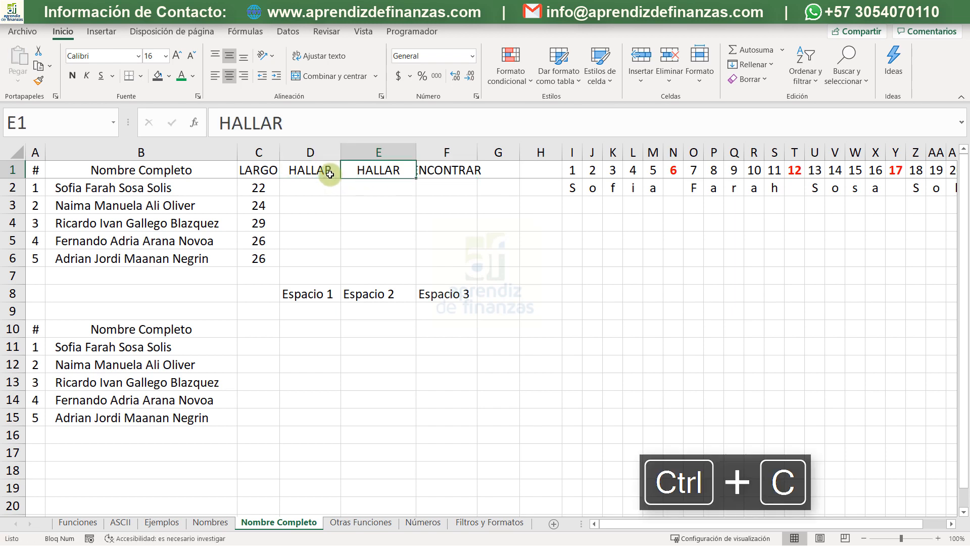
key("Down")
key("Left")
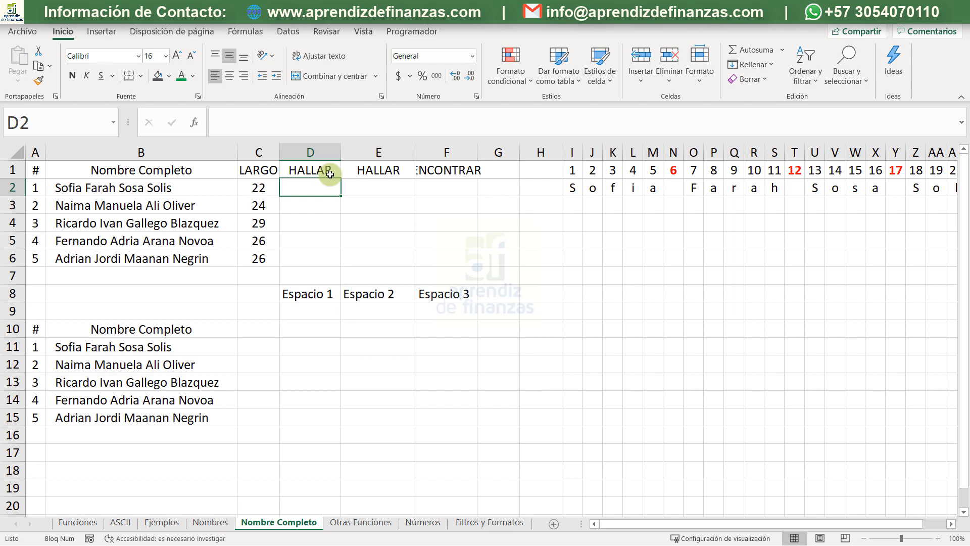
- Enter the formula +HALLAR(" ";B2) in D2 to locate the first space in the full name
type("+ha")
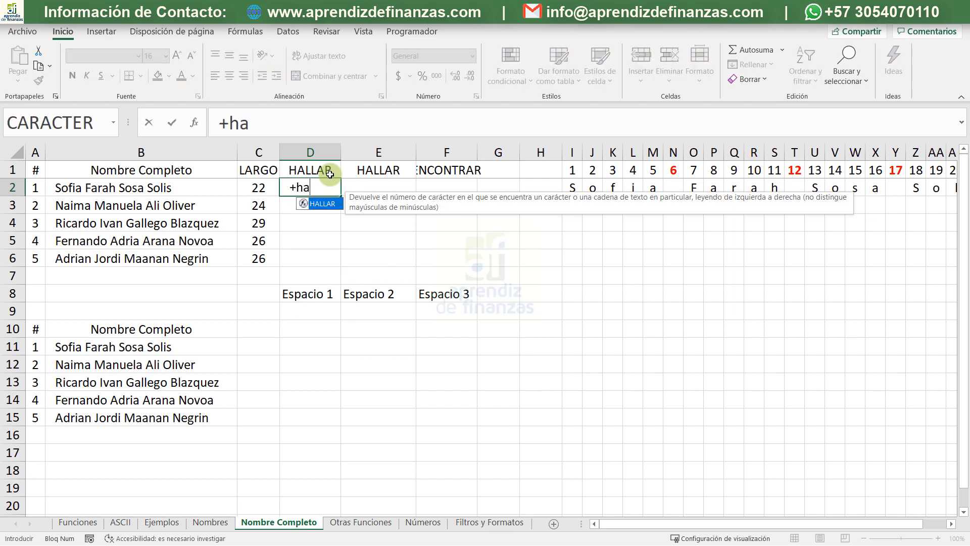
key("Tab")
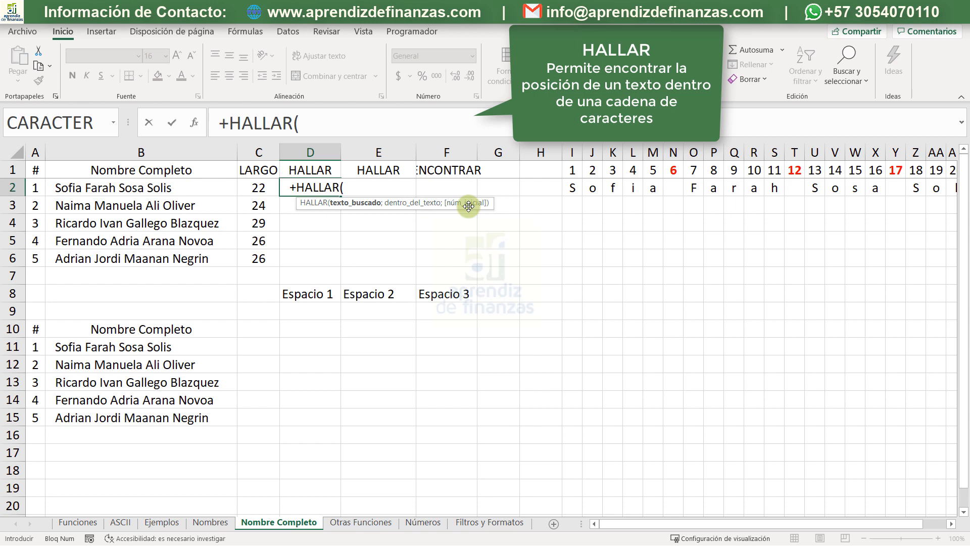
type("\" ")
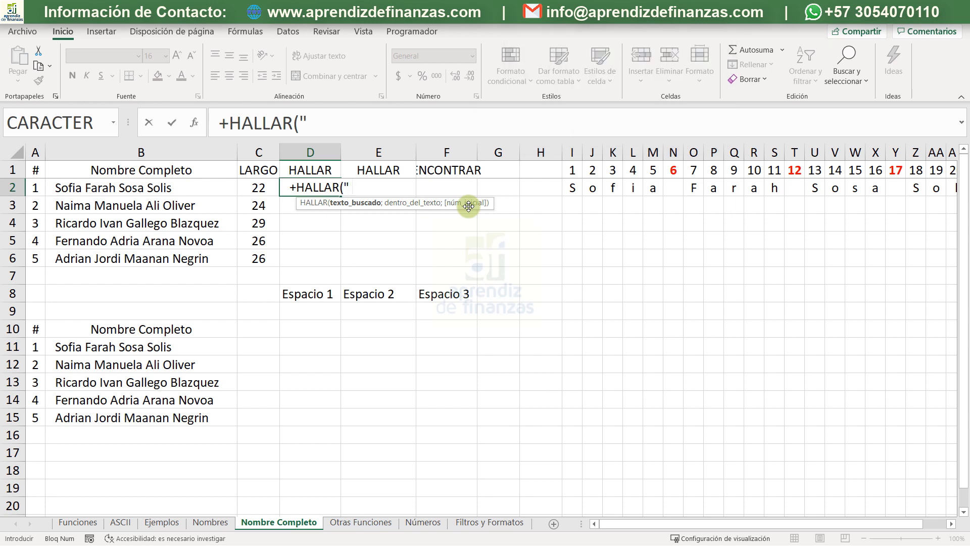
type("\";")
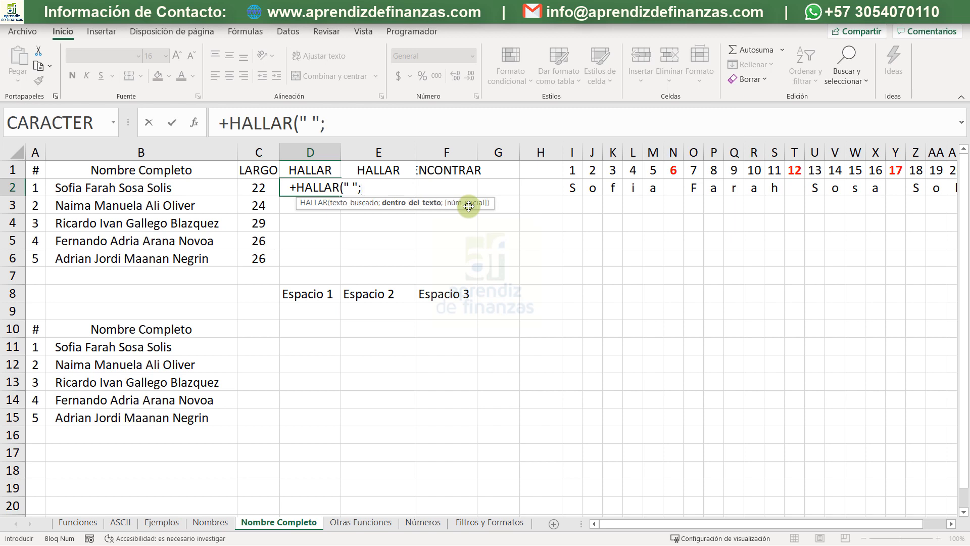
left_click(175, 190)
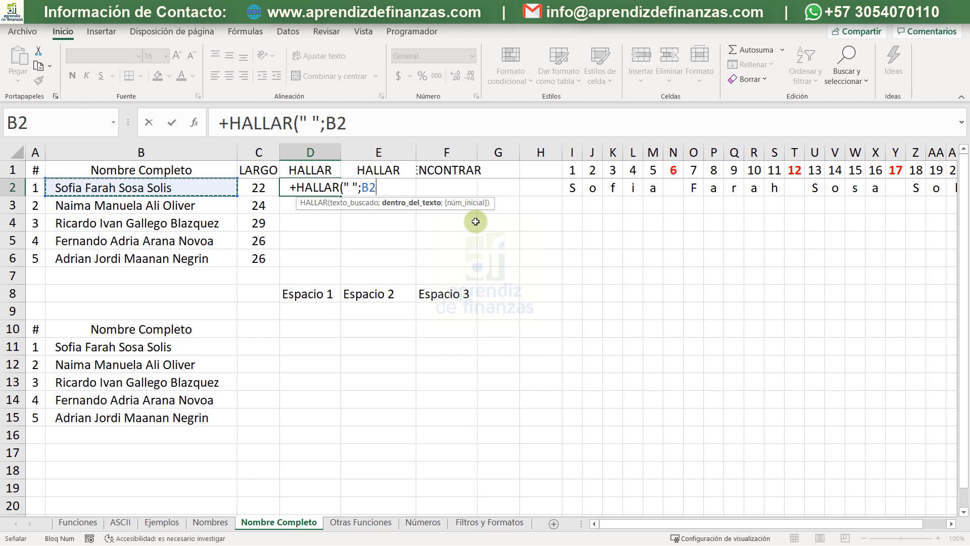
type(")")
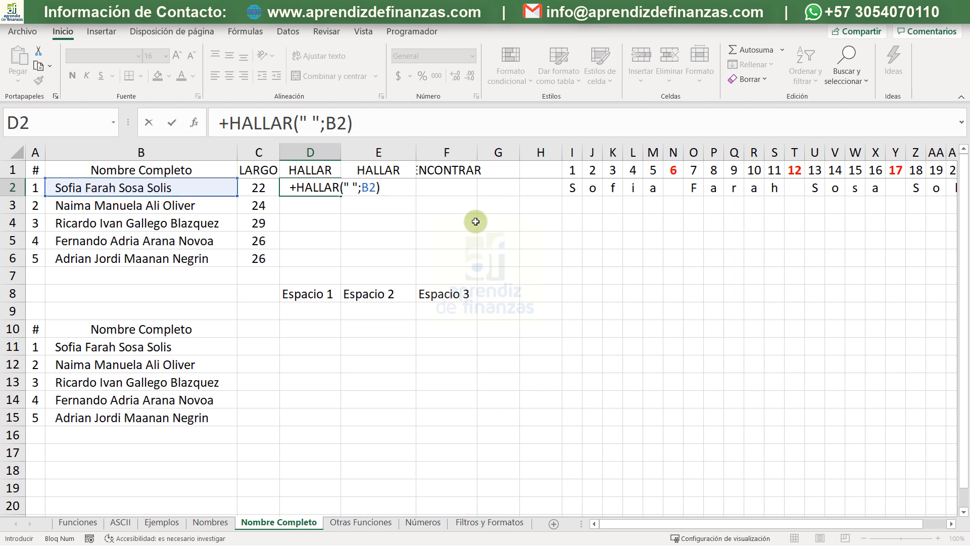
key("Return")
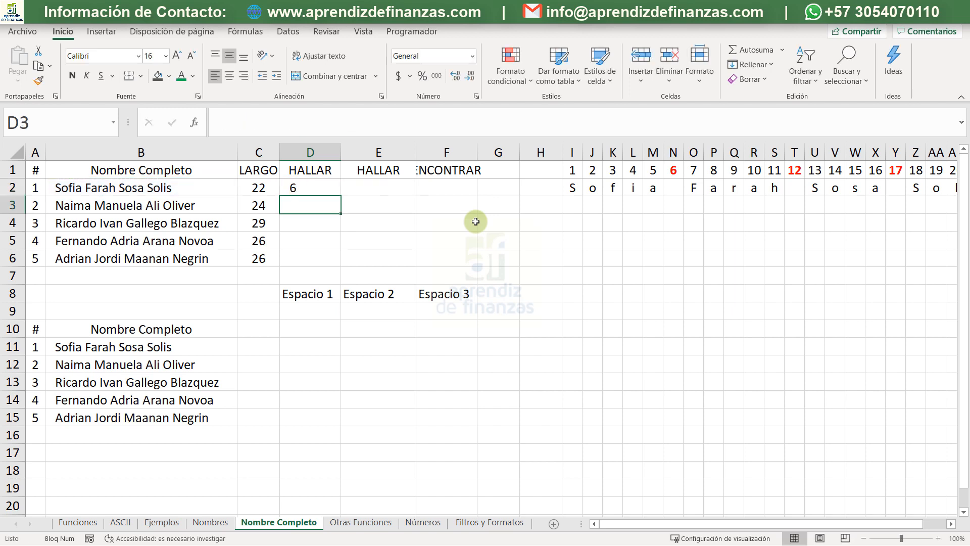
- Centre the HALLAR result in D2 and make it bold
left_click(316, 189)
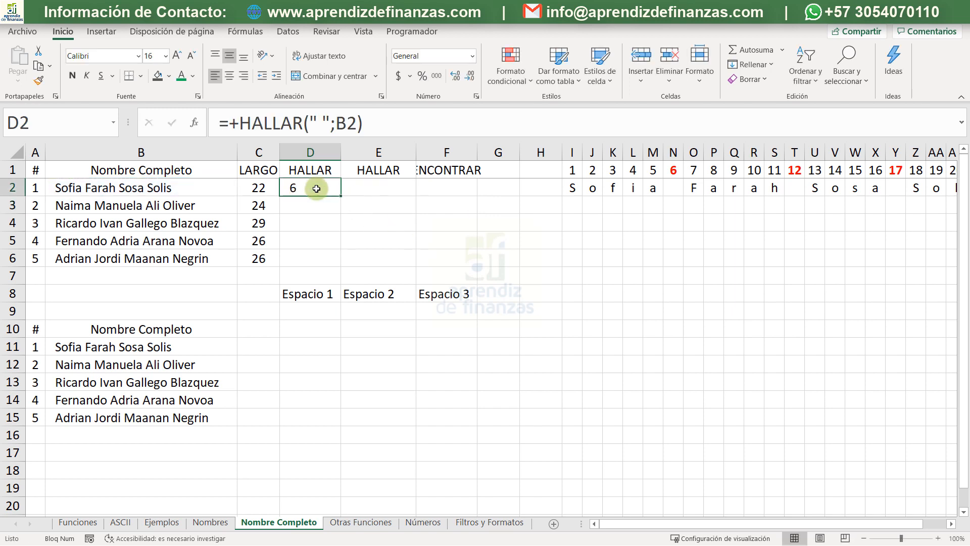
left_click(230, 73)
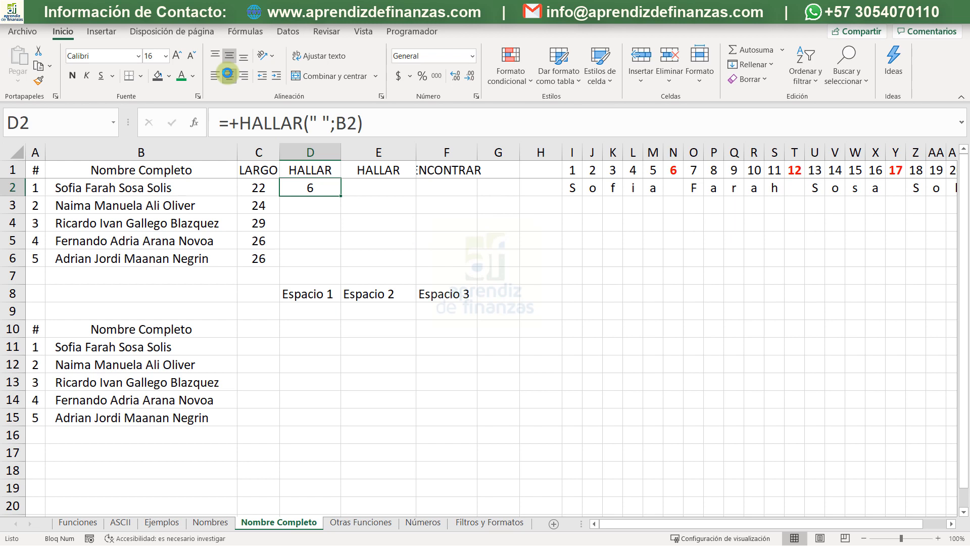
left_click(74, 74)
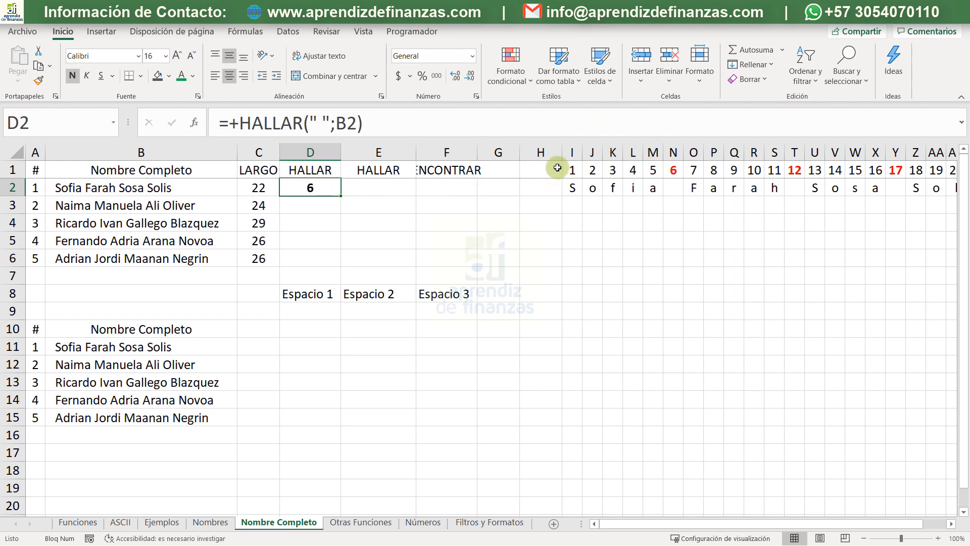
- Narrow columns G and H equally, and check the first space against the letter breakdown in N1 and N2
left_click_drag(532, 153, 492, 149)
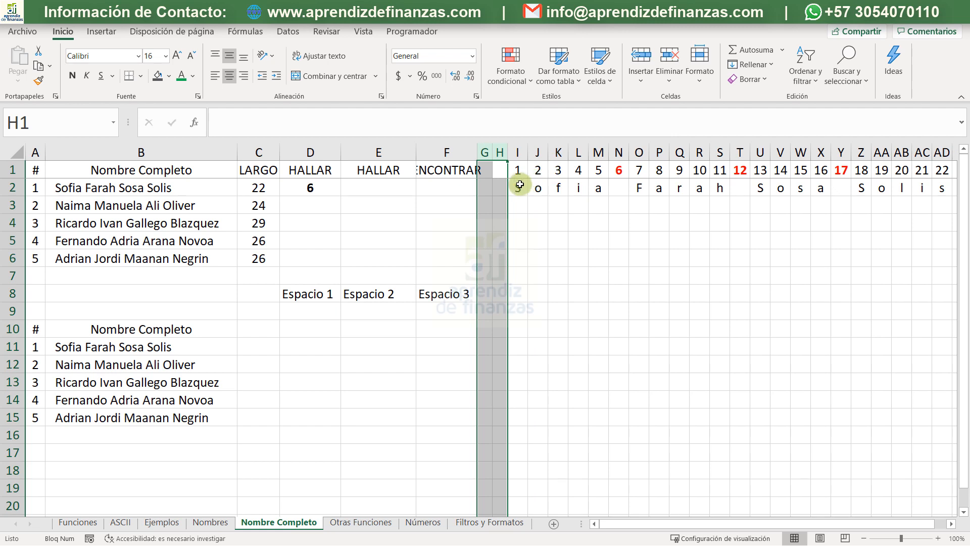
left_click(617, 169)
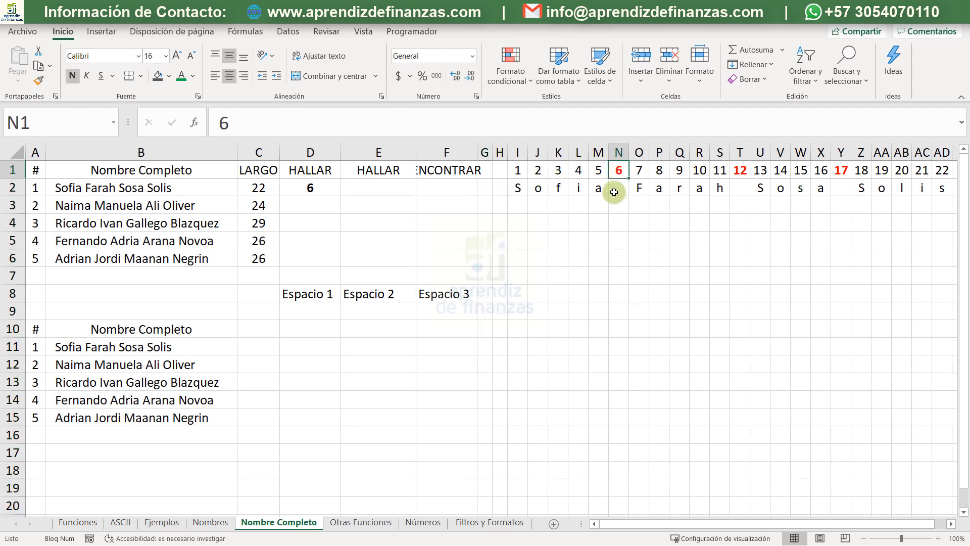
left_click(614, 190)
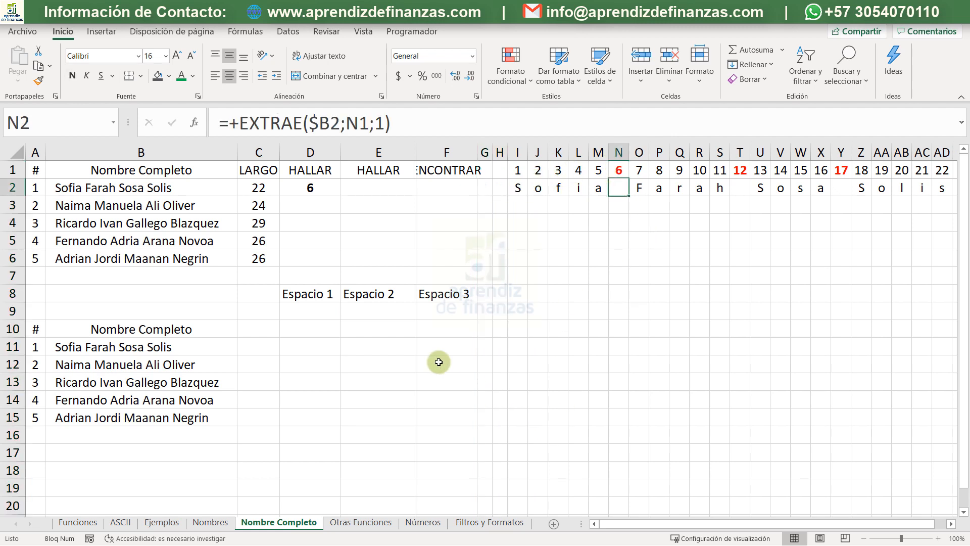
- Enter the formula +HALLAR(" ";B2;D2+1) in E2 to locate the second space in the full name
left_click(366, 188)
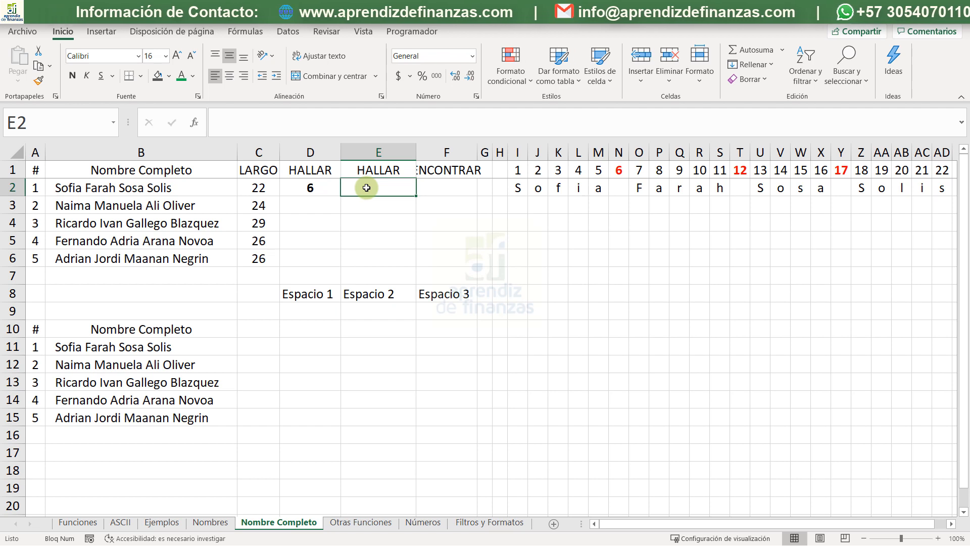
type("+")
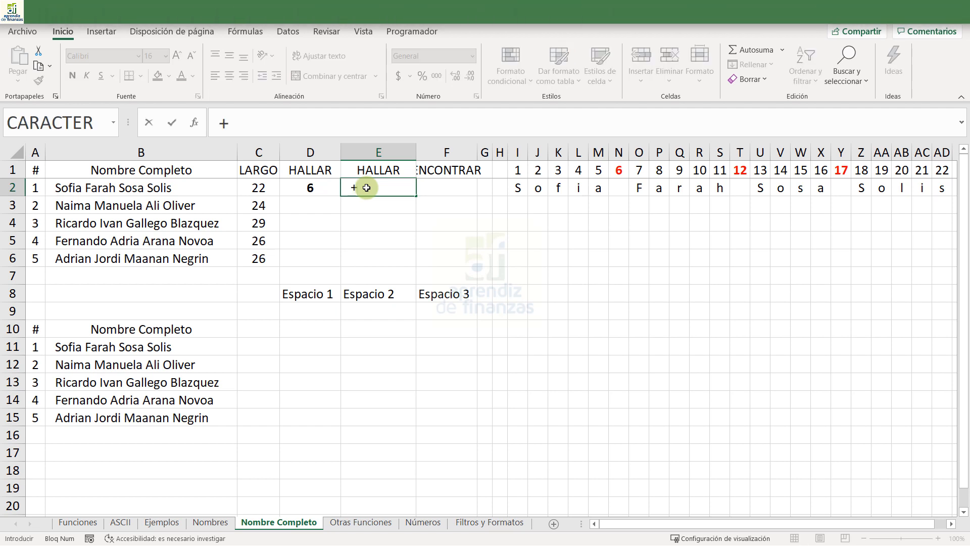
type("hal")
key("Tab")
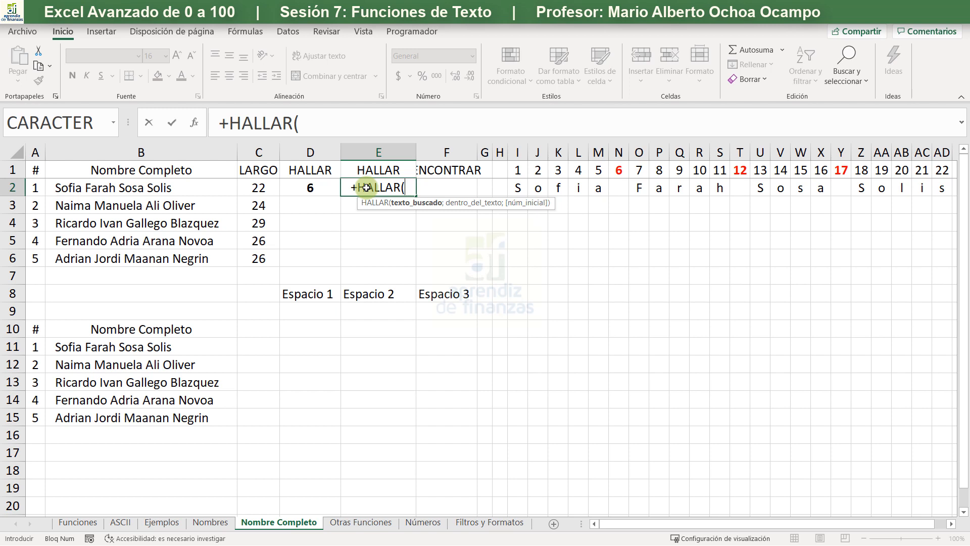
type("\"")
type(";")
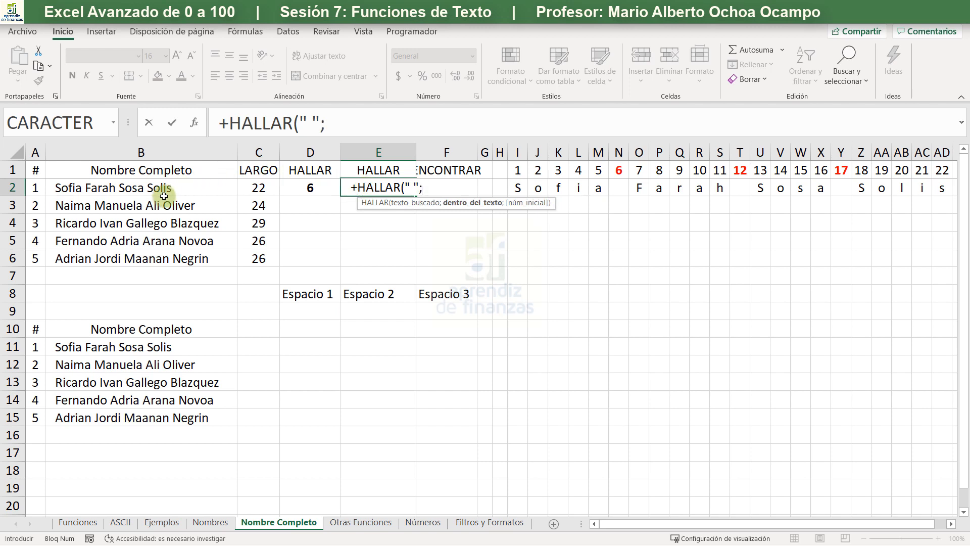
left_click(147, 186)
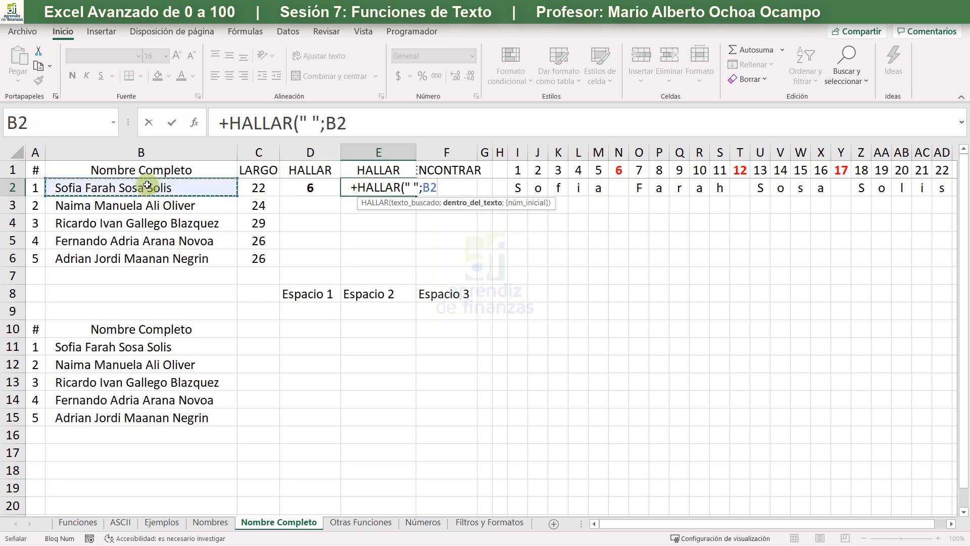
type(";")
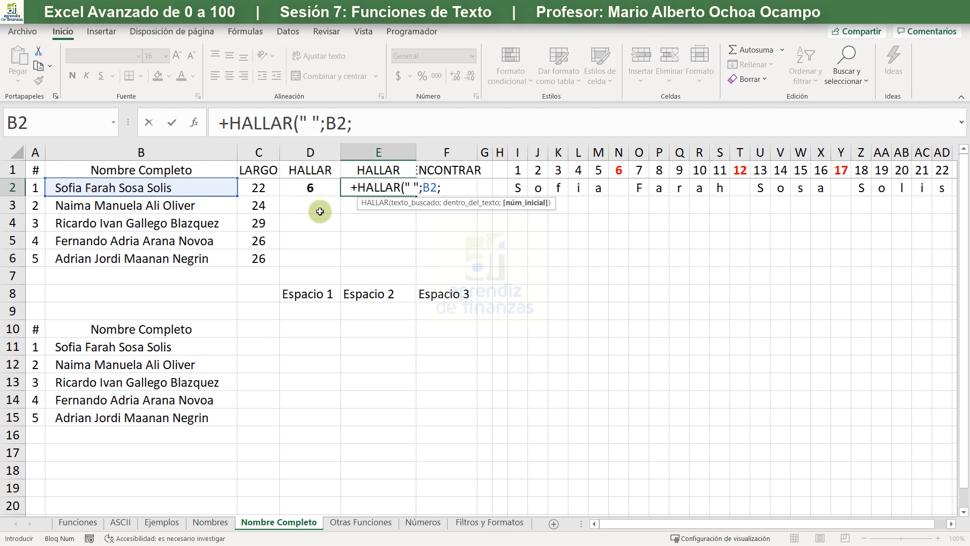
left_click(310, 189)
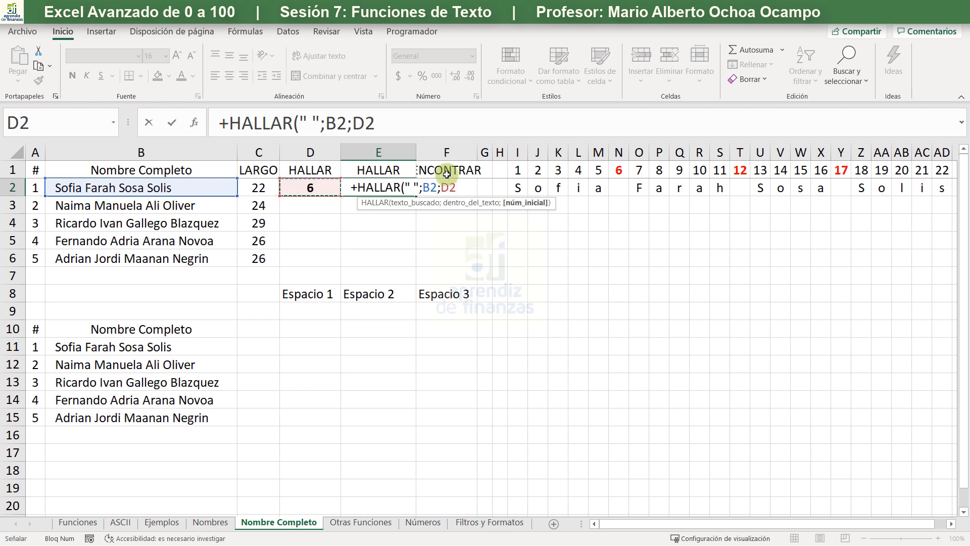
type("+1)")
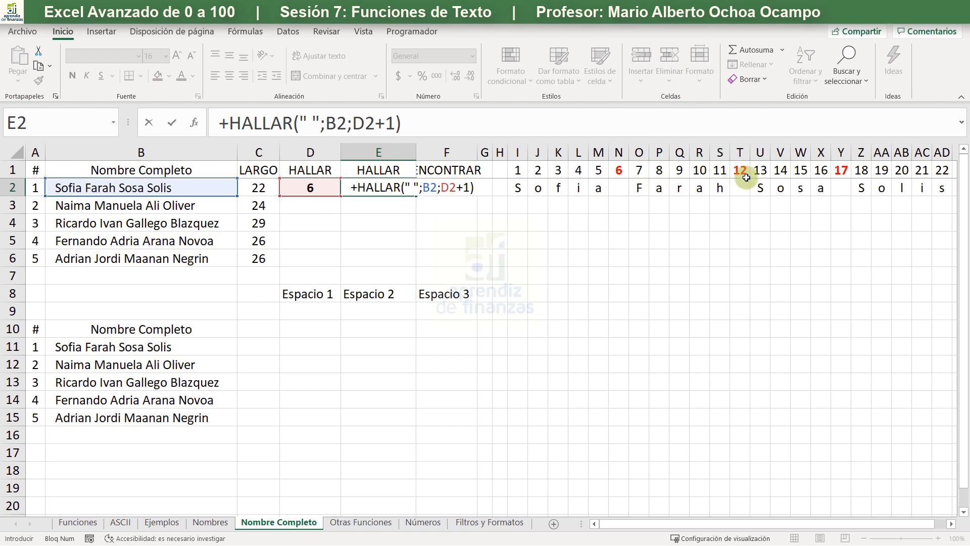
key("Return")
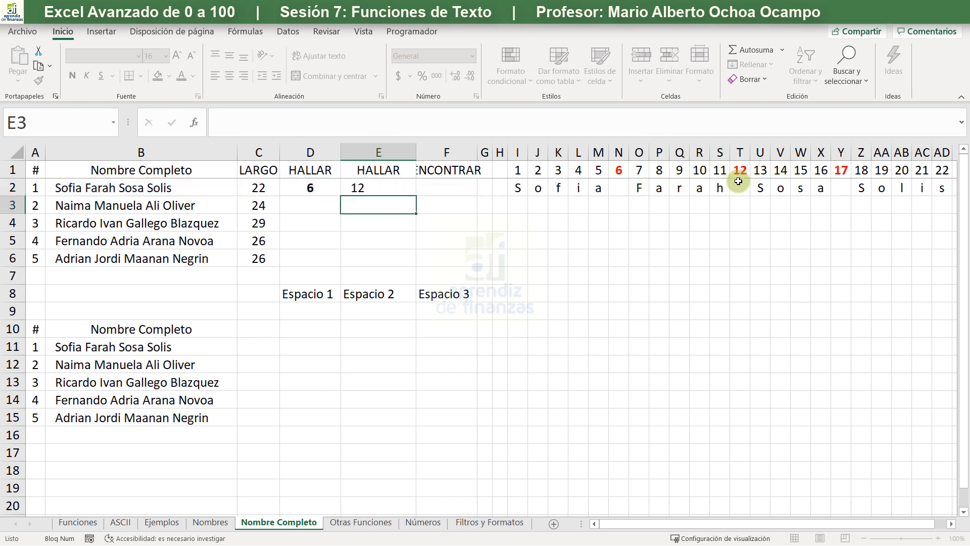
- Copy the formatting of D2 to E2 and fit column F to the ENCONTRAR heading
left_click(326, 192)
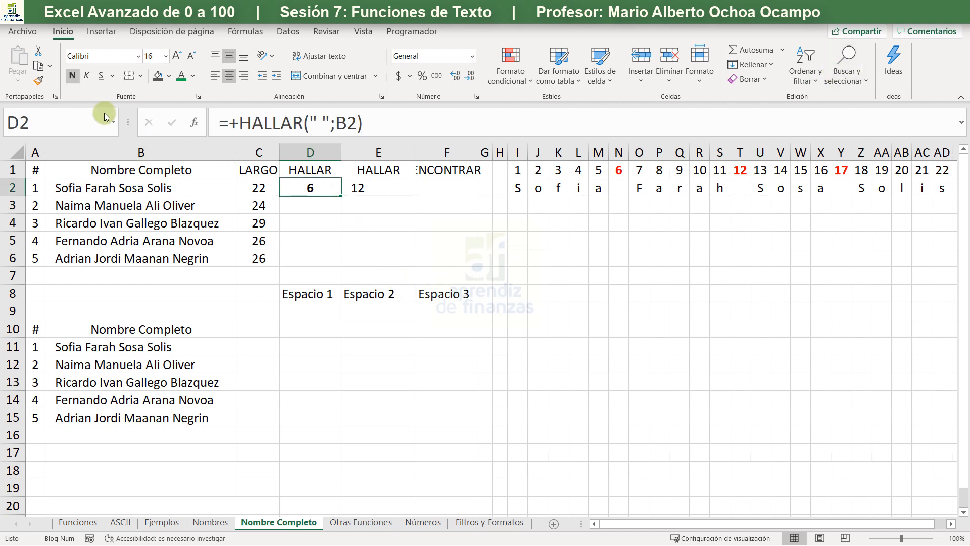
left_click(39, 80)
left_click(365, 185)
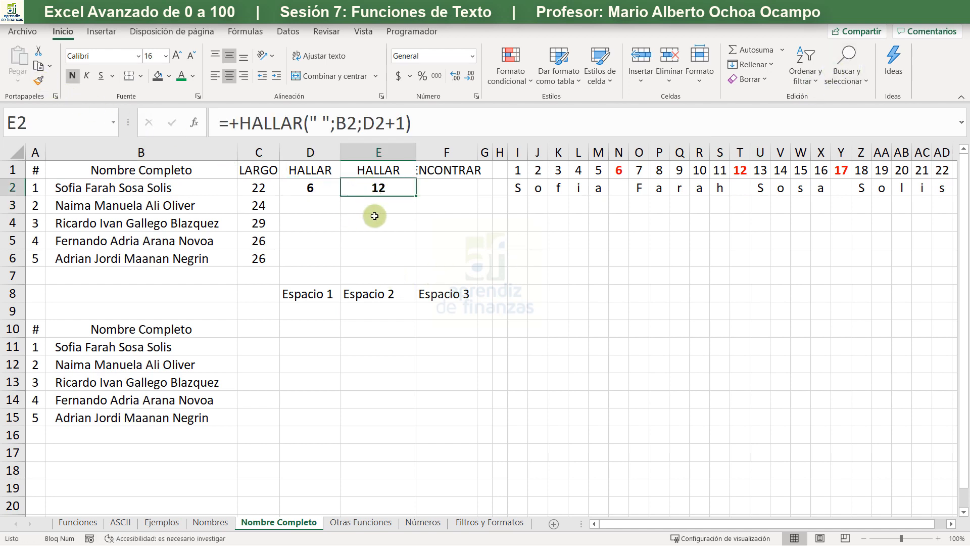
left_click(384, 241)
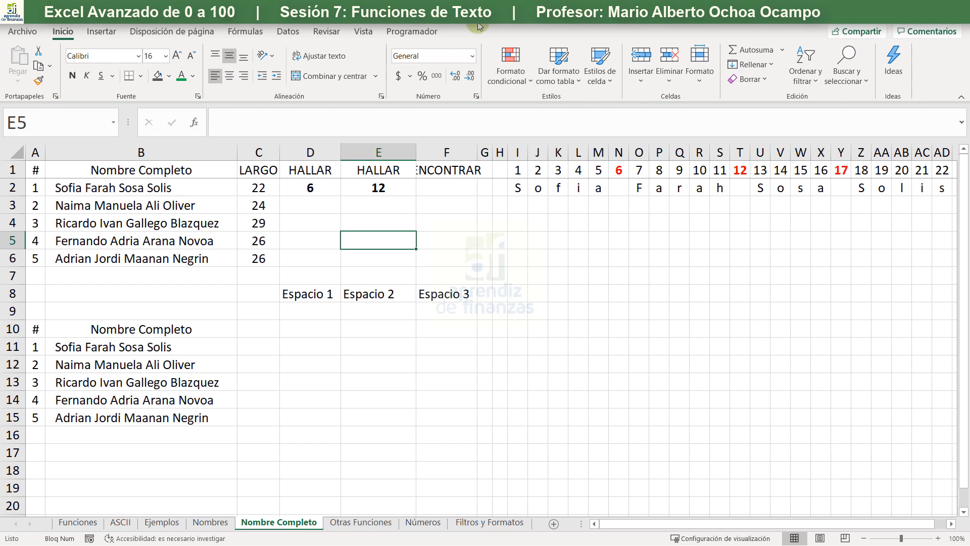
double_click(477, 152)
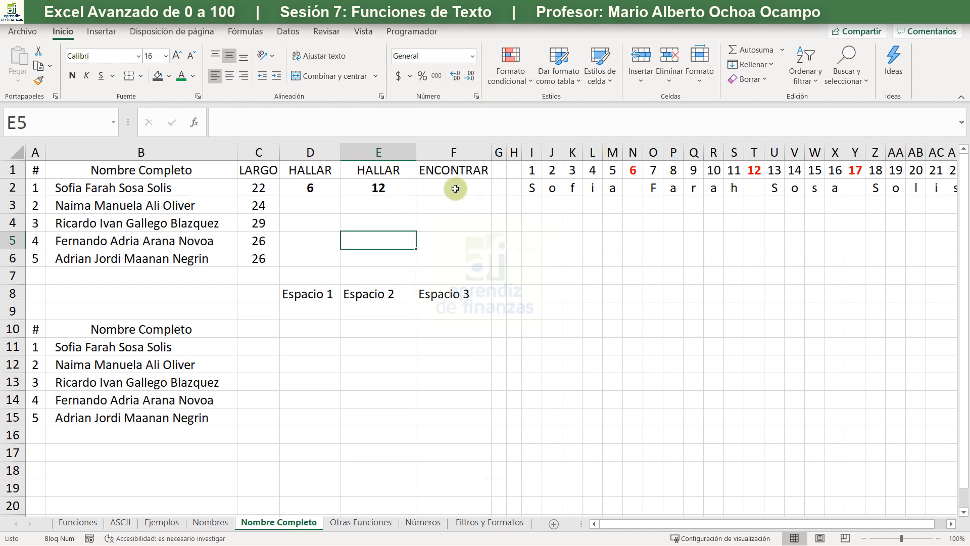
- Enter the formula +ENCONTRAR(" ";B2;E2+1) in F2 to locate the third space in the full name
left_click(455, 189)
type("+e")
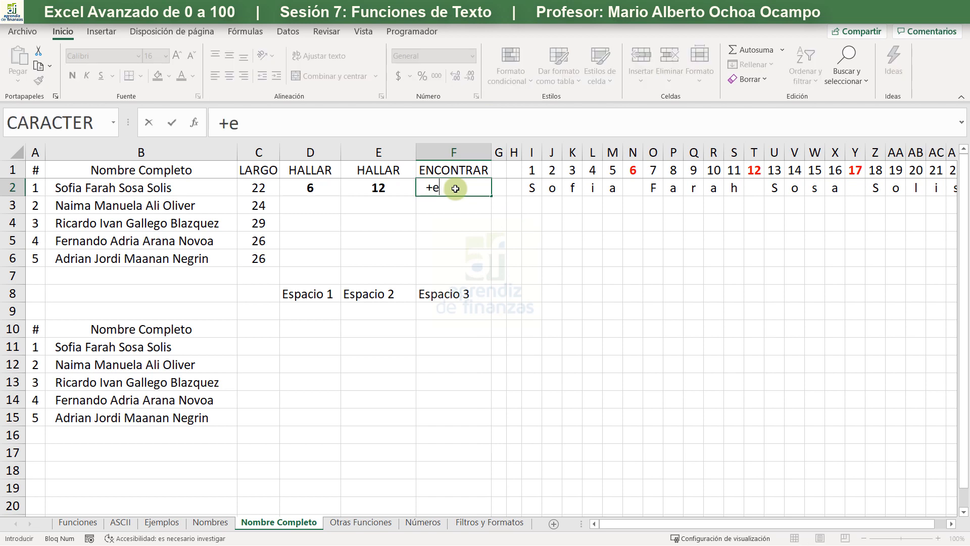
type("n")
key("Tab")
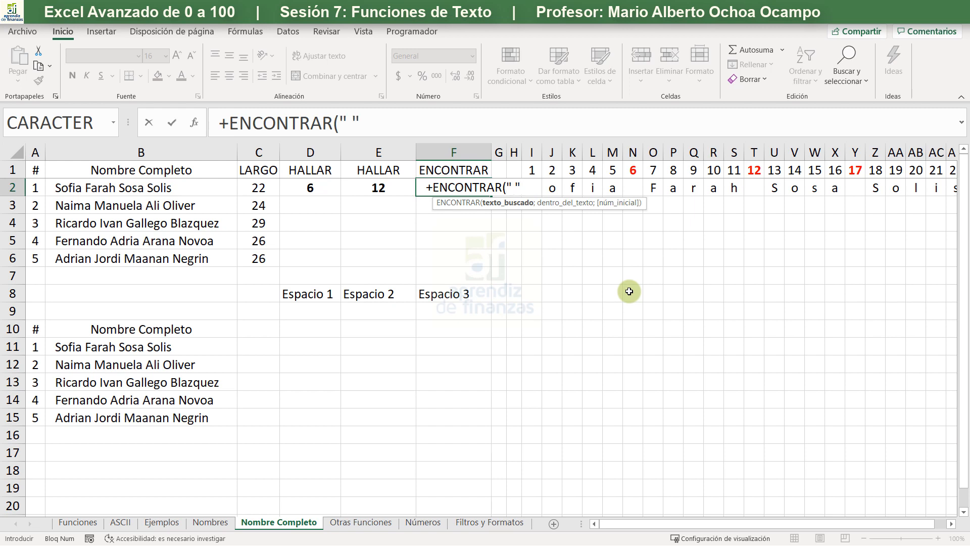
type(";")
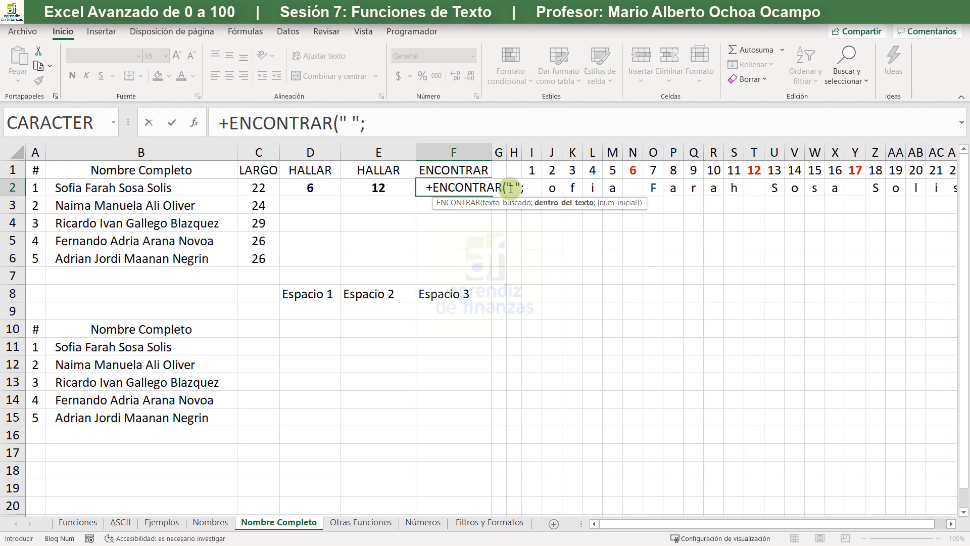
left_click(181, 185)
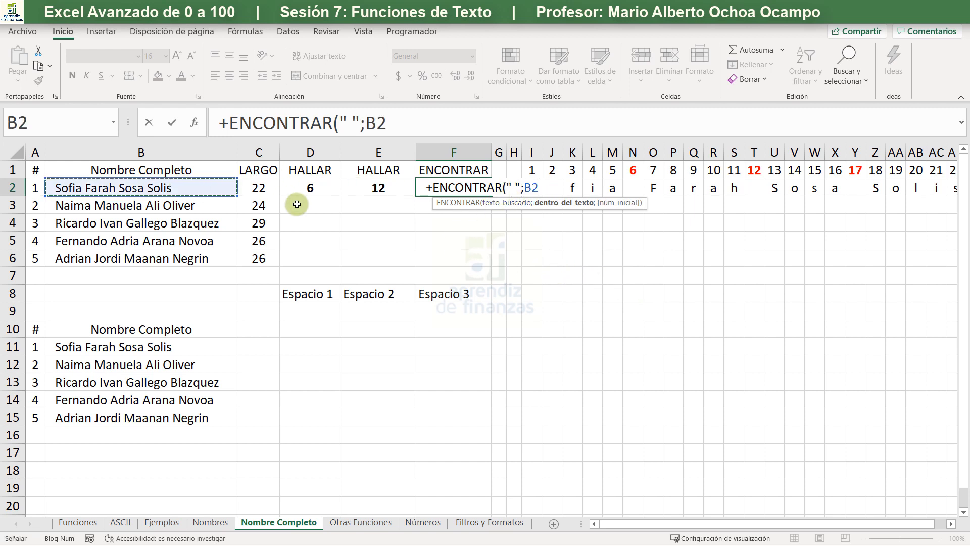
type(";")
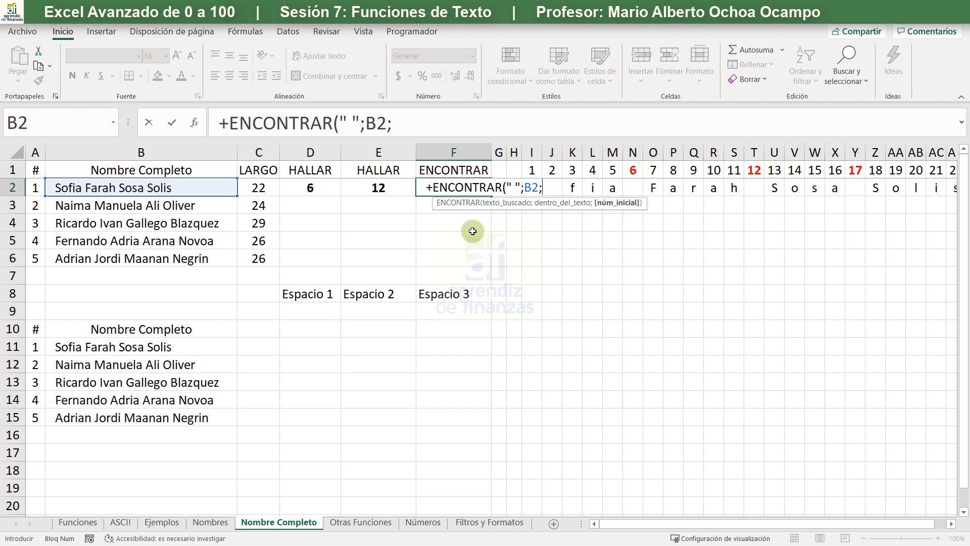
left_click(376, 187)
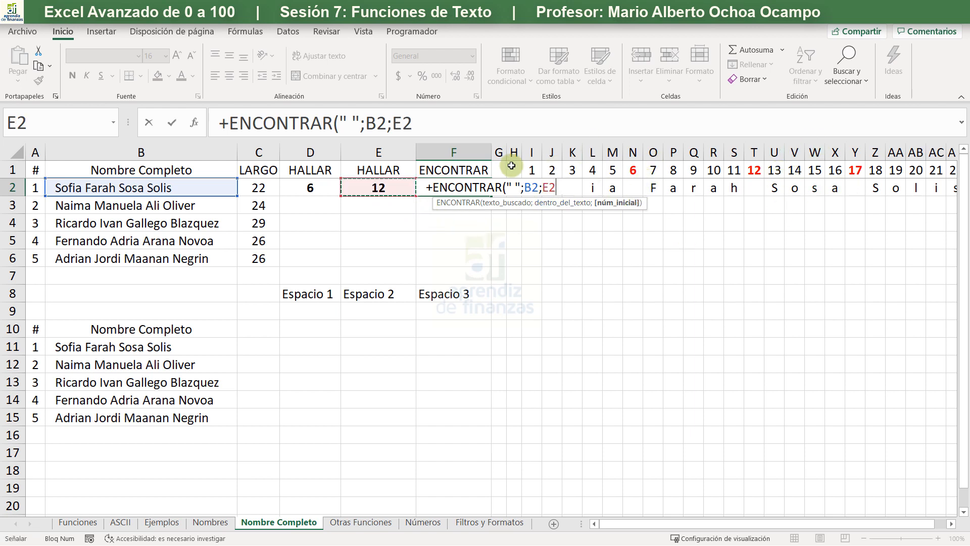
type("+1")
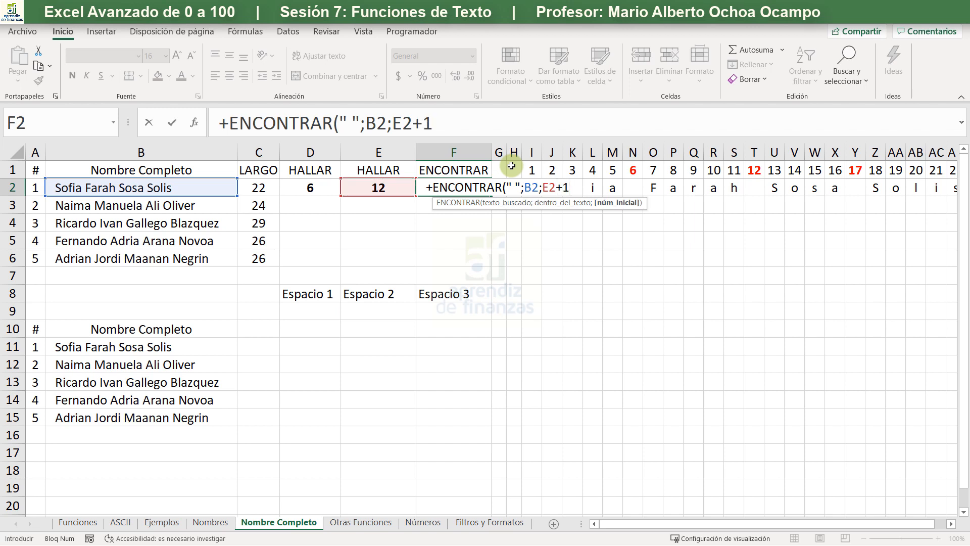
type(")")
key("Return")
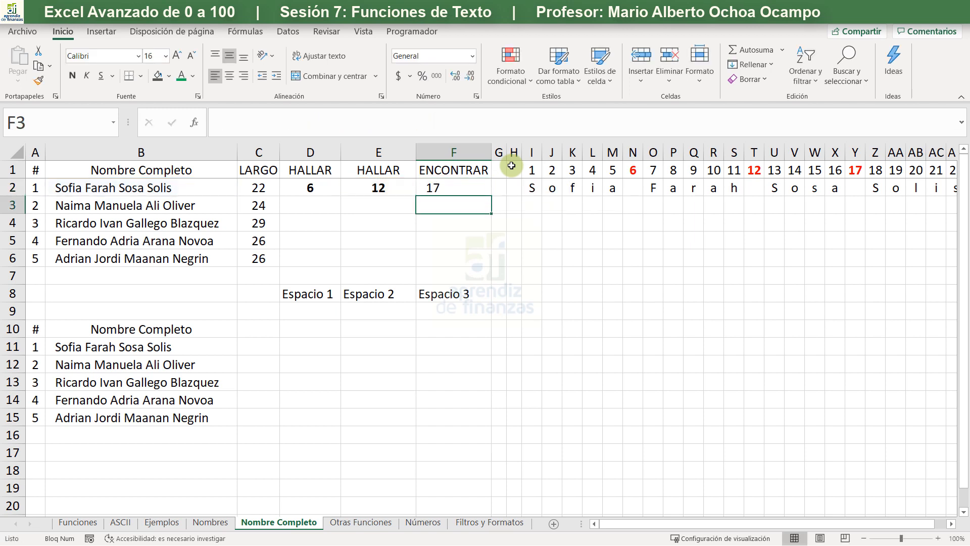
- Copy the formatting of E2 to F2 and fill the D2:F2 formulas down to row 6
left_click(374, 191)
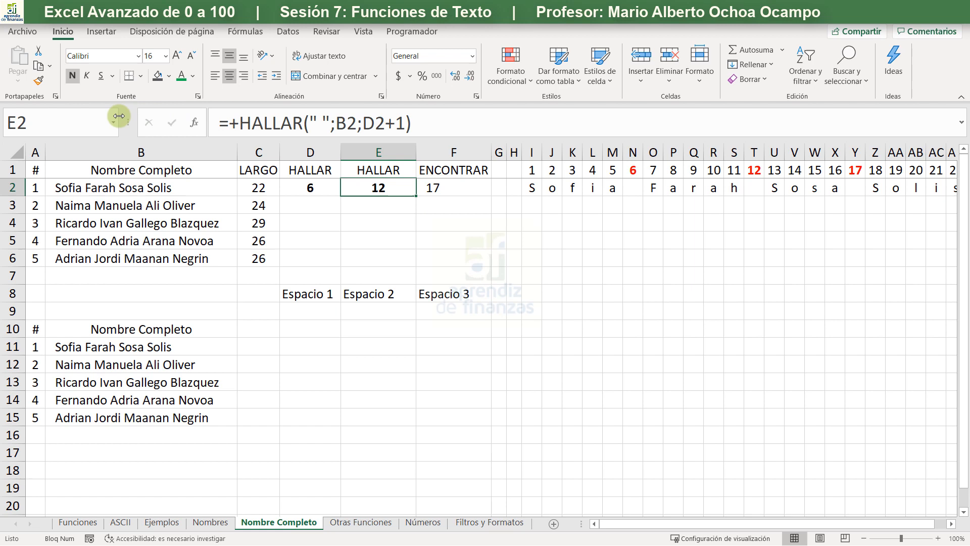
left_click(39, 80)
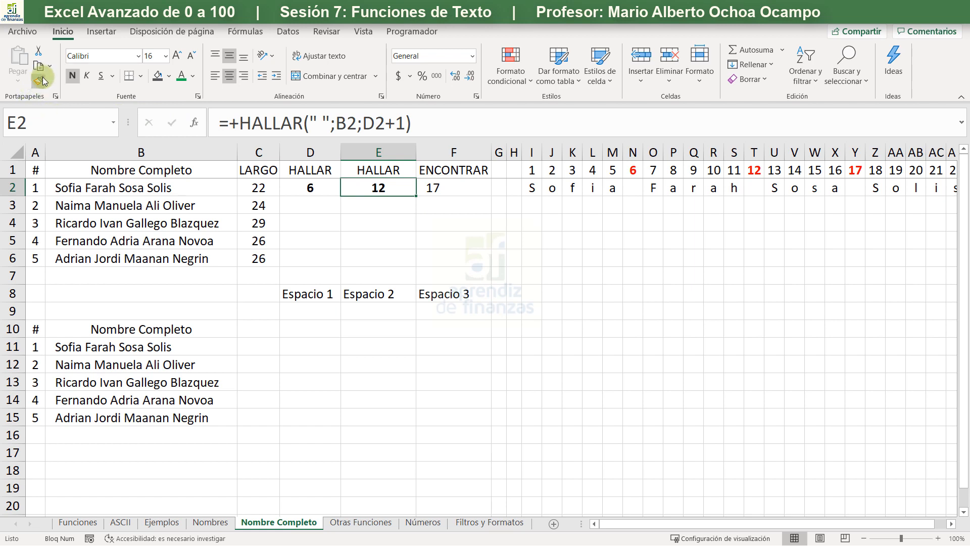
left_click(440, 183)
left_click_drag(303, 189, 488, 191)
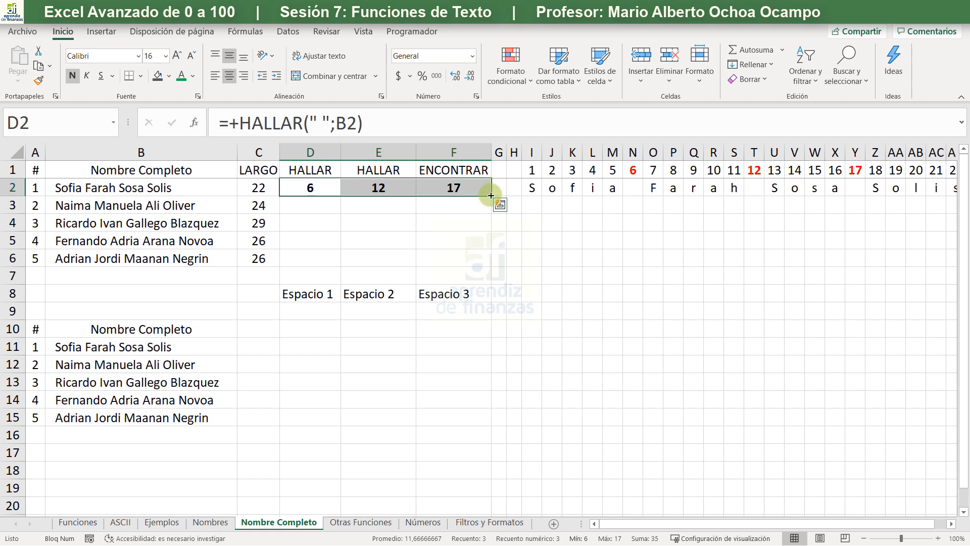
double_click(491, 196)
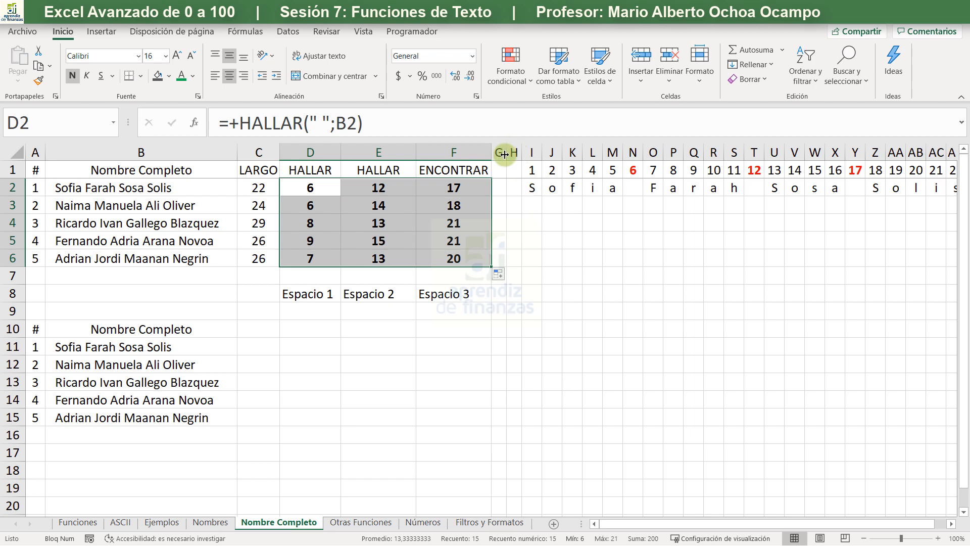
- Copy the formatting of D2 to the LARGO values in C2:C6
left_click_drag(502, 151, 513, 150)
left_click_drag(255, 187, 258, 258)
left_click(300, 181)
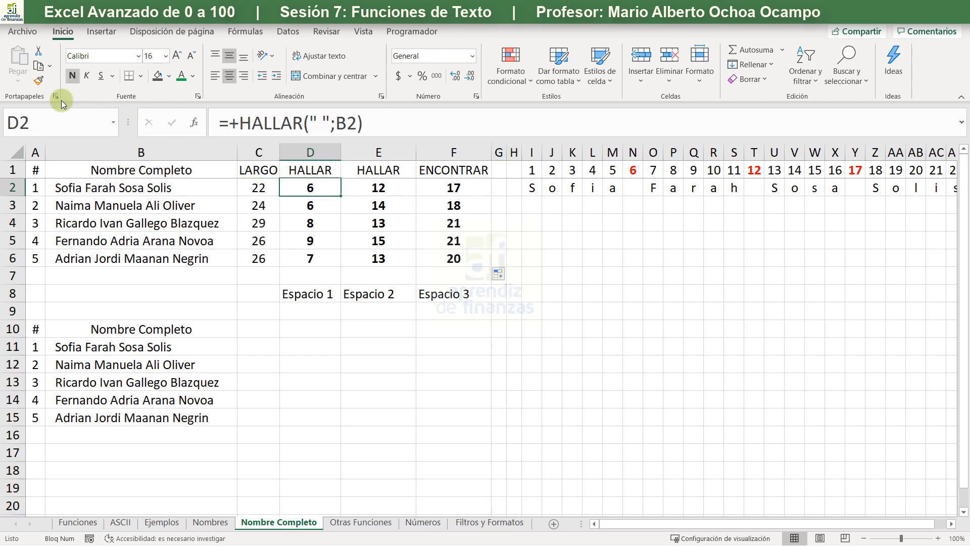
left_click(38, 81)
left_click_drag(257, 188, 254, 265)
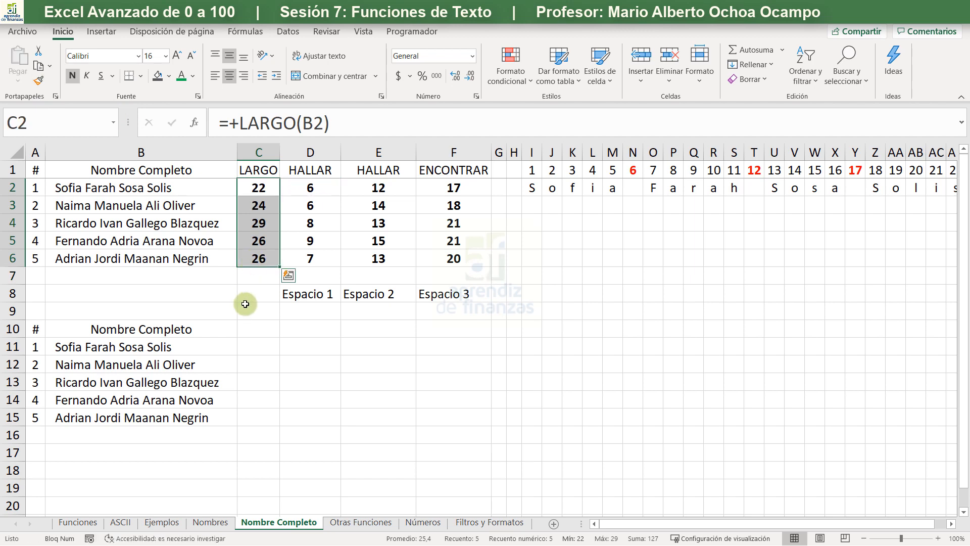
left_click(308, 331)
- Insert four new columns before column G
left_click(498, 152)
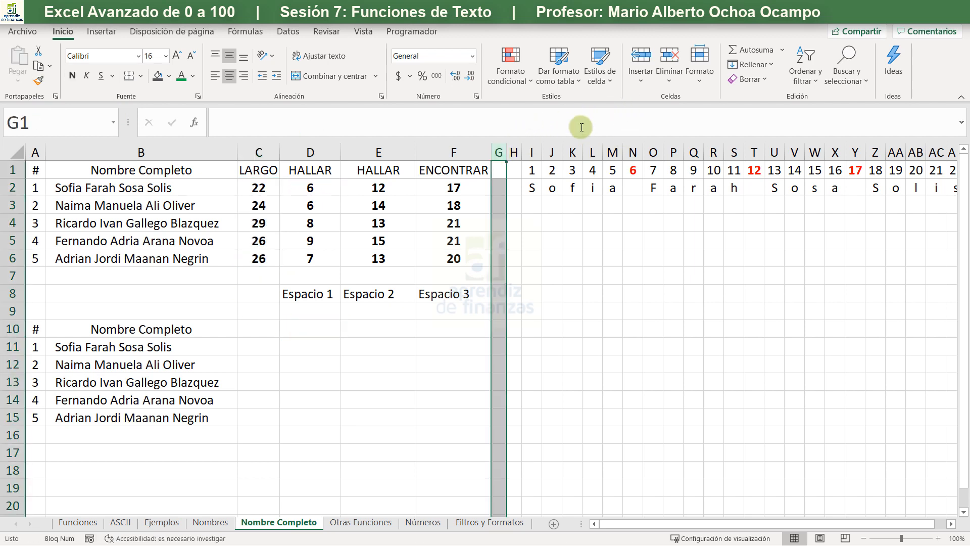
key("ctrl+plus")
key("ctrl+plus")
key("ctrl+plus")
key("ctrl+plus")
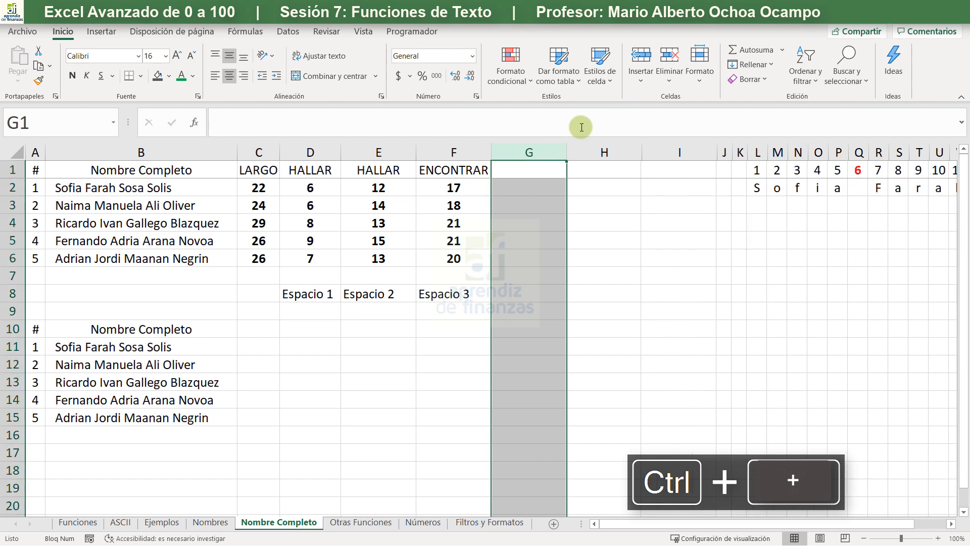
- Enter the headings Primer Nombre in G1 and Segundo Nombre in H1
left_click(515, 167)
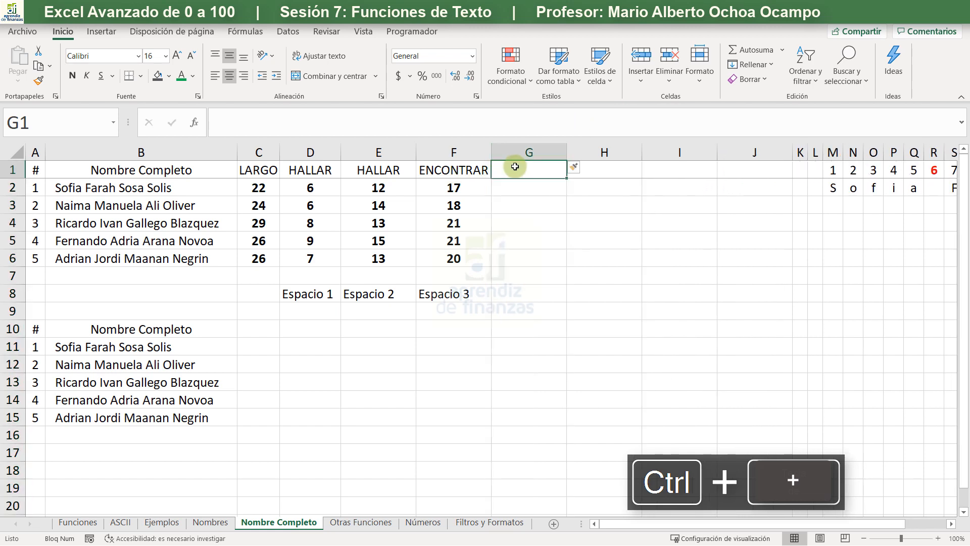
type("Prime")
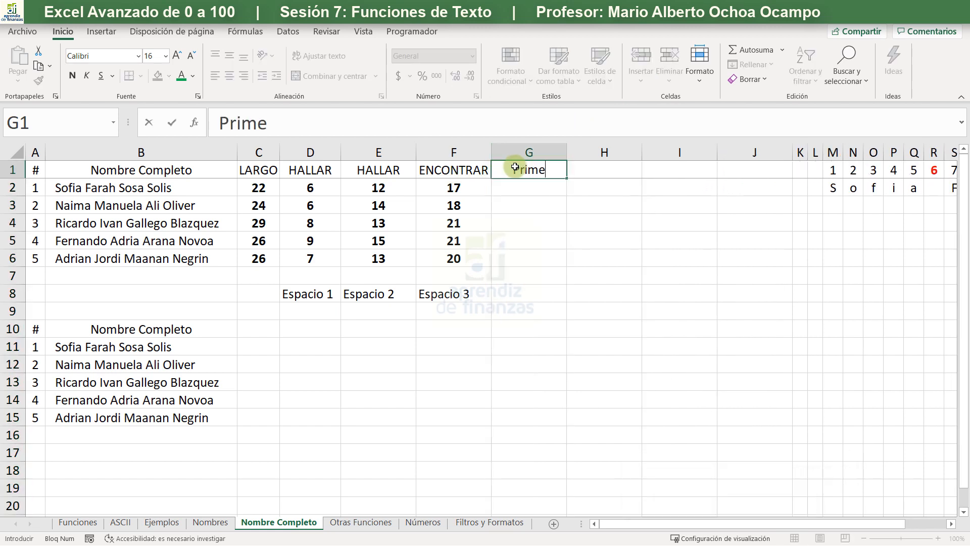
type("r Nombre")
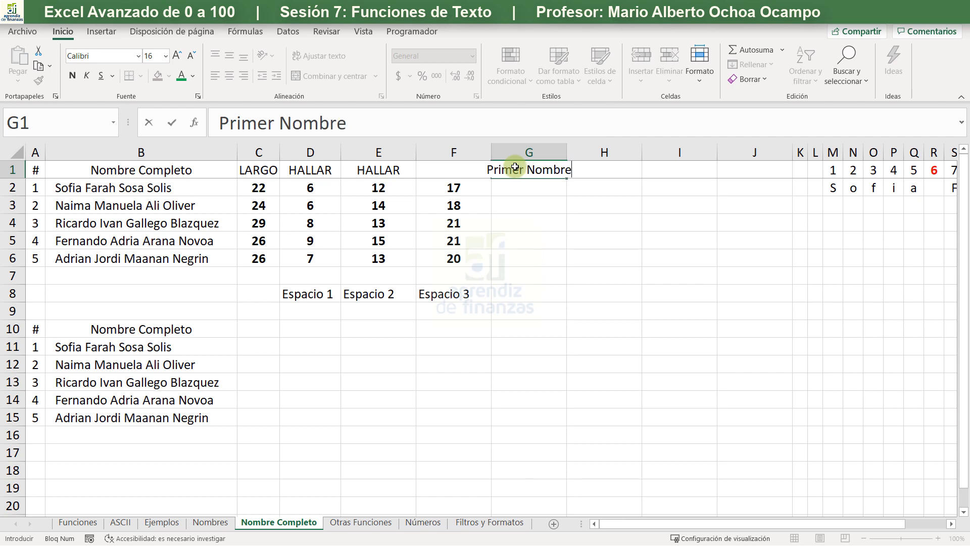
key("Tab")
type("S")
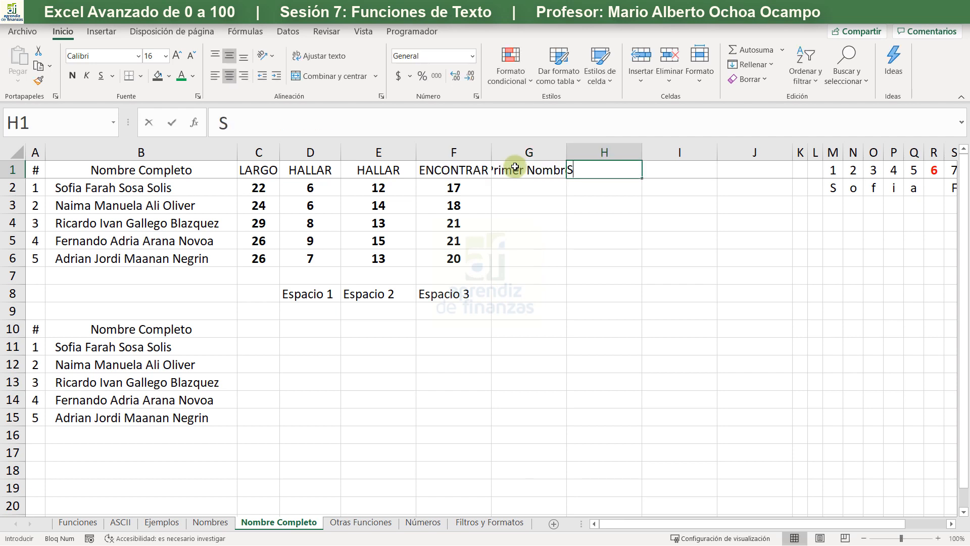
type("egundo Nombre")
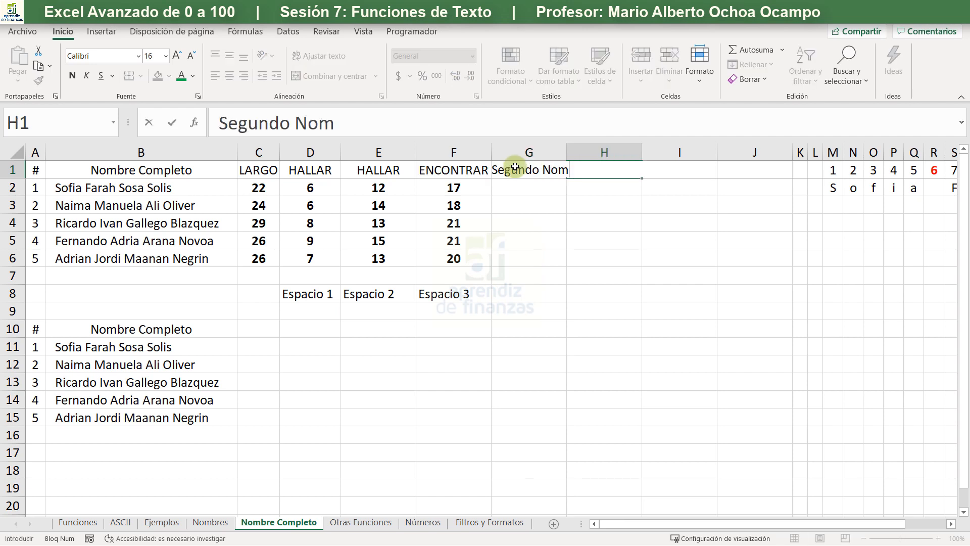
key("Tab")
- Enter the headings Primer Apellido in I1 and Segundo Apellido in J1
type("Pri")
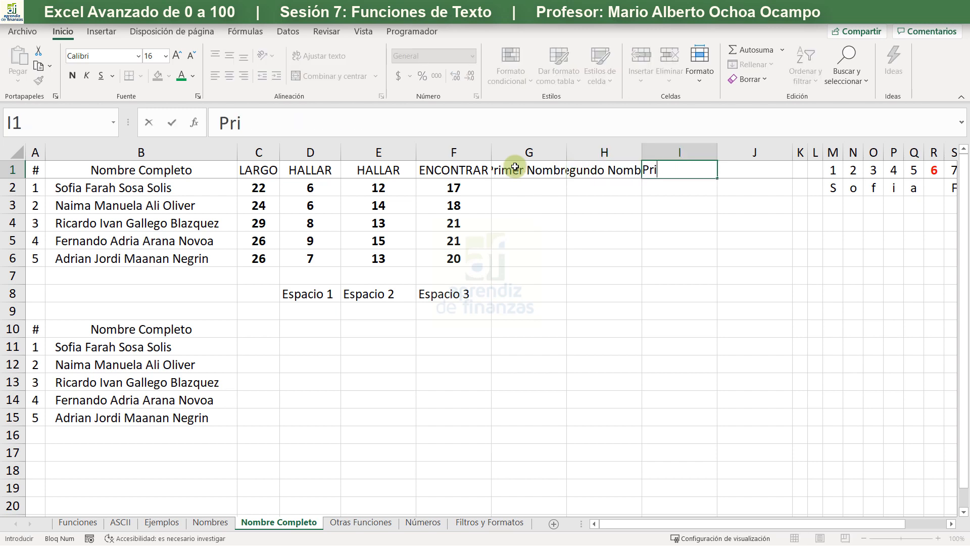
type("mer Apell")
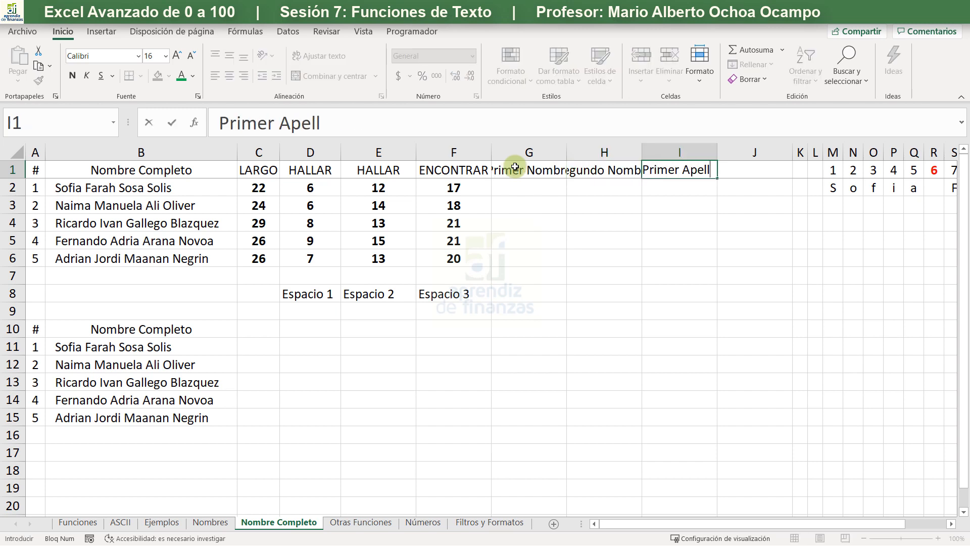
type("ido")
key("Tab")
type("V")
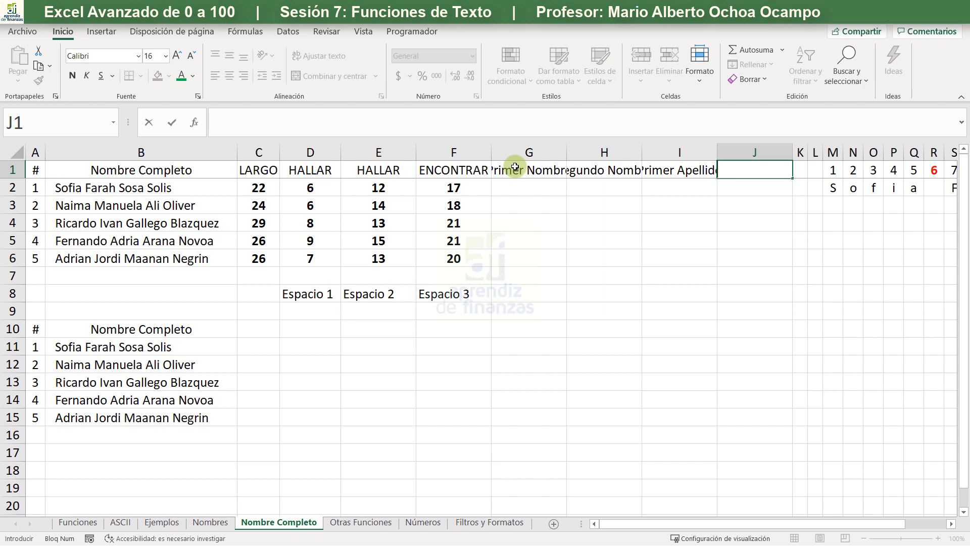
type("egundo Ap")
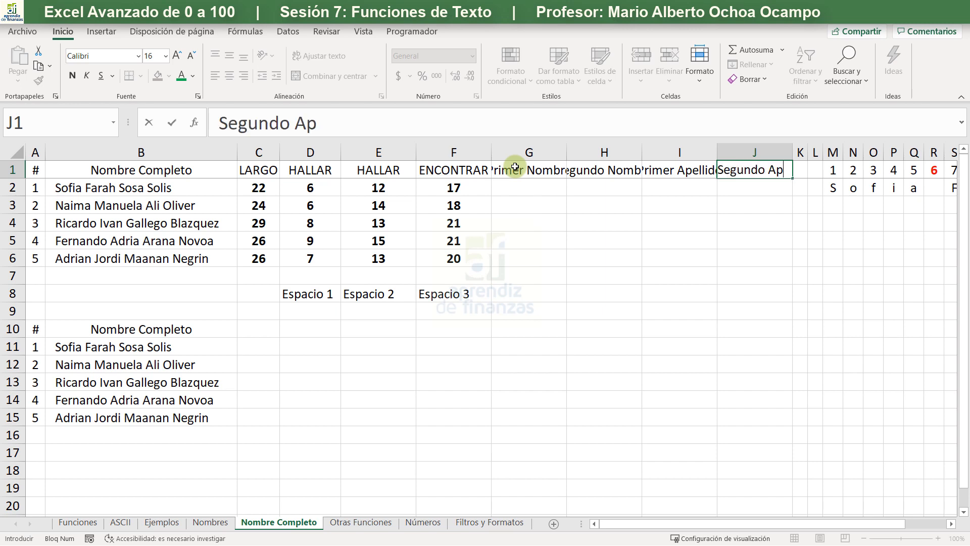
type("ellido")
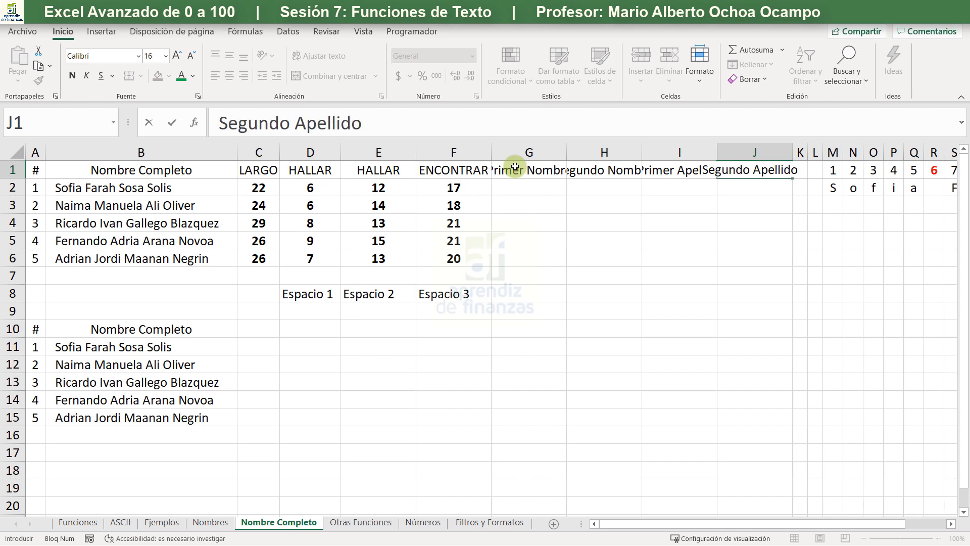
left_click(535, 238)
- Fit the widths of columns G to J to their headings
left_click_drag(529, 152, 760, 139)
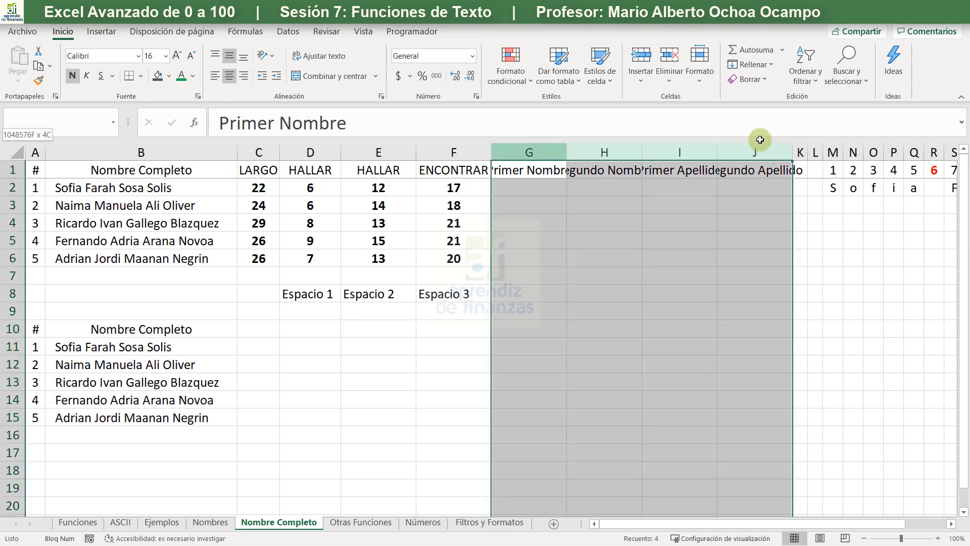
double_click(717, 152)
left_click(675, 245)
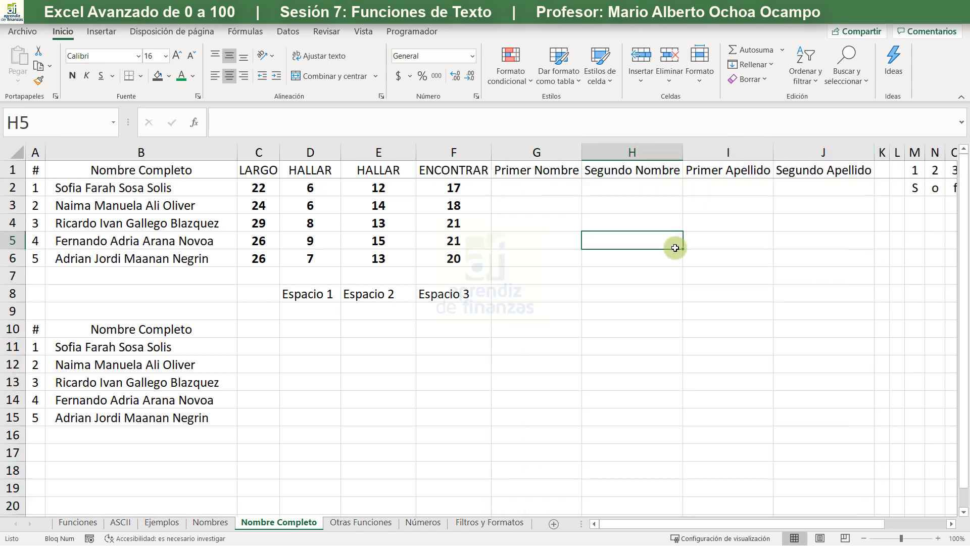
left_click(537, 207)
left_click(535, 192)
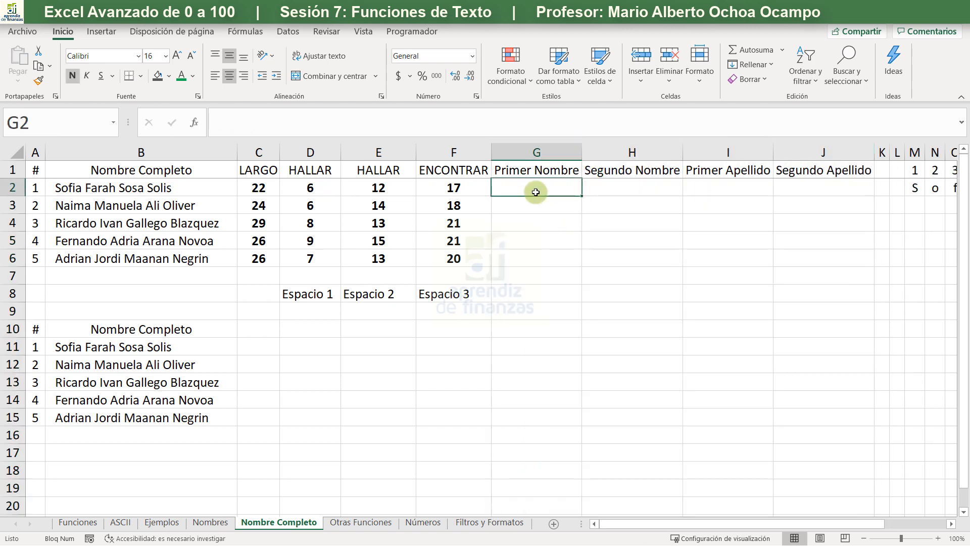
left_click(127, 173)
left_click(146, 194)
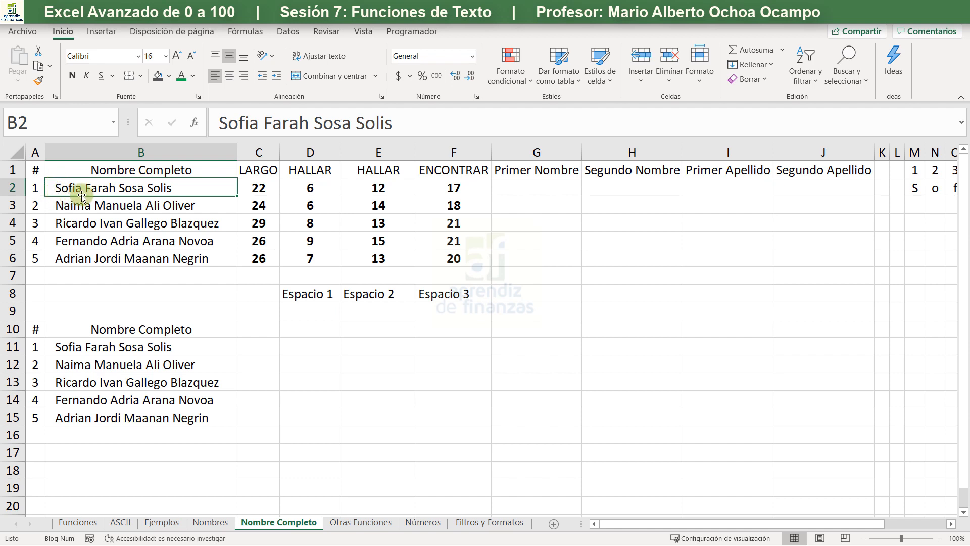
- Enter the label IZQUIERDA in G7 below the Primer Nombre column and center it
left_click(531, 186)
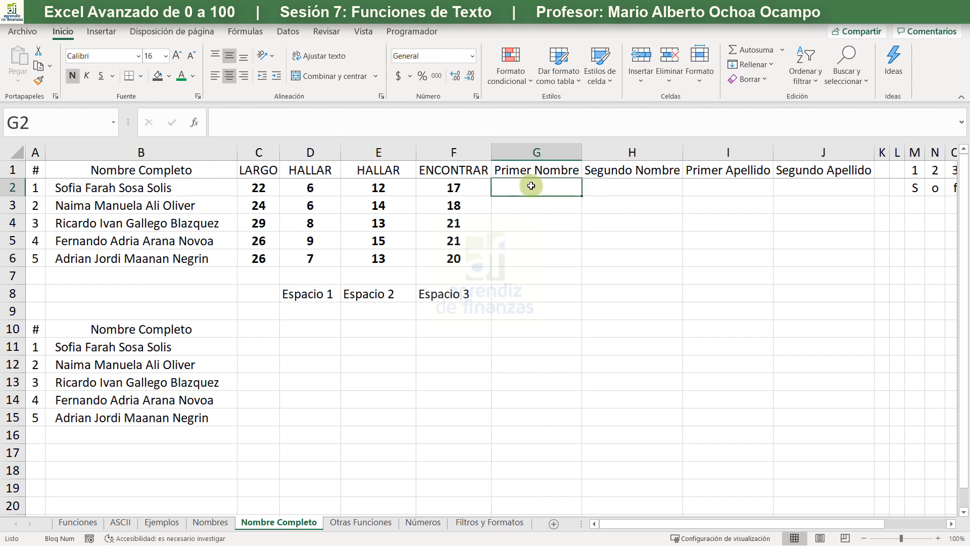
key("Down")
key("Down")
key("Down")
key("Down")
key("Down")
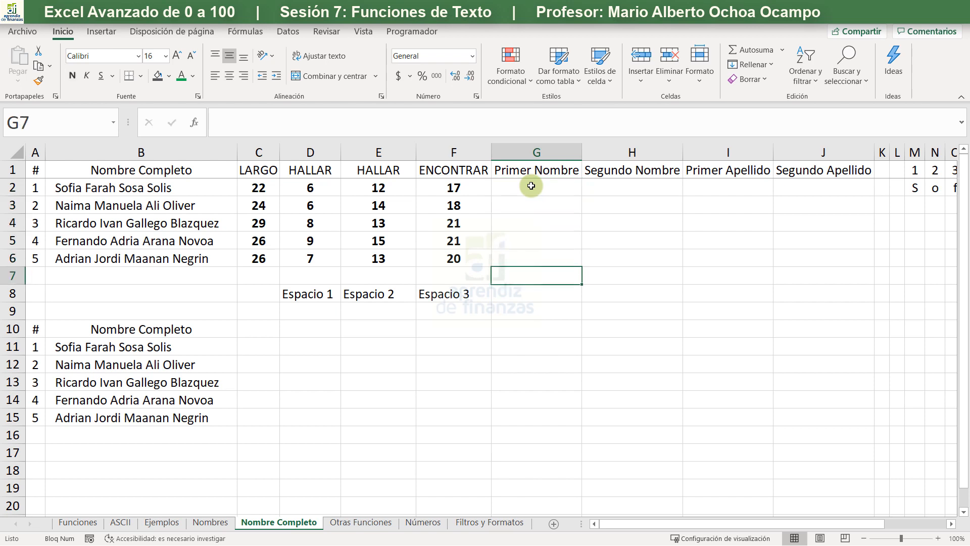
key("Caps_Lock")
type("IX")
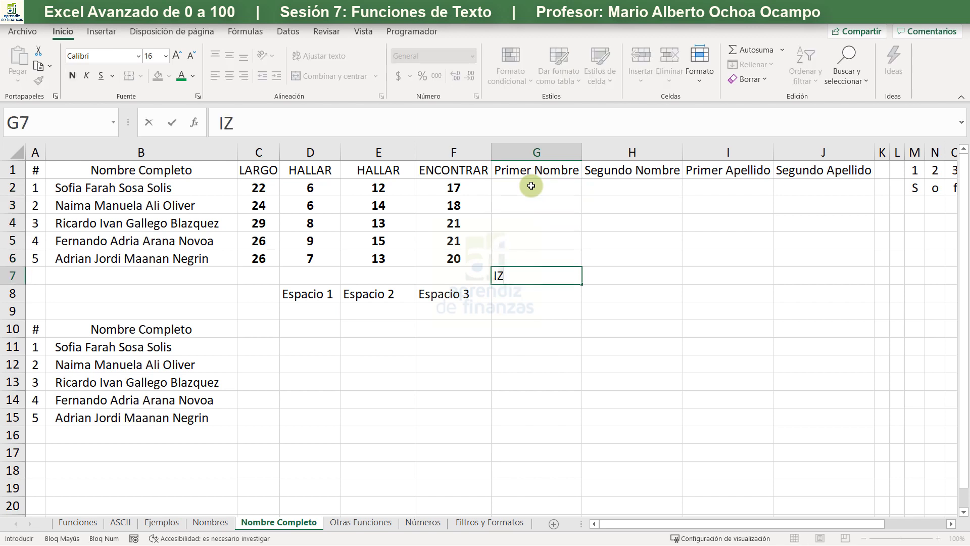
type("QUIERDA")
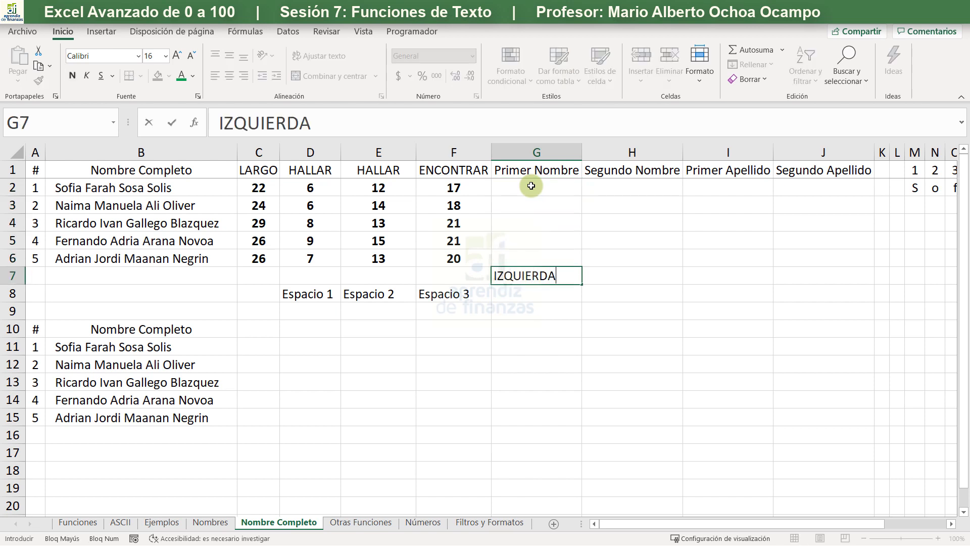
key("Return")
left_click(521, 270)
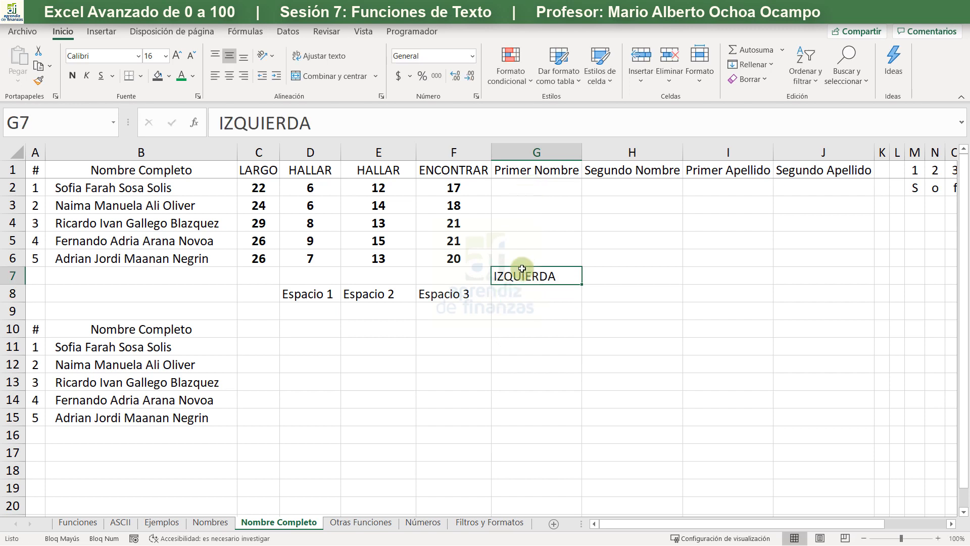
left_click(235, 76)
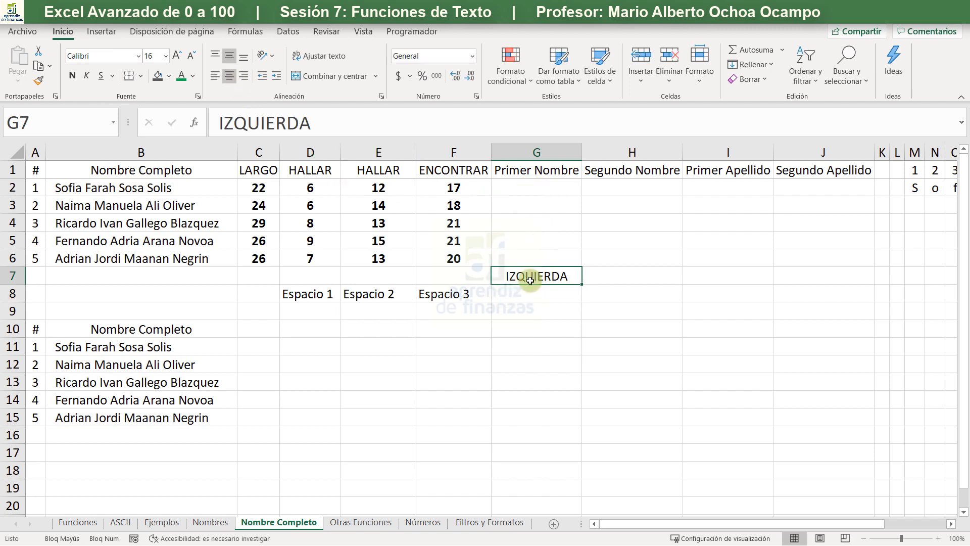
- Enter the formula +IZQUIERDA(B2;D2) in G2 to extract the first name from the full name
left_click(542, 186)
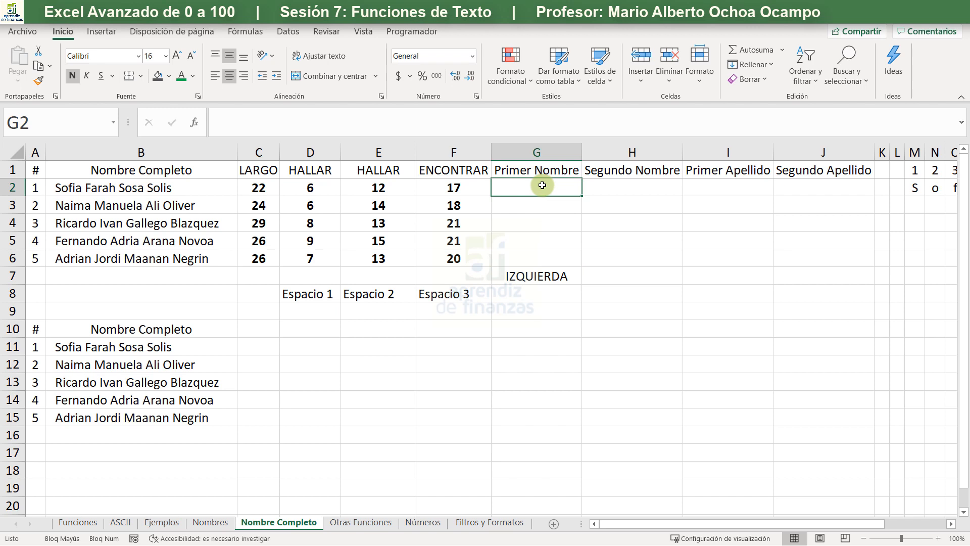
type("+")
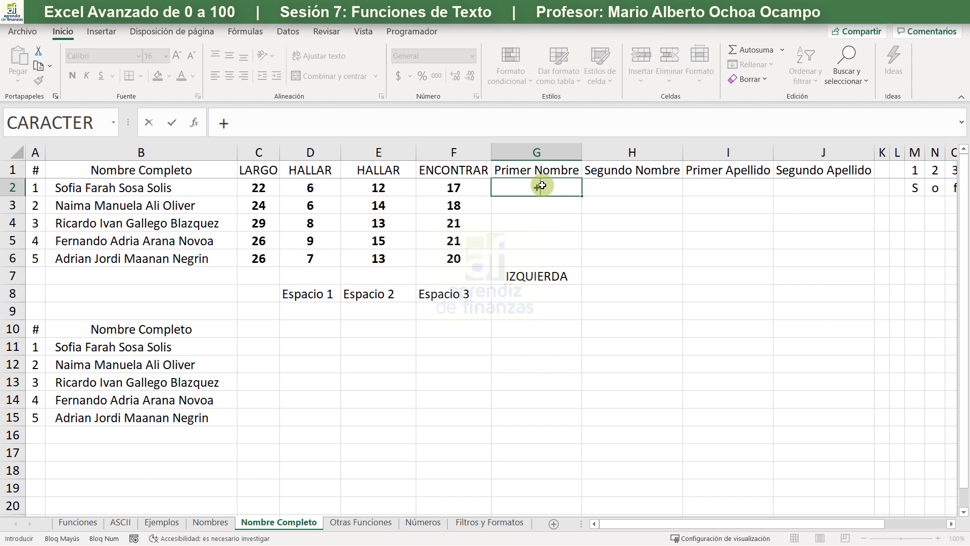
type("IZ")
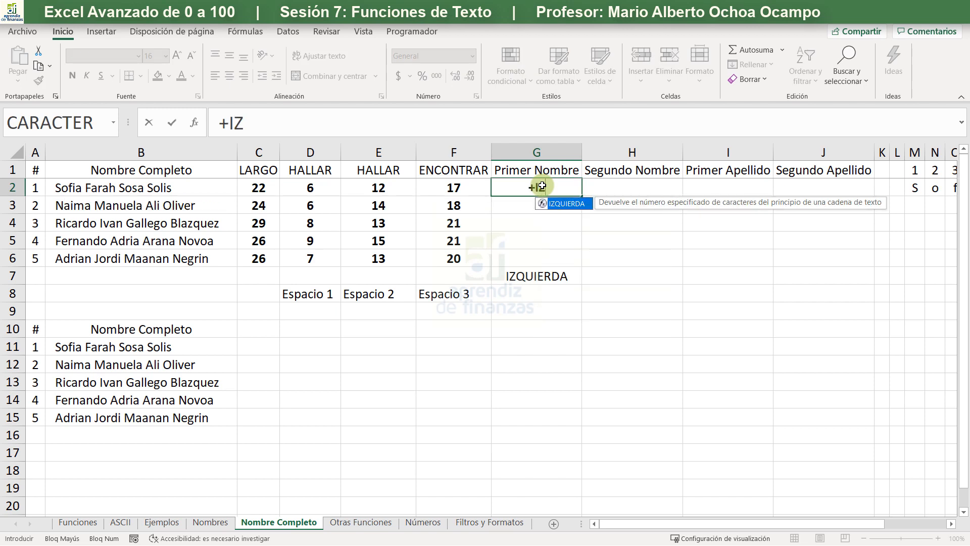
key("Tab")
key("Left")
key("Left")
key("Left")
key("Left")
key("Left")
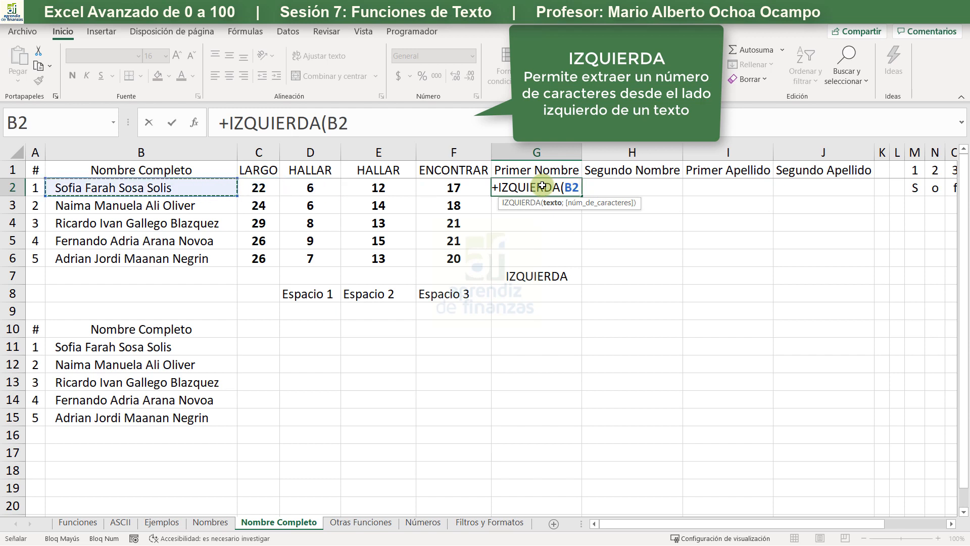
type(";")
key("Left")
key("Left")
key("Left")
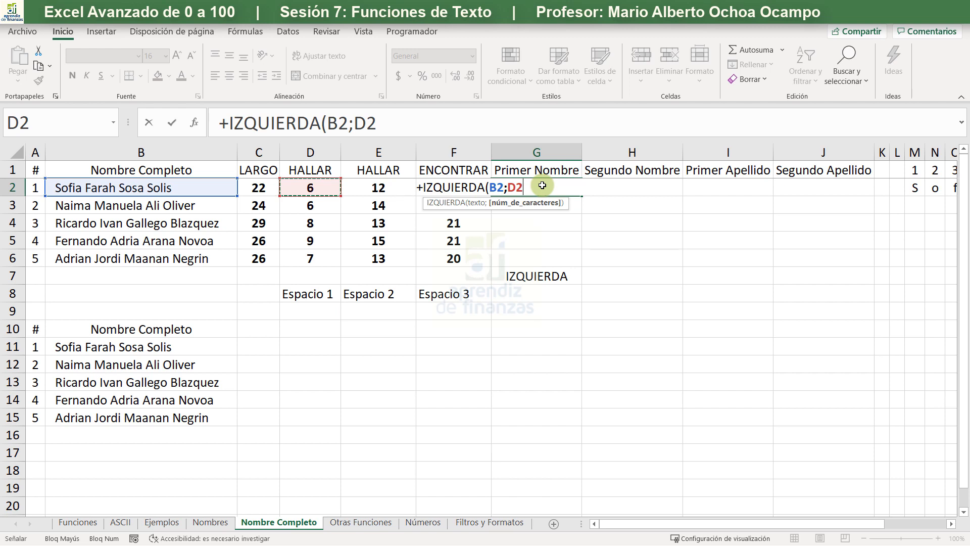
type(")")
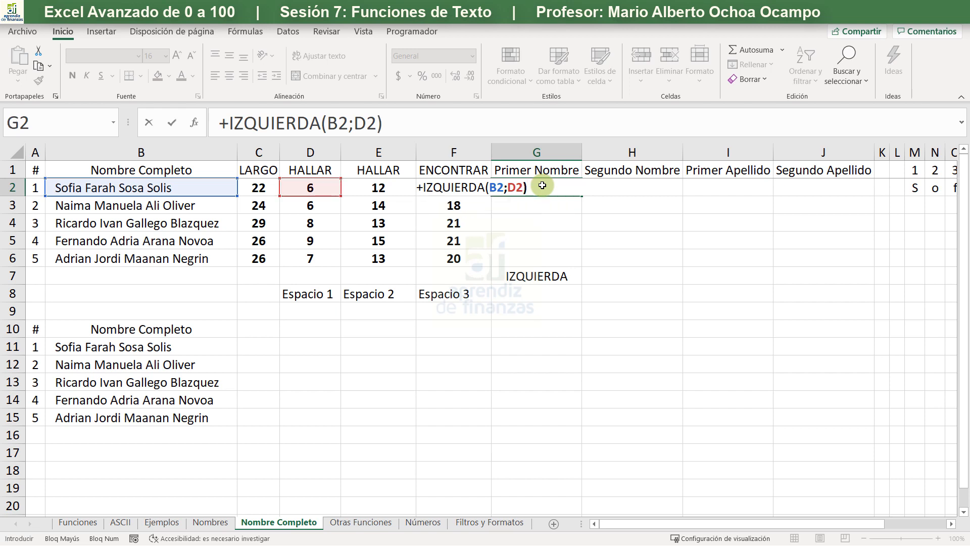
key("Return")
left_click(542, 185)
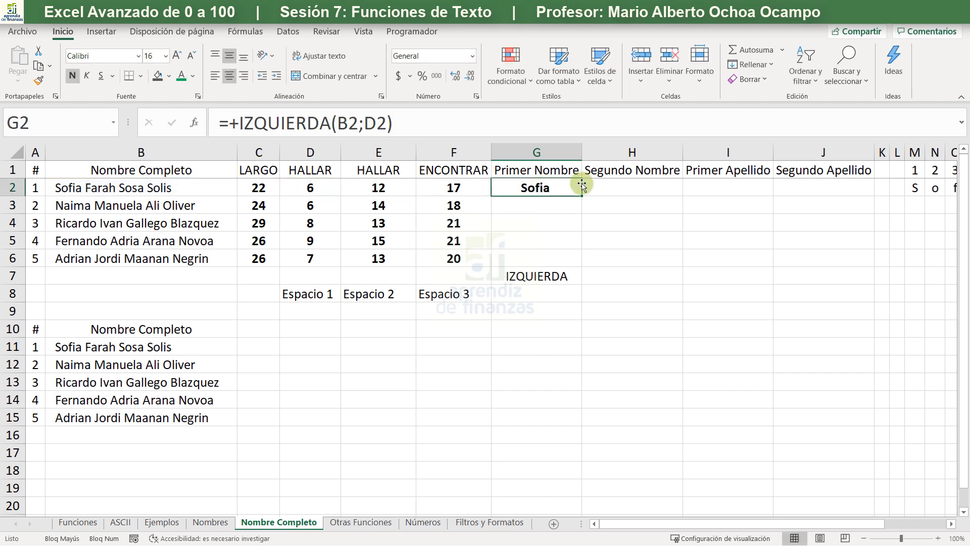
- Remove the bold from G2, copy its formula down to G6 and left-align the extracted first names
key("ctrl+n")
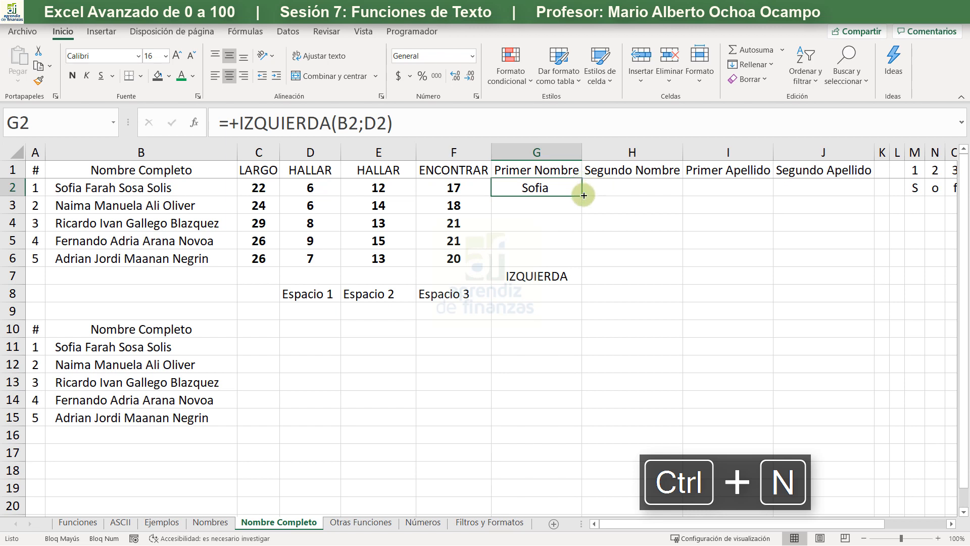
left_click(579, 200)
left_click(575, 188)
left_click_drag(582, 195, 566, 265)
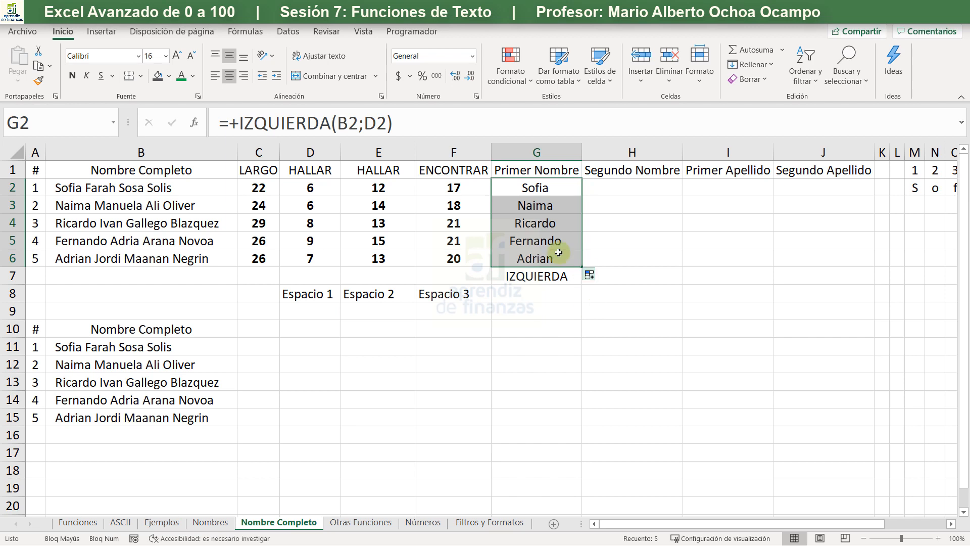
left_click(215, 80)
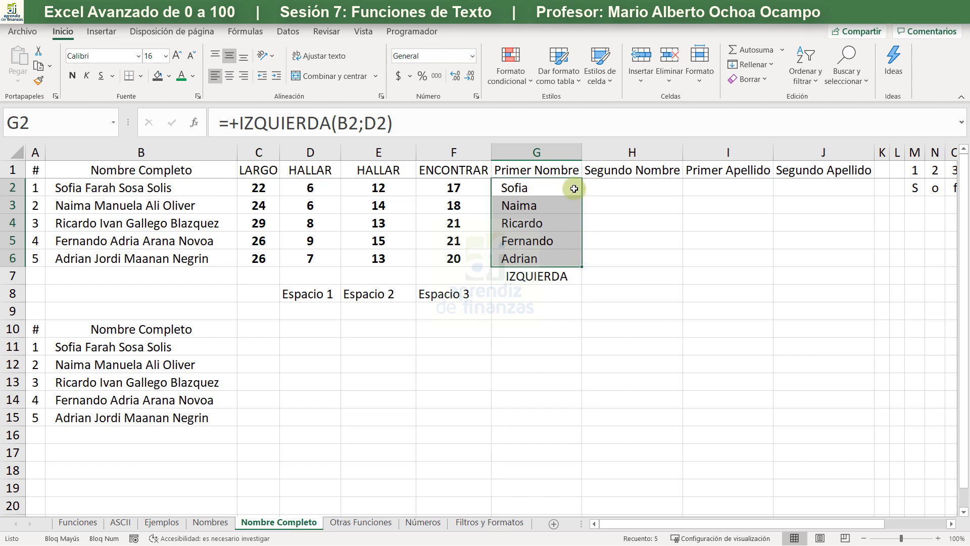
- Enter the formula +LARGO(G2) in H2 to count the characters of the extracted first name
left_click(654, 181)
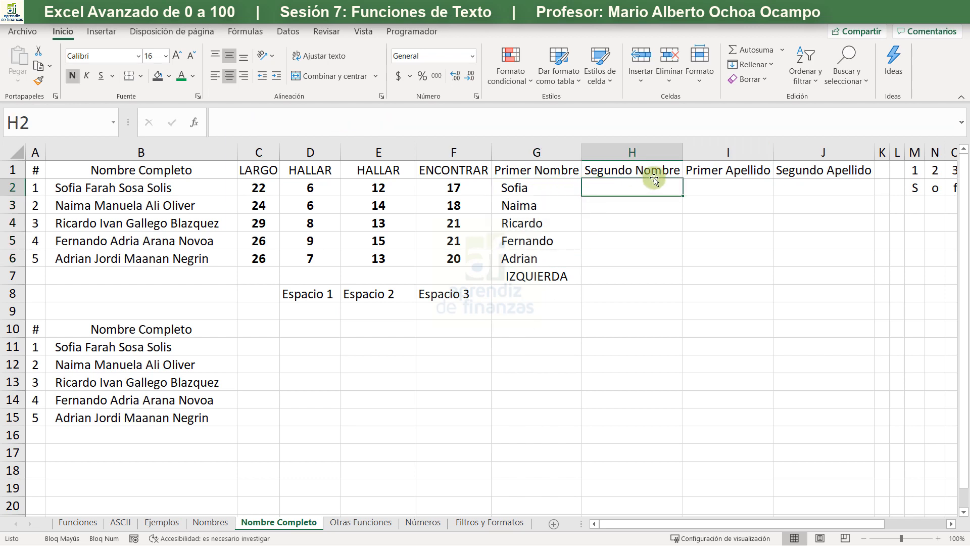
type("+LAR")
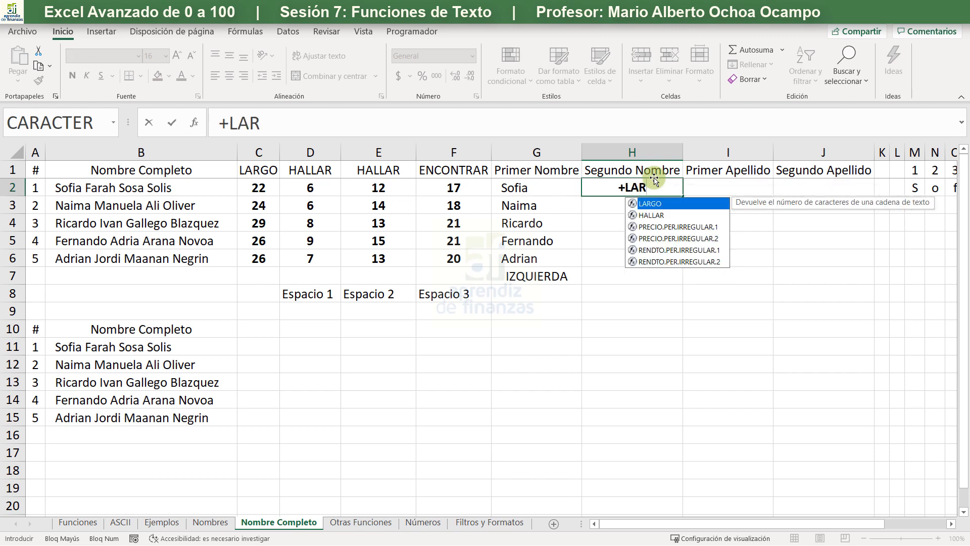
key("Tab")
key("Left")
type(")")
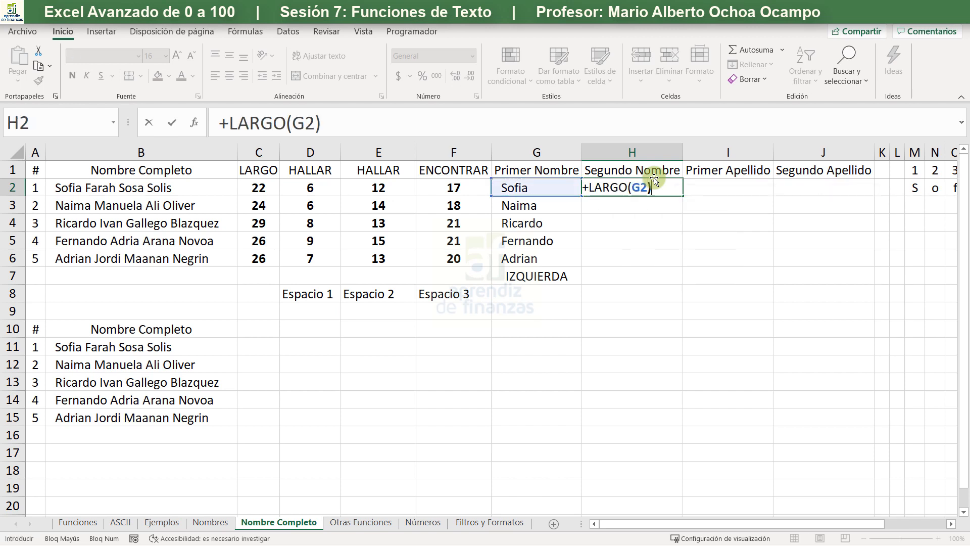
key("Return")
left_click(642, 188)
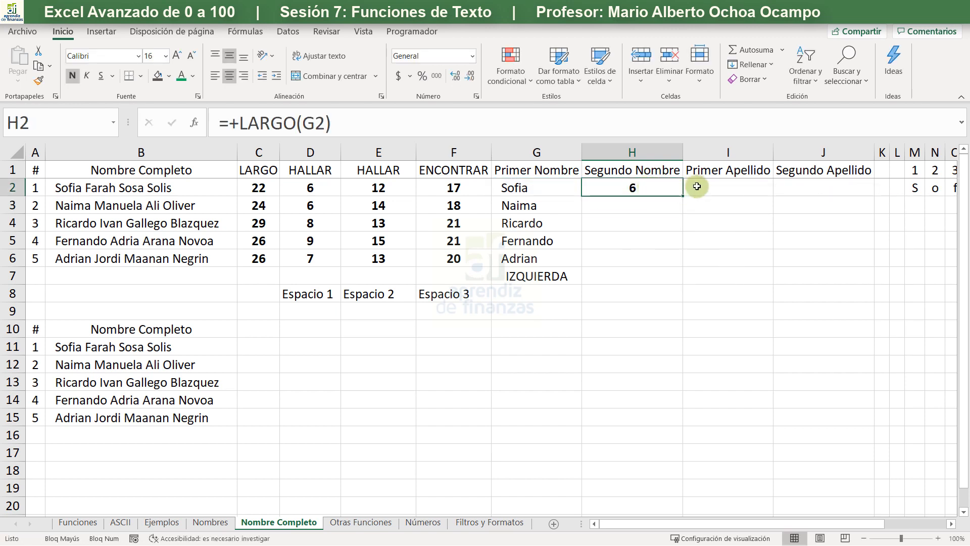
- Move the headings in H1:J1 one column over to I1:K1 and fit the width of column H to its contents
left_click_drag(678, 169, 793, 174)
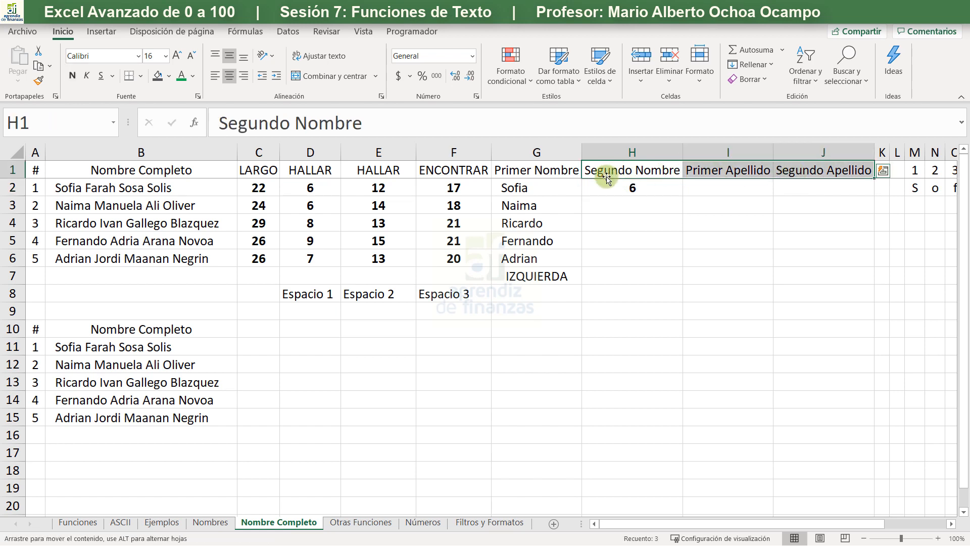
left_click_drag(607, 176, 698, 167)
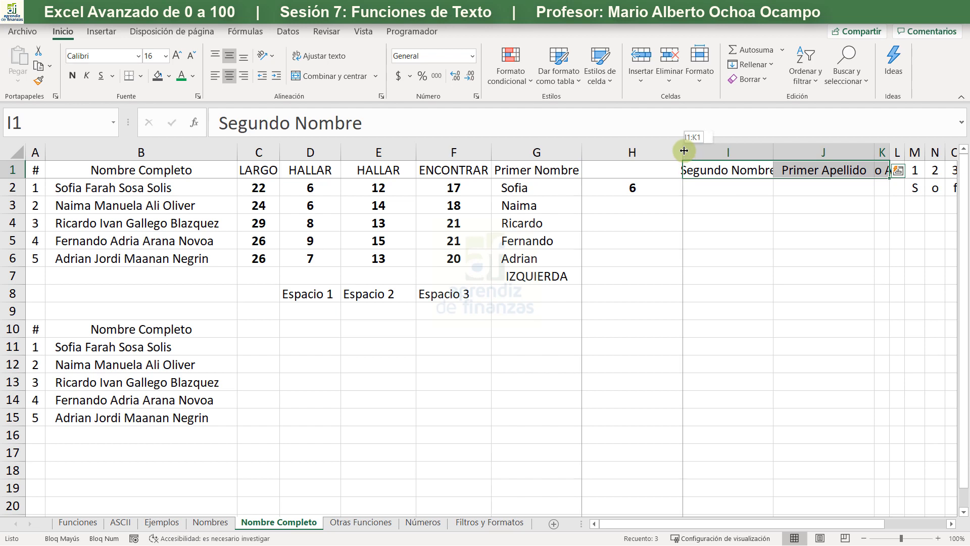
double_click(683, 151)
- Fill the LARGO formula from H2 down to H6
left_click(637, 216)
left_click(589, 189)
double_click(594, 196)
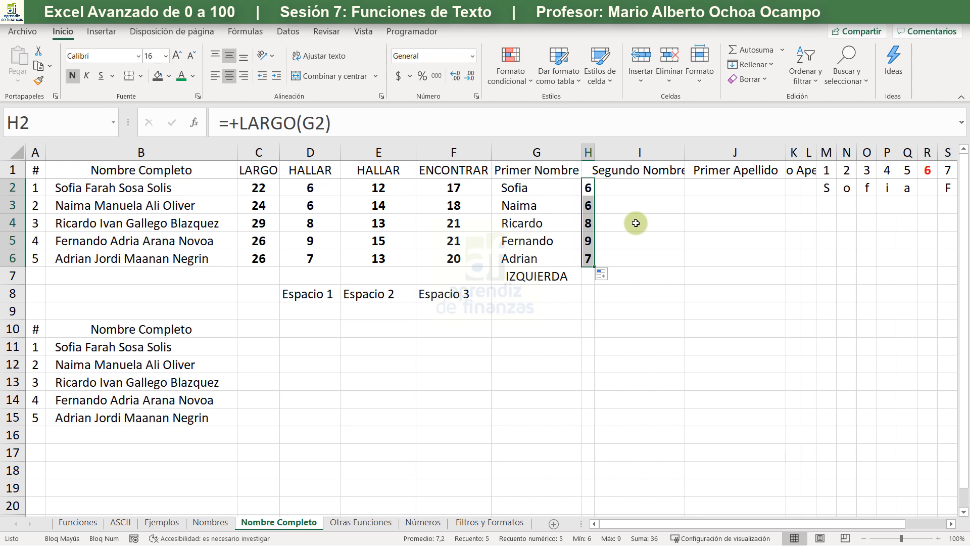
left_click(556, 189)
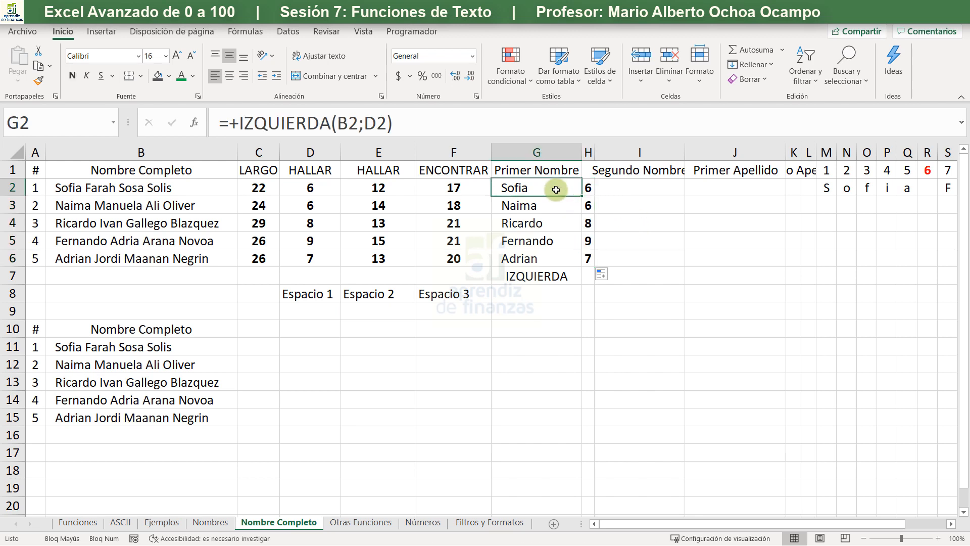
left_click(387, 124)
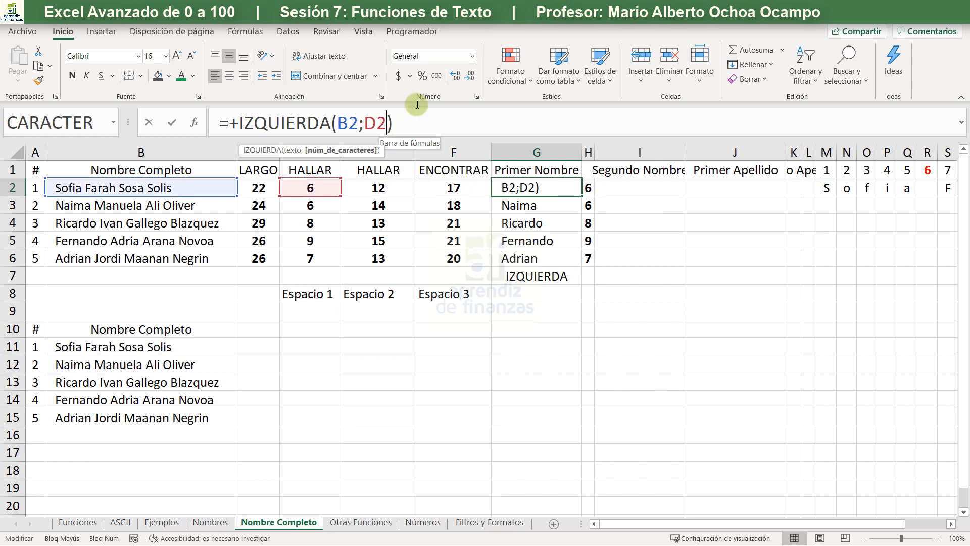
type("-1")
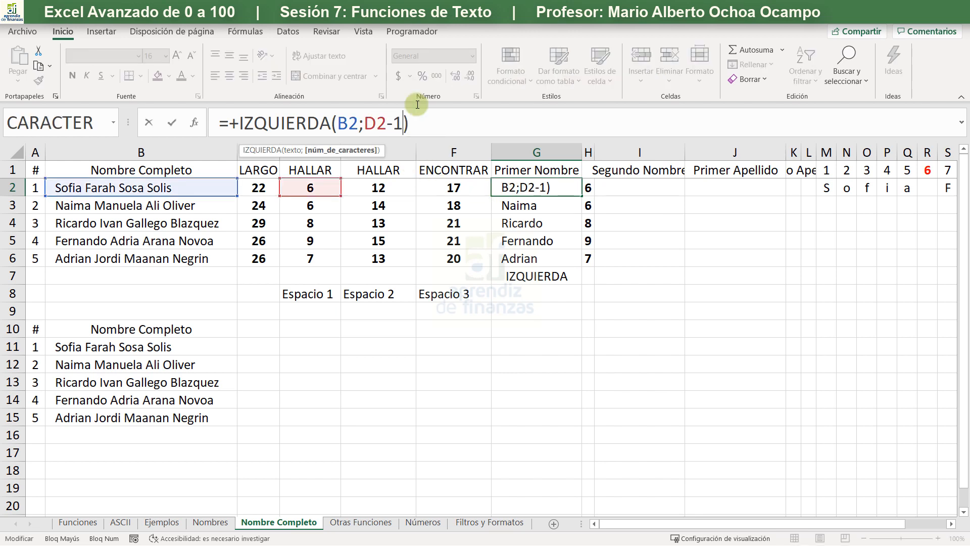
key("Escape")
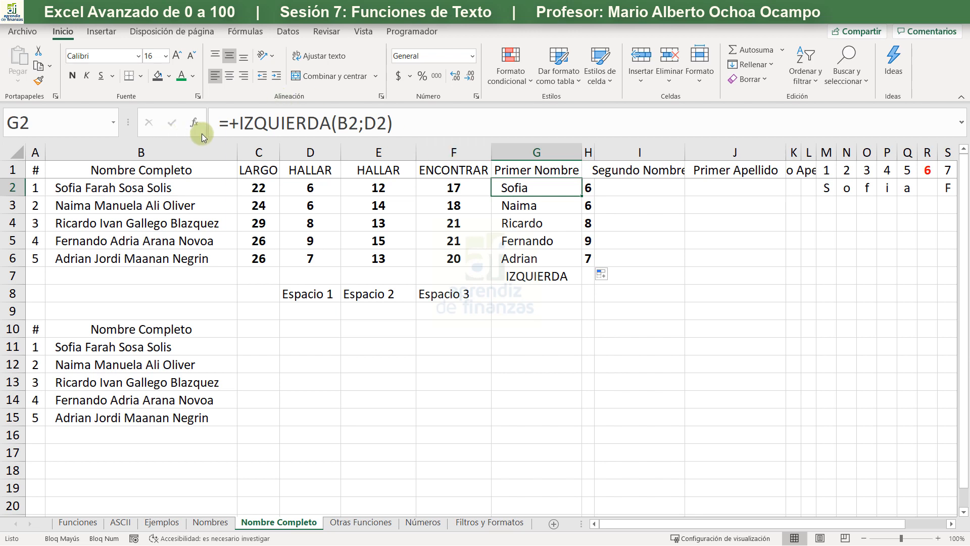
- Wrap the G2 formula in ESPACIOS so it reads =+ESPACIOS(IZQUIERDA(B2;D2)), removing the trailing space
left_click(239, 123)
type("ESP")
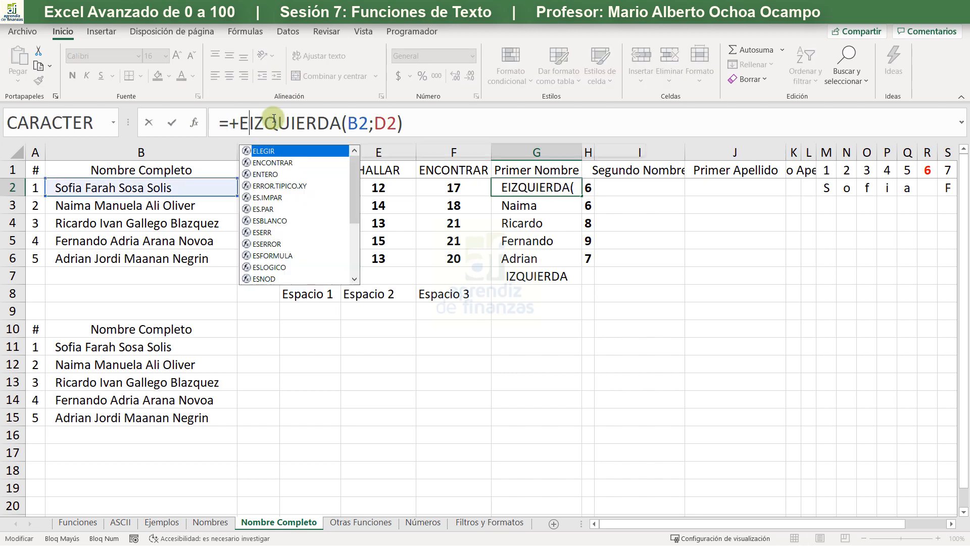
key("Tab")
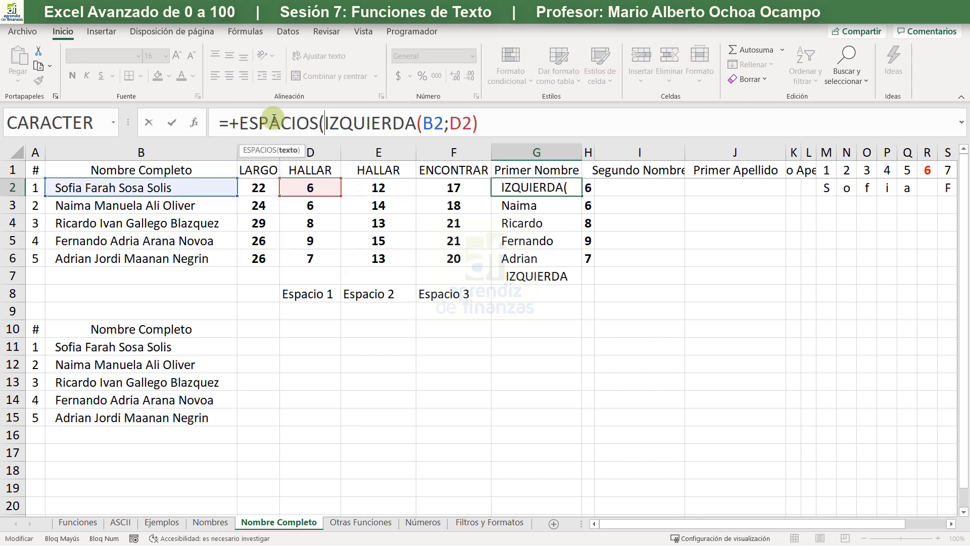
left_click(488, 115)
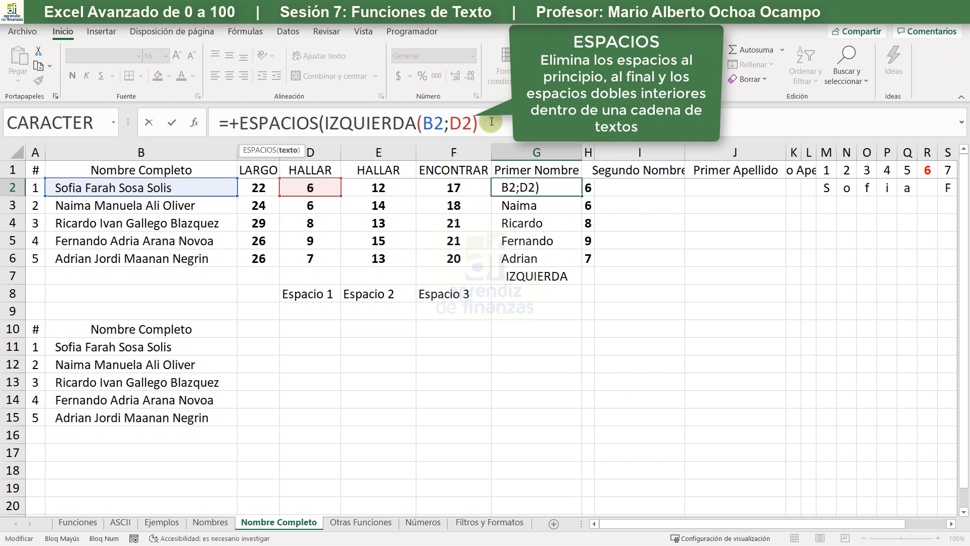
type(")")
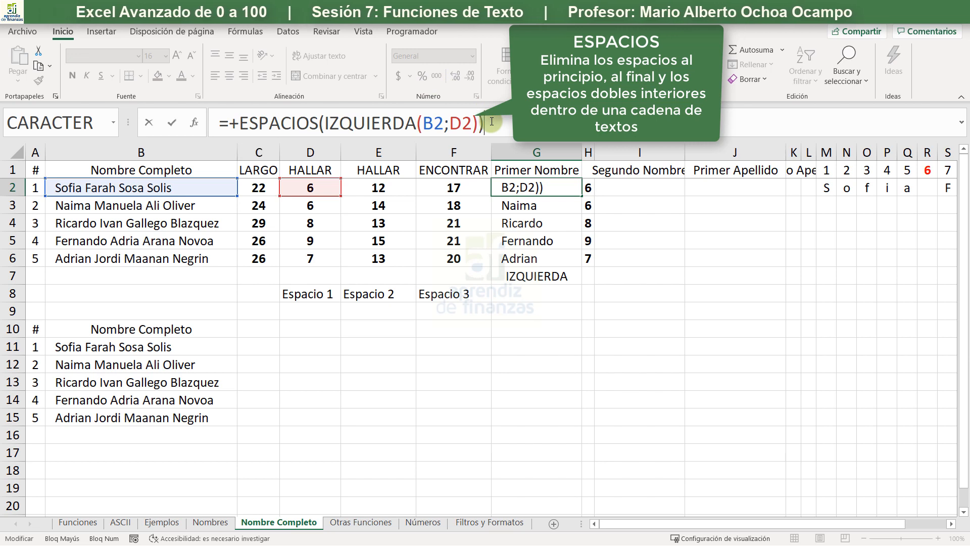
key("Return")
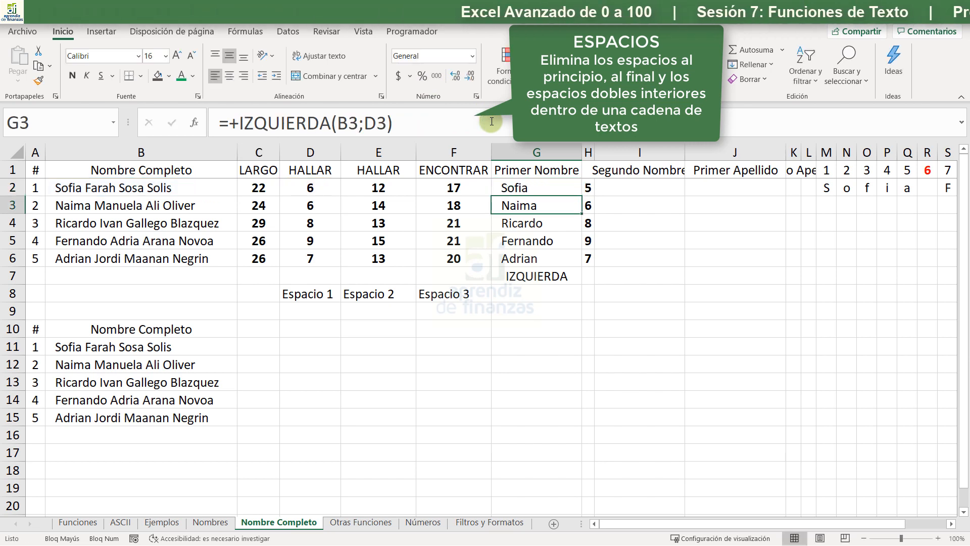
- Fill the ESPACIOS formula from G2 down to G6 and check the character counts in H2:H6
left_click(517, 188)
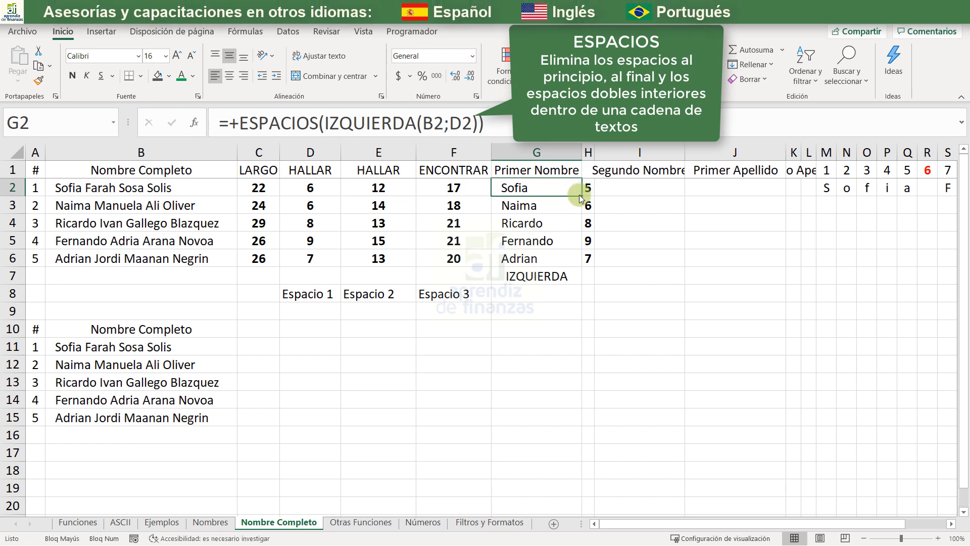
left_click_drag(582, 195, 574, 259)
left_click(604, 309)
left_click(555, 217)
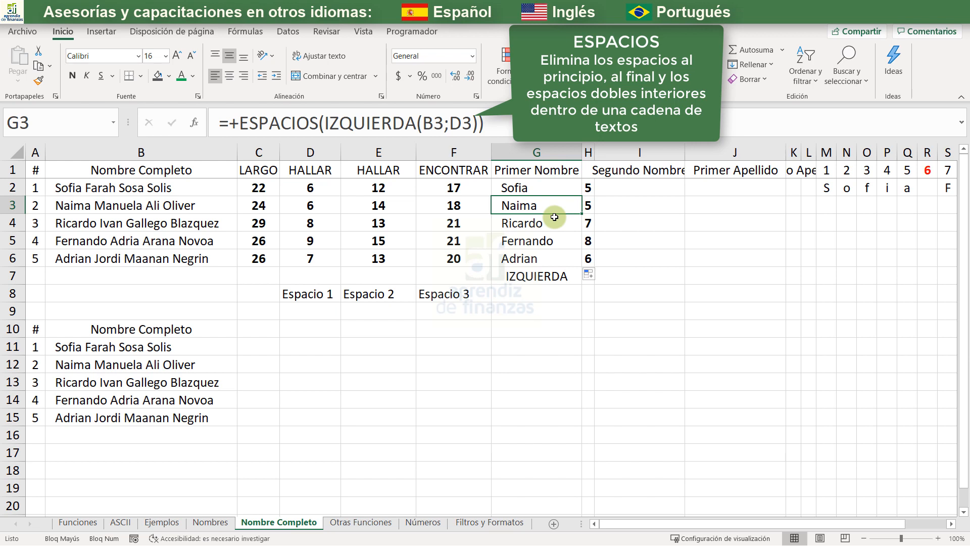
left_click(566, 242)
left_click(559, 218)
left_click_drag(586, 187, 586, 256)
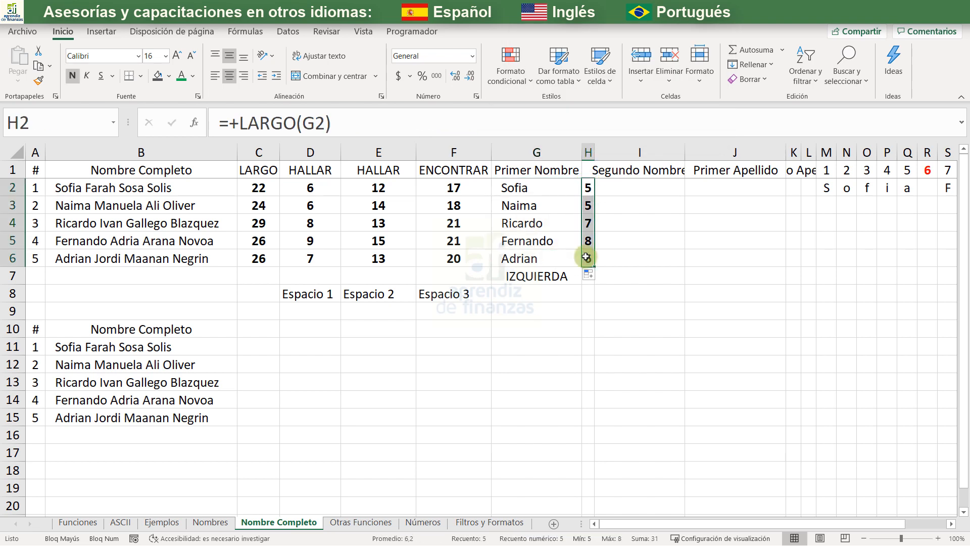
- Fit the widths of columns I and K to the Segundo Nombre and Segundo Apellido headings
double_click(684, 152)
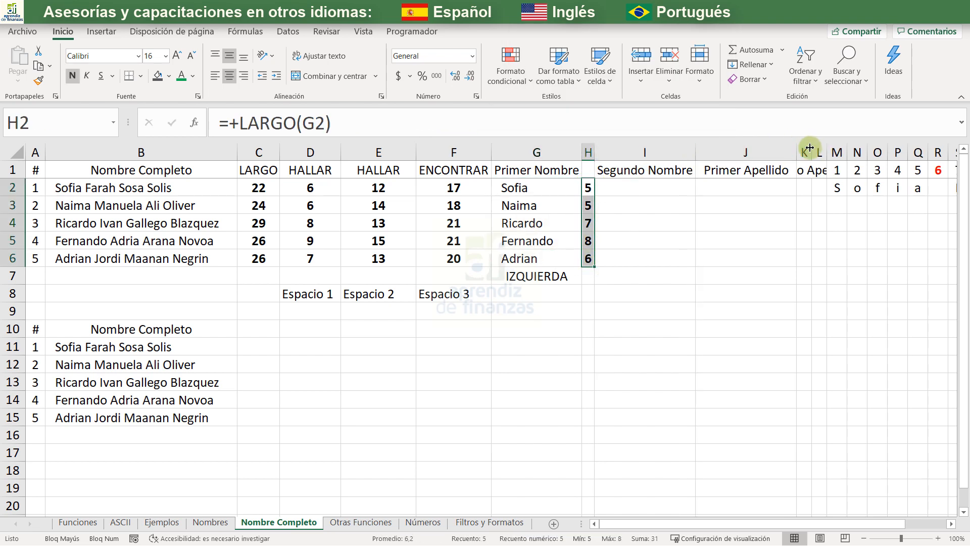
double_click(811, 152)
left_click(823, 188)
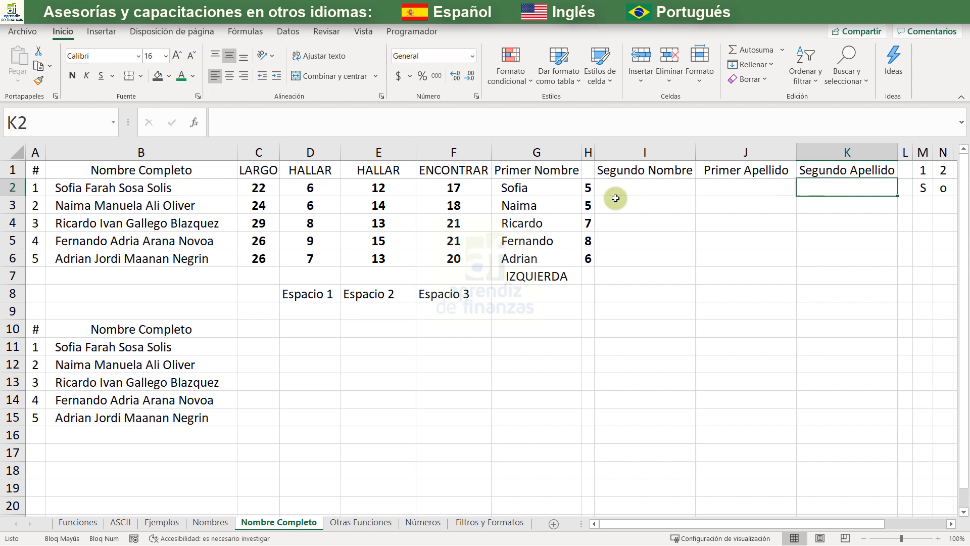
- Enter the formula +DERECHA(B2;C2-F2) in K2 to extract the second surname from the full name
left_click(525, 196)
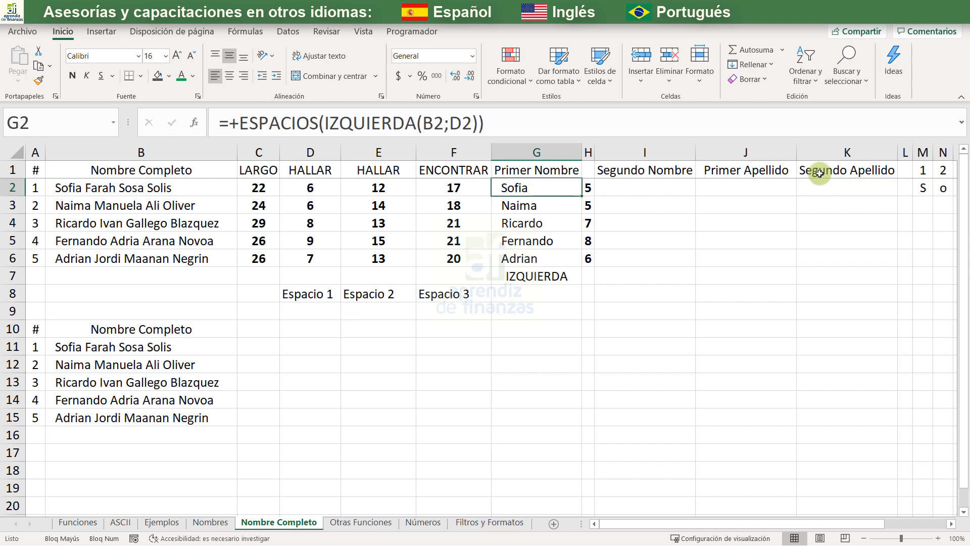
left_click(830, 189)
type("+DERE")
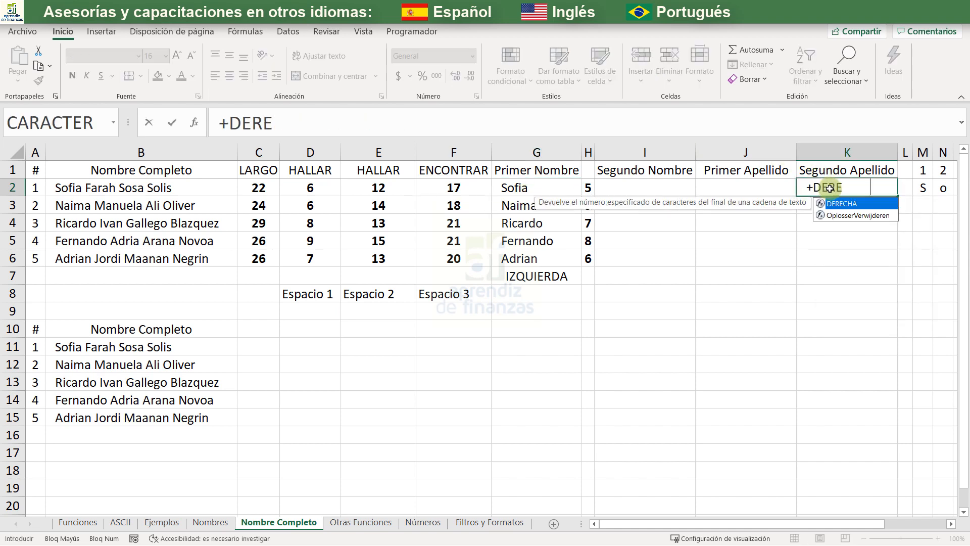
key("Tab")
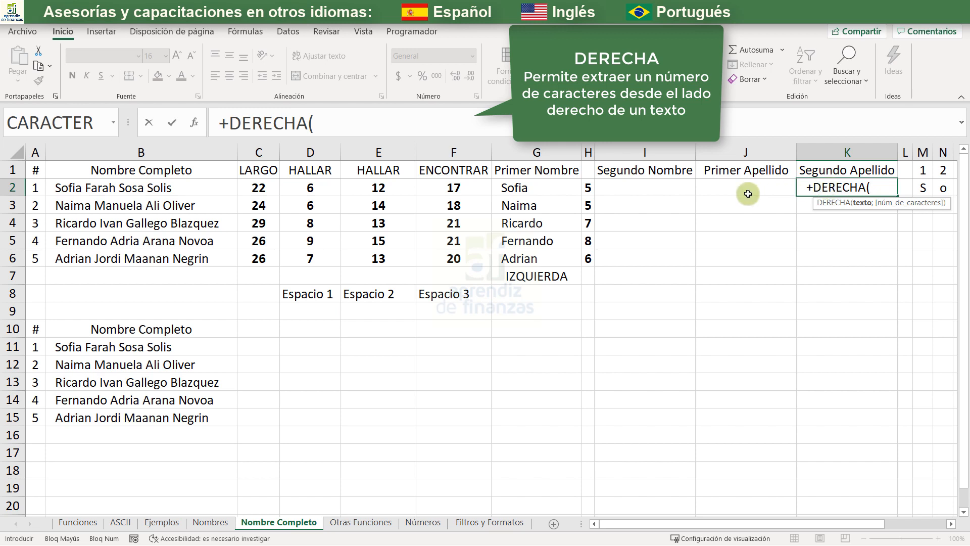
left_click(133, 188)
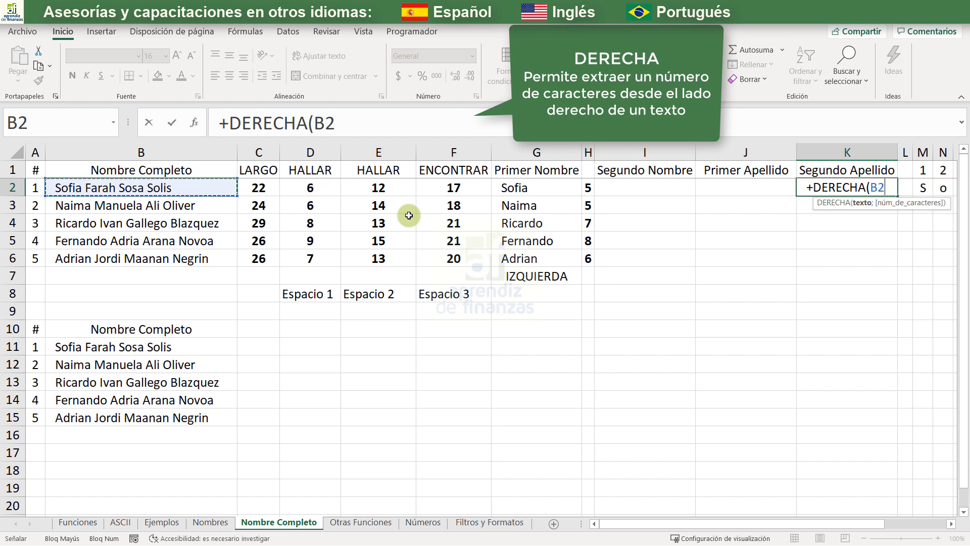
type(";")
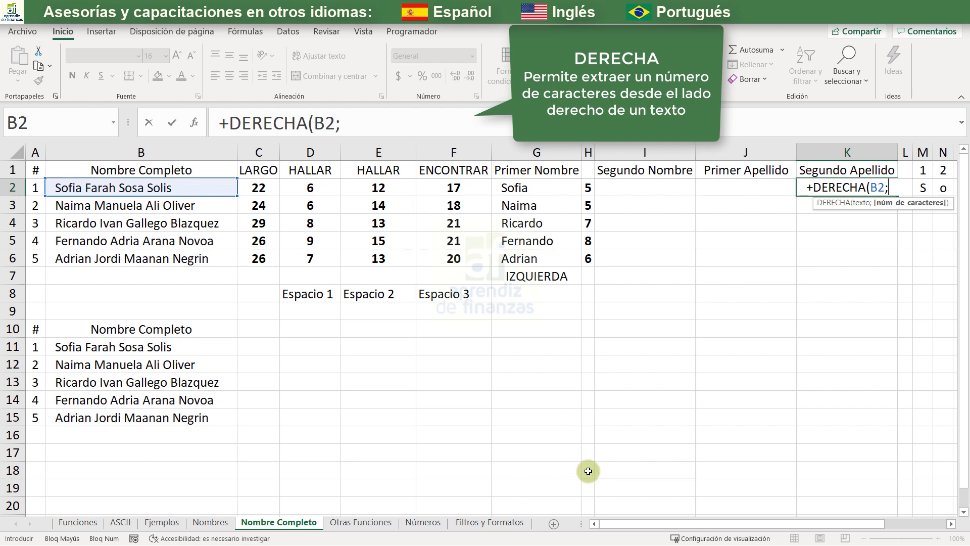
left_click_drag(623, 521, 835, 506)
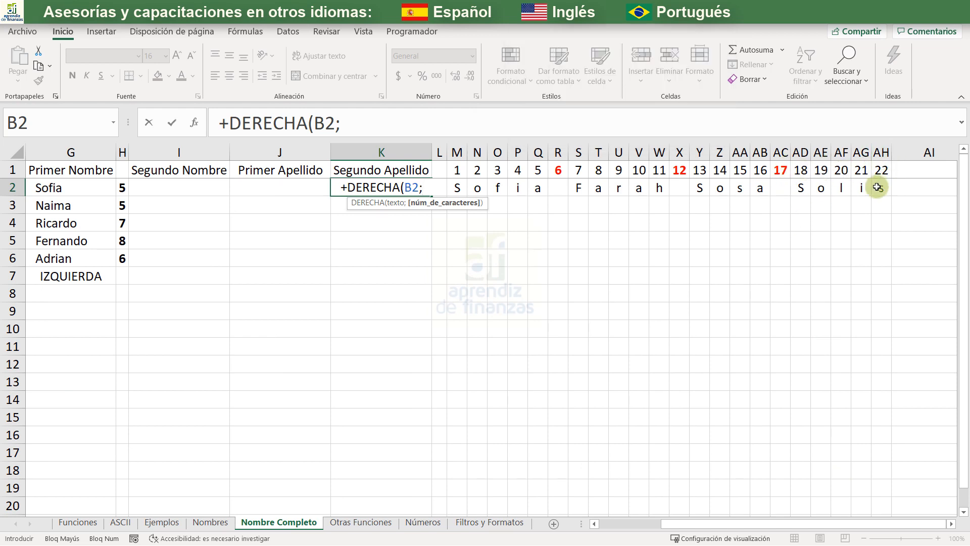
left_click_drag(681, 525, 549, 528)
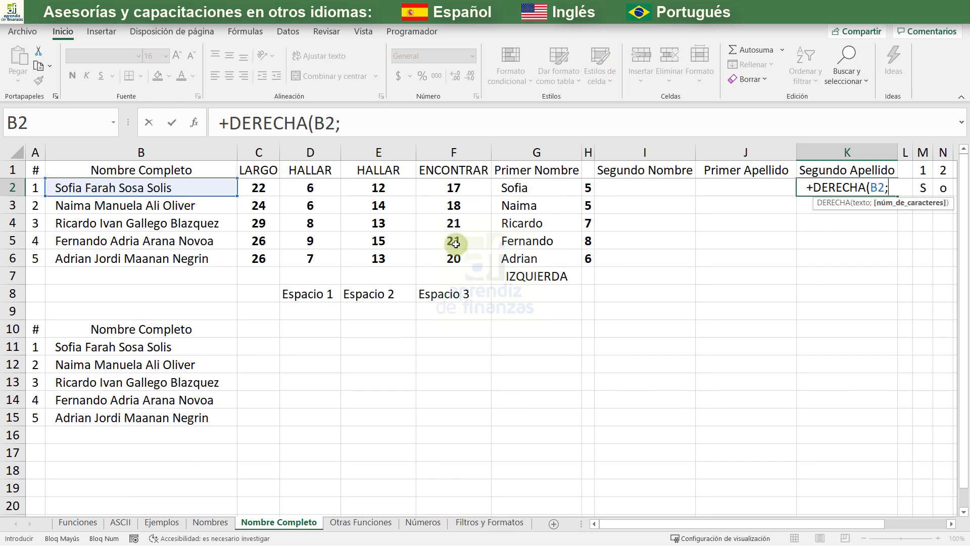
left_click(256, 186)
type("-")
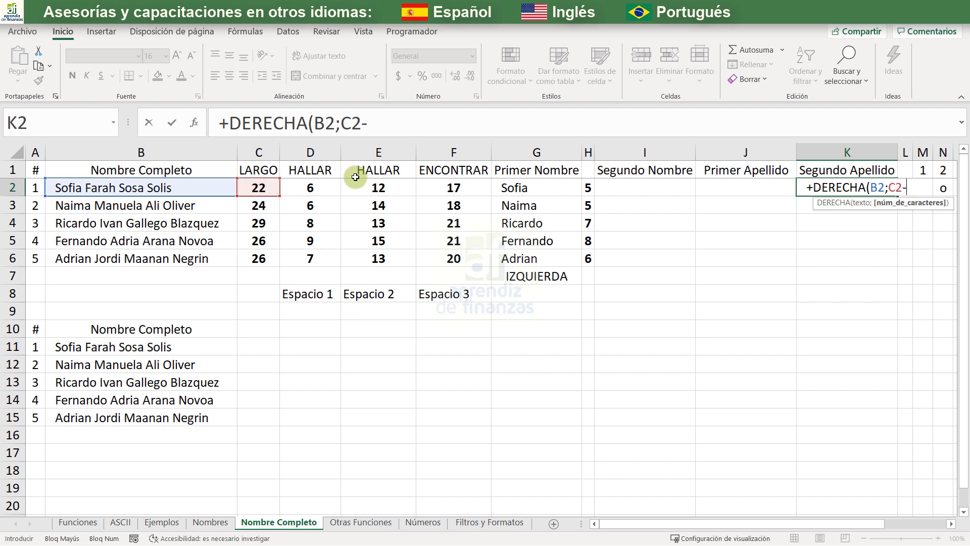
left_click(480, 188)
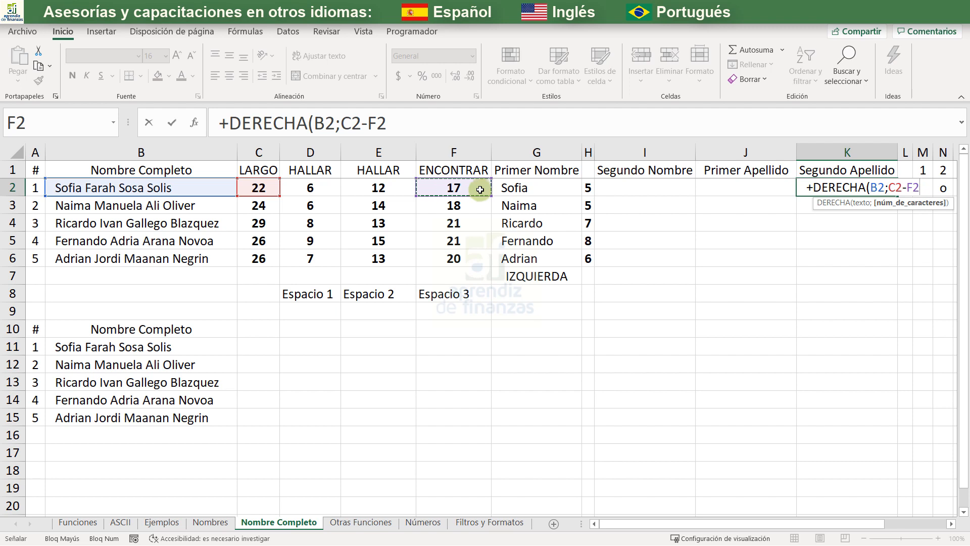
type(")")
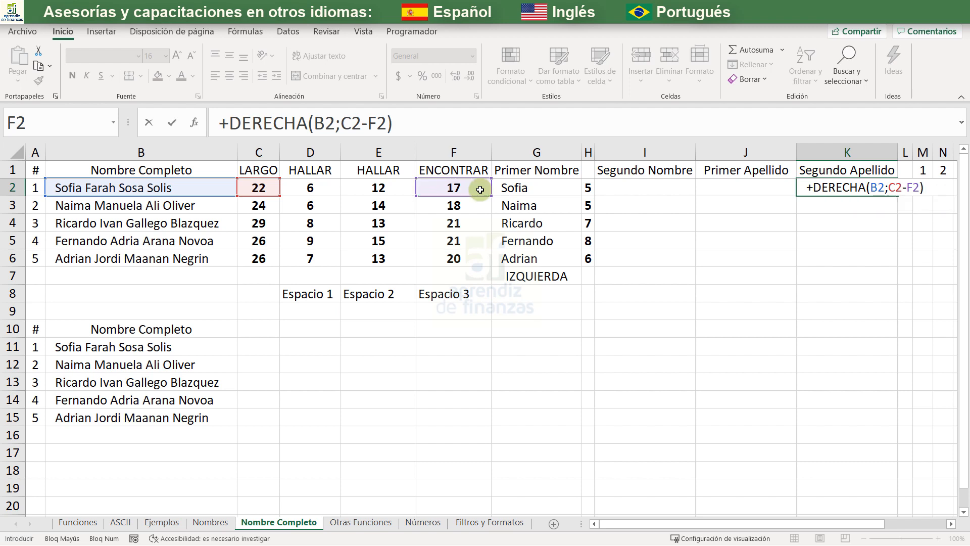
key("Return")
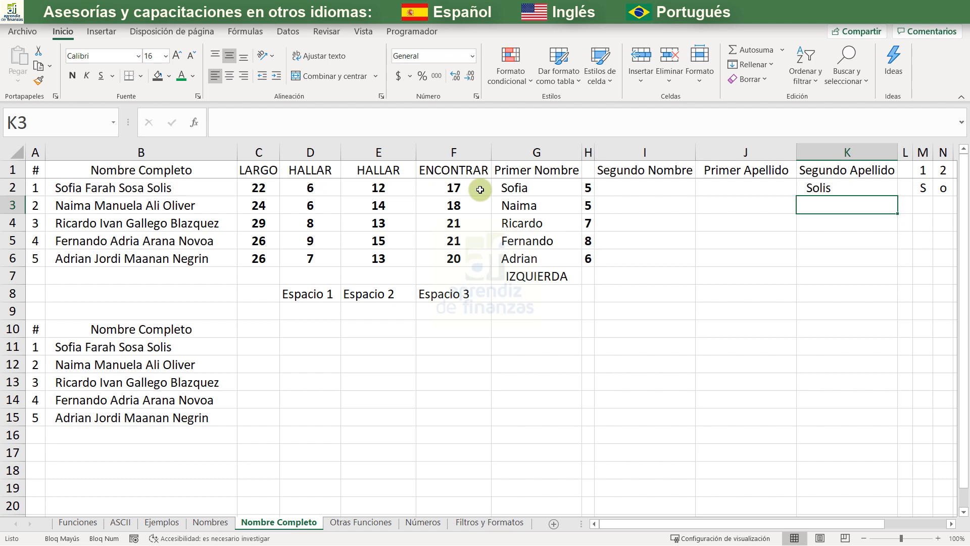
- Check the length of the second surname with a temporary +LARGO(K2) formula in J2, clearing it after the check
key("Left")
key("Up")
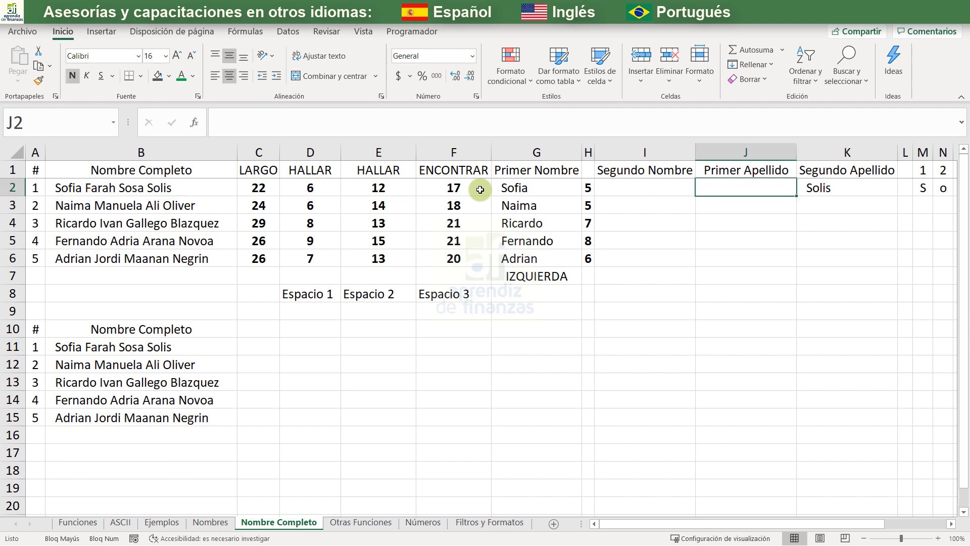
type("+LAR")
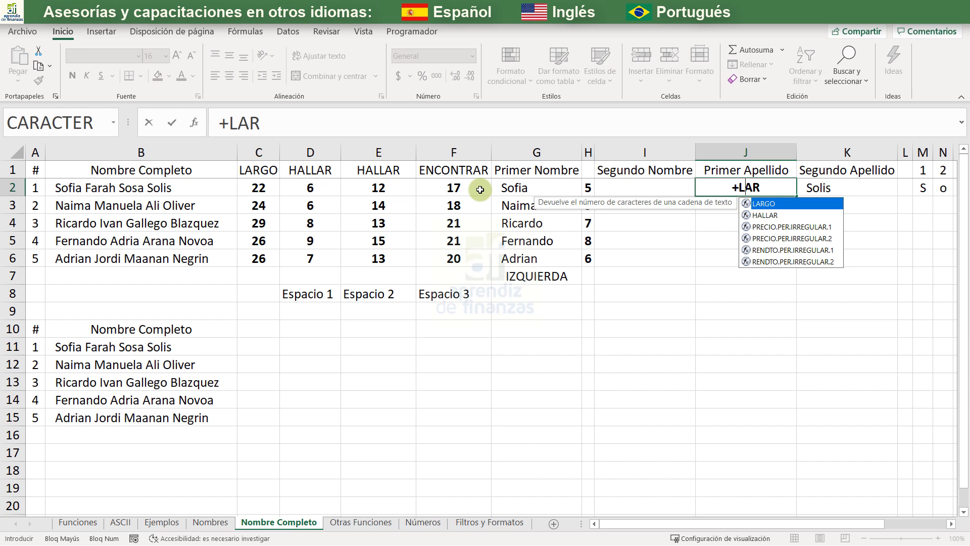
key("Tab")
key("Right")
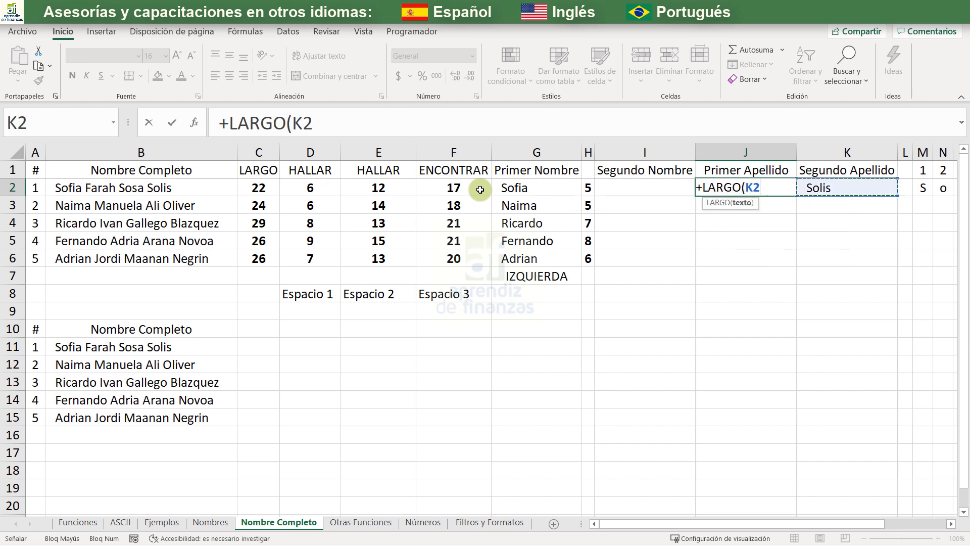
type(")")
key("Return")
key("Up")
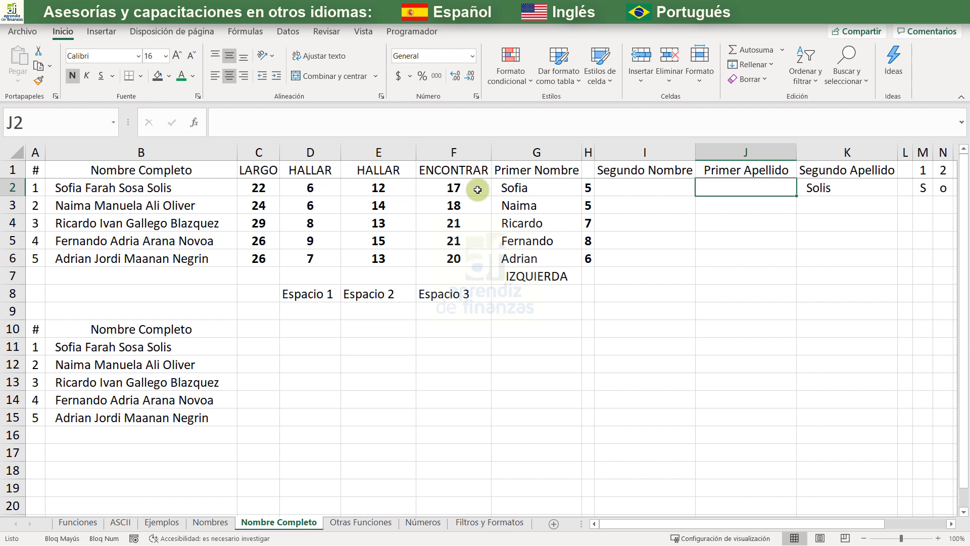
- Fill the DERECHA formula from K2 down to K6 to extract the remaining second surnames
left_click(883, 187)
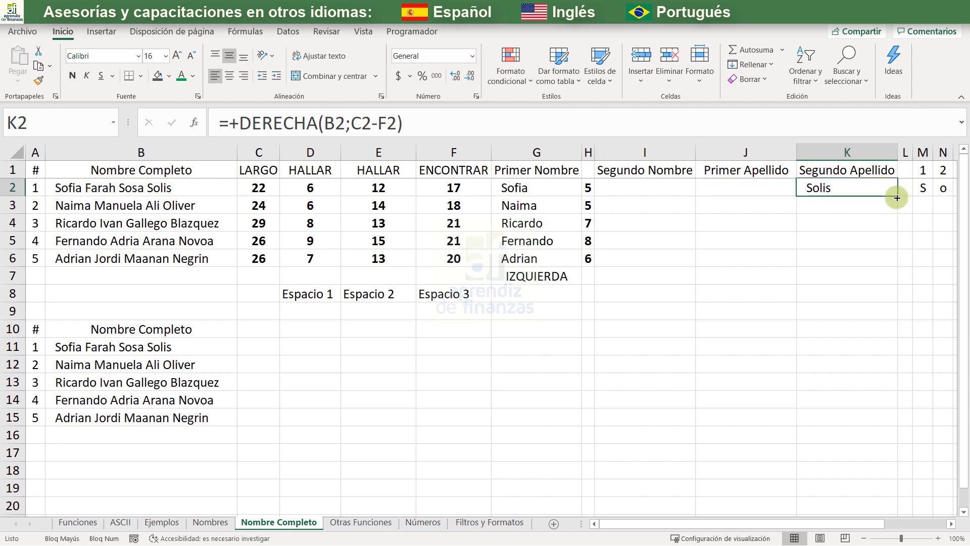
left_click_drag(896, 195, 875, 264)
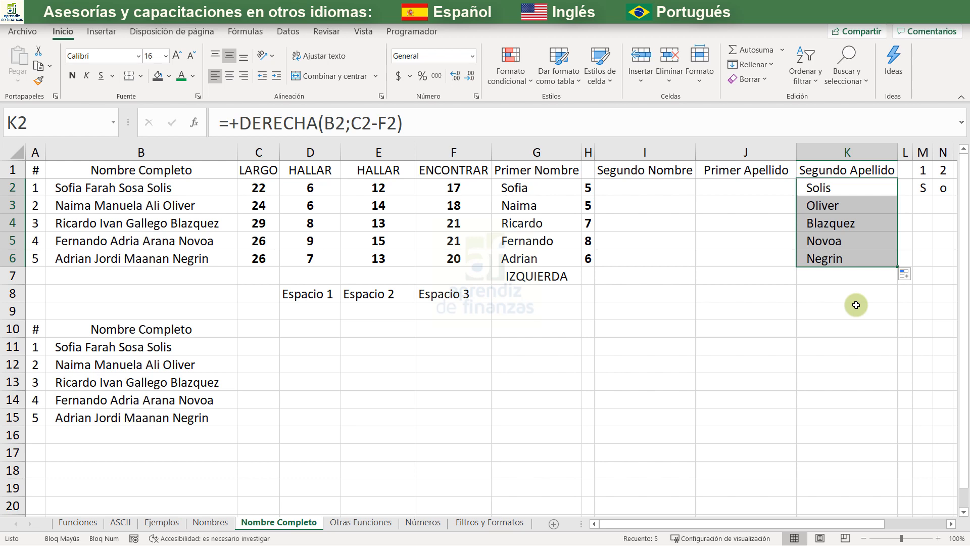
- Enter the formula +EXTRAE(B2;D2;E2-D2) in I2 to extract the second first name from the full name
left_click(639, 180)
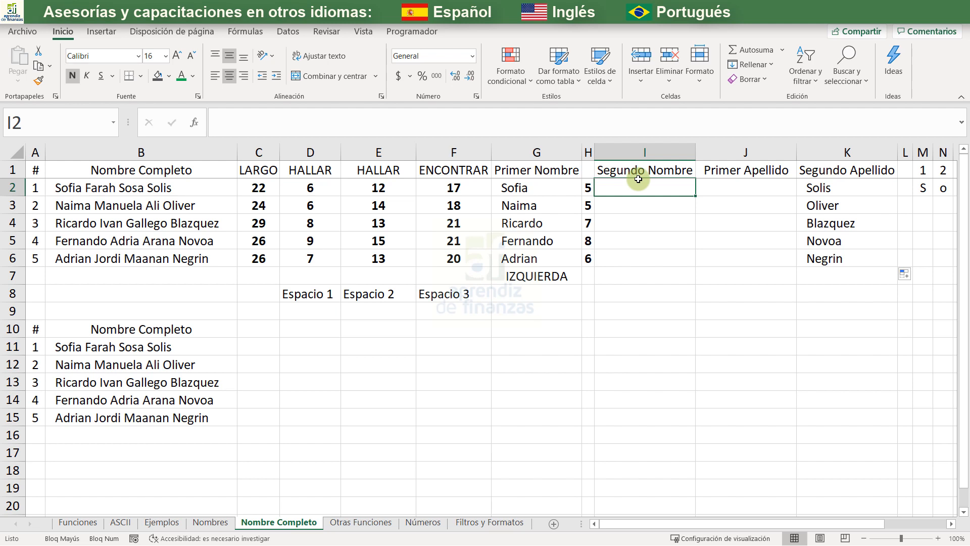
type("+")
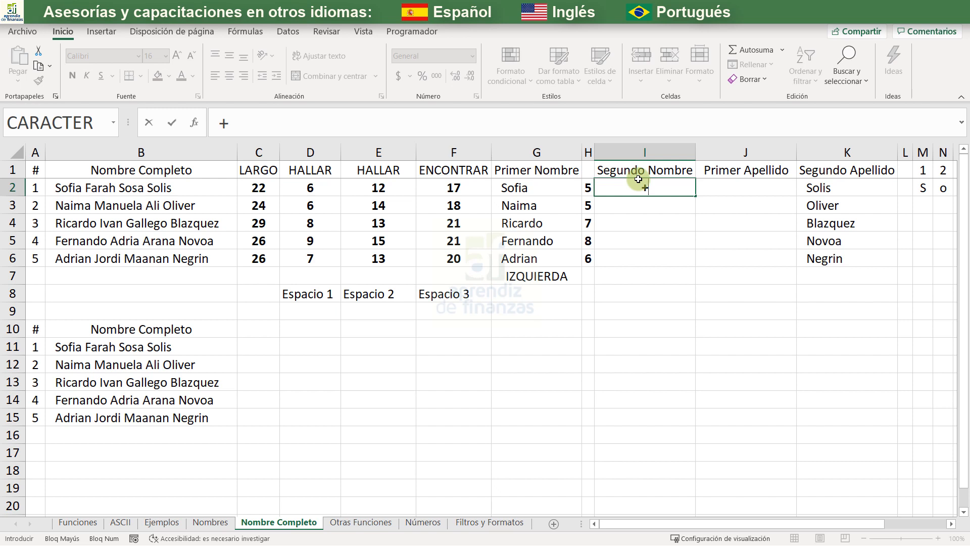
type("EXT")
key("Tab")
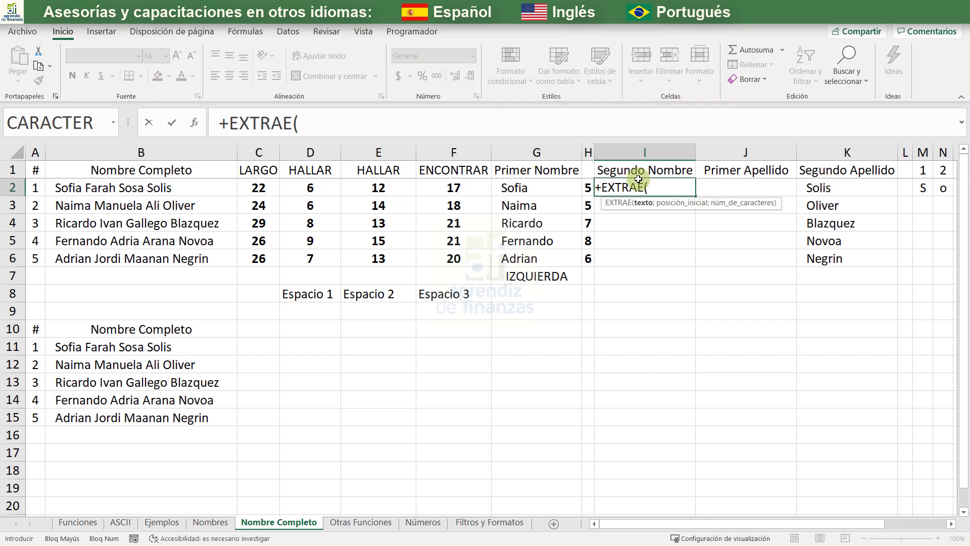
left_click(174, 184)
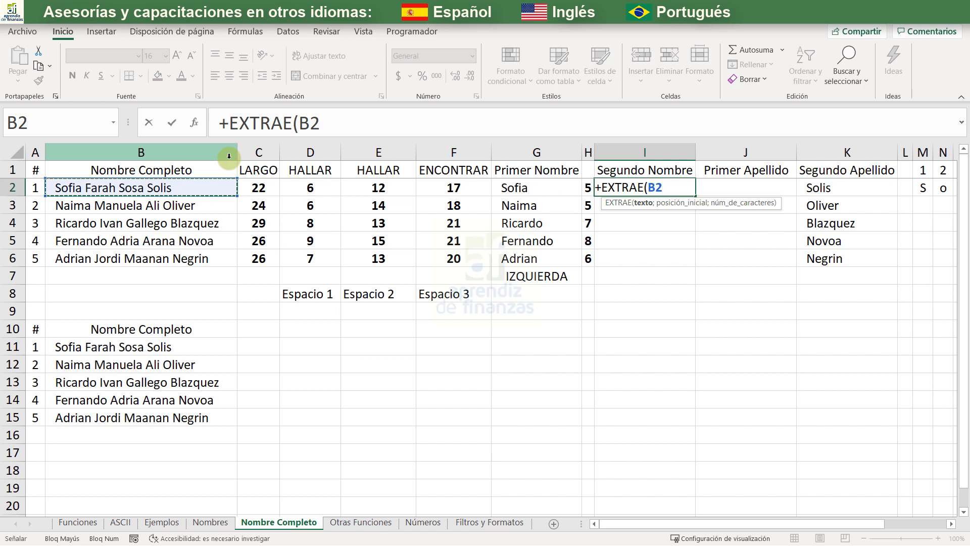
type(";")
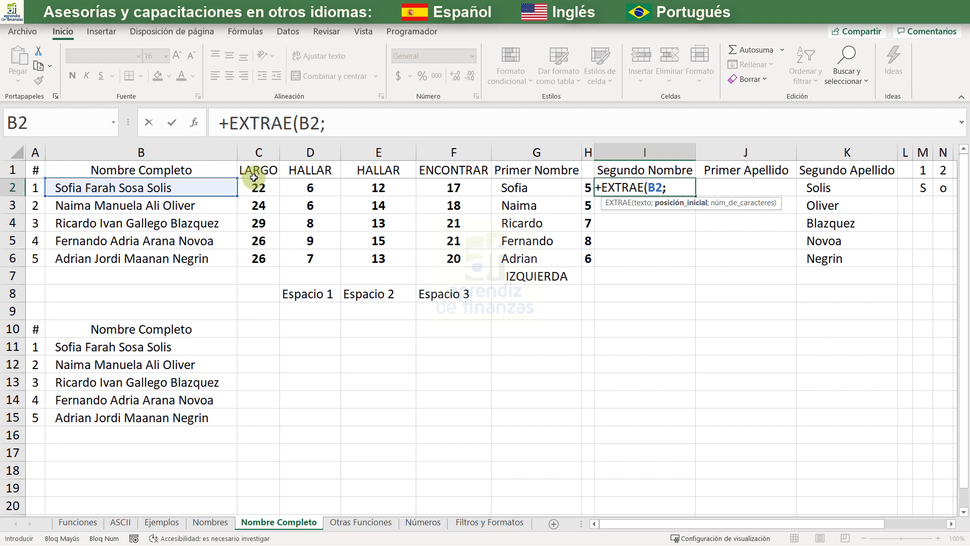
left_click(300, 186)
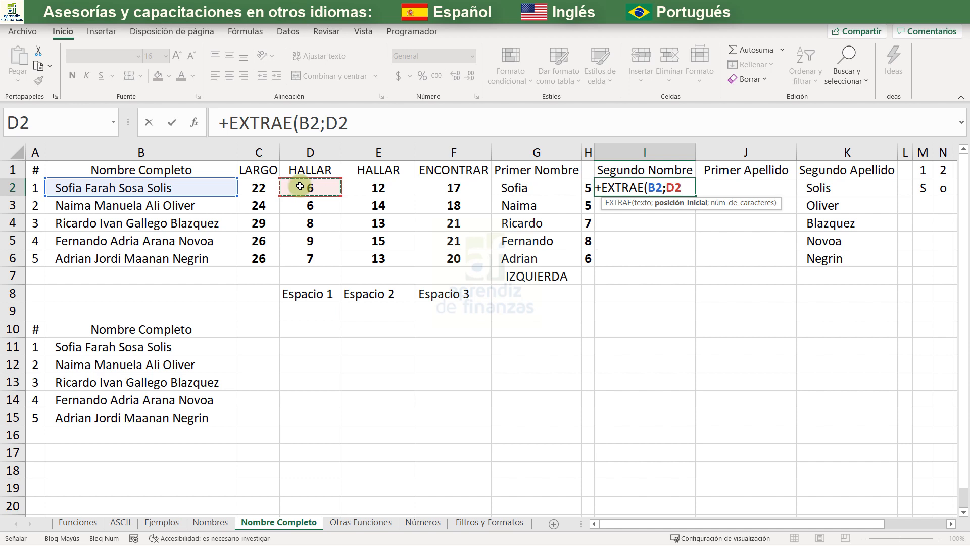
type(";")
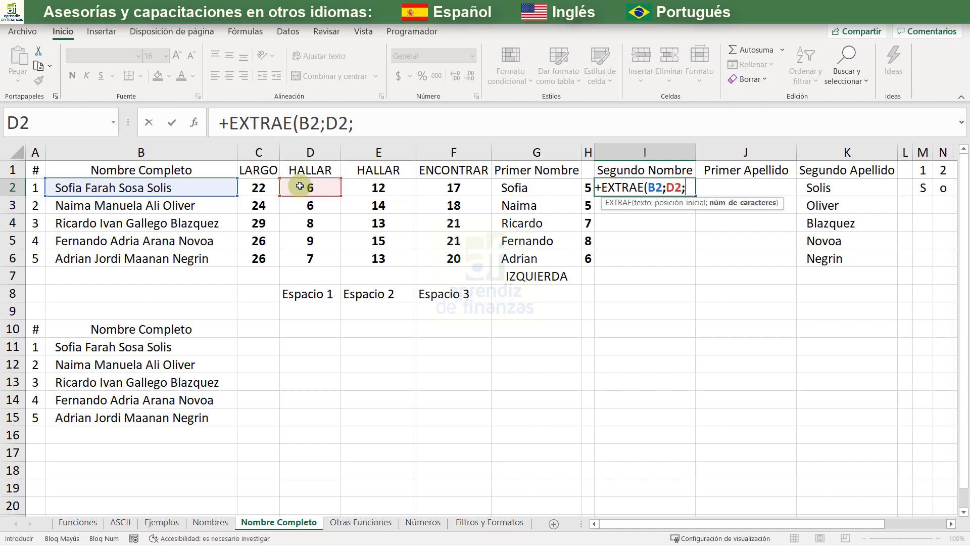
left_click(362, 187)
type("-")
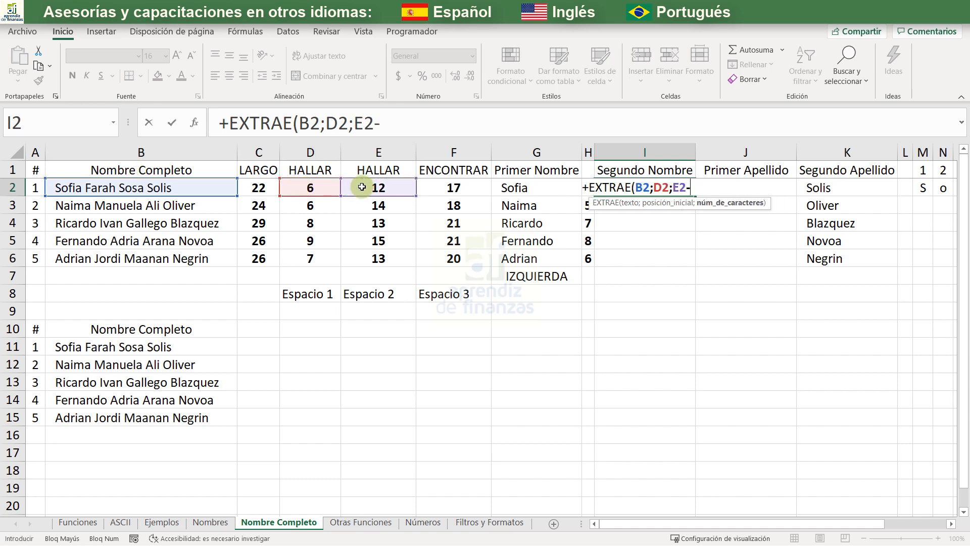
left_click(332, 188)
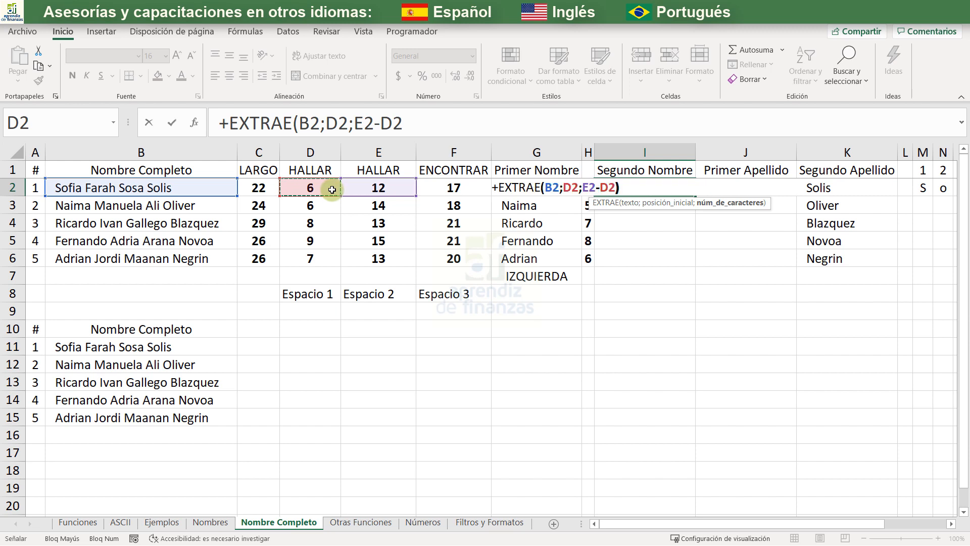
type(")")
key("Return")
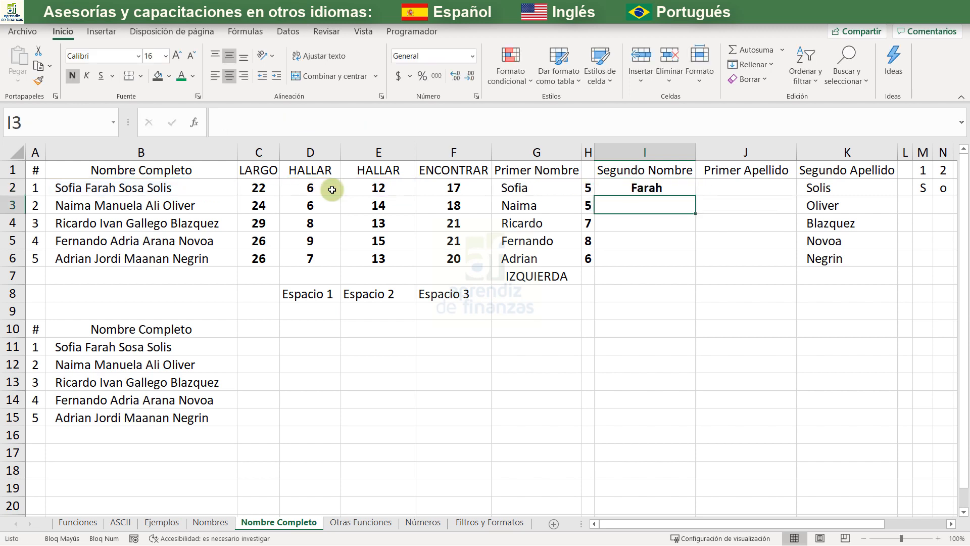
- Copy the cell formatting of G2 onto I2
left_click(539, 185)
left_click(38, 80)
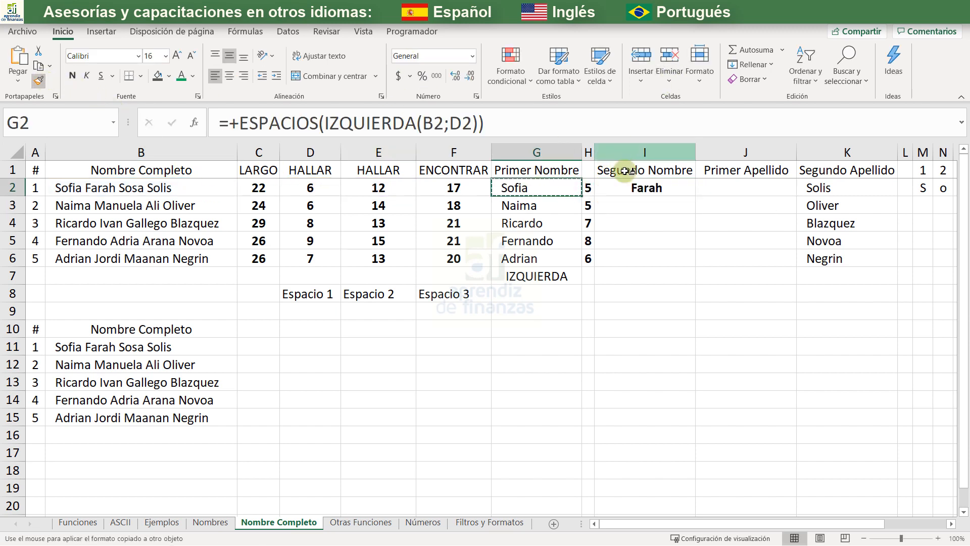
left_click(627, 188)
- Fill the EXTRAE formula from I2 down the Segundo Nombre column and clear the surplus cells I7:I8
double_click(696, 194)
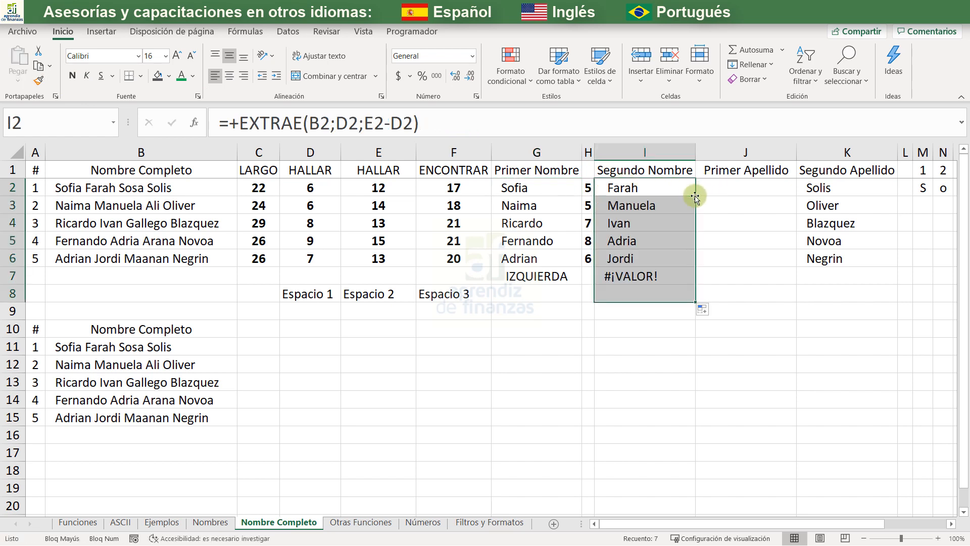
left_click_drag(646, 279, 646, 291)
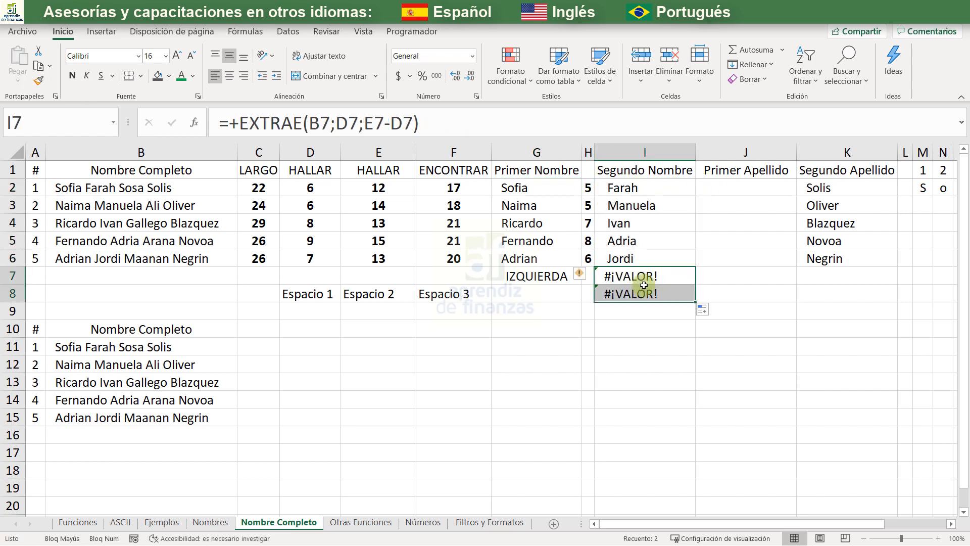
key("Delete")
- Count the characters of I2 with a temporary +LARGO(I2) formula in J2, and delete it after checking
left_click(717, 190)
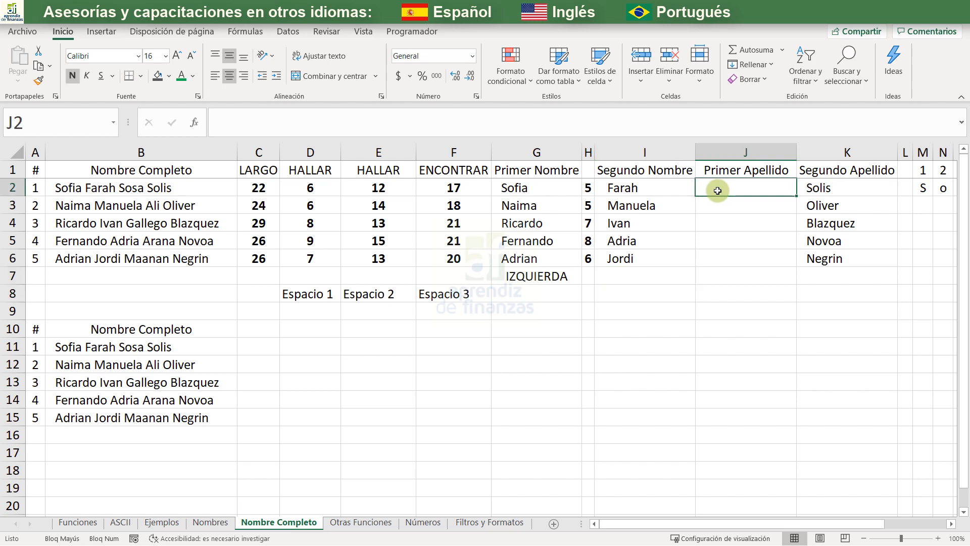
type("+LARGO(")
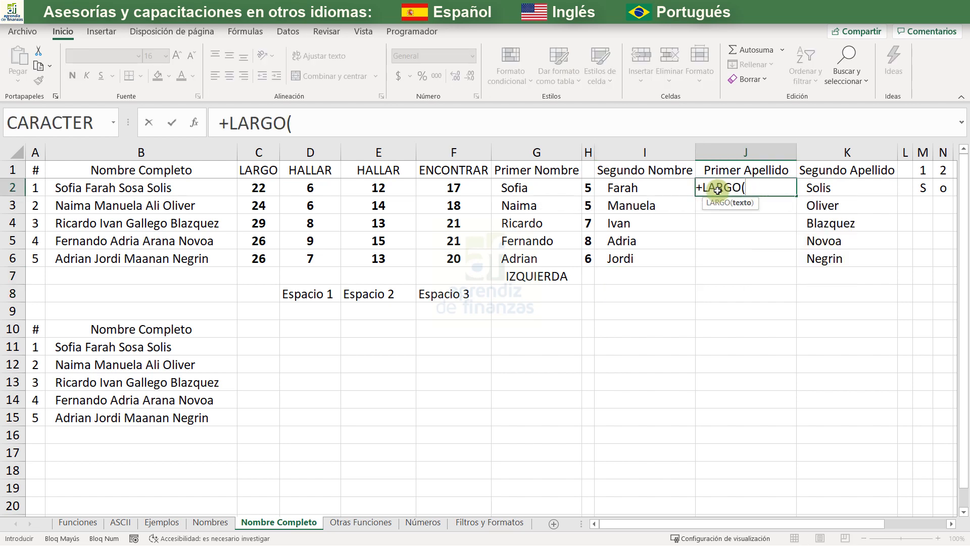
key("Left")
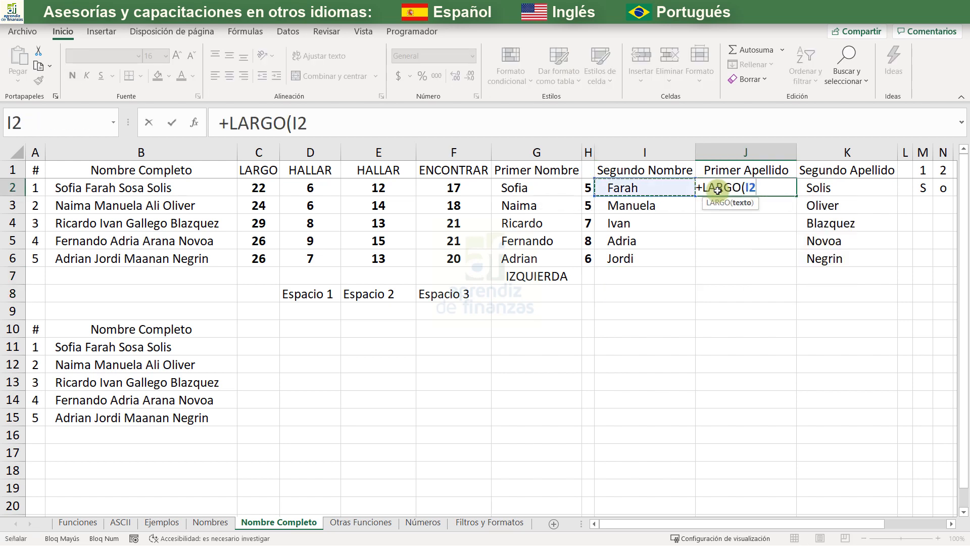
type(")")
key("Return")
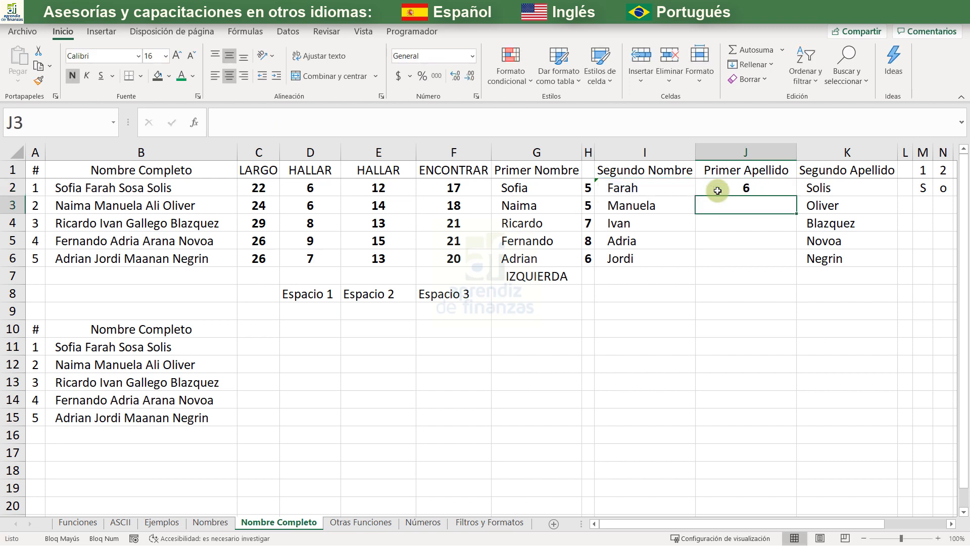
left_click(737, 182)
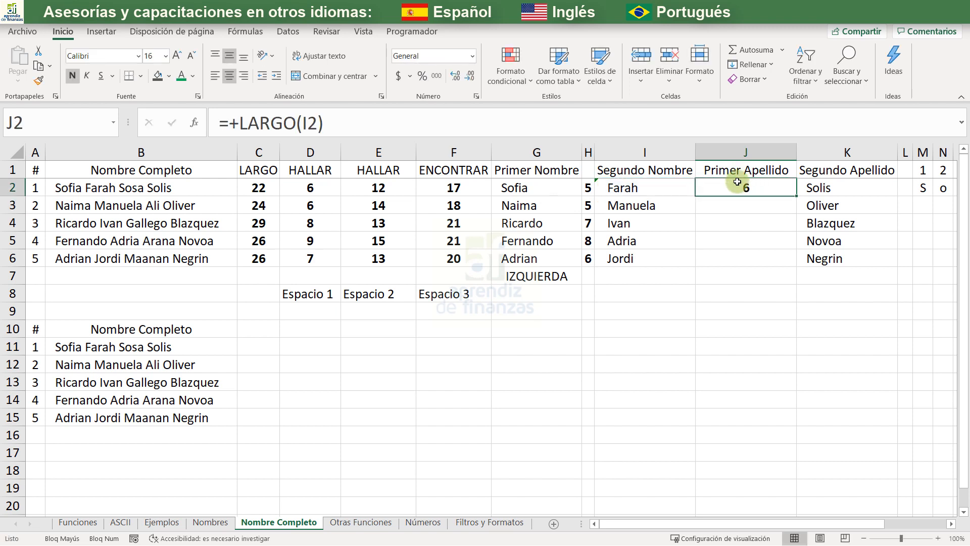
key("Delete")
- Wrap the I2 formula in ESPACIOS so it reads =+ESPACIOS(EXTRAE(B2;D2;E2-D2)), and fill it down to I6
left_click(641, 192)
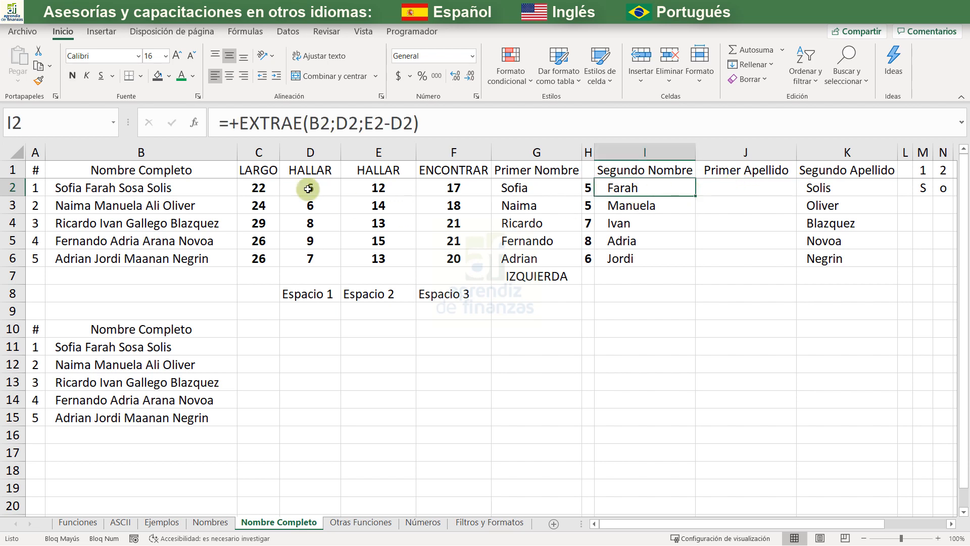
left_click(247, 120)
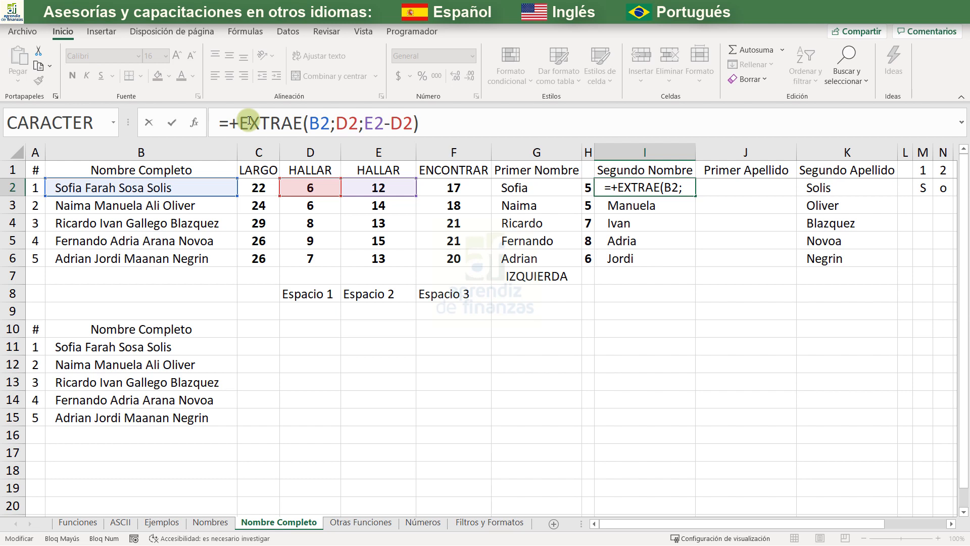
type("ES")
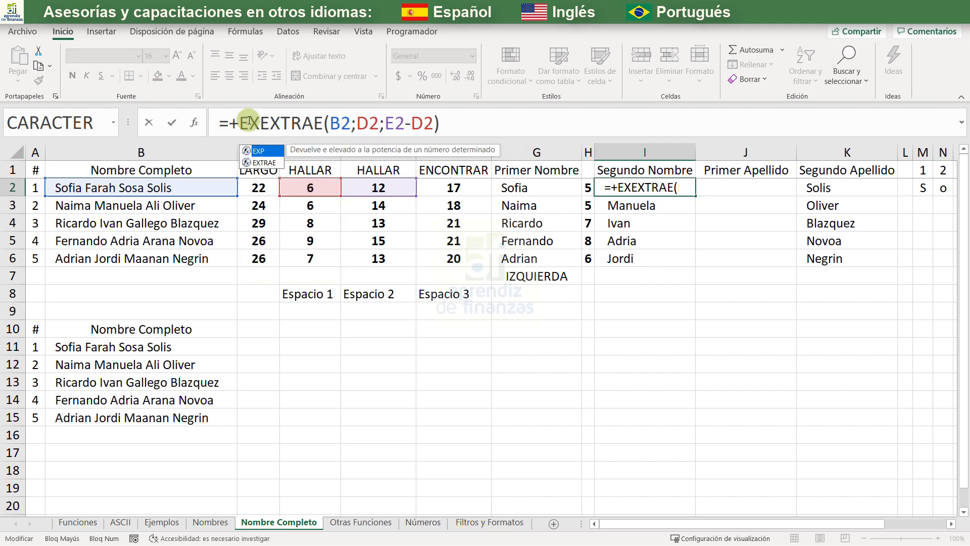
type("P")
key("Tab")
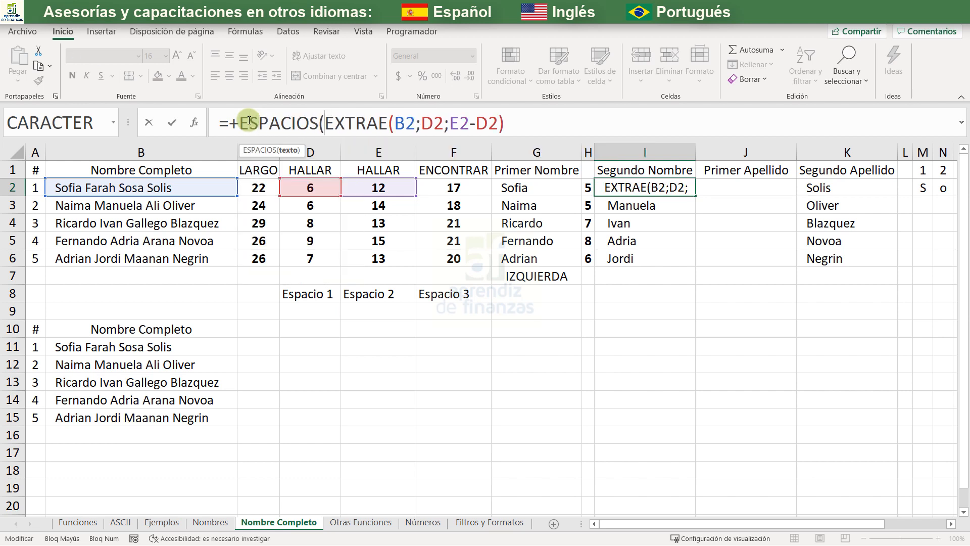
left_click(513, 119)
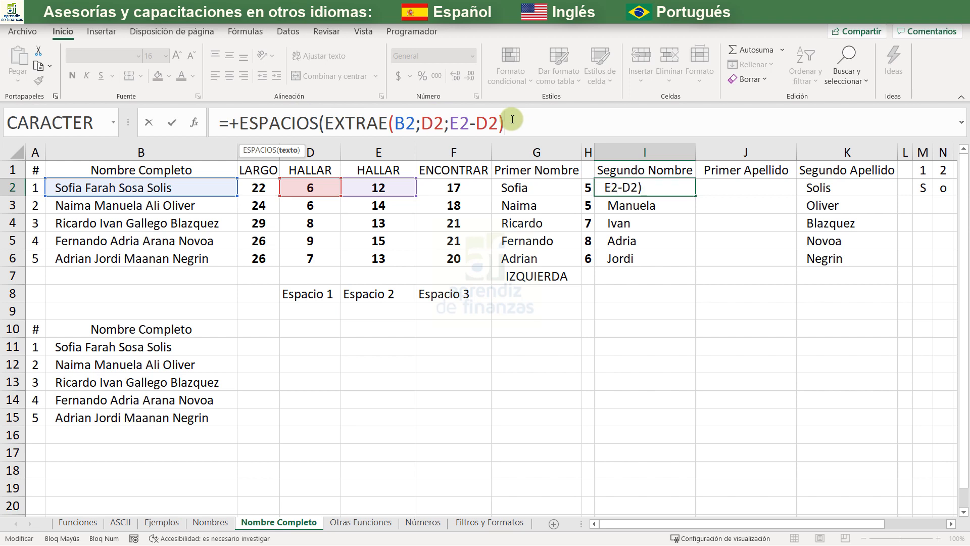
type(")")
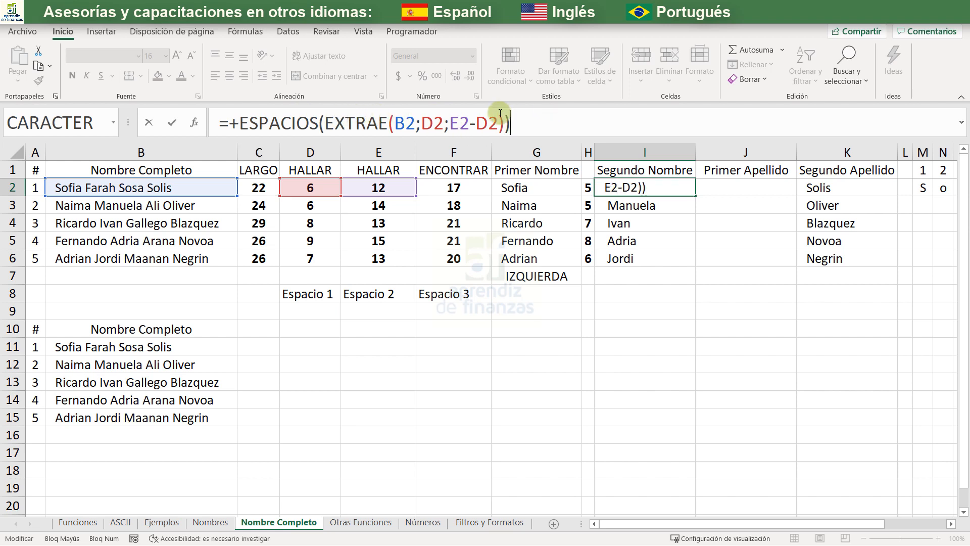
key("Return")
left_click(661, 185)
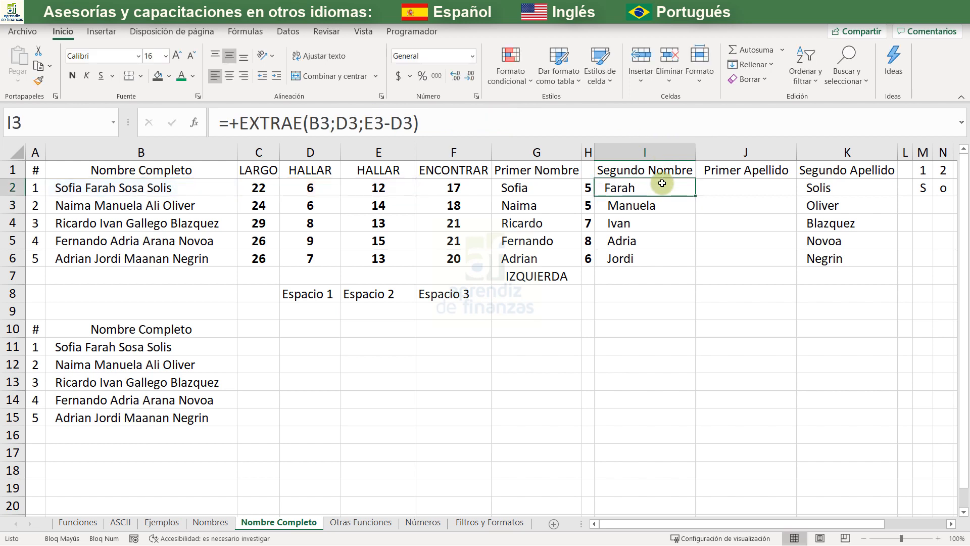
double_click(695, 196)
- Enter +LARGO(I2) in J2 to check the character count of the trimmed second name
left_click(712, 191)
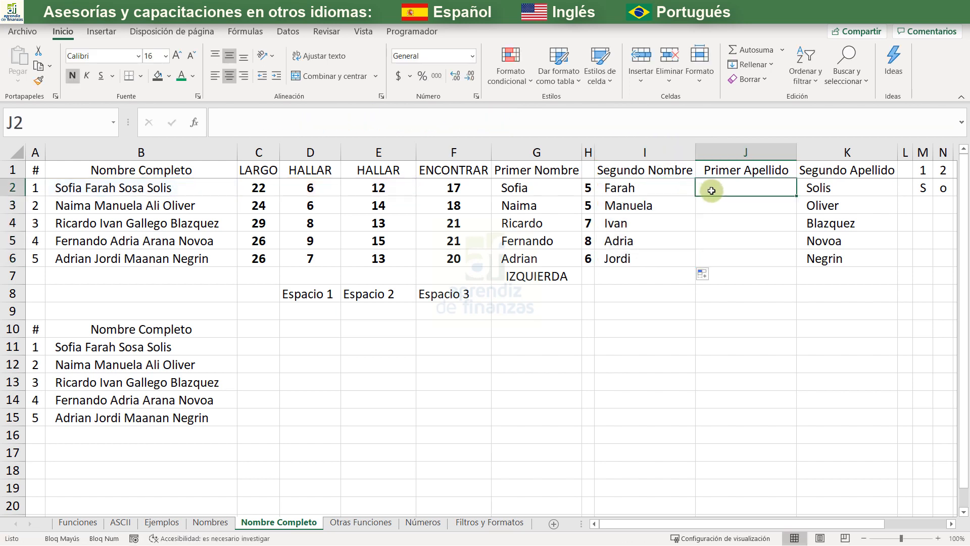
type("+LARGO(")
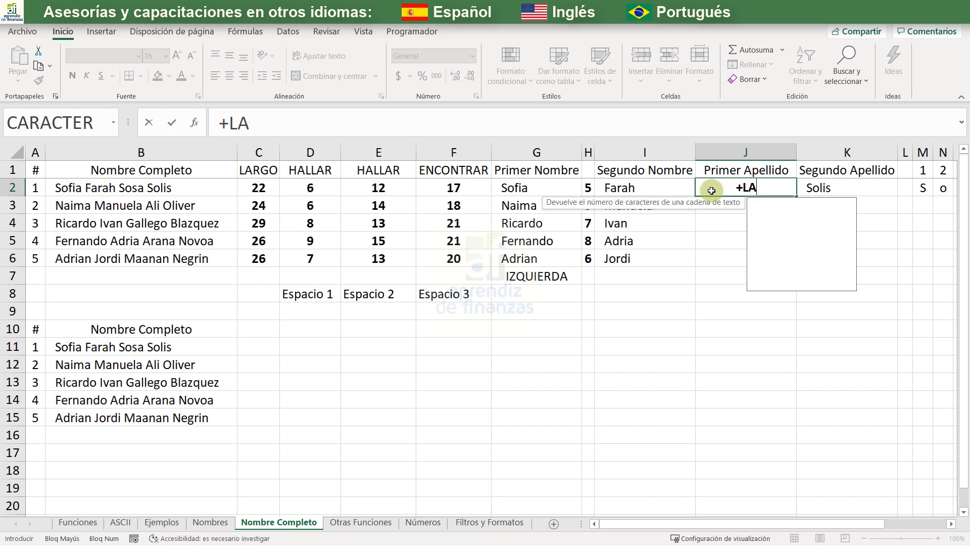
key("Left")
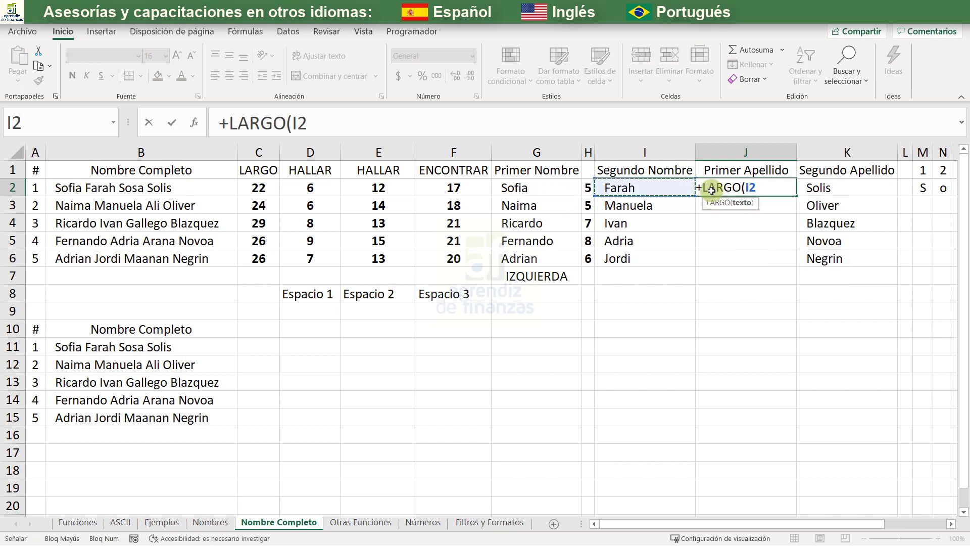
key("Return")
left_click(711, 190)
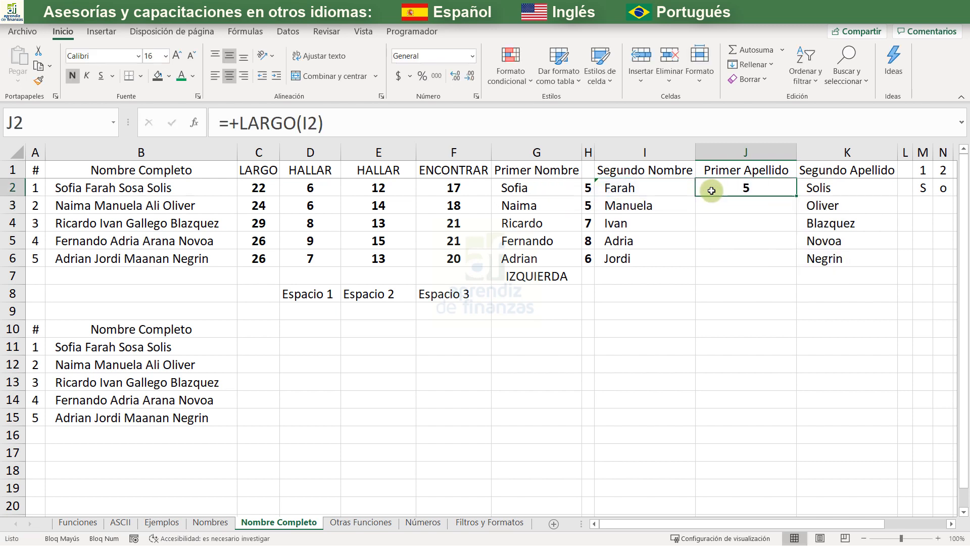
- Delete the temporary LARGO formula from J2 under Primer Apellido
key("Delete")
key("Down")
key("Up")
key("Up")
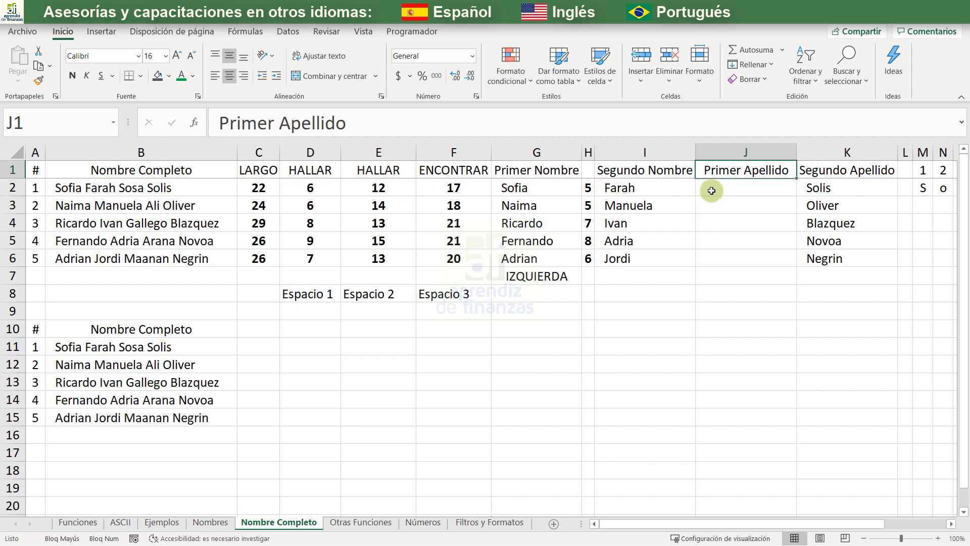
key("Down")
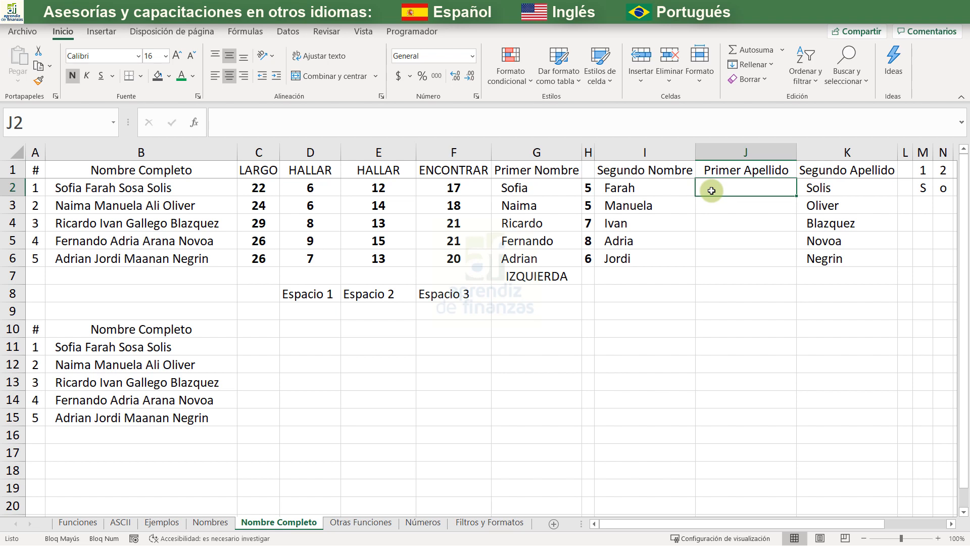
- Enter the formula +EXTRAE(B2;E2;F2-E2) in J2 to extract the first surname from the full name
type("+")
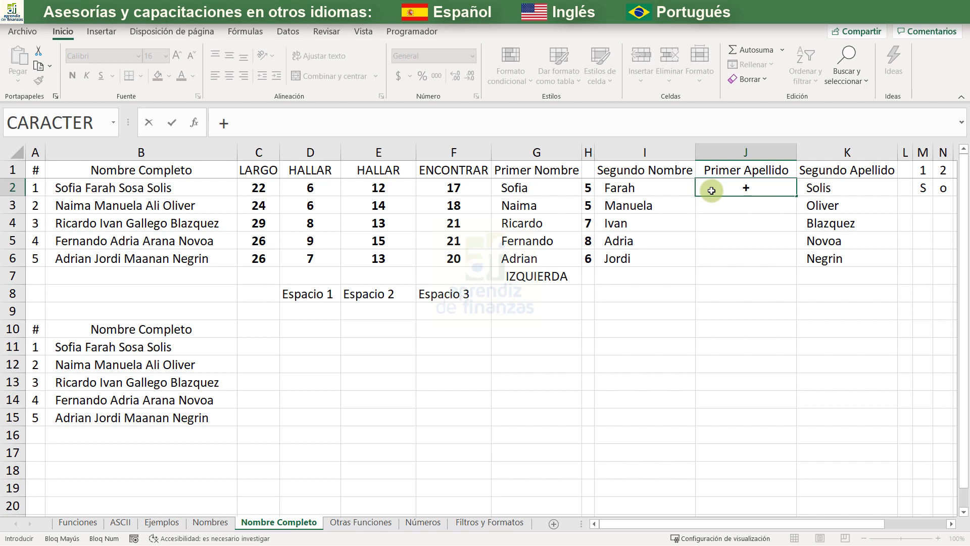
type("EXR")
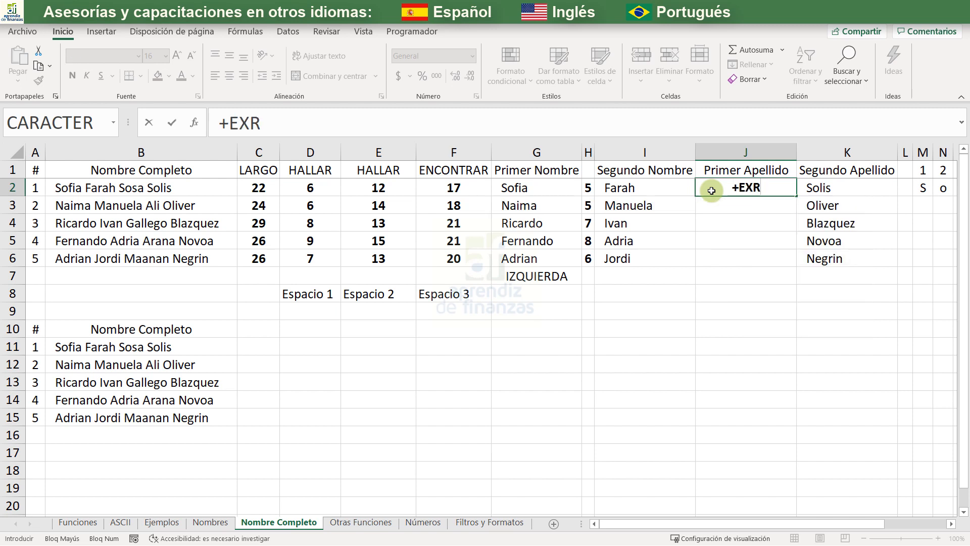
key("BackSpace")
key("Down")
key("Tab")
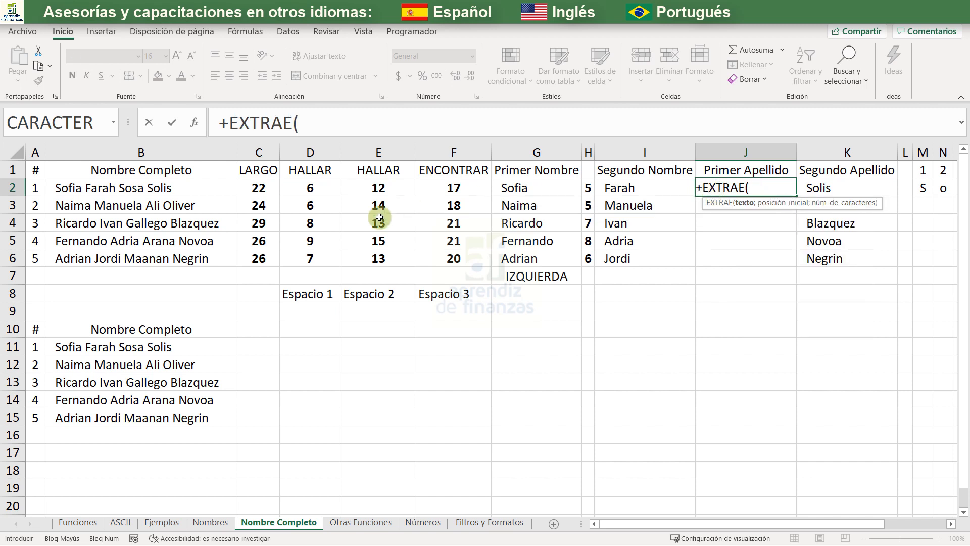
left_click(170, 191)
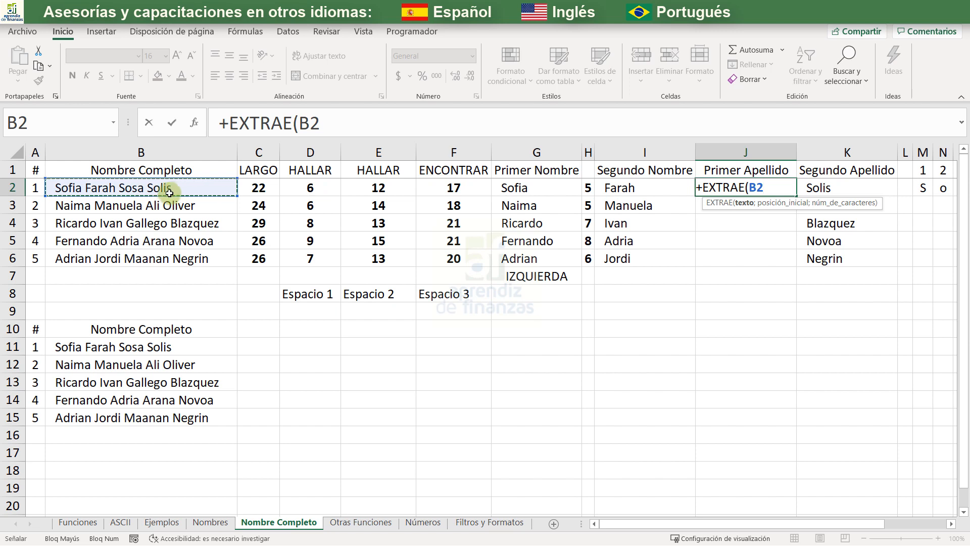
type(";")
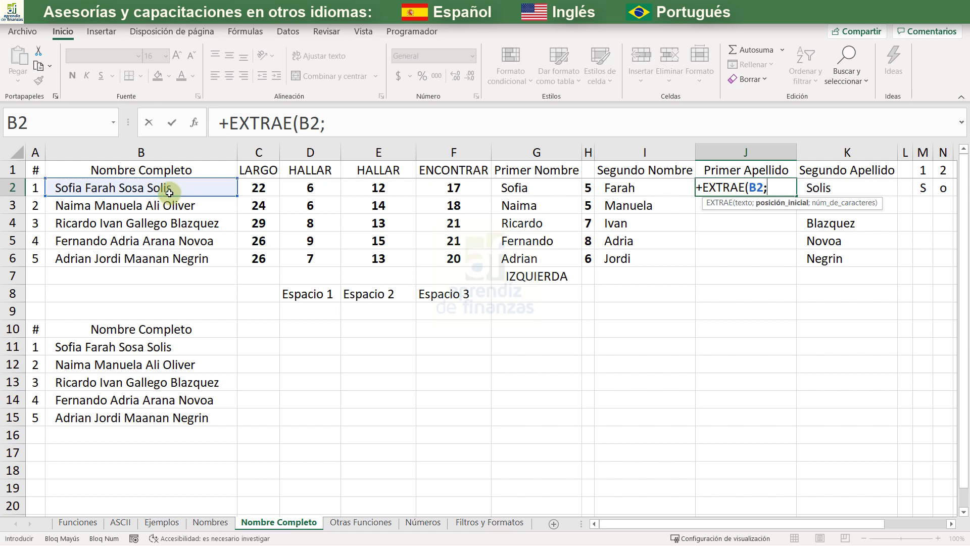
left_click(378, 187)
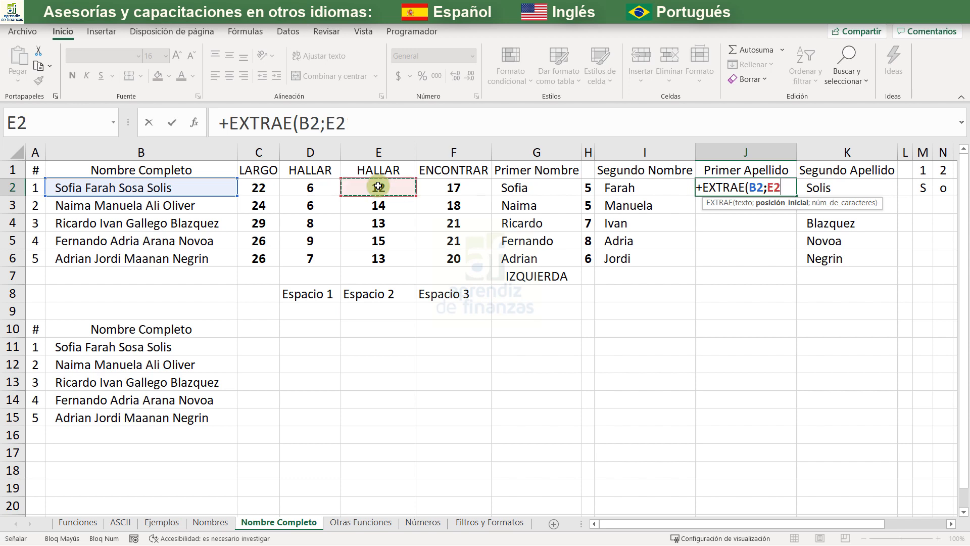
type(";")
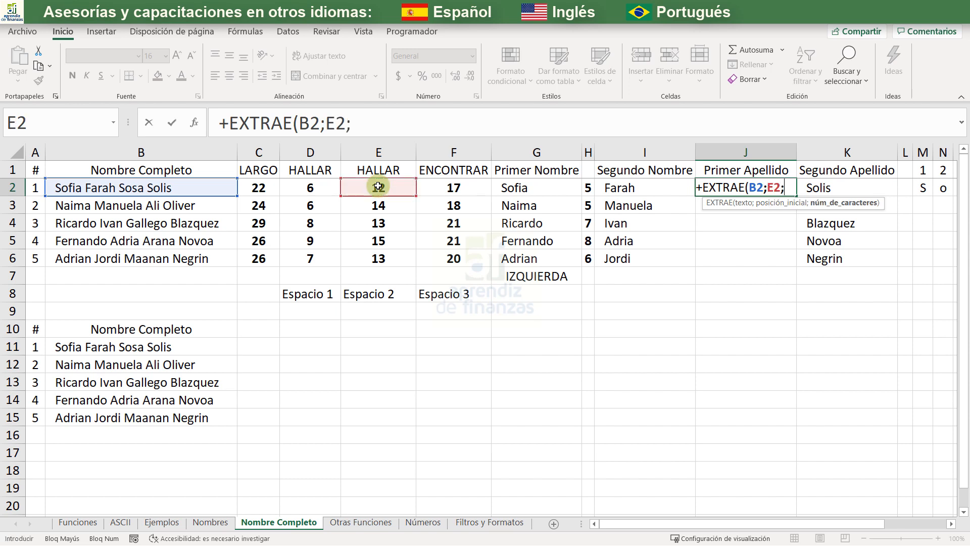
left_click(455, 187)
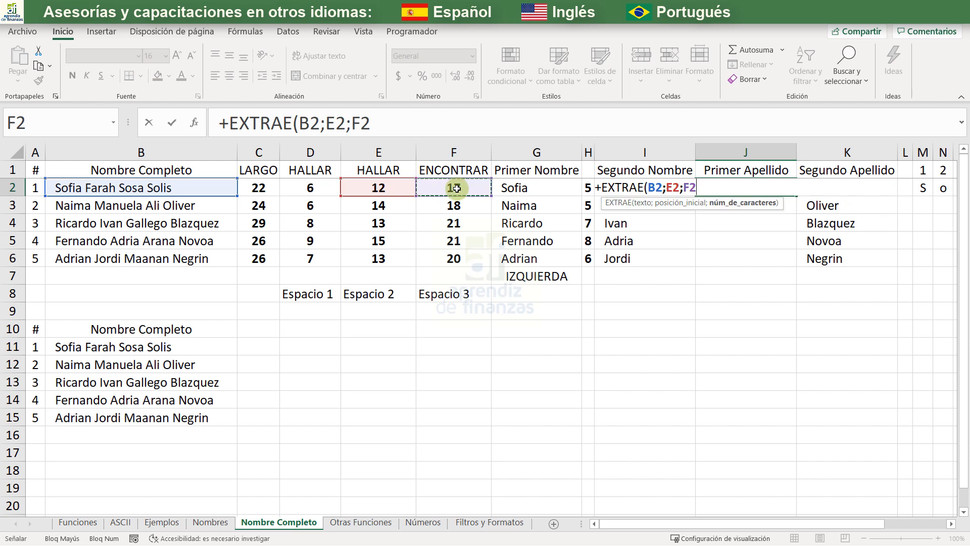
type("-")
left_click(397, 189)
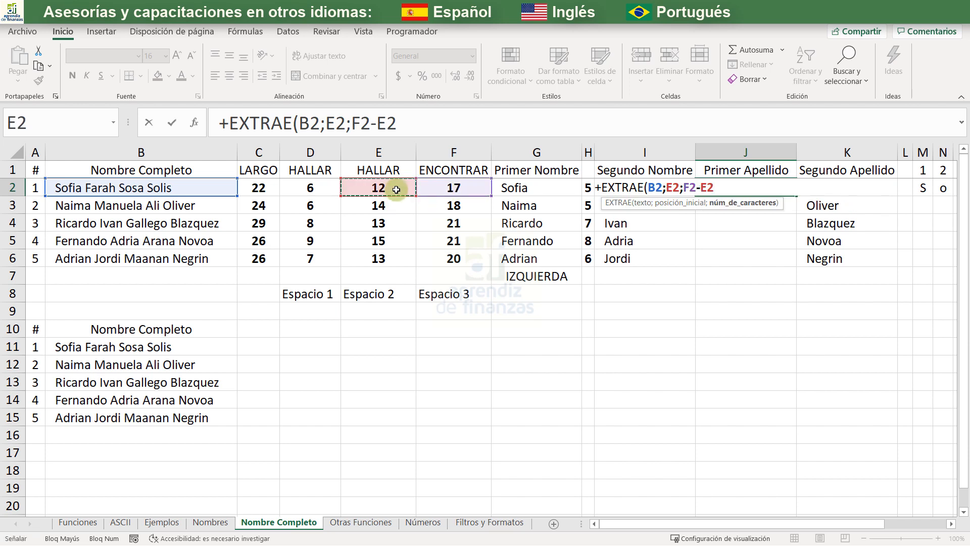
type(")")
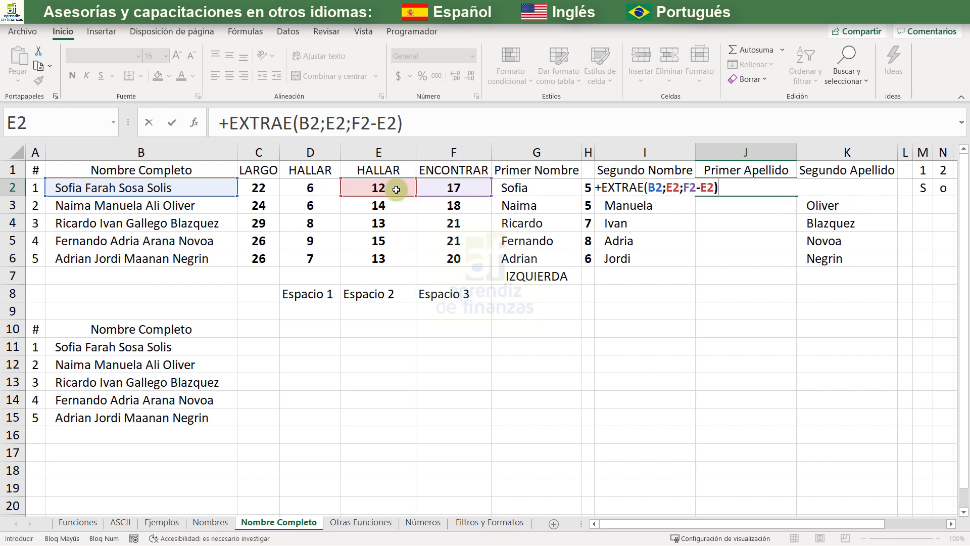
key("Return")
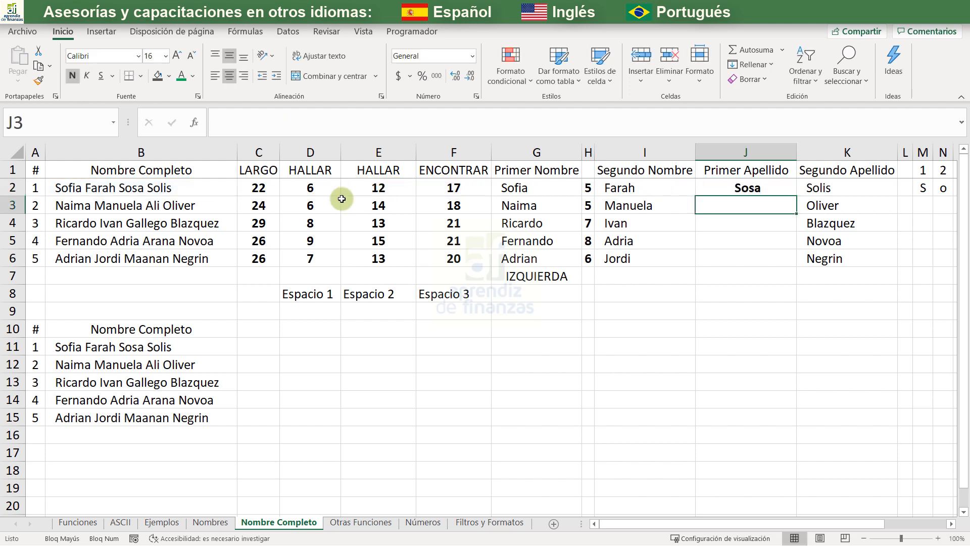
- Copy the cell formatting of I2 onto J2
left_click(634, 190)
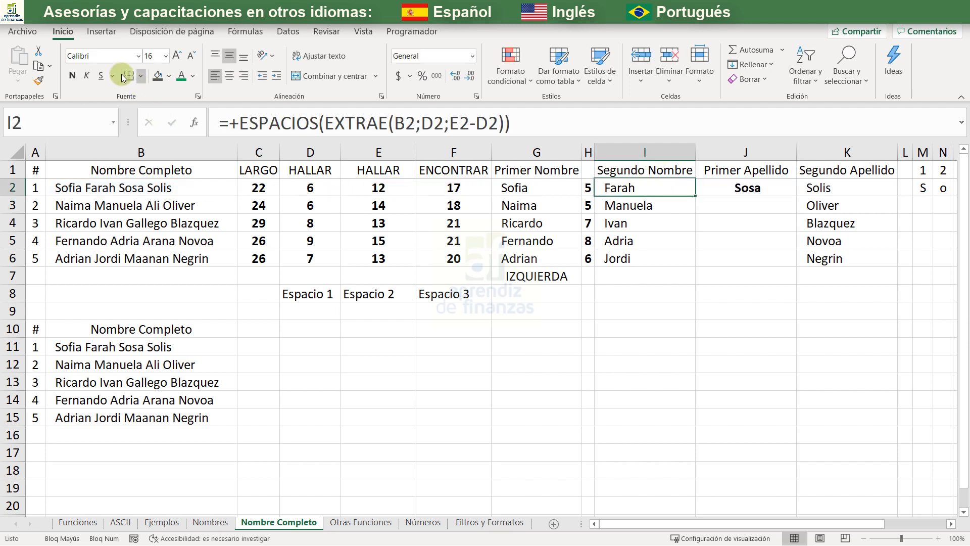
left_click(37, 80)
left_click(752, 189)
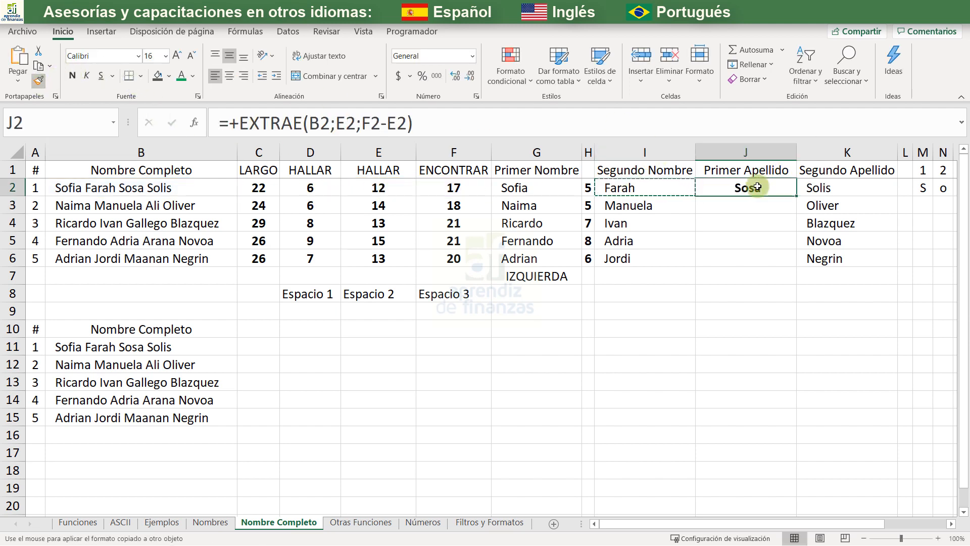
- Wrap the J2 formula in ESPACIOS so it reads =+ESPACIOS(EXTRAE(B2;E2;F2-E2))
left_click(239, 123)
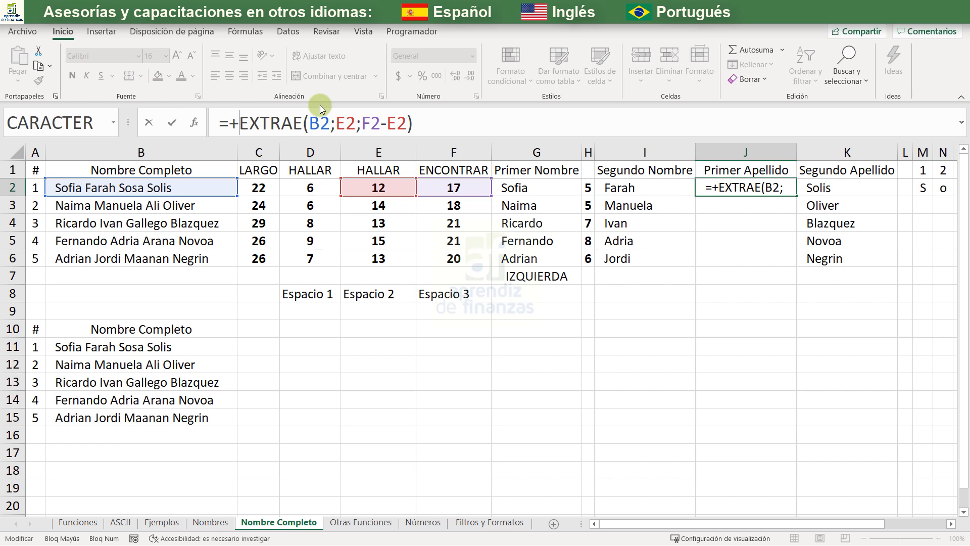
type("R")
key("BackSpace")
type("ESP")
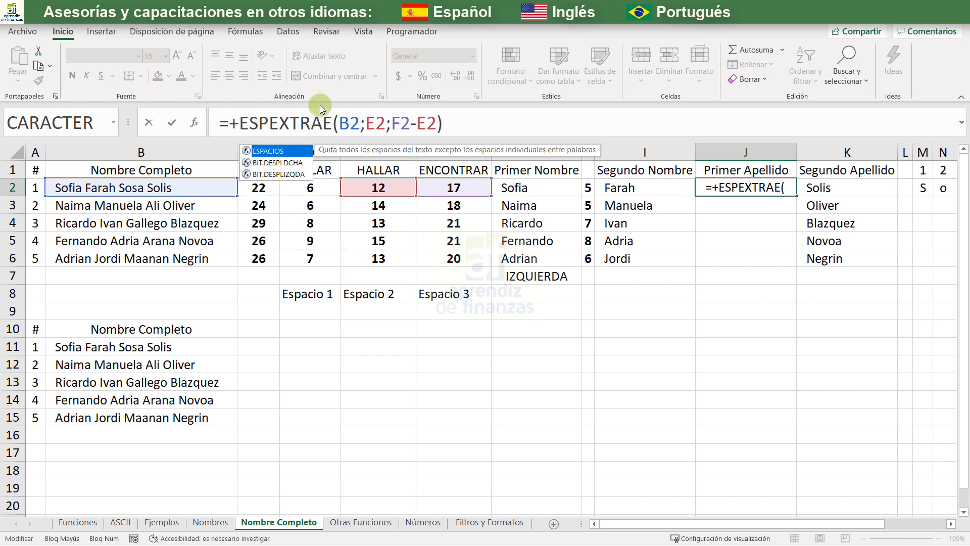
key("Tab")
left_click(540, 122)
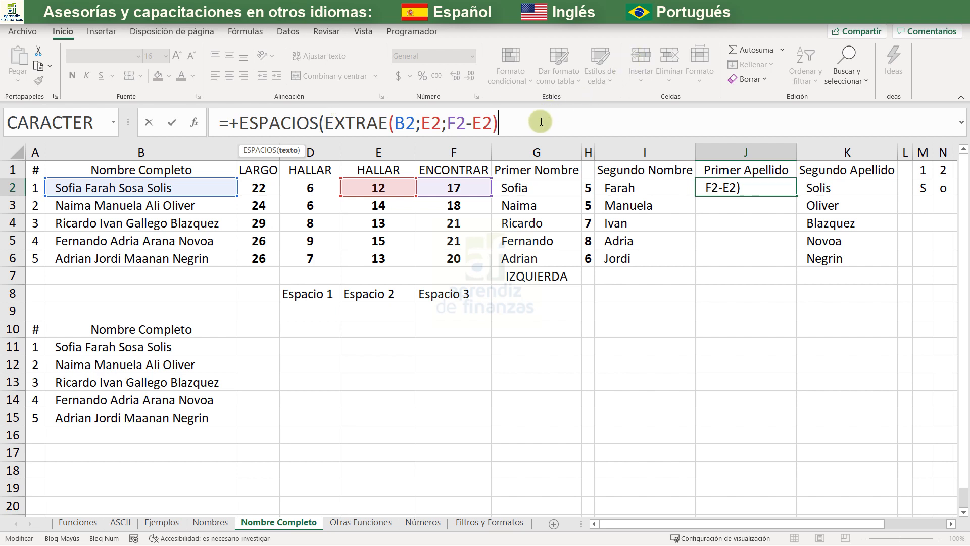
type(")")
key("Return")
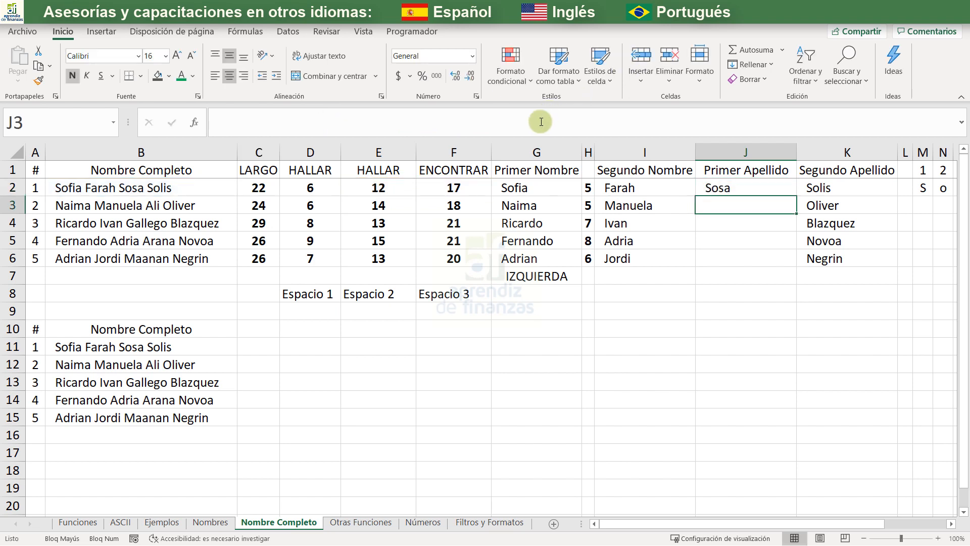
- Fill the J2 formula down the Primer Apellido column and clear the surplus cells J7:J8
left_click(792, 187)
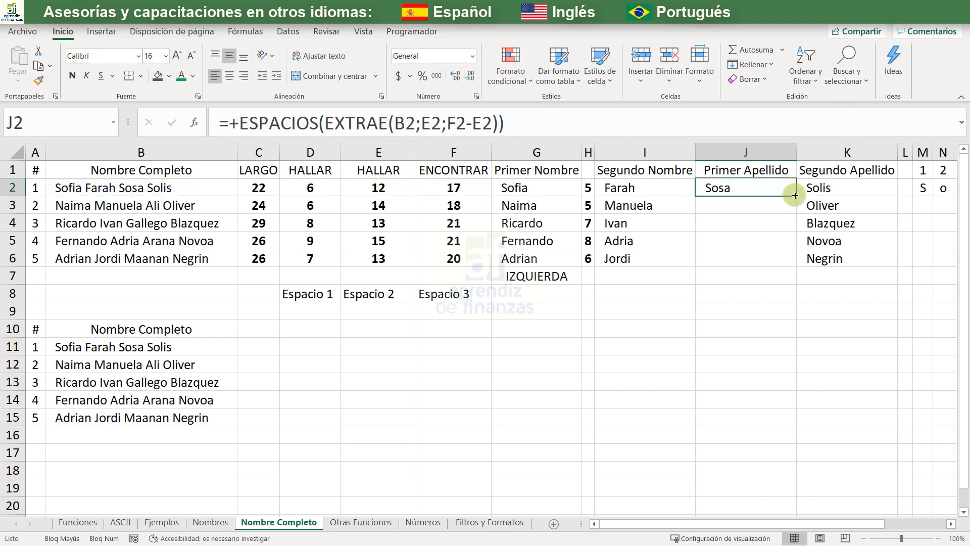
double_click(795, 196)
left_click(758, 278)
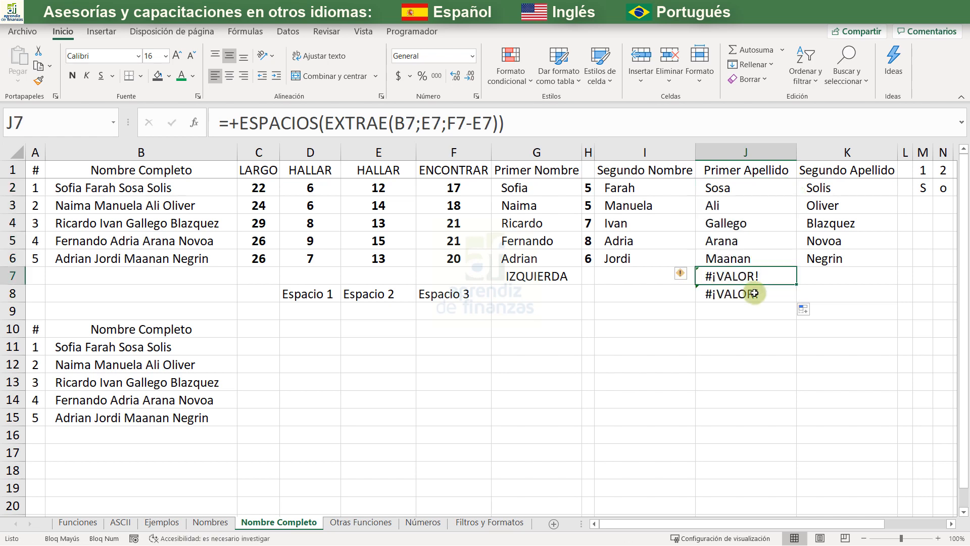
left_click(755, 294, "shift")
key("Delete")
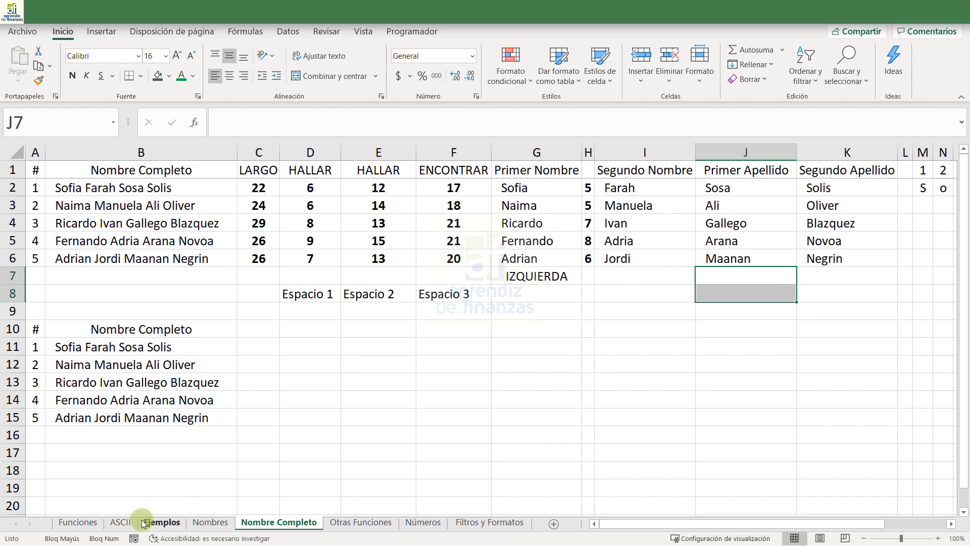
- On the Funciones sheet, copy the check mark beside CONCAT to the cells beside DERECHA, ENCONTRAR and ESPACIOS
left_click(93, 525)
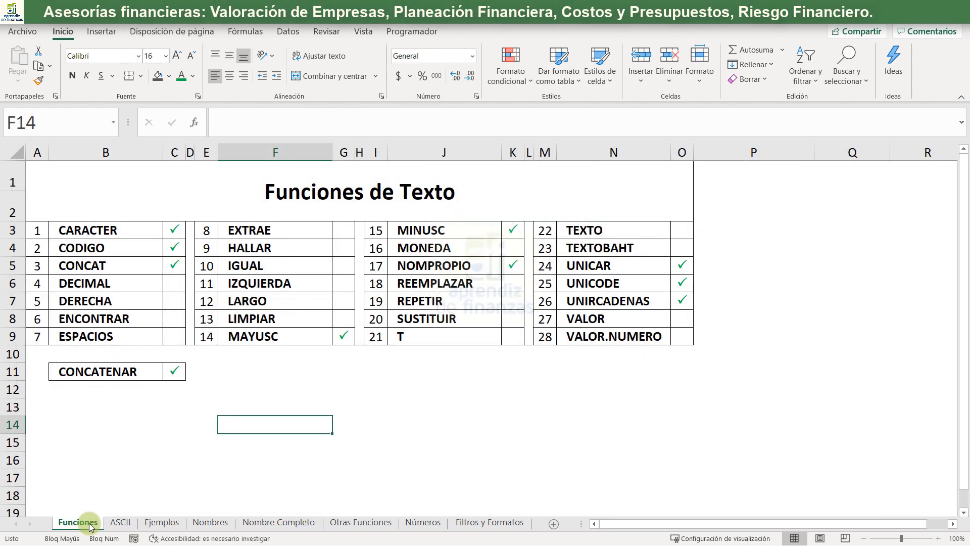
left_click(175, 264)
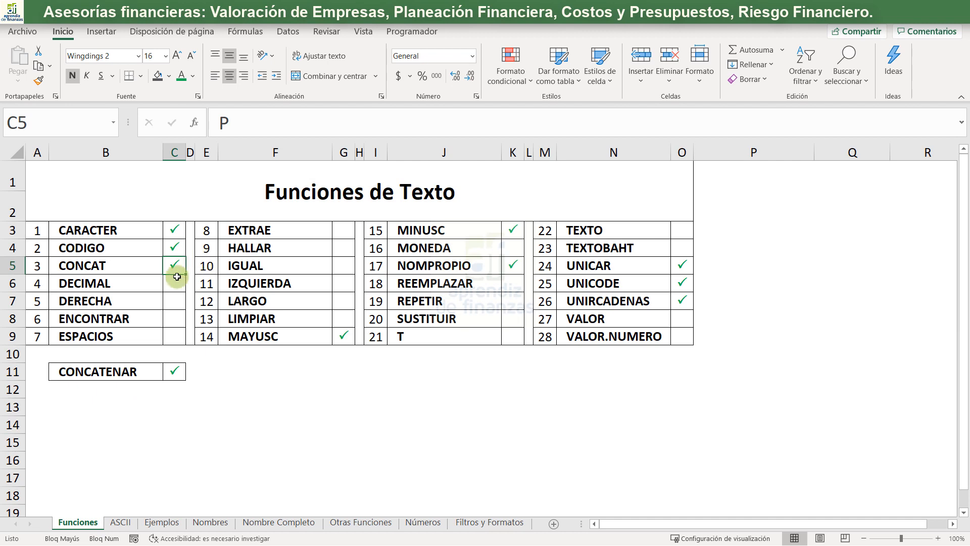
key("ctrl+c")
key("Down")
key("Down")
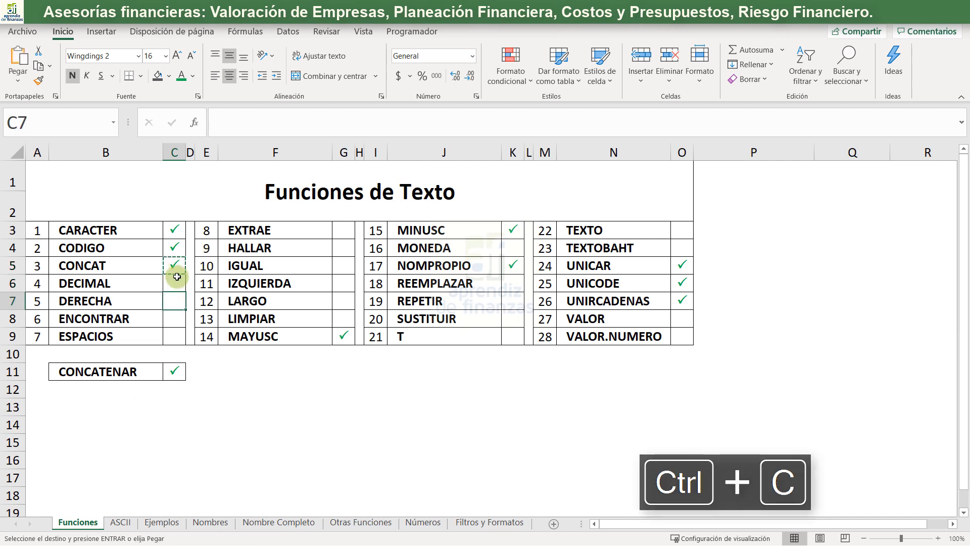
key("ctrl+v")
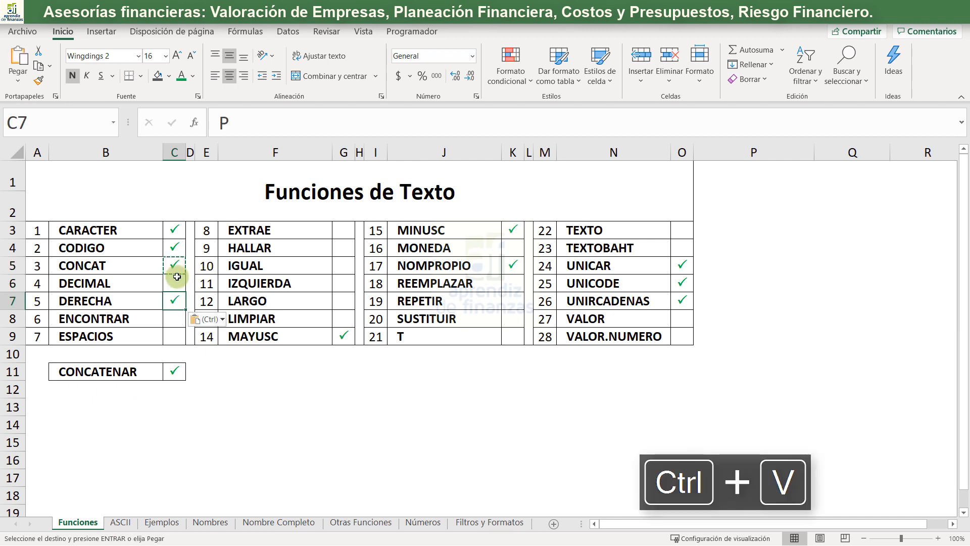
key("Down")
key("ctrl+v")
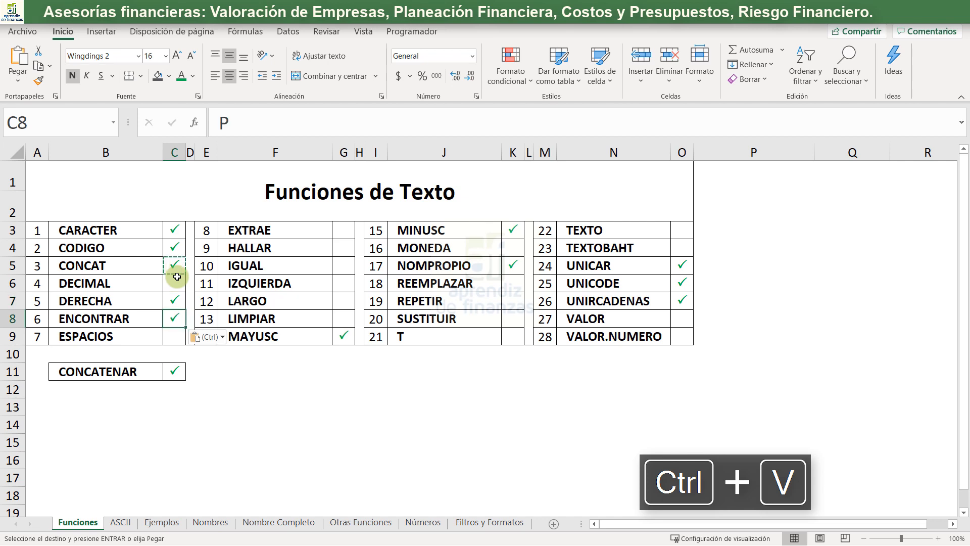
key("Down")
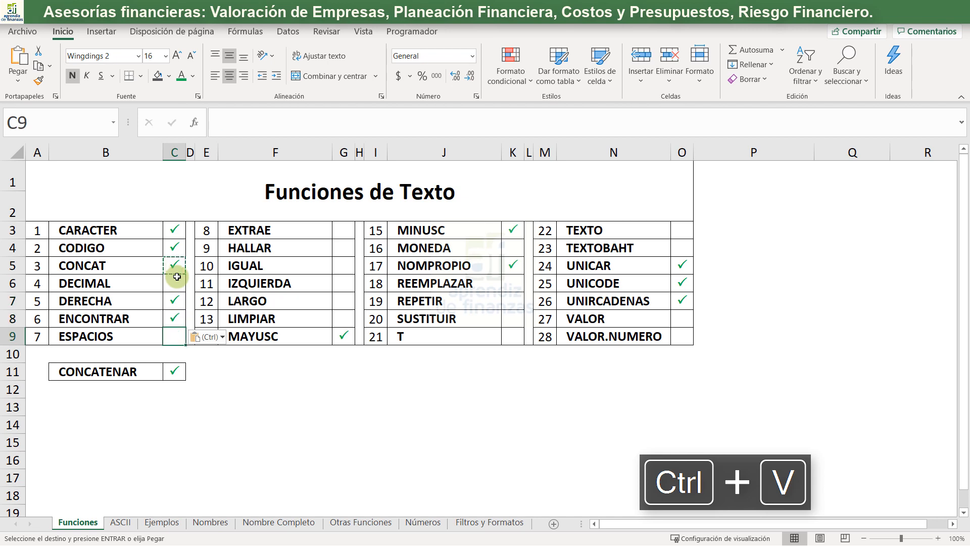
key("ctrl+v")
- Paste the copied check mark into G3 and G4 beside EXTRAE and HALLAR
key("Right")
key("Right")
key("Right")
key("Up")
key("Up")
key("Up")
key("Up")
key("Up")
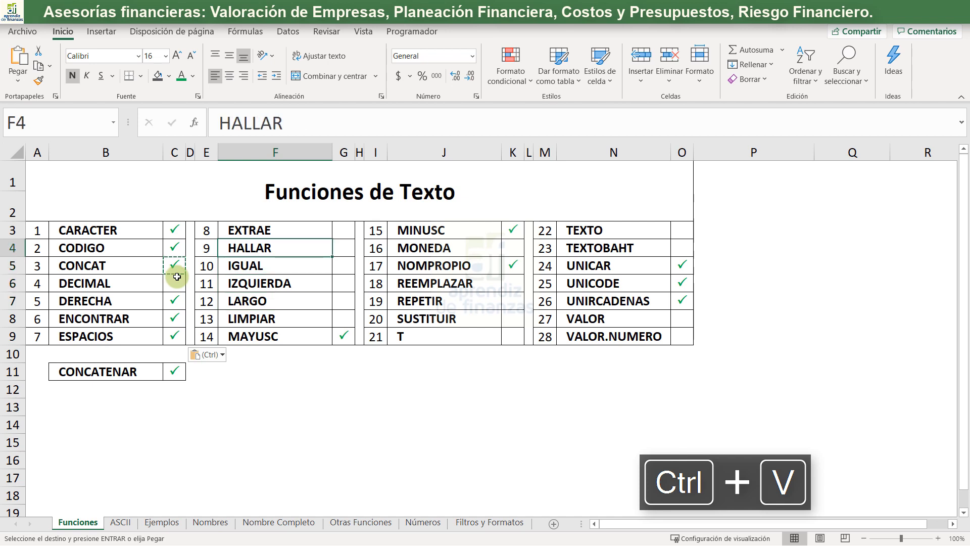
key("Up")
key("Right")
key("ctrl+v")
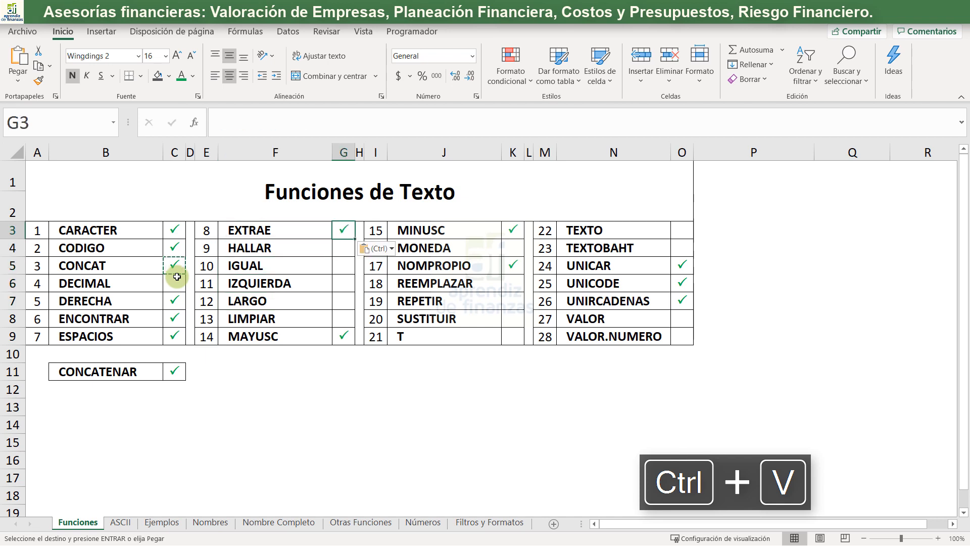
key("Down")
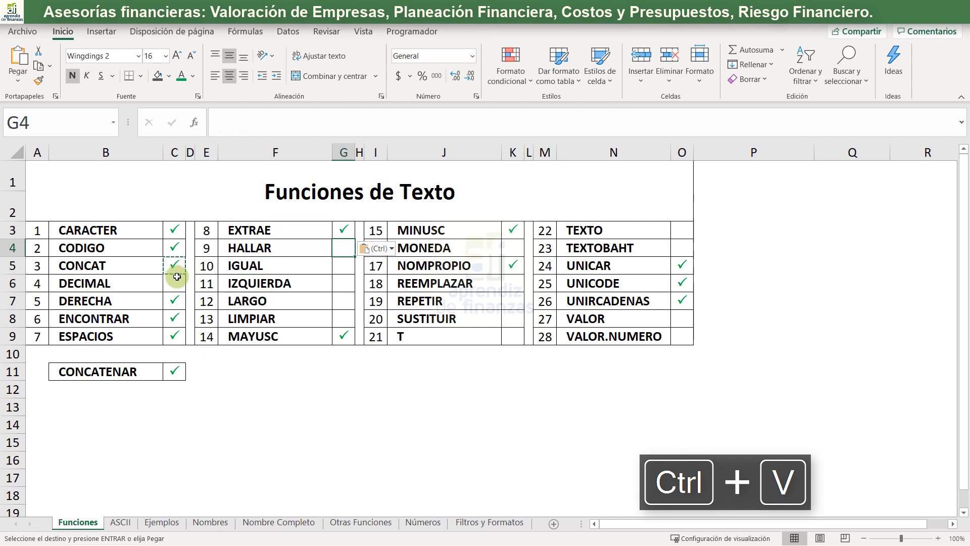
key("ctrl+v")
- Paste the check mark beside IZQUIERDA and LARGO, and end the copy mode with F14 selected
key("Down")
key("Down")
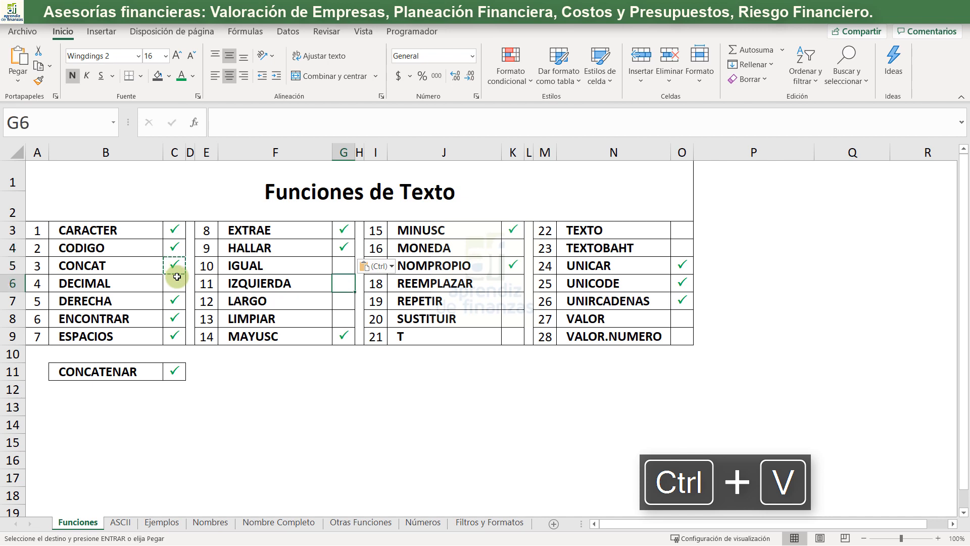
key("ctrl+v")
key("Down")
key("ctrl+v")
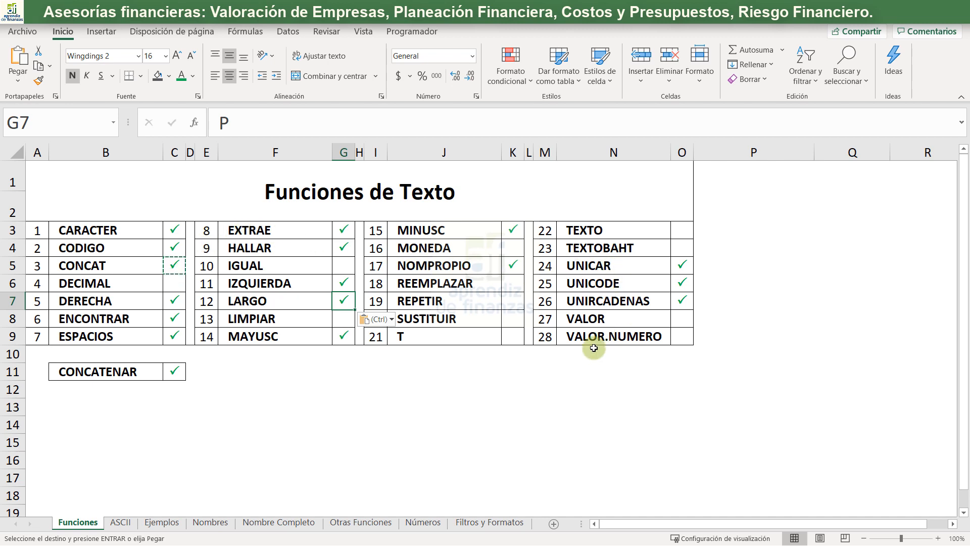
left_click(327, 425)
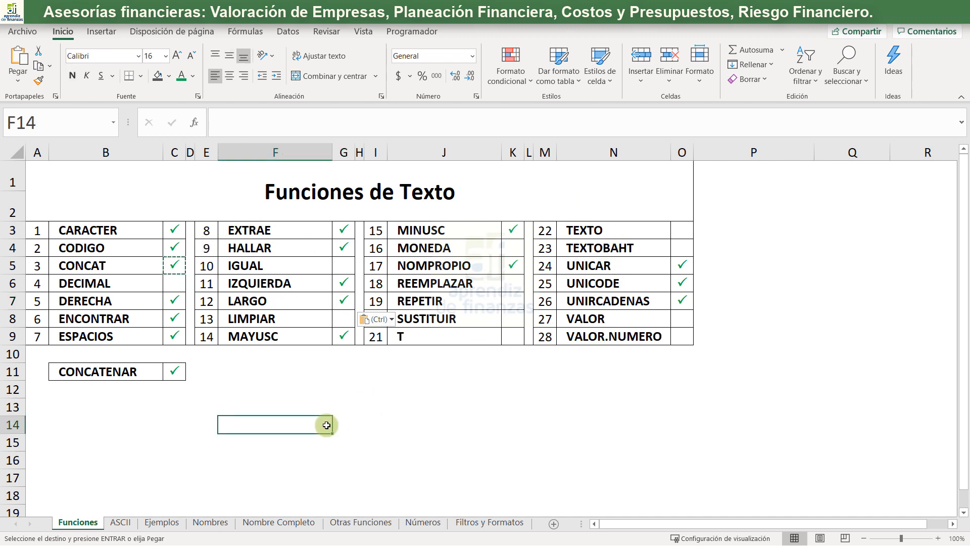
key("Escape")
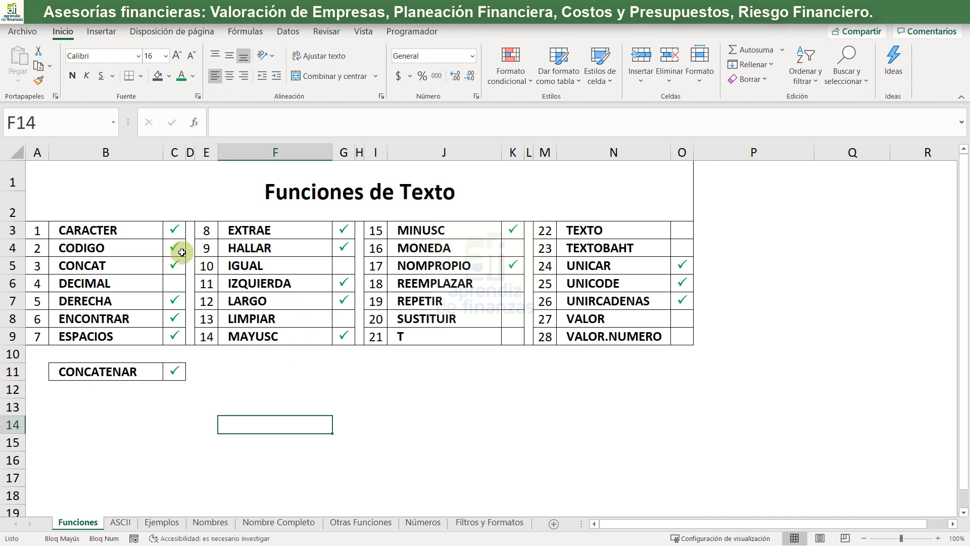
- Select all the check-marked cells in columns C, G, K and O to count the covered functions, and release the selection
left_click_drag(174, 231, 170, 264)
left_click_drag(174, 301, 168, 336)
left_click(174, 373, "ctrl")
left_click_drag(345, 232, 345, 248)
left_click(345, 283, "ctrl")
left_click(347, 301, "ctrl")
left_click(344, 336, "ctrl")
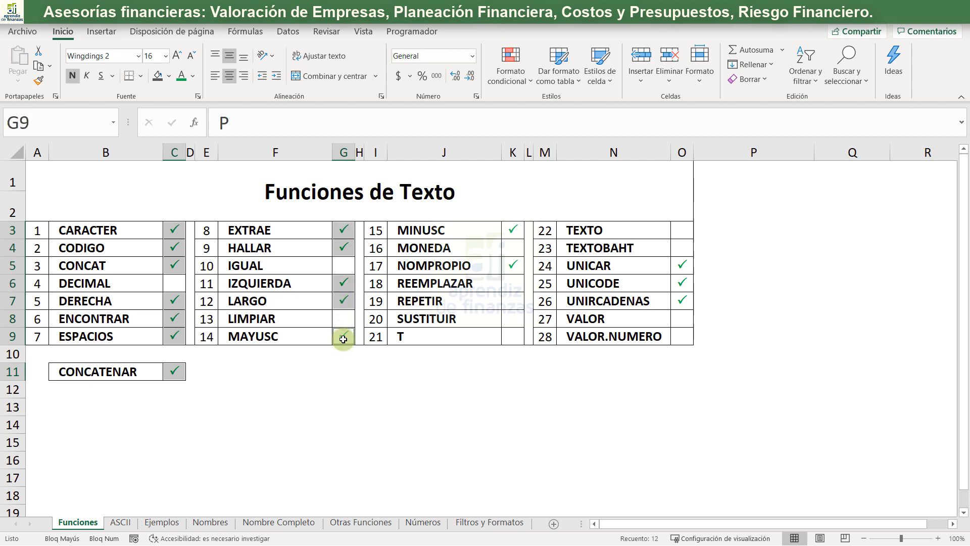
left_click(514, 231, "ctrl")
left_click(513, 265, "ctrl")
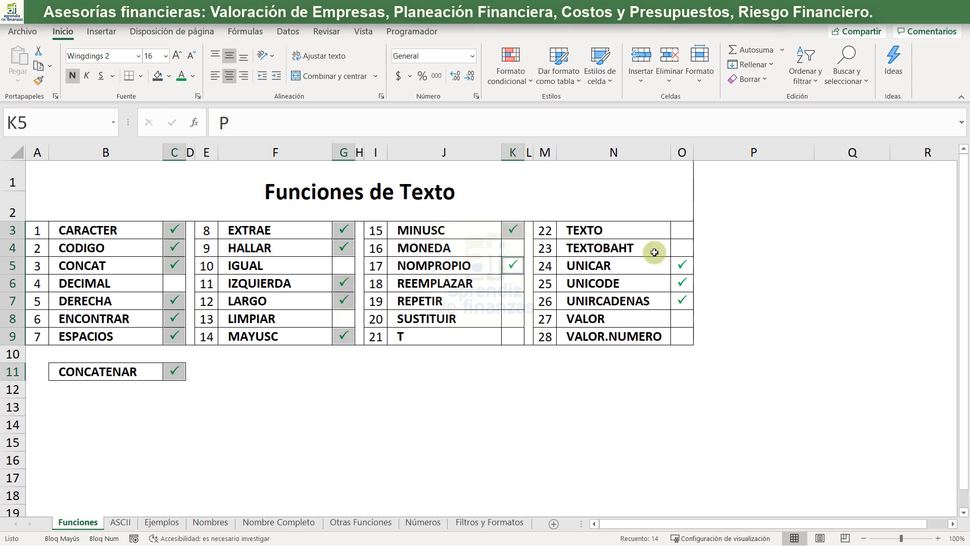
left_click(682, 265, "ctrl")
left_click_drag(689, 286, 683, 301)
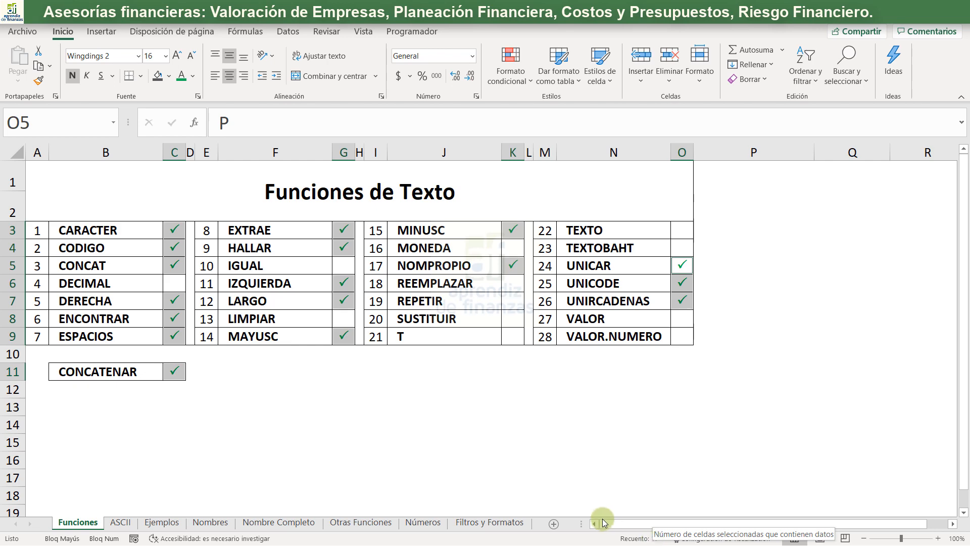
left_click(173, 414)
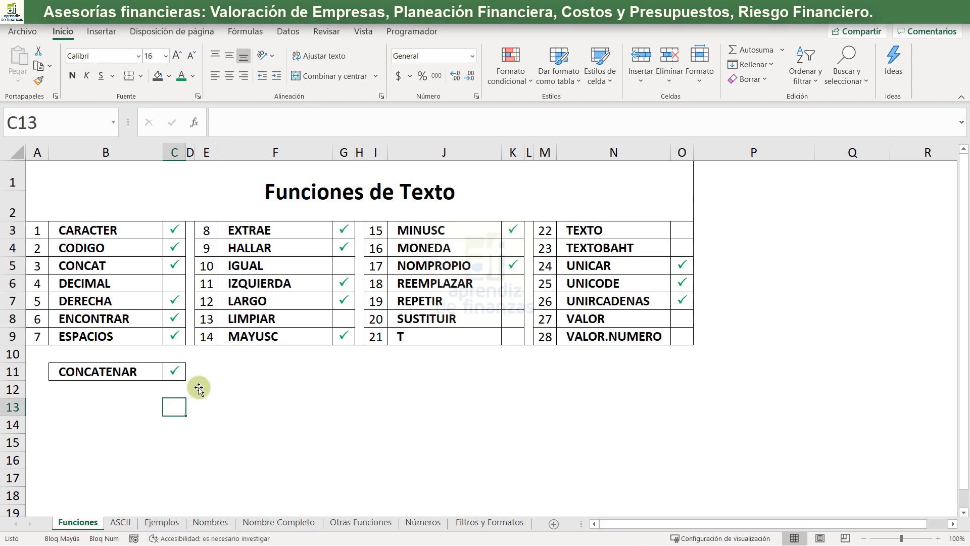
left_click(475, 523)
left_click(420, 523)
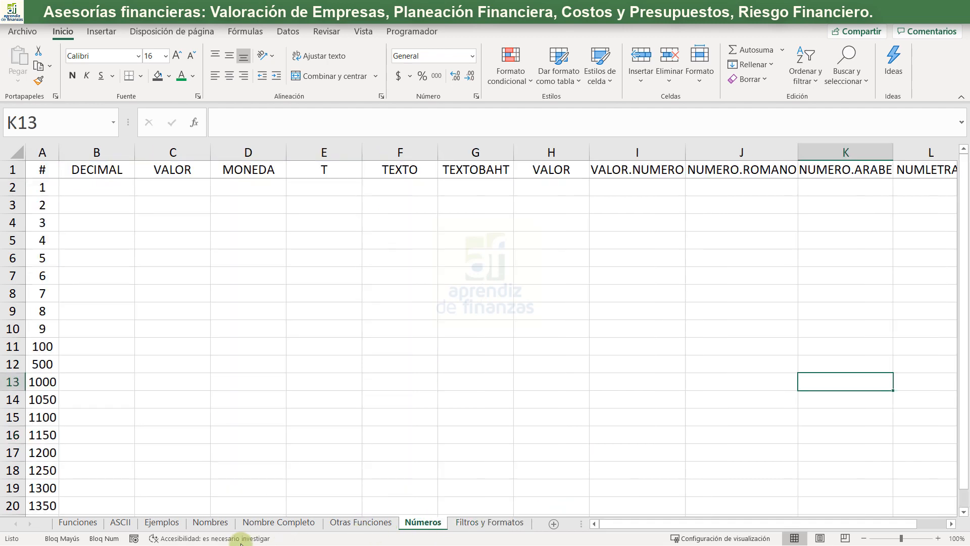
left_click(154, 522)
left_click(209, 522)
left_click(289, 522)
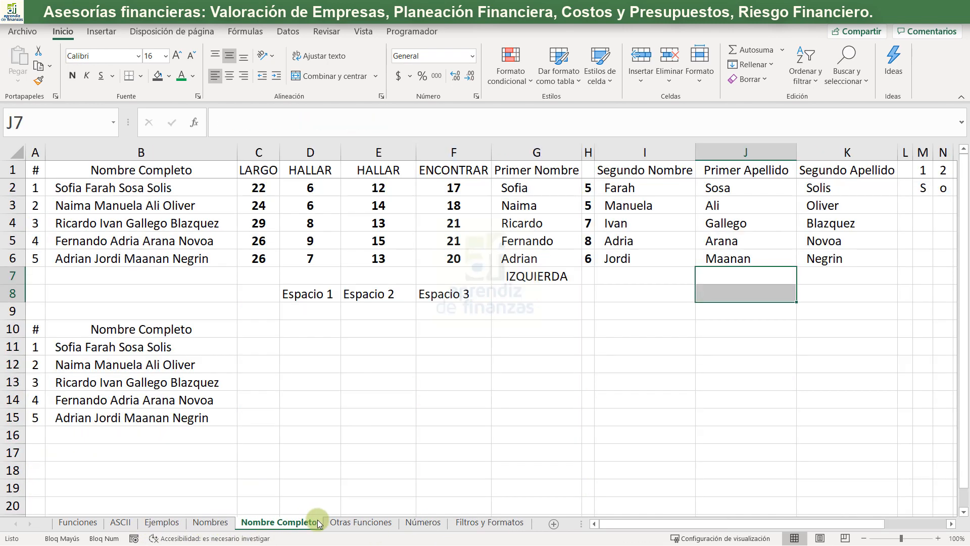
left_click(336, 522)
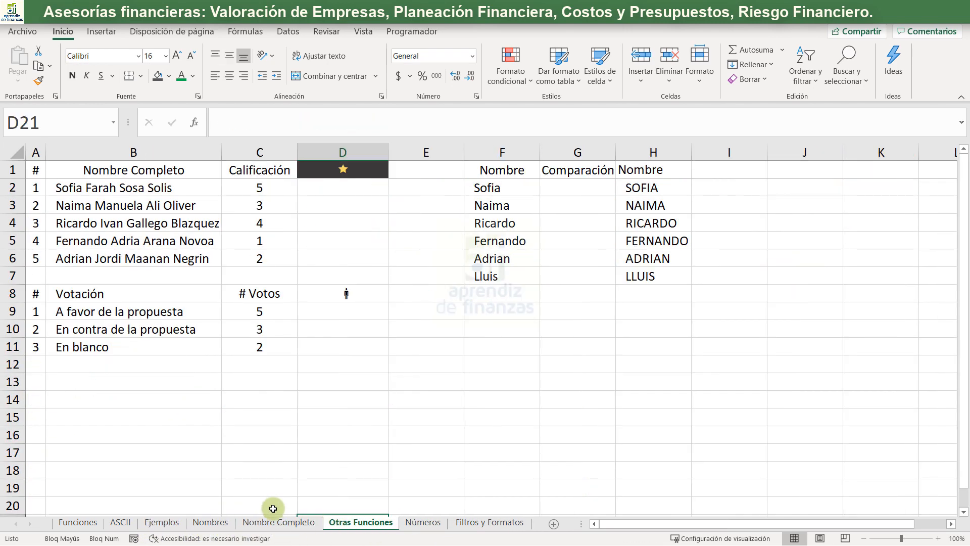
- Copy the full names in B11:B15 of the Nombre Completo sheet to H2 of the Ejemplos sheet and autofit column H
left_click(278, 522)
left_click_drag(129, 340, 105, 419)
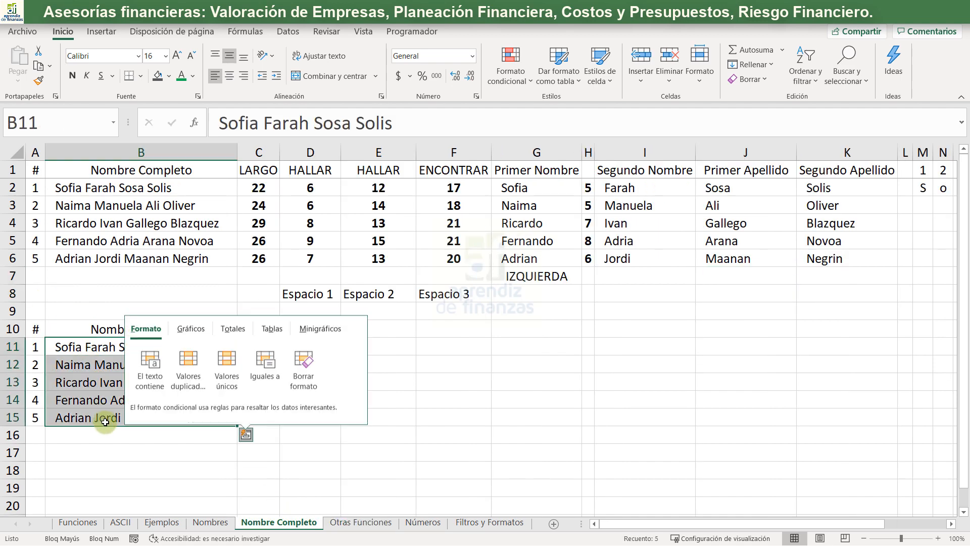
key("ctrl+c")
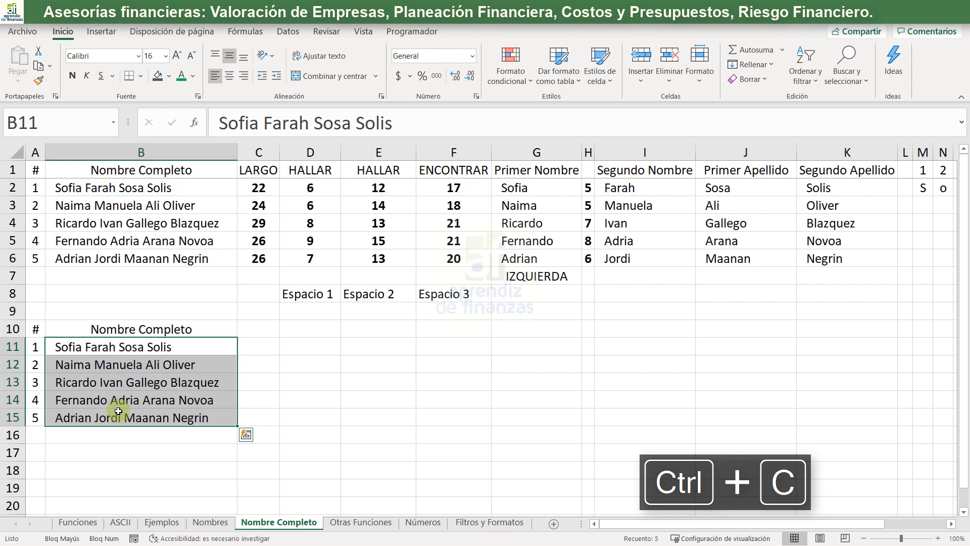
left_click(217, 524)
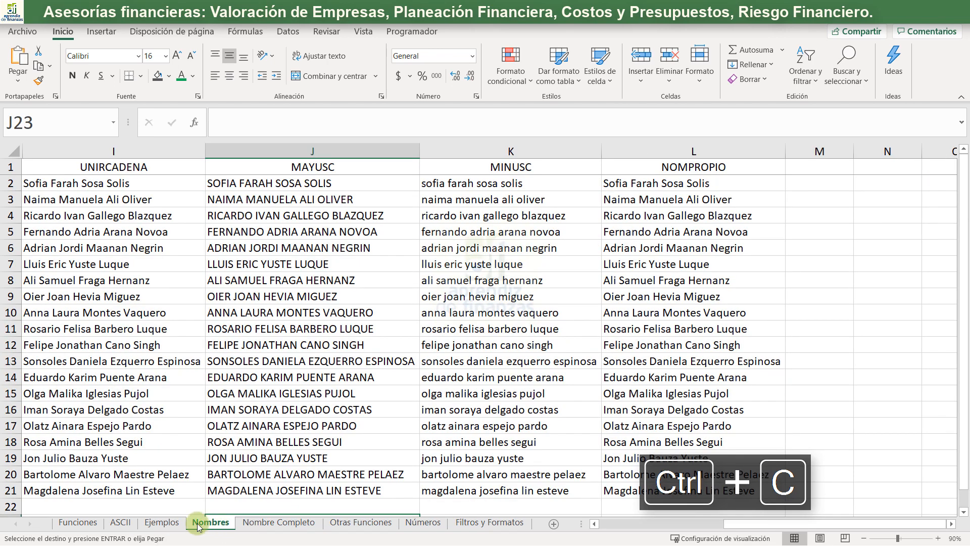
left_click(162, 524)
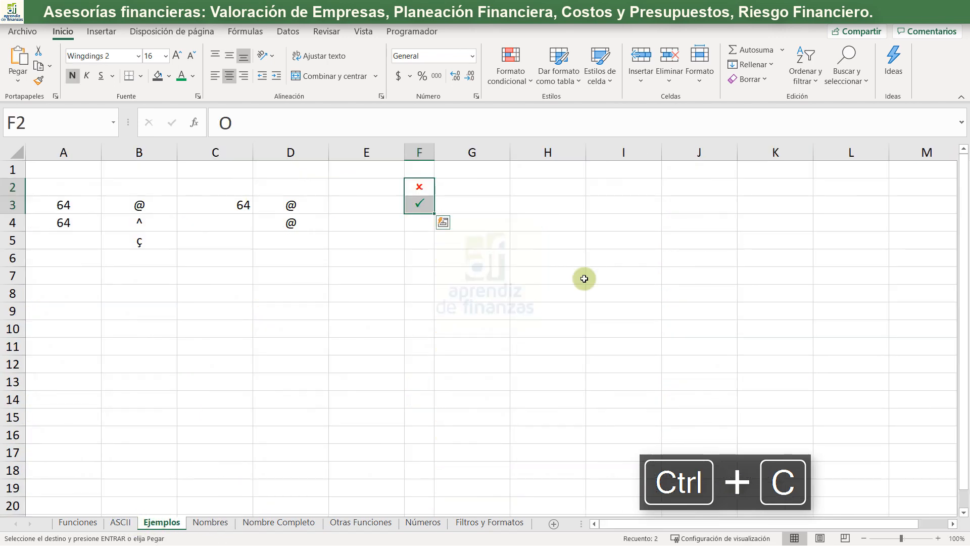
left_click(537, 187)
key("Return")
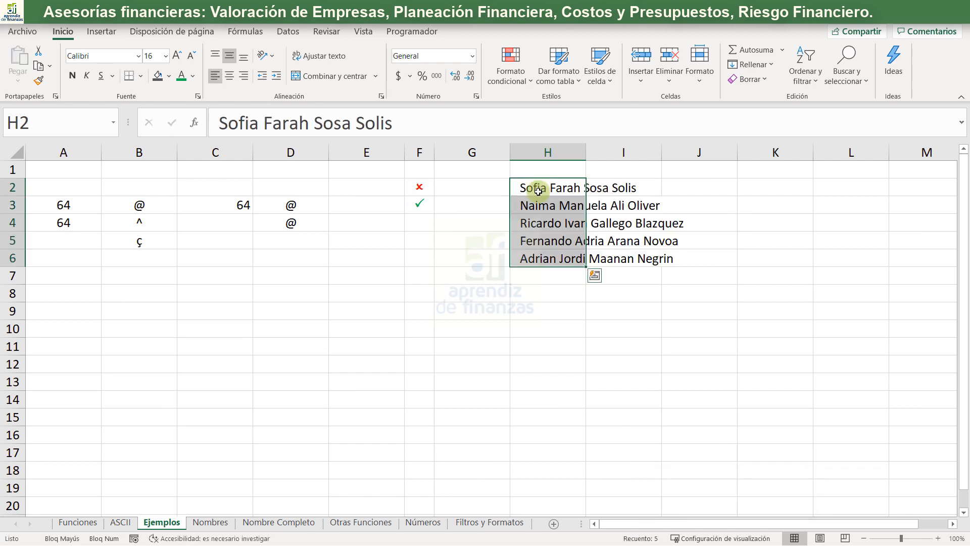
double_click(585, 151)
- Enter the second given name from the full name in H2 into I2 as the Flash Fill pattern
left_click(720, 189)
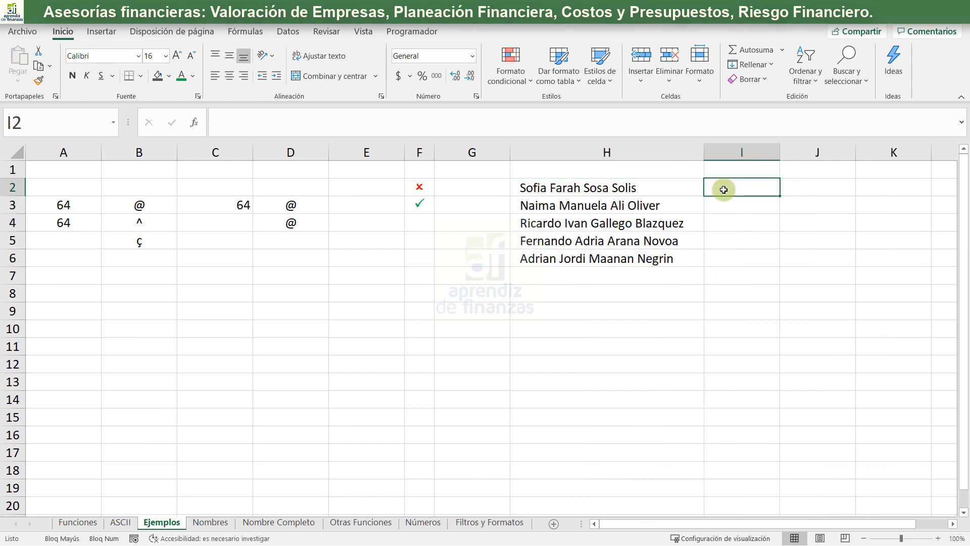
type("fA")
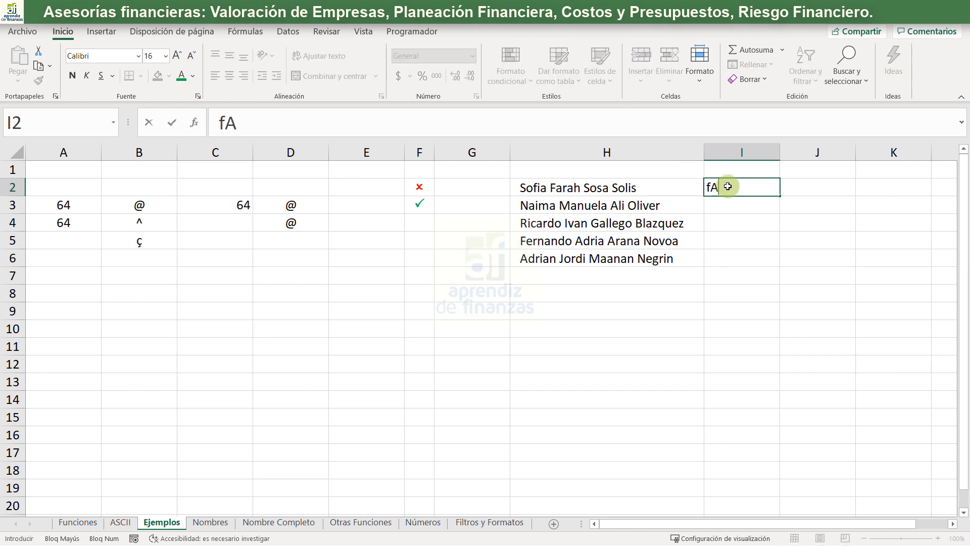
key("BackSpace")
key("BackSpace")
key("Caps_Lock")
type("Fara")
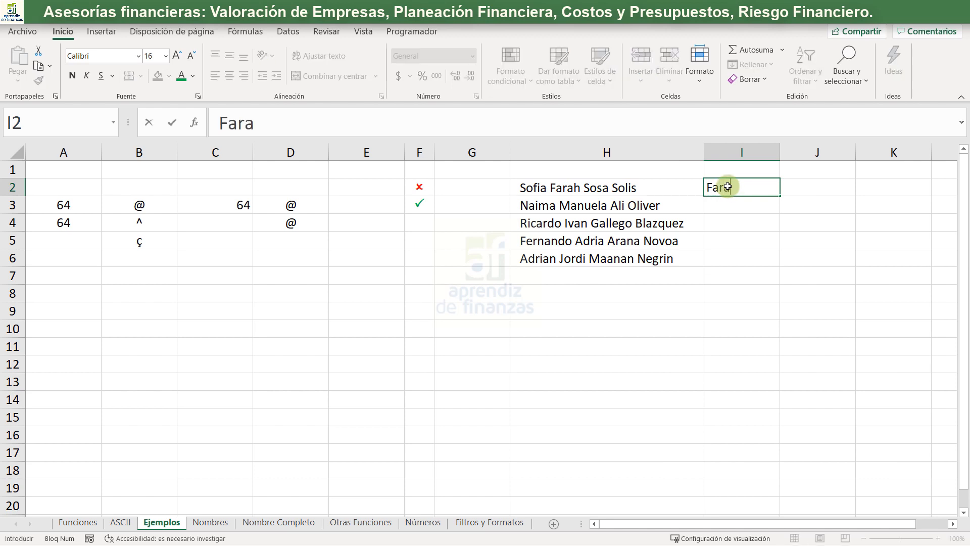
type("h")
key("Return")
- Begin the second given name from H3 in I3 and accept the Flash Fill suggestions down to I6
type("Man")
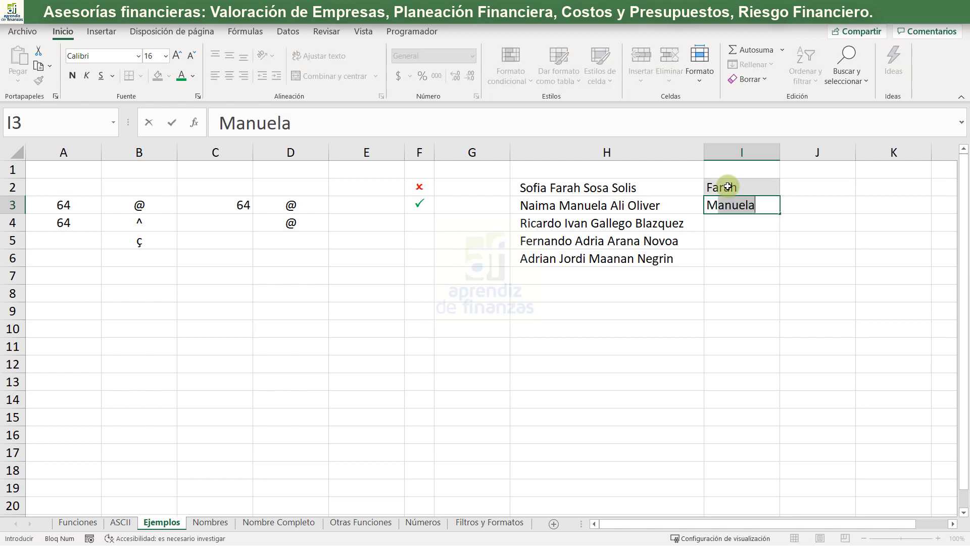
type("u")
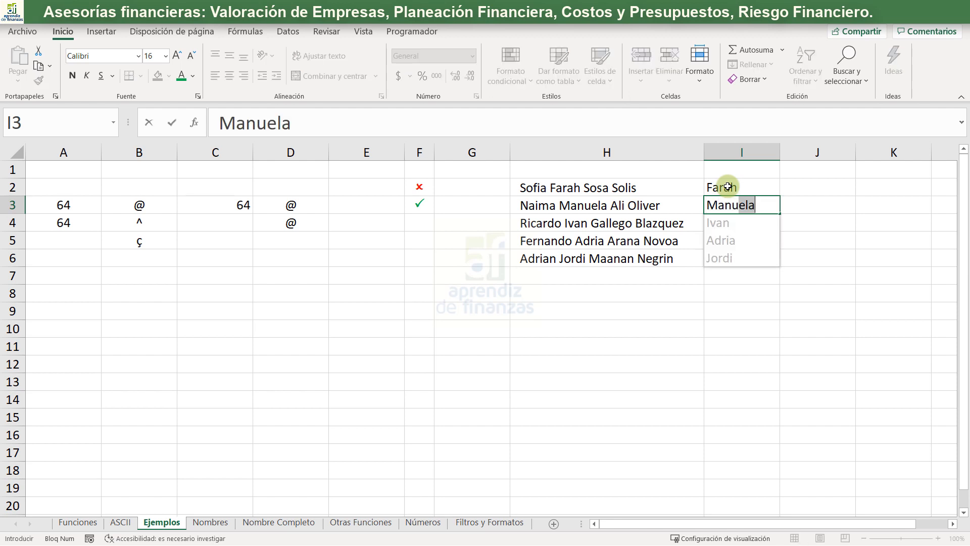
key("Return")
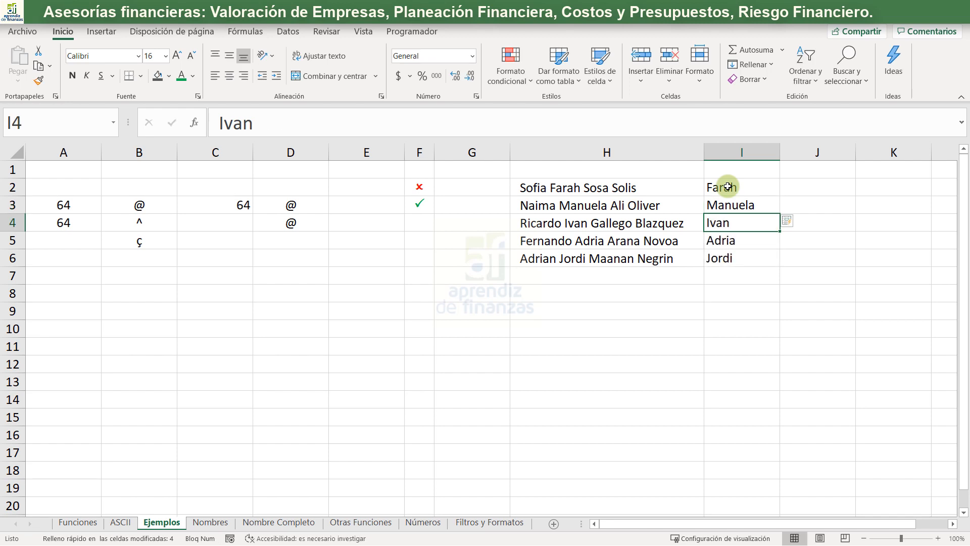
- Enter the first surname from the full name in H2 into J2
key("Down")
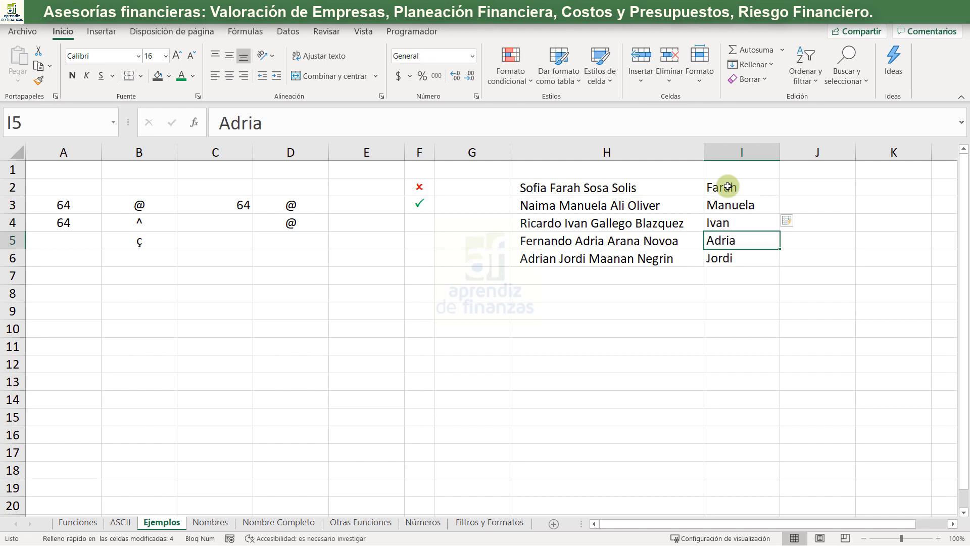
key("Down")
key("Right")
key("Up")
key("Up")
key("Up")
key("Up")
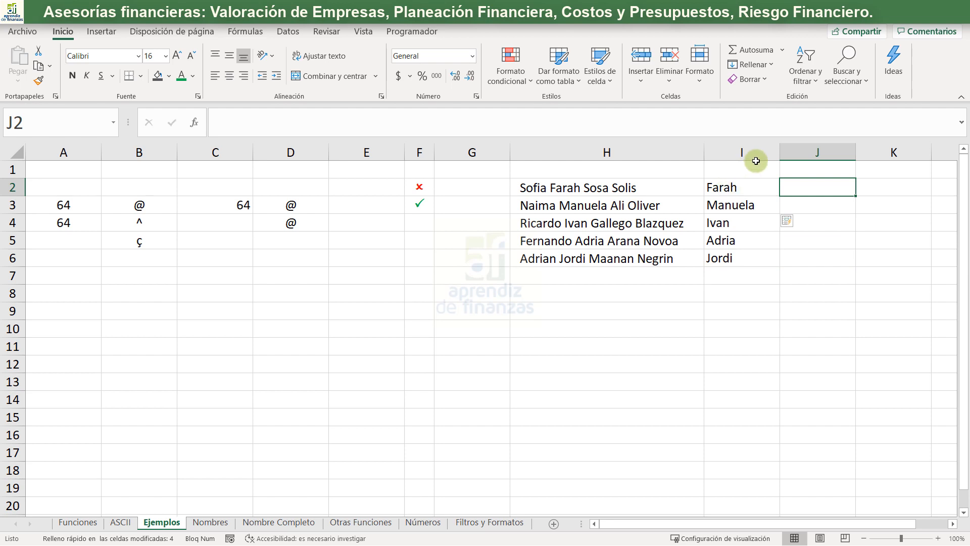
type("Sosa")
key("Return")
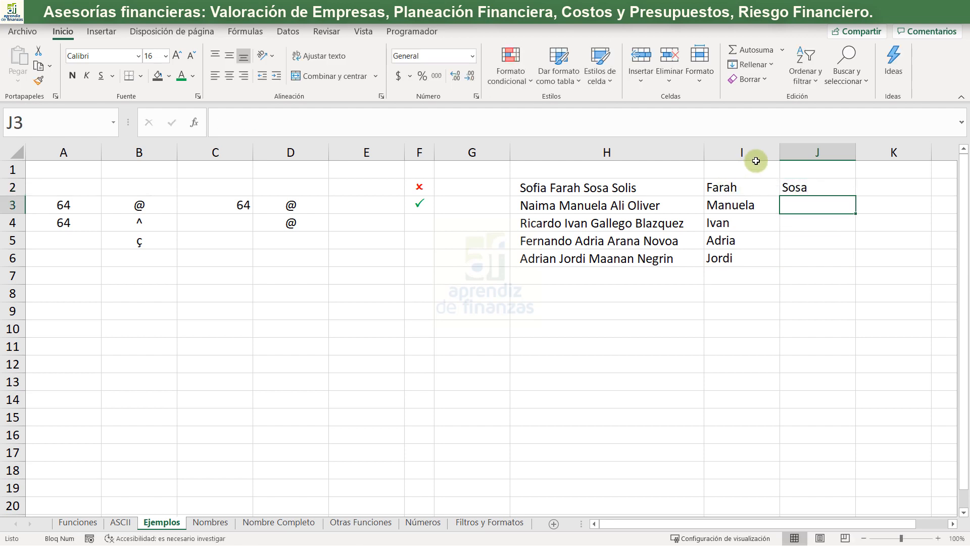
type("Ali")
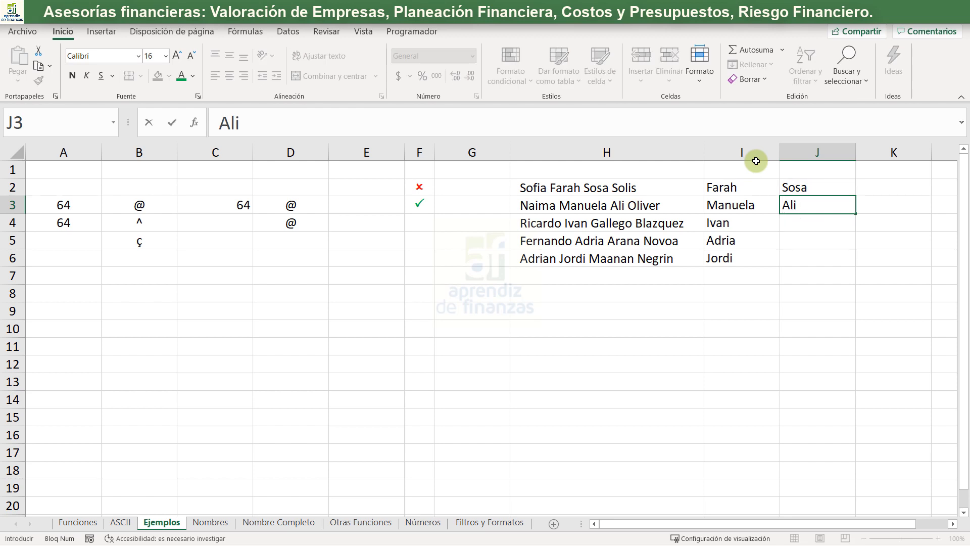
key("BackSpace")
type("i")
key("Return")
key("Up")
key("Delete")
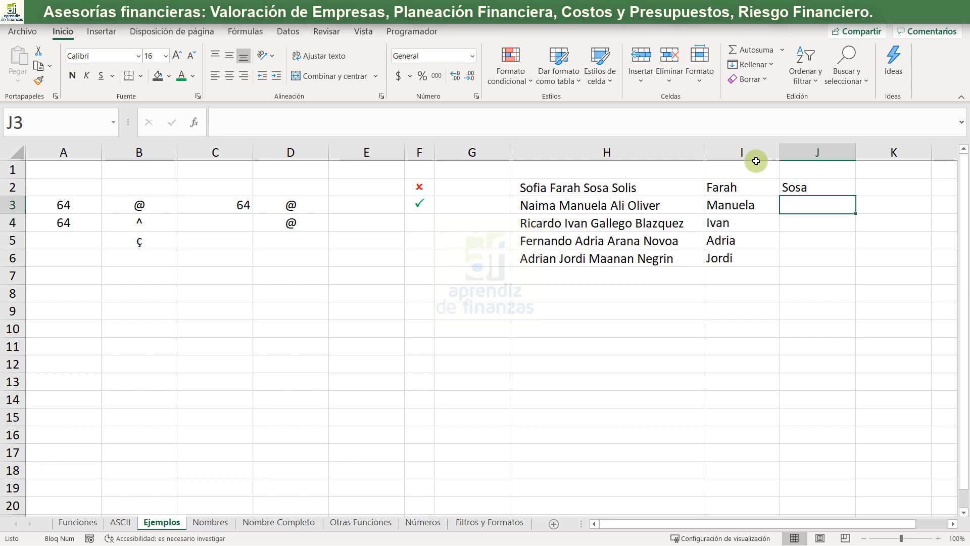
- Enter the first surname from H3 in J3 and accept the Flash Fill suggestions down to J6
type("Ali")
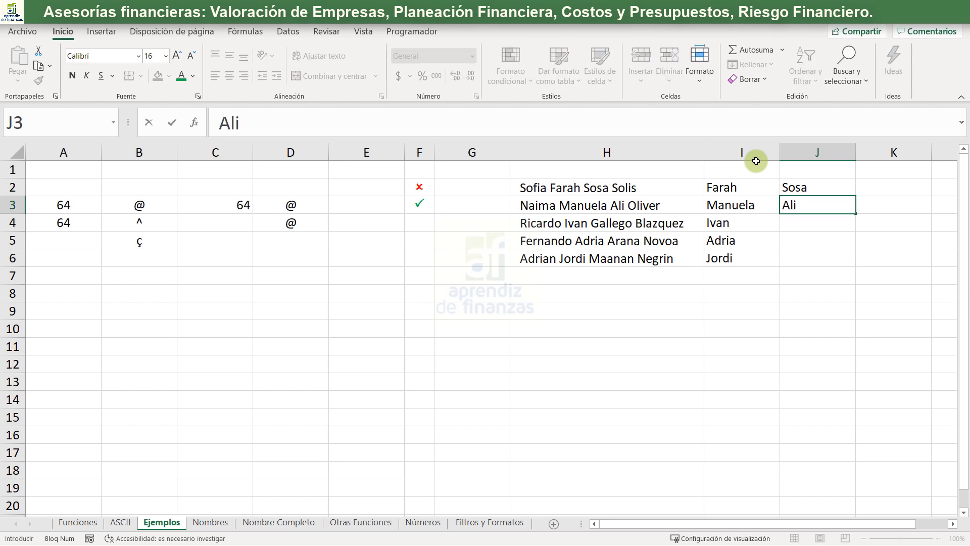
key("Return")
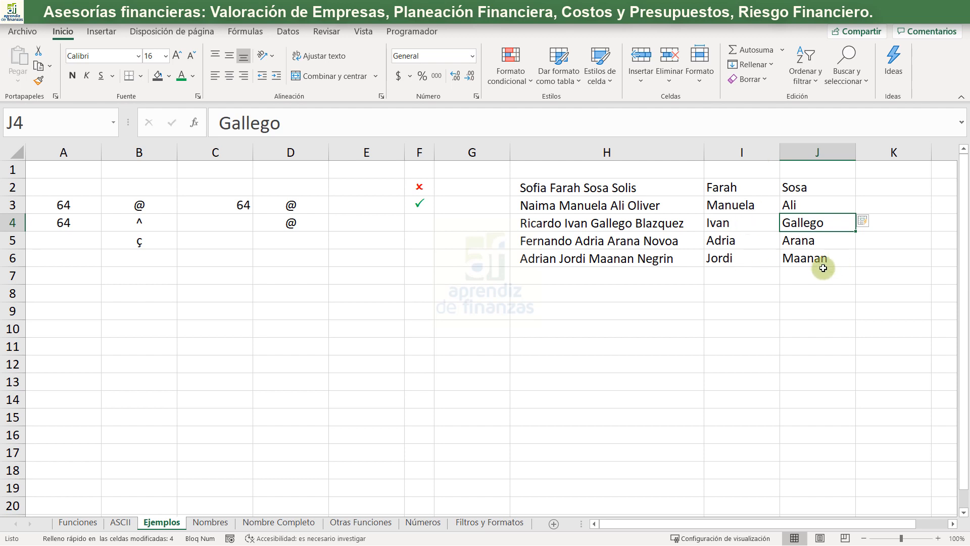
- Select the extracted surnames in J2:J6 and autofit the widths of columns I and J
left_click_drag(802, 196, 797, 259)
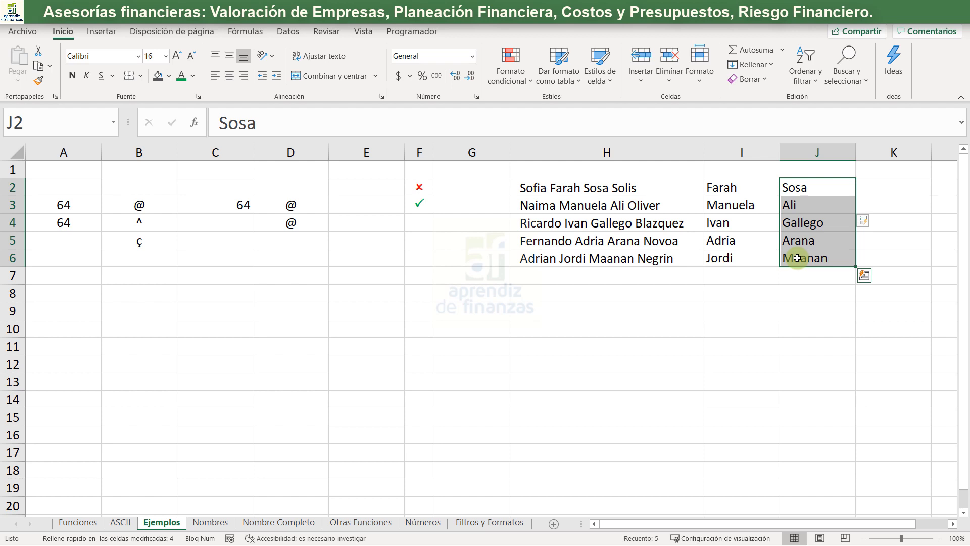
double_click(780, 150)
double_click(834, 152)
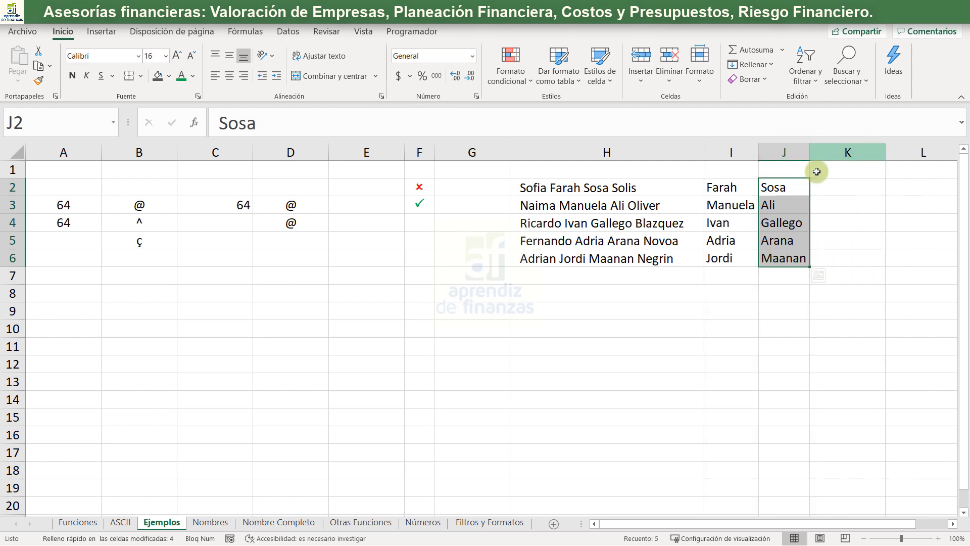
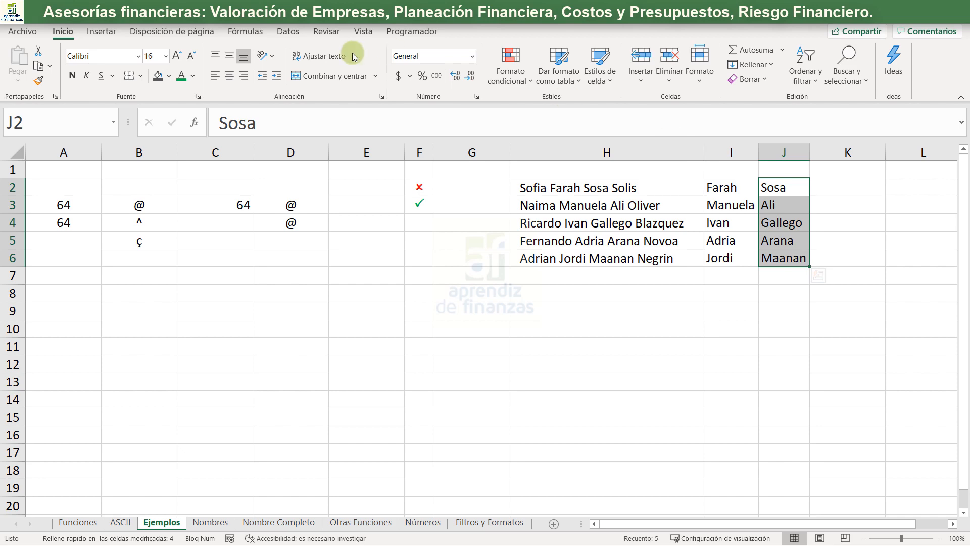
- Go to the Nombre Completo sheet and select cell D11 beside the second list of names
left_click(210, 523)
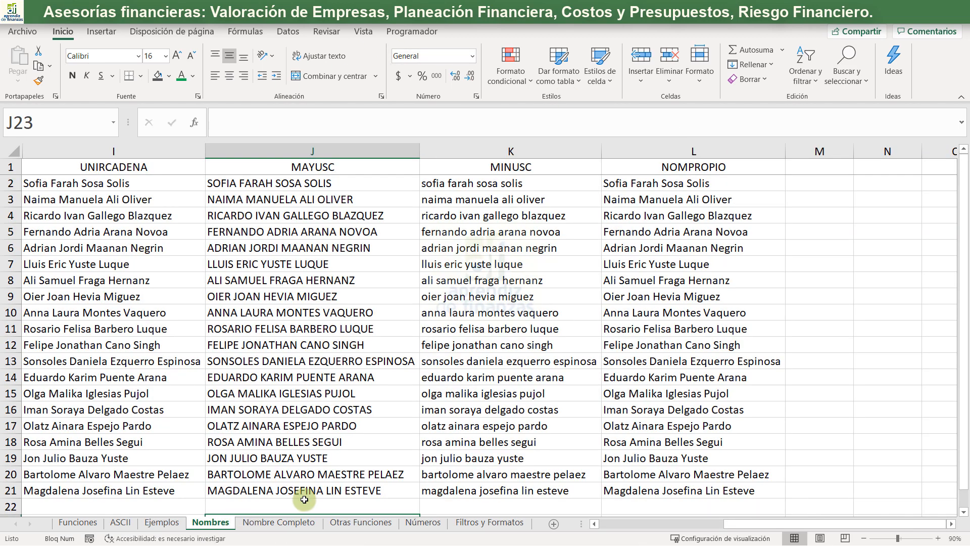
left_click(277, 523)
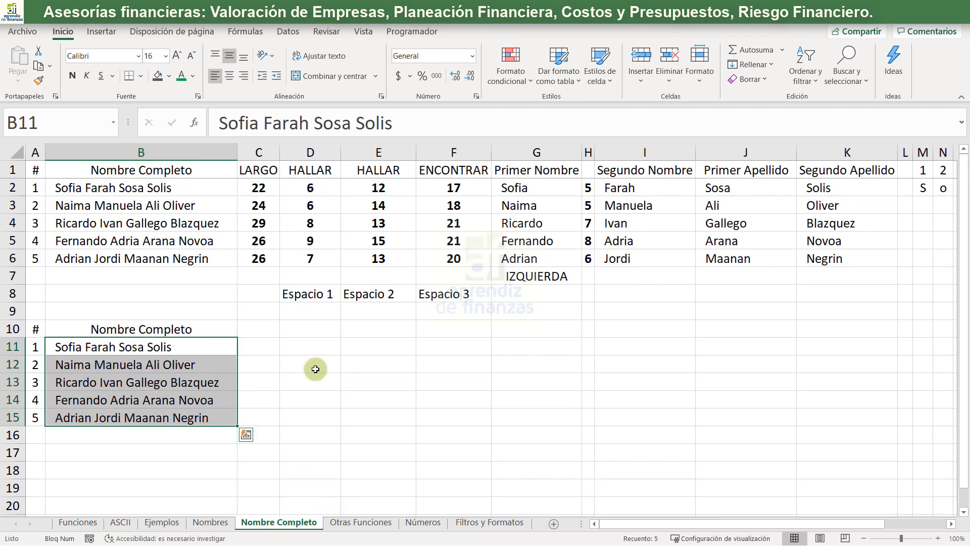
left_click(299, 329)
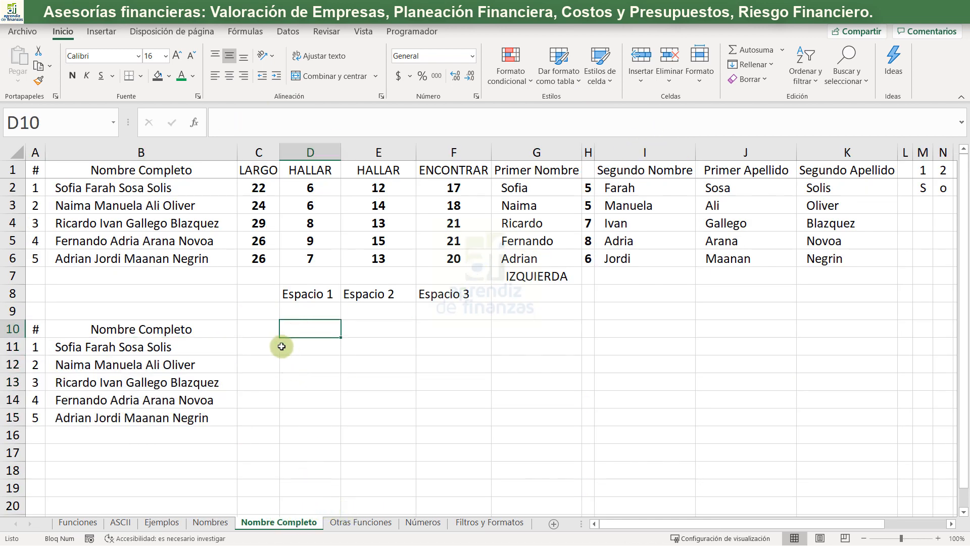
left_click(303, 349)
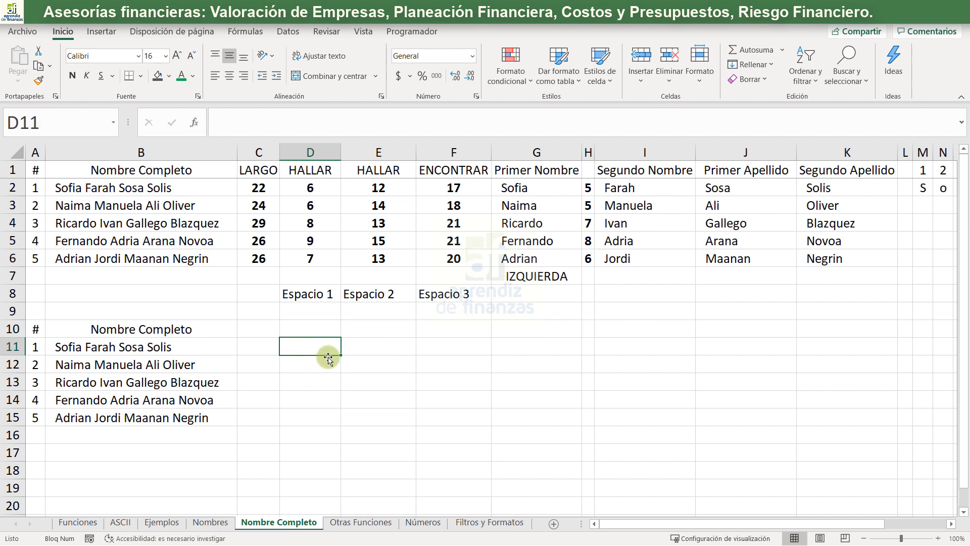
- Check the list of text functions on the Funciones sheet and return to the Nombre Completo sheet
key("Up")
key("ctrl+Page_Up")
key("ctrl+Page_Up")
key("ctrl+Page_Up")
key("ctrl+Page_Up")
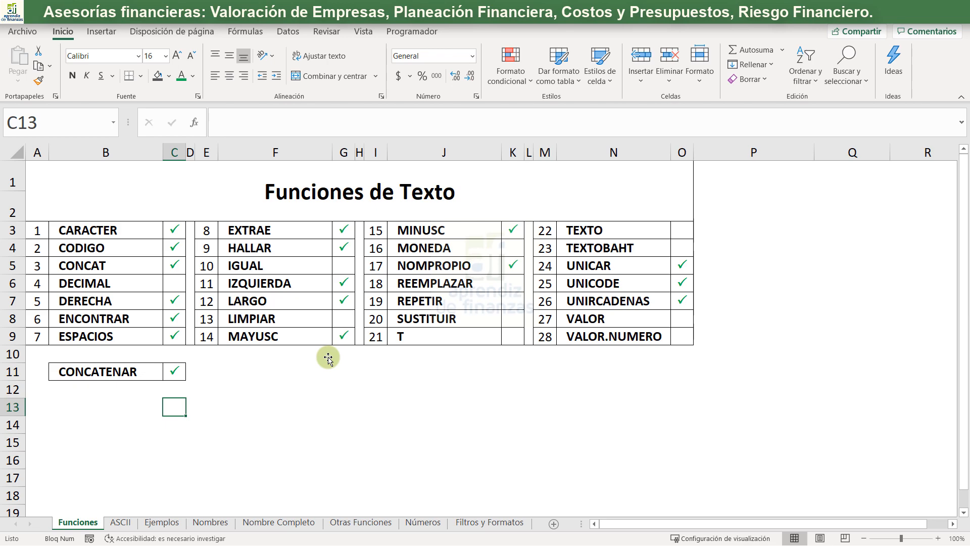
key("ctrl+Next")
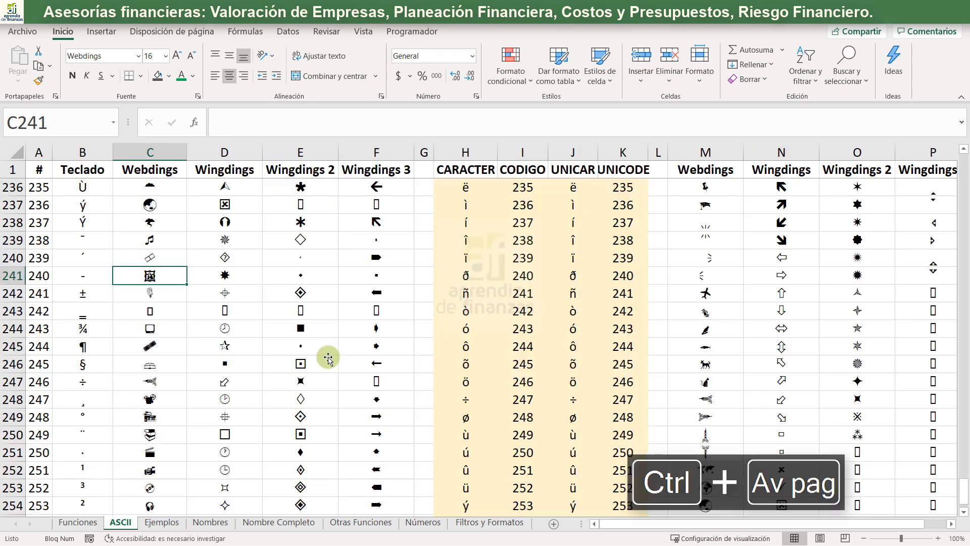
key("ctrl+Page_Down")
key("ctrl+Page_Down")
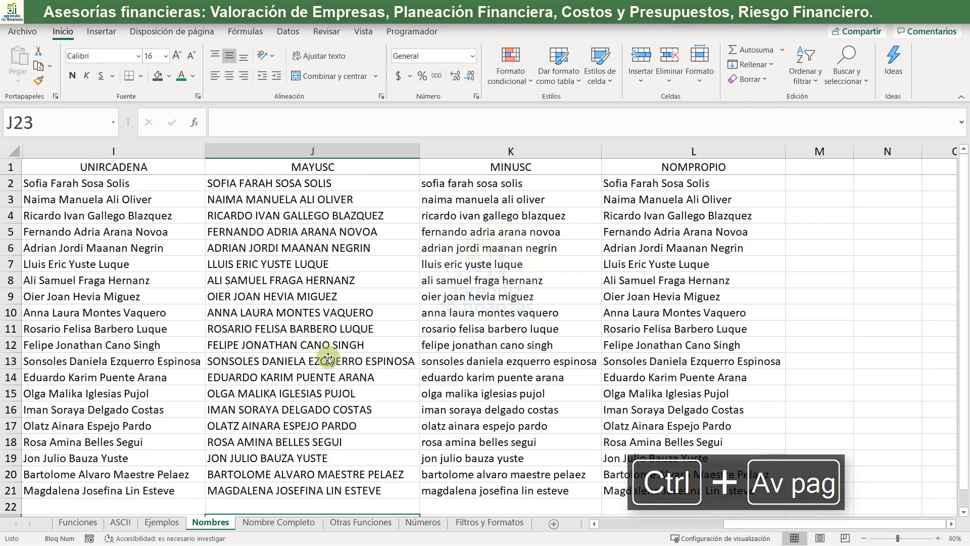
key("ctrl+Page_Down")
- Insert a blank row at row 9, above the second list of names
key("Up")
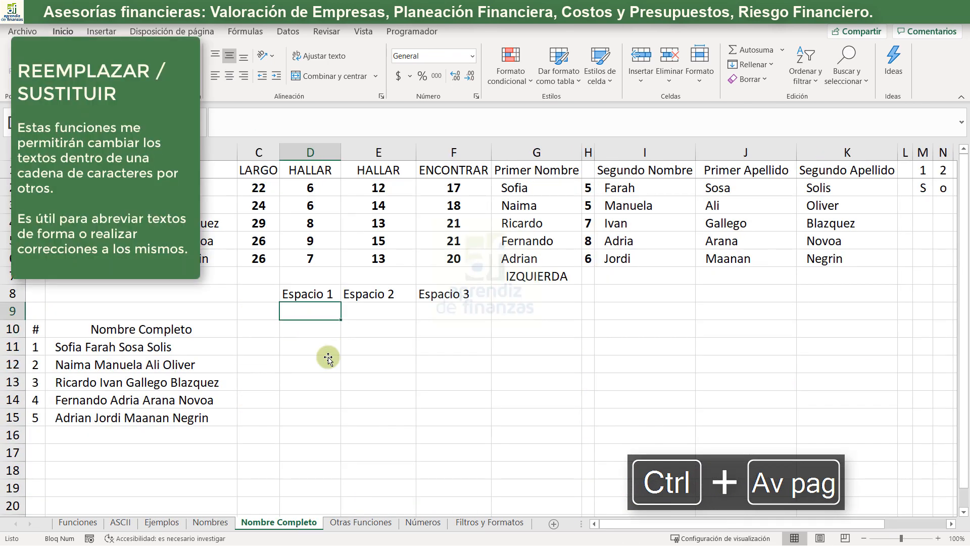
key("Left")
key("Left")
key("Left")
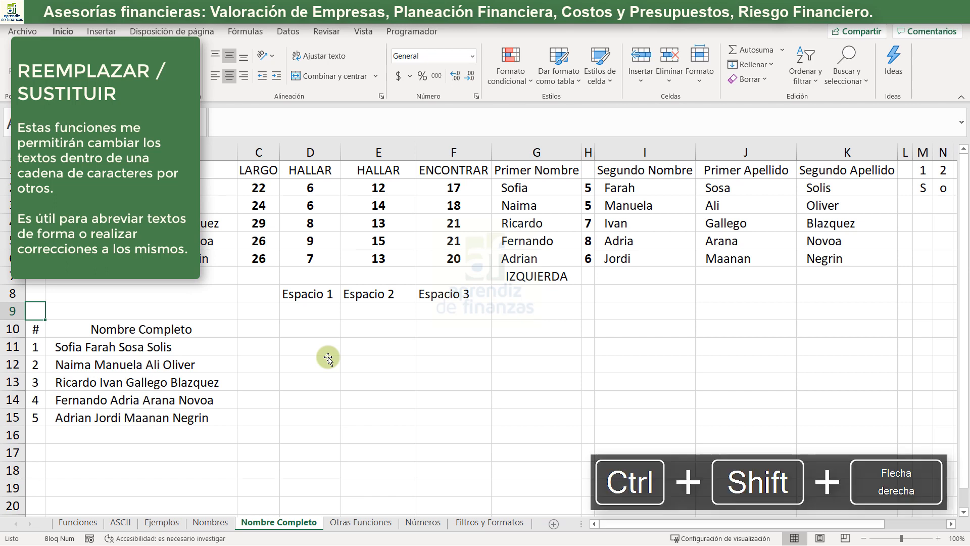
key("shift+space")
key("ctrl+shift+plus")
- Enter the header REEMPLAZAR in D11, in the header row of the second list of names
key("Down")
key("Right")
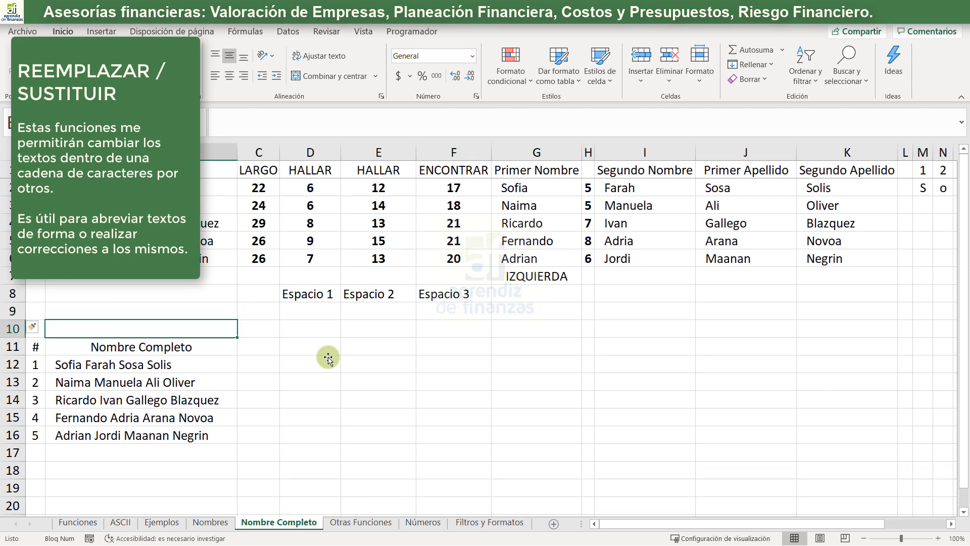
key("Right")
key("Down")
key("Right")
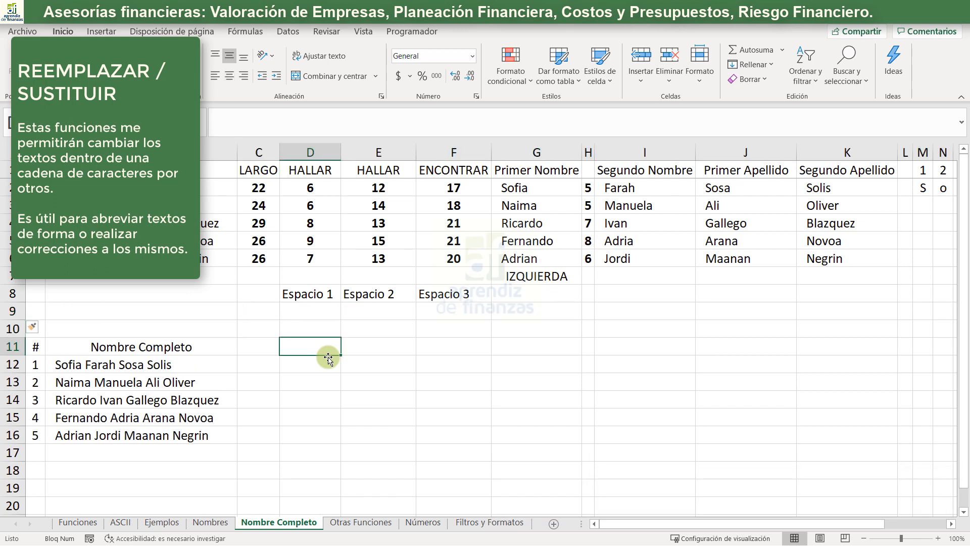
type("REE")
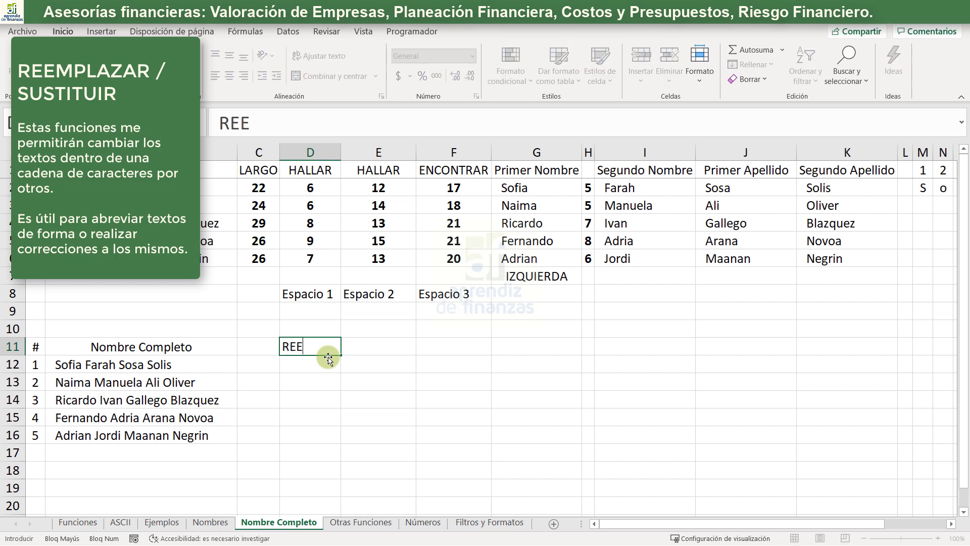
type("MPLAZAR")
key("Tab")
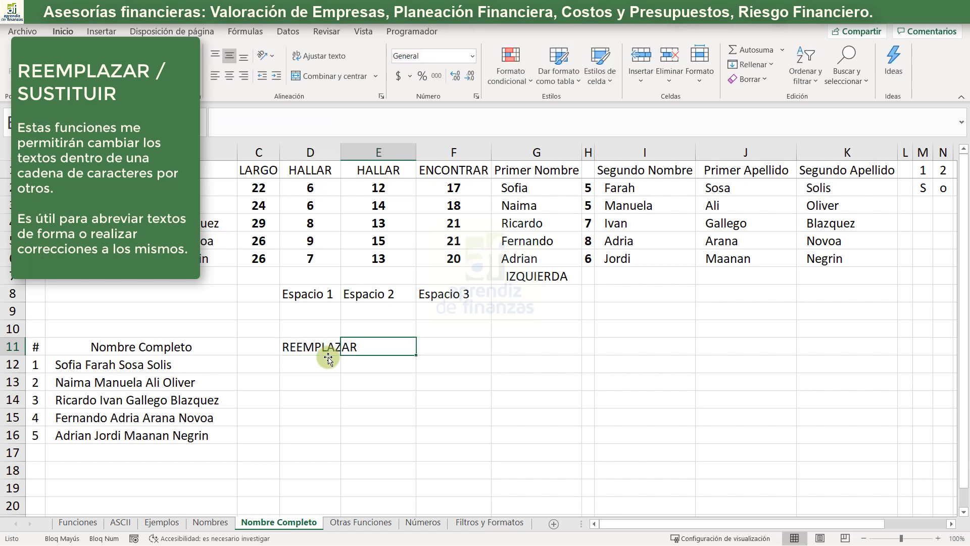
- Enter the header SUSTITUIR in E11 and autofit the width of column D
type("SUSTITUR")
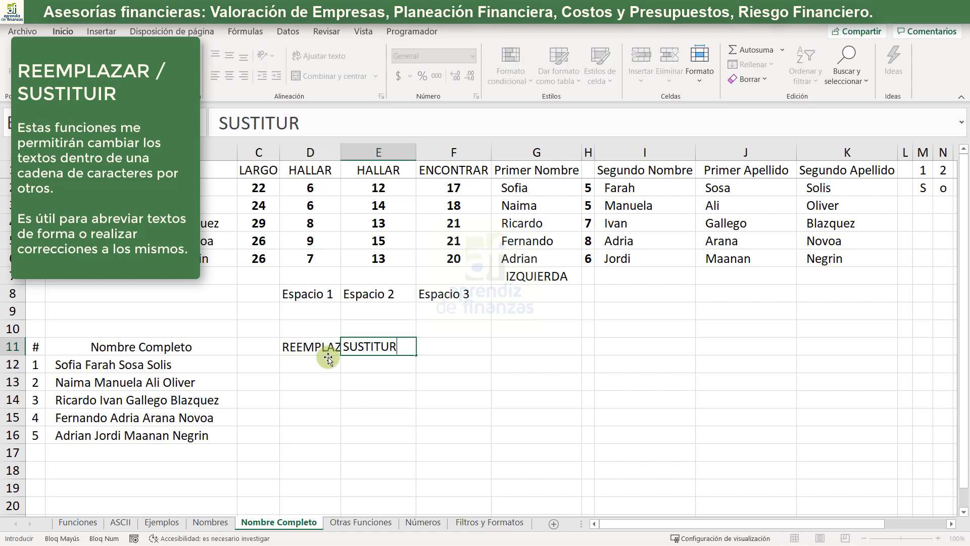
key("BackSpace")
type("IR")
left_click(328, 358)
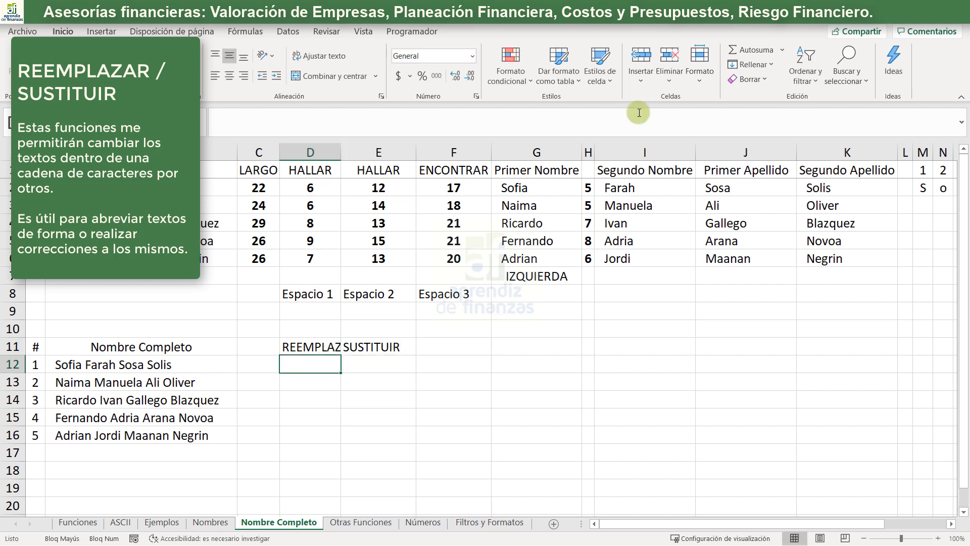
double_click(341, 152)
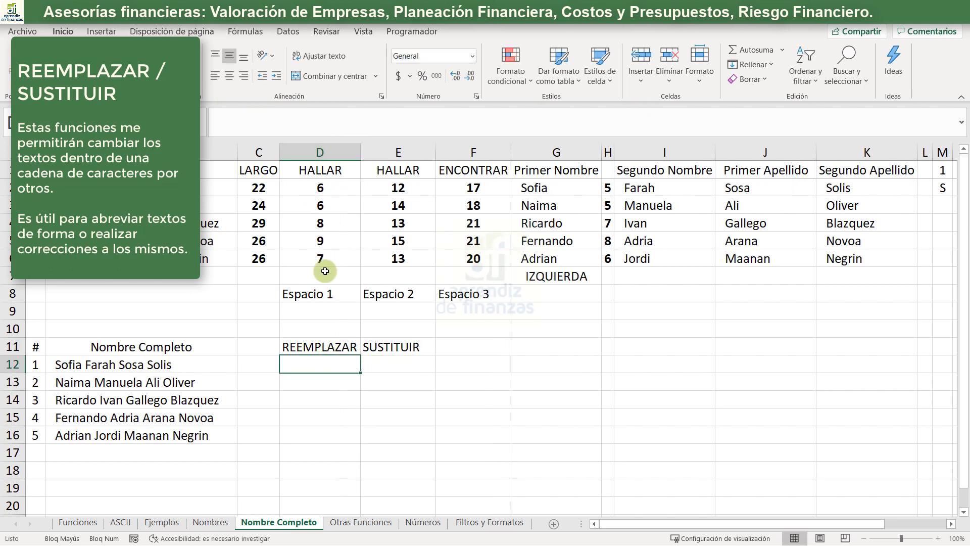
- Begin a REEMPLAZAR formula in D12 with B12 as the original text and D2+1 as the starting position
type("+REE")
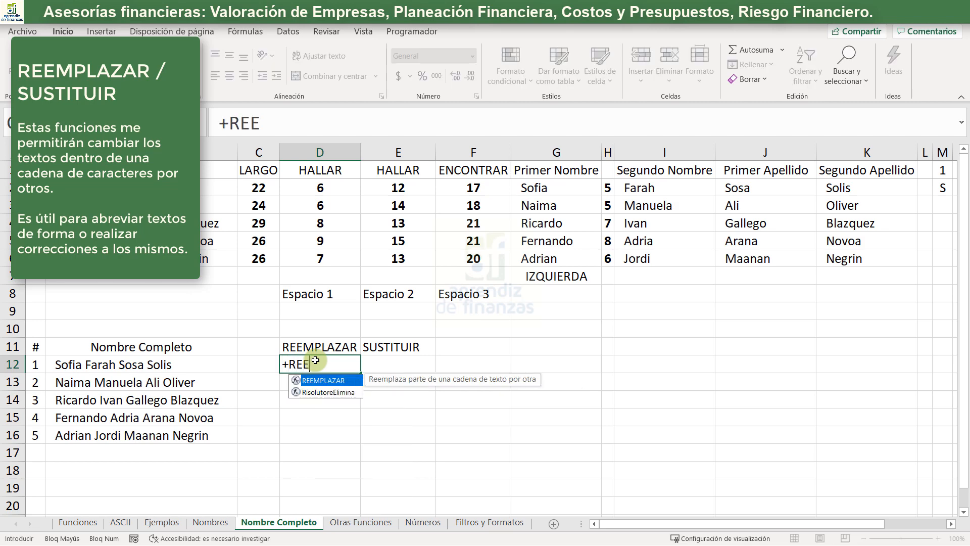
key("Tab")
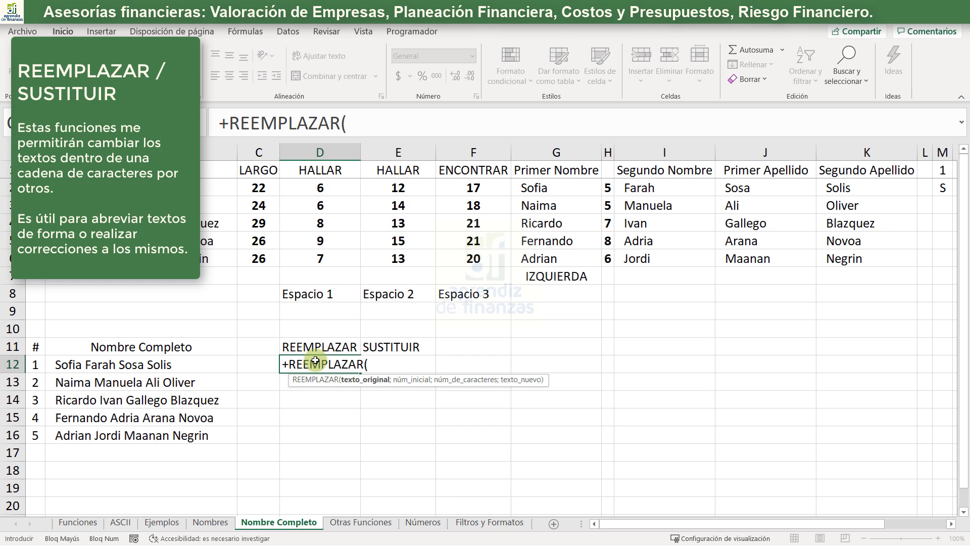
key("Left")
key("Left")
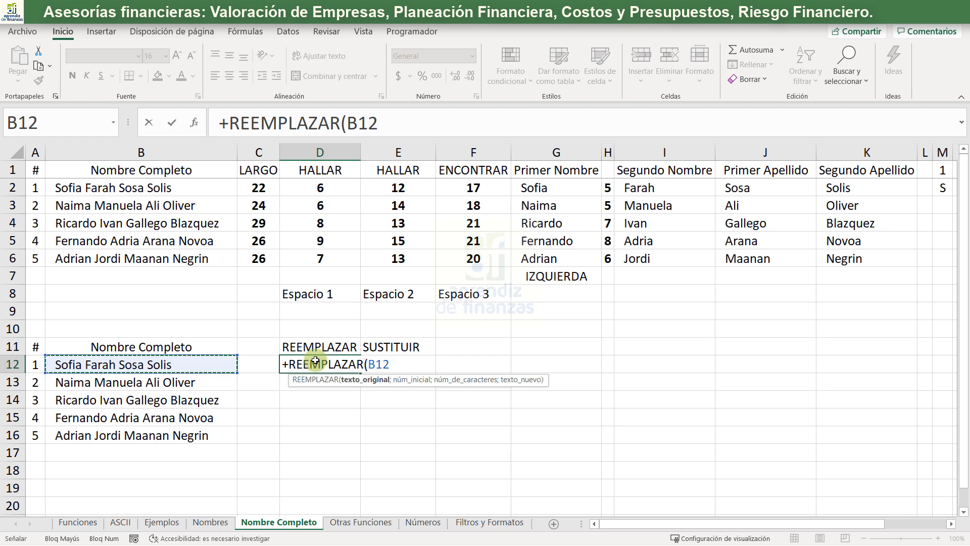
type(";")
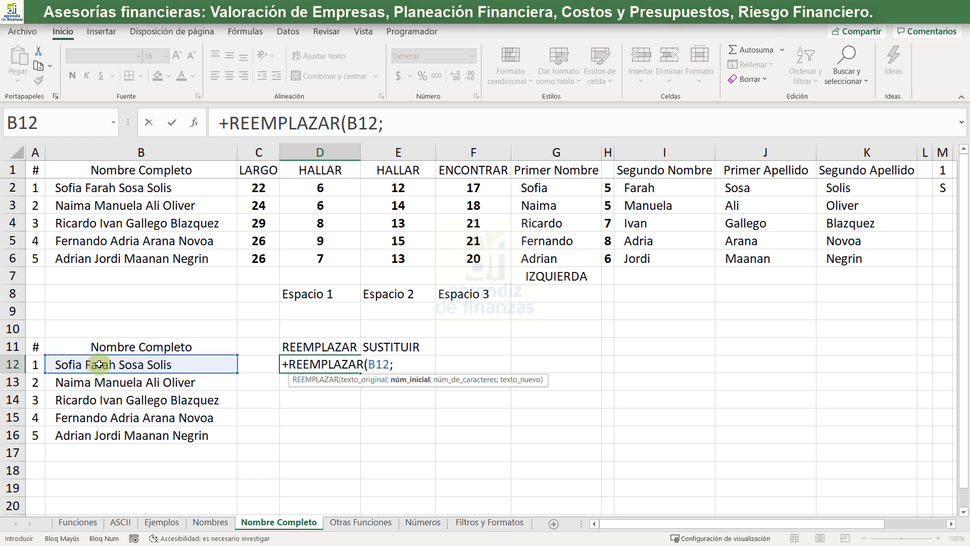
left_click(323, 188)
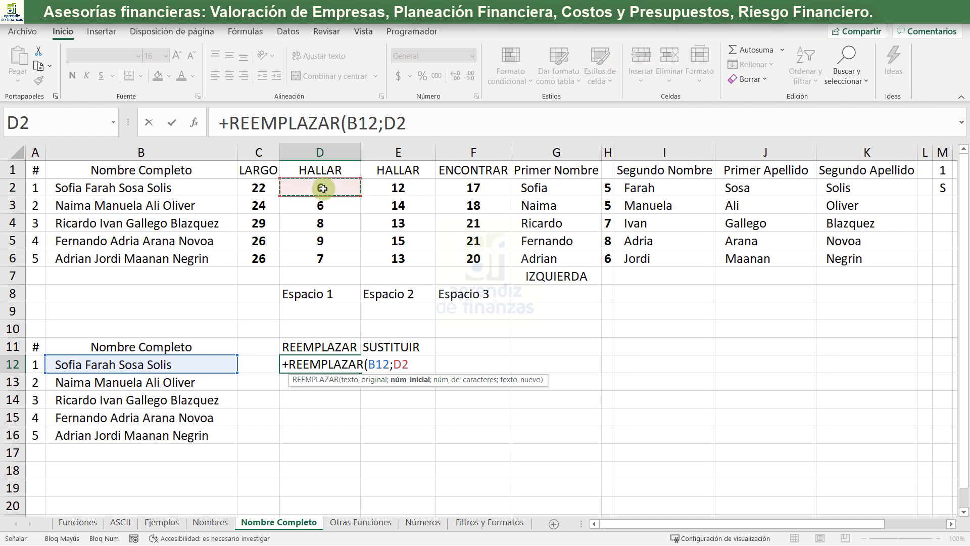
type("+1")
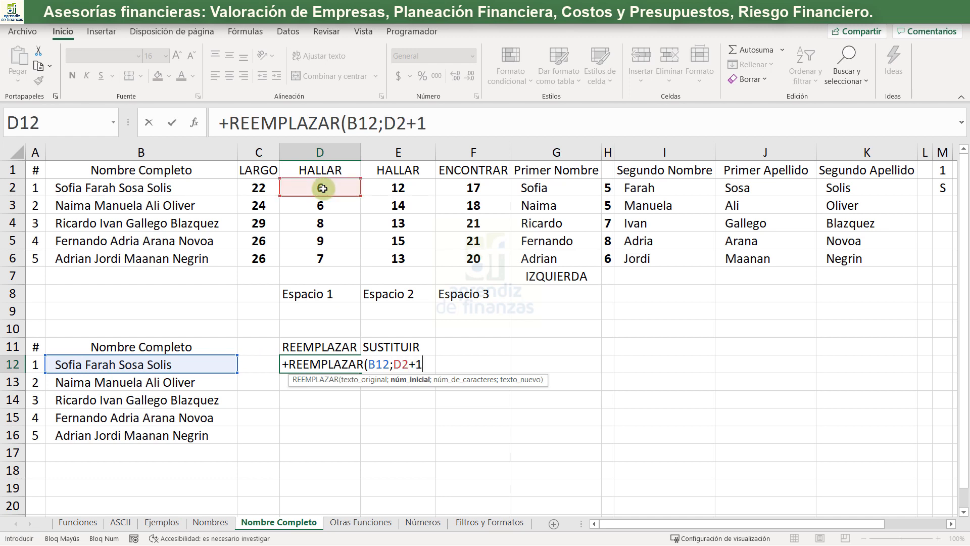
type(";")
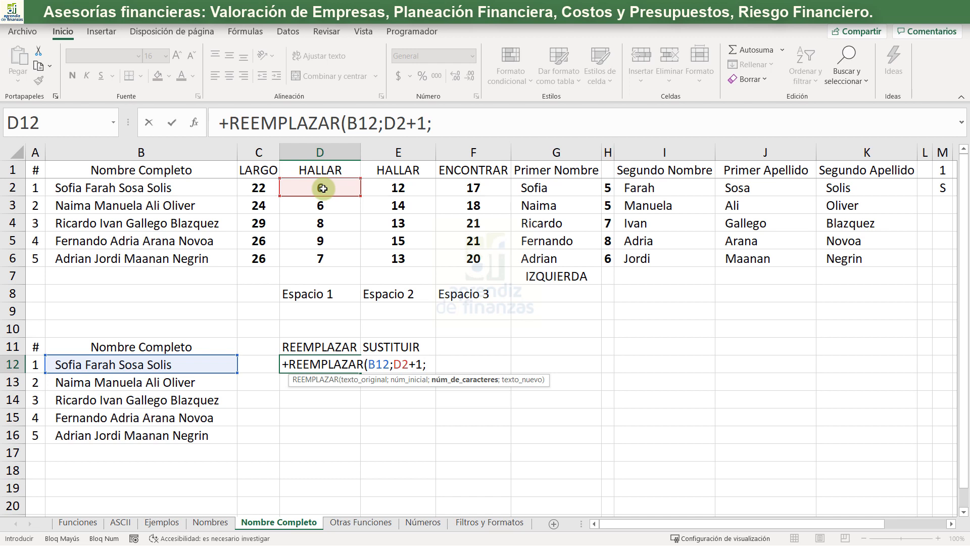
- Add E2-D2-1 as the number of characters to replace in the D12 formula
left_click(401, 188)
type("-")
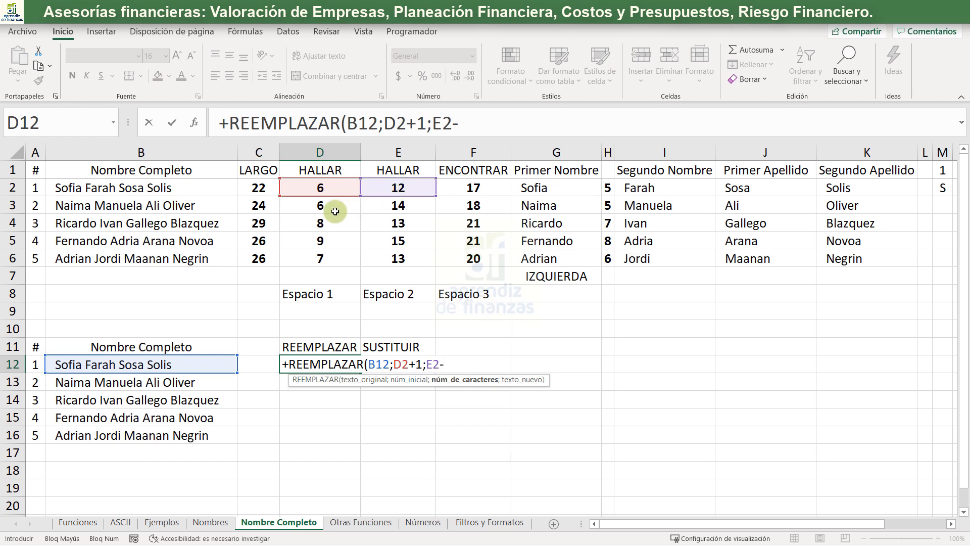
left_click(335, 190)
type("-1")
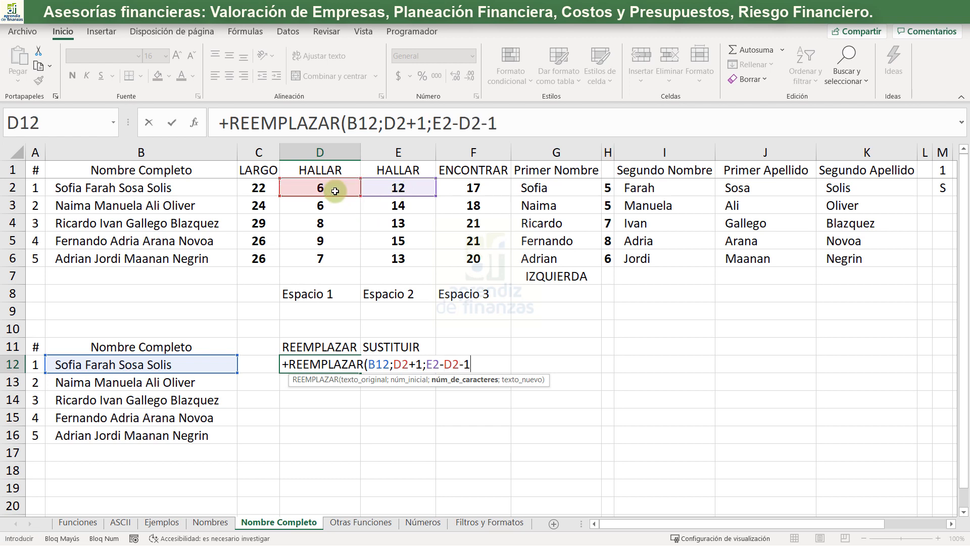
type(";")
- Complete the D12 formula with IZQUIERDA(I2;1)&"." as the new text
type("MA")
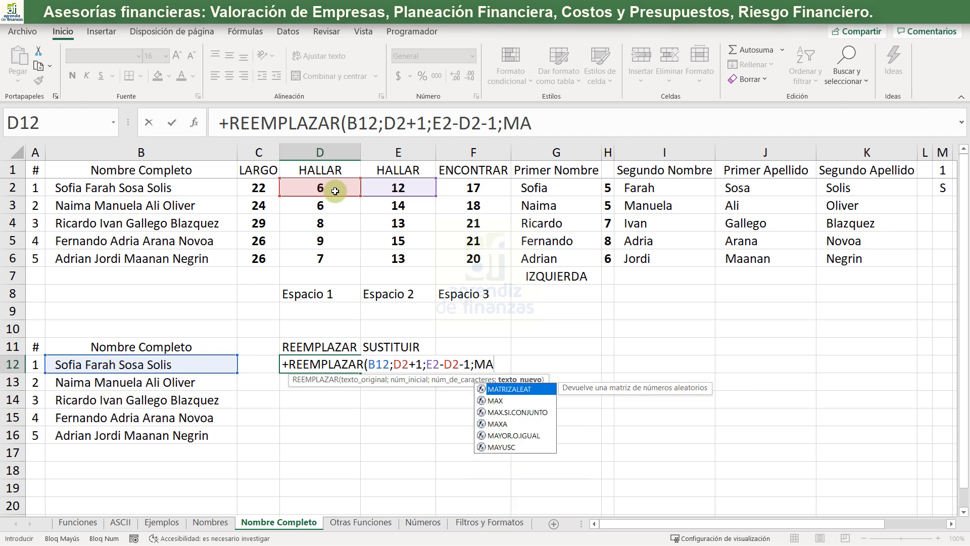
key("BackSpace")
key("BackSpace")
type("IZ")
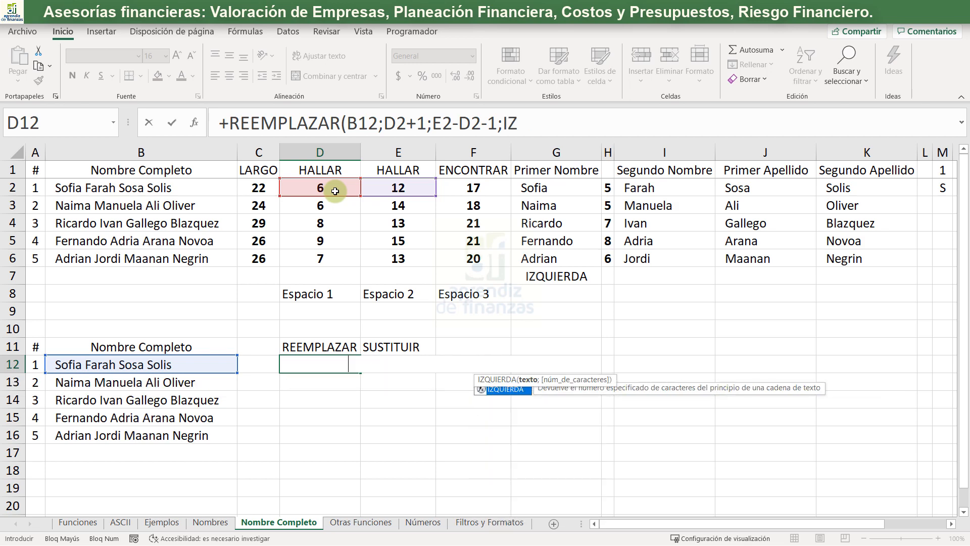
key("Tab")
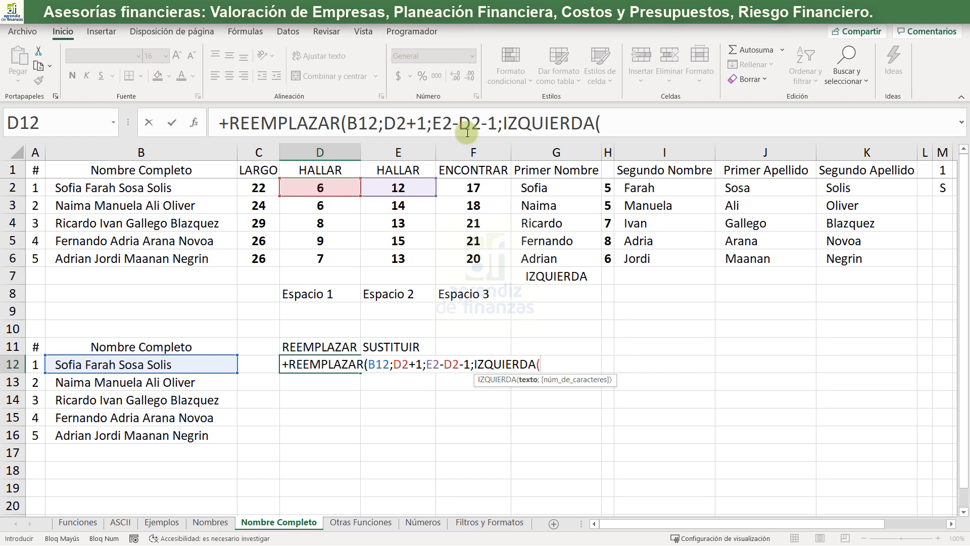
left_click(651, 184)
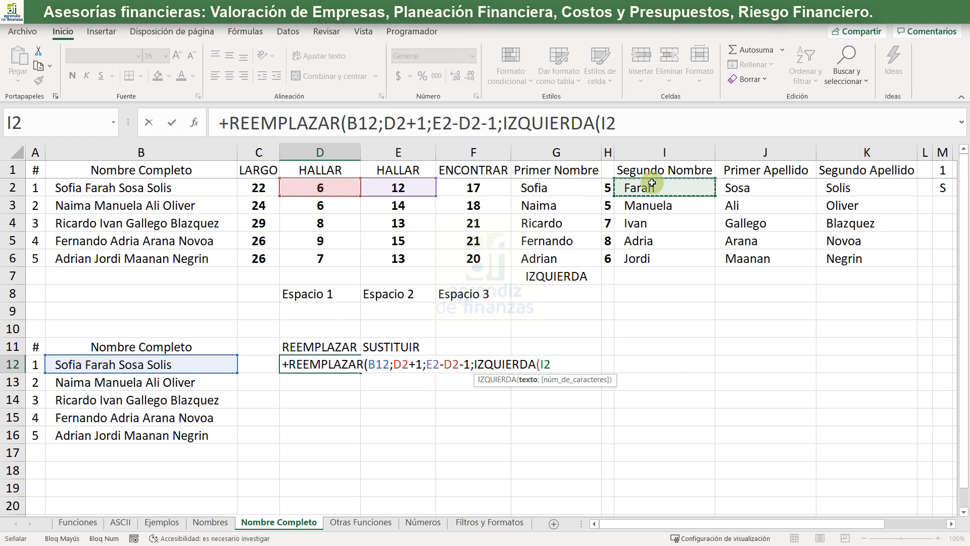
type(";1")
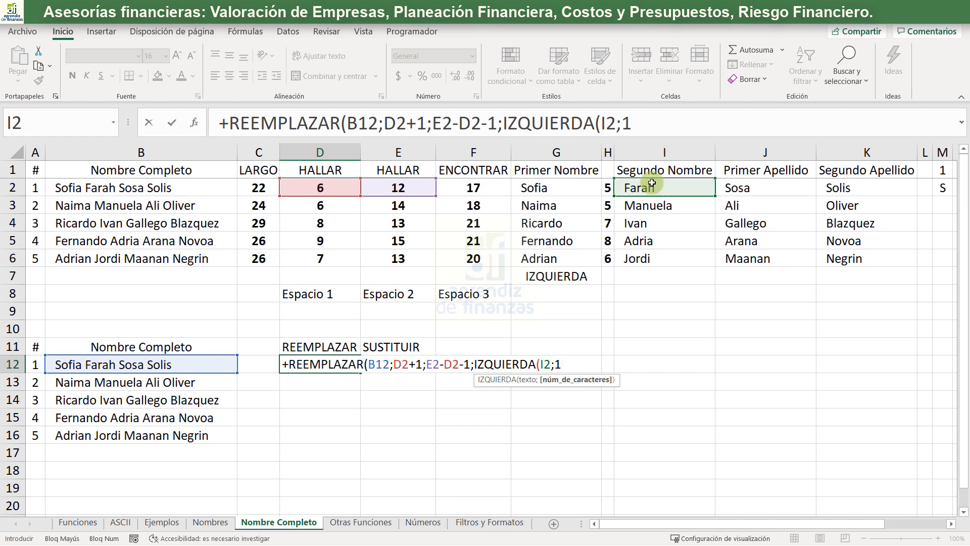
type(")")
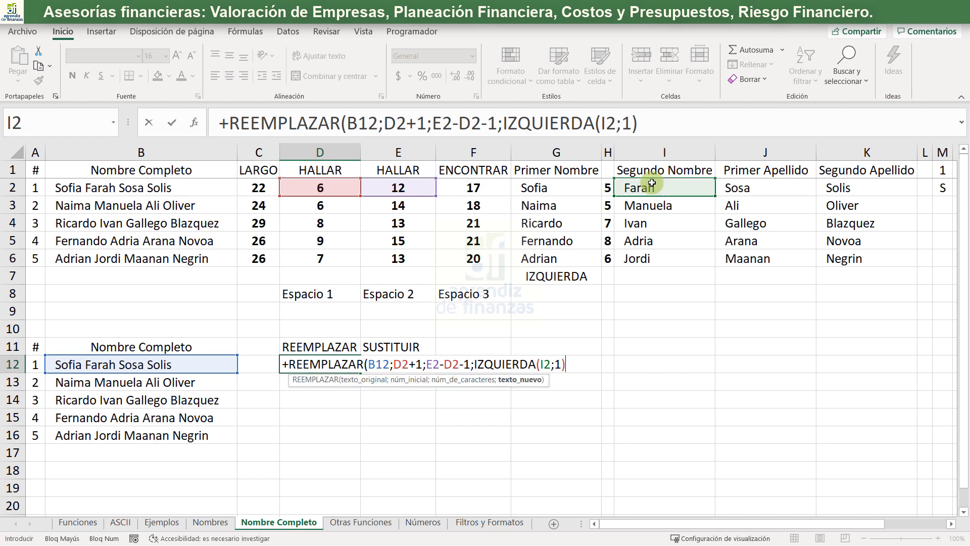
type("&\".\")")
key("Return")
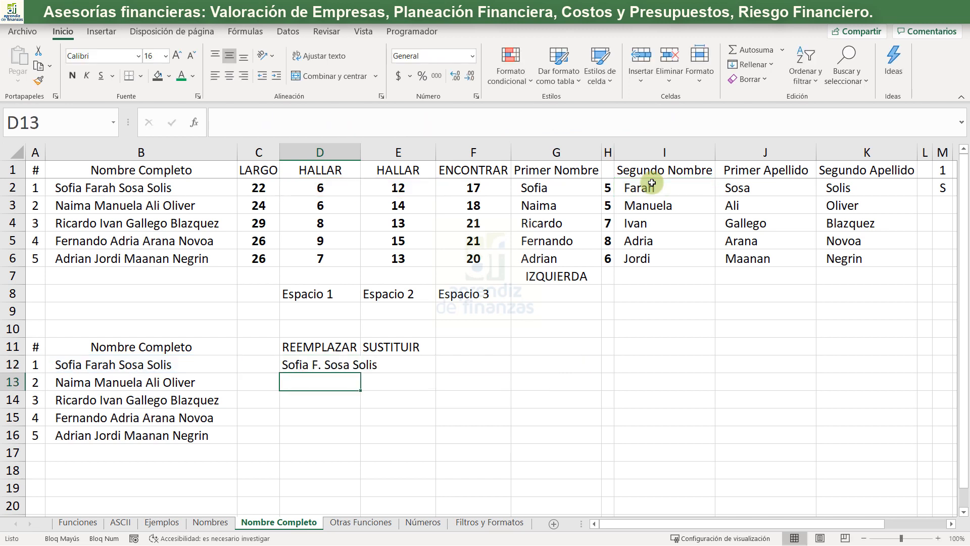
- Widen column D to fit the abbreviated full name in D12
key("Up")
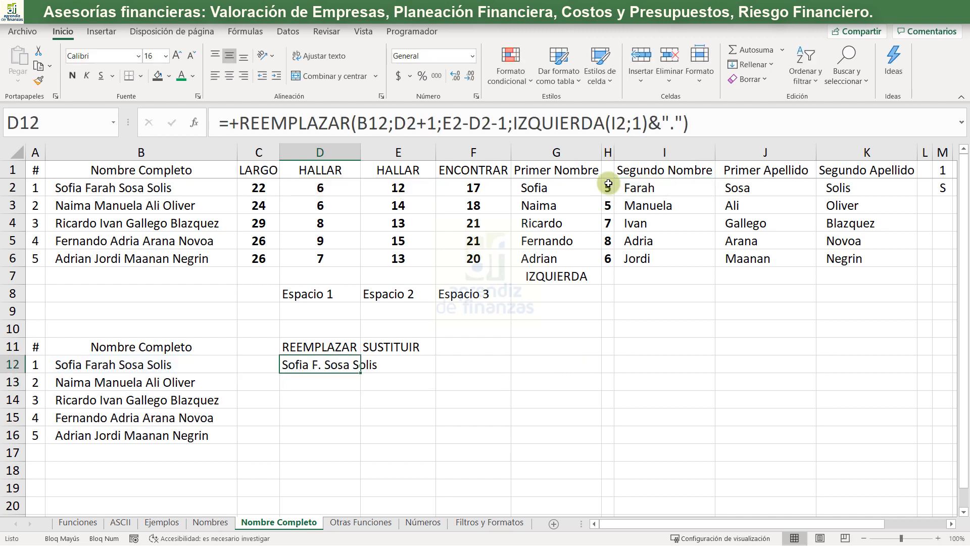
left_click_drag(355, 147, 356, 147)
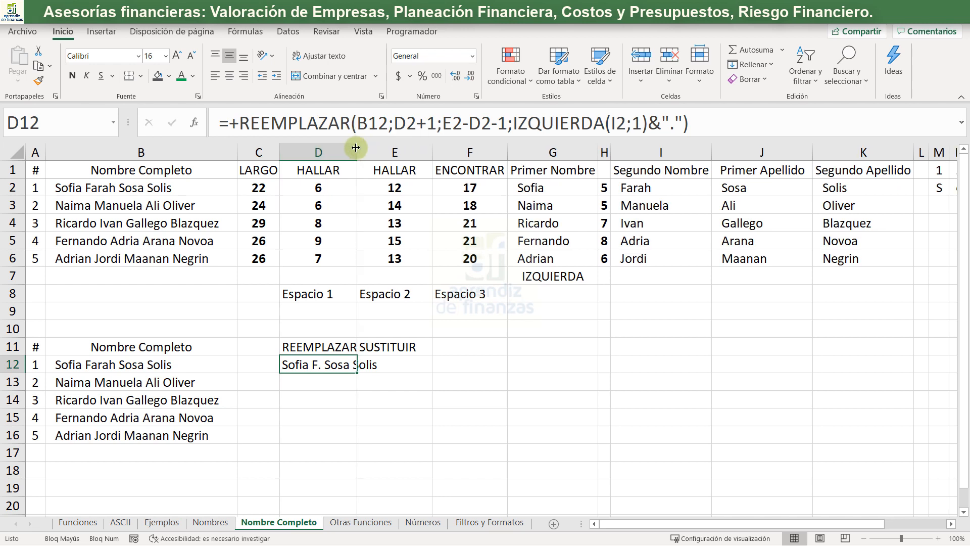
double_click(357, 147)
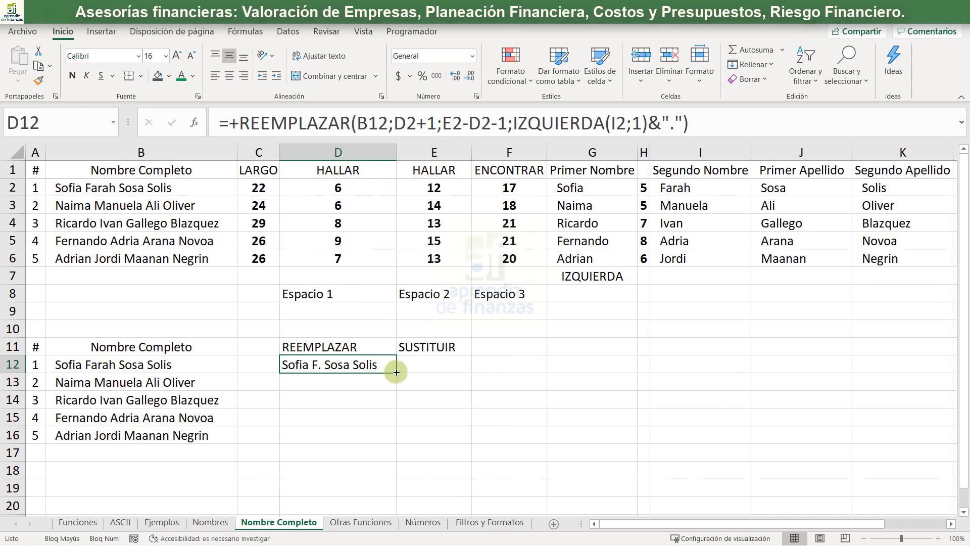
- Fill the REEMPLAZAR formula from D12 down to D16 and autofit column D to the abbreviated names
left_click_drag(395, 372, 374, 427)
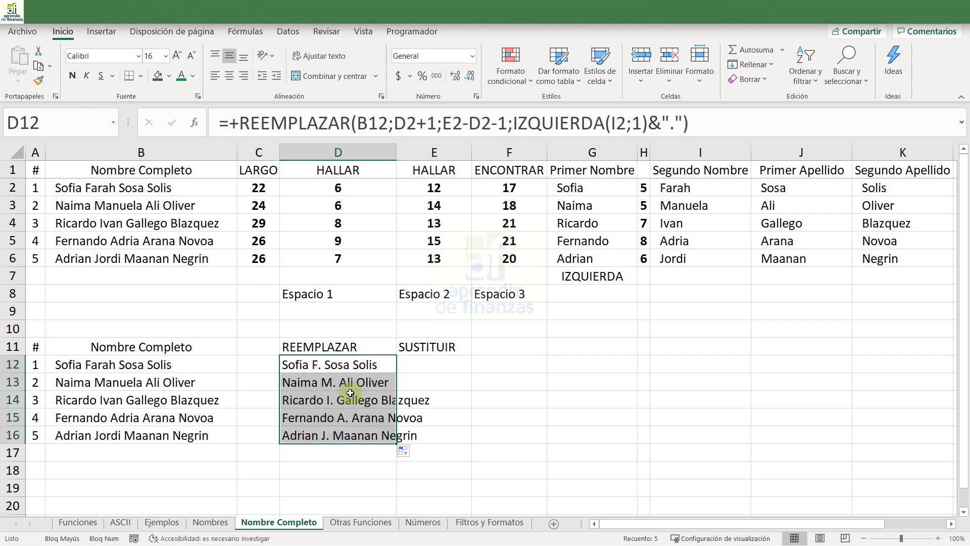
left_click(350, 399)
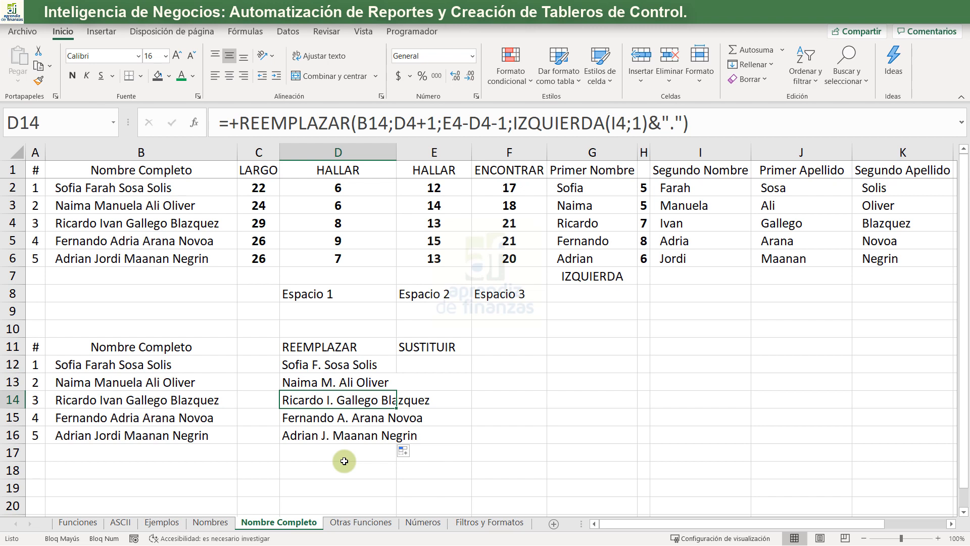
double_click(396, 150)
- Begin a SUSTITUIR formula in E12 with B12 as the text and I2 as the original text to substitute
left_click(462, 361)
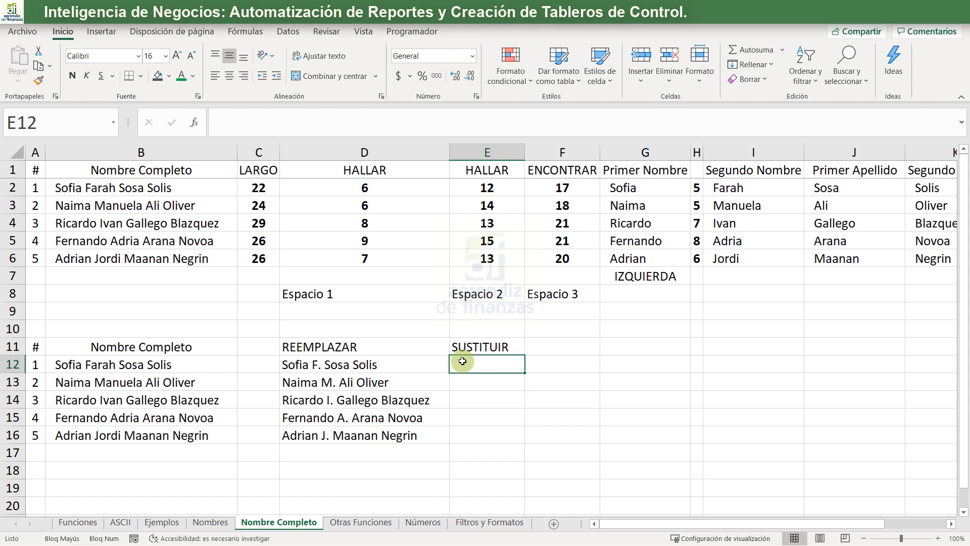
type("+SUS")
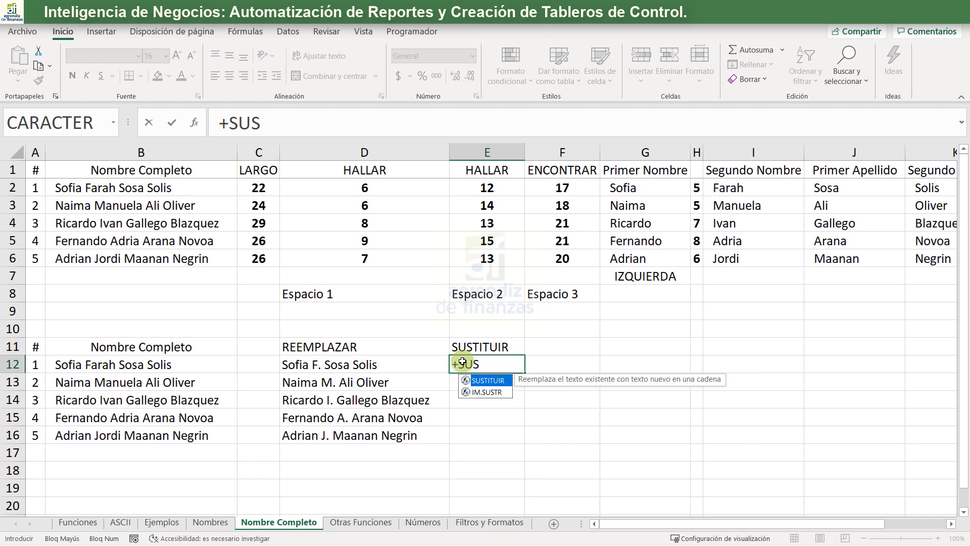
key("Tab")
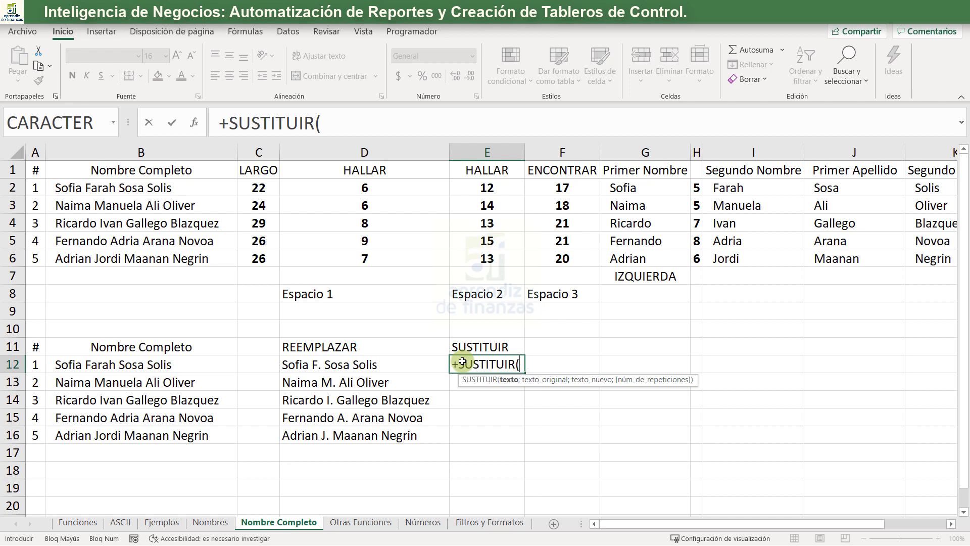
left_click(161, 361)
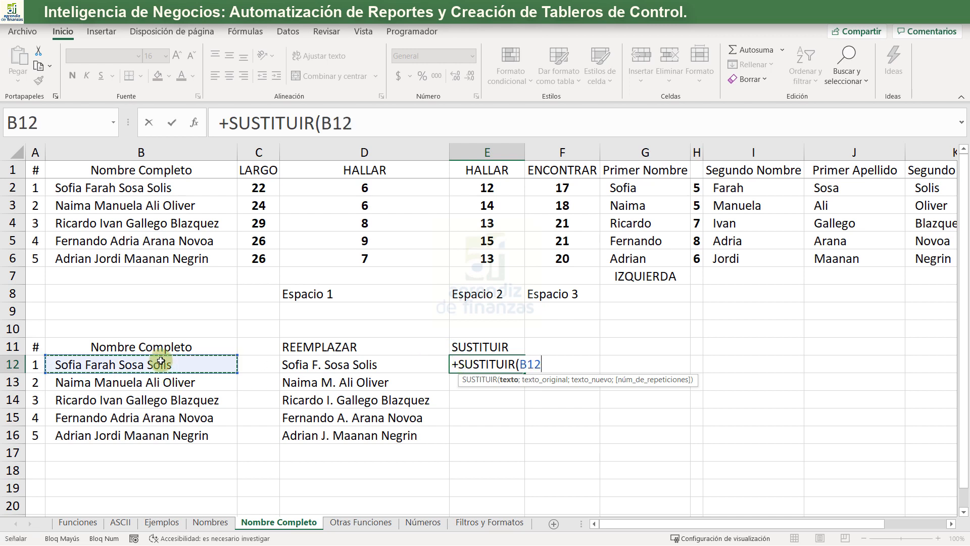
type(";0")
key("BackSpace")
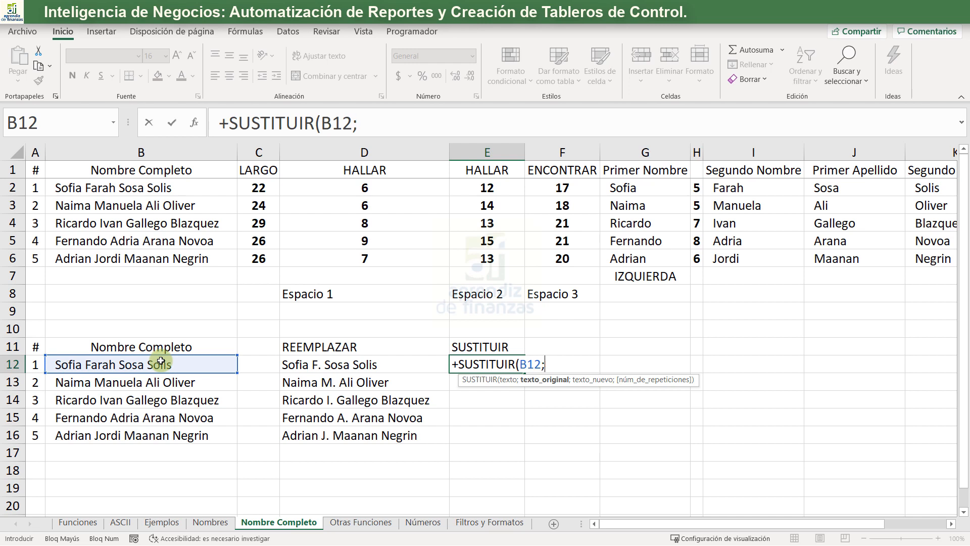
left_click(739, 183)
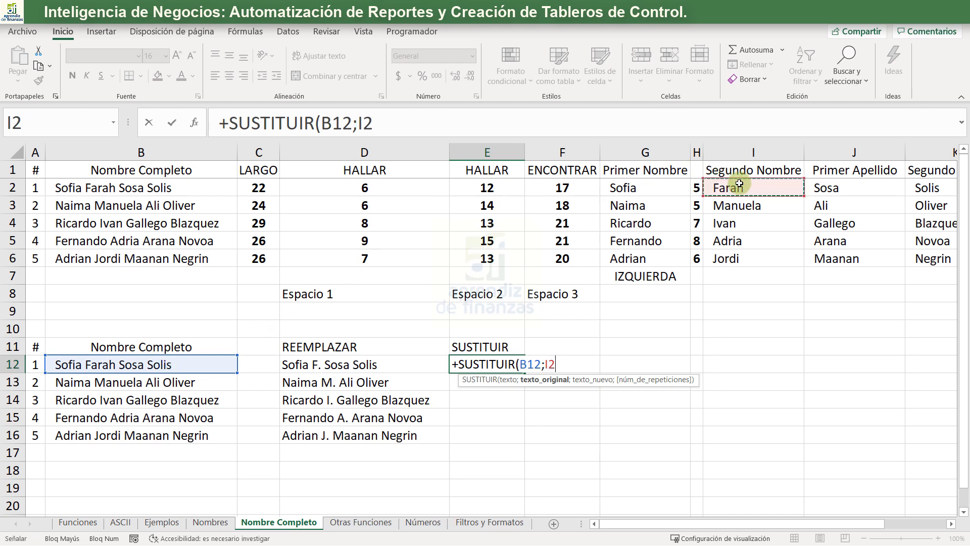
type(";")
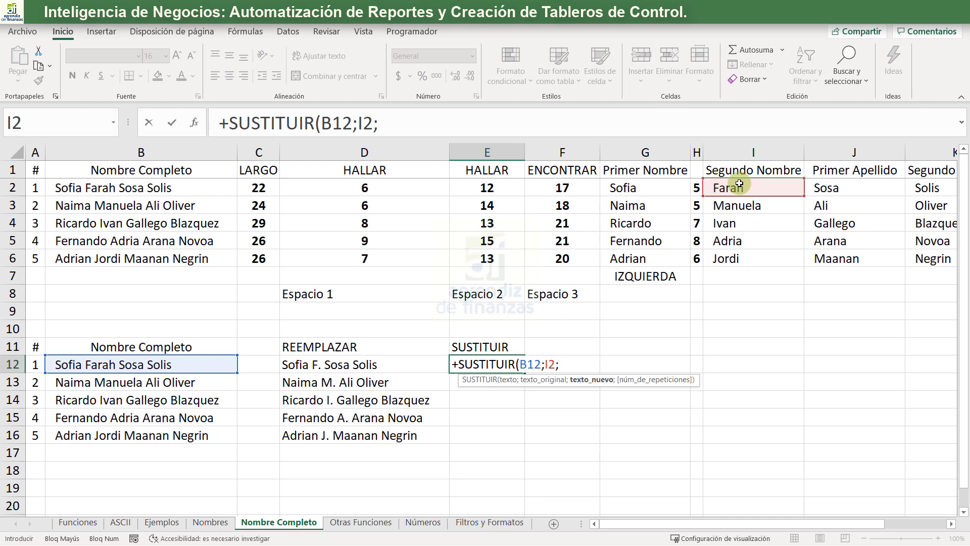
type("I")
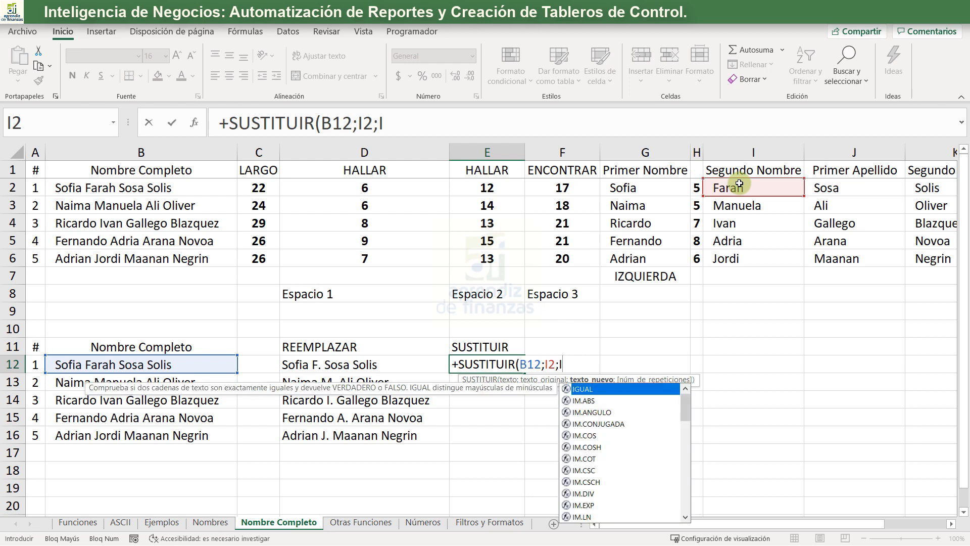
type("Z")
- Complete the E12 formula with IZQUIERDA(I2;1)&"." as the new text, leaving out the repetition number
key("Tab")
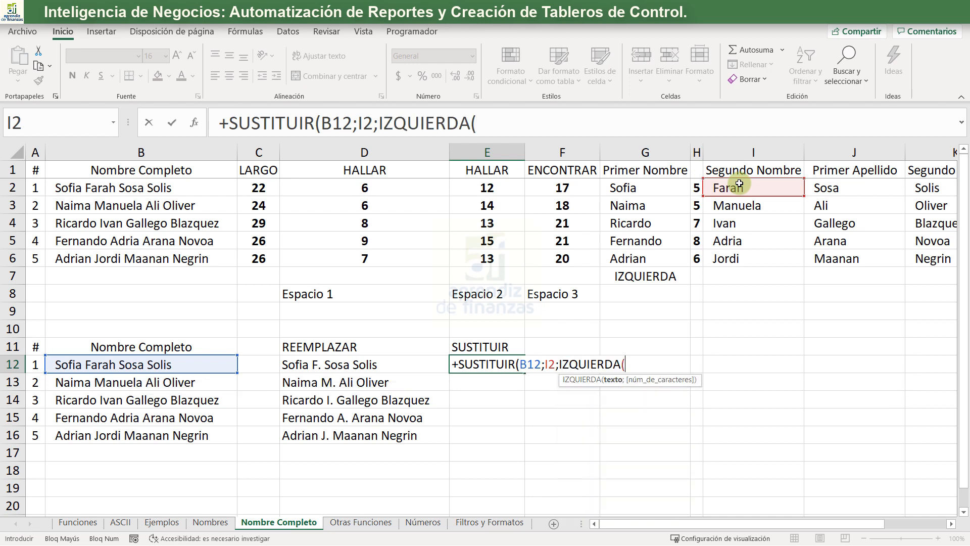
left_click(767, 184)
type(";")
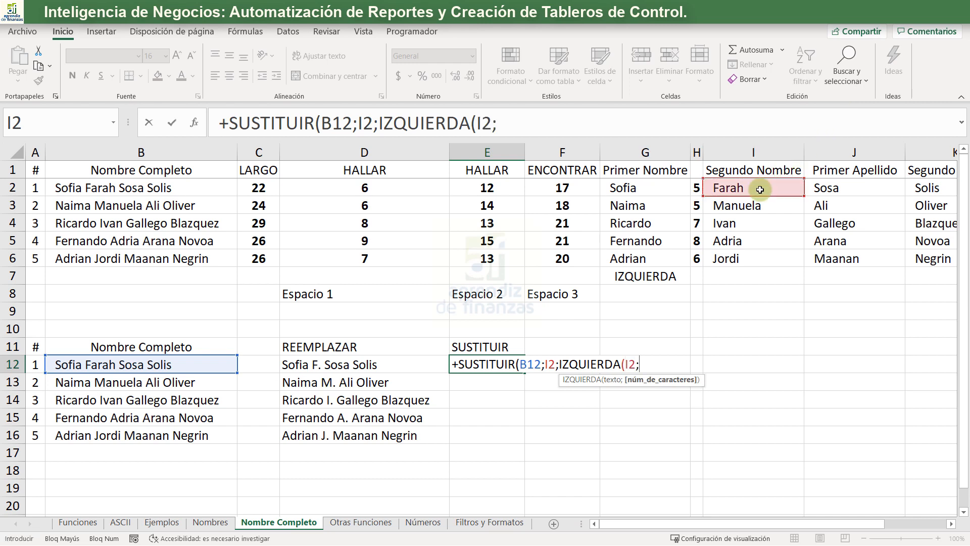
type("1)&")
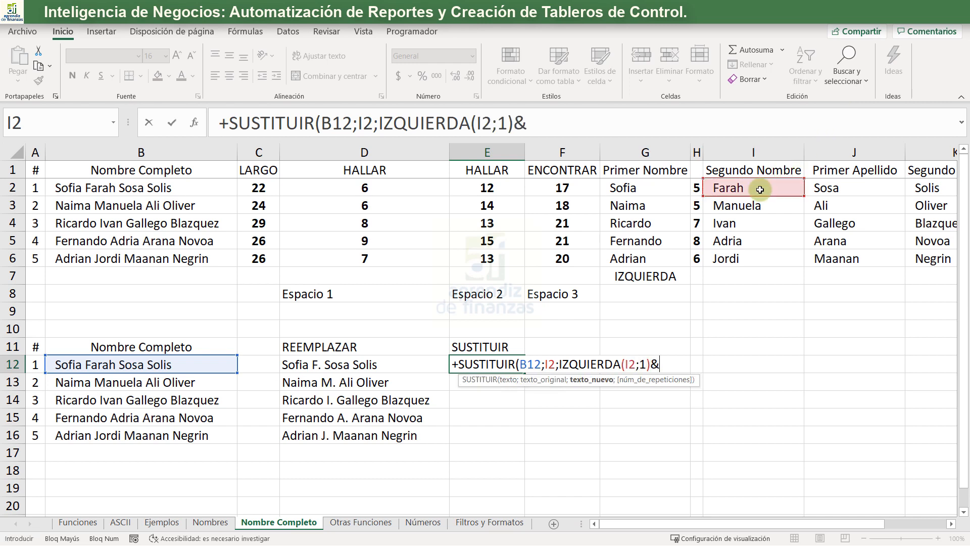
type("\".\";")
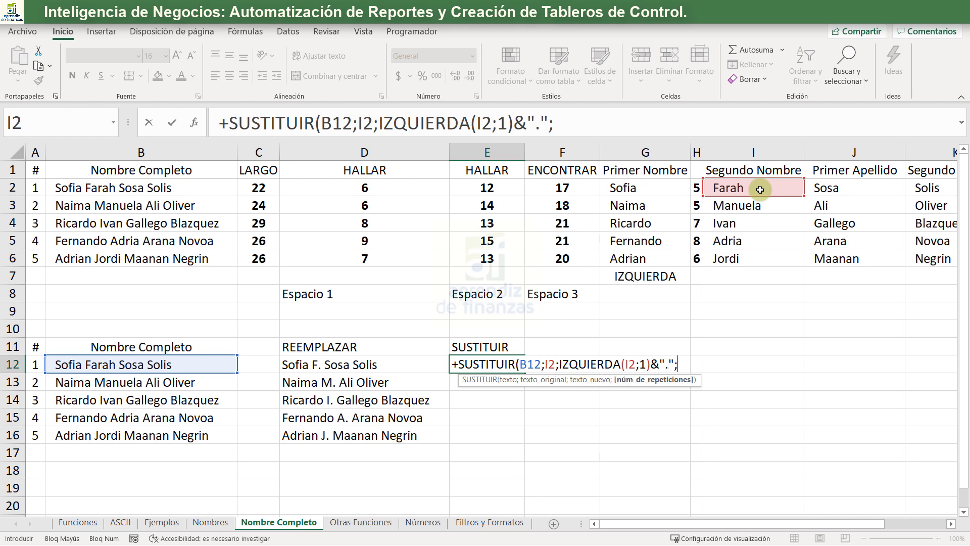
key("BackSpace")
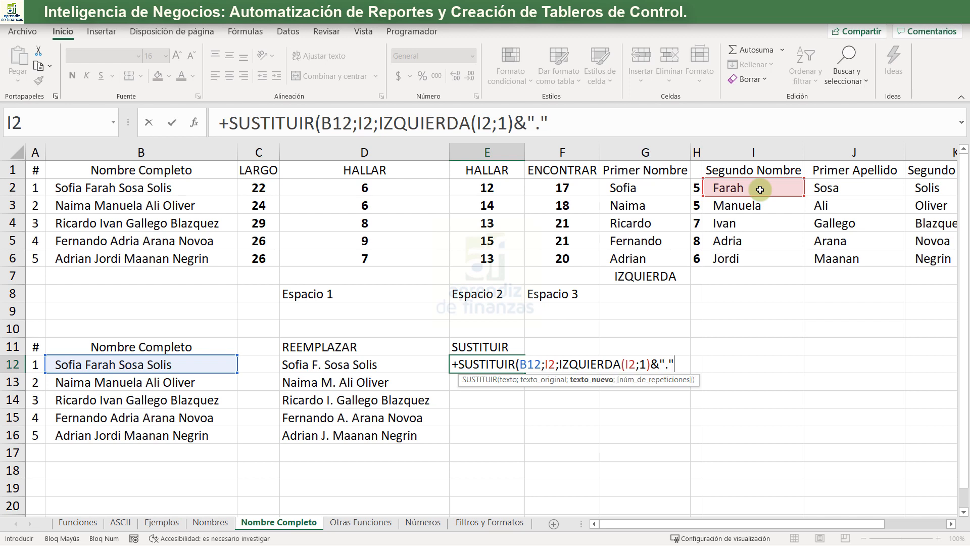
type(")")
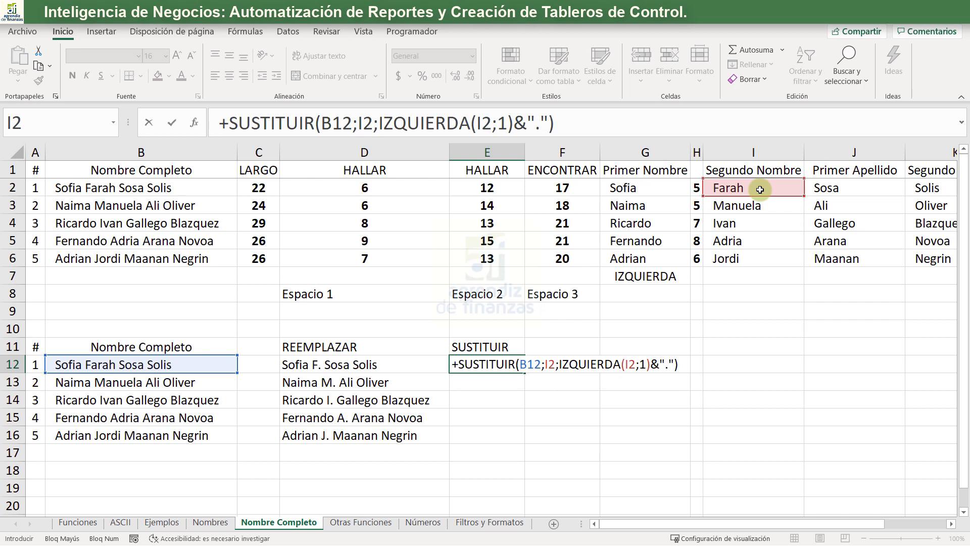
key("Return")
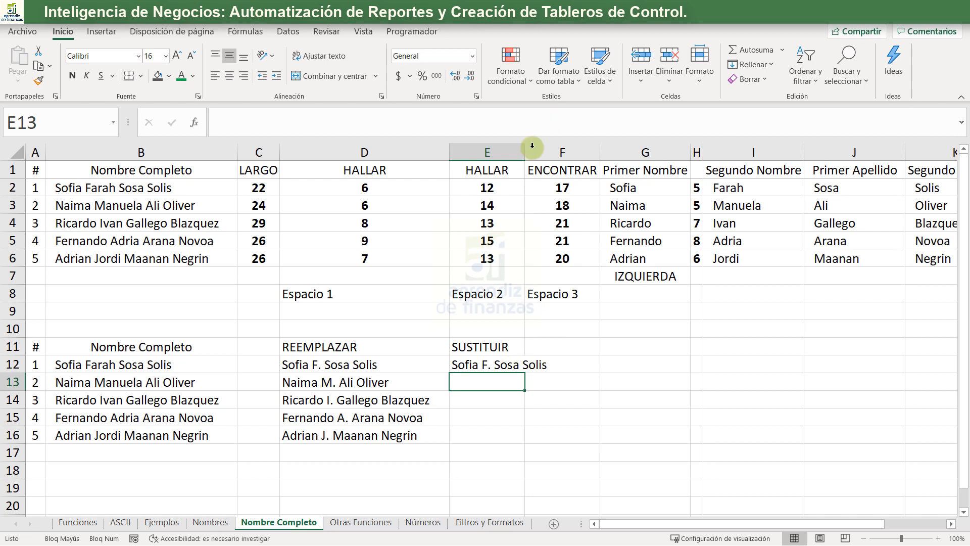
- Fill the SUSTITUIR formula from E12 down to E16 and widen column E to fit the abbreviated names
left_click_drag(525, 152, 566, 151)
left_click(491, 363)
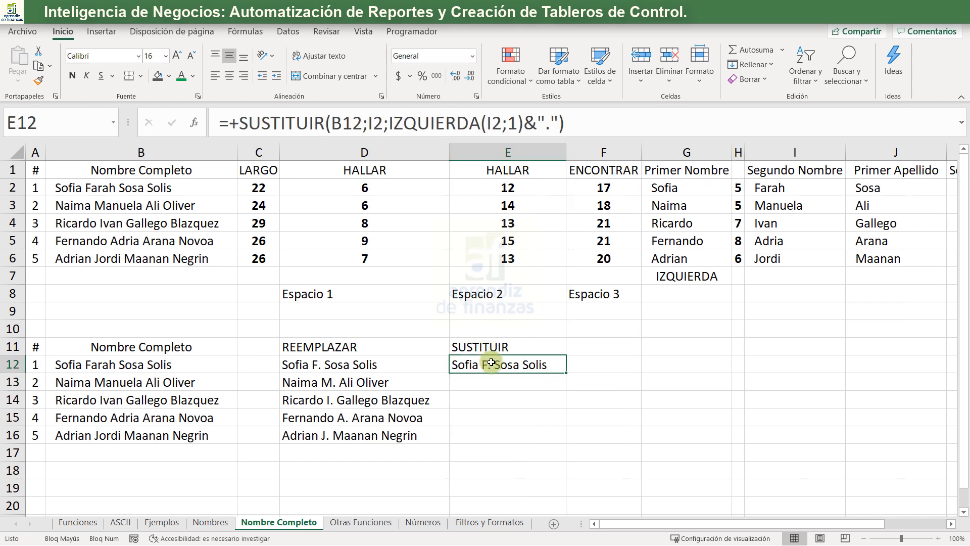
double_click(566, 373)
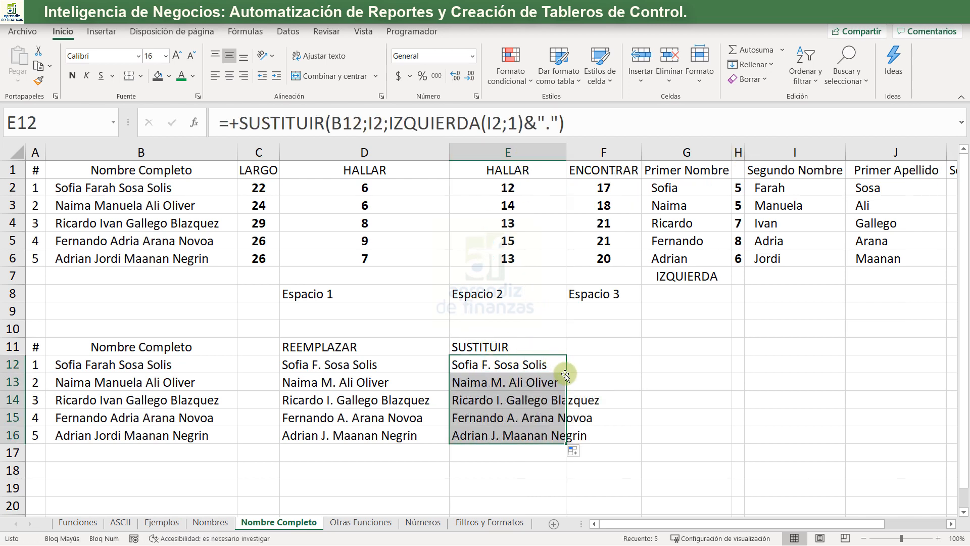
double_click(567, 150)
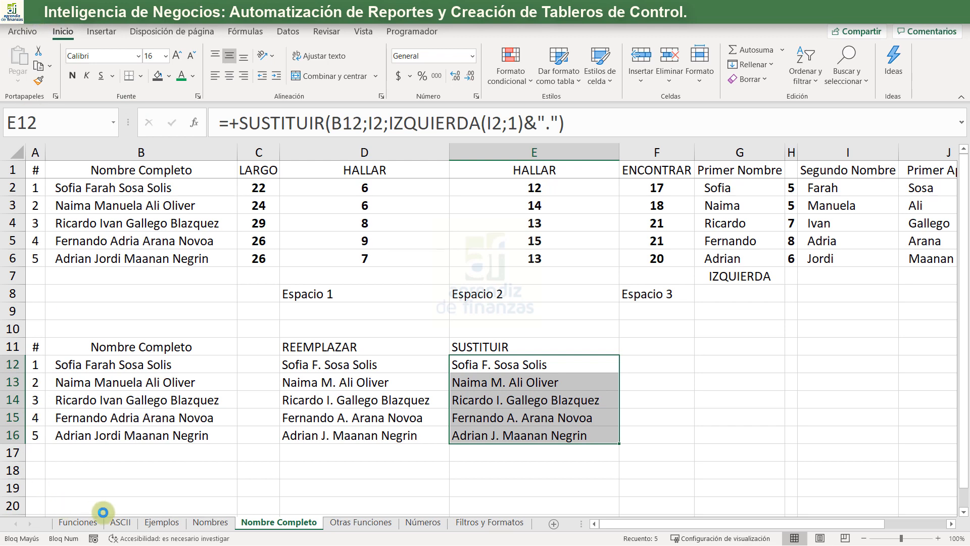
- On the Funciones sheet, copy the check mark beside NOMPROPIO to the REEMPLAZAR row in K6
left_click(78, 522)
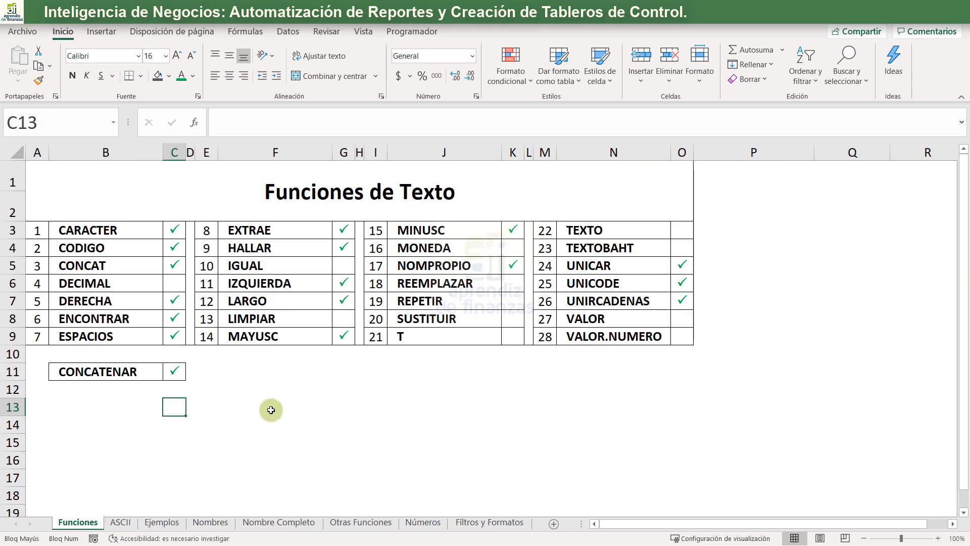
left_click(343, 284)
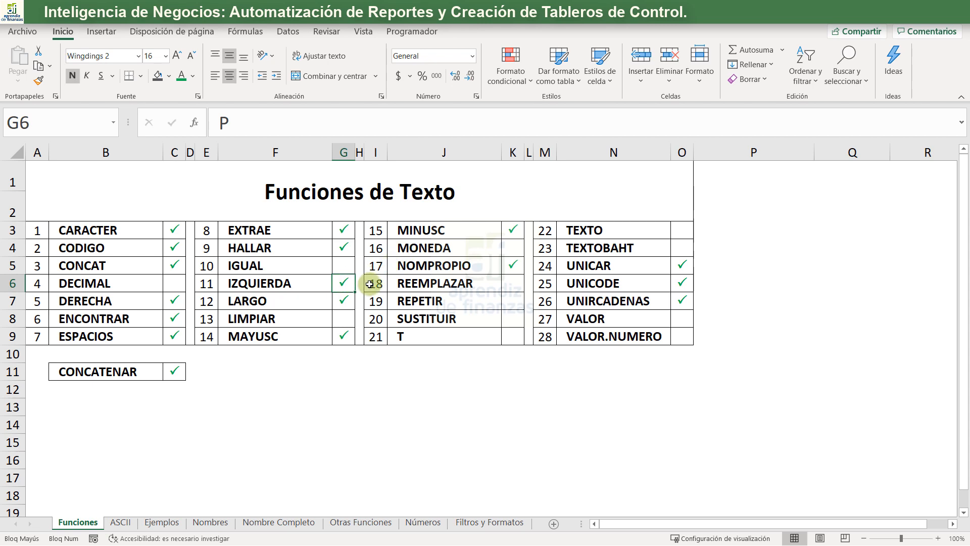
key("Right")
key("Right")
key("Right")
key("Right")
key("Right")
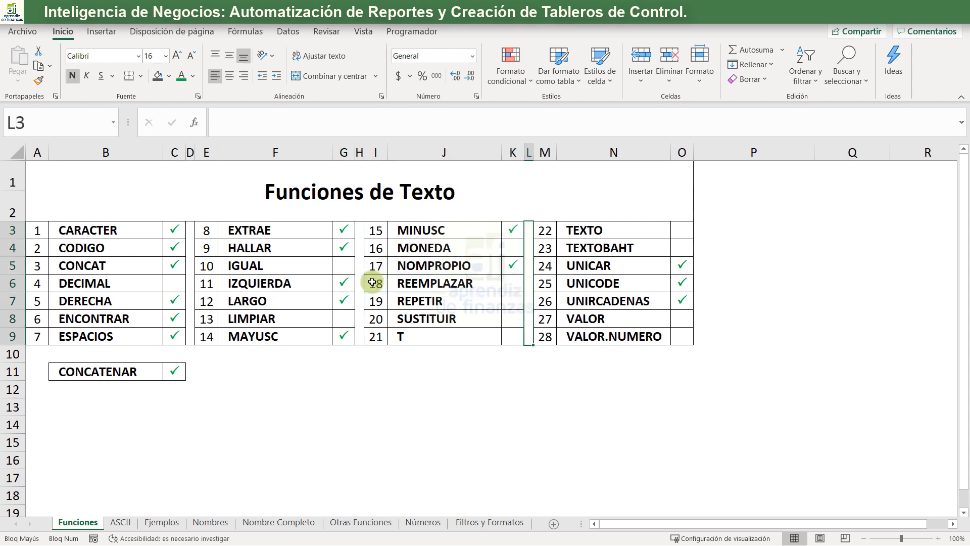
key("Up")
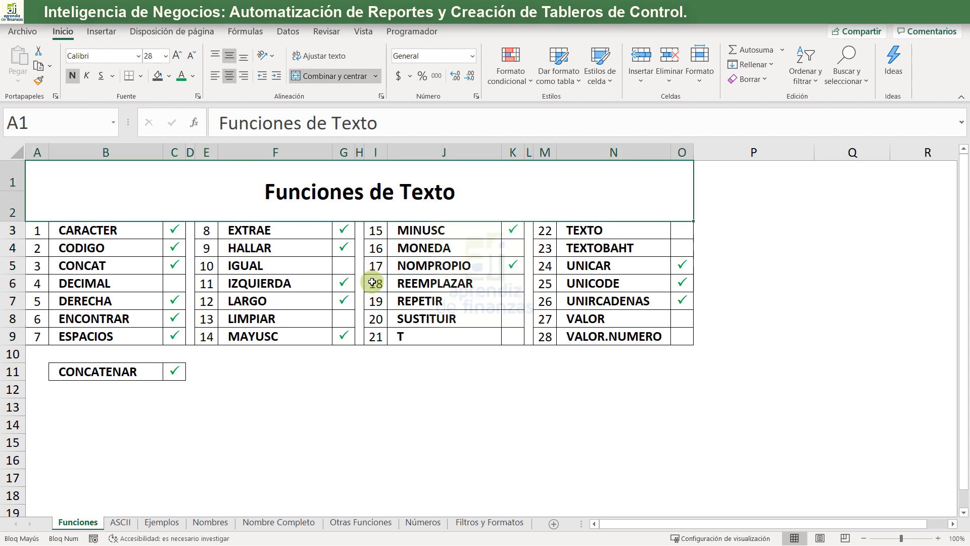
left_click(512, 263)
key("ctrl+c")
key("Down")
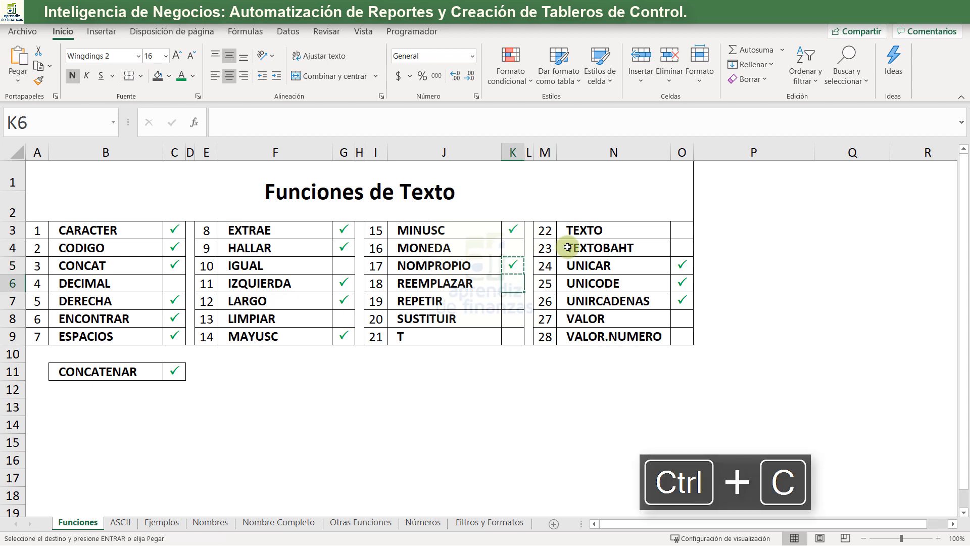
key("Return")
- Copy the REEMPLAZAR check mark to the SUSTITUIR row in K8
key("ctrl+c")
key("Down")
key("Down")
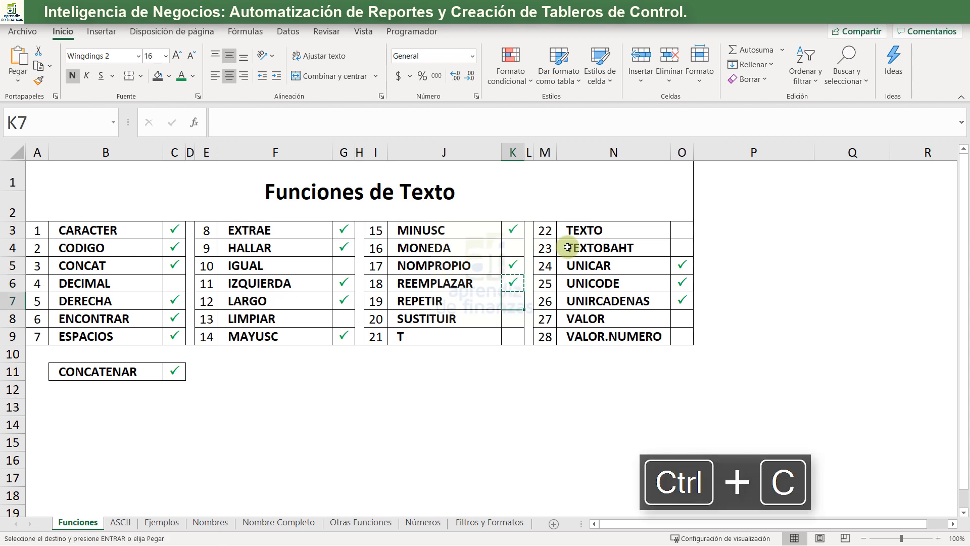
key("Return")
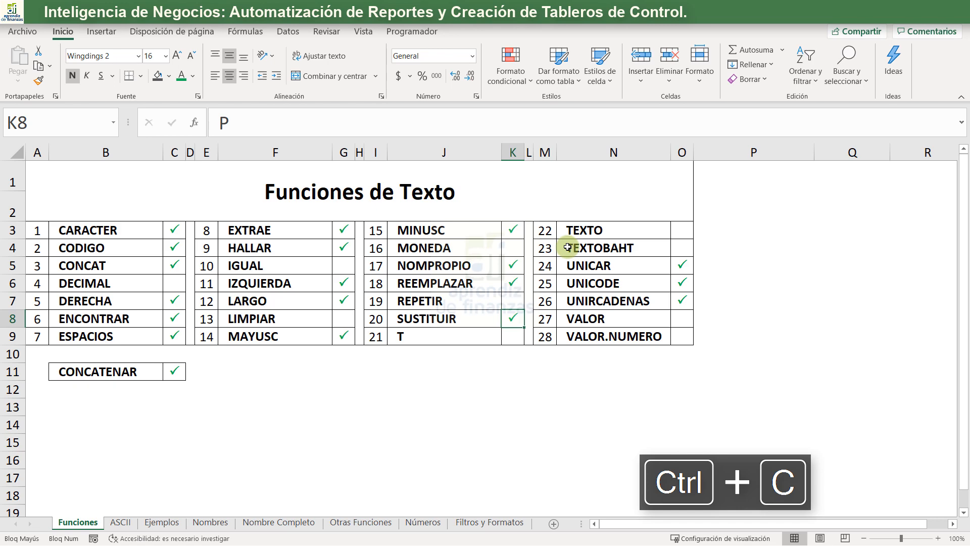
- Open the Otras Funciones sheet
left_click(265, 528)
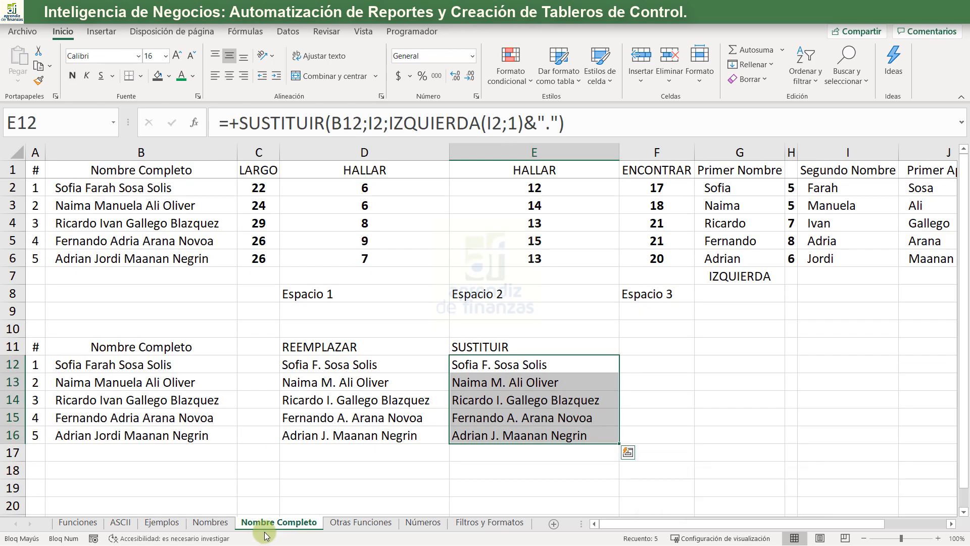
left_click(351, 524)
left_click(339, 381)
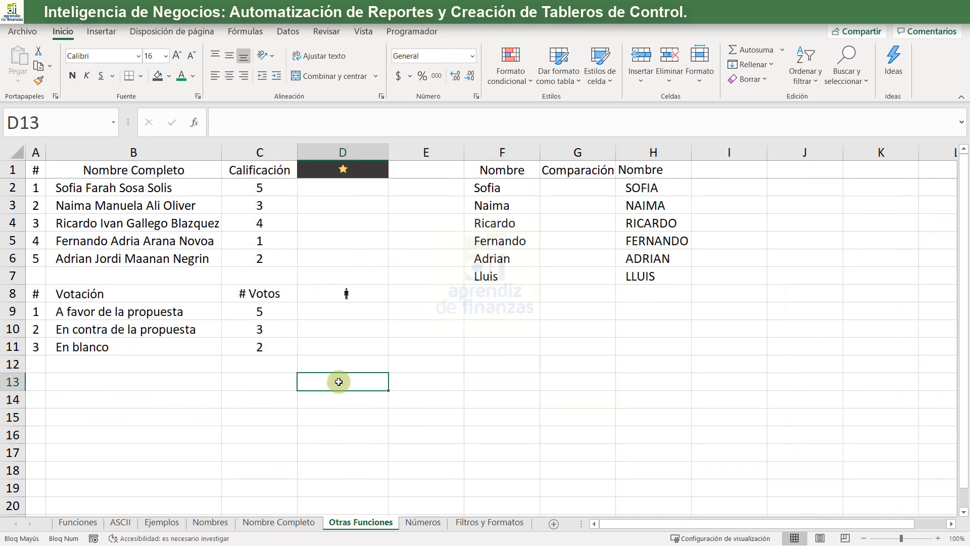
- Examine the full names and their Calificación scores in rows 2 to 6, ending on D2 in the star column
left_click(275, 293)
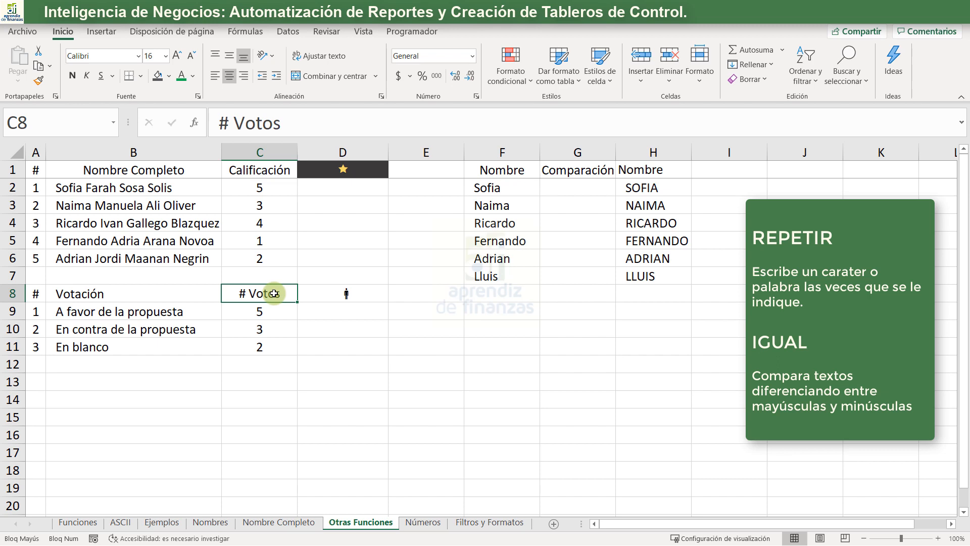
key("ctrl+Up")
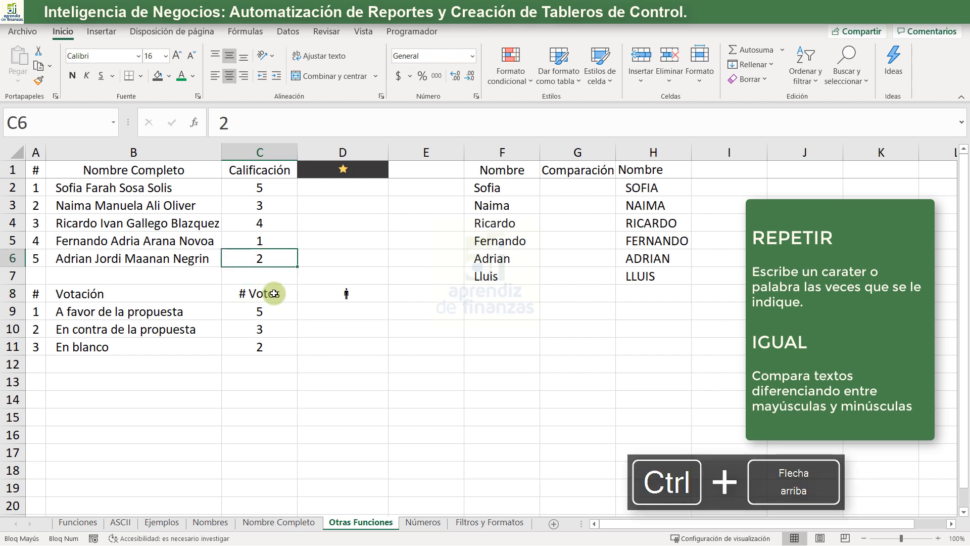
key("ctrl+Up")
key("Down")
key("Down")
key("Down")
key("Down")
key("Down")
key("Up")
key("Up")
key("Left")
key("Left")
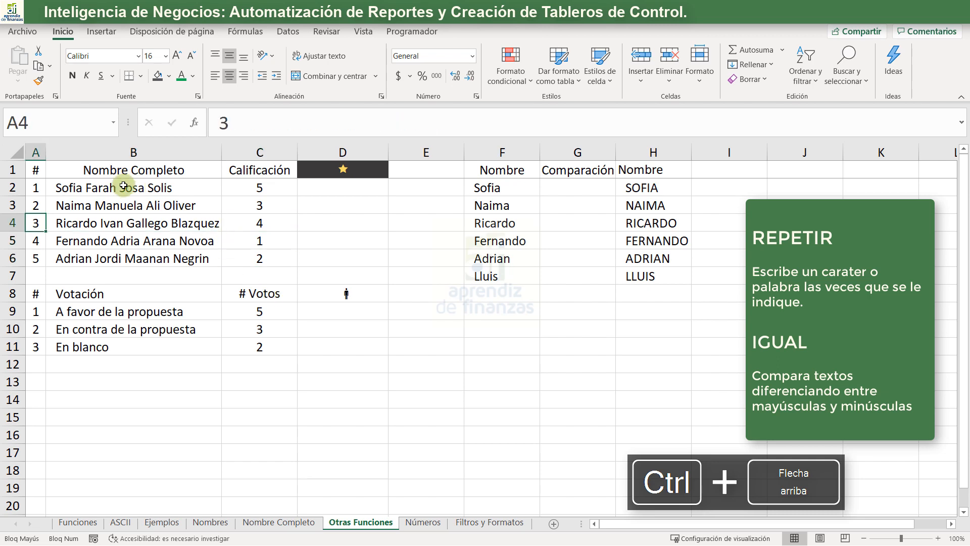
left_click_drag(123, 186, 103, 258)
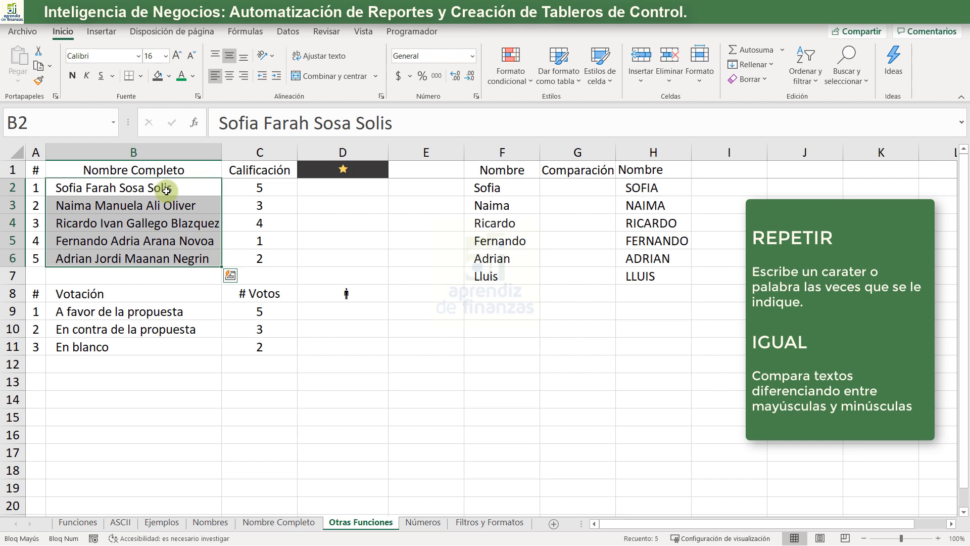
left_click_drag(240, 188, 242, 258)
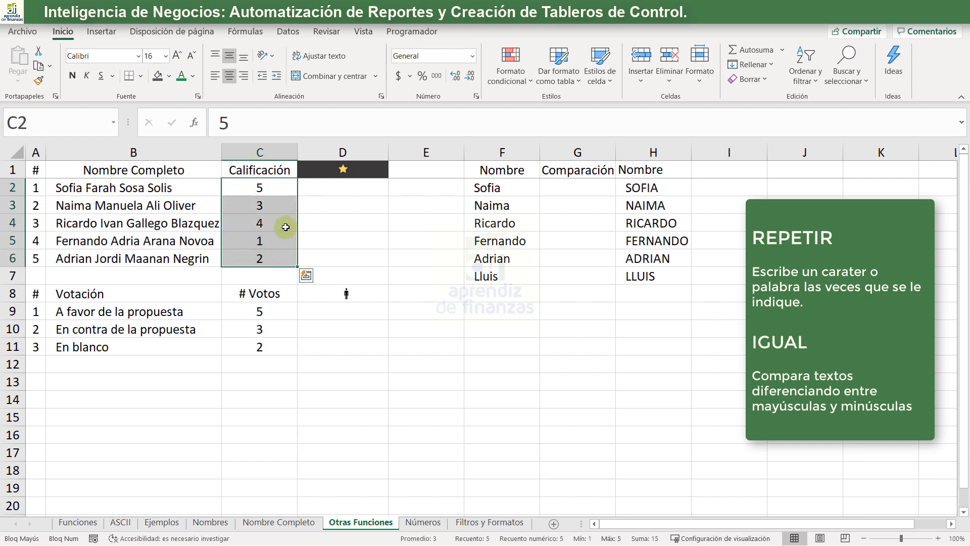
left_click(323, 189)
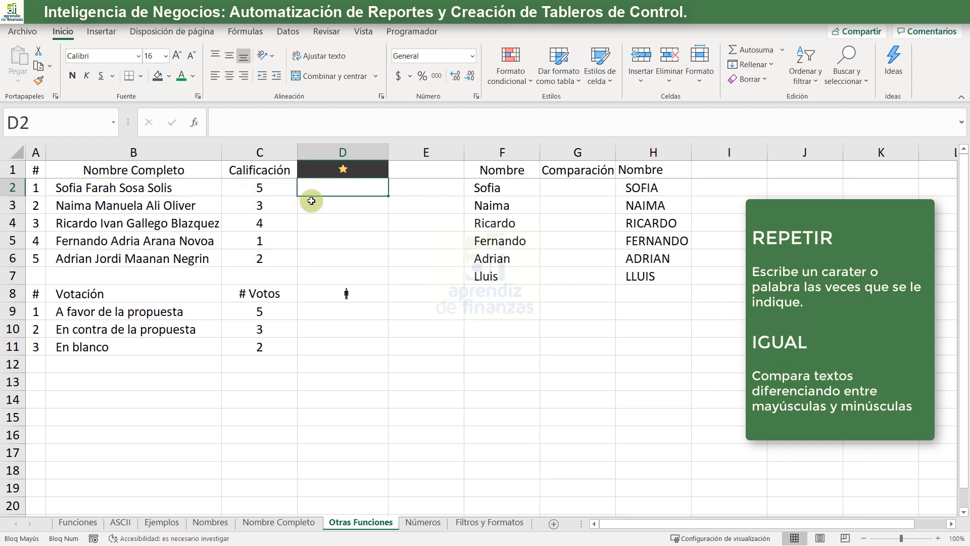
type("+RE")
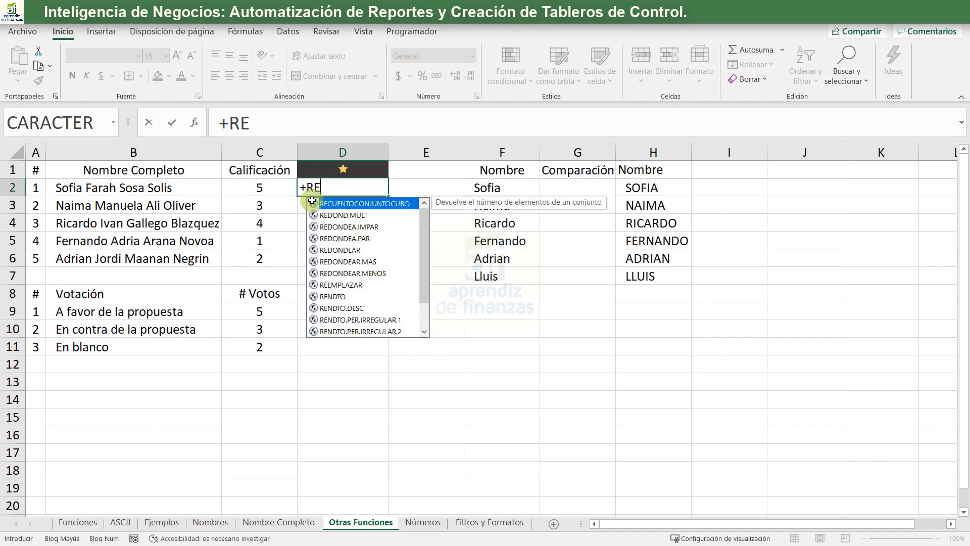
type("P")
key("Tab")
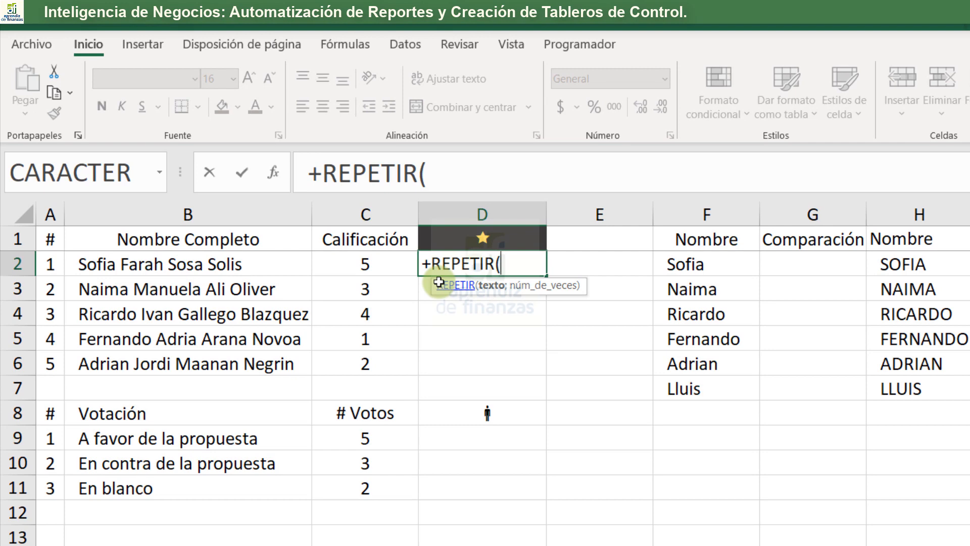
key("Escape")
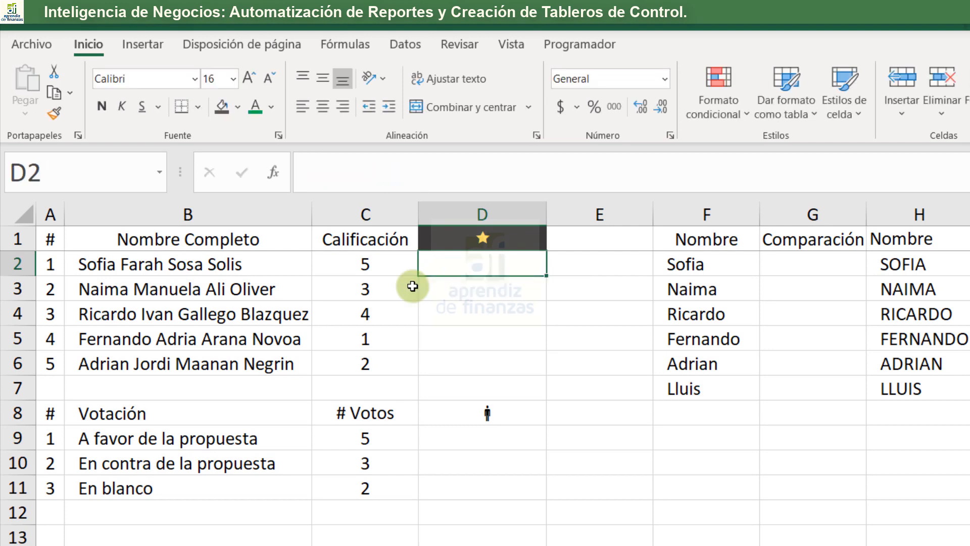
- Try the SimSun font on the star symbol in D1 and restore its Wingdings 2 font
left_click(467, 238)
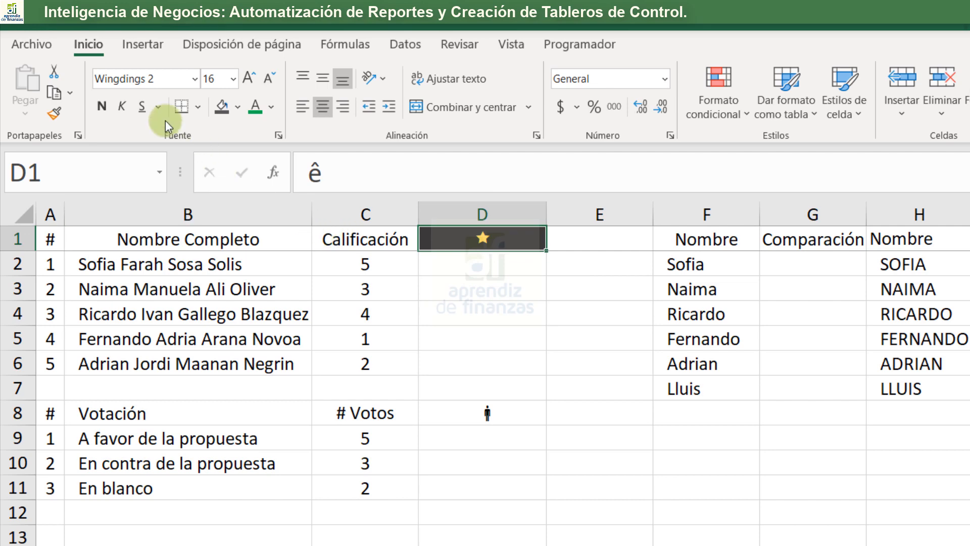
left_click(194, 78)
scroll(168, 235, "up", 3)
scroll(172, 273, "up", 15)
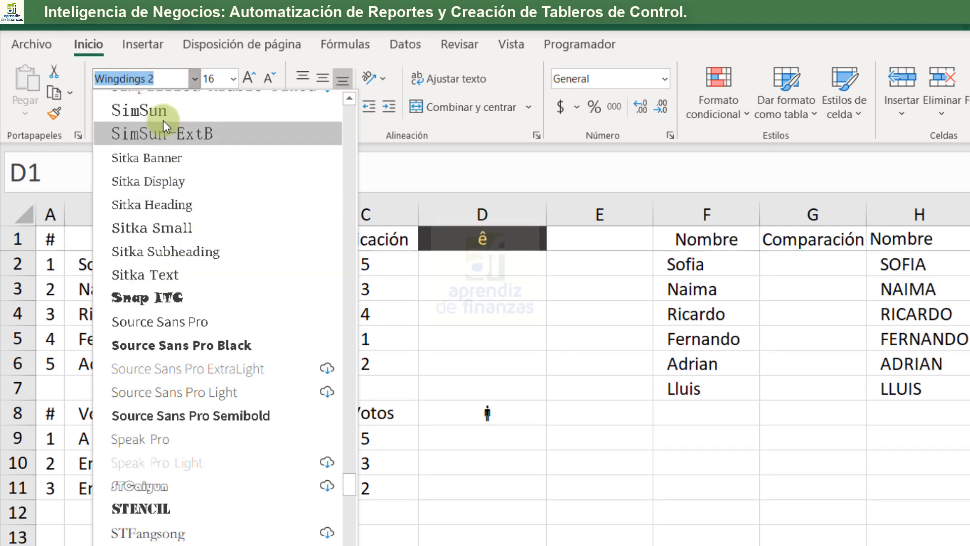
left_click(163, 115)
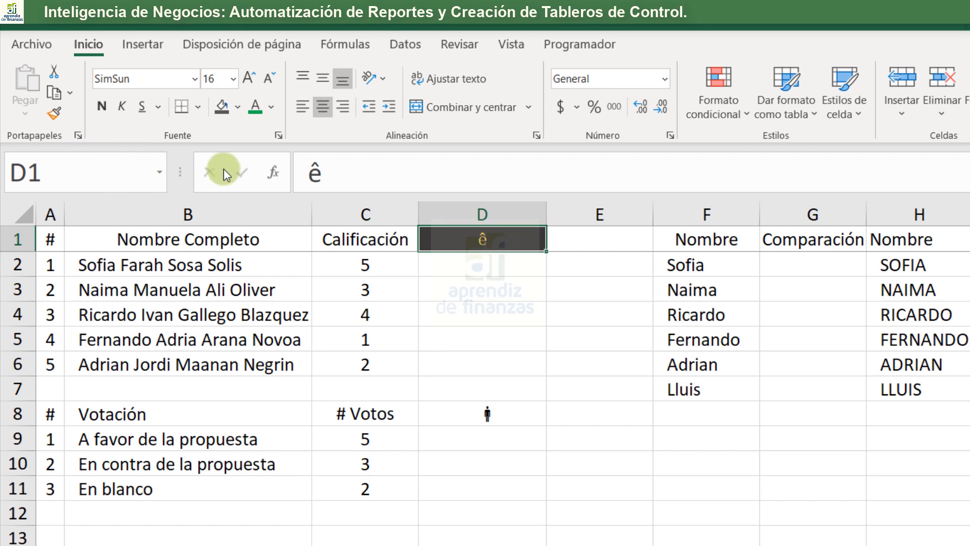
left_click(486, 258)
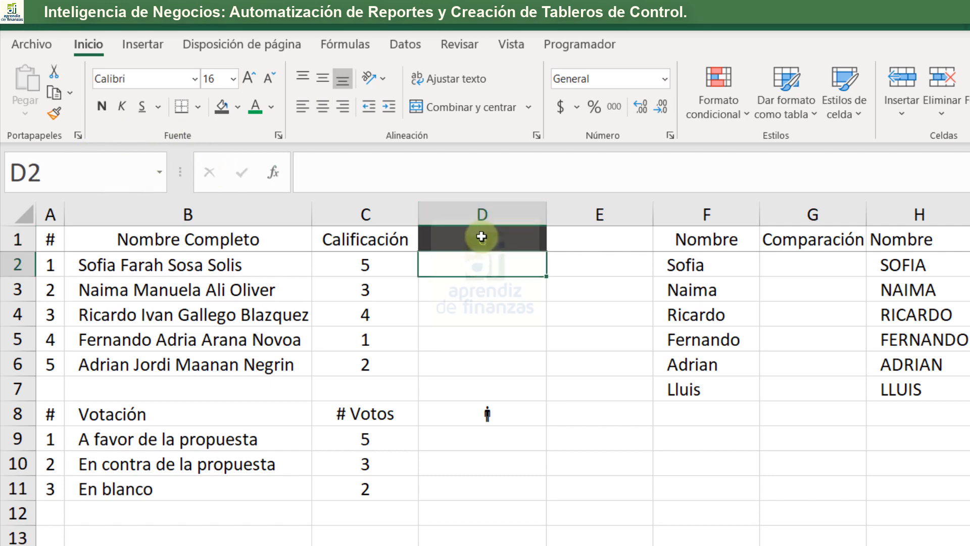
left_click(481, 240)
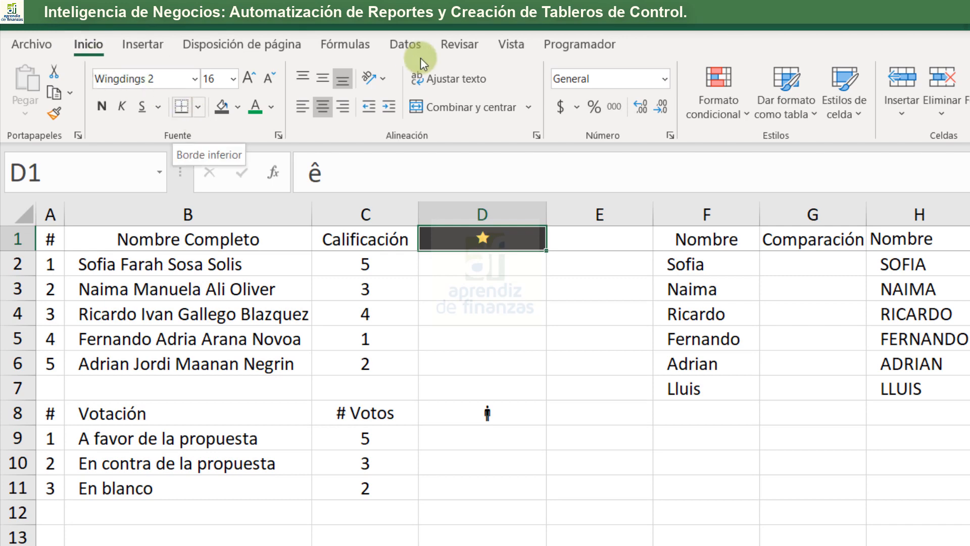
- Enter the formula +REPETIR($D$1;C2) in D2 to repeat the star symbol according to the Calificación score
left_click(507, 268)
type("+")
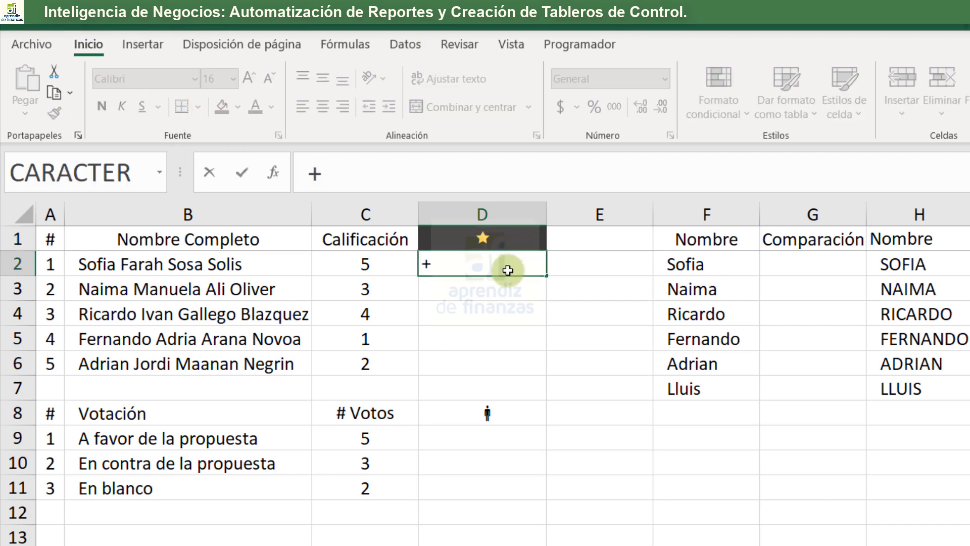
type("REPE")
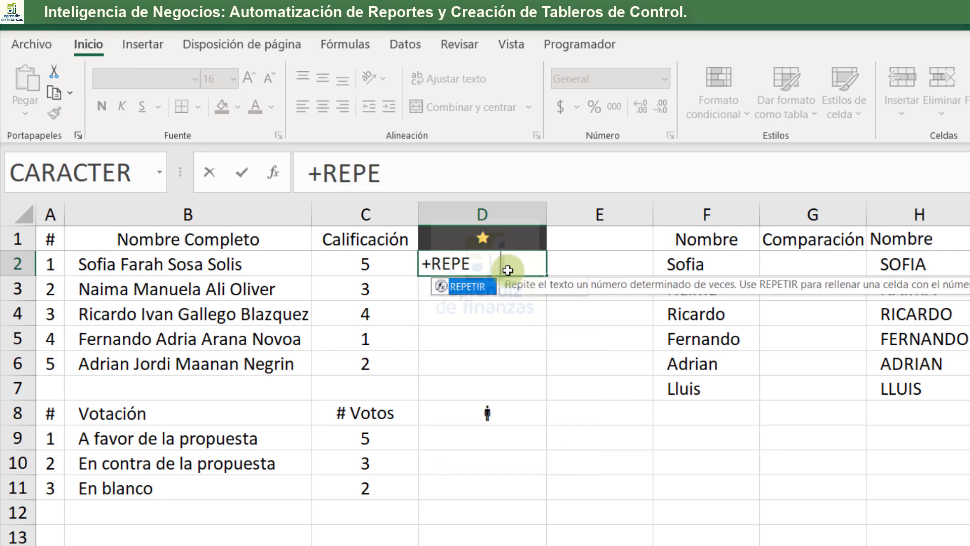
key("Tab")
key("Up")
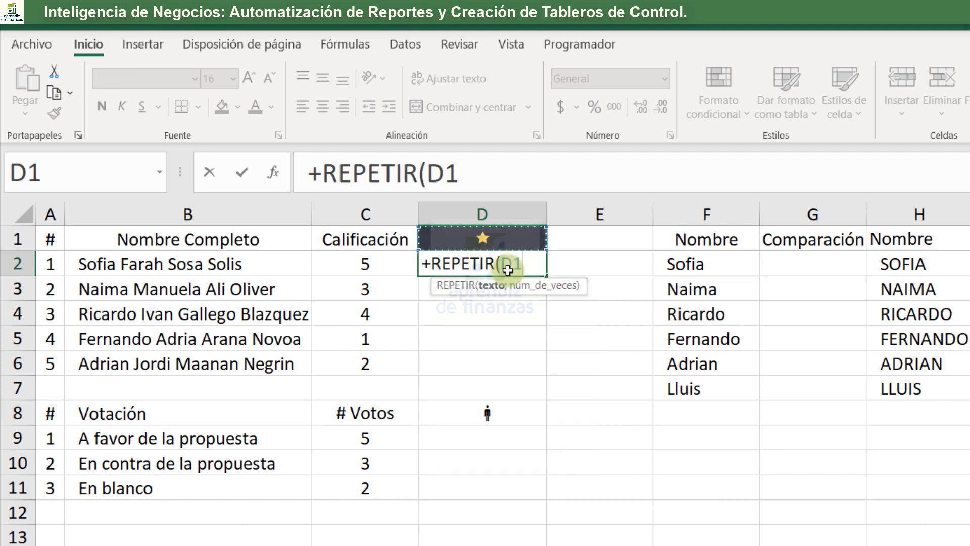
key("F4")
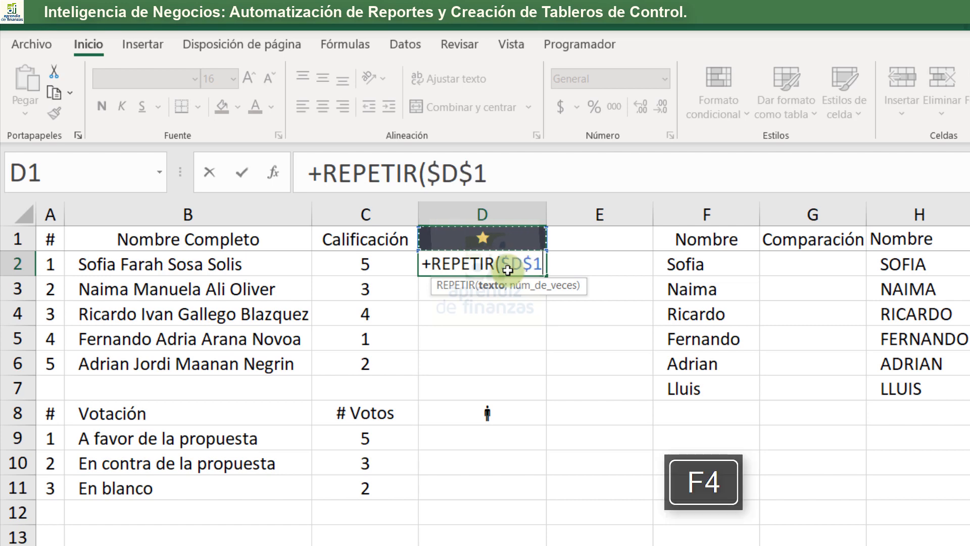
type(";")
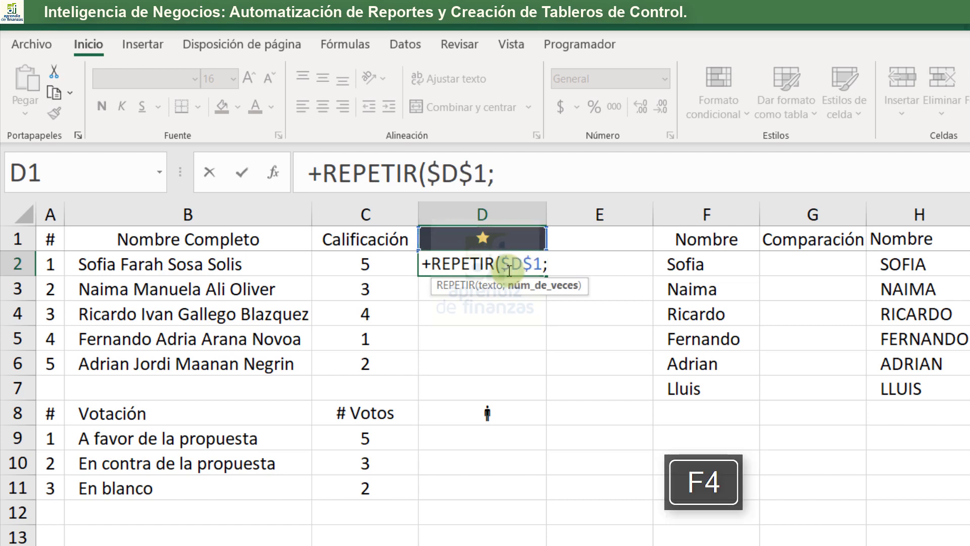
left_click(351, 269)
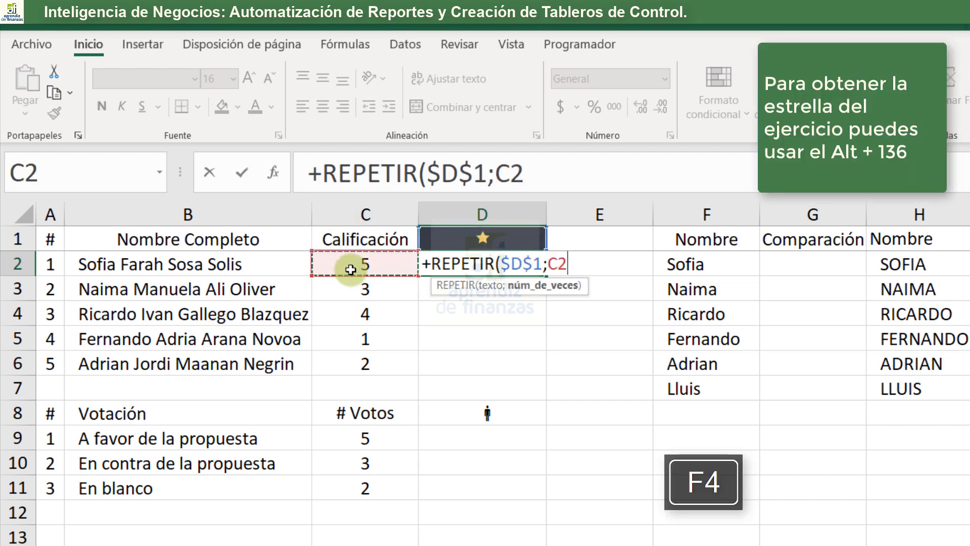
type(")")
key("Return")
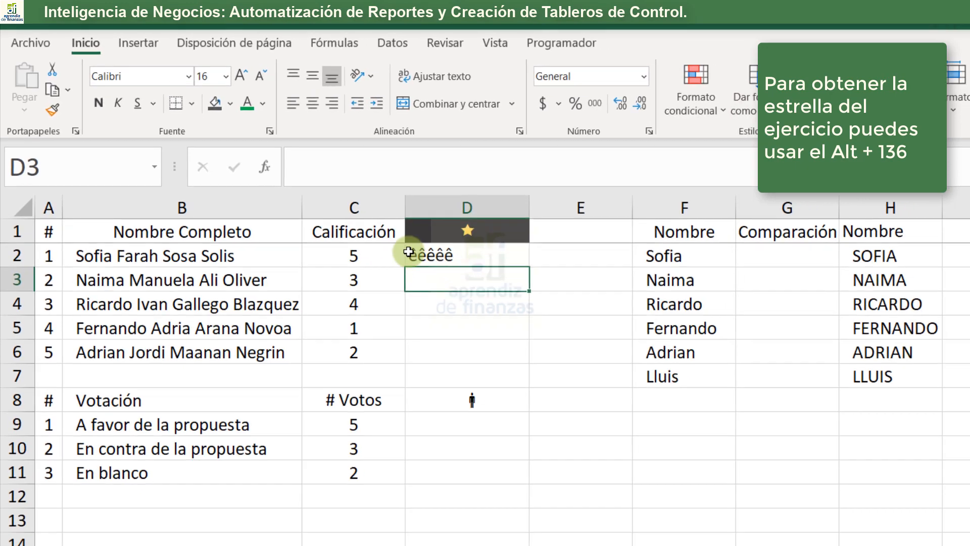
- Set the font of the REPETIR result in D2 to Wingdings 2
left_click(465, 268)
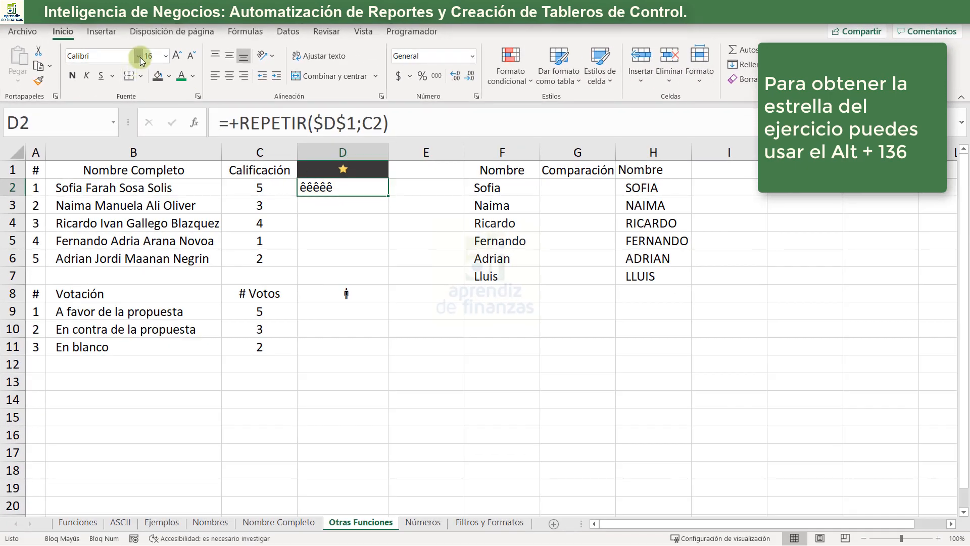
left_click(139, 56)
left_click_drag(251, 81, 232, 441)
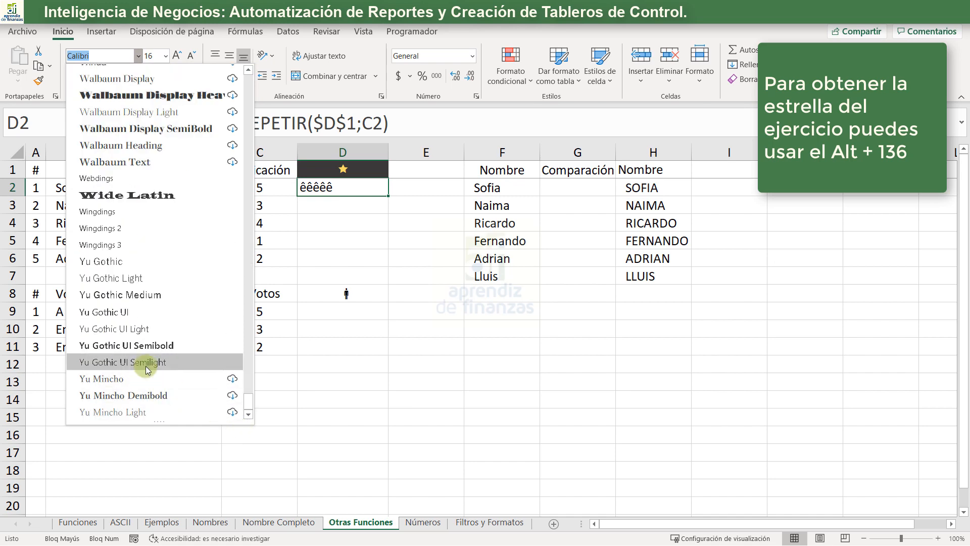
left_click(140, 229)
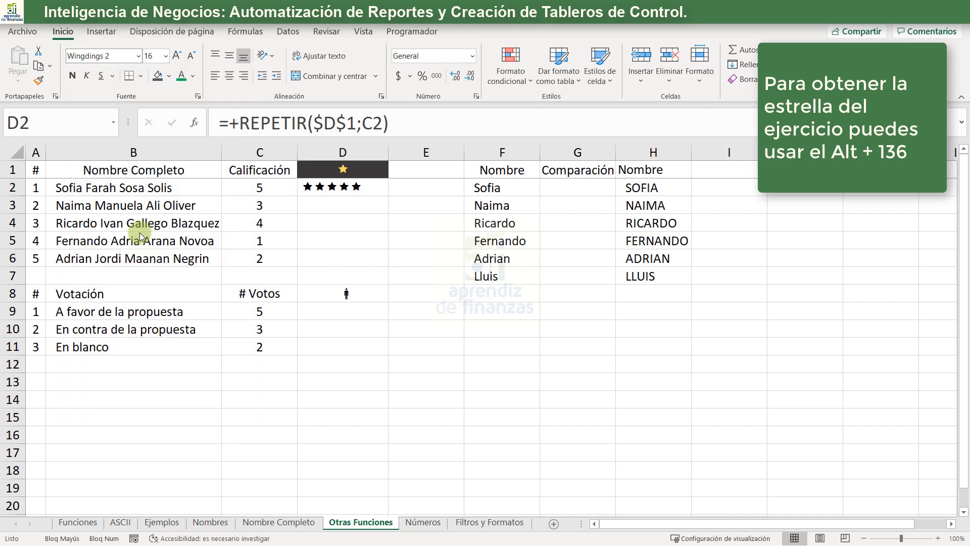
- Give D2 a dark grey fill and a yellow font colour
left_click(157, 80)
left_click(195, 79)
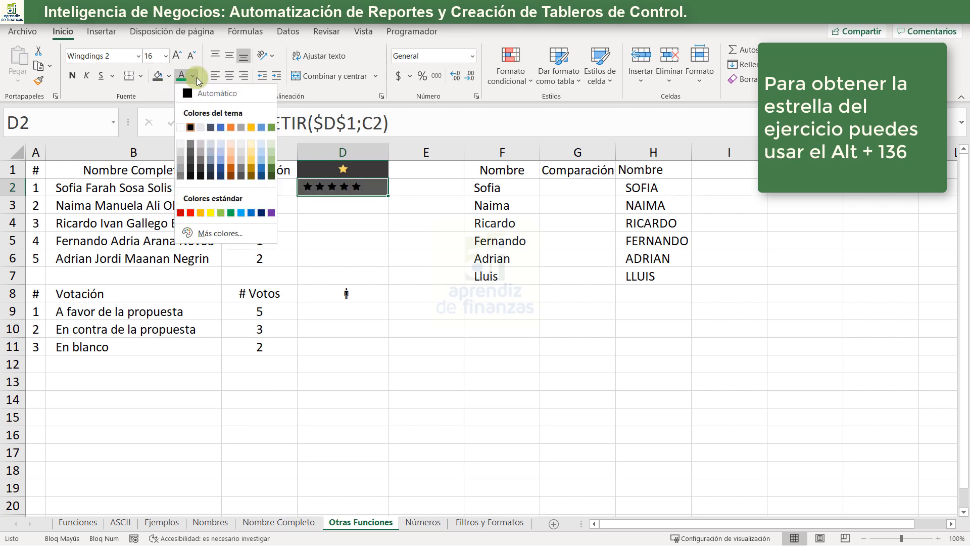
left_click(210, 214)
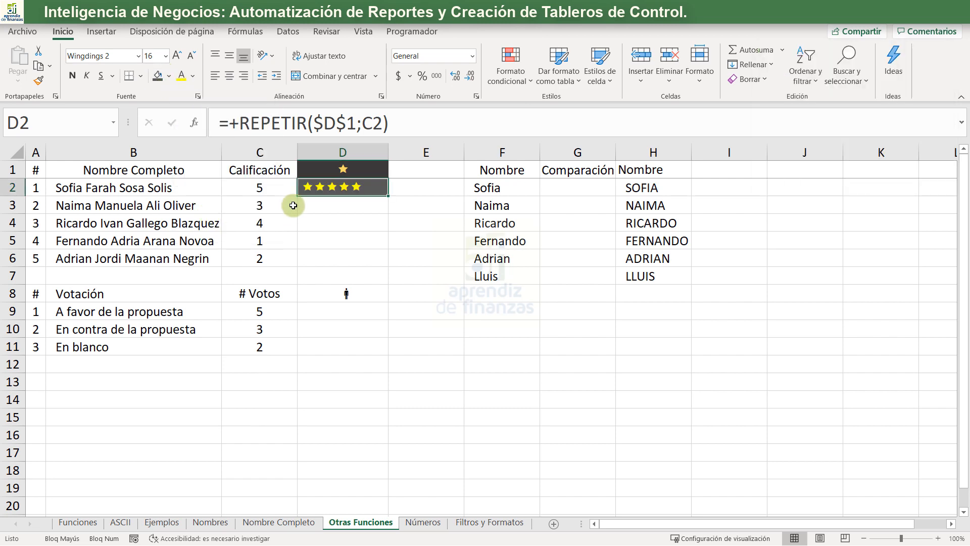
- Fill the star formula from D2 down to D6 and autofit the width of column D
left_click(342, 205)
left_click(353, 188)
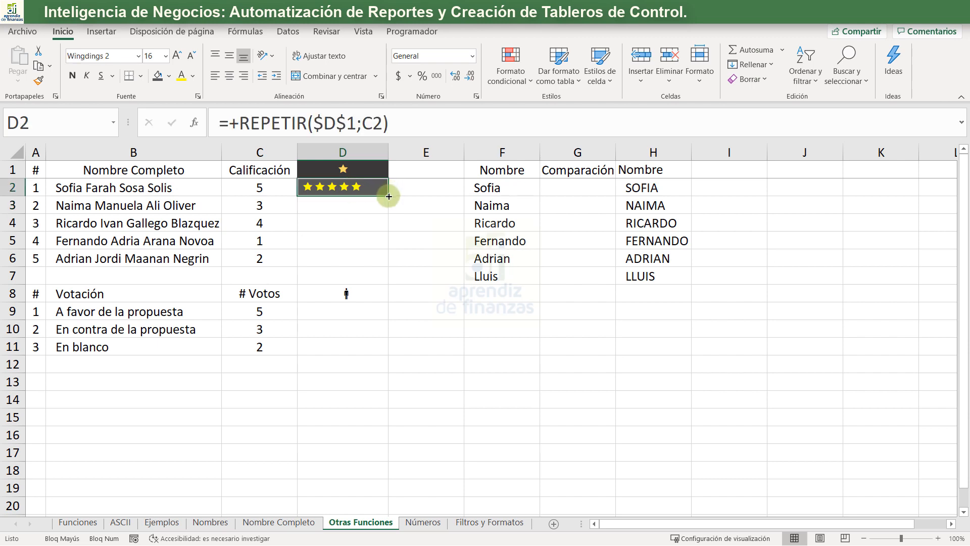
left_click_drag(386, 196, 377, 276)
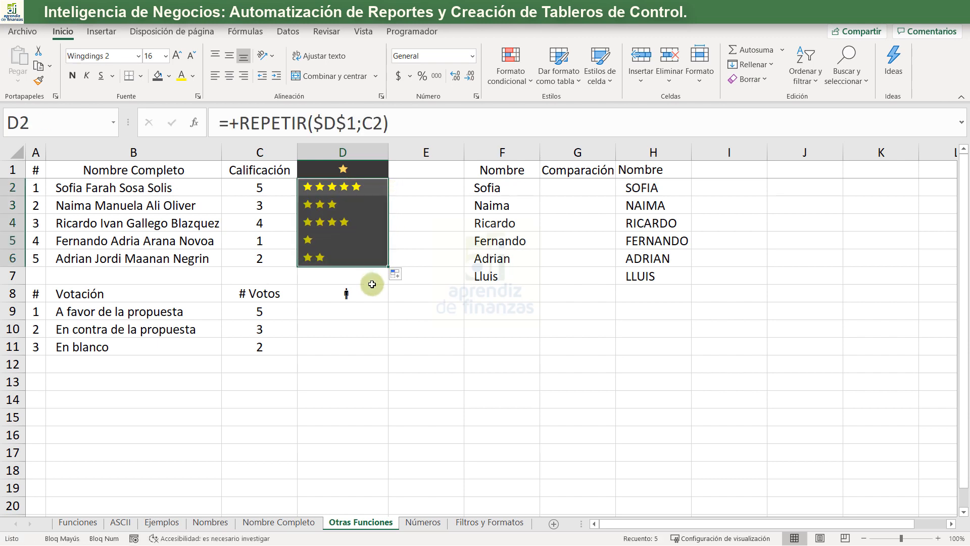
left_click(437, 239)
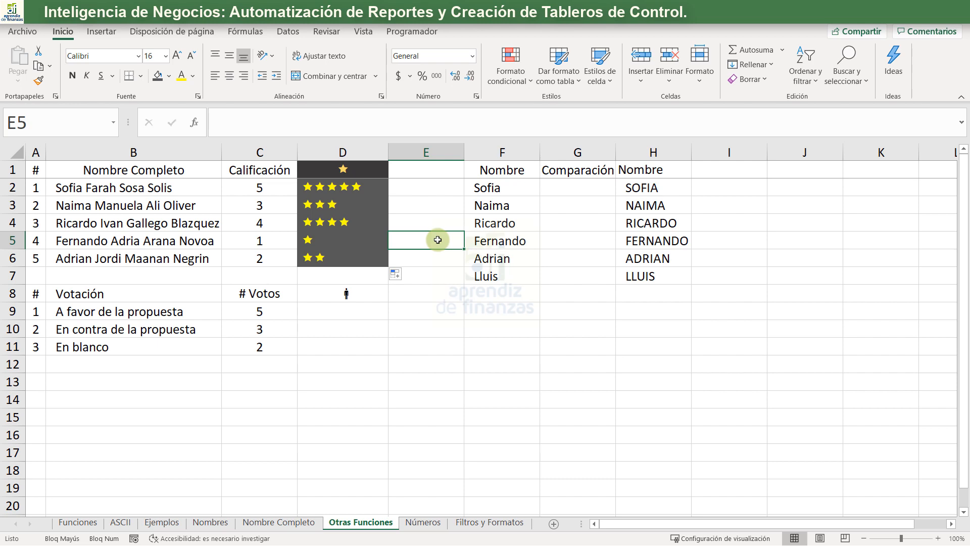
double_click(391, 155)
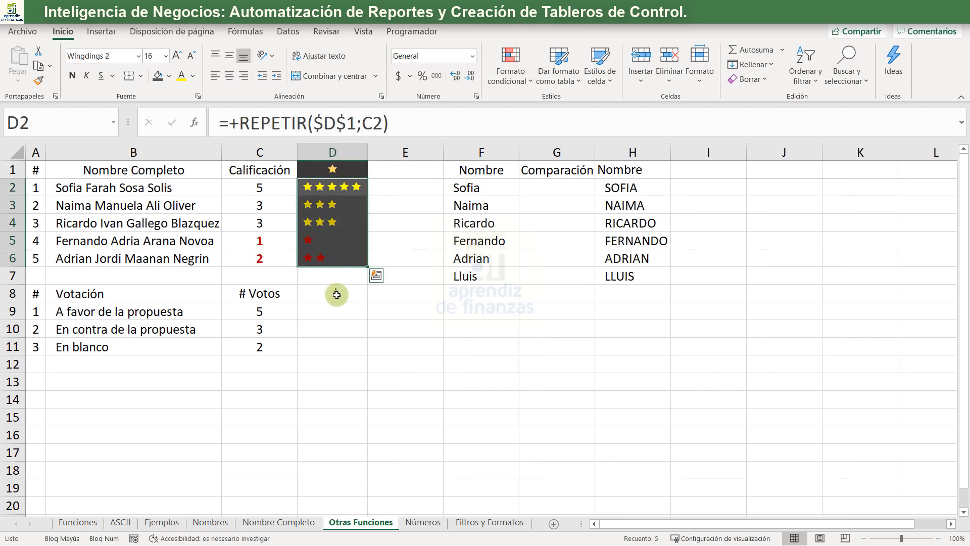
- Enter +REPETIR($D$8;C9) in D9 to repeat the person symbol by # Votos, and fill it down to D11
left_click(322, 312)
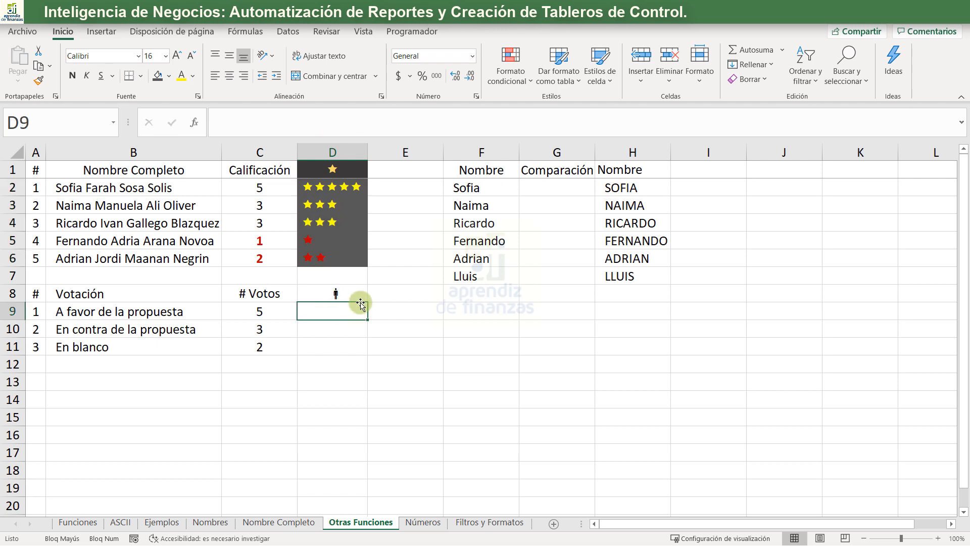
left_click(340, 293)
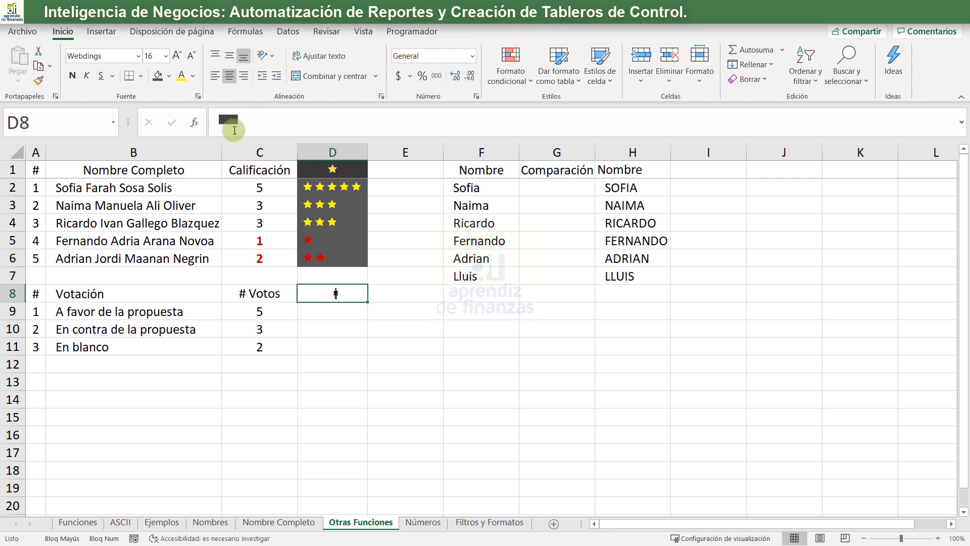
left_click(347, 307)
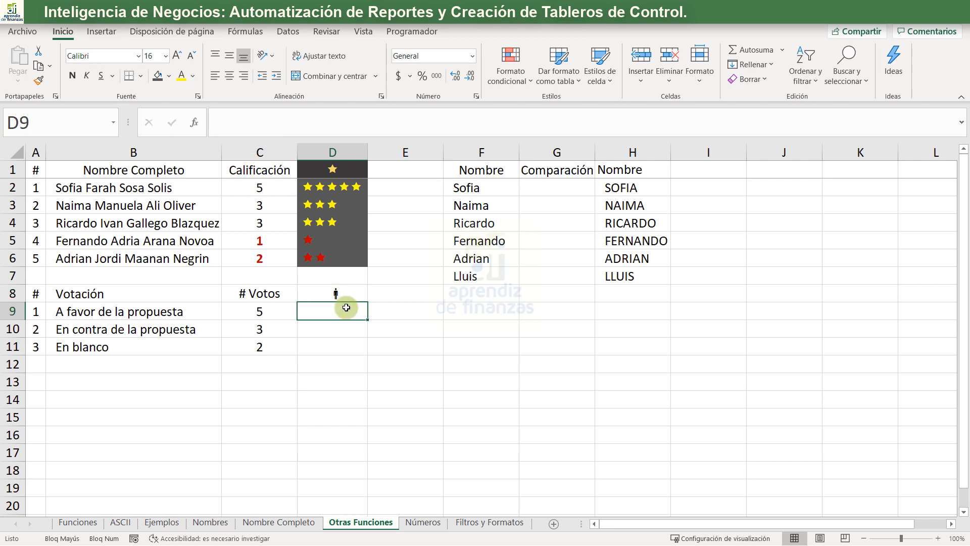
type("+REP")
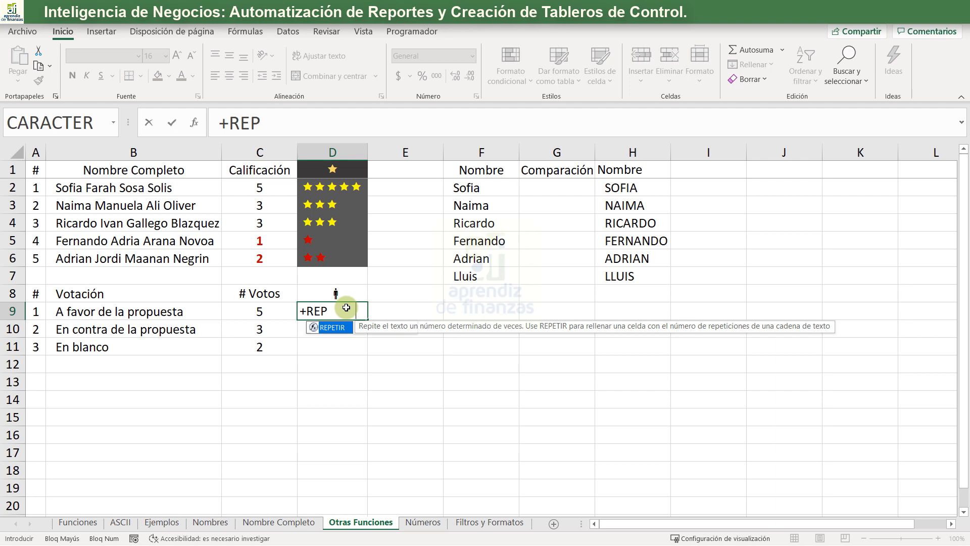
key("Tab")
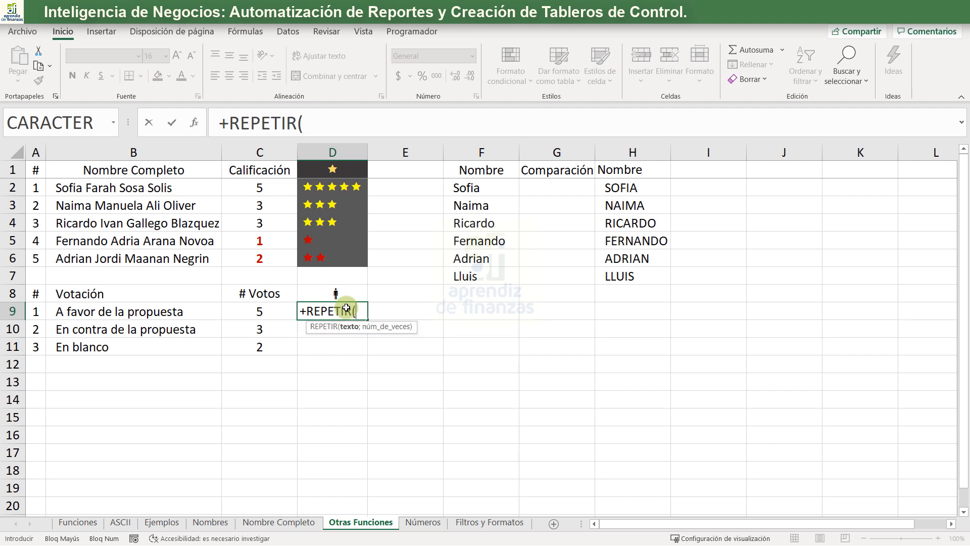
left_click(346, 298)
key("F4")
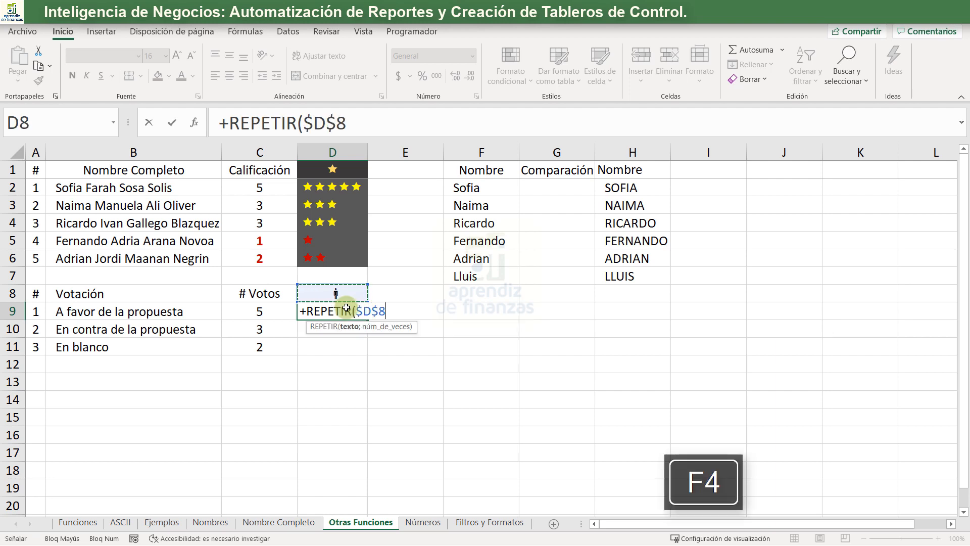
type(";")
key("Left")
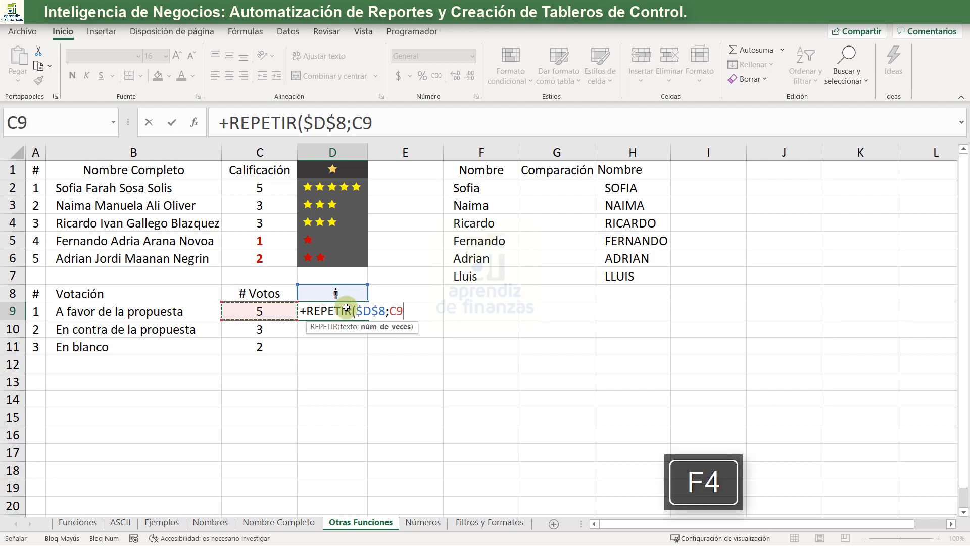
type(")")
key("Return")
left_click(348, 310)
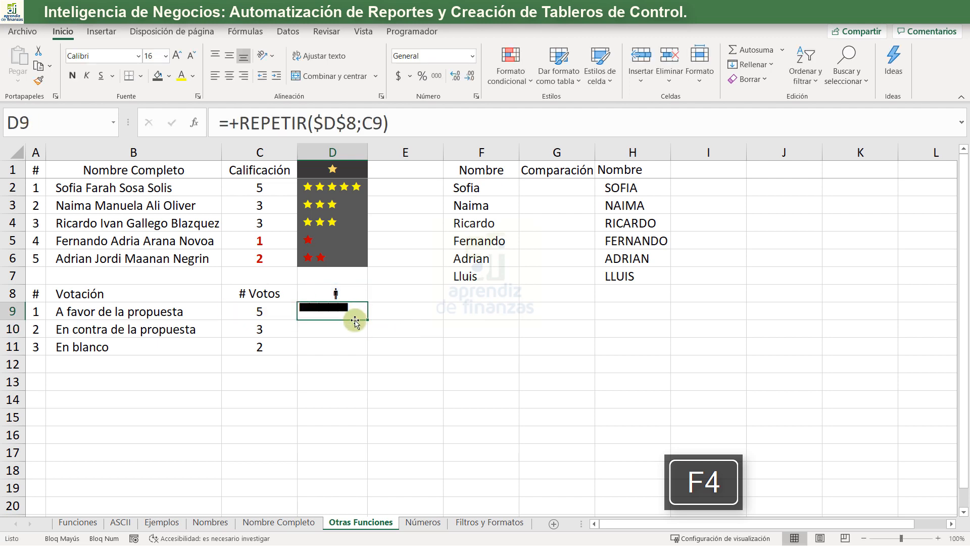
left_click_drag(368, 318, 369, 354)
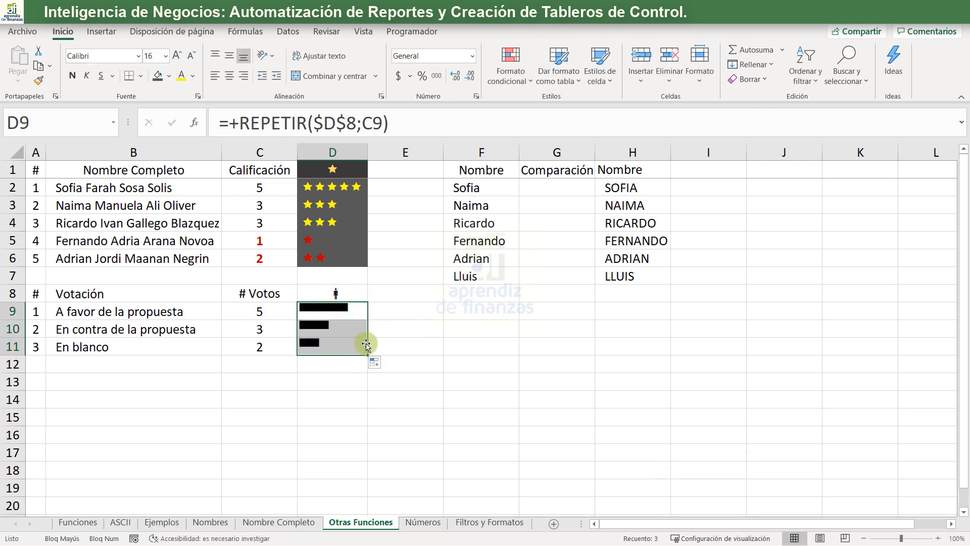
- Set the font of the vote symbols in D9:D11 to Webdings and widen column D slightly
left_click(345, 296)
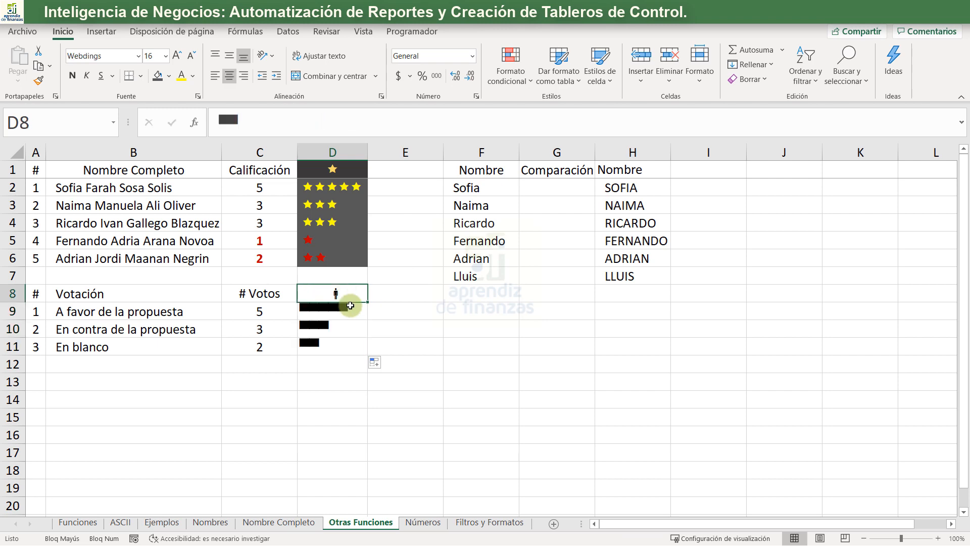
left_click(312, 316)
left_click_drag(313, 324, 312, 346)
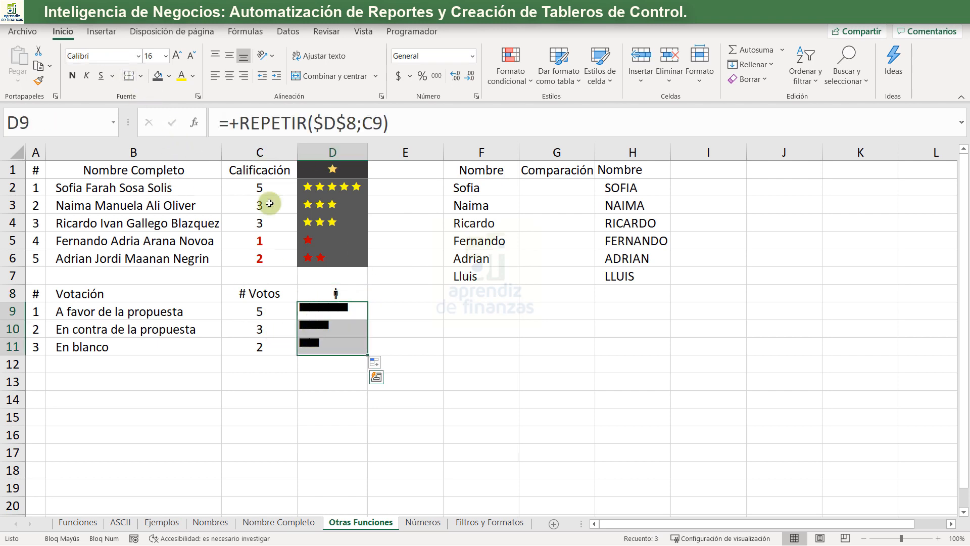
left_click(139, 56)
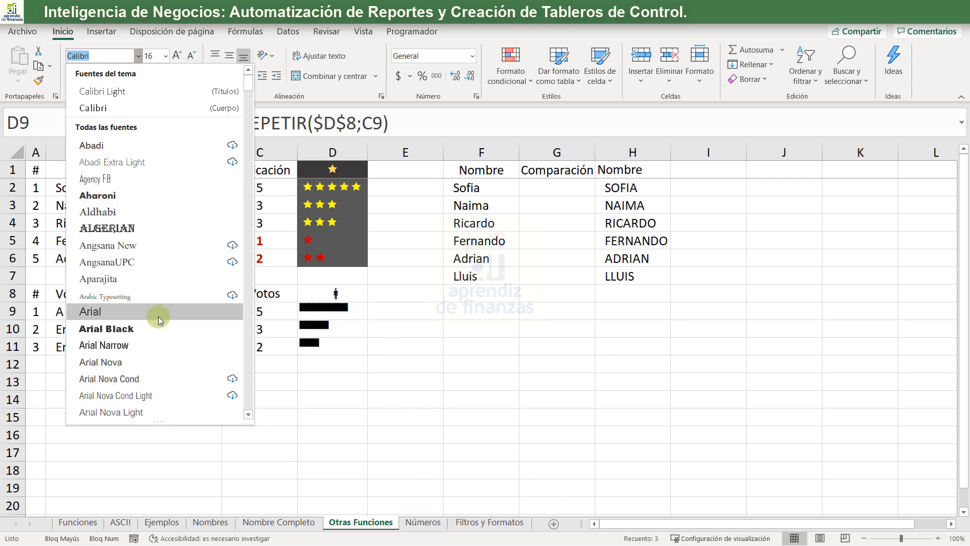
left_click_drag(251, 89, 245, 414)
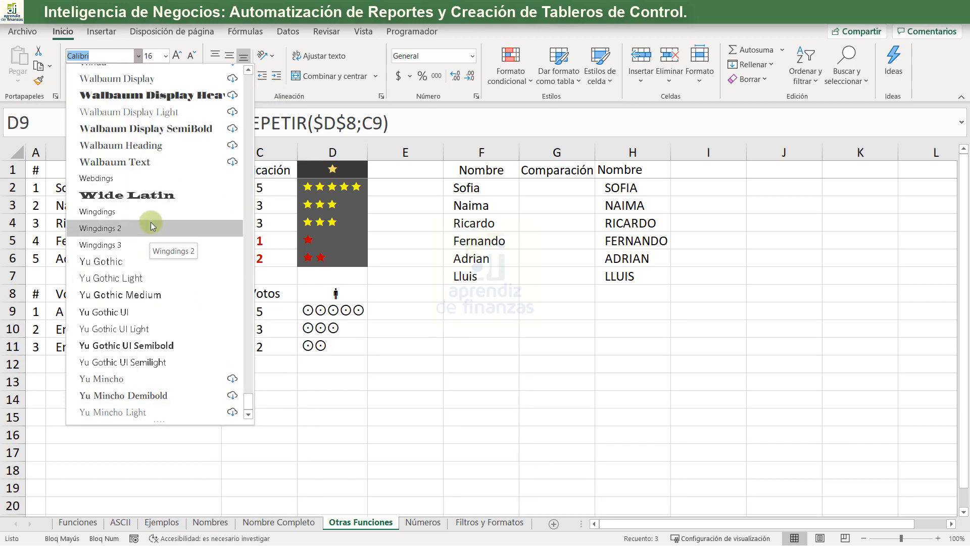
left_click(161, 175)
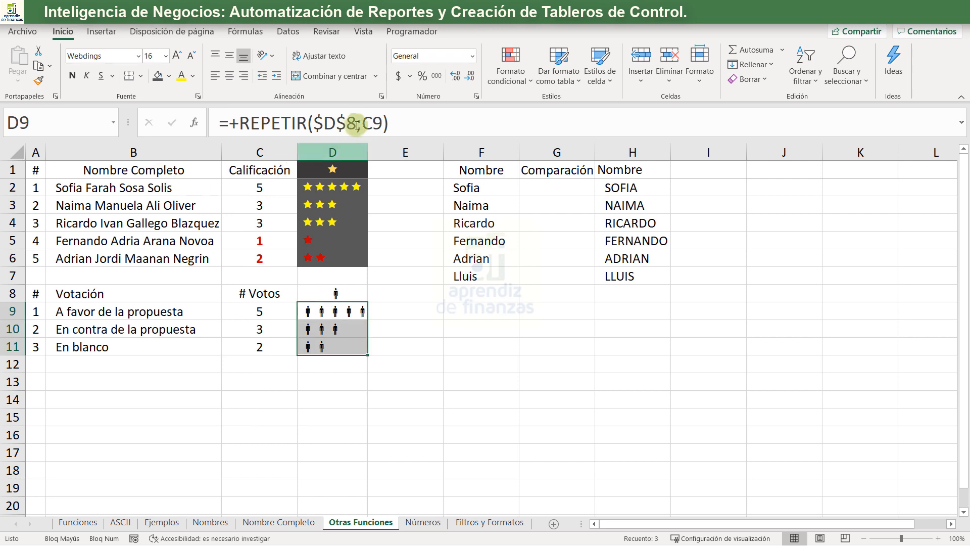
left_click_drag(386, 154, 386, 153)
- Give D9 a blue fill and a white font colour
left_click(329, 311)
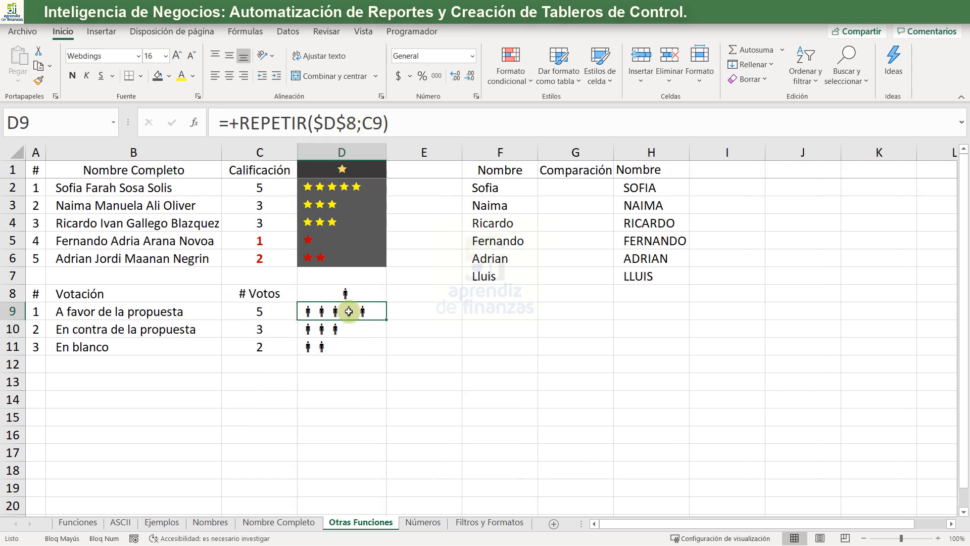
left_click(168, 76)
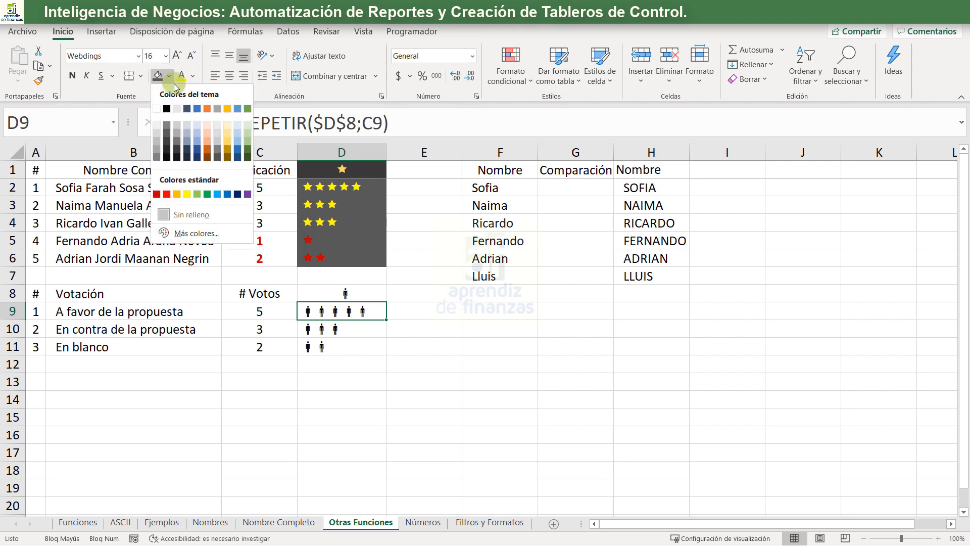
left_click(228, 196)
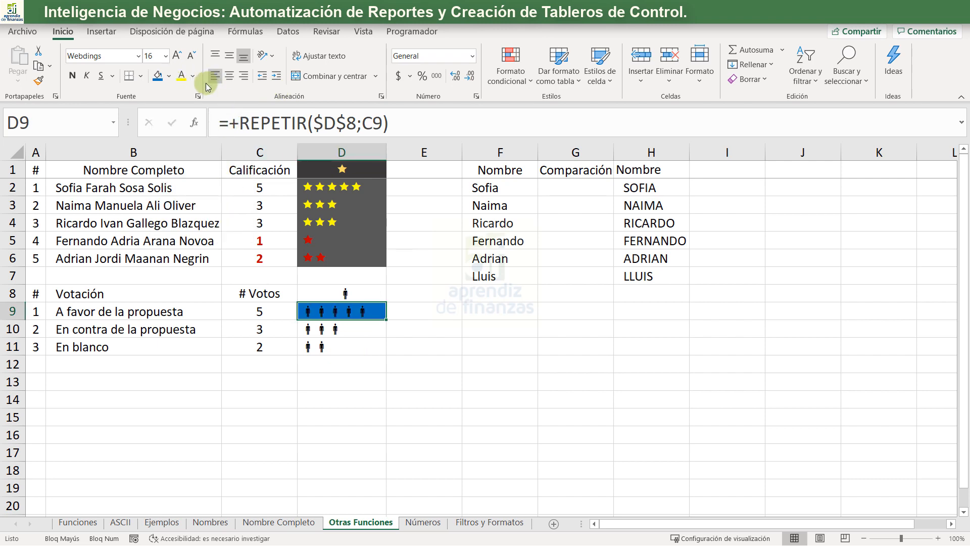
left_click(194, 77)
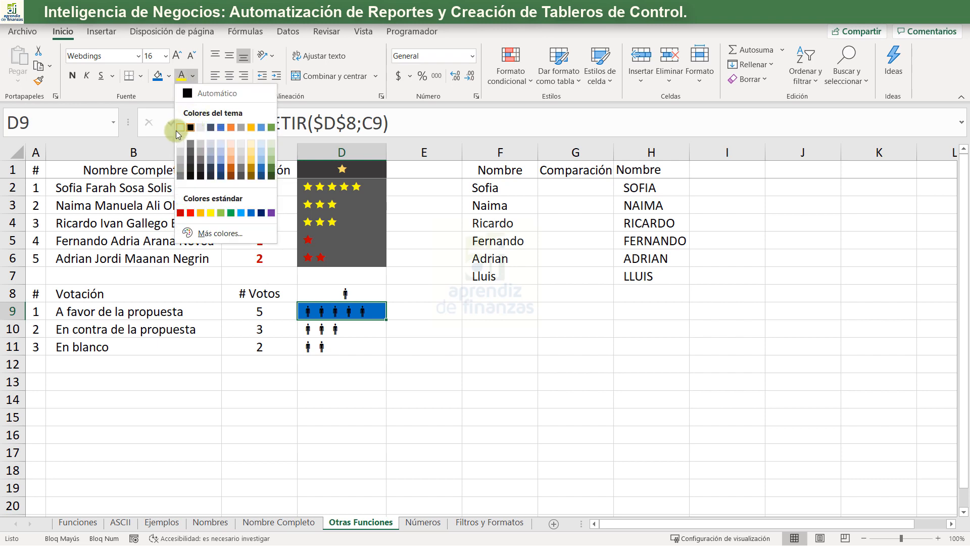
left_click(178, 130)
- Copy the formatting of D9 onto D10:D11 with the format painter
left_click(38, 80)
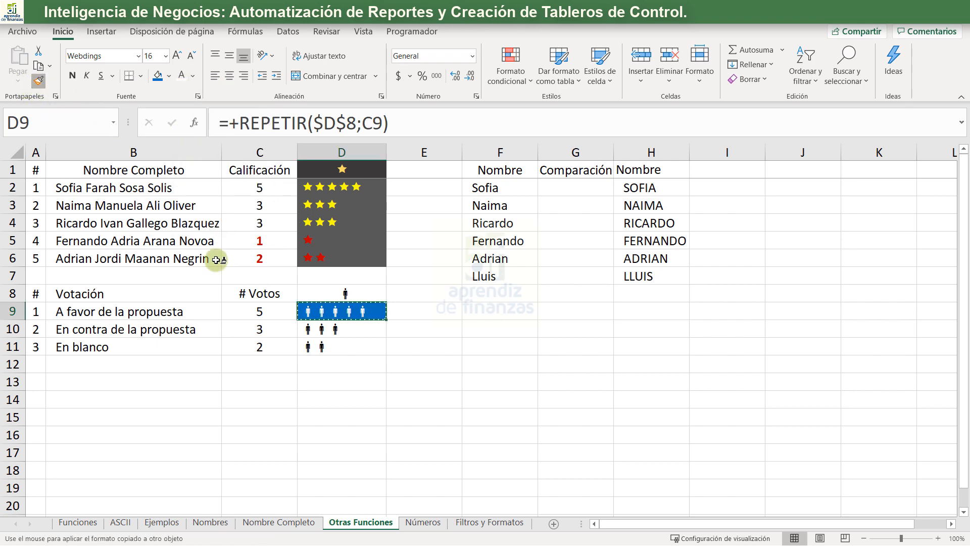
left_click_drag(324, 329, 345, 346)
left_click(385, 390)
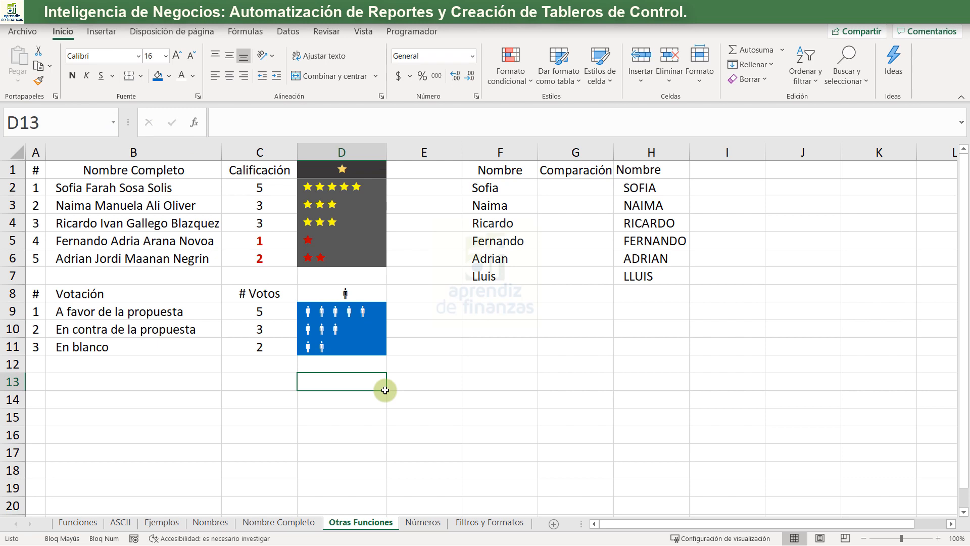
left_click(561, 192)
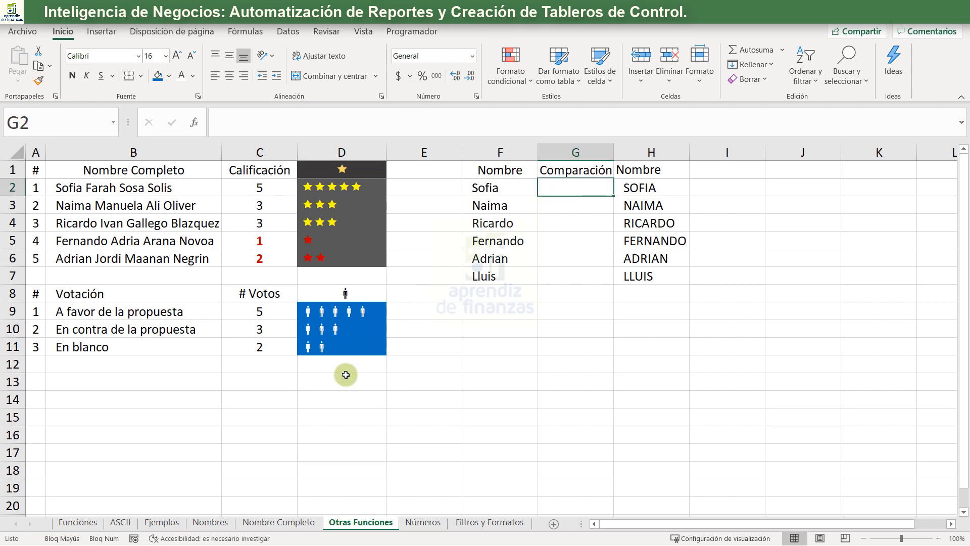
left_click(334, 201)
left_click(329, 236)
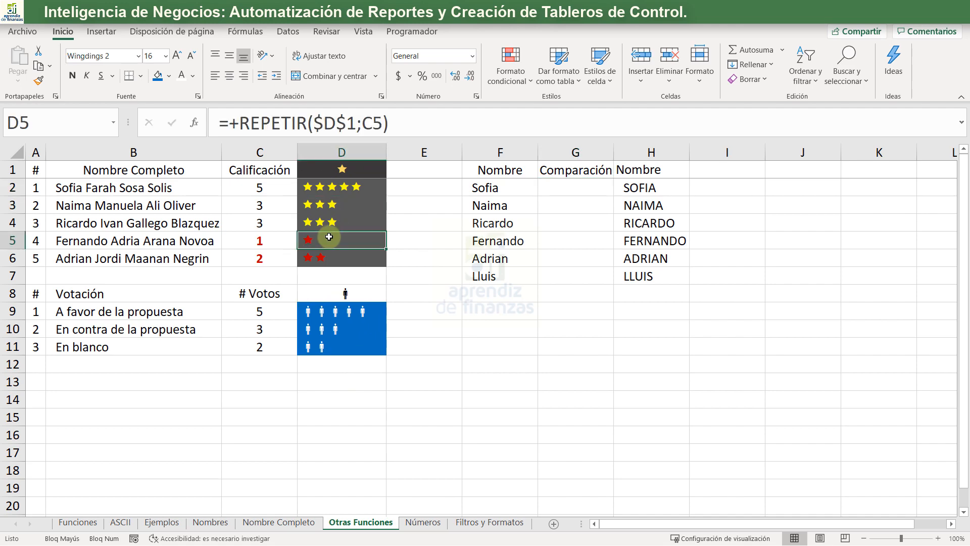
left_click(120, 522)
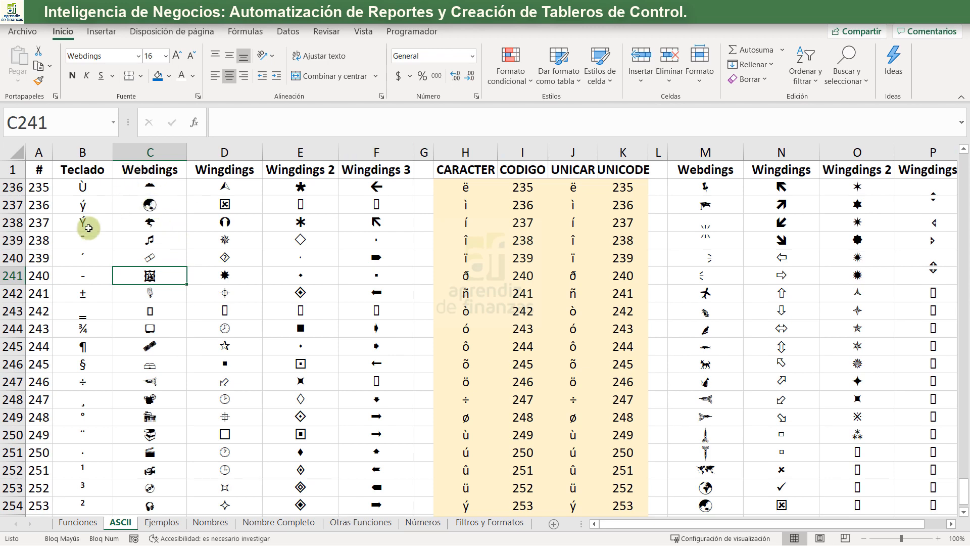
left_click(259, 523)
left_click(362, 523)
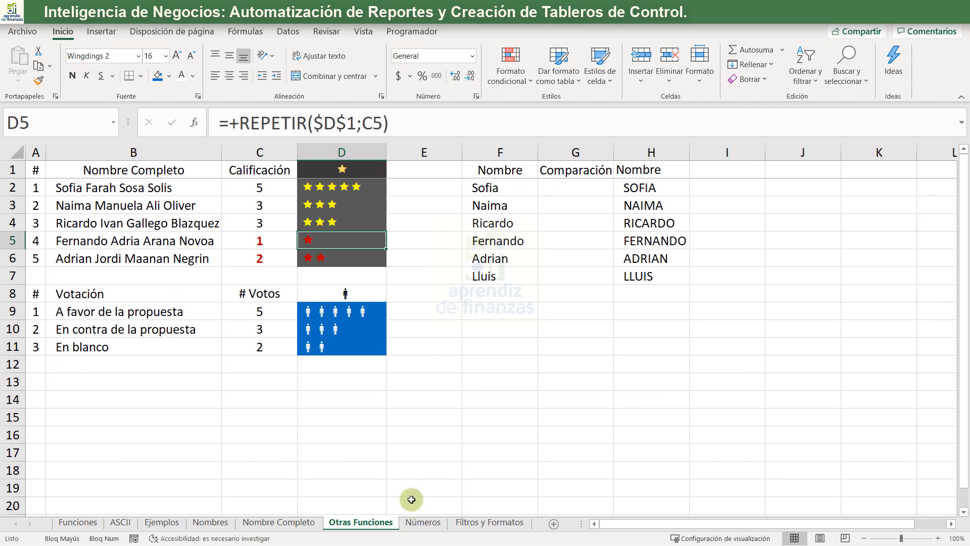
left_click(423, 523)
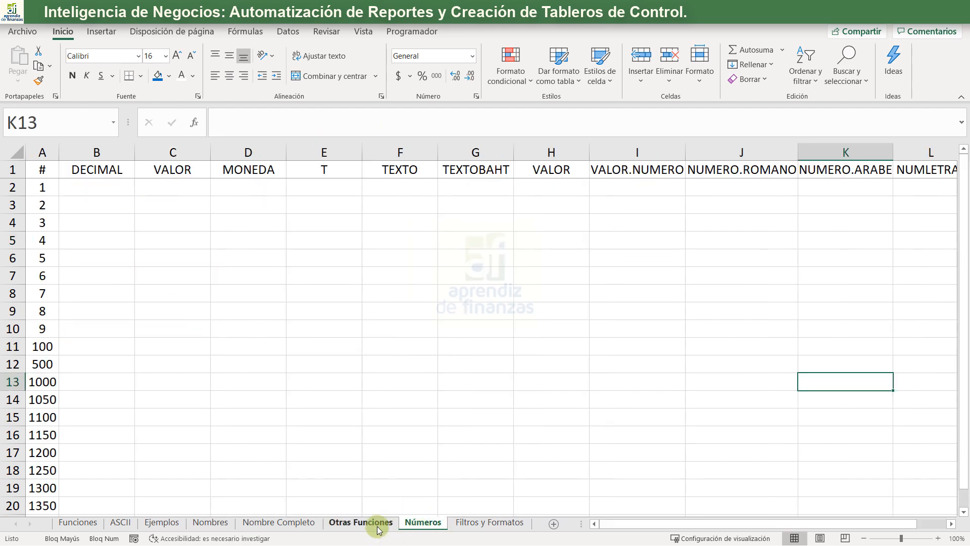
left_click(361, 523)
left_click(561, 241)
- Enter the comparison +F2=H2 in G2 under Comparación, and clear the cell again
left_click(572, 192)
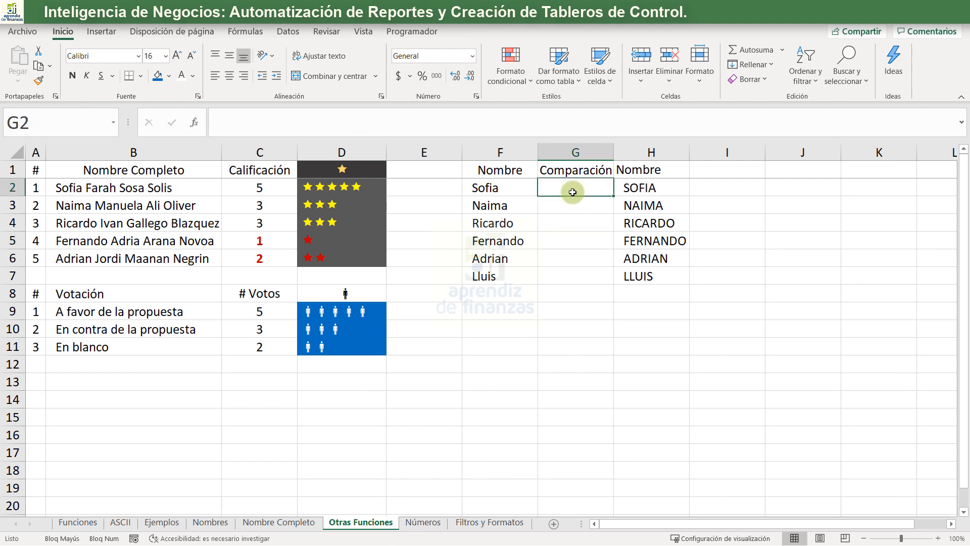
type("+")
key("Escape")
type("+")
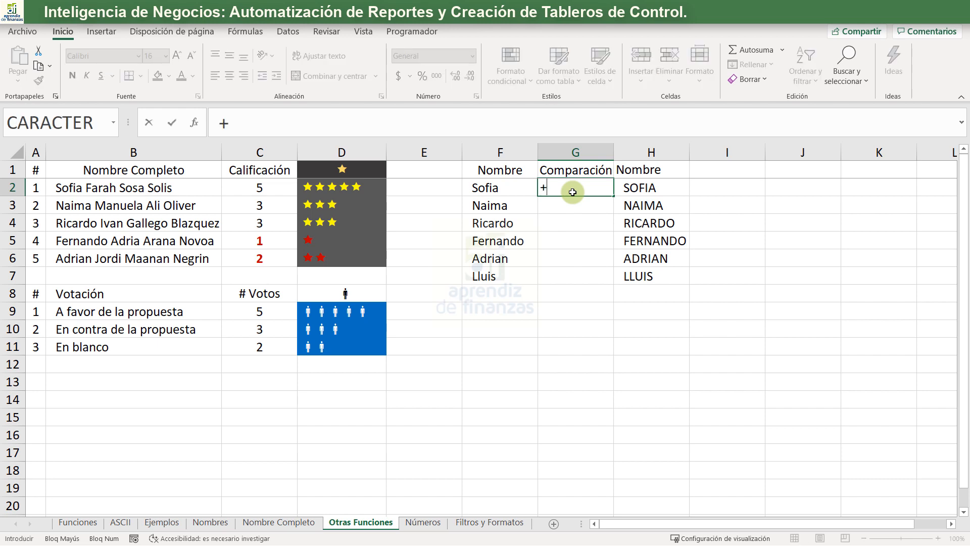
key("Left")
type("=")
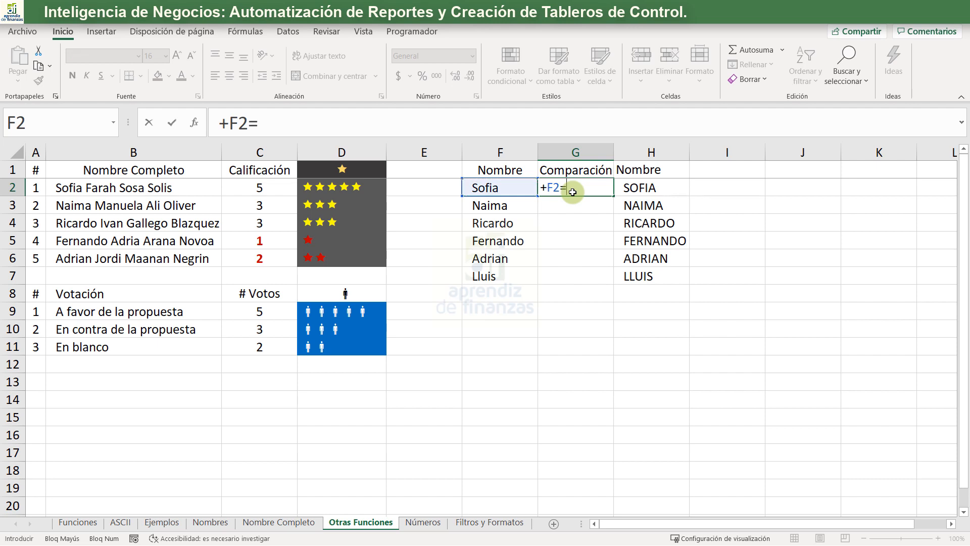
key("Right")
key("Return")
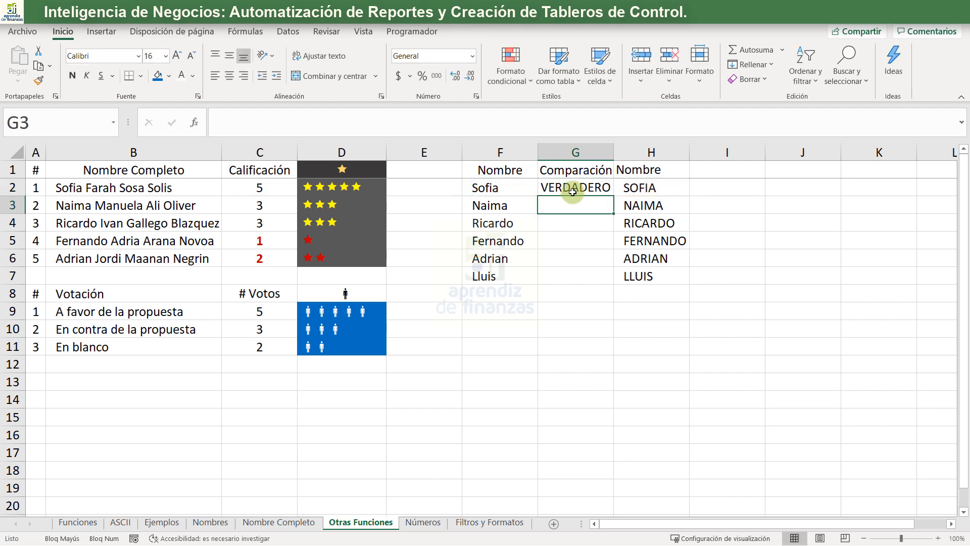
left_click(572, 193)
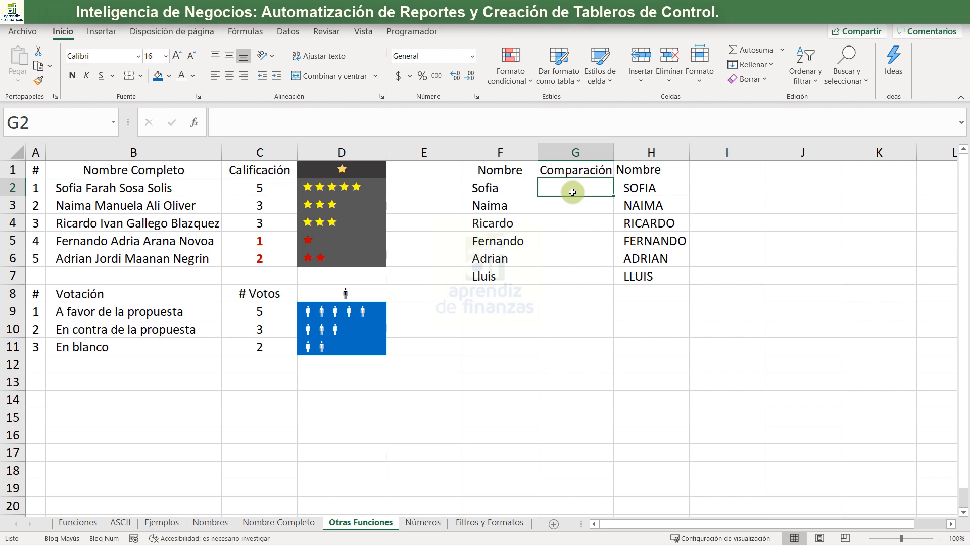
- Enter +IGUAL(F2;H2) in G2 to compare the two names case-sensitively
type("+")
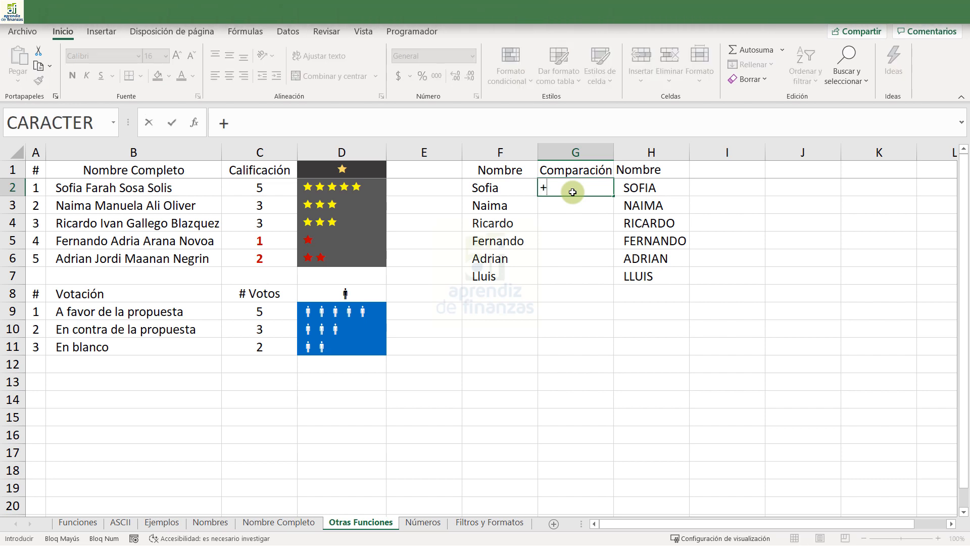
type("IC")
key("BackSpace")
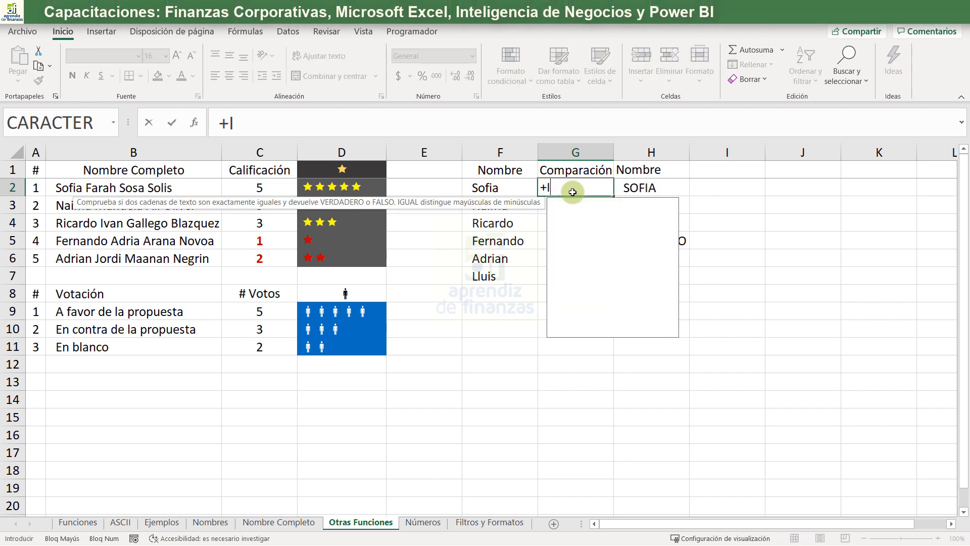
type("GU")
key("Tab")
key("Left")
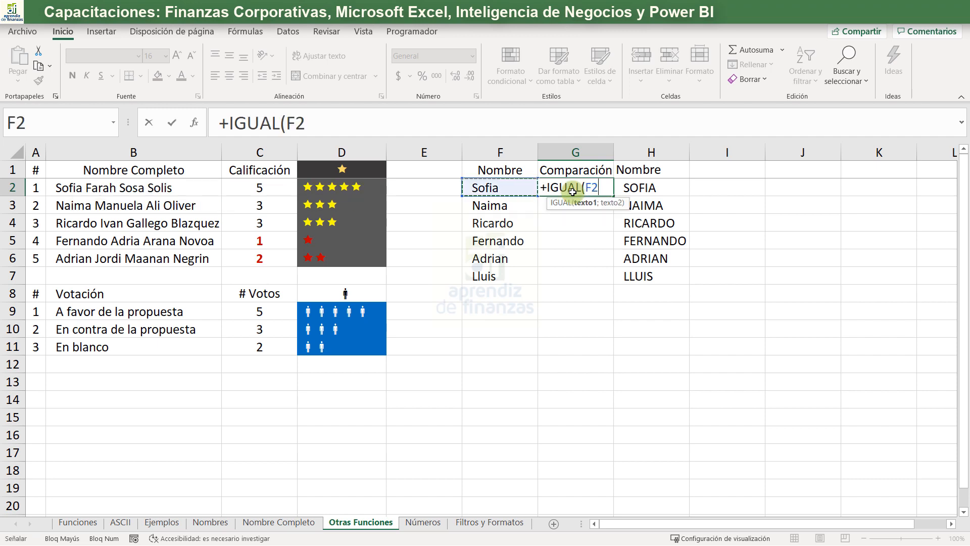
type(";H2")
key("Right")
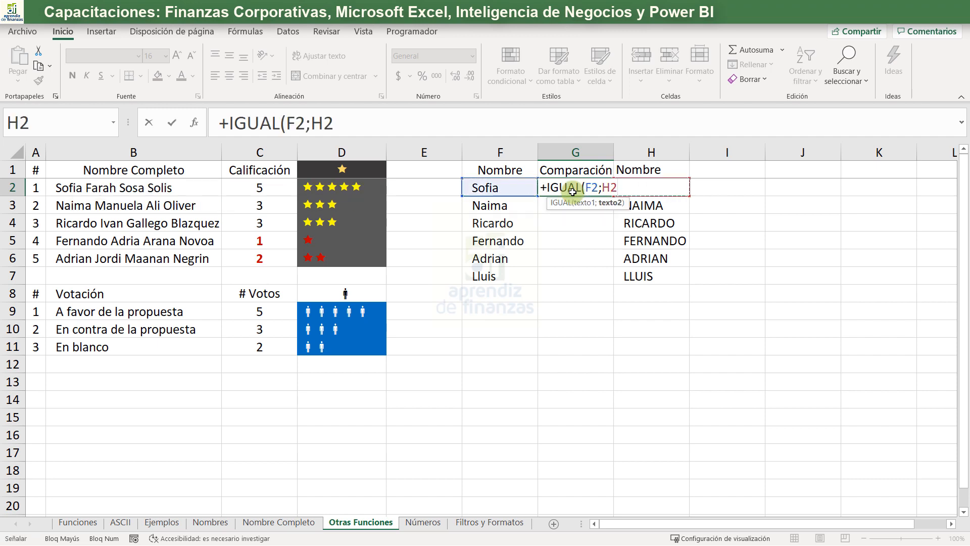
type(")")
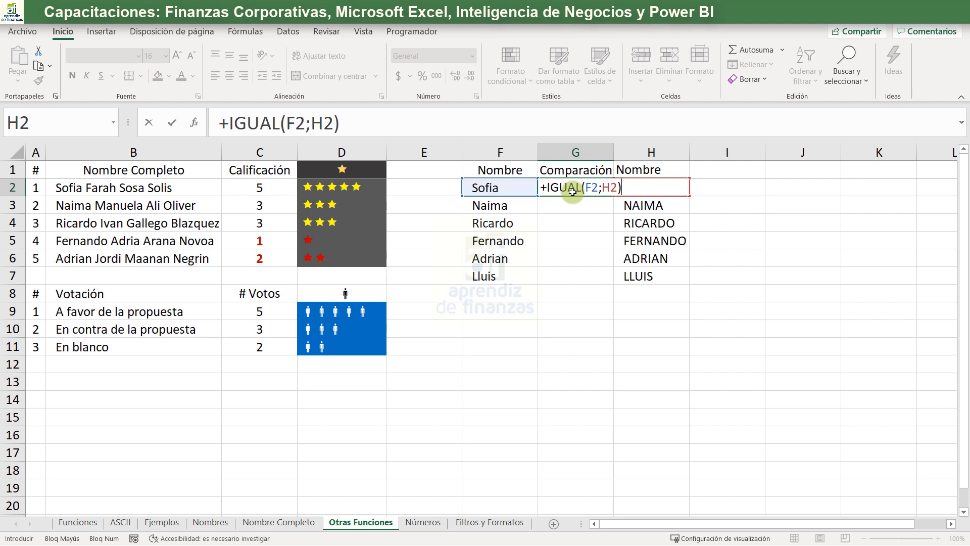
key("Return")
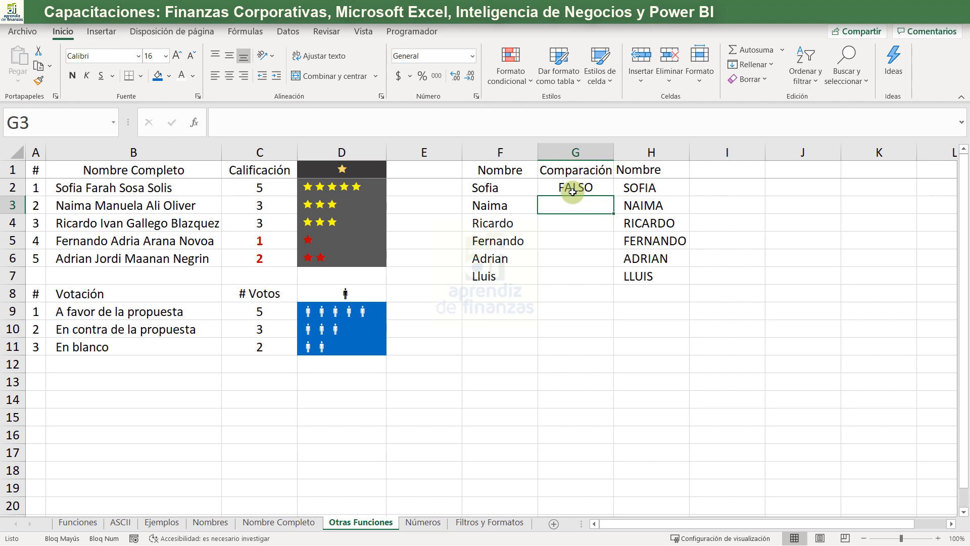
- Retype the name in H2 with only its first letter capitalised, exactly as it is written in F2
key("Up")
key("Right")
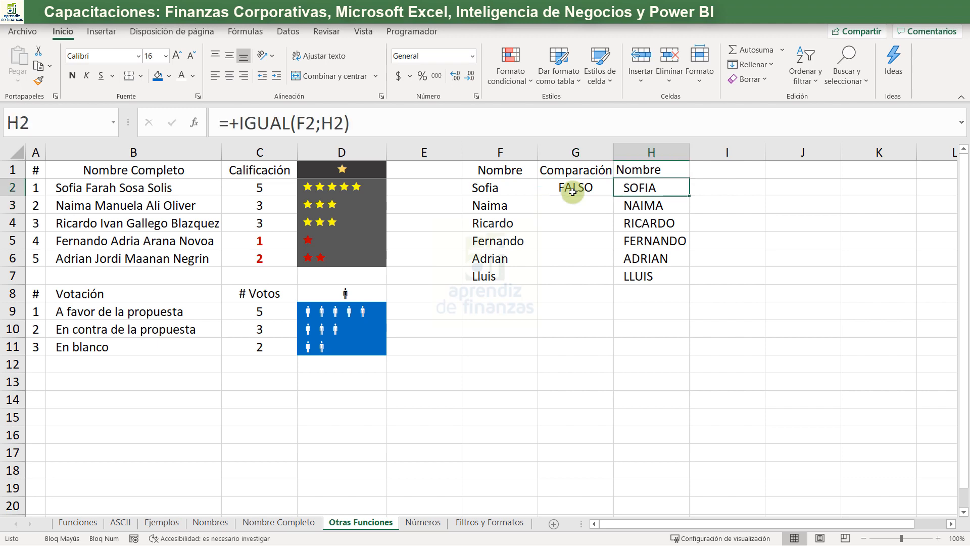
type("sO")
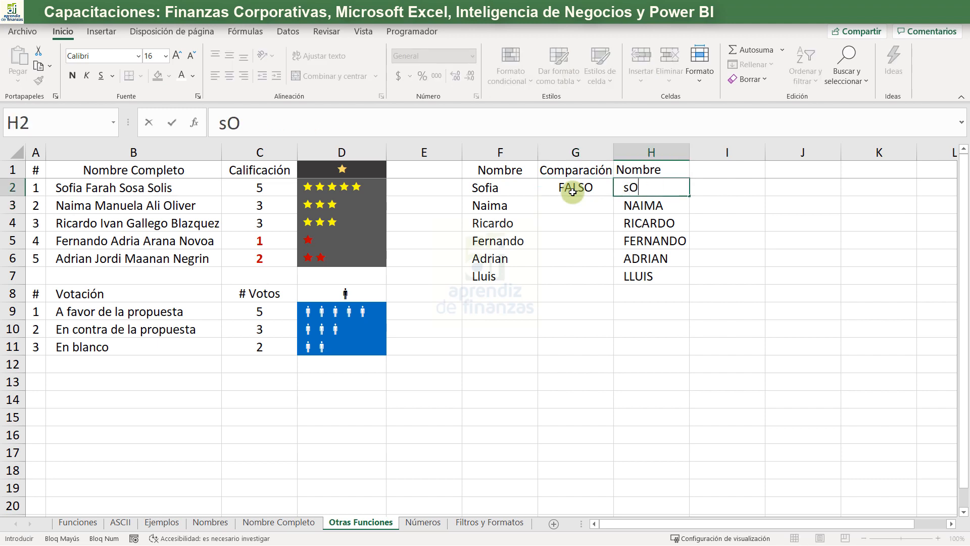
key("BackSpace")
key("BackSpace")
key("Caps_Lock")
type("Sofia")
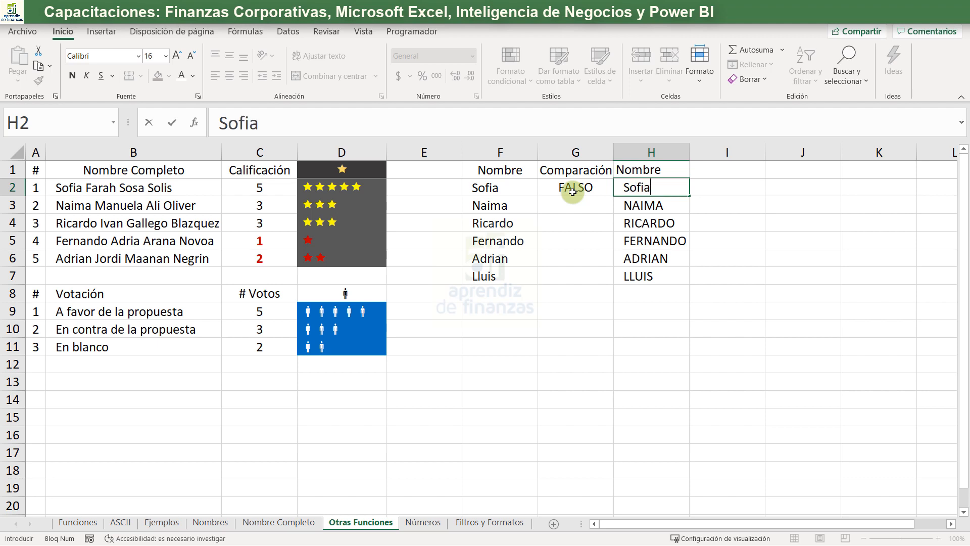
key("Return")
key("Up")
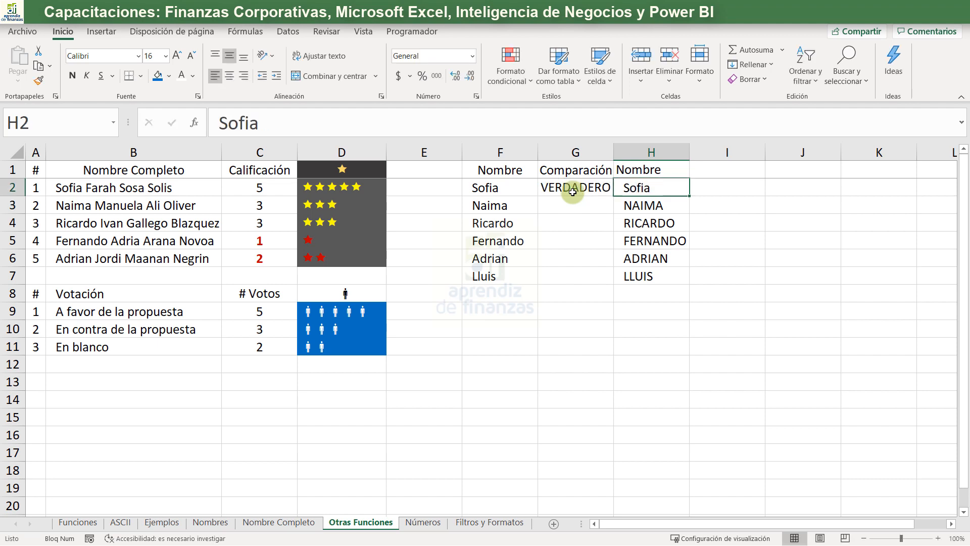
- Fill the IGUAL formula from G2 down to G7
left_click(572, 192)
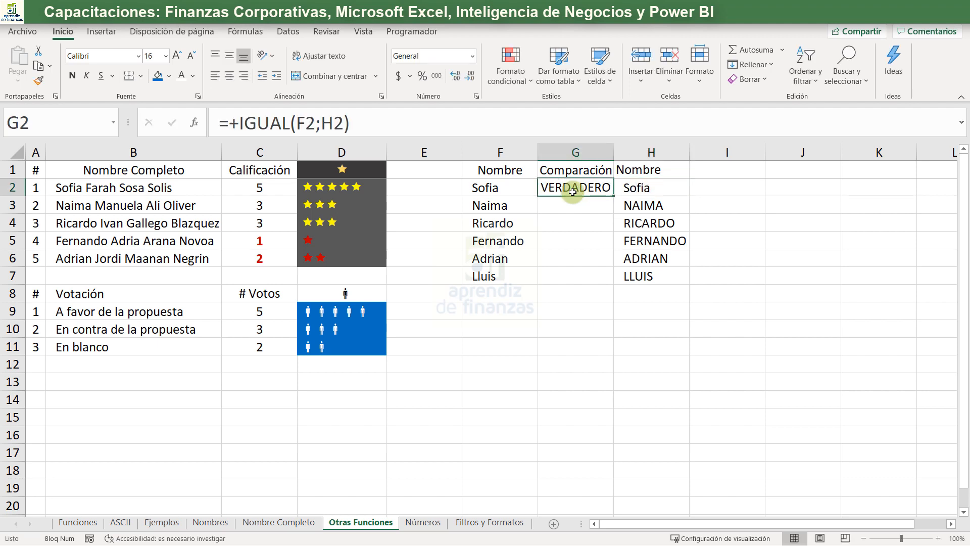
left_click(615, 200)
left_click(610, 191)
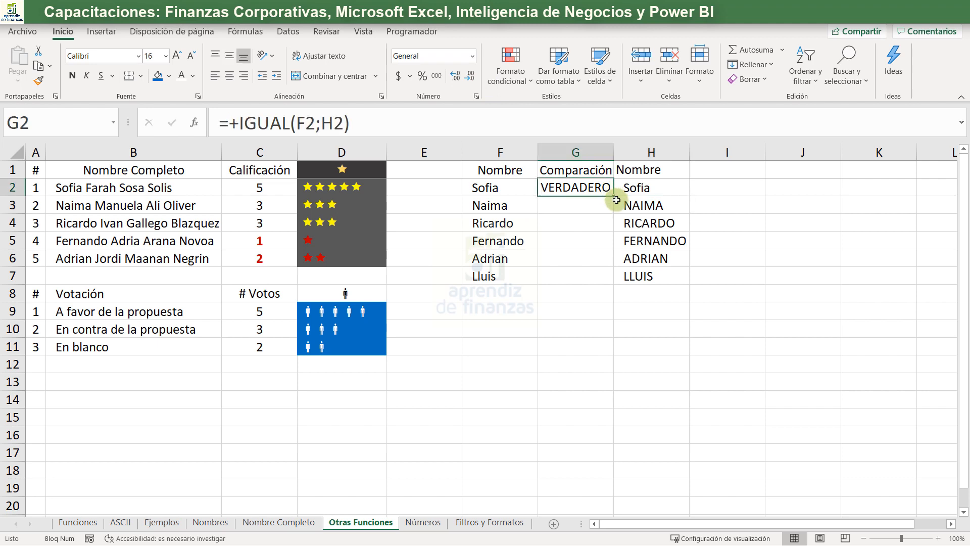
double_click(614, 198)
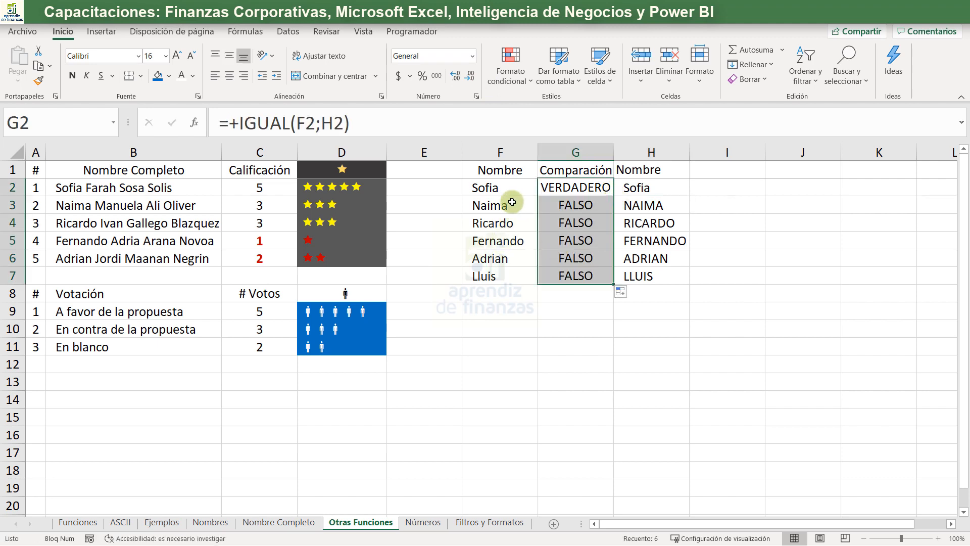
left_click_drag(505, 202, 515, 275)
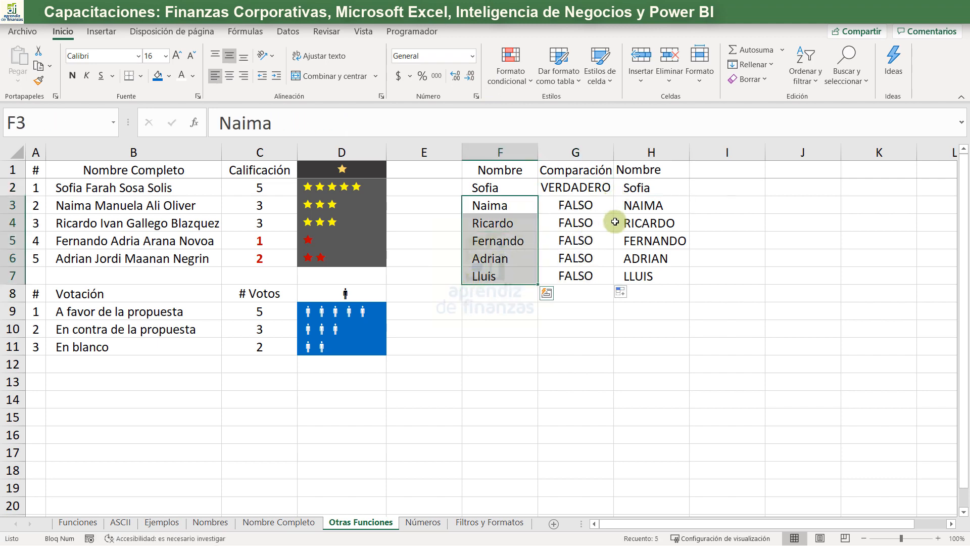
left_click(626, 208)
left_click_drag(629, 208, 622, 258)
left_click_drag(524, 212, 523, 260)
left_click(603, 218)
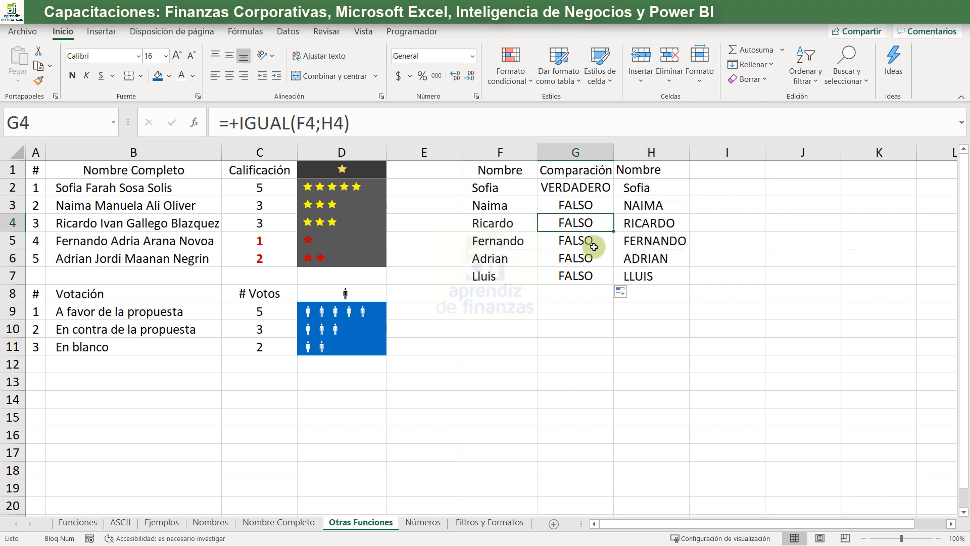
- On the Funciones sheet, copy the check mark from HALLAR to the cell beside IGUAL
left_click(594, 247)
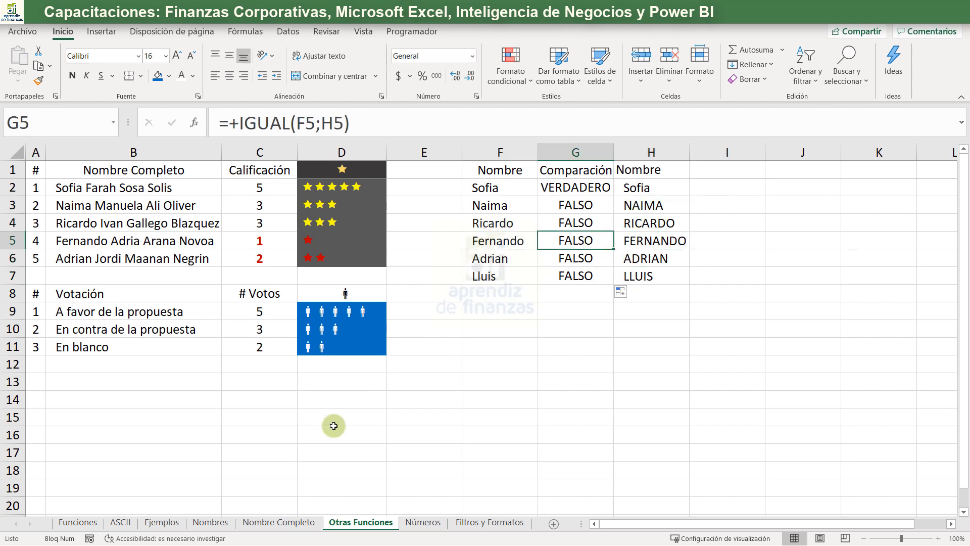
left_click(91, 524)
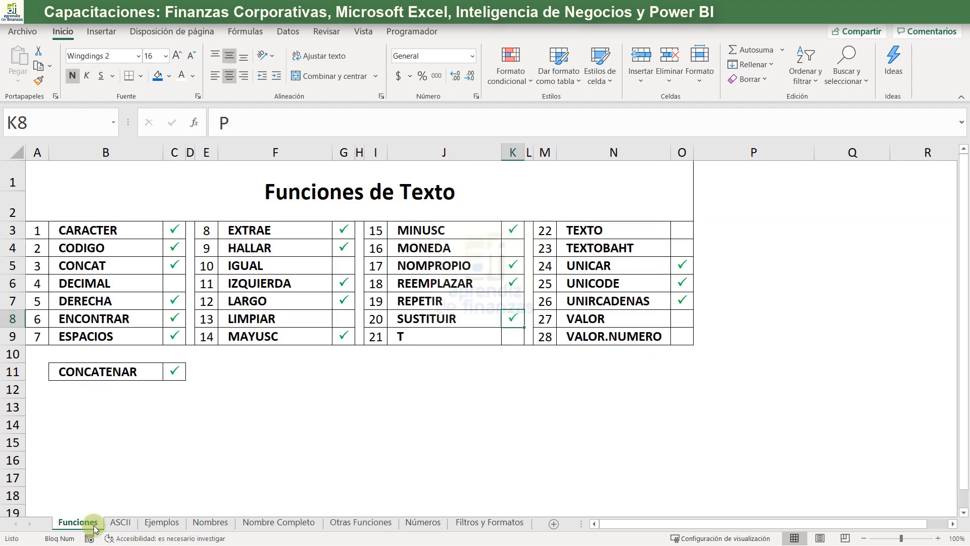
left_click(349, 248)
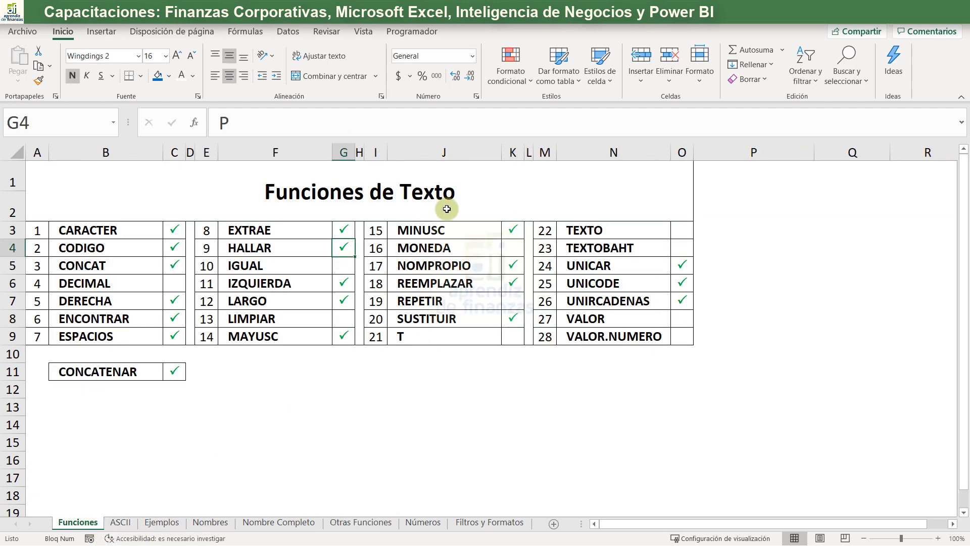
key("ctrl+c")
key("Down")
key("Return")
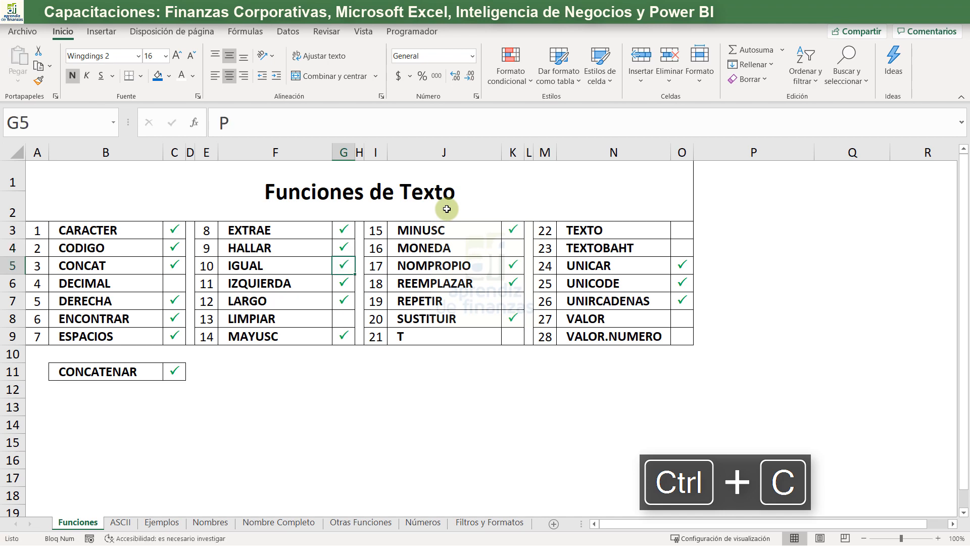
- Copy the check mark from REEMPLAZAR to the cell beside REPETIR
key("Right")
key("Right")
key("Right")
key("Right")
key("Right")
key("Down")
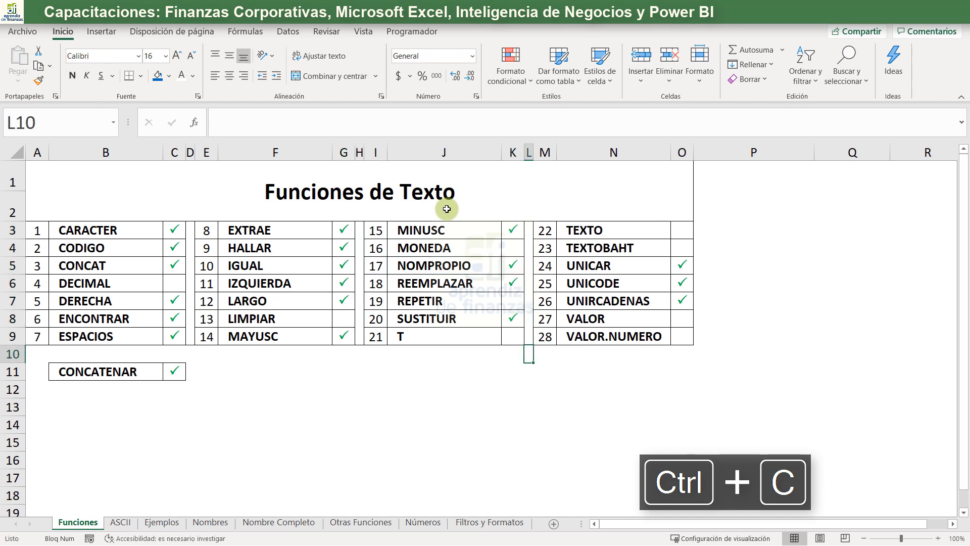
left_click(512, 284)
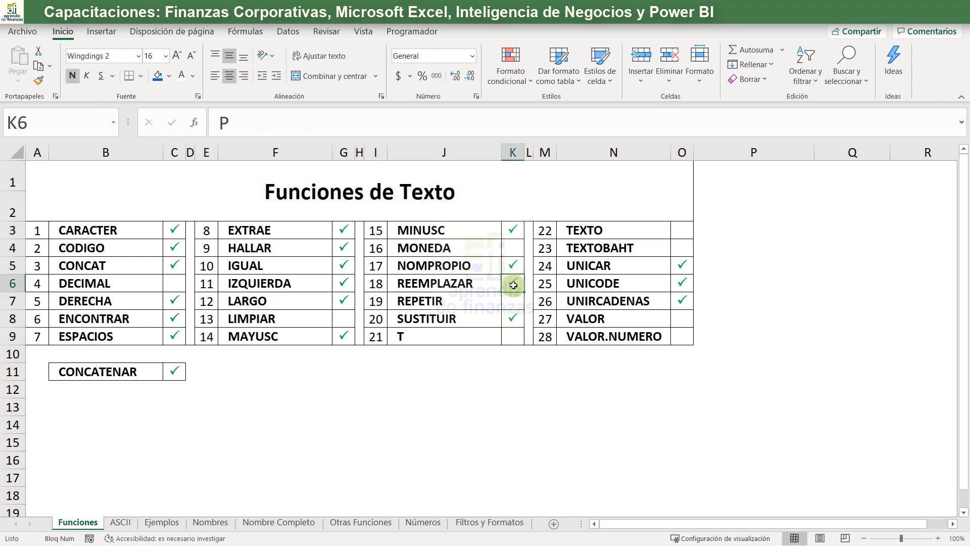
key("ctrl+c")
key("Down")
key("Return")
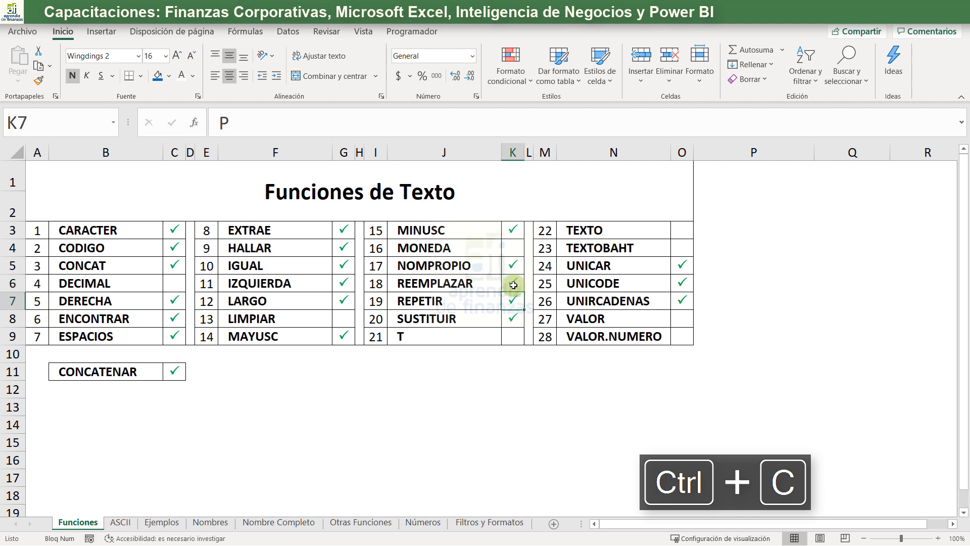
- Open the Números sheet with its list of numbers and function columns
left_click(342, 319)
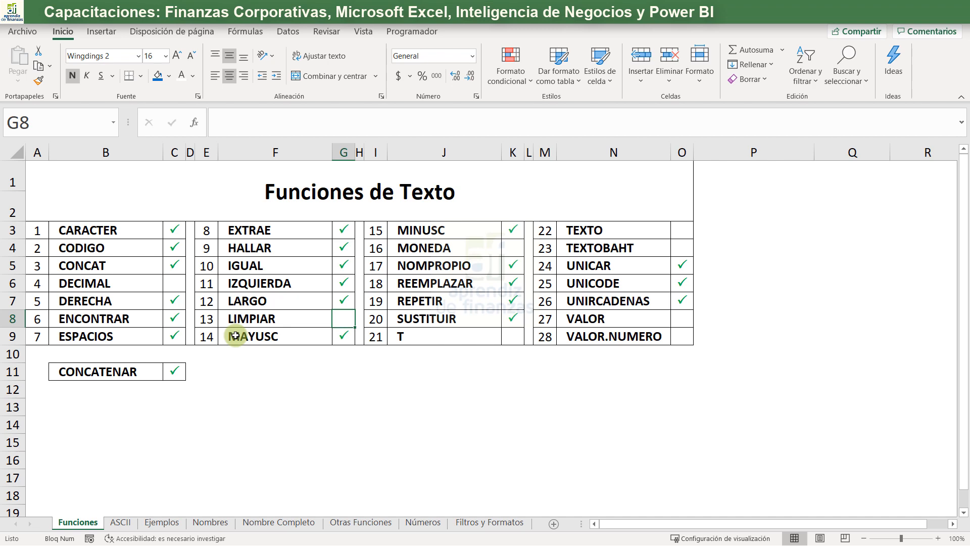
left_click(405, 524)
left_click(373, 524)
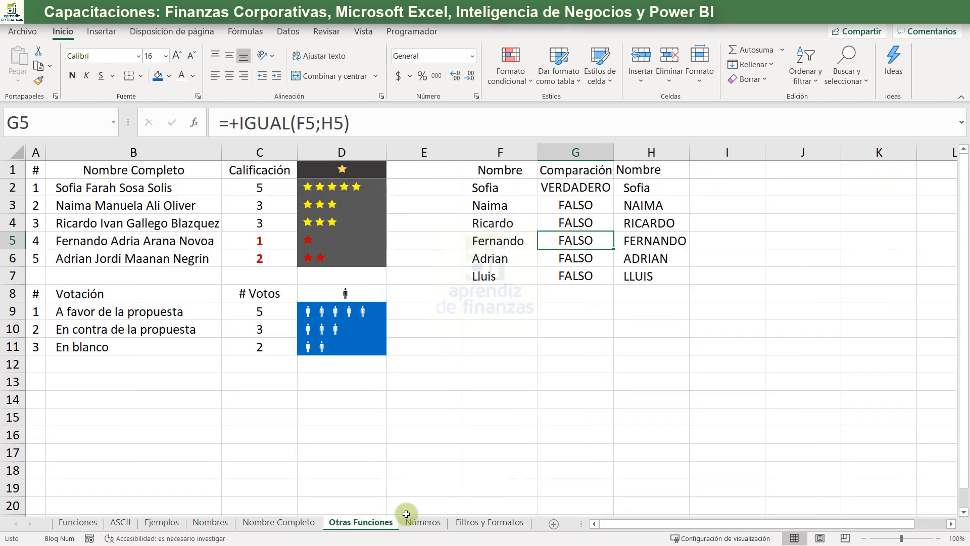
left_click(417, 524)
left_click(121, 221)
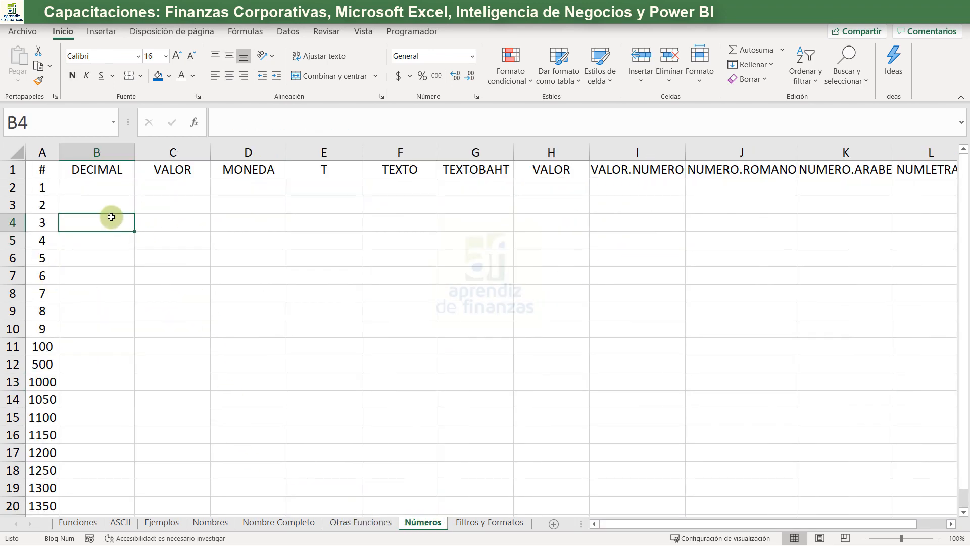
scroll(40, 349, "down", 3)
scroll(43, 364, "up", 3)
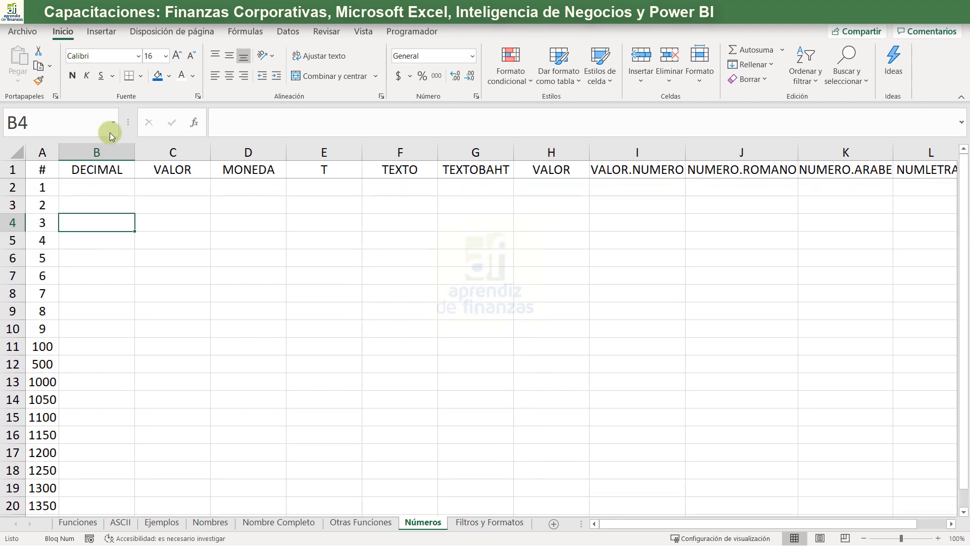
- Enter +DECIMAL(A2;2;FALSO) in B2 to format the number with two decimals and thousands separators
left_click(116, 187)
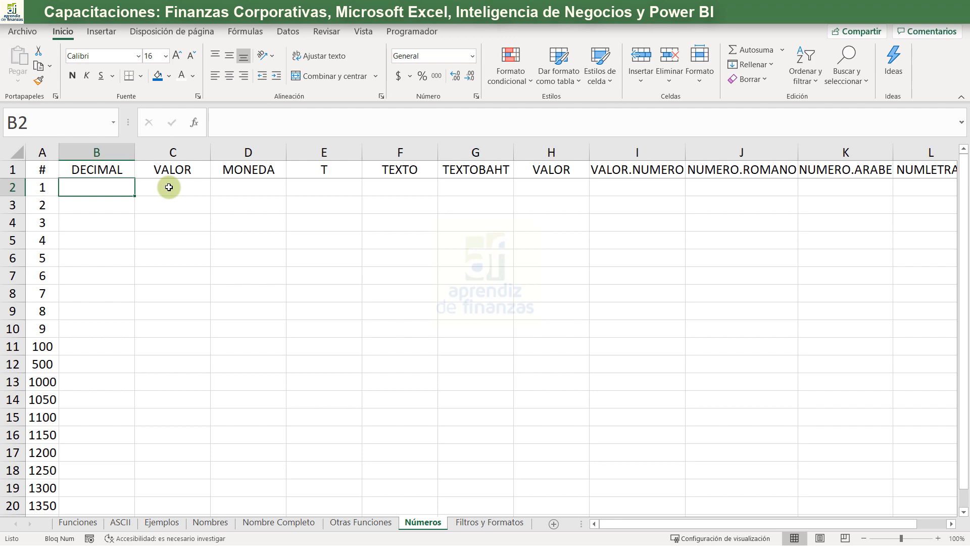
type("+de")
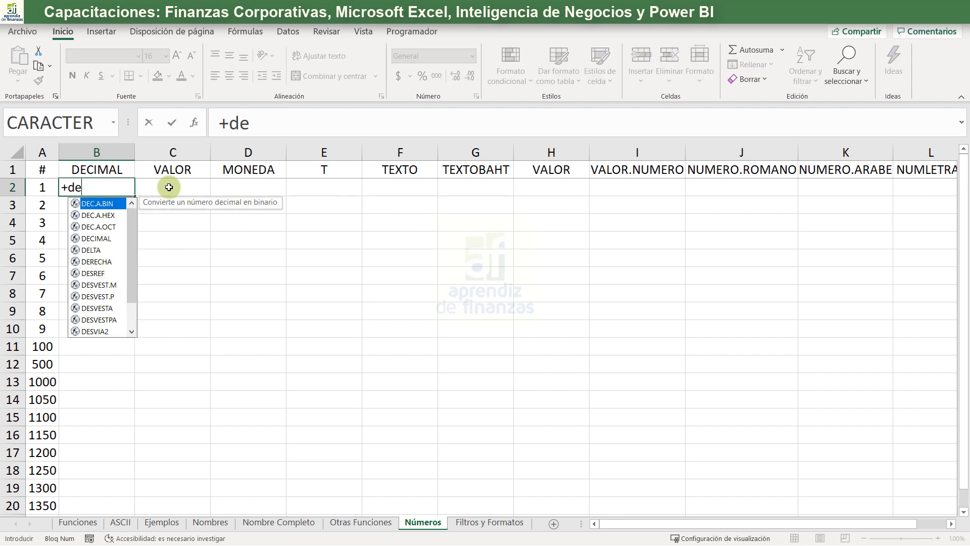
type("ci")
key("Tab")
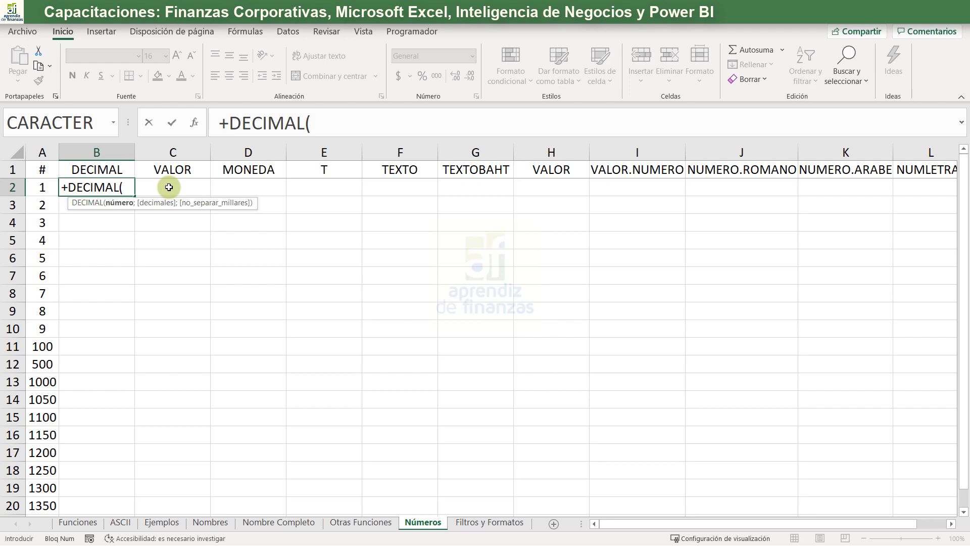
key("Left")
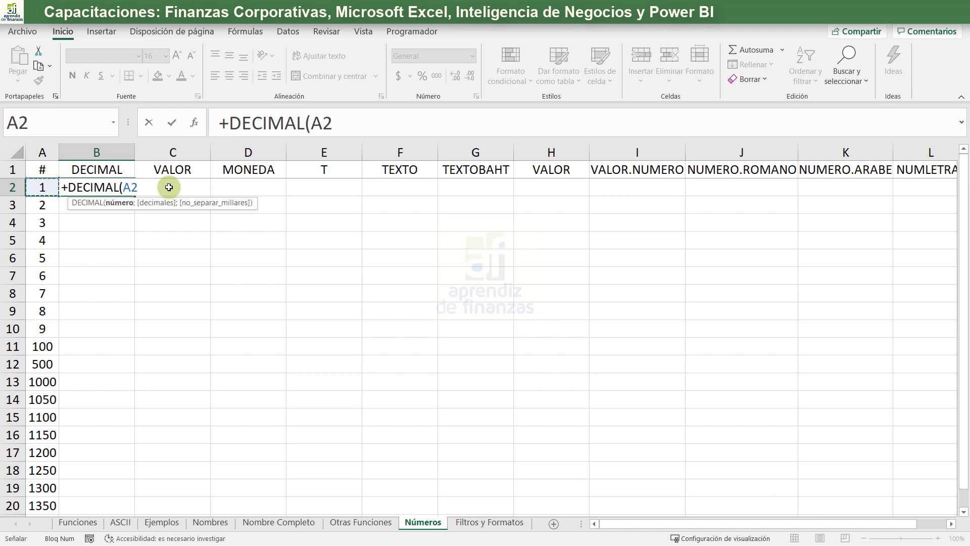
type(";2")
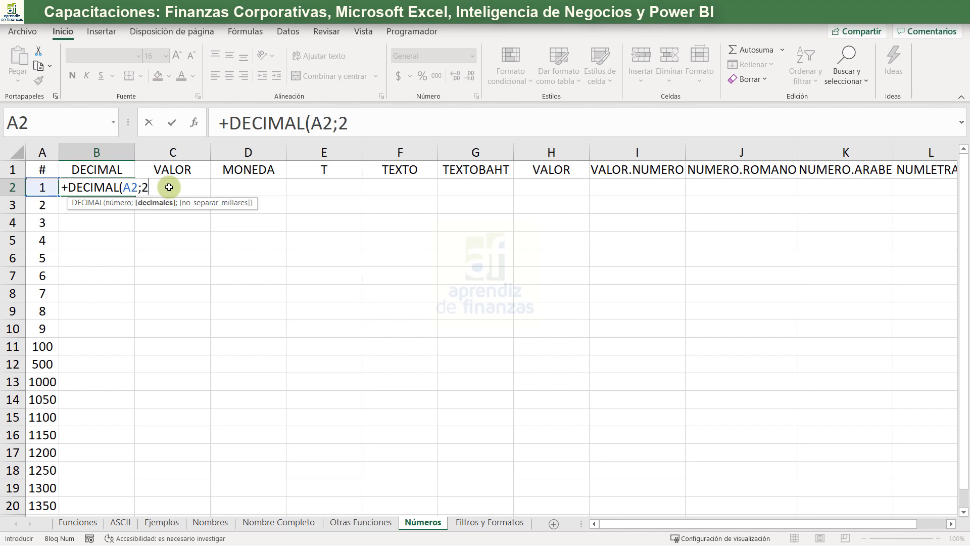
type(";")
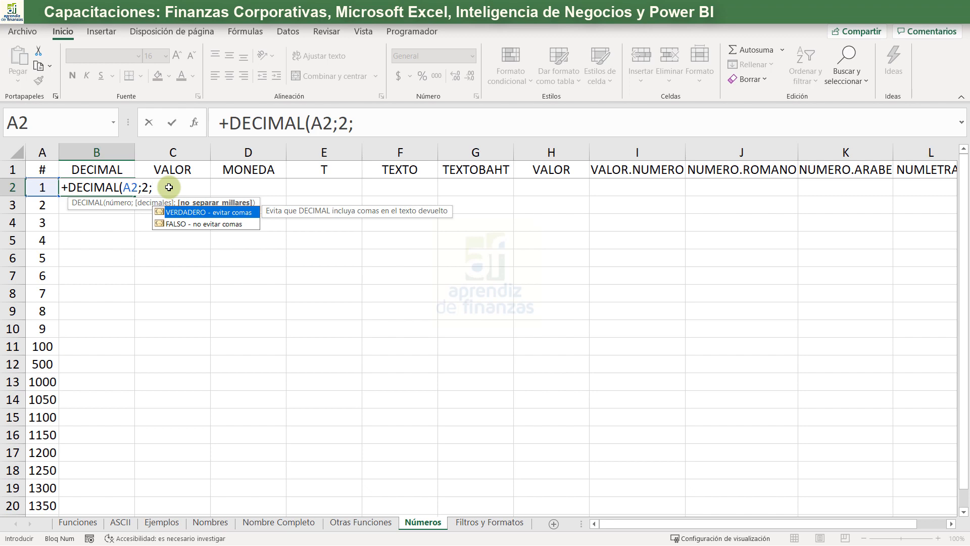
key("Down")
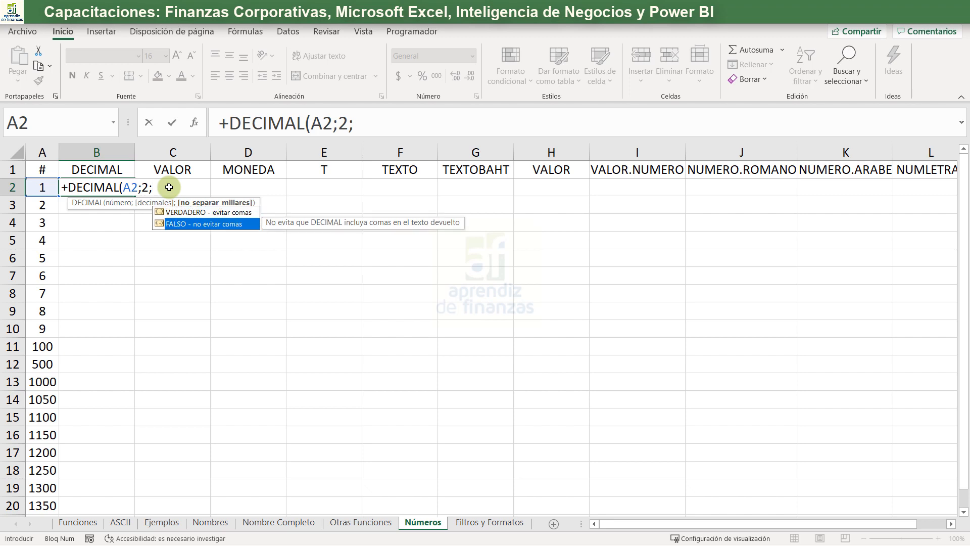
key("Tab")
type(")")
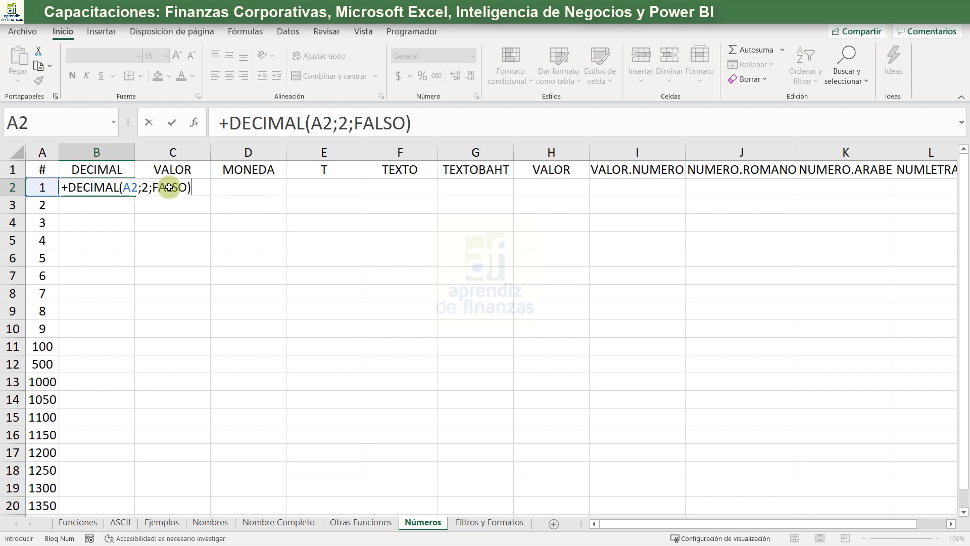
key("Return")
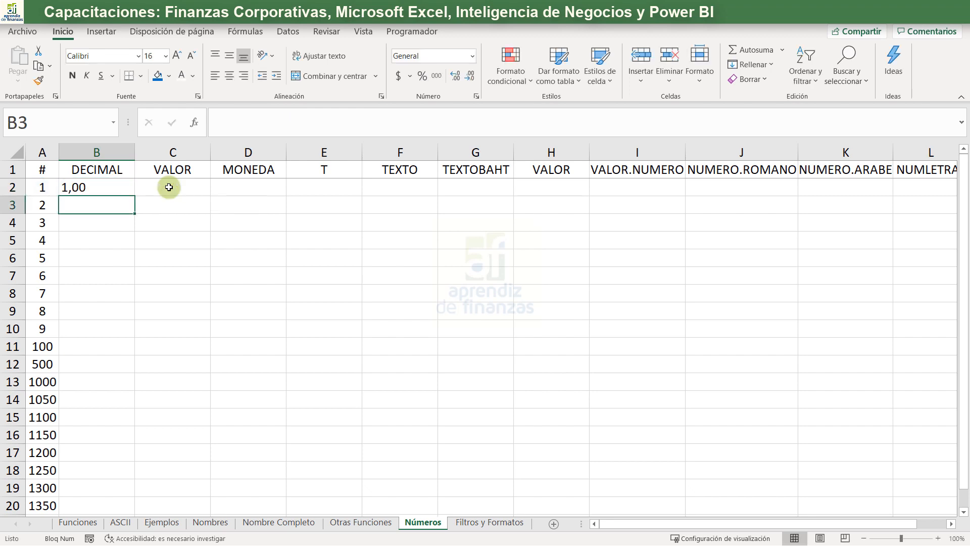
- Fill the DECIMAL formula from B2 down to B21
left_click(116, 187)
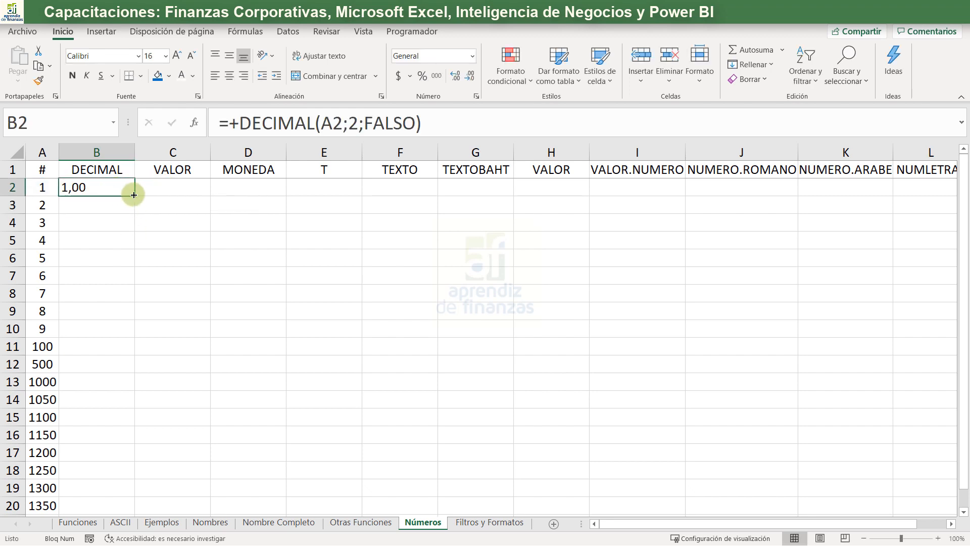
double_click(135, 195)
scroll(137, 272, "down", 2)
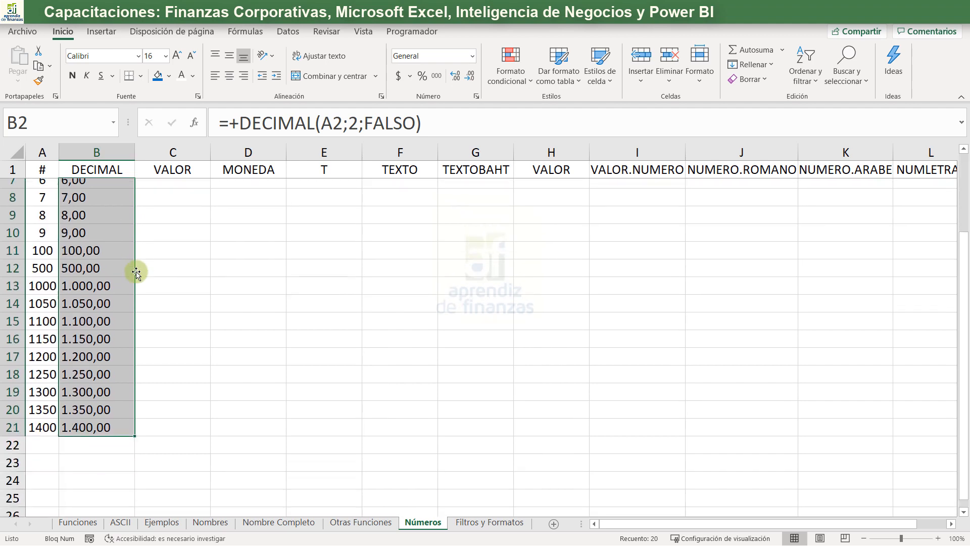
- Examine the DECIMAL results and their formulas in column B, from B2 down to the cells below B21
left_click(94, 364)
left_click(101, 415)
scroll(106, 320, "up", 2)
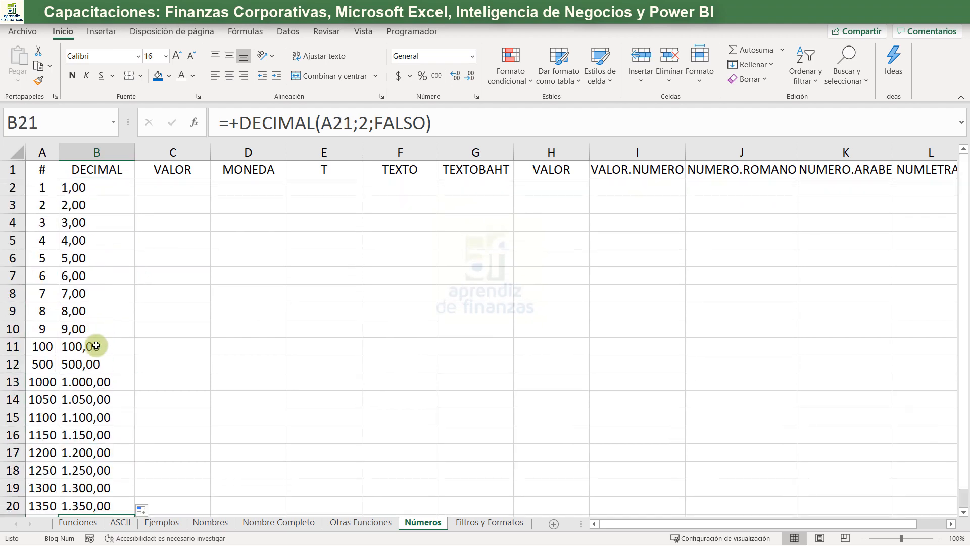
scroll(96, 349, "down", 2)
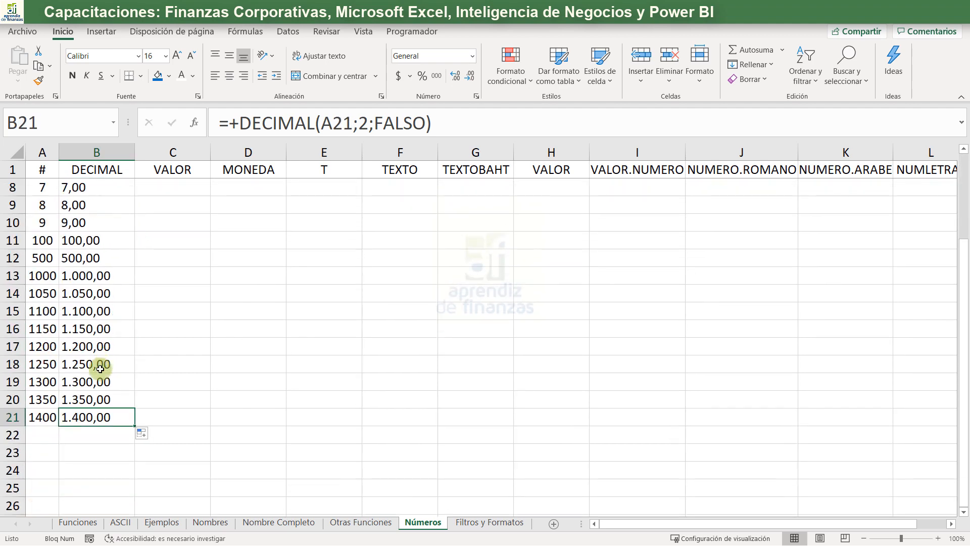
left_click(99, 439)
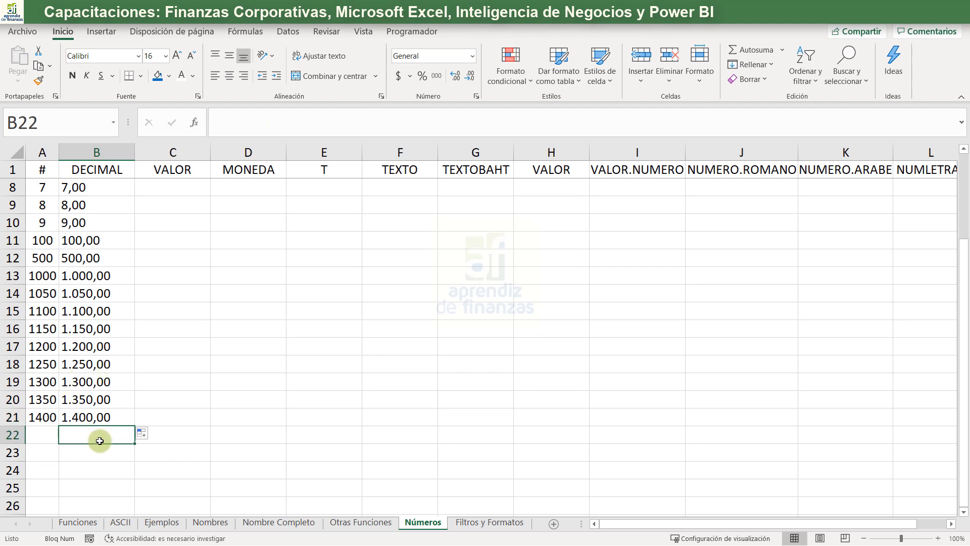
left_click(107, 454)
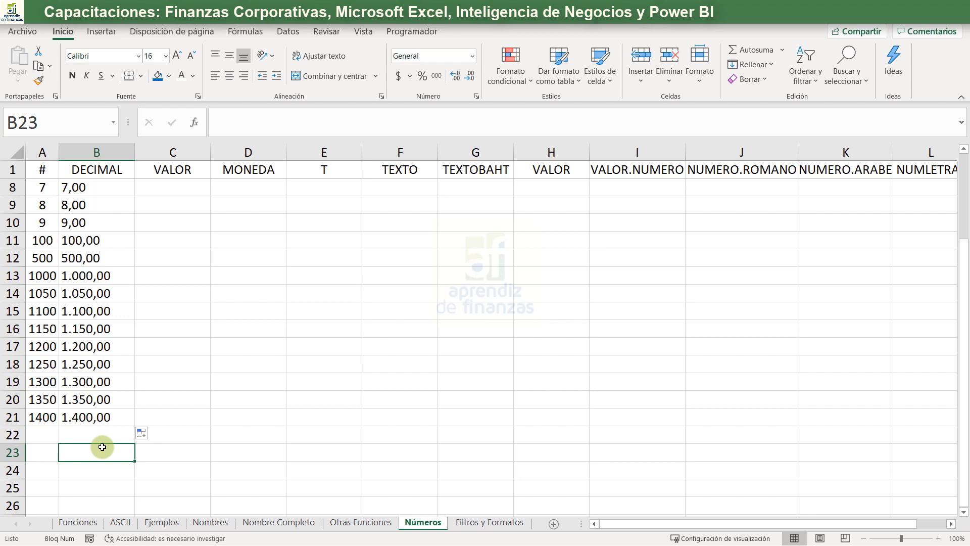
left_click(104, 246)
scroll(104, 246, "up", 2)
left_click(92, 188)
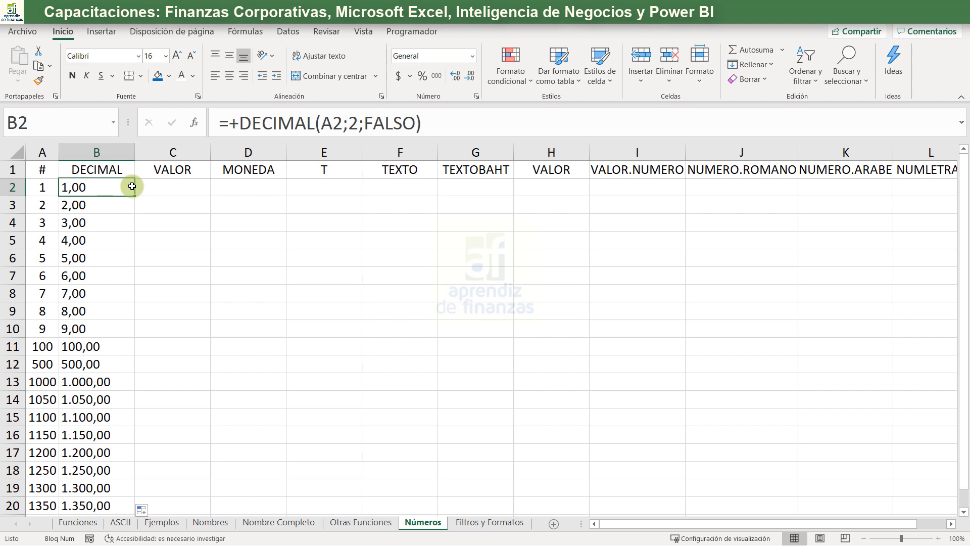
left_click(111, 210)
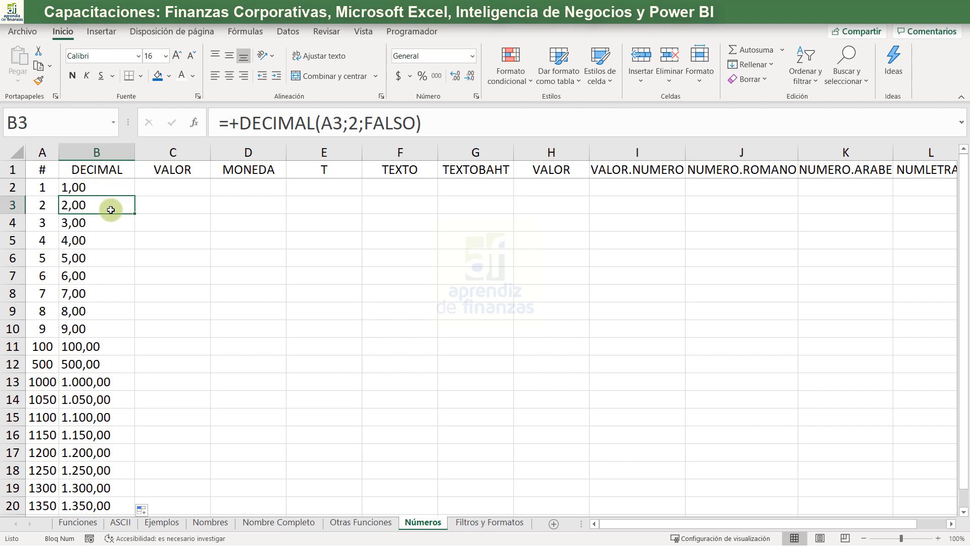
key("ctrl+Down")
key("Up")
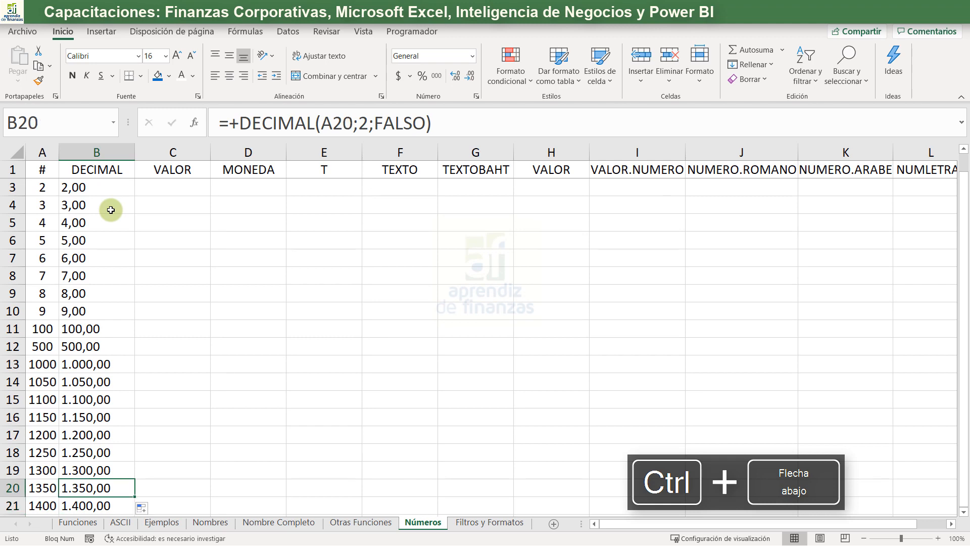
key("ctrl+Up")
key("Down")
key("Down")
key("Down")
key("Up")
key("Up")
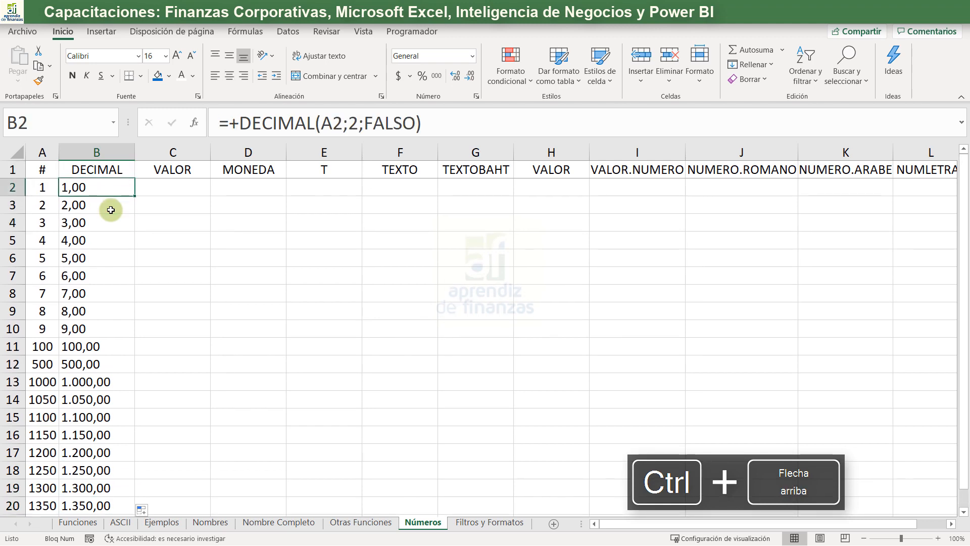
key("Up")
- Enter a SUMA formula in B23 that adds up the DECIMAL results in B2 to B21
key("Down")
key("Right")
key("Left")
key("ctrl+Down")
key("Down")
key("Down")
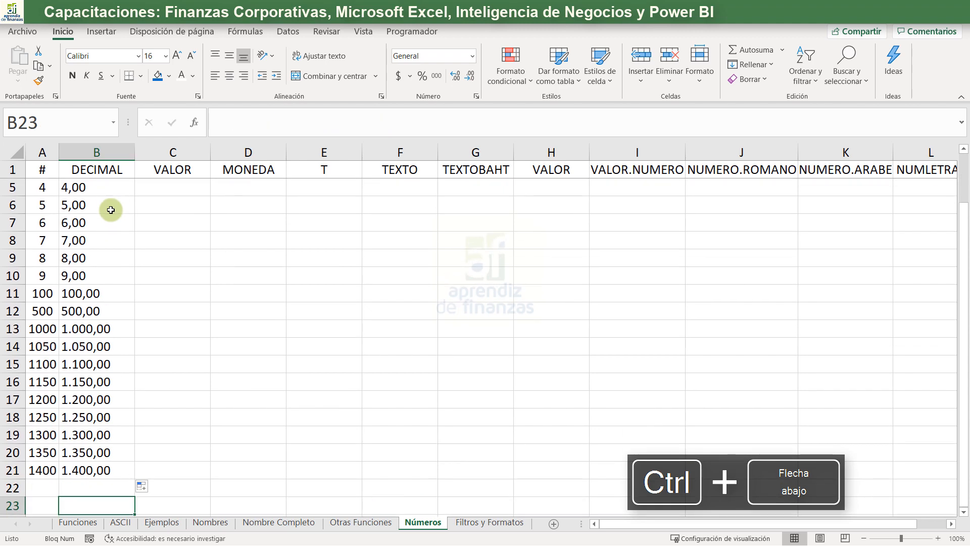
type("+")
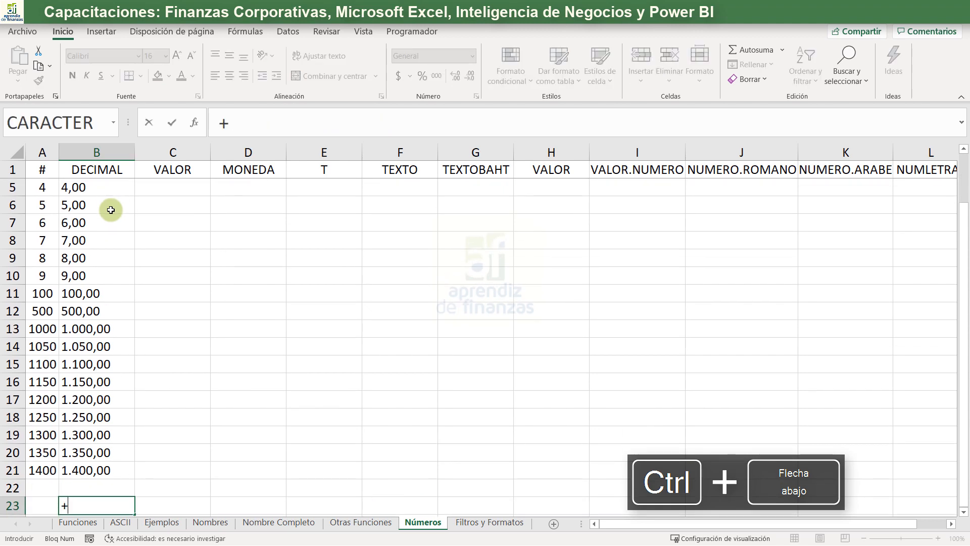
type("sum")
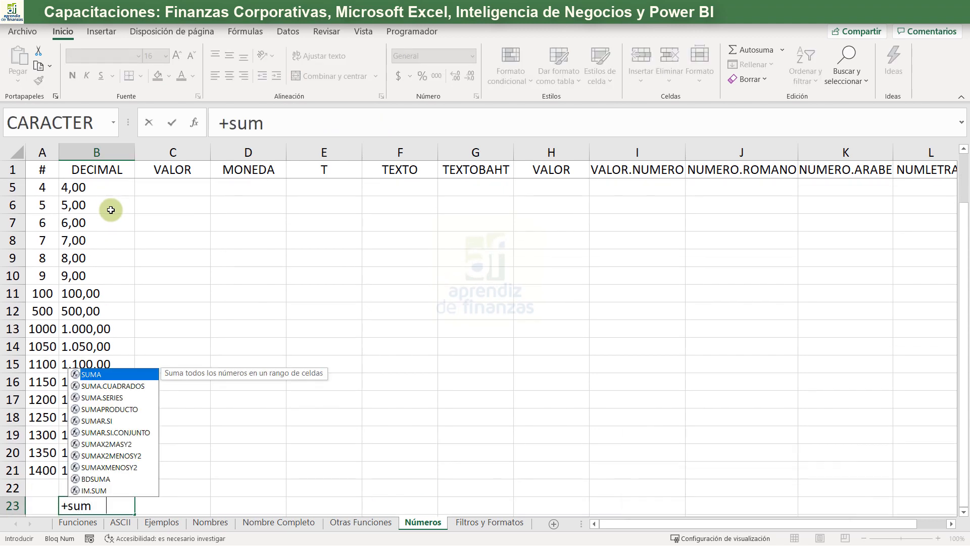
key("Tab")
key("Up")
key("Up")
key("ctrl+shift+Up")
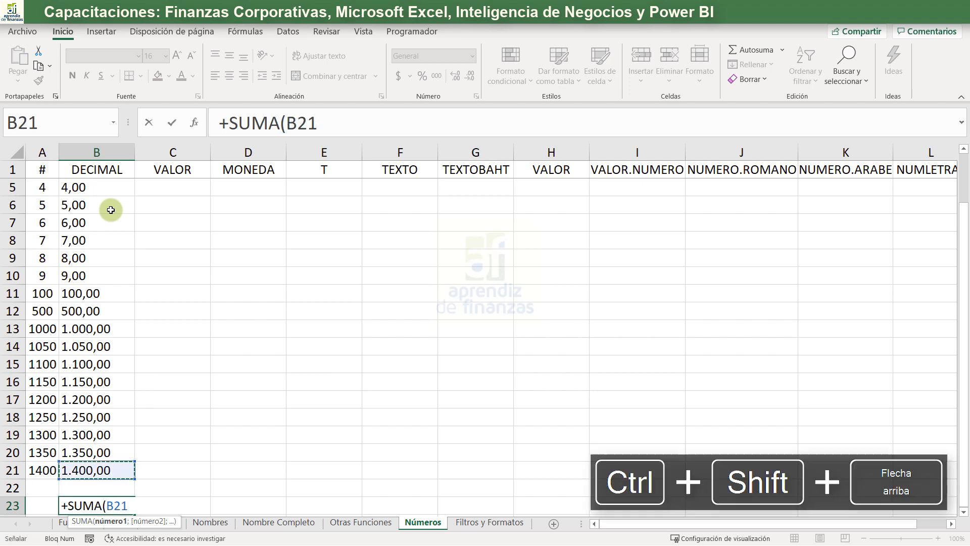
key("shift+Down")
key("Return")
key("Down")
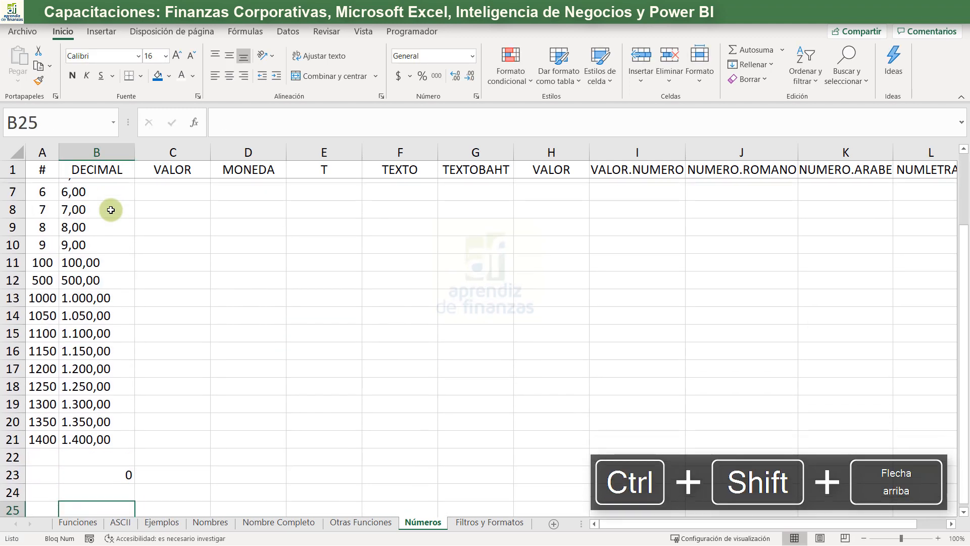
- Review the SUMA formula in B23 and select the DECIMAL results from B21 up to the top of the column
key("Up")
key("Up")
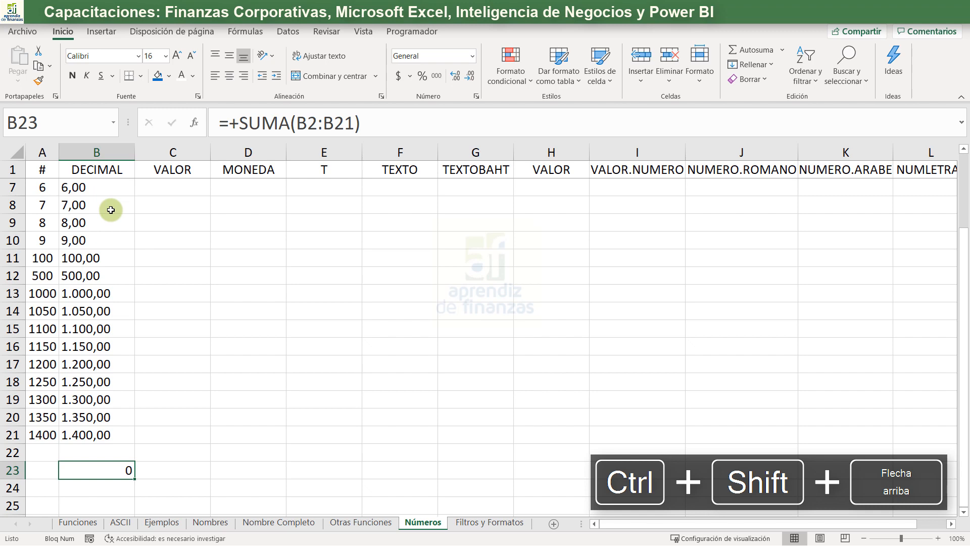
key("Up")
key("Up")
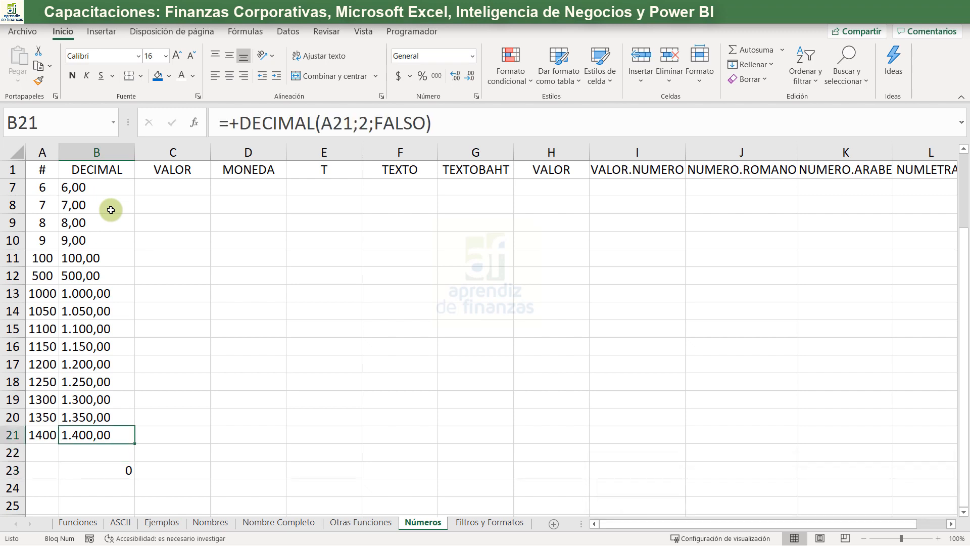
key("ctrl+shift+Up")
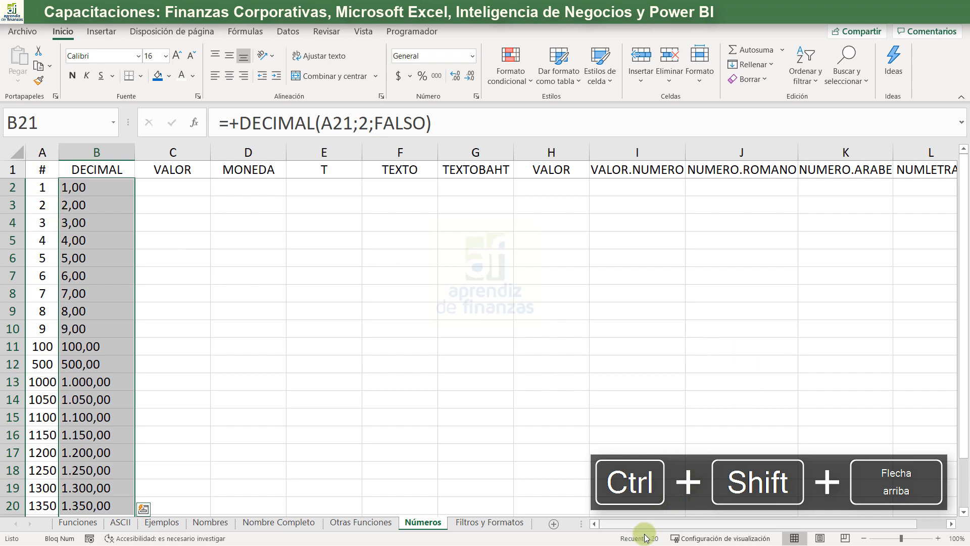
- Enter +VALOR(B2) in C2 to convert the DECIMAL text back into a number
left_click(153, 239)
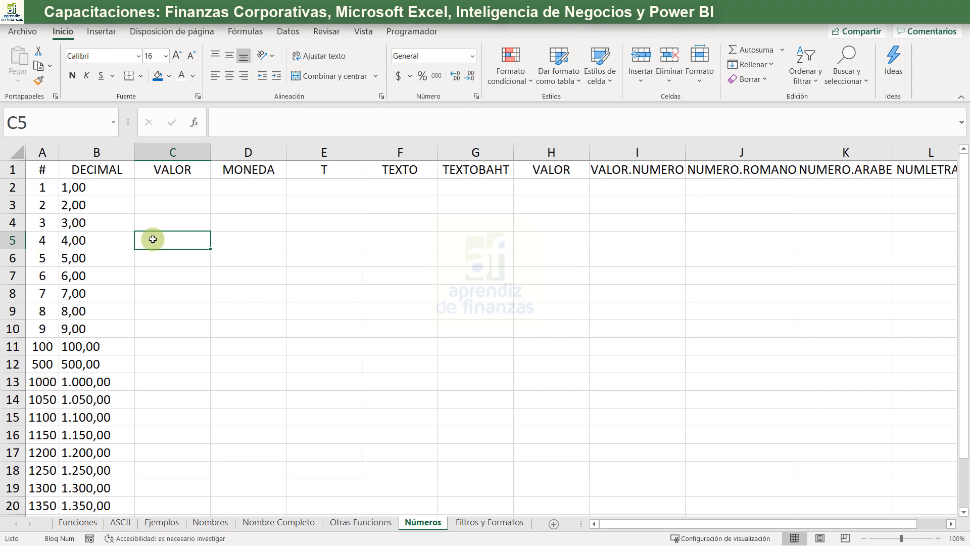
key("Up")
key("Up")
key("Up")
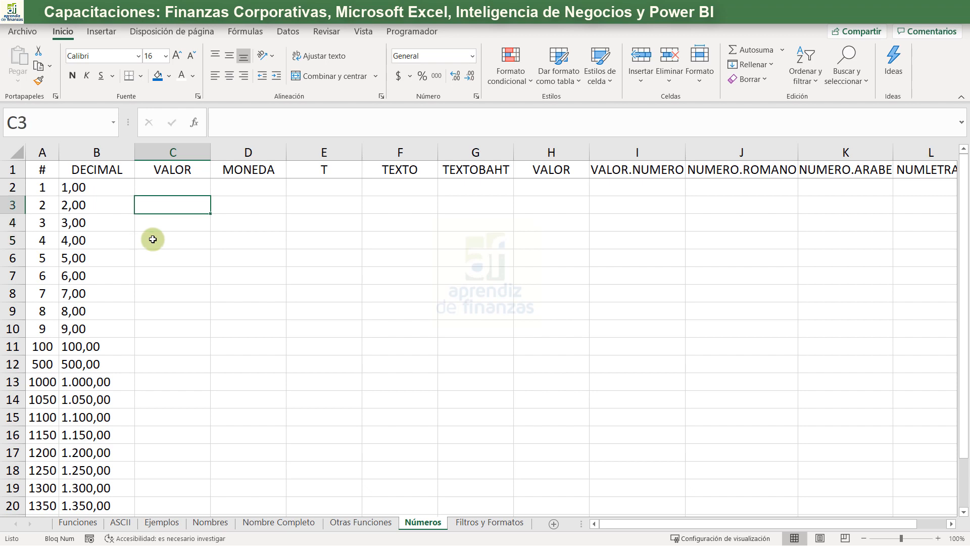
type("+")
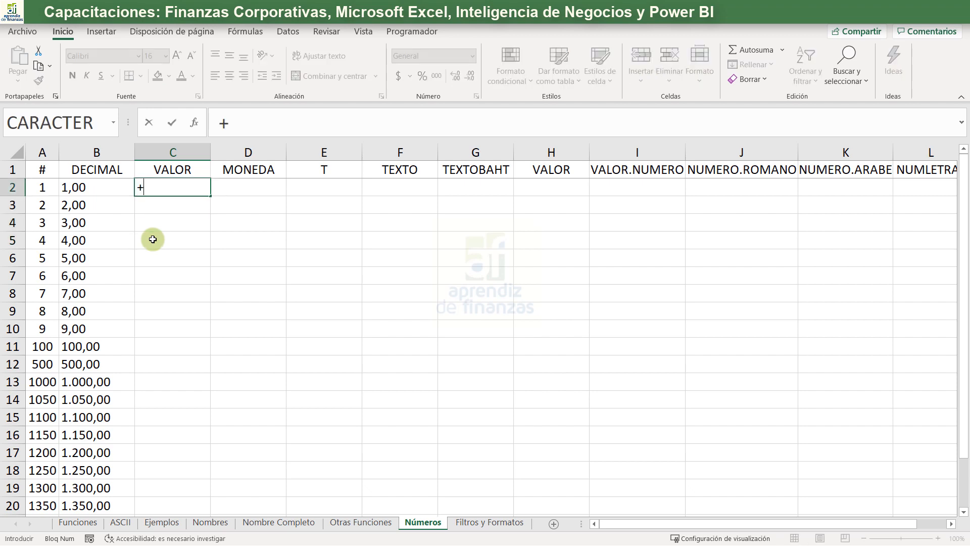
type("val")
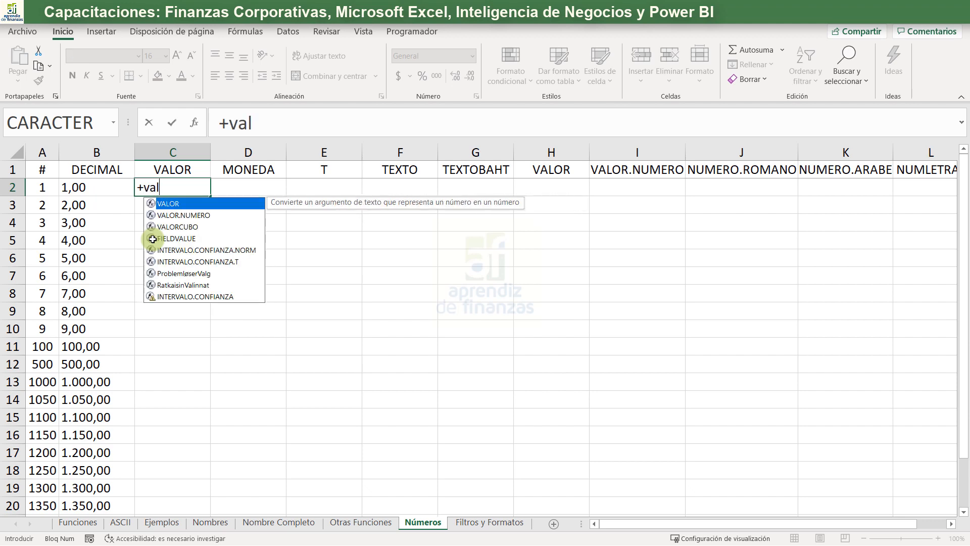
key("Tab")
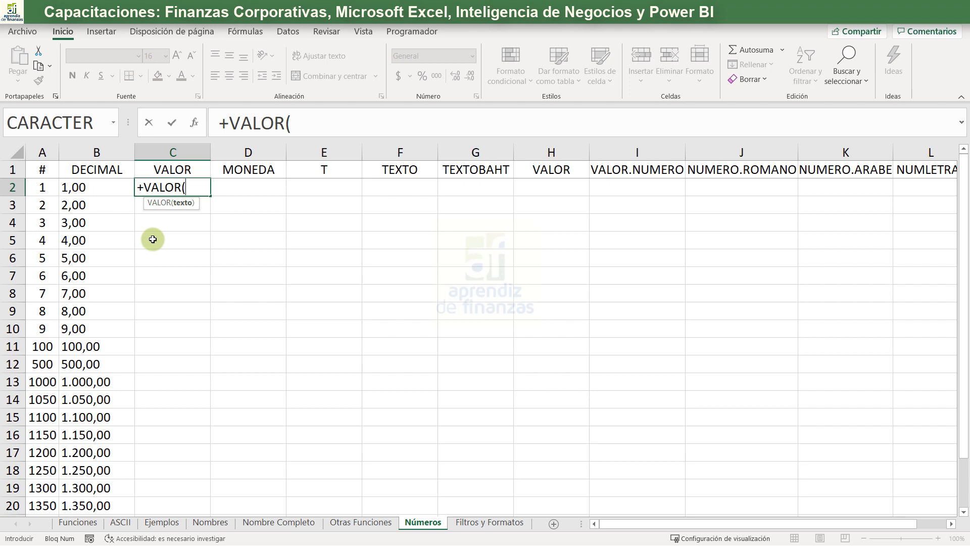
key("Left")
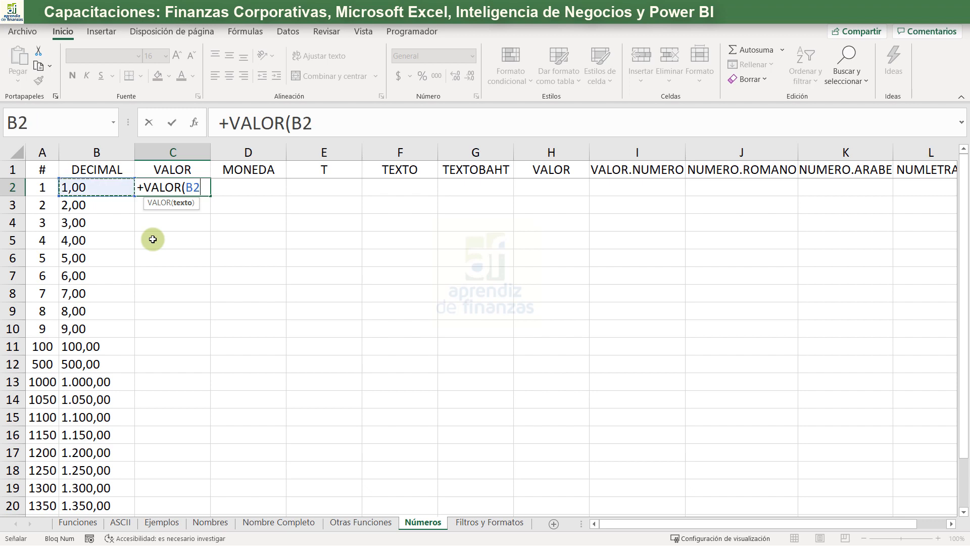
type(")")
key("Return")
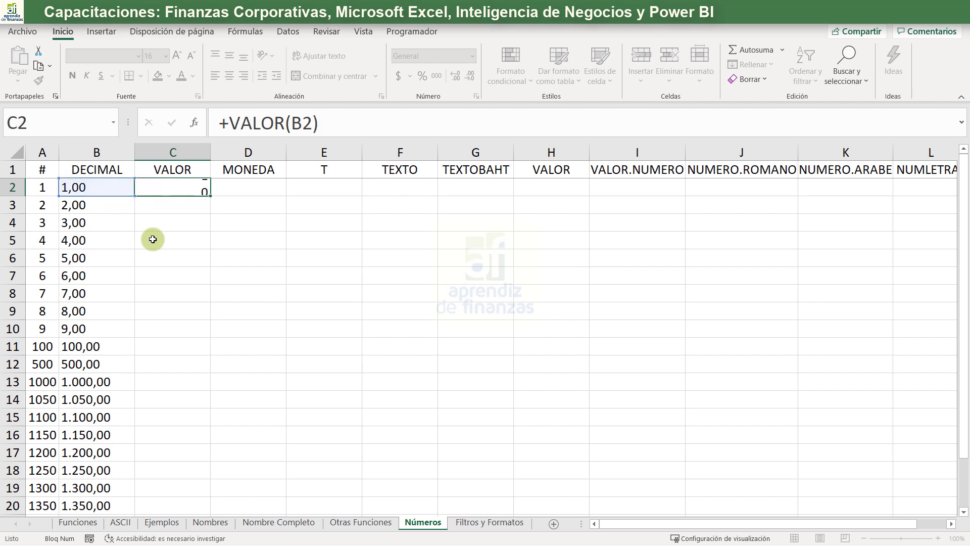
- Fill the VALOR formula from C2 down to C21 and copy the SUMA formula from B23 into C23
left_click(184, 186)
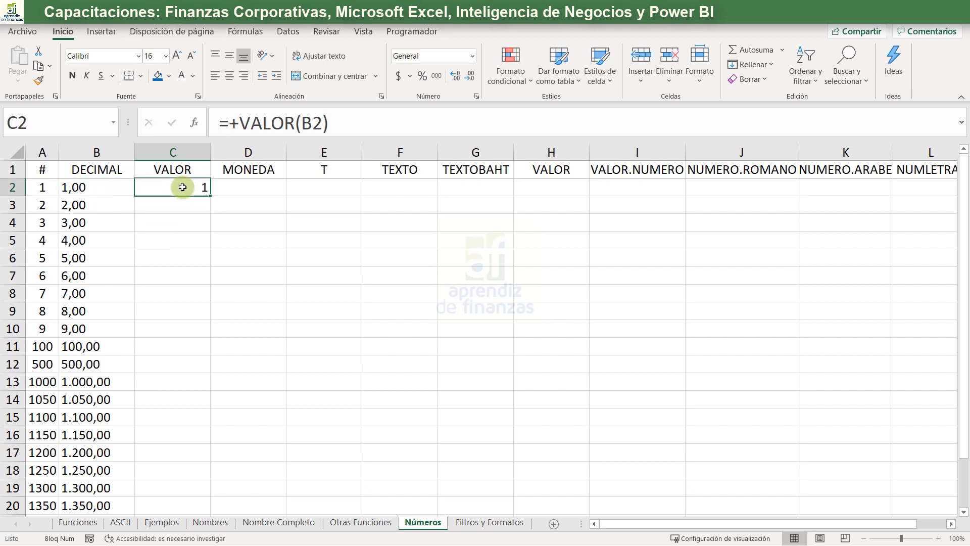
double_click(209, 196)
scroll(197, 230, "down", 1)
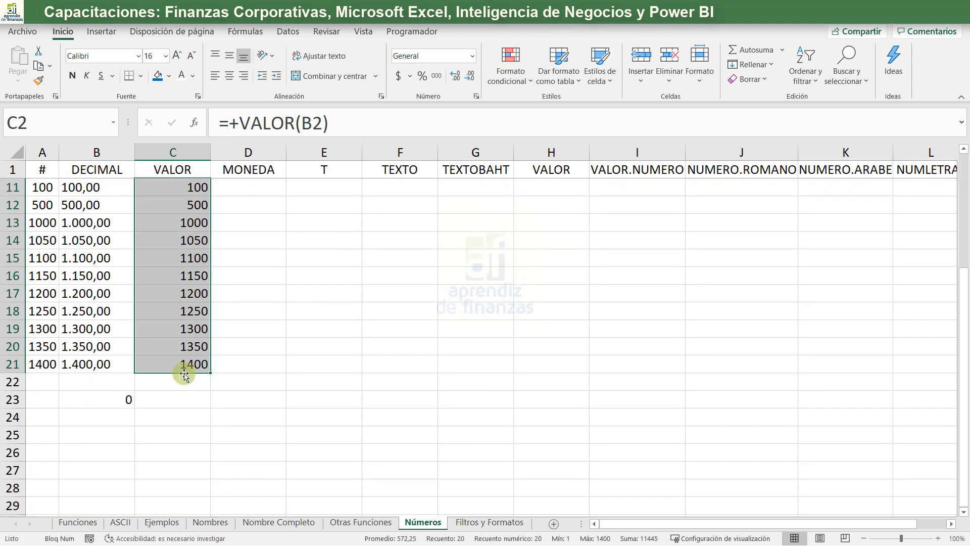
left_click(115, 404)
left_click_drag(138, 409, 187, 405)
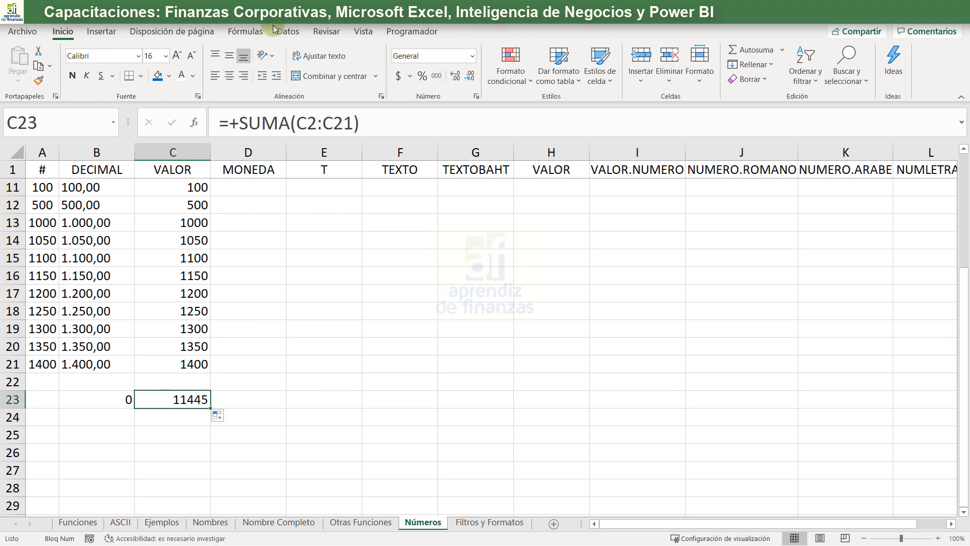
- Inspect the VALOR formula in C2 and the cell it references
scroll(173, 349, "up", 3)
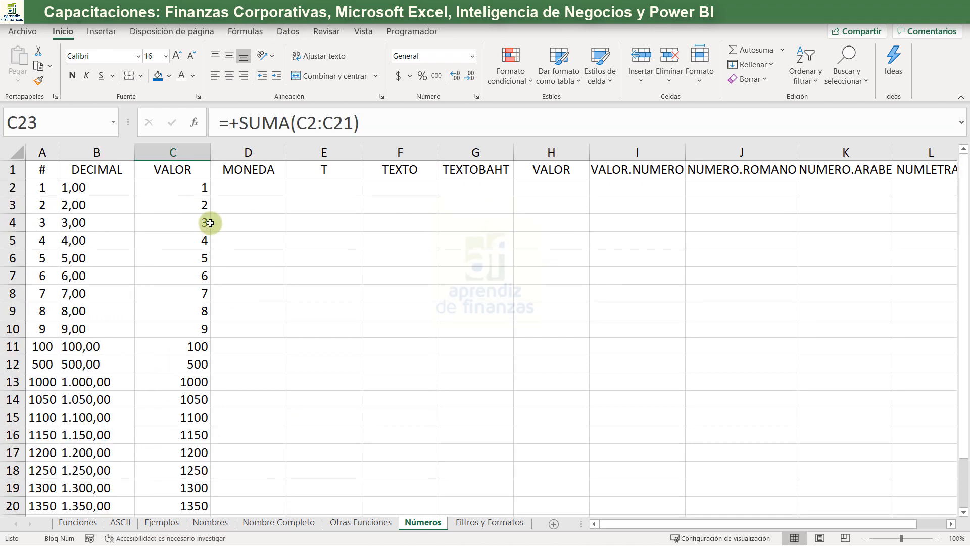
left_click(190, 189)
left_click(322, 123)
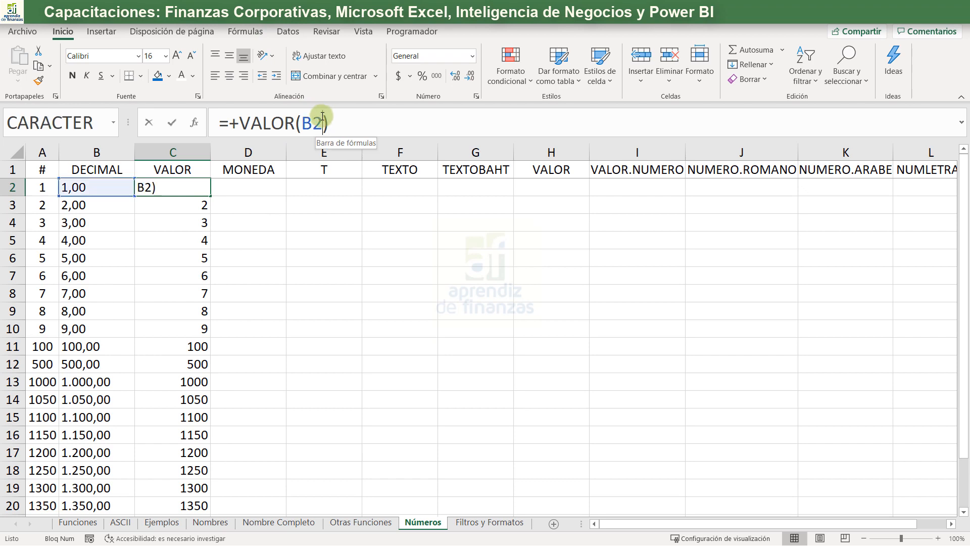
key("Return")
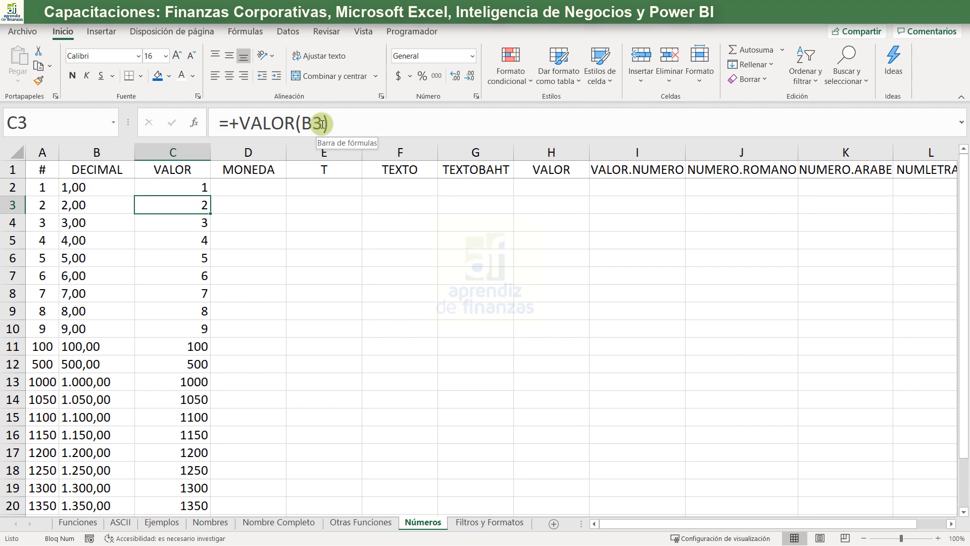
- Enter +MONEDA(A2;1) in D2 to show the number as currency text with one decimal
key("Up")
key("Right")
type("+")
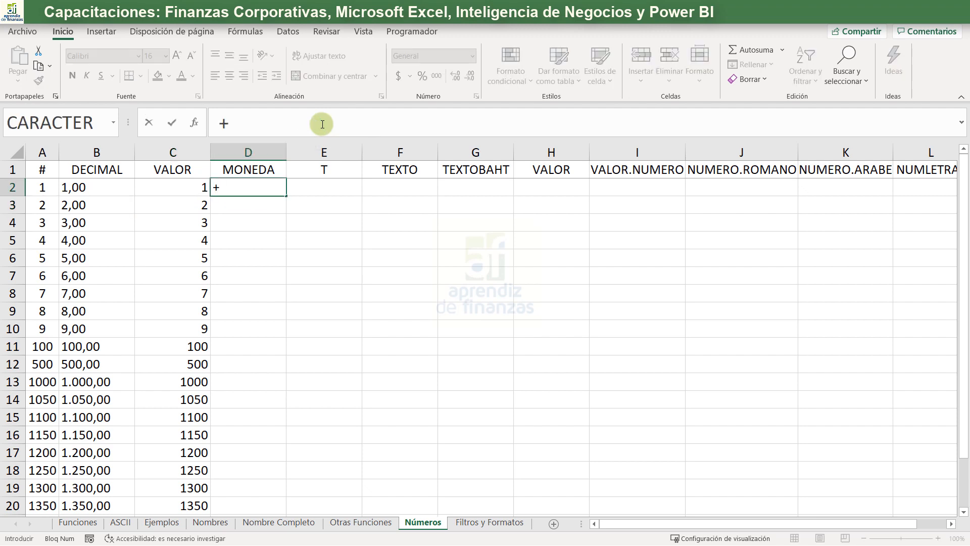
type("mone")
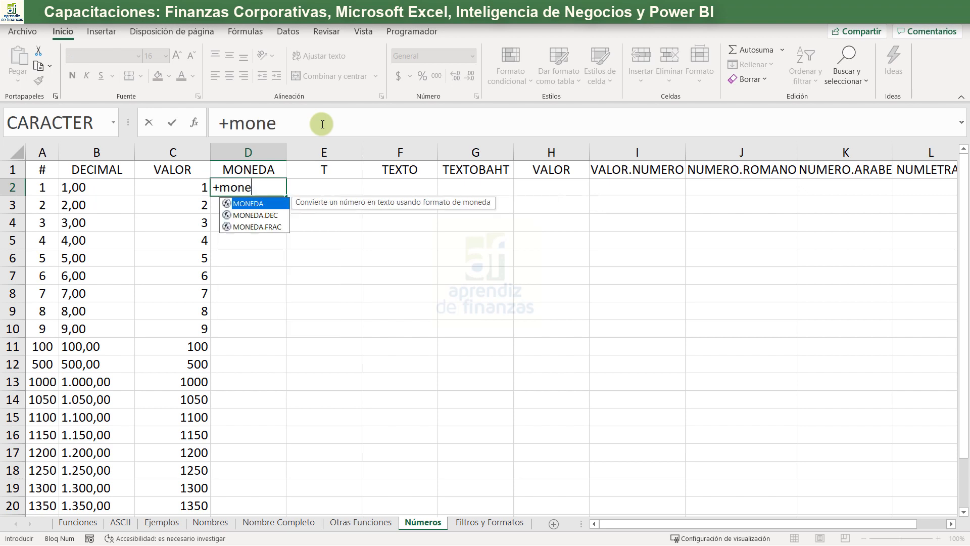
key("Tab")
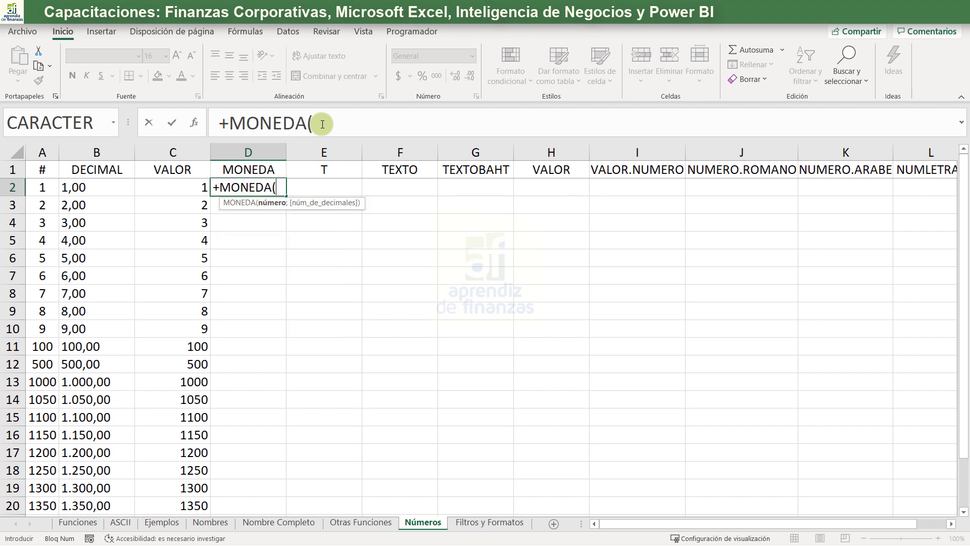
left_click(55, 186)
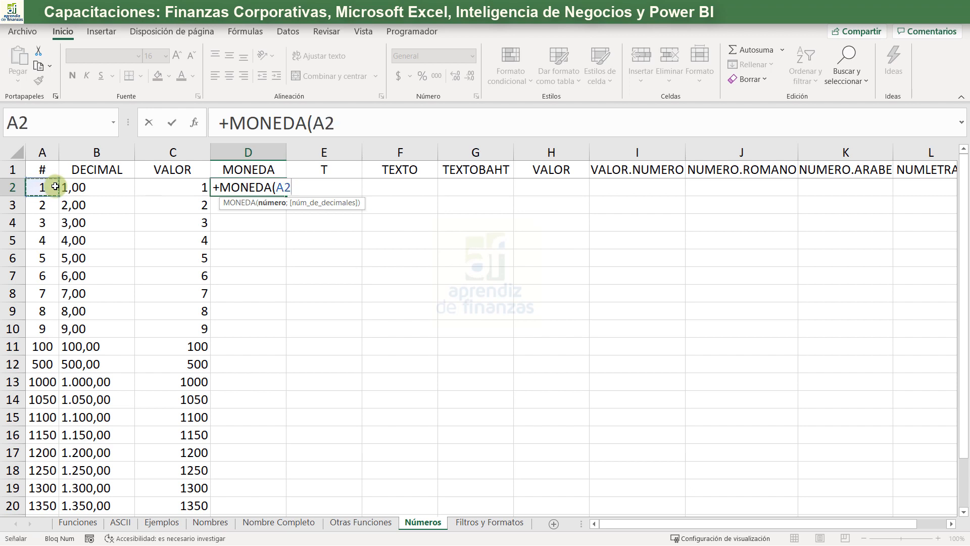
type(";")
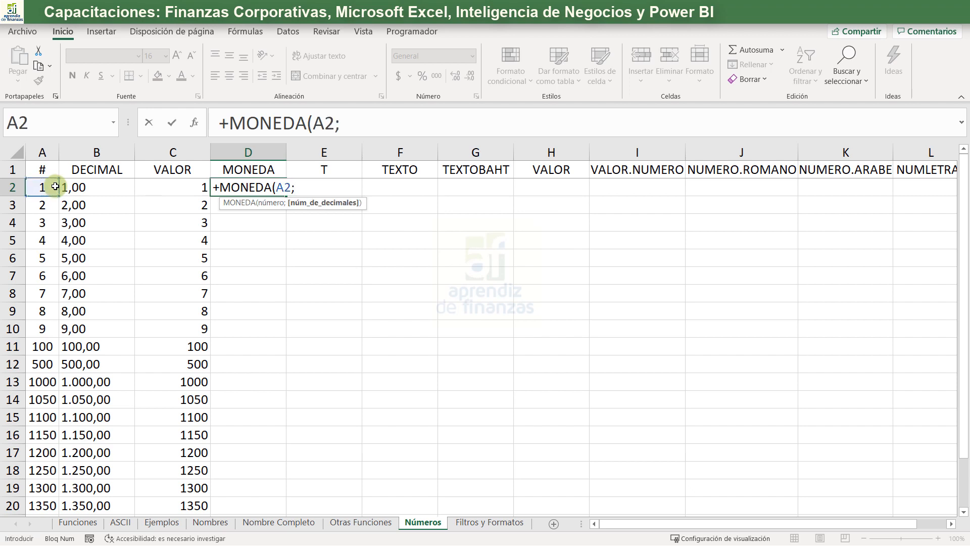
type("14")
key("BackSpace")
type(")")
key("Return")
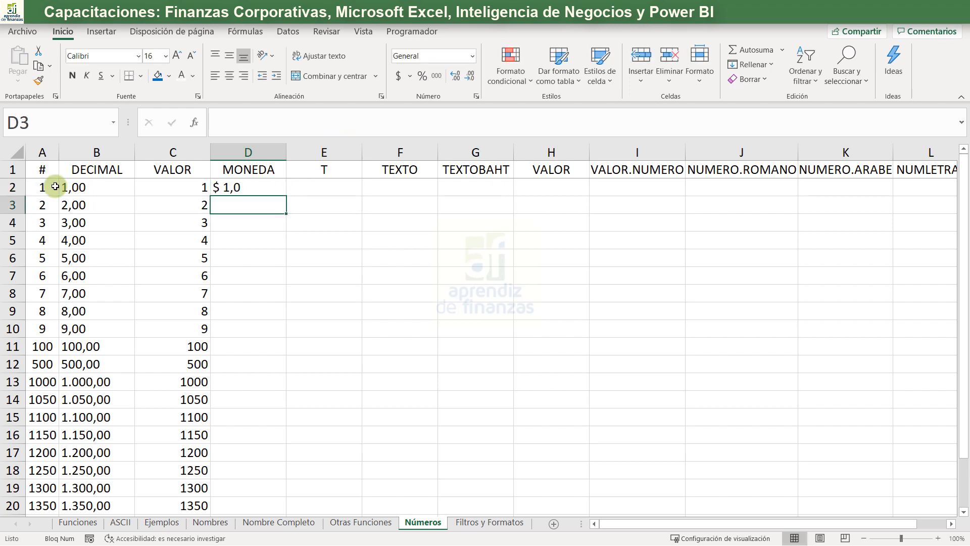
- Fill the MONEDA formula from D2 down to D21 and copy the SUMA formula from C23 into D23
left_click(283, 193)
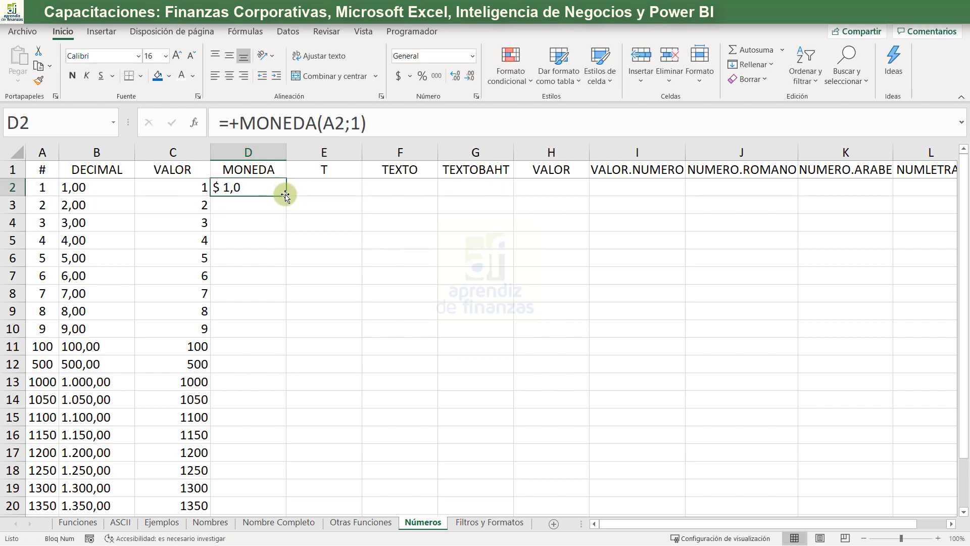
double_click(285, 195)
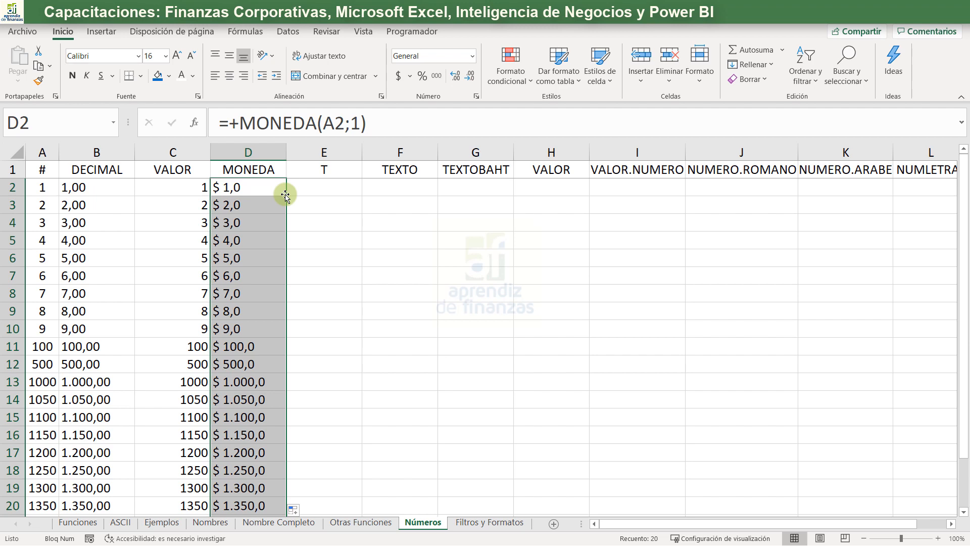
scroll(198, 369, "down", 3)
left_click(207, 400)
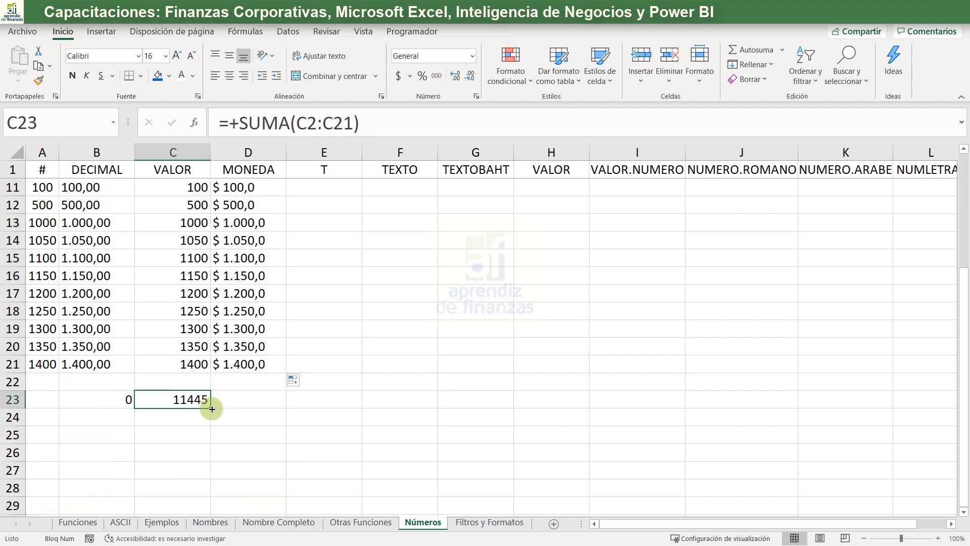
left_click_drag(212, 408, 268, 433)
left_click(269, 433)
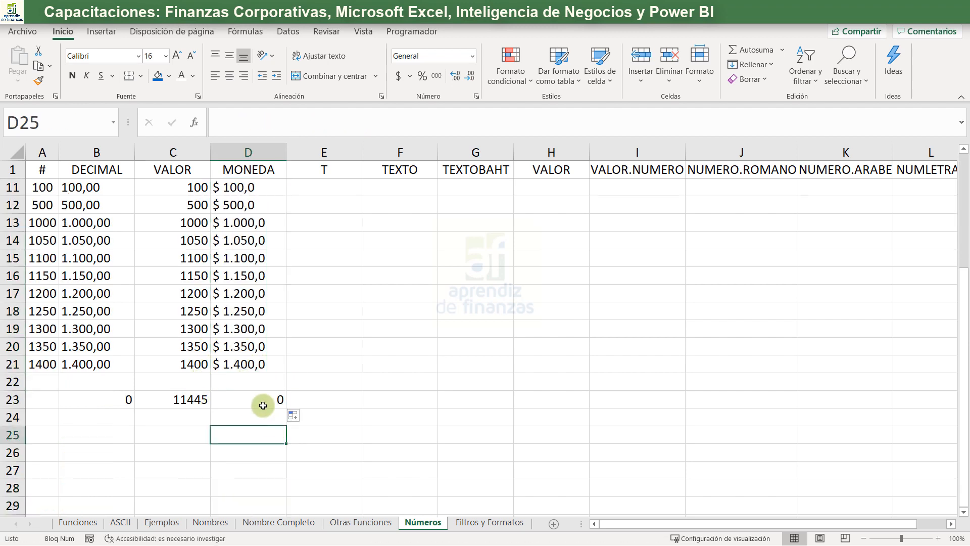
left_click(262, 403)
left_click_drag(256, 361, 239, 188)
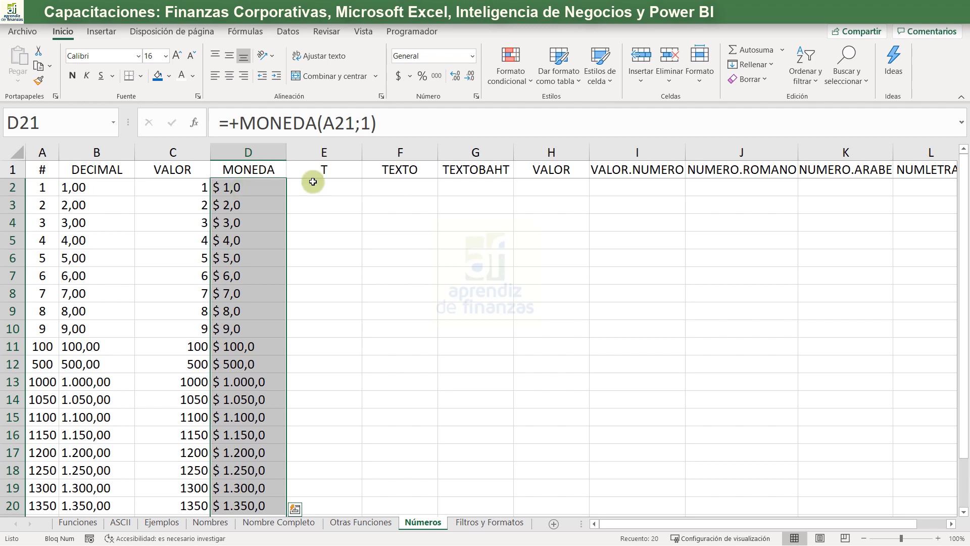
- Enter +T(D2) in E2 to test whether the MONEDA result is text
left_click(356, 184)
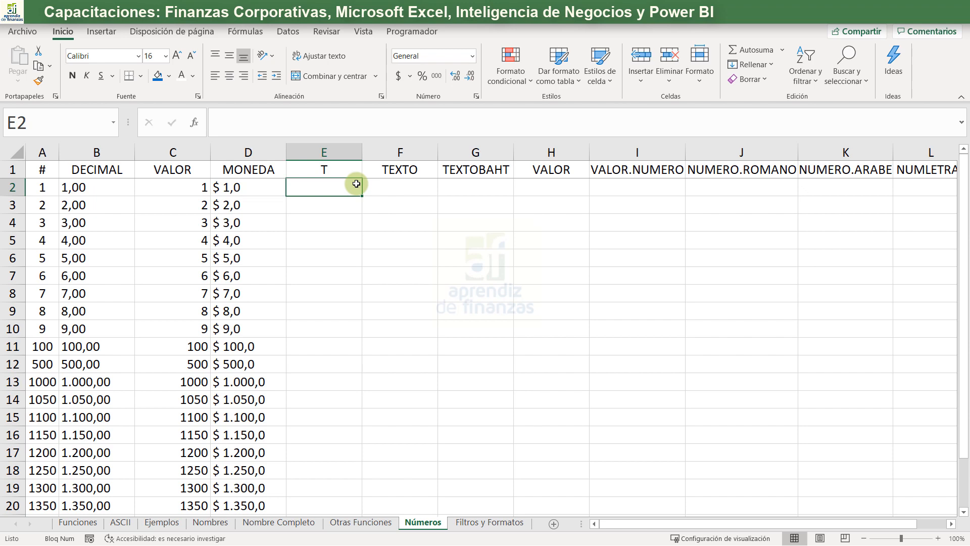
type("+")
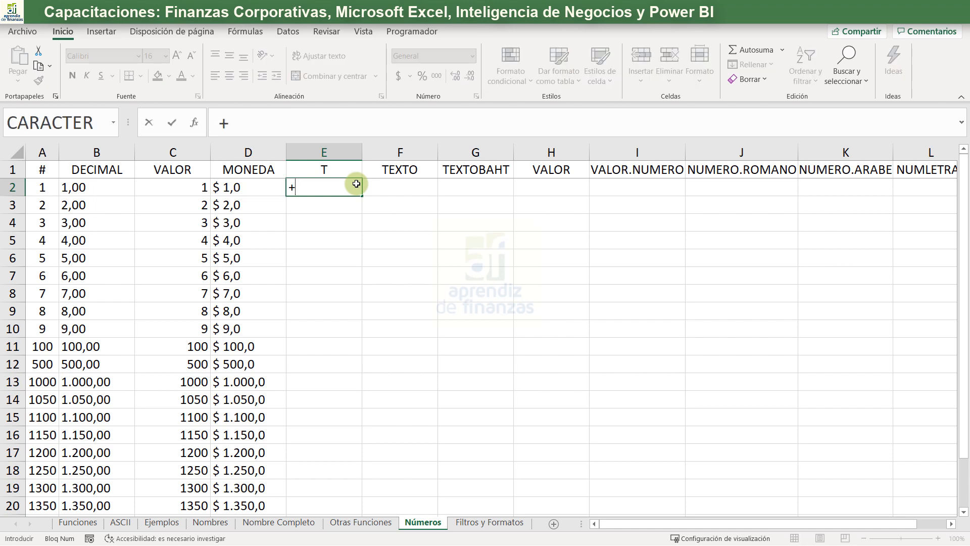
type("t")
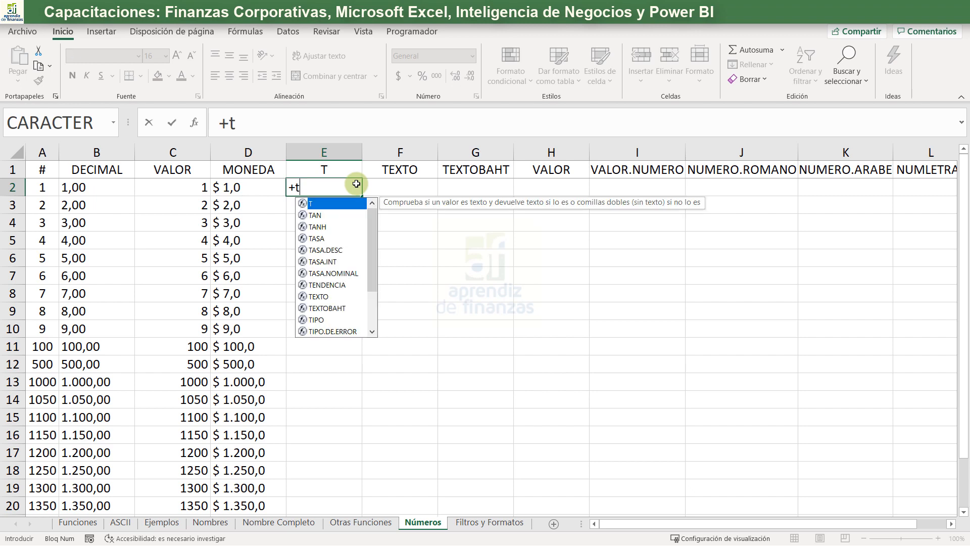
key("Tab")
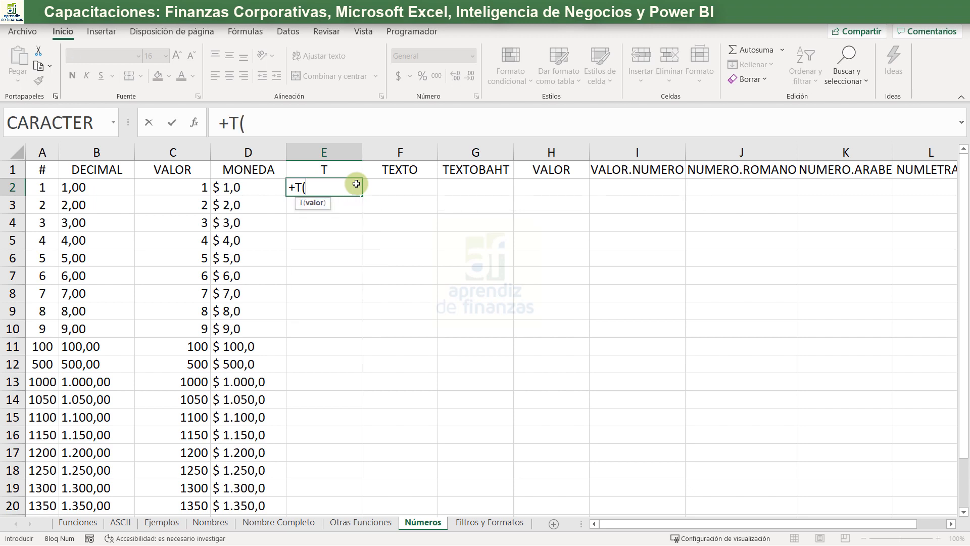
key("Left")
key("Left")
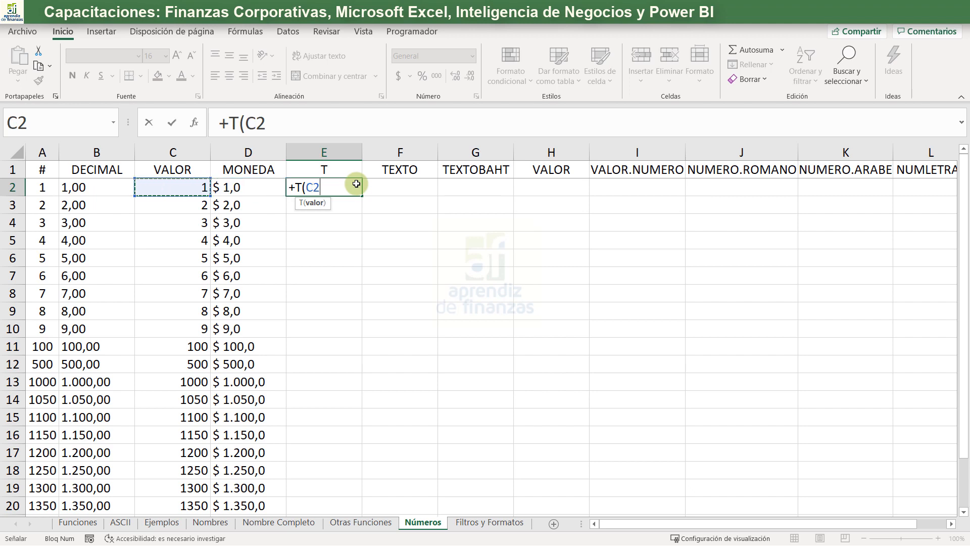
key("Right")
key("Left")
key("Right")
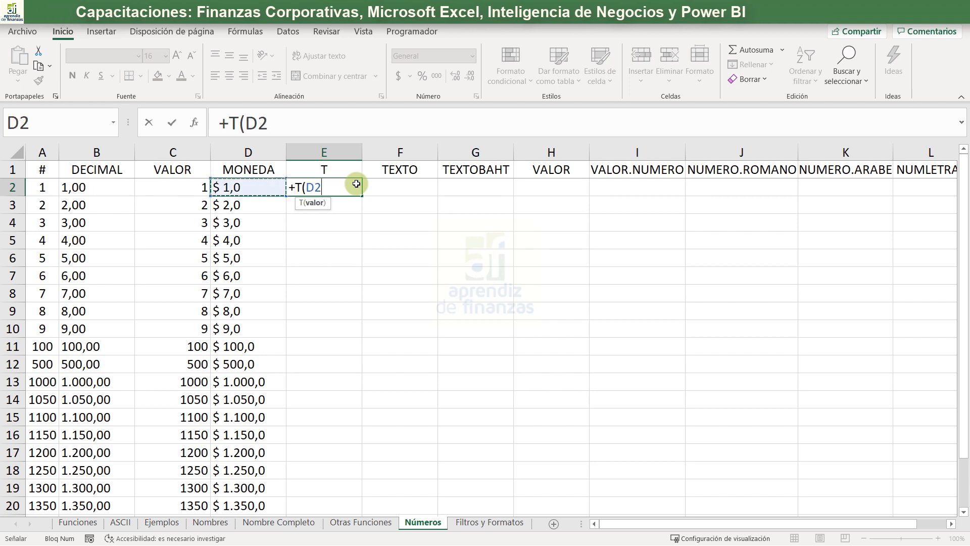
type(")")
key("Return")
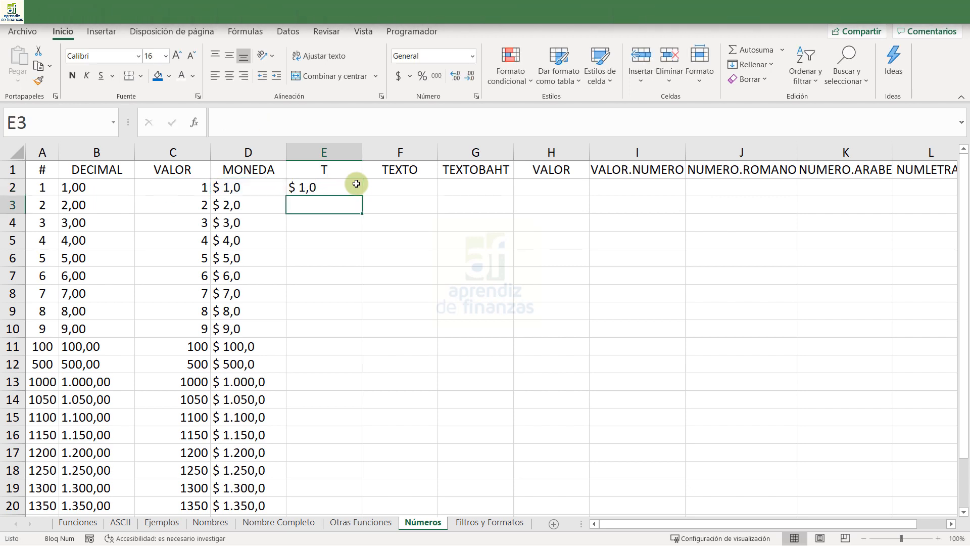
- Enter +T(C3) in E3 to test whether the VALOR result is text
type("+t")
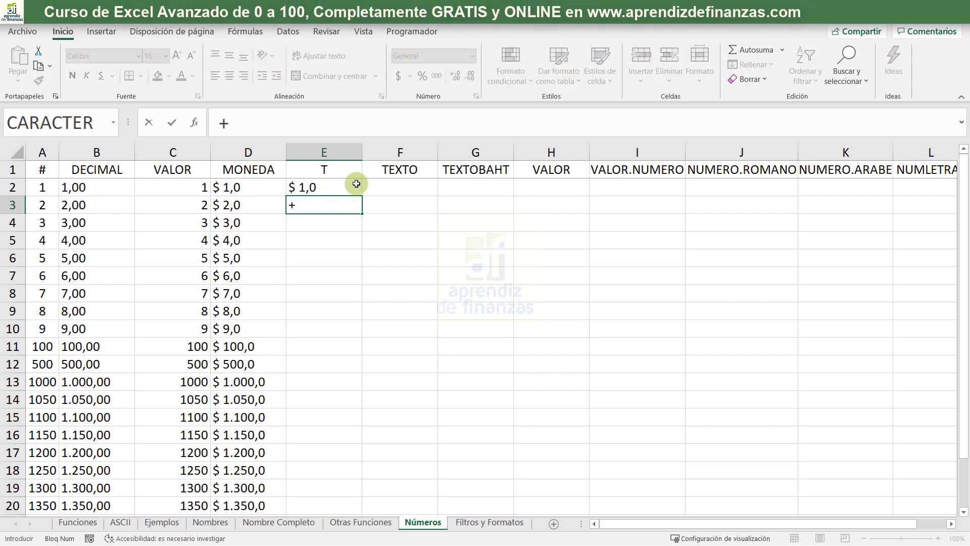
key("Tab")
key("Left")
key("Left")
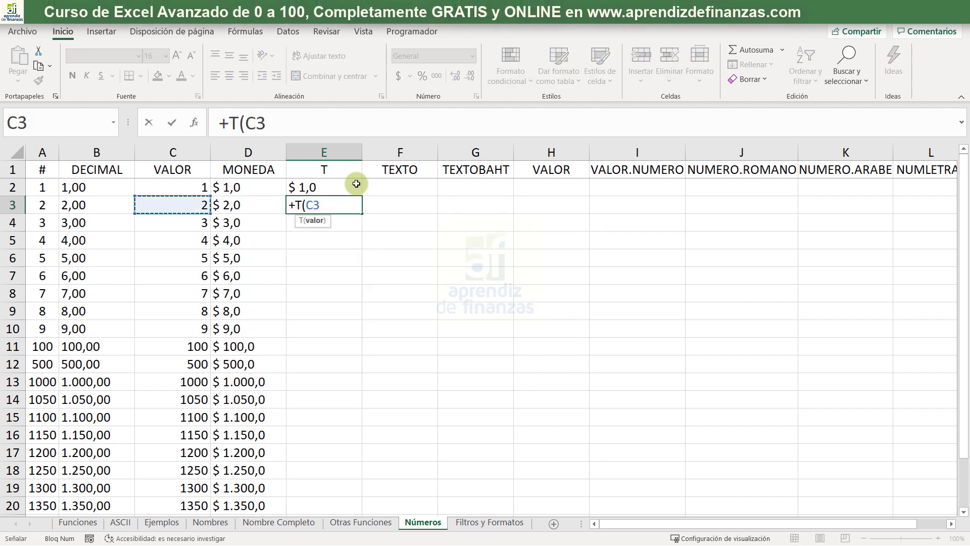
key("Return")
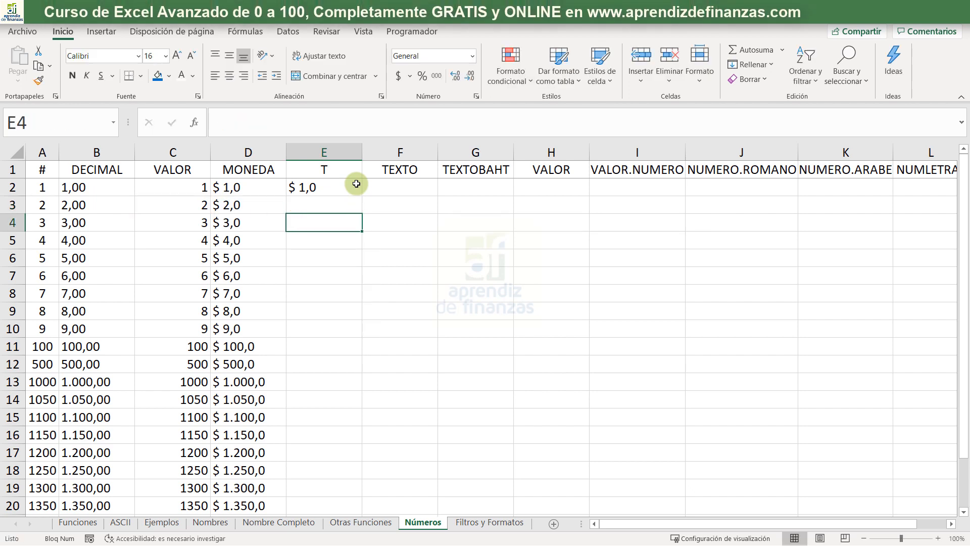
- Enter +T(D4) in E4 to test whether the MONEDA result in that row is text
type("+")
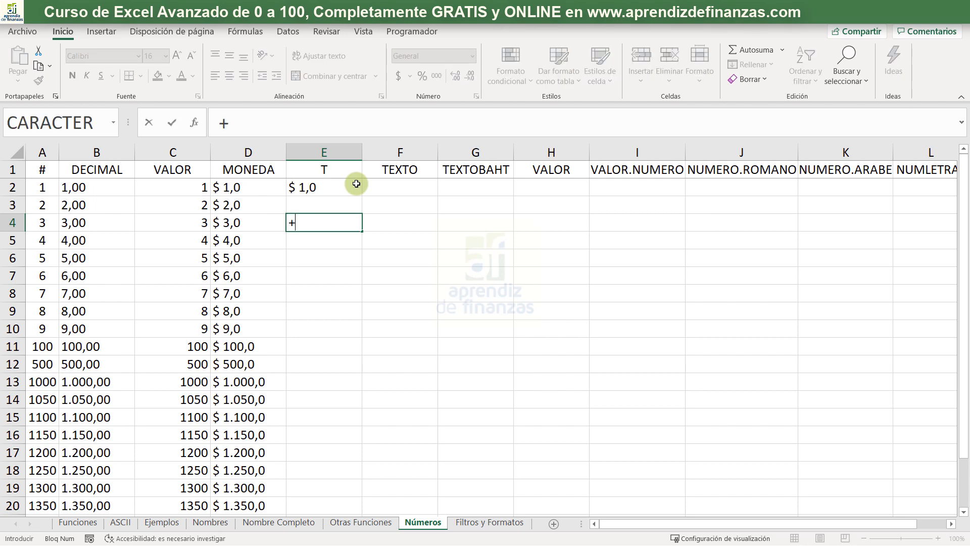
type("t")
key("Tab")
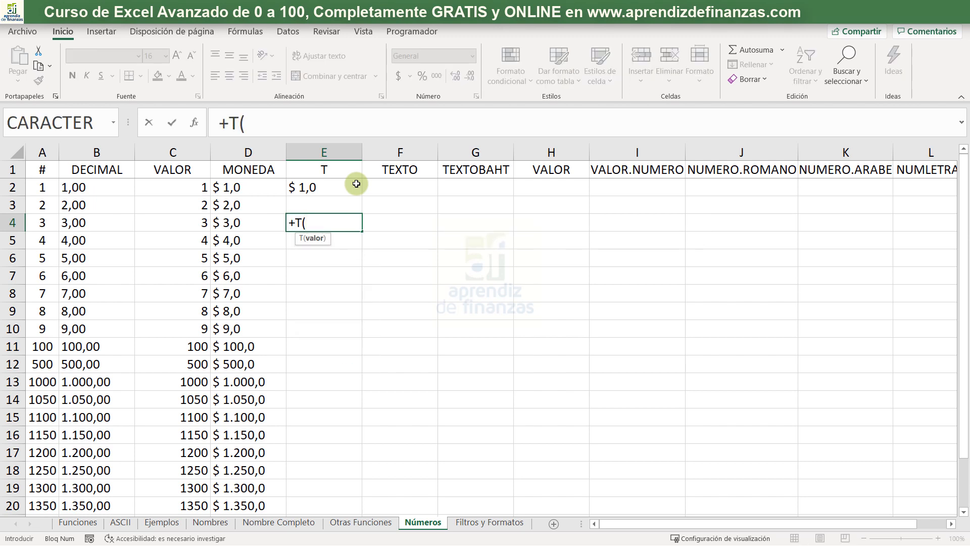
key("Left")
key("Return")
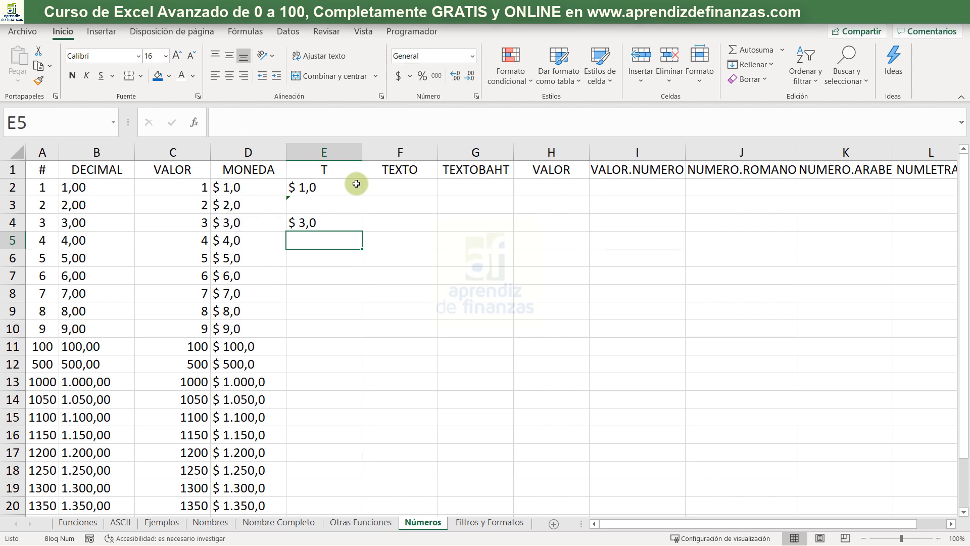
- Enter +T(A5) in E5 to test whether the original number in column A is text
type("+t")
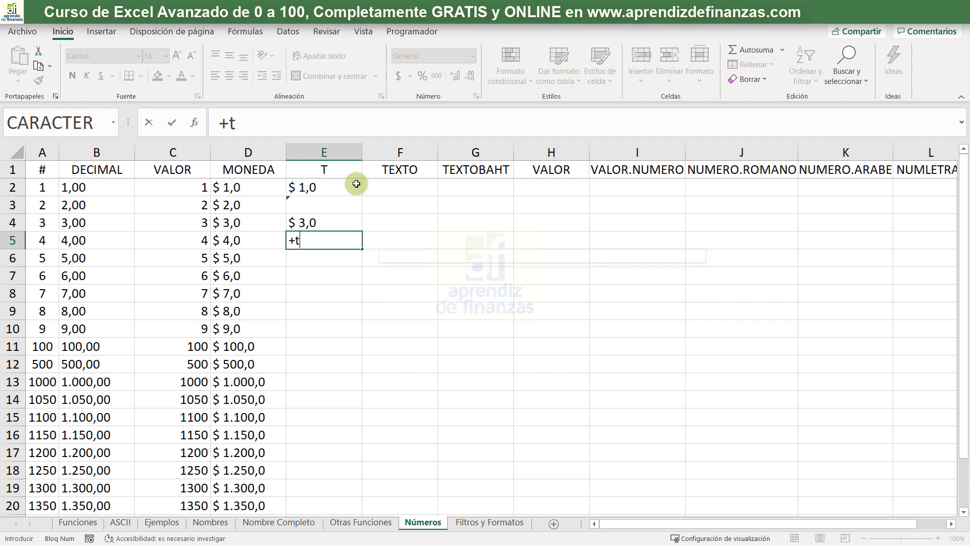
key("Tab")
key("Left")
key("Left")
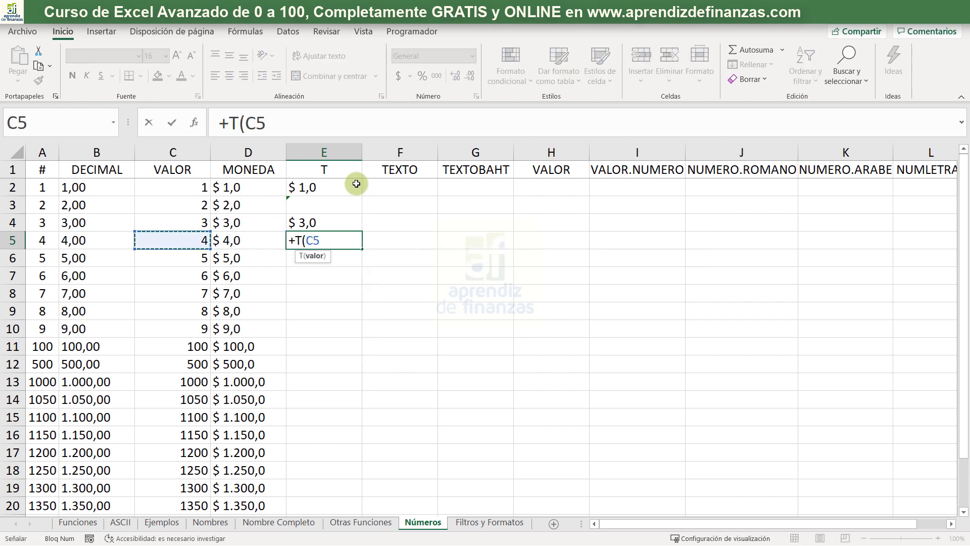
key("Left")
key("Left")
key("Return")
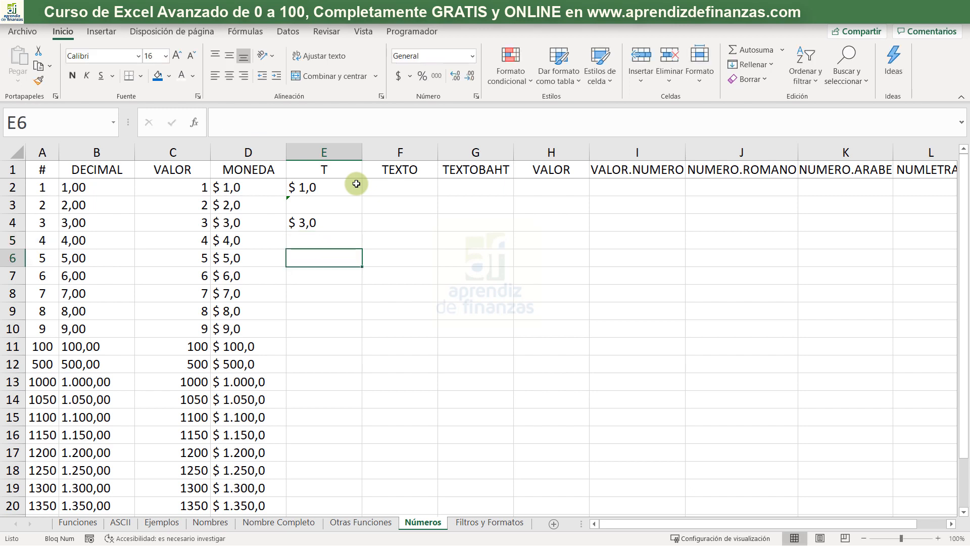
- Inspect the T formula in E3 and select F2, the first cell under the TEXTO heading
left_click(350, 201)
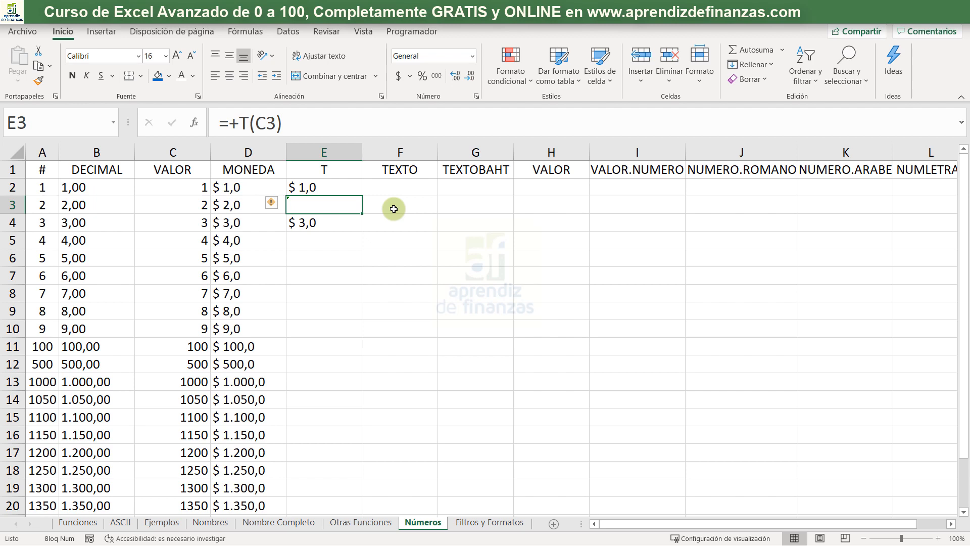
key("Up")
key("Right")
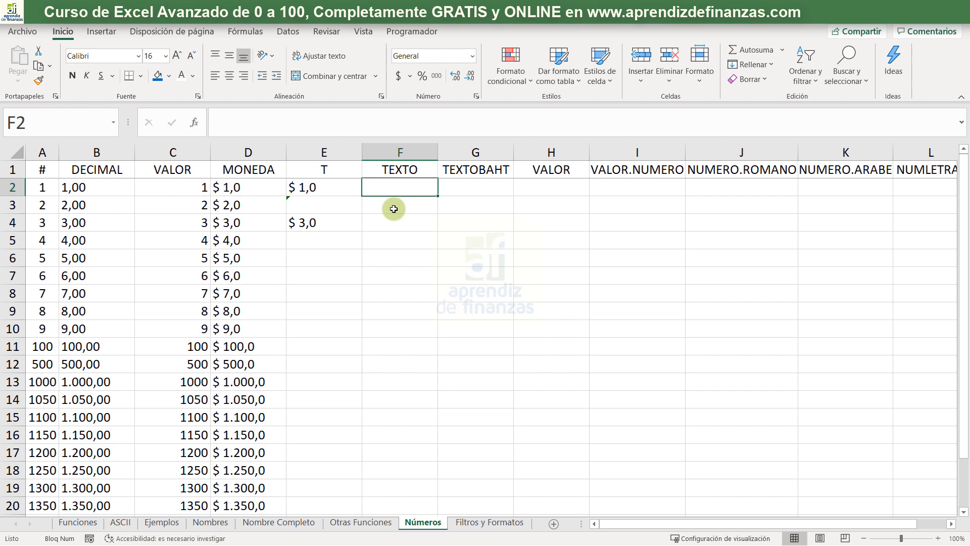
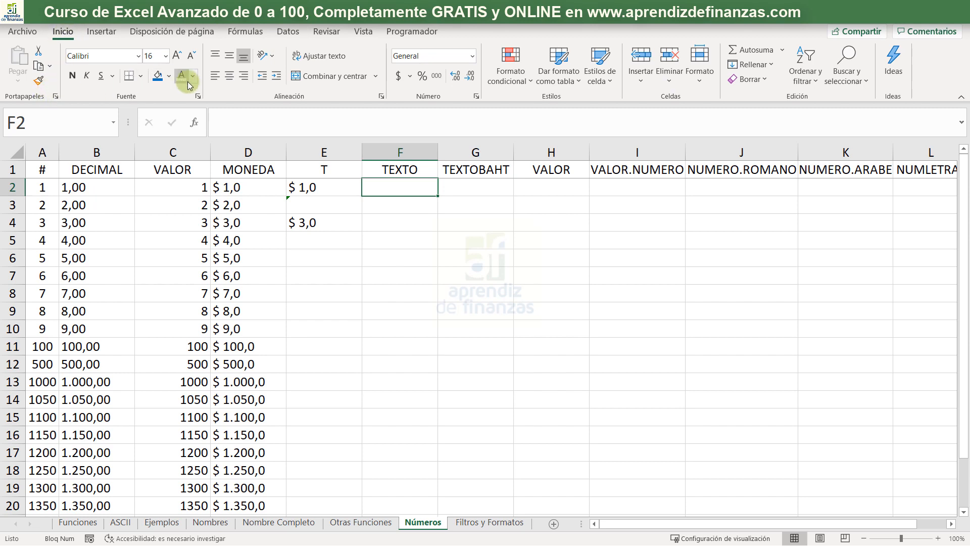
- Examine the cell number format categories and the custom format codes available for F2, leaving the cell's format as it is
left_click(477, 99)
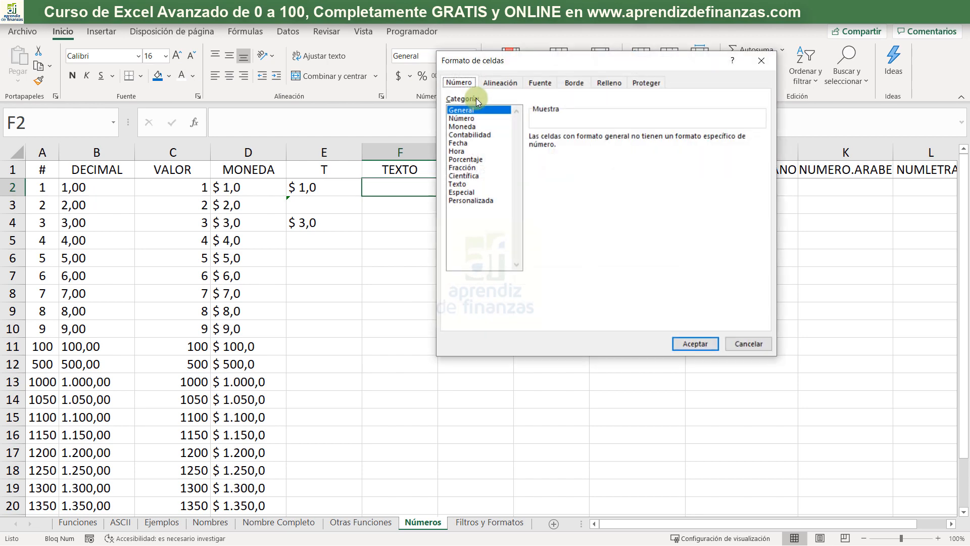
left_click_drag(505, 65, 528, 83)
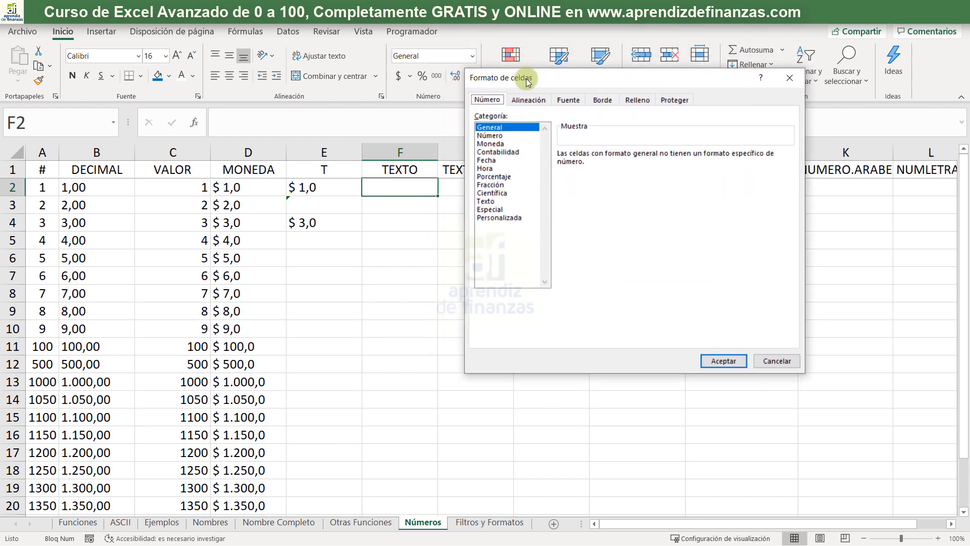
left_click(489, 144)
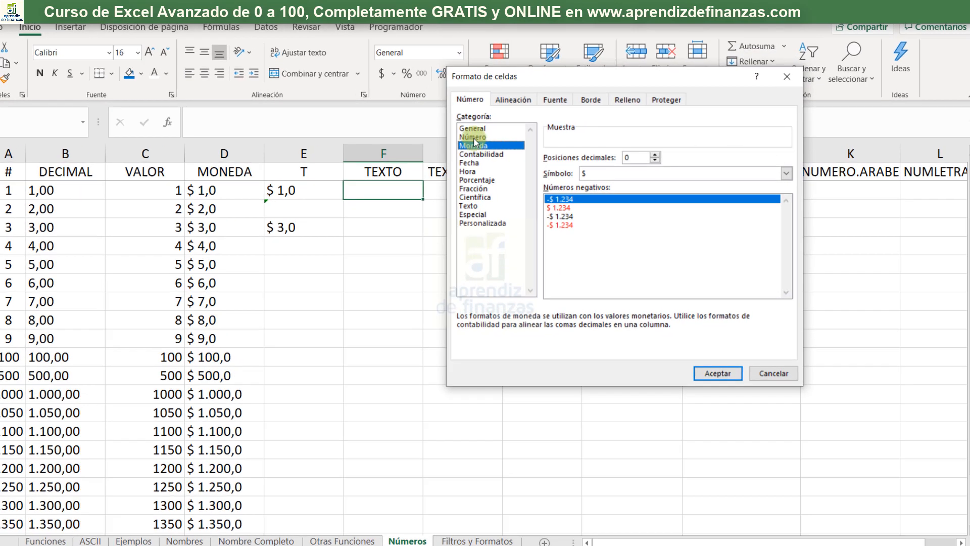
left_click(480, 161)
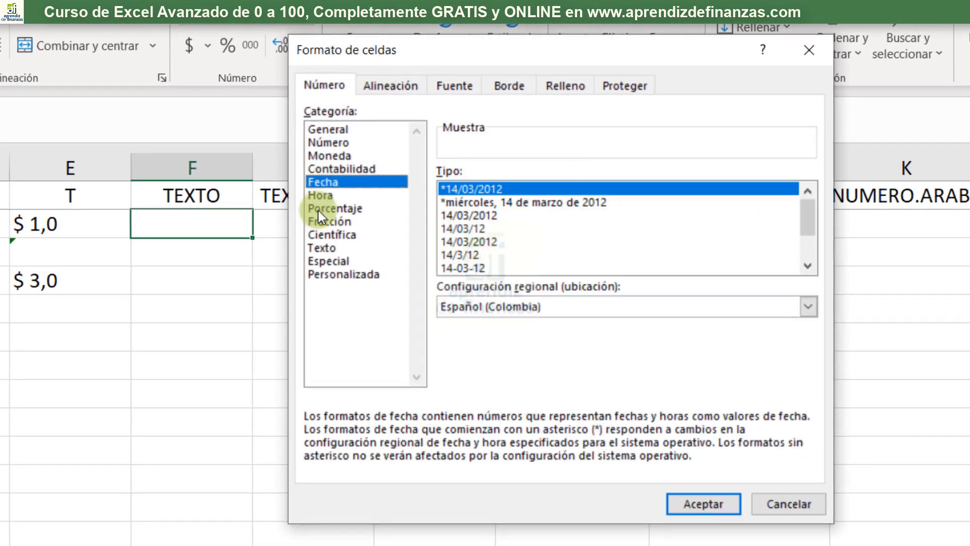
left_click(318, 209)
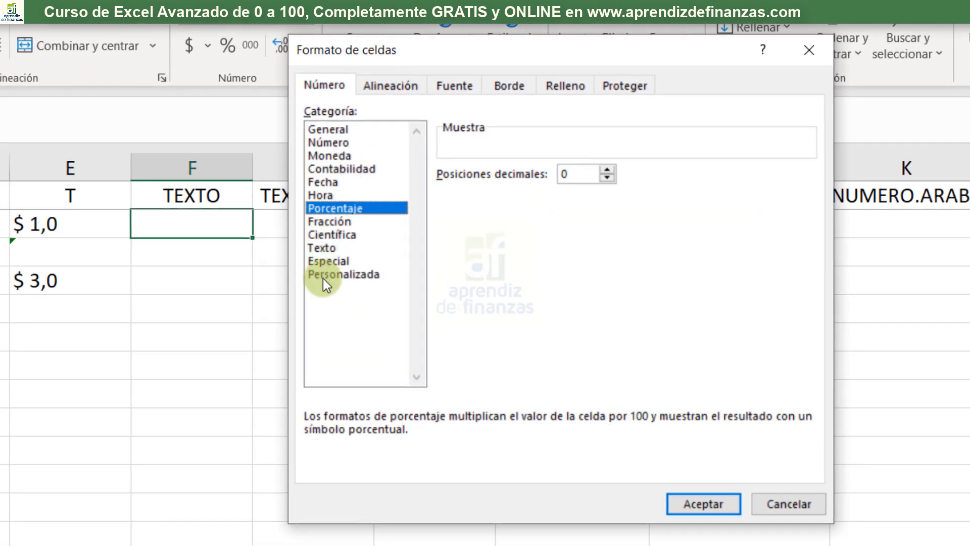
left_click(323, 275)
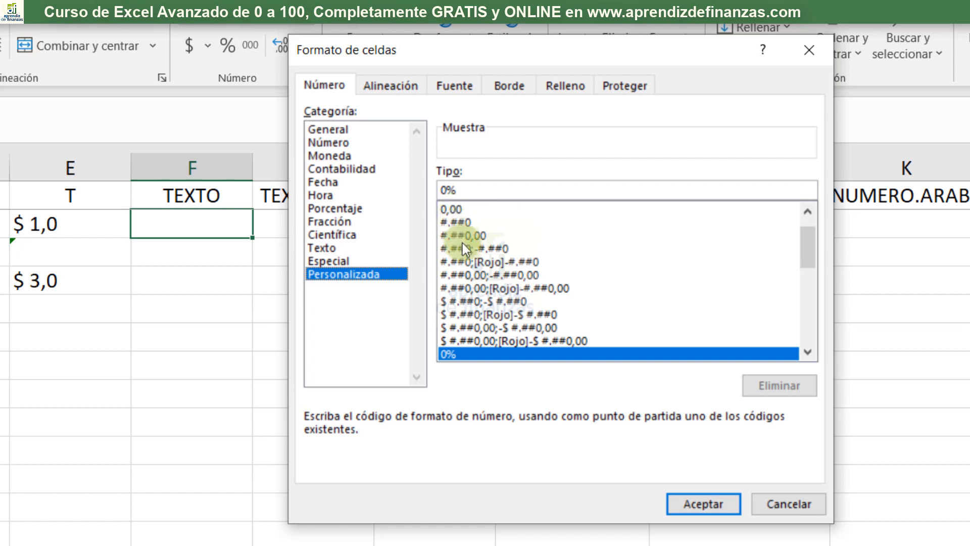
left_click_drag(805, 236, 811, 290)
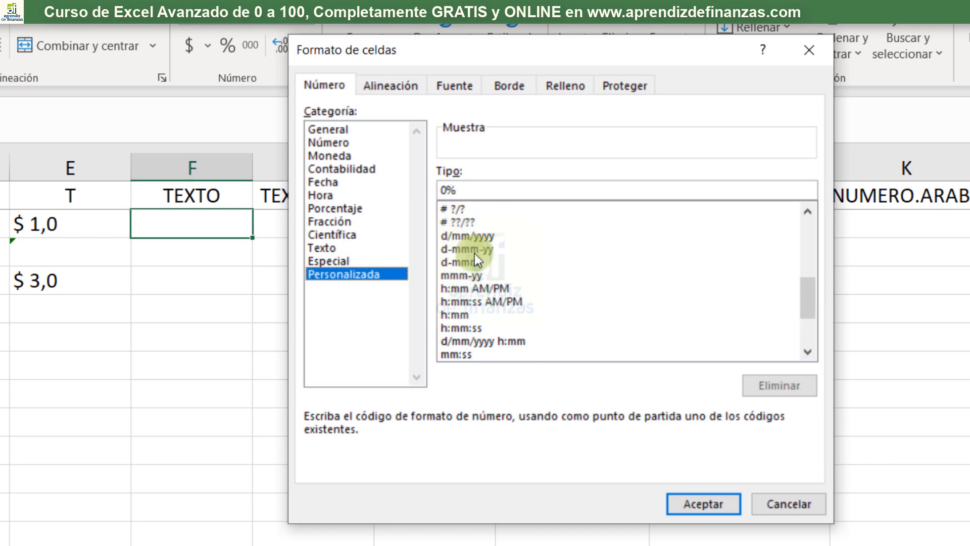
left_click_drag(798, 292, 784, 276)
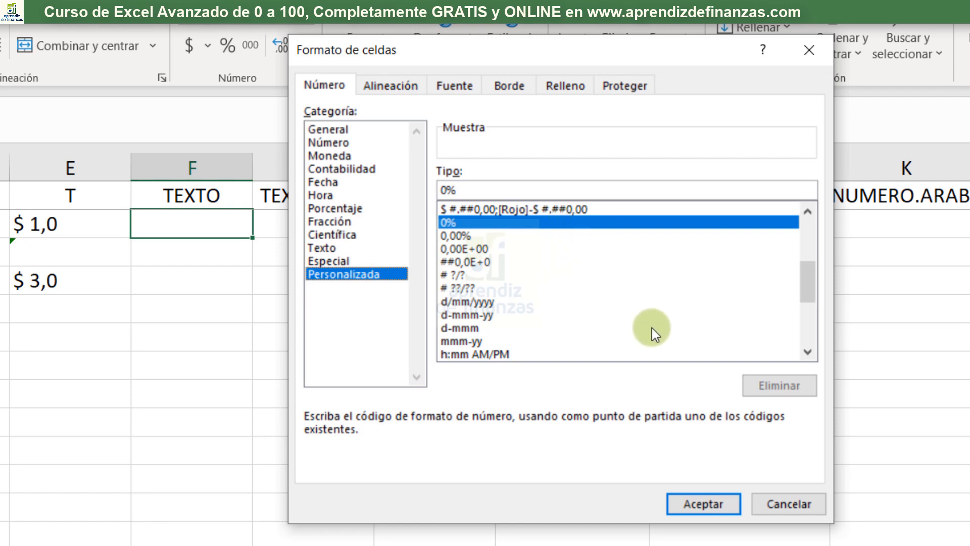
left_click(777, 505)
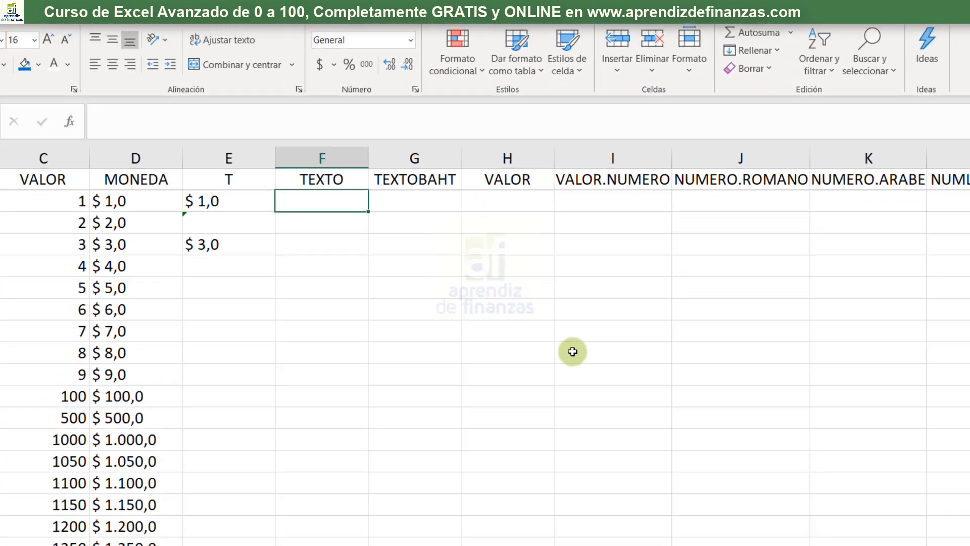
- Enter +TEXTO(A2;"dd/mm/yyyy") in F2 to convert the number in A2 into date-formatted text
type("+te")
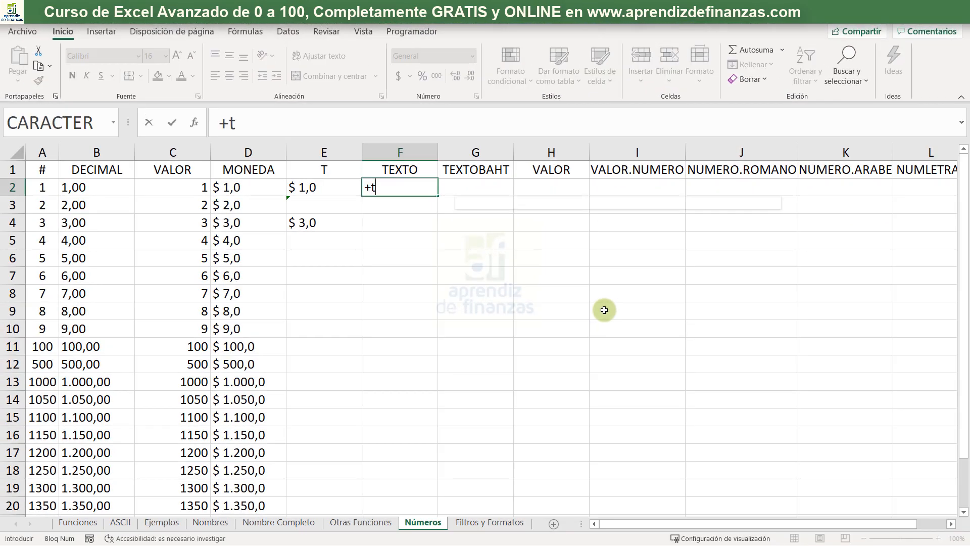
key("Tab")
key("BackSpace")
key("BackSpace")
key("BackSpace")
key("BackSpace")
key("BackSpace")
key("BackSpace")
key("BackSpace")
key("BackSpace")
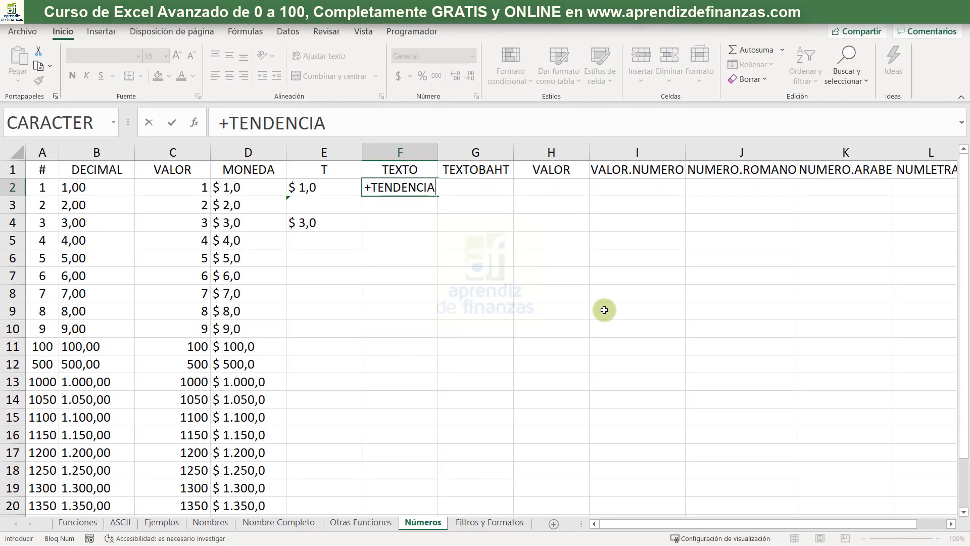
type("c")
key("BackSpace")
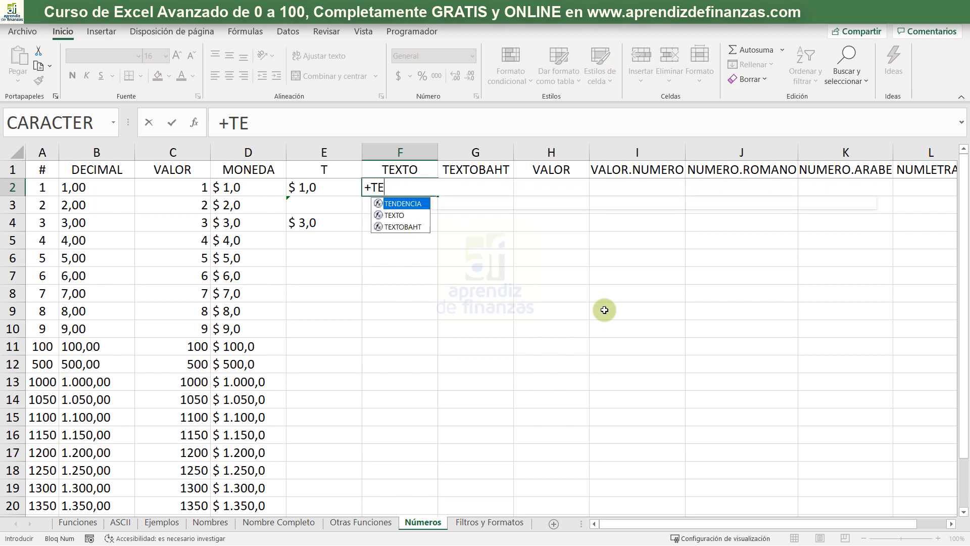
type("x")
key("Tab")
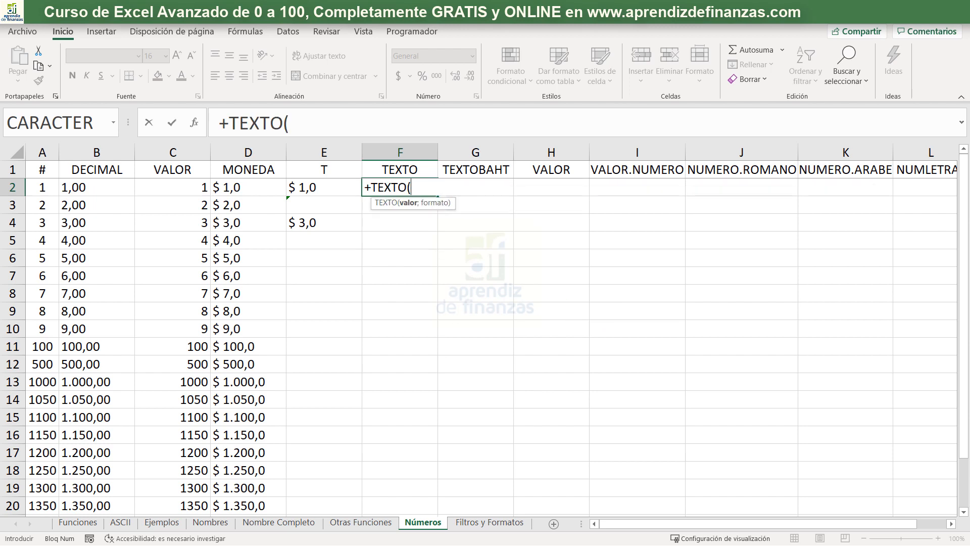
left_click(44, 188)
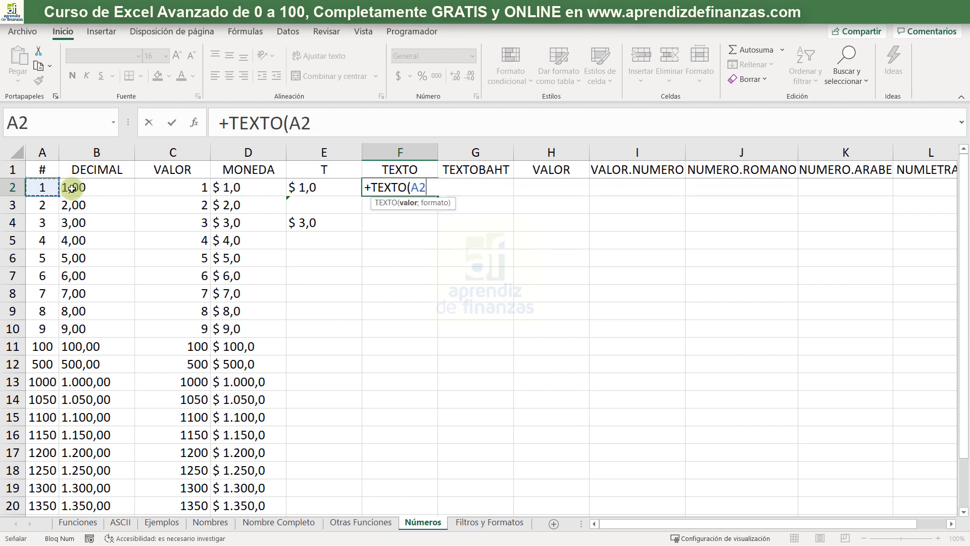
type(";\"dd")
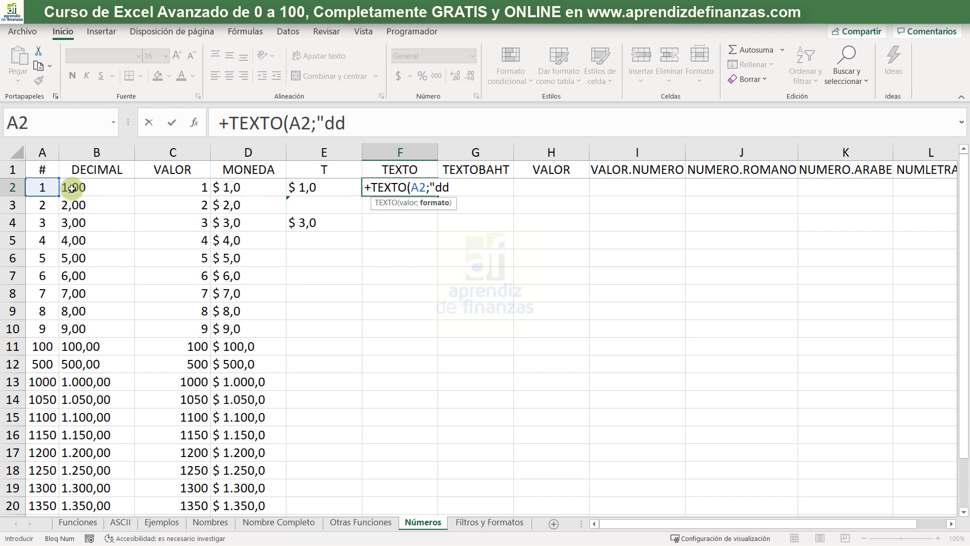
type("/mm/")
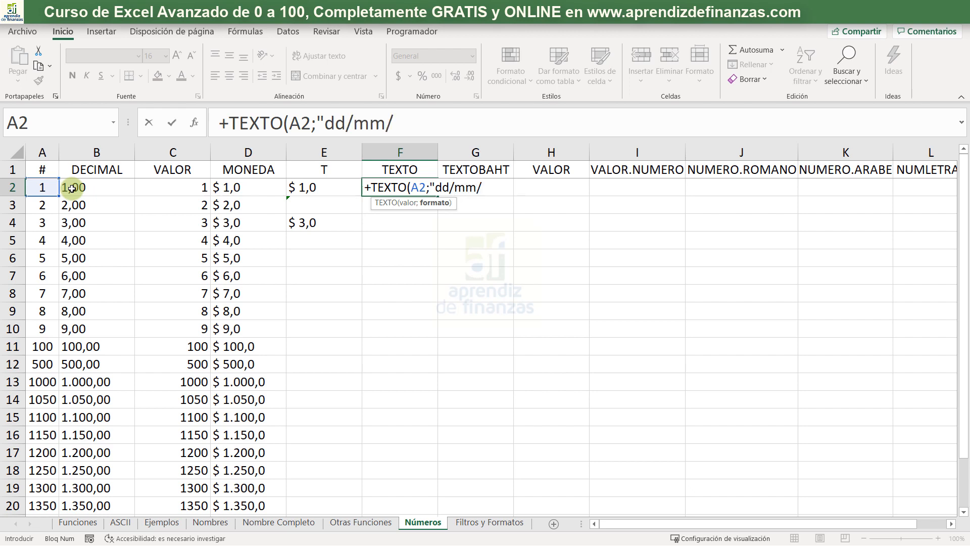
type("yyyy\"")
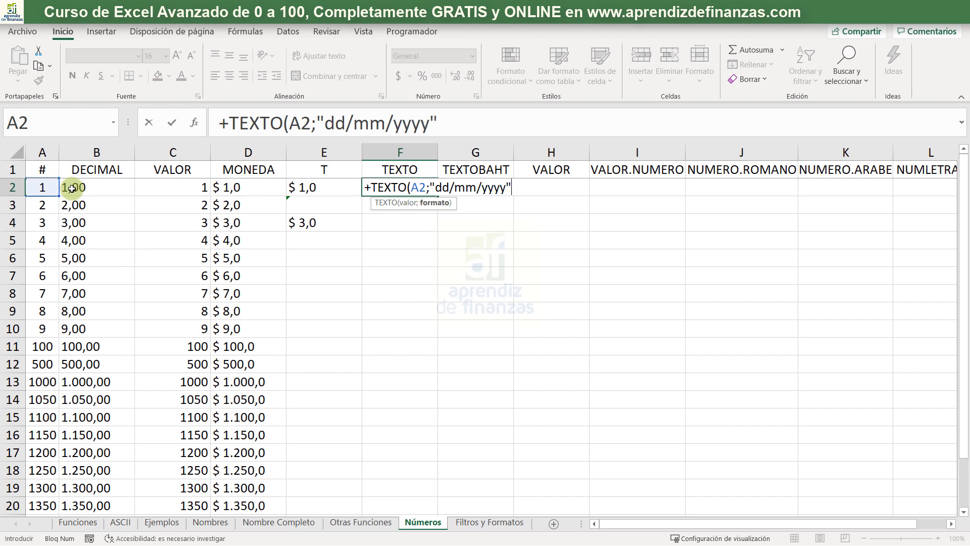
type(")")
key("Return")
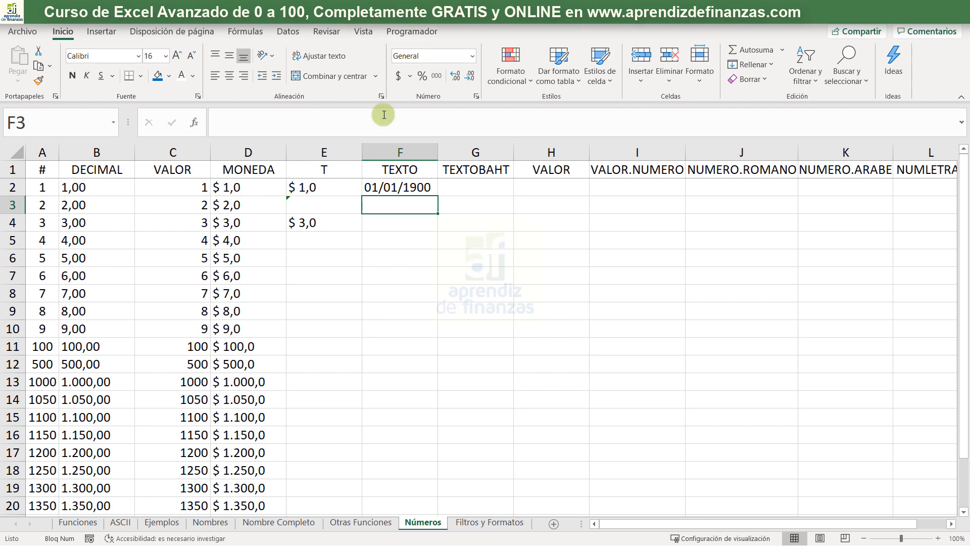
- Fill the date-format TEXTO formula from F2 down to F21 and look over the filled column
left_click(402, 184)
double_click(437, 198)
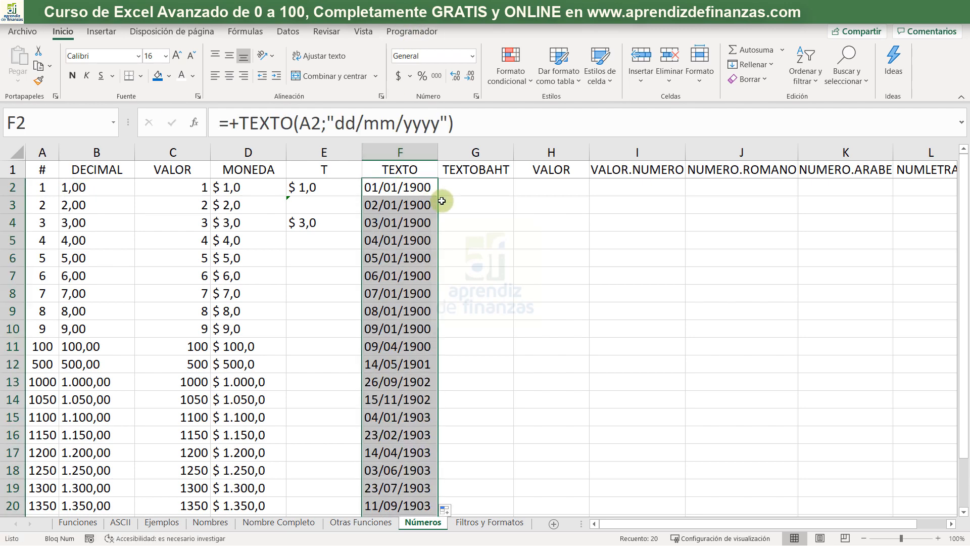
scroll(444, 236, "down", 4)
scroll(444, 236, "up", 4)
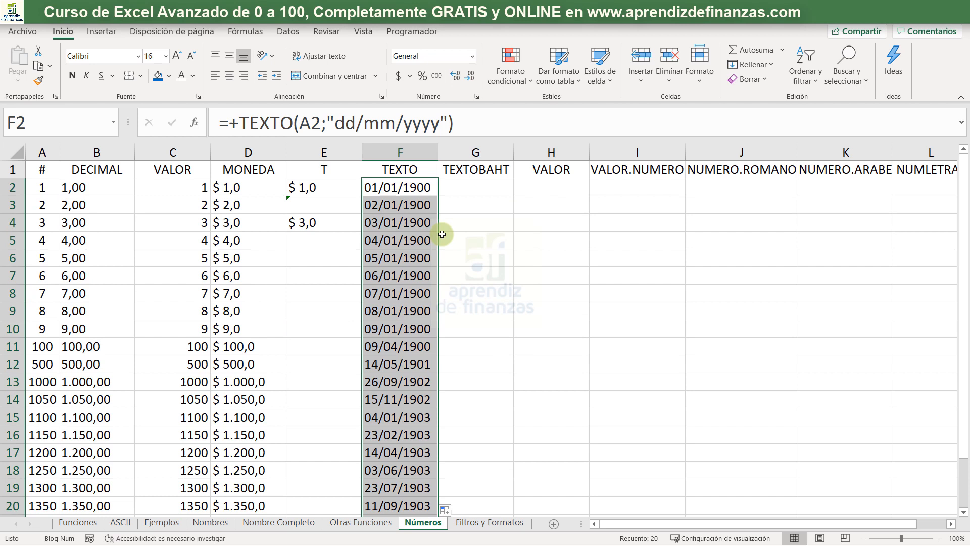
- Replace the format argument of the TEXTO formula in F2 with "%"
left_click(418, 186)
left_click_drag(338, 128, 437, 129)
type("%")
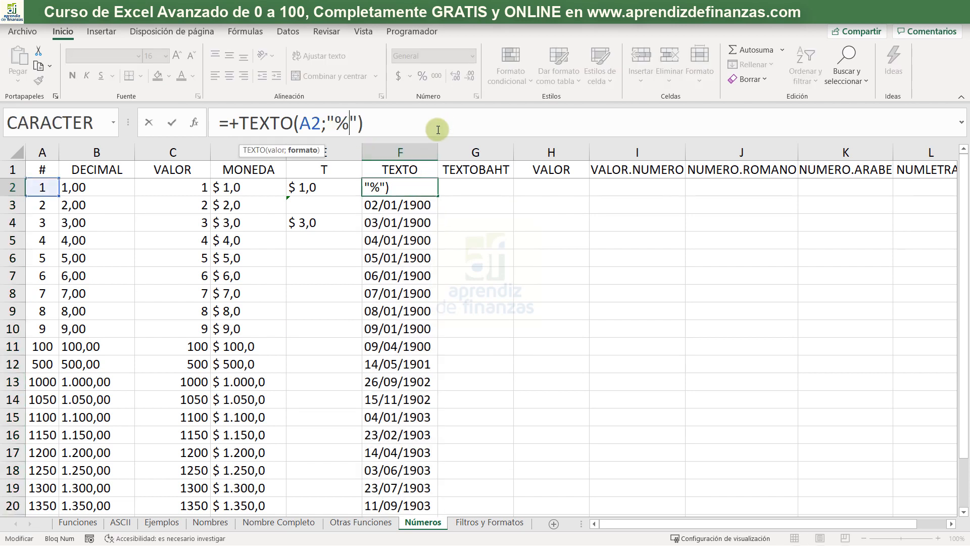
key("Return")
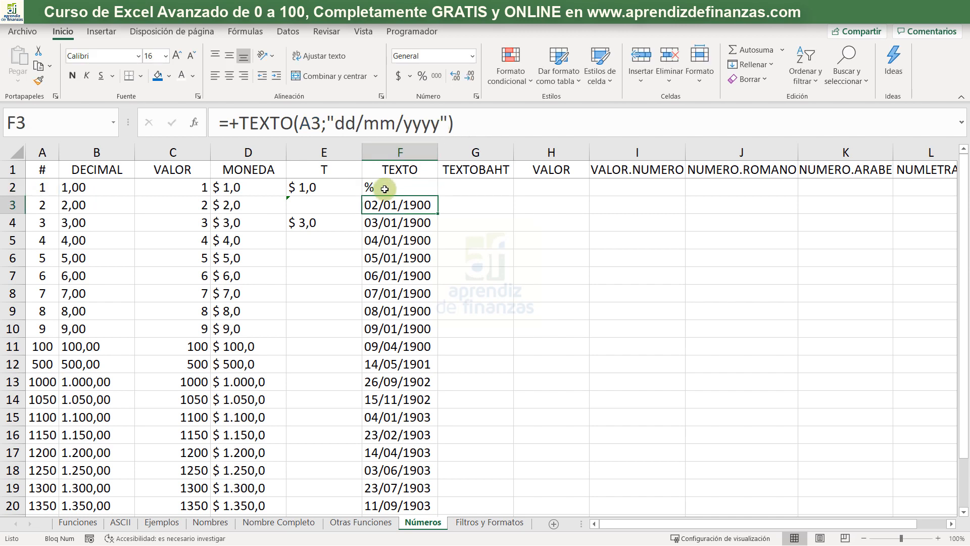
- Extend the format argument of the TEXTO formula in F2 to "0.00%"
left_click(381, 187)
left_click(337, 130)
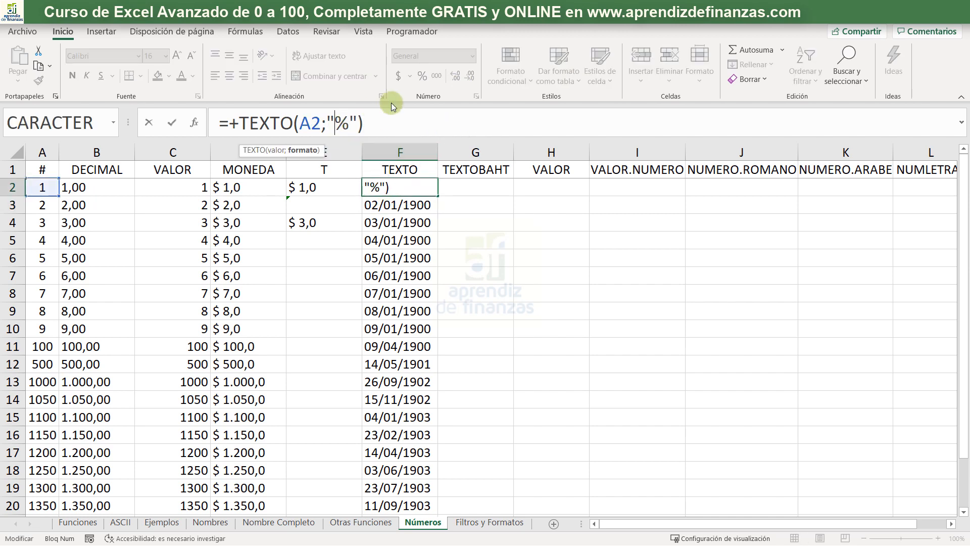
type("0.00")
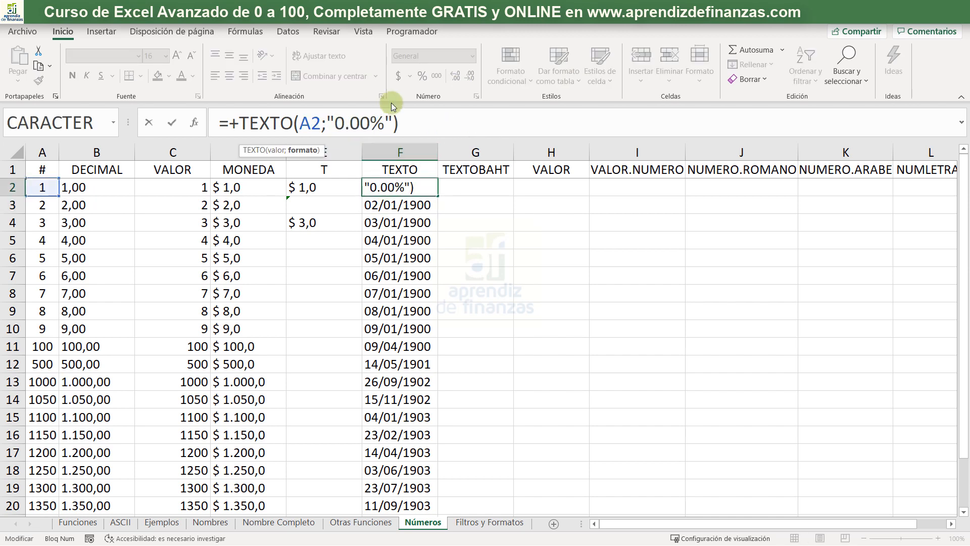
key("Return")
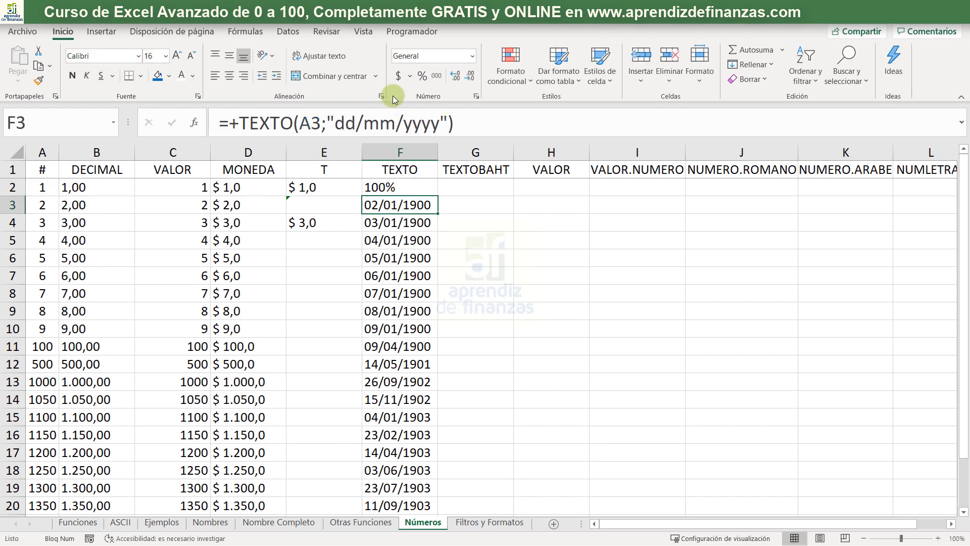
- Fill the percentage TEXTO formula from F2 down to F21 and look over the filled column
left_click(410, 191)
double_click(436, 197)
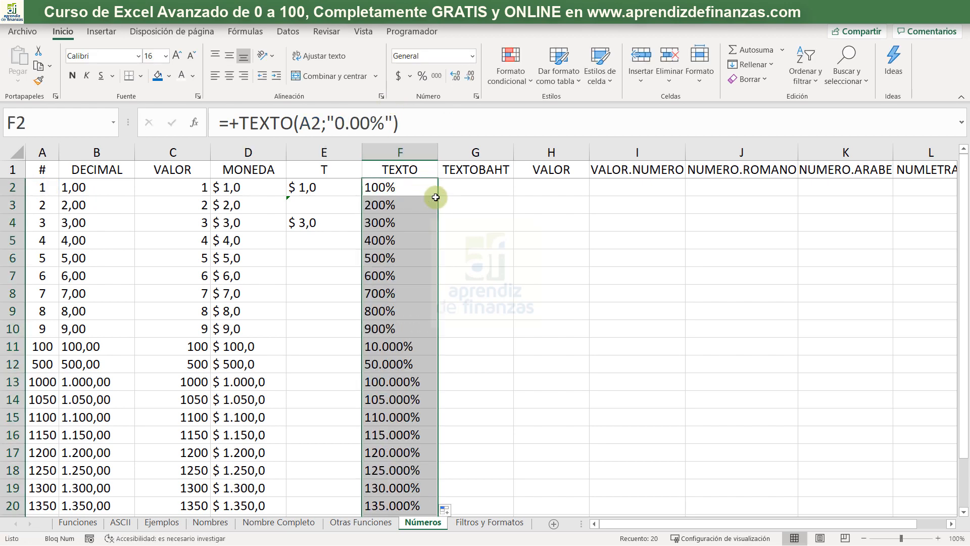
scroll(395, 259, "down", 1)
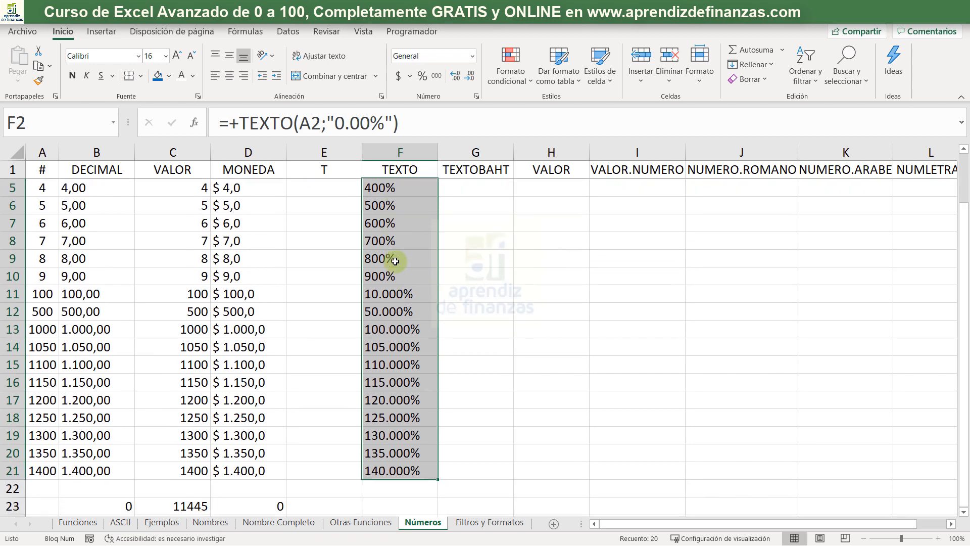
scroll(401, 413, "up", 1)
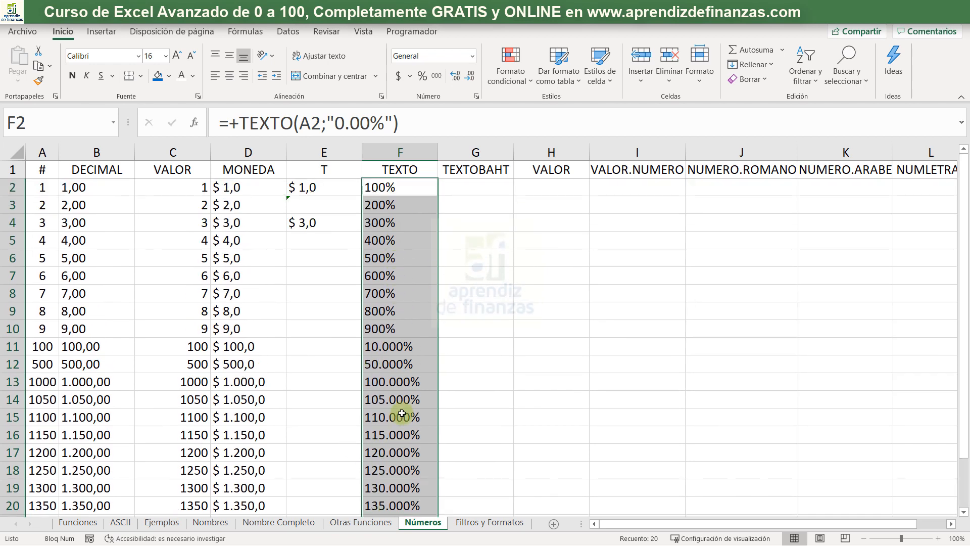
- Enter +TEXTOBAHT(A2) in G2 to convert the number in A2 into Thai baht text
left_click(476, 184)
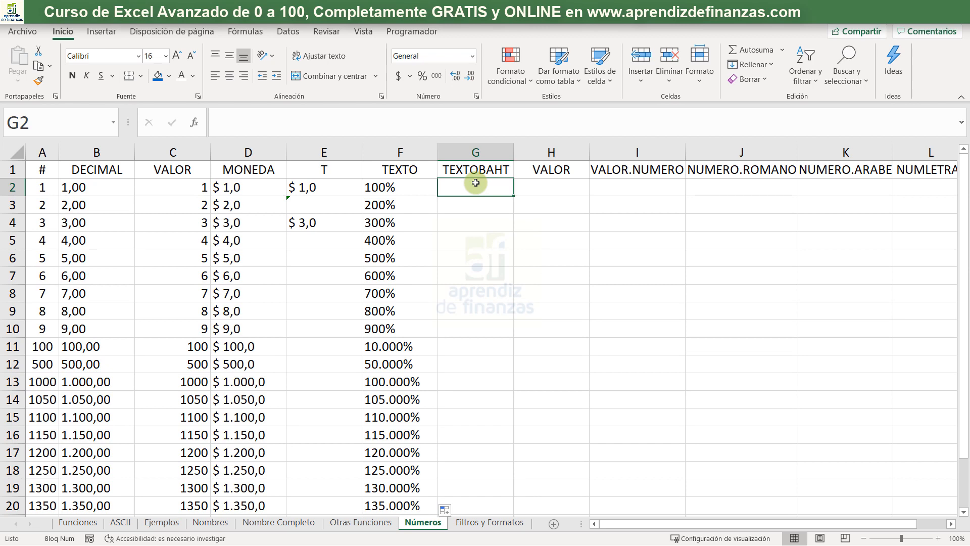
type("+")
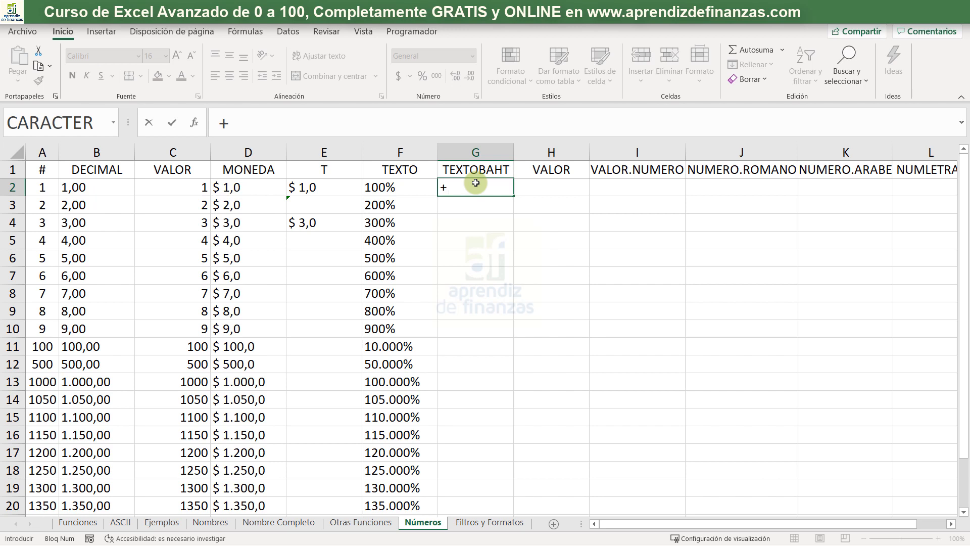
type("tex")
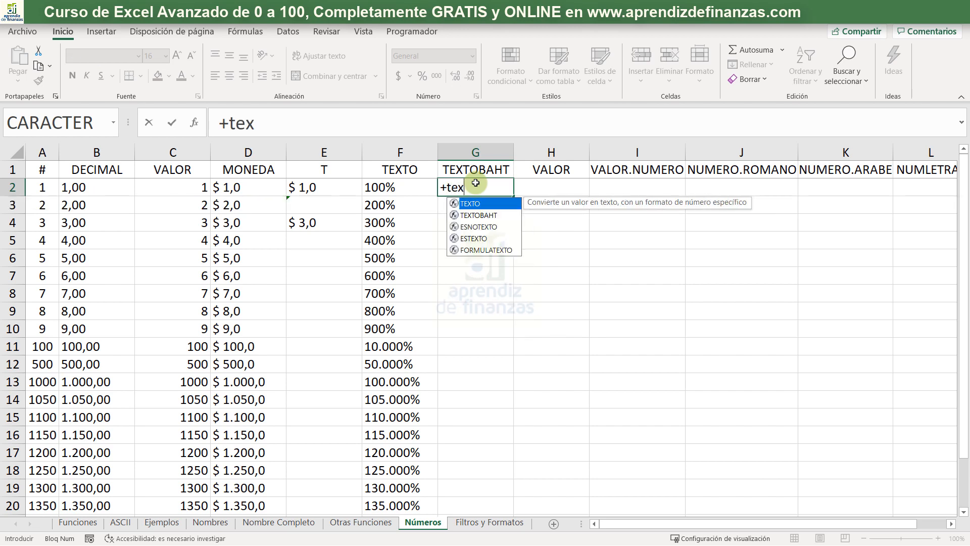
key("Down")
key("Tab")
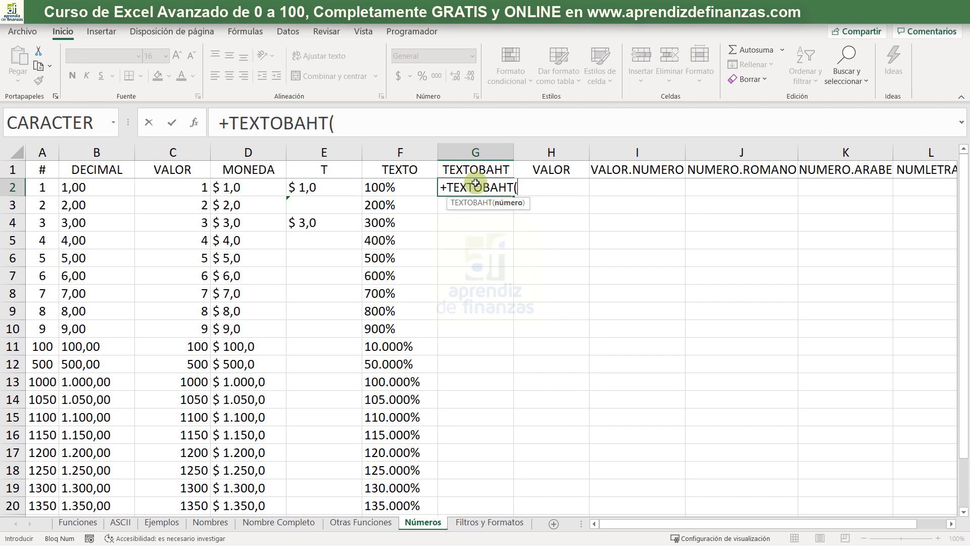
left_click(51, 188)
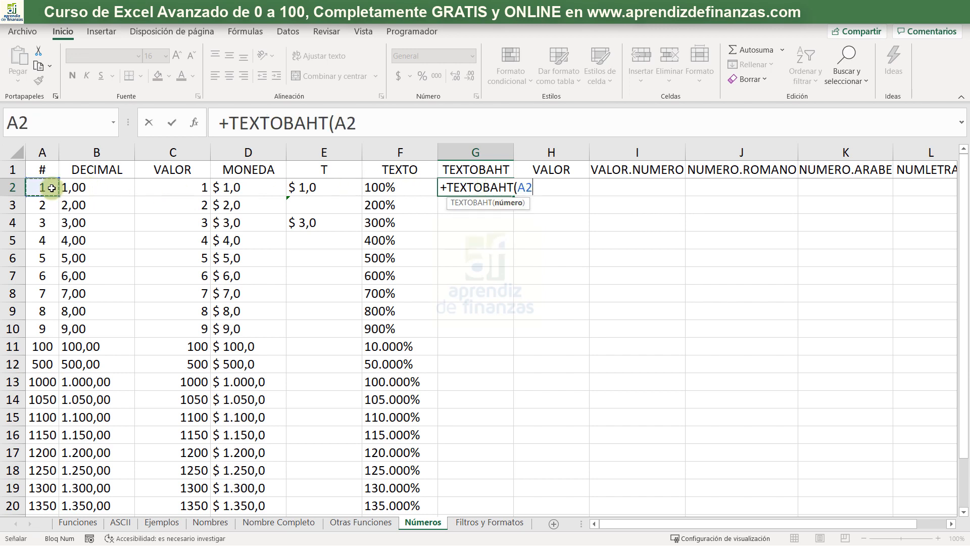
type(")")
key("Return")
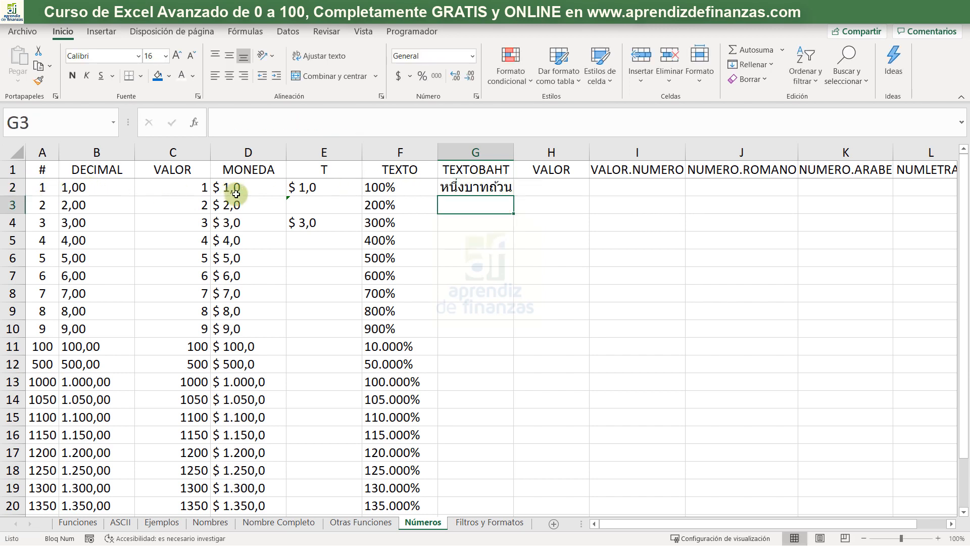
- Widen column G slightly and fill the TEXTOBAHT formula from G2 down to G21
left_click_drag(514, 151, 516, 151)
left_click(508, 190)
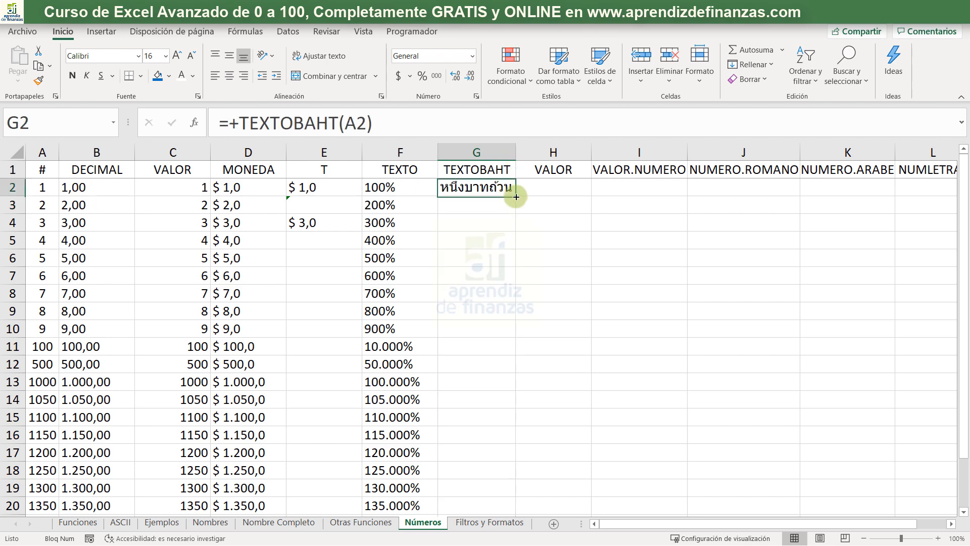
left_click_drag(515, 196, 456, 499)
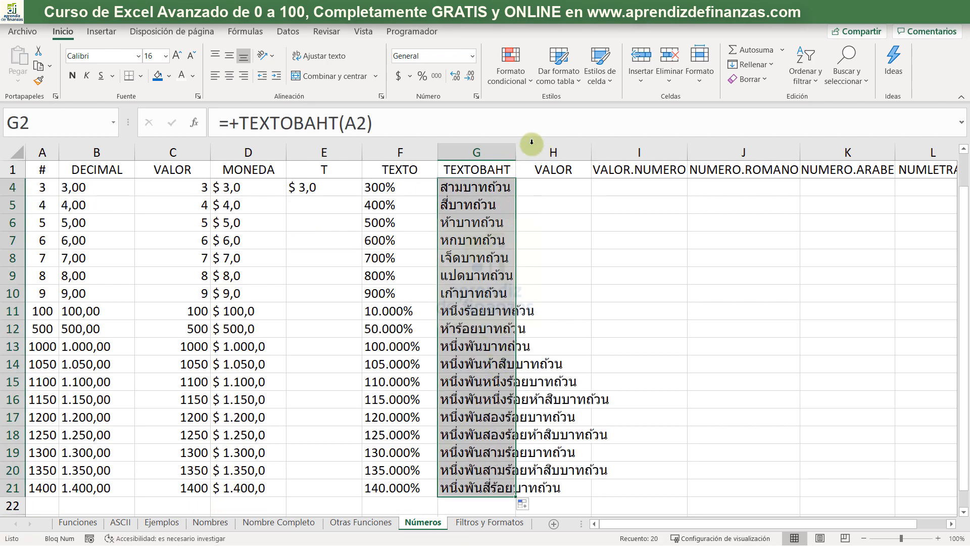
- Fit column G's width to its contents and copy the baht text in G11
double_click(517, 152)
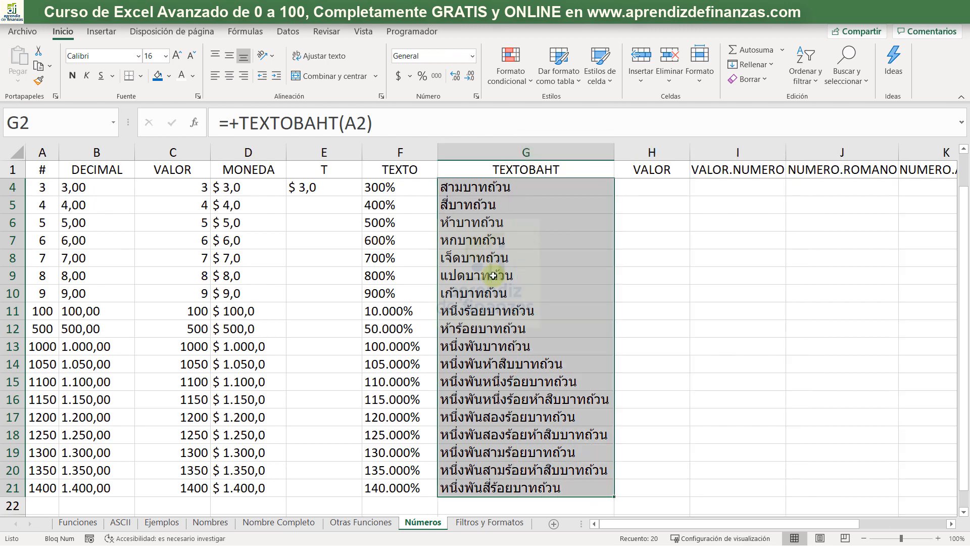
left_click(533, 311)
key("ctrl+c")
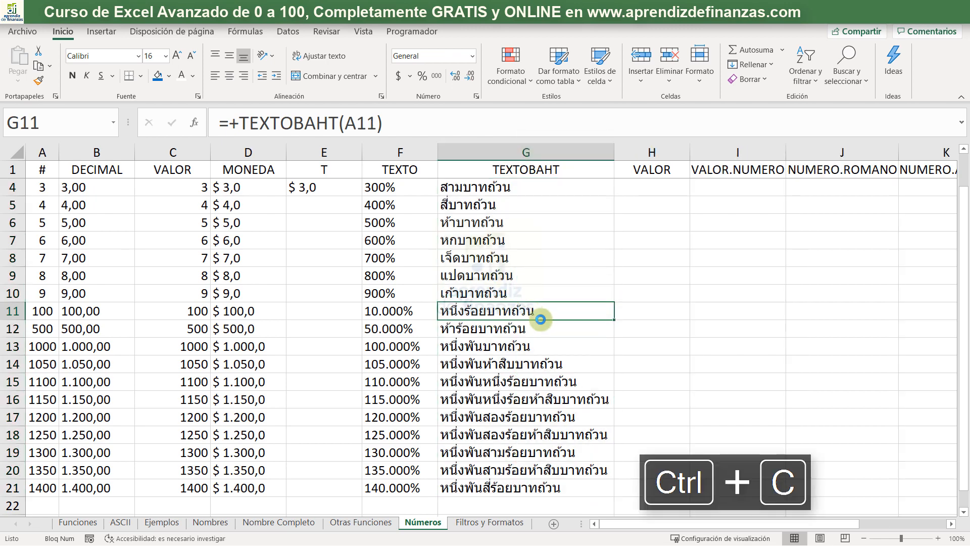
left_click(520, 326)
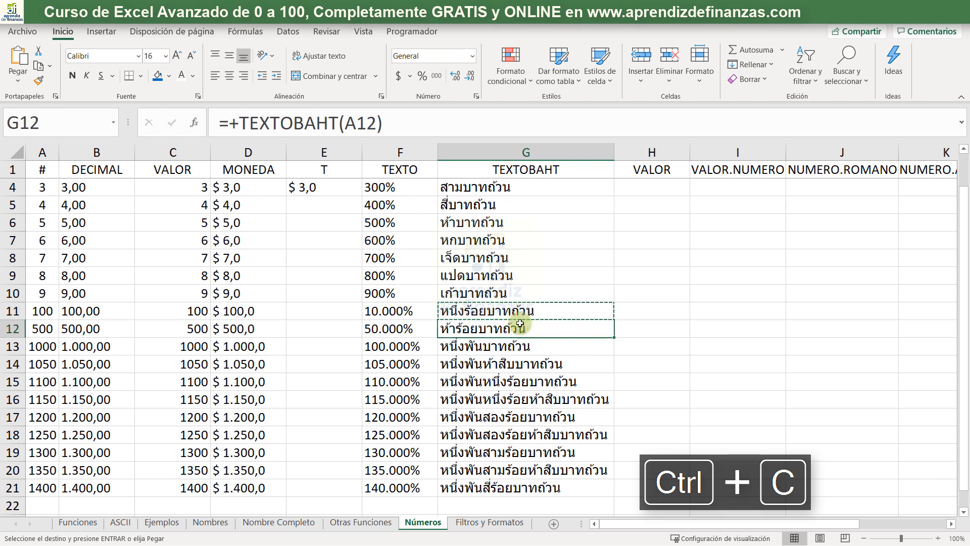
- Copy the baht text in G7 and translate it from Thai to Spanish in Google Translate in the browser
left_click(517, 244)
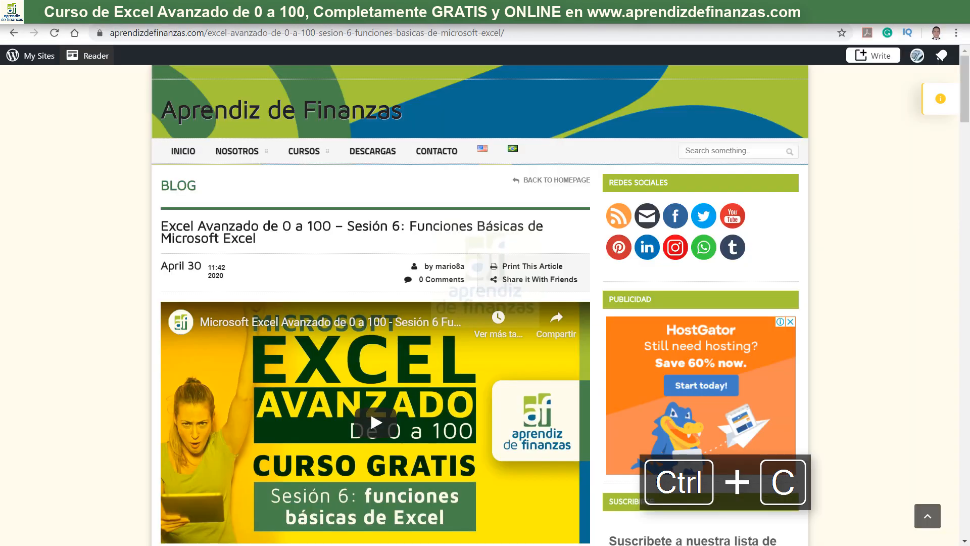
left_click(113, 169)
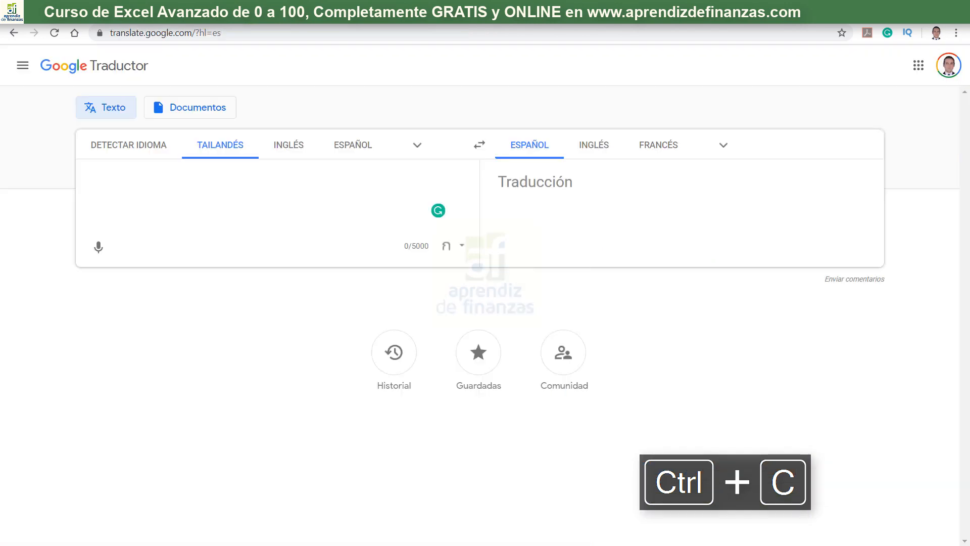
left_click(230, 152)
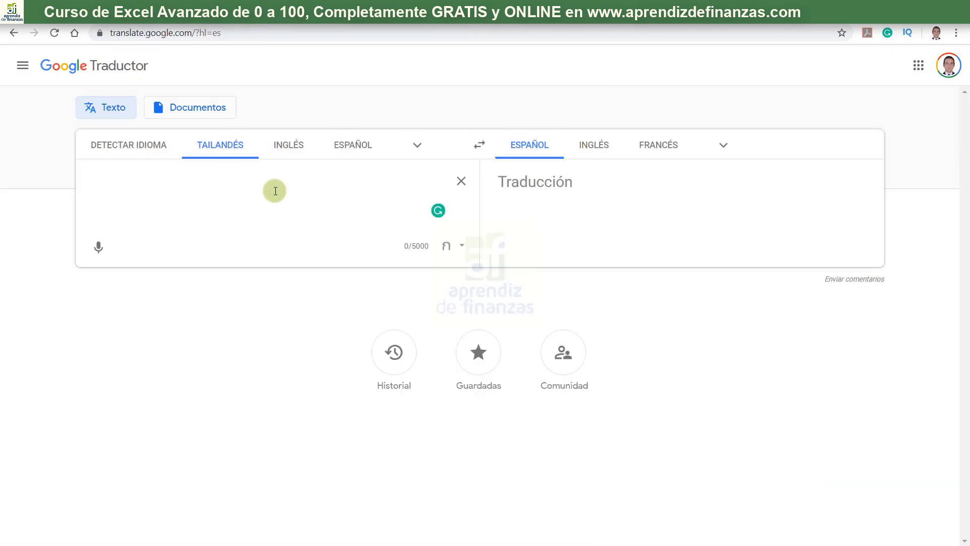
key("ctrl+v")
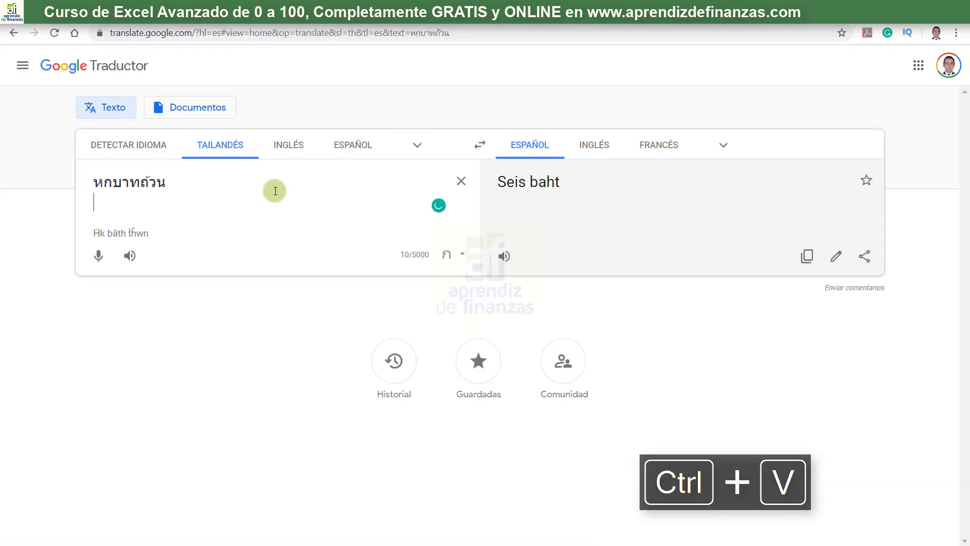
triple_click(507, 182)
- Copy the baht text in G13 from Excel, translate it below the first phrase in Google Translate, and return to the workbook
key("alt+Tab")
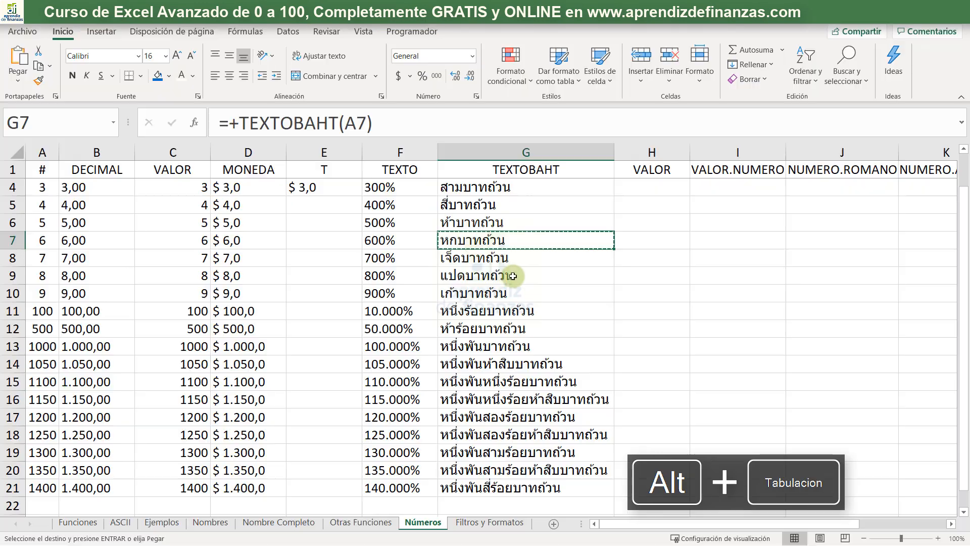
left_click(497, 350)
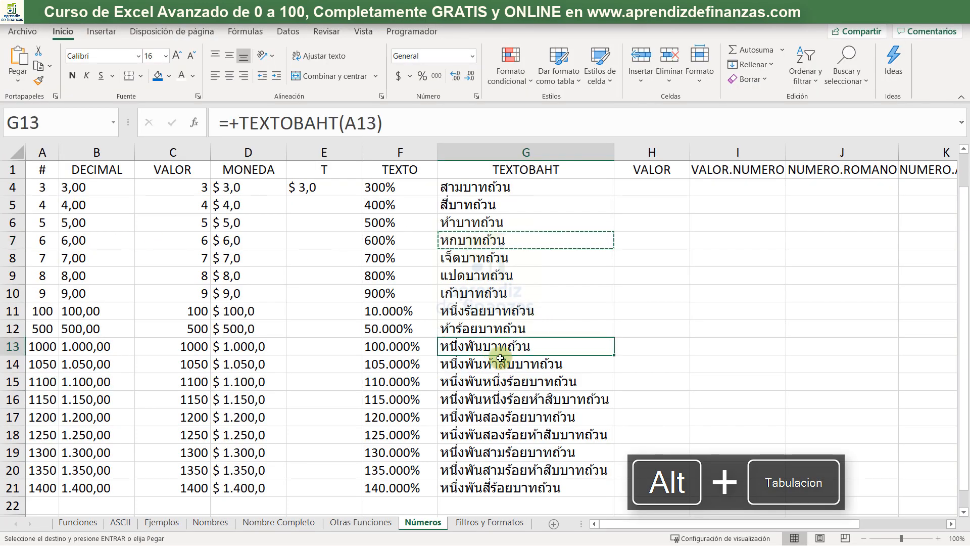
key("alt+Tab")
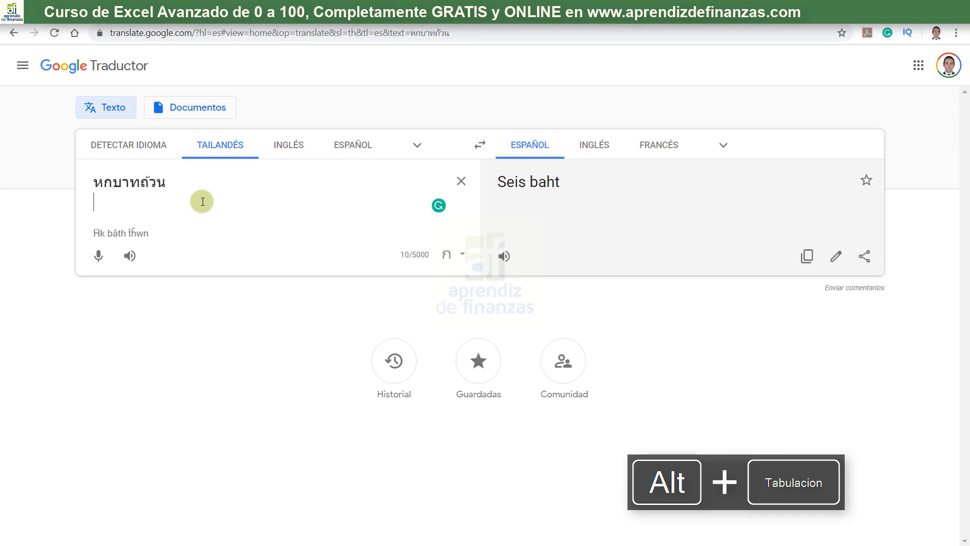
key("ctrl+v")
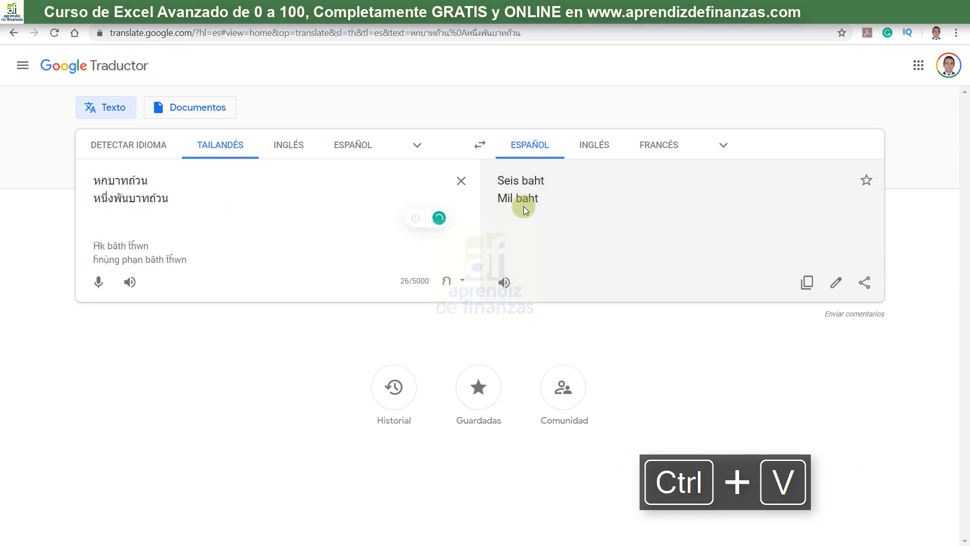
key("alt+Tab")
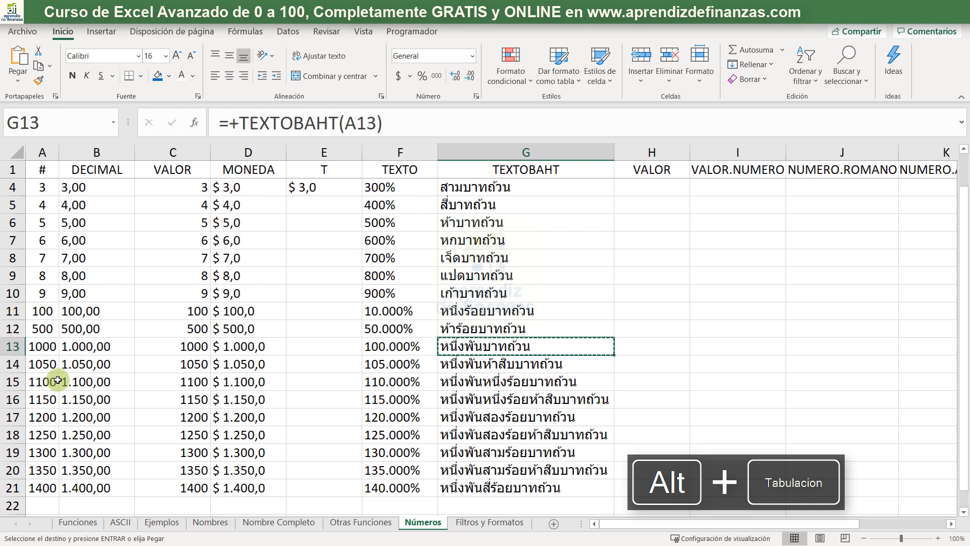
key("Escape")
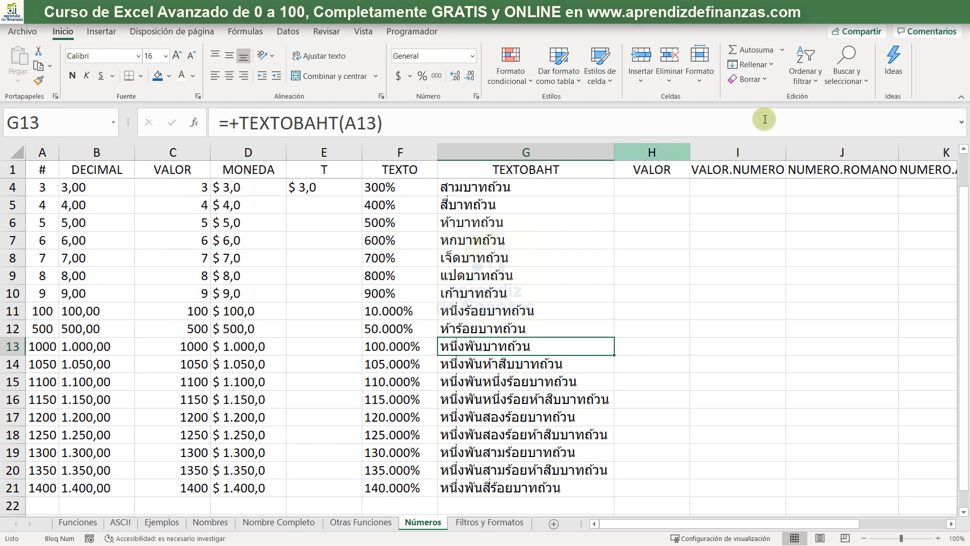
left_click(652, 189)
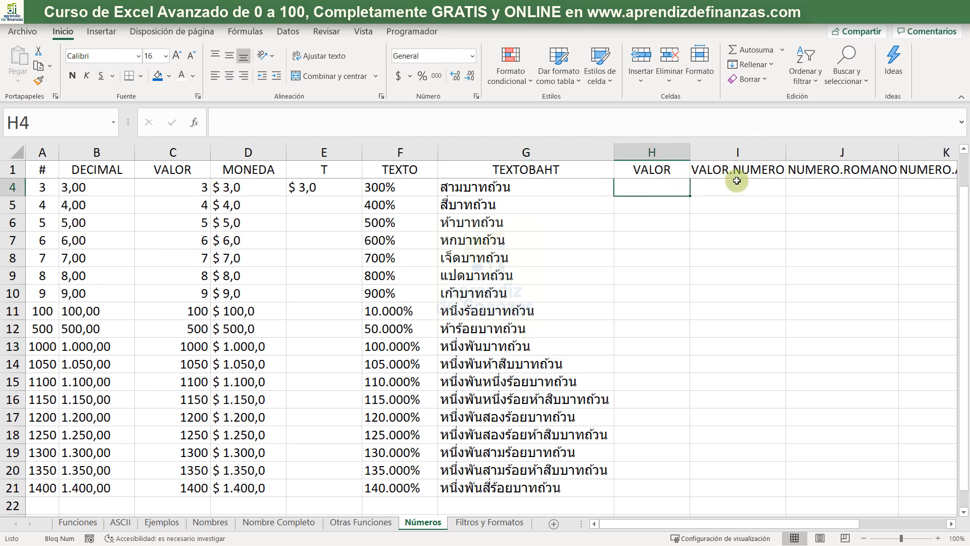
type("=")
key("Escape")
- Check the existing VALOR formula in C4 and delete the duplicate, empty VALOR column H
key("Left")
key("Left")
key("Left")
key("Left")
key("Left")
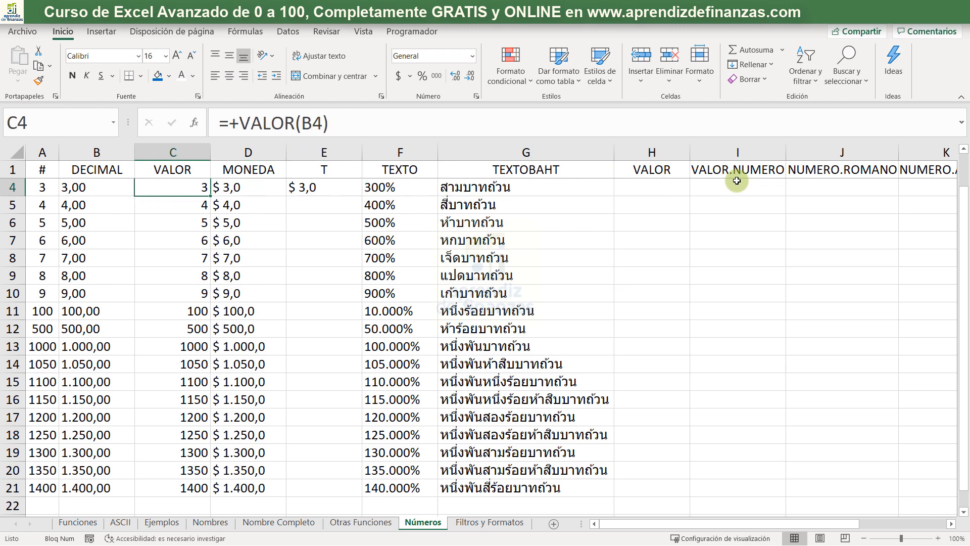
left_click(657, 150)
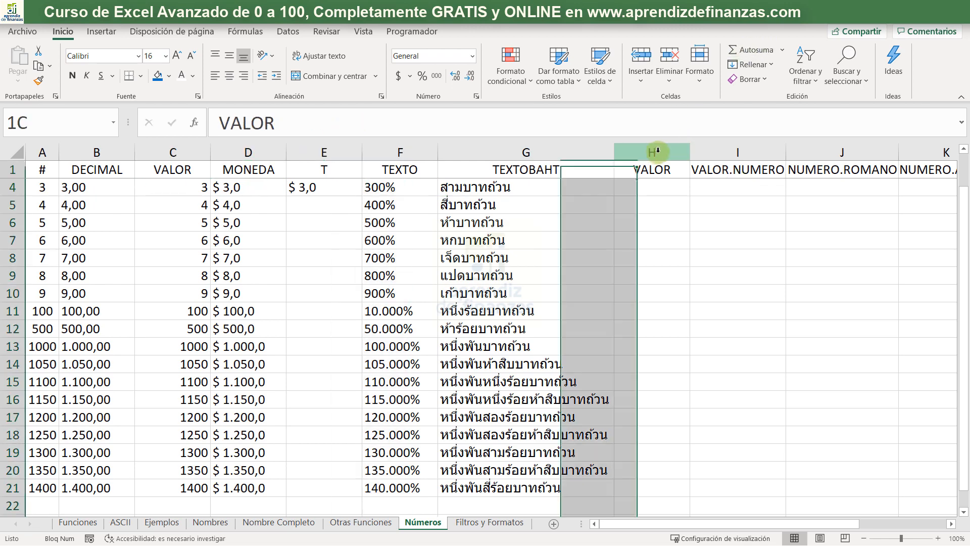
key("ctrl+minus")
- Enter a VALOR.NUMERO formula in H4 that converts B4 with "," as decimal separator plus a group separator, and fill it down to H21
left_click(655, 190)
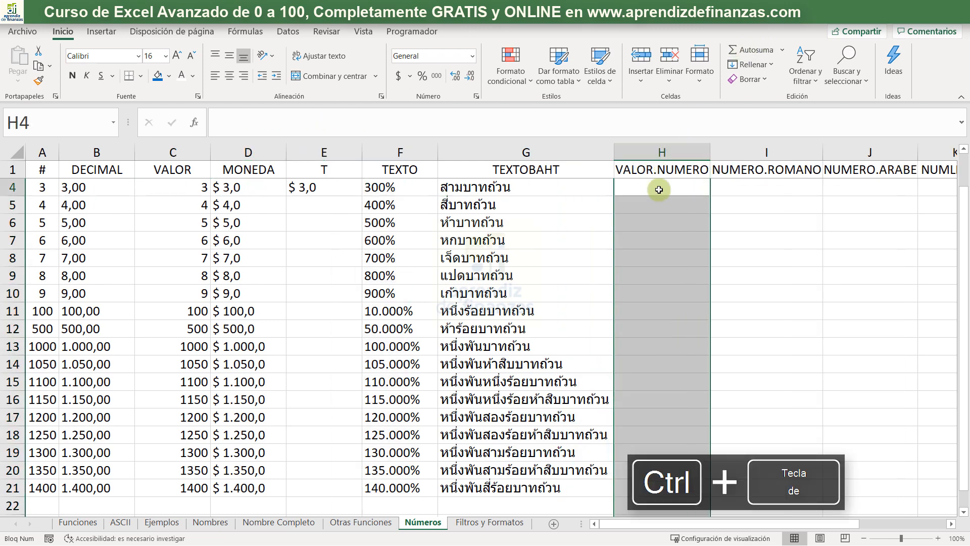
type("+val")
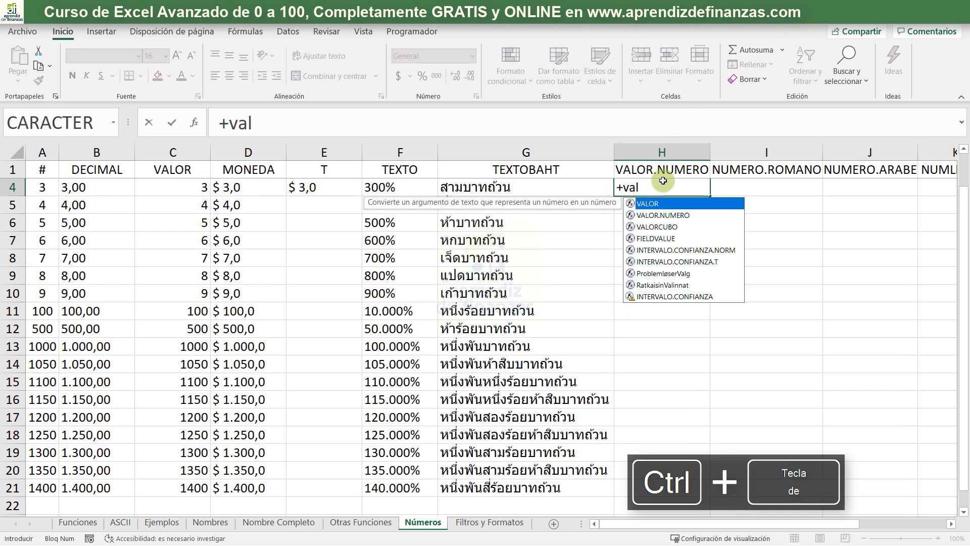
key("Down")
key("Tab")
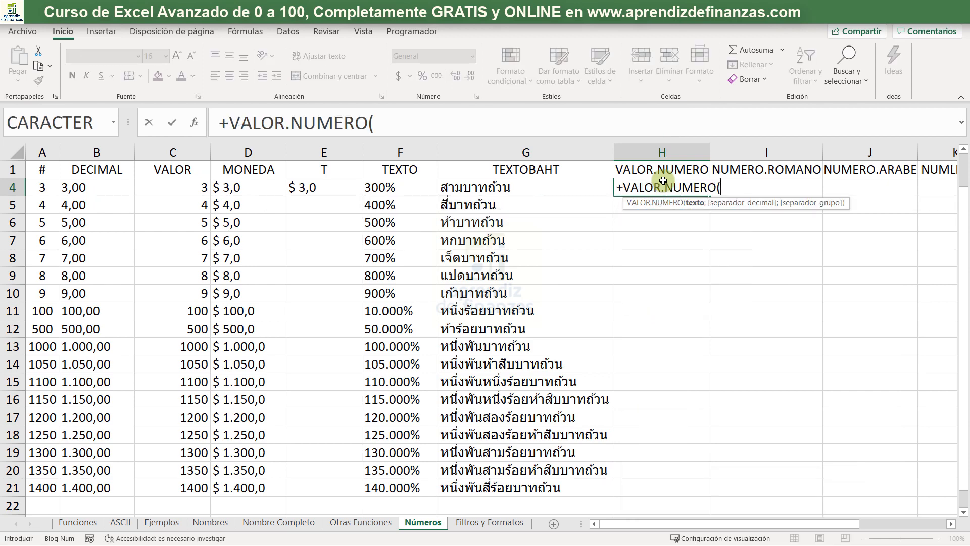
key("Left")
key("Left")
key("Left")
key("Left")
key("Left")
key("Left")
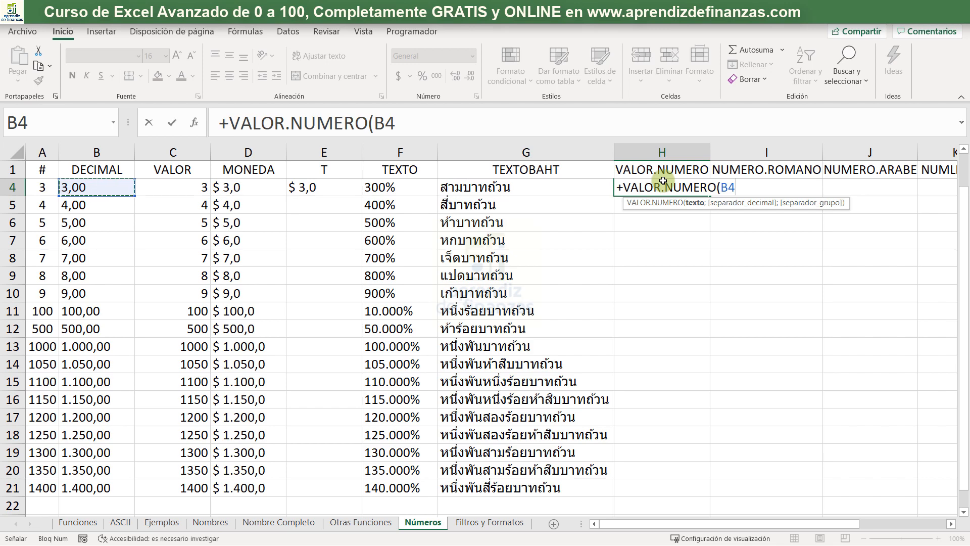
type(";")
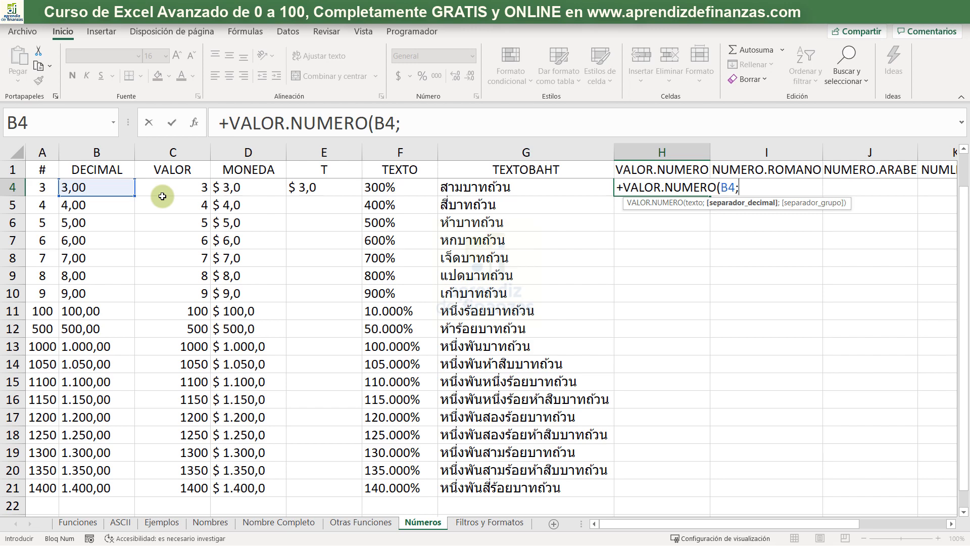
type("\",\";\".")
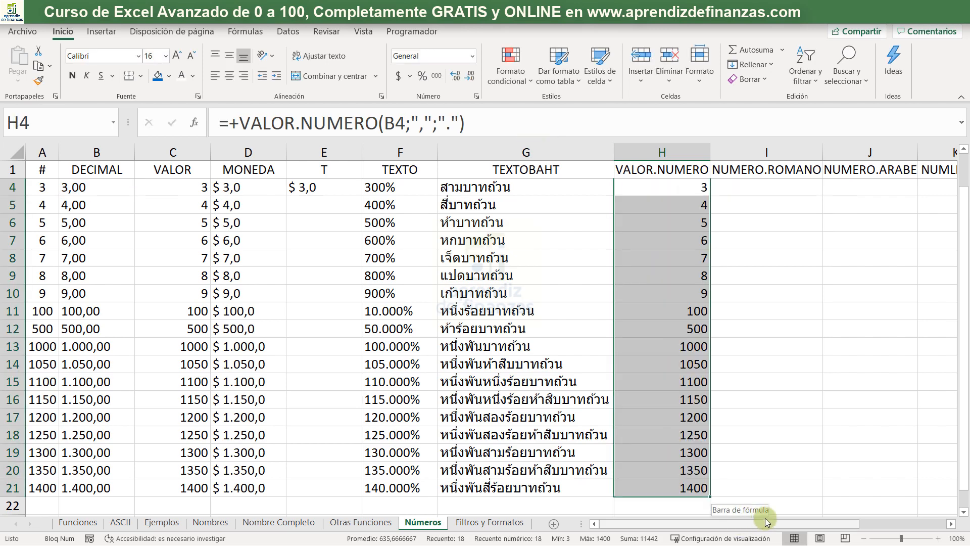
mouse_move(766, 521)
left_mouse_down()
mouse_move(812, 519)
mouse_move(764, 524)
left_mouse_up()
- Hide columns C through G, from VALOR to TEXTOBAHT
left_click_drag(520, 151, 42, 152)
left_click_drag(23, 223, 196, 183)
right_click(196, 182)
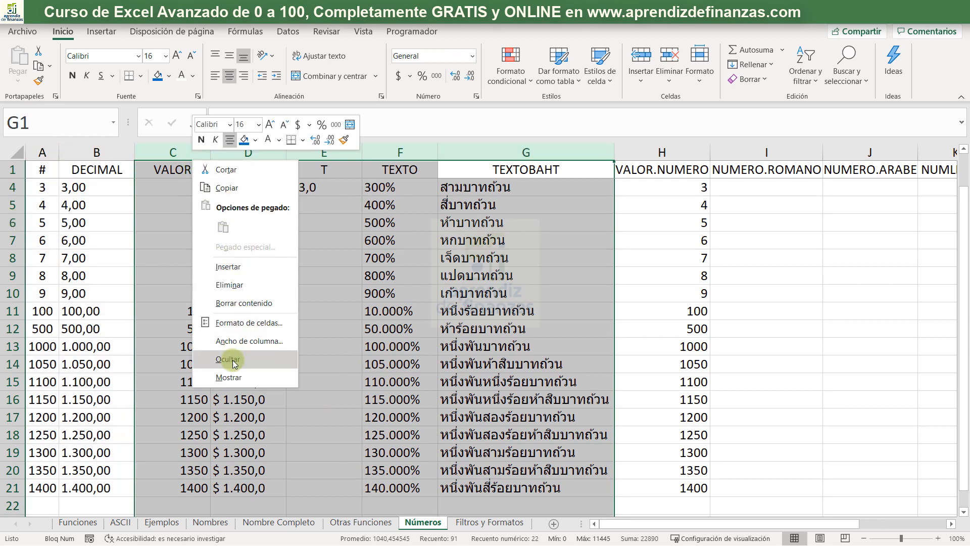
left_click(230, 359)
left_click(300, 240)
left_click(318, 186)
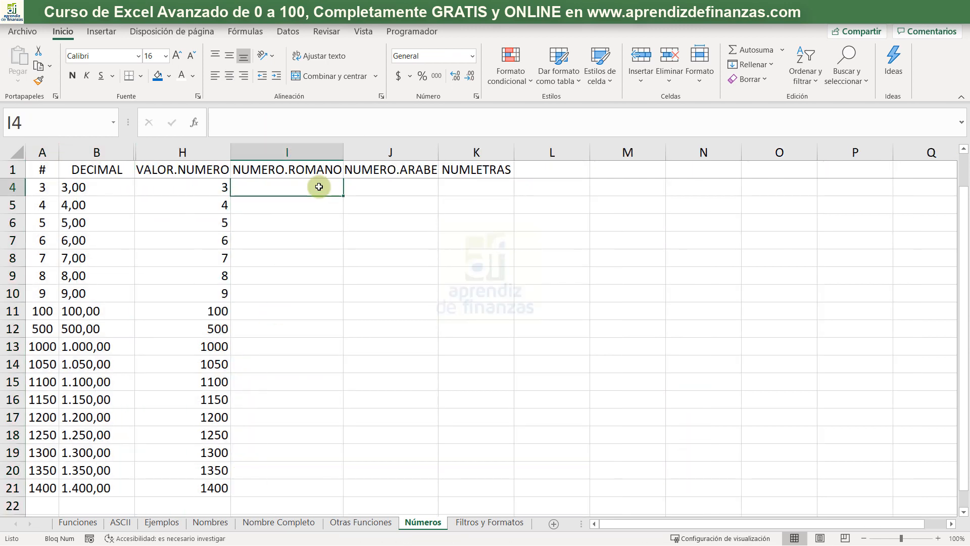
type("+")
key("Escape")
key("Up")
key("Up")
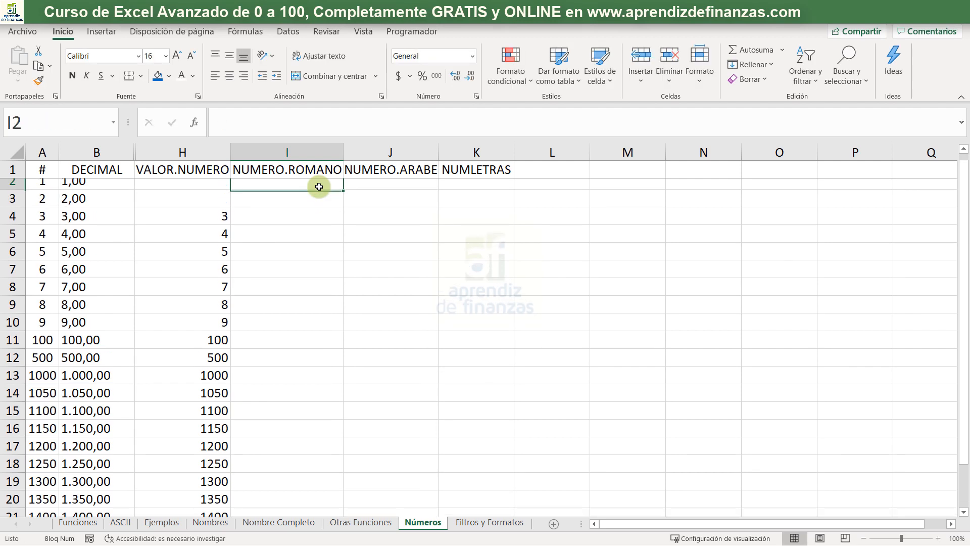
key("Down")
key("Left")
key("Down")
key("Down")
key("Up")
key("Right")
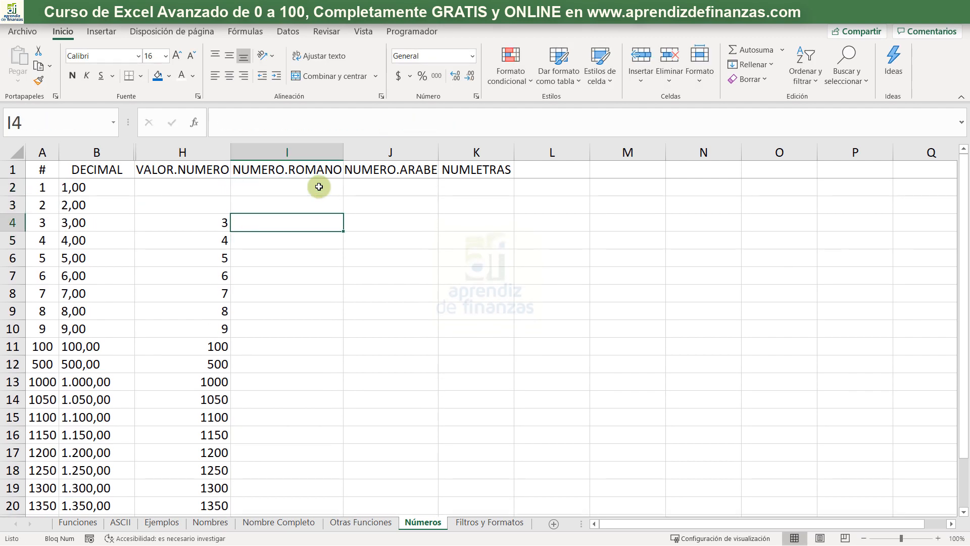
- Enter +NUMERO.ROMANO(A2) in I2 to convert the number into Roman numerals and fill the formula down the list
key("Up")
key("Up")
type("+")
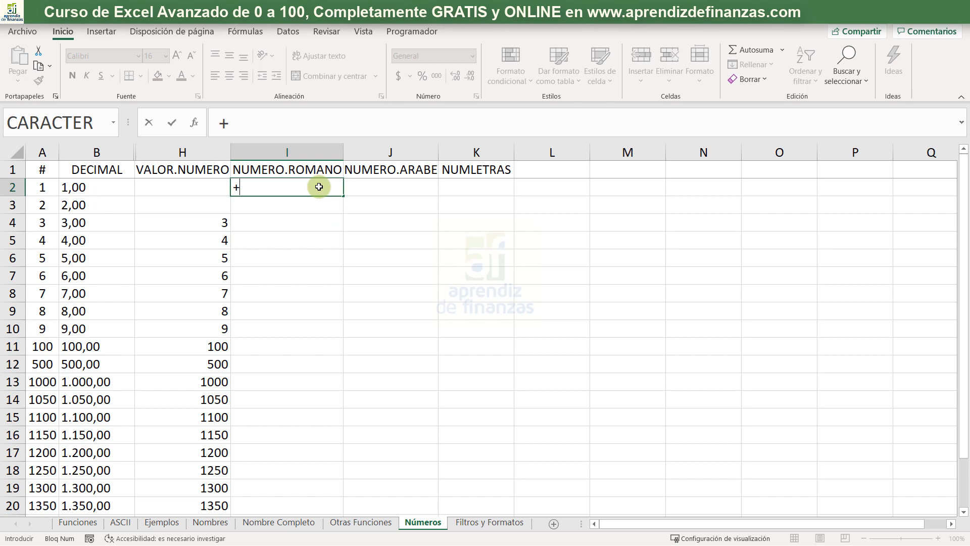
type("numer")
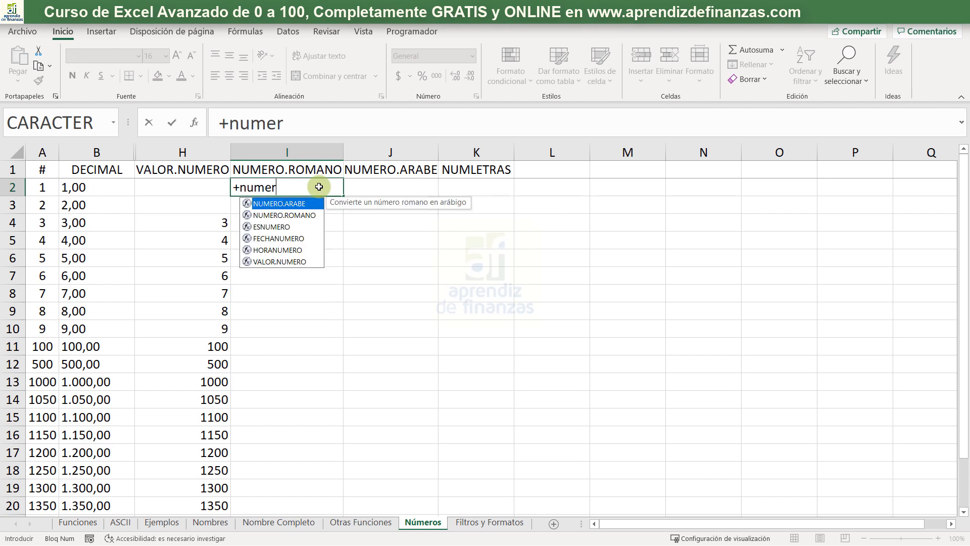
key("Down")
key("Tab")
key("Left")
key("Left")
key("Left")
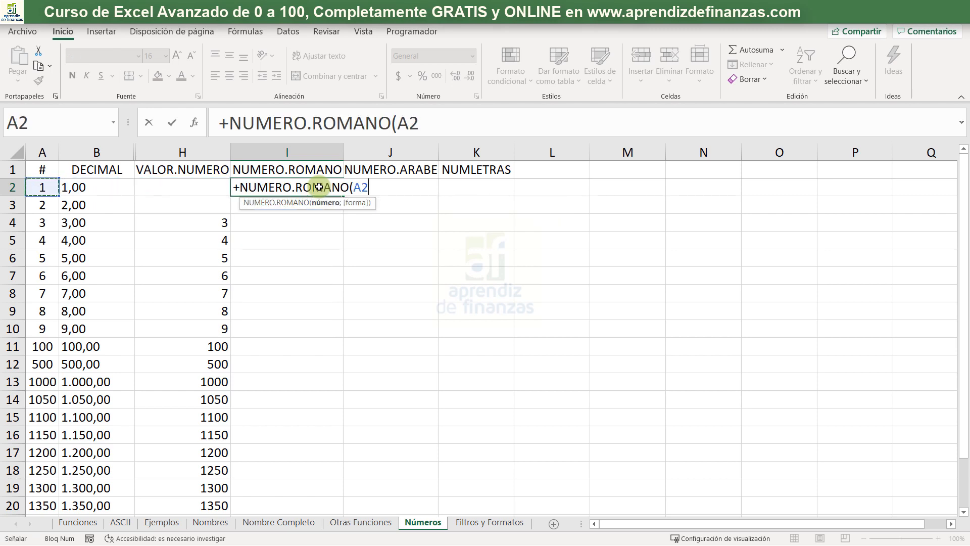
type(")")
key("Return")
left_click(319, 187)
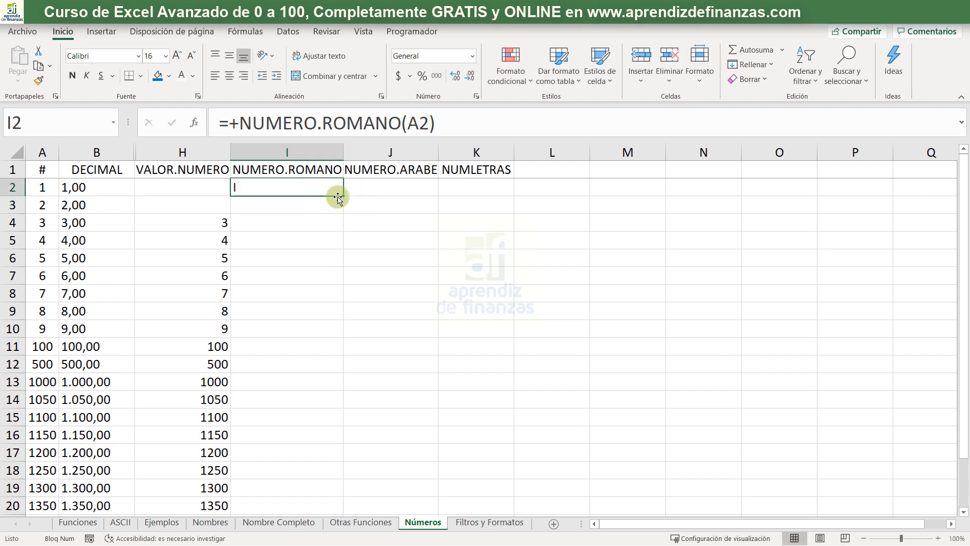
double_click(336, 195)
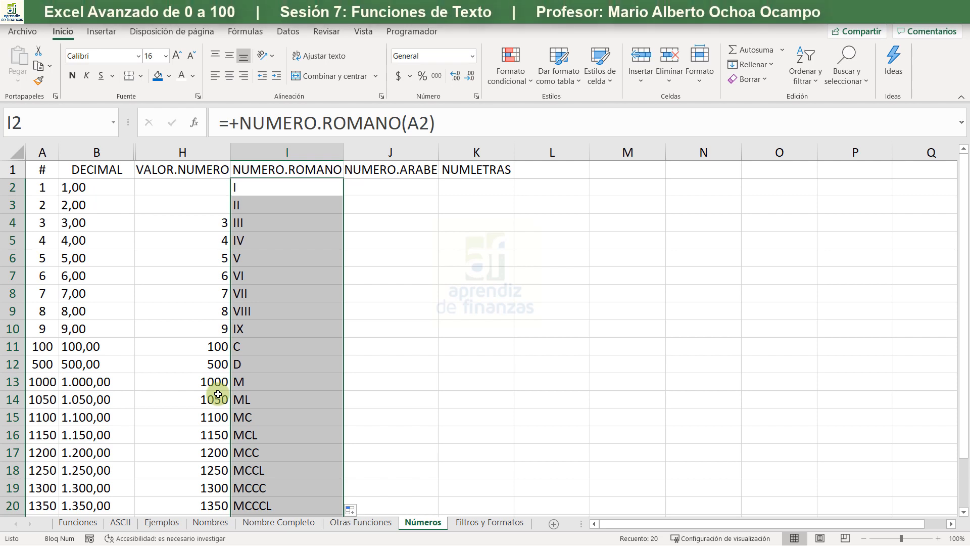
- Enter +NUMERO.ARABE(I2) in J2 to convert the Roman numeral in I2 back into an Arabic number
key("Right")
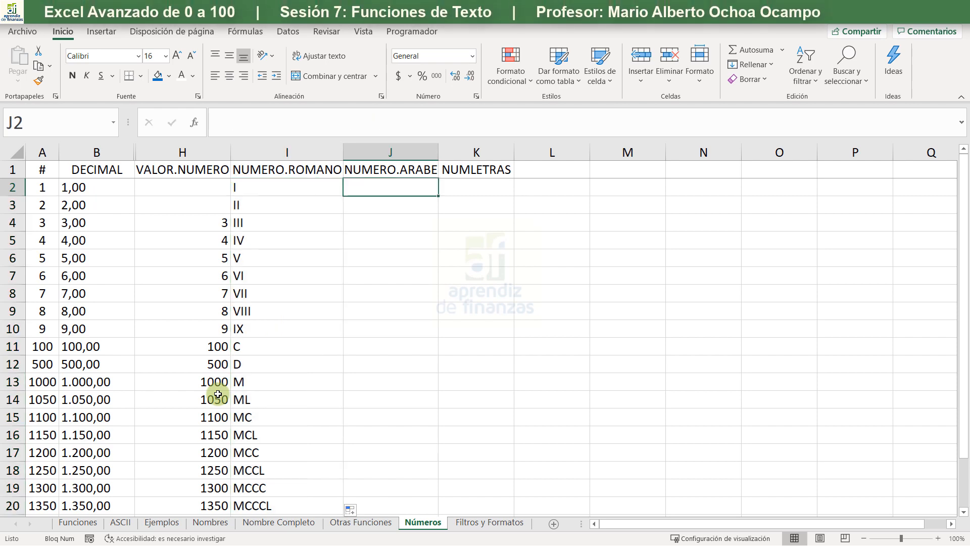
type("+")
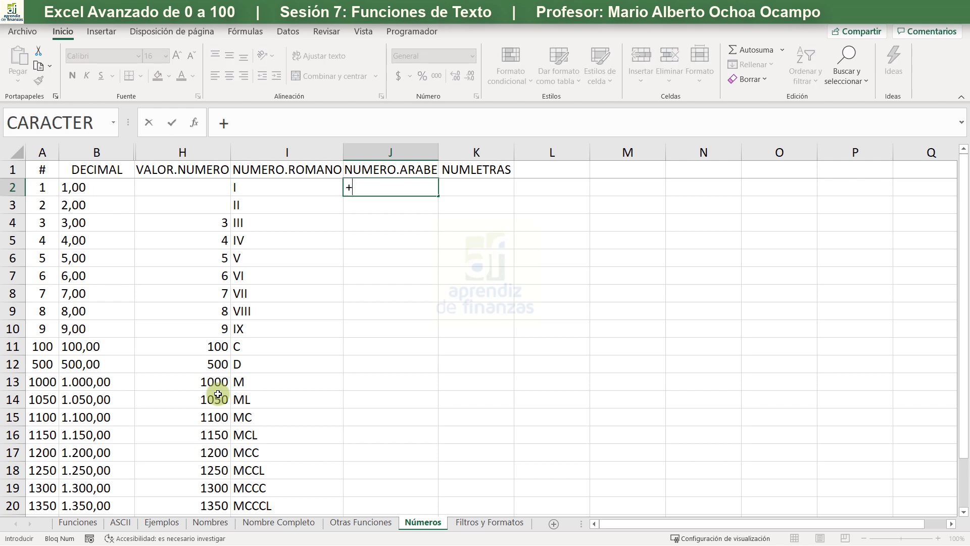
type("num")
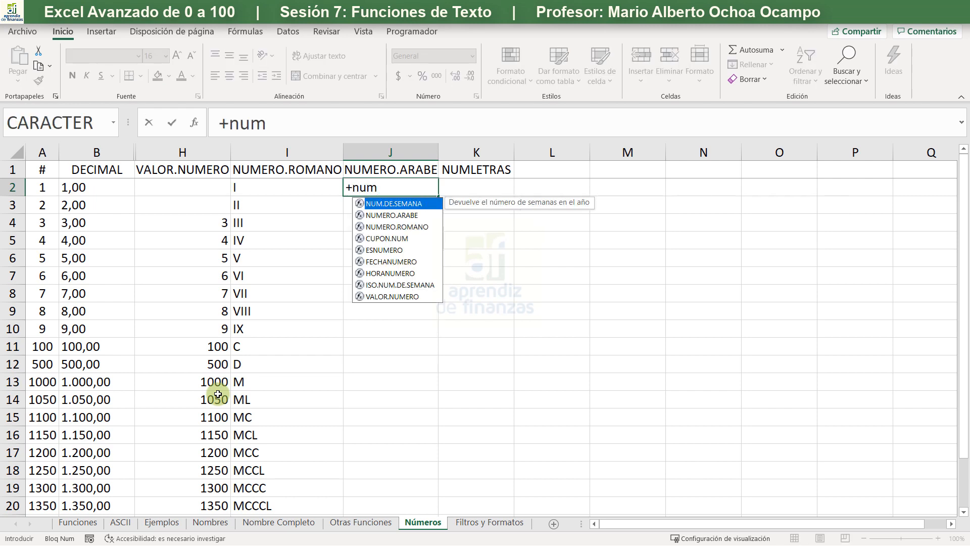
key("Down")
key("Tab")
key("Left")
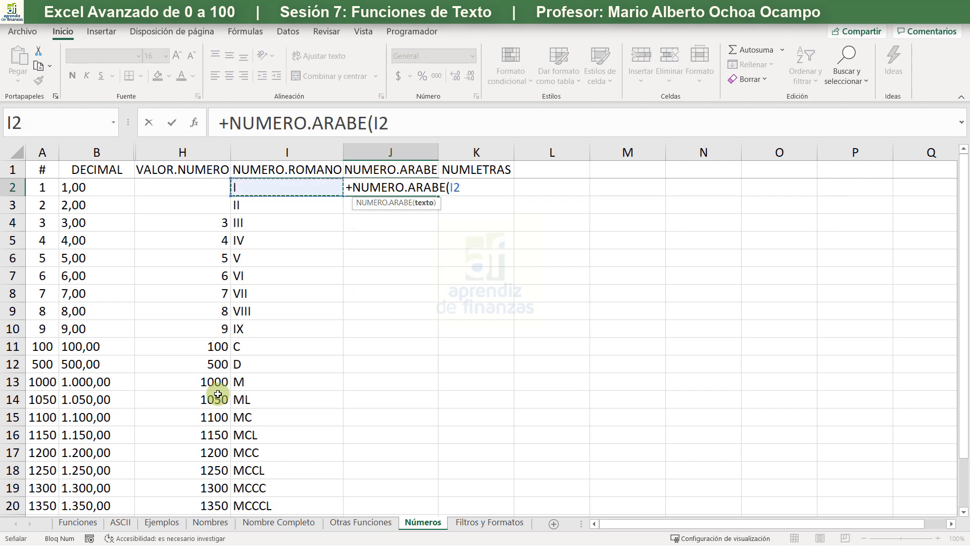
type(")")
key("Return")
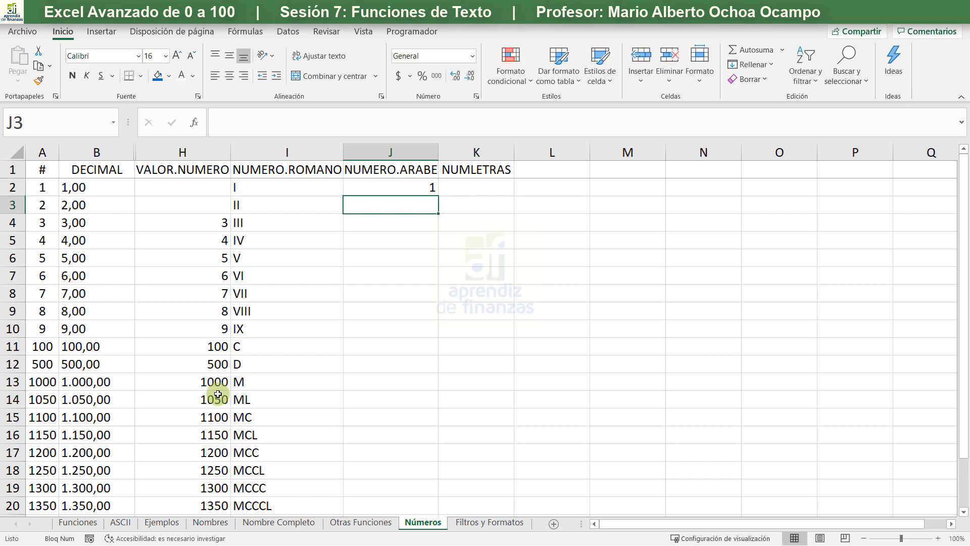
- Fill the NUMERO.ARABE formula in J2 down the rest of the number list
left_click(434, 189)
double_click(439, 194)
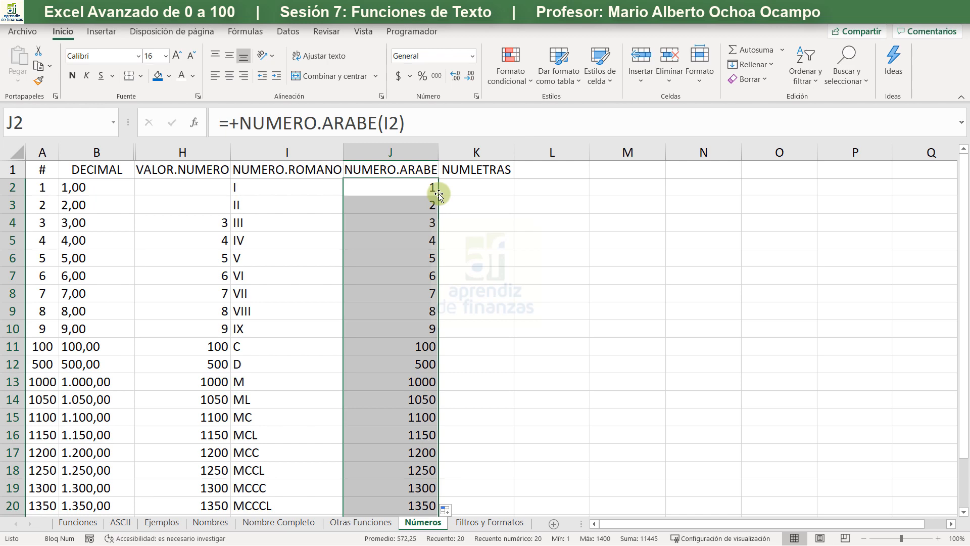
left_click(475, 171)
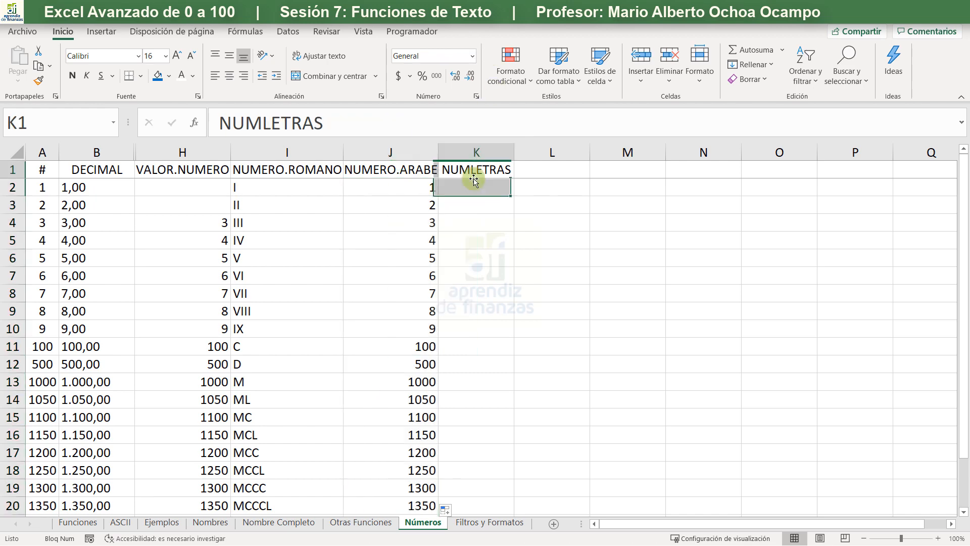
left_click(475, 205)
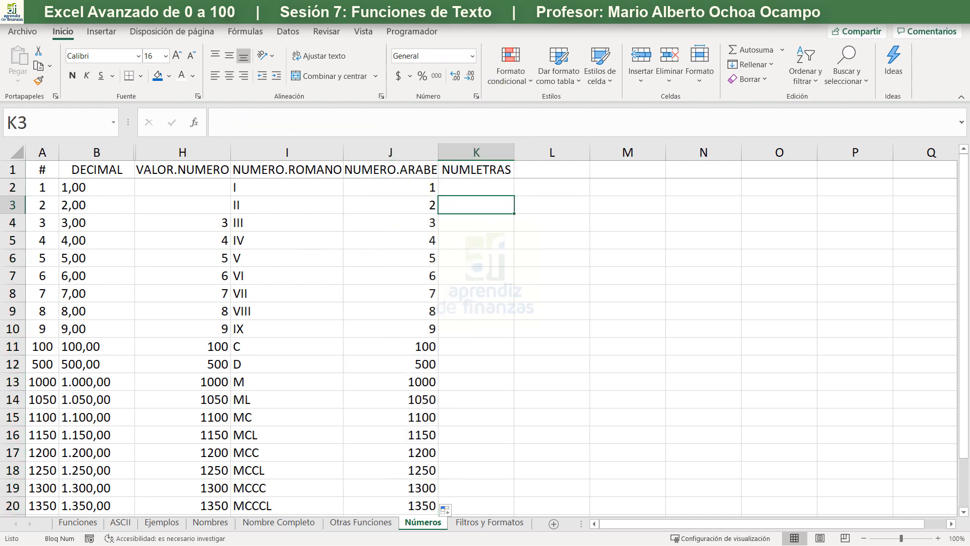
- Switch to the browser, search Google for numletras in a new tab and open the June 2012 article on the NumLetras function
key("alt+Tab")
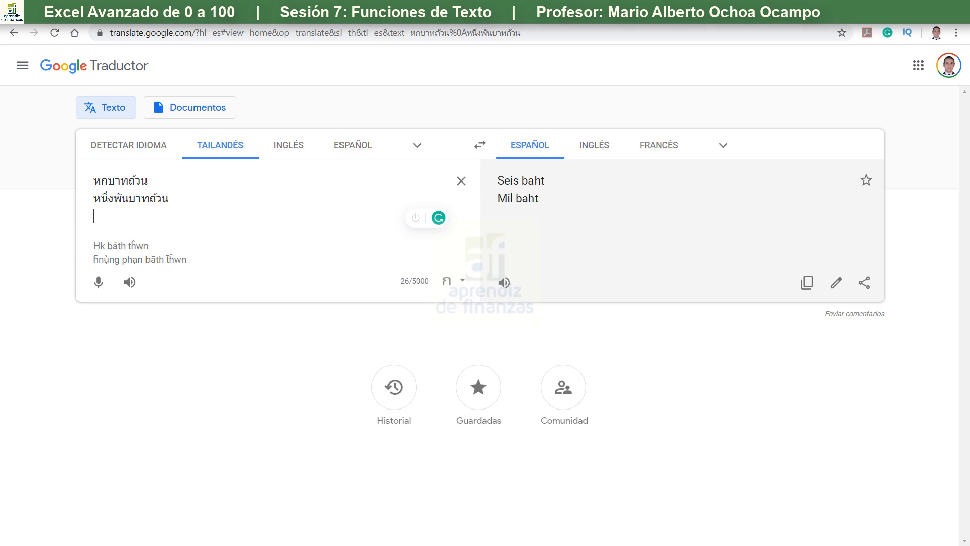
key("ctrl+t")
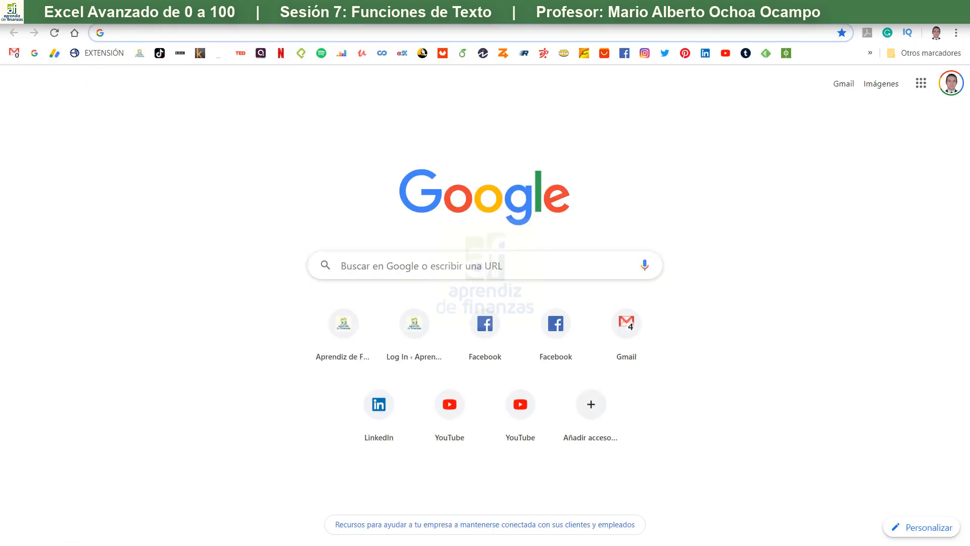
type("numletras")
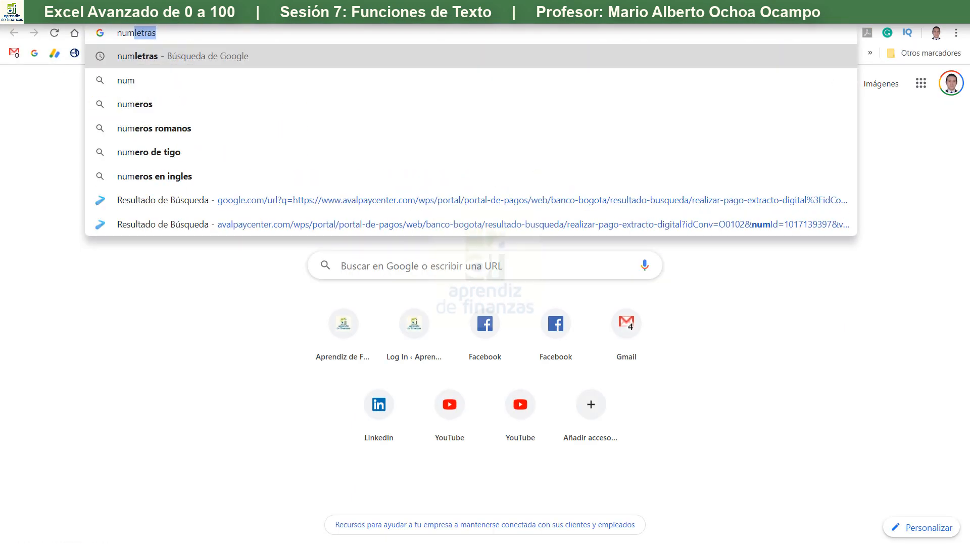
key("Return")
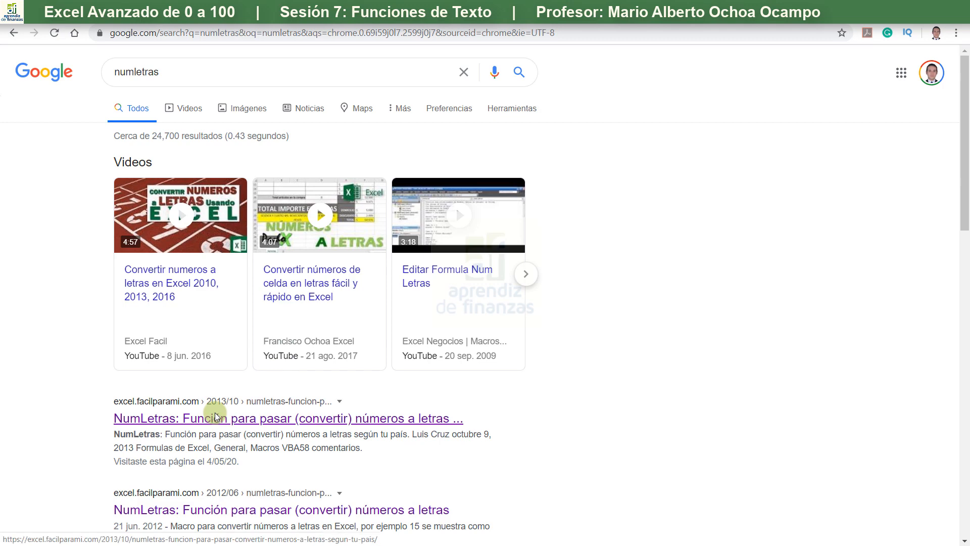
scroll(216, 417, "down", 5)
left_click(237, 258)
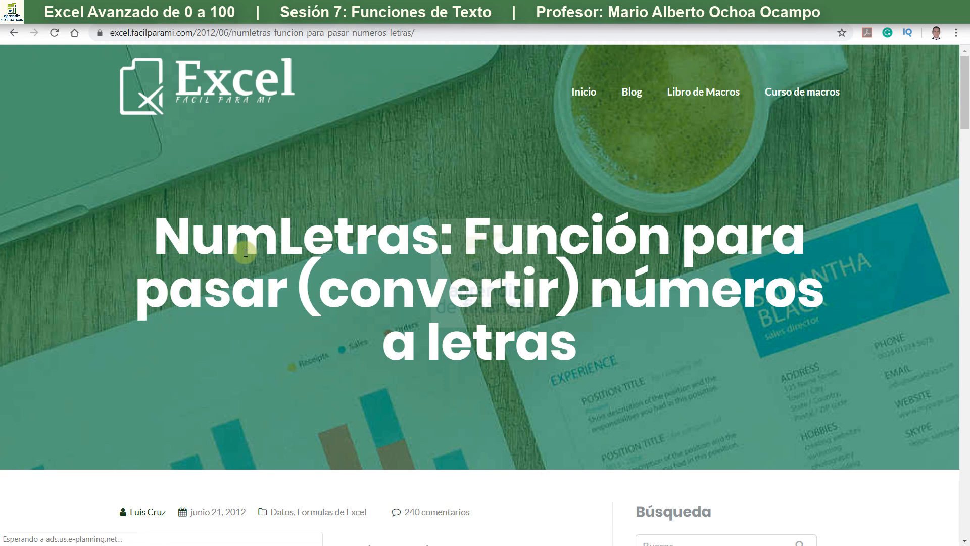
- Examine the article's example of numbers converted to words, the macro instructions and the full NumLetras VBA code
scroll(243, 250, "down", 8)
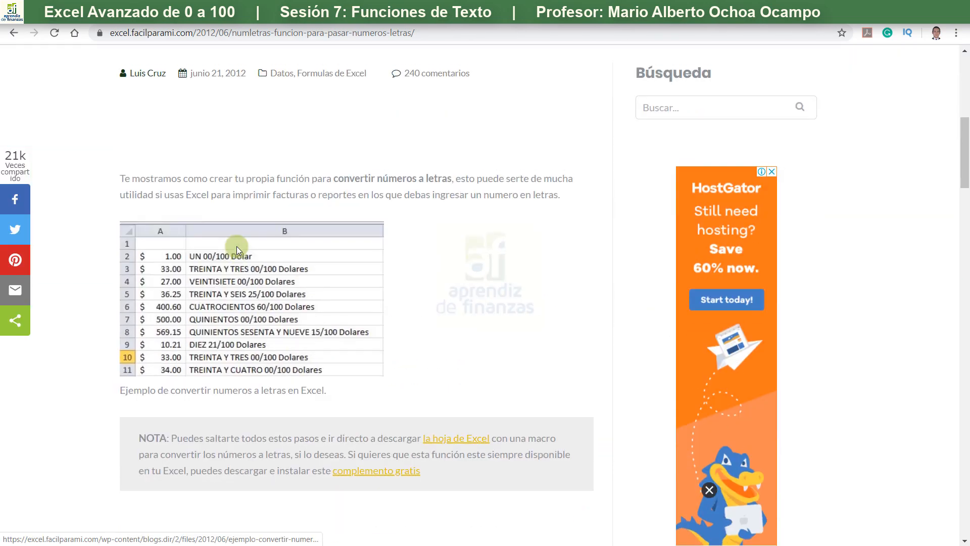
scroll(237, 247, "down", 6)
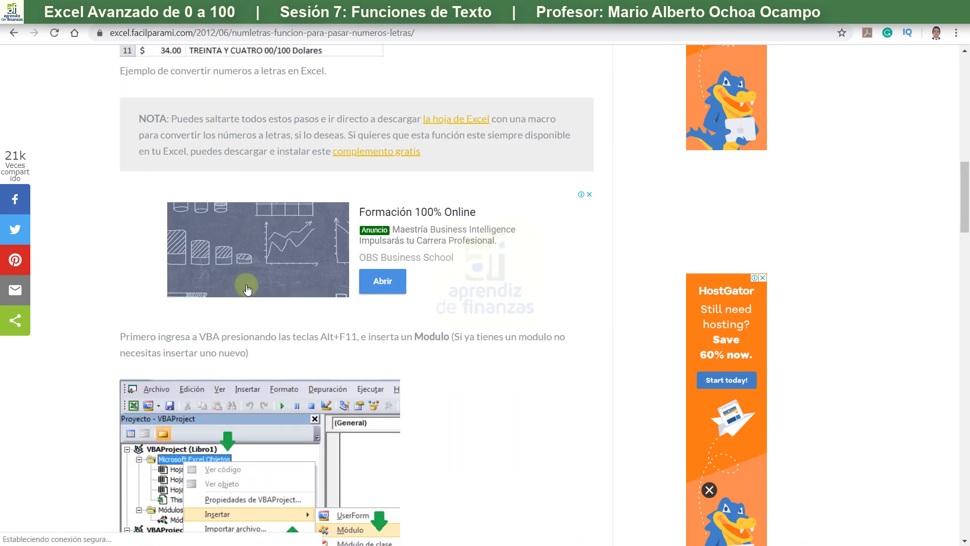
scroll(243, 314, "down", 12)
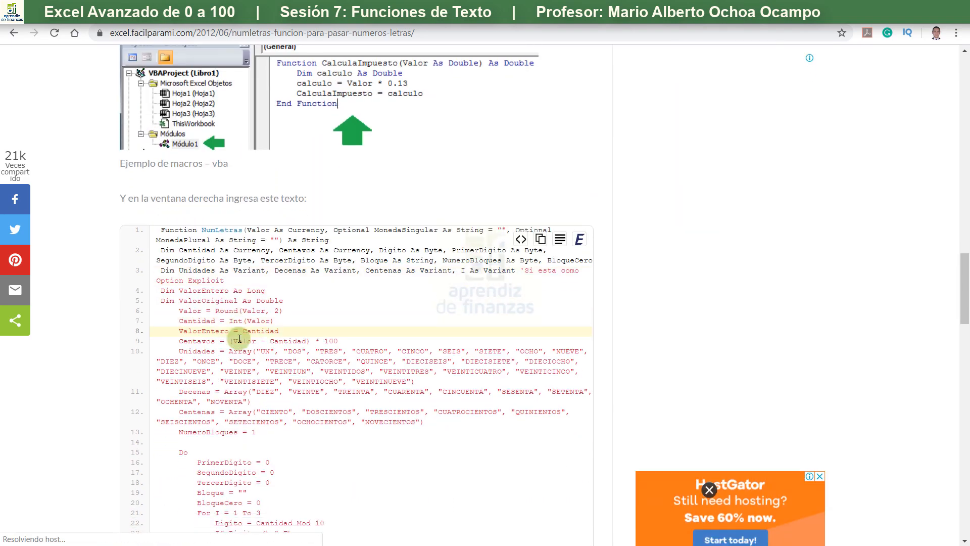
scroll(239, 338, "down", 3)
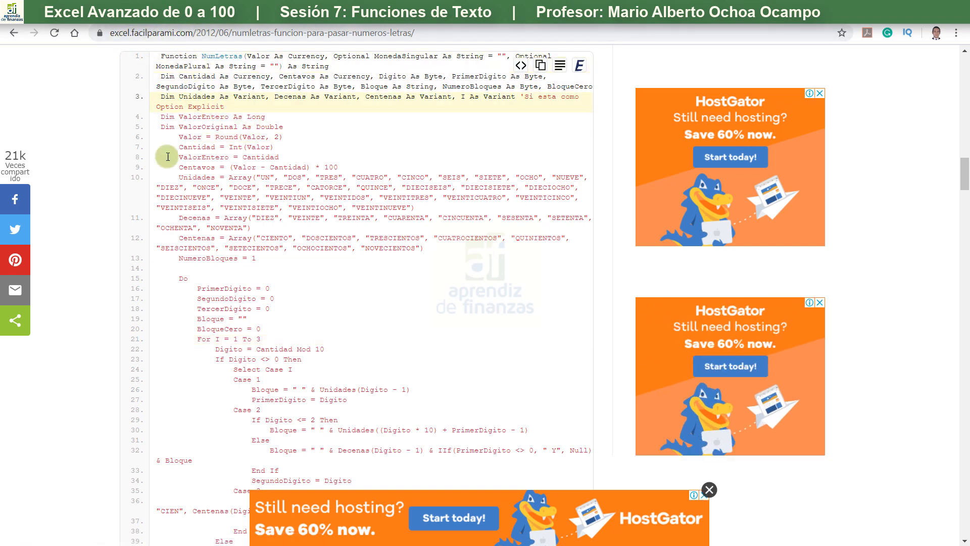
scroll(182, 419, "down", 7)
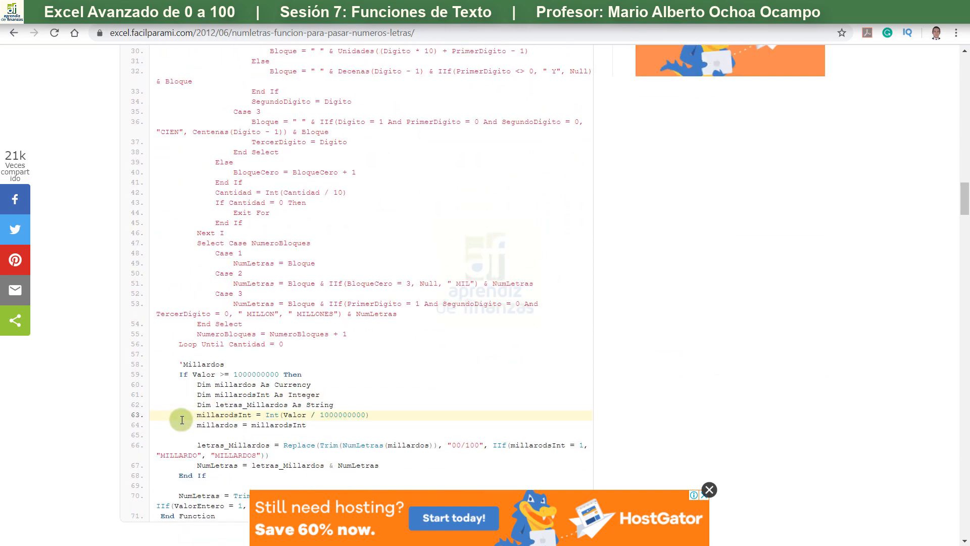
scroll(182, 419, "down", 4)
scroll(182, 420, "up", 8)
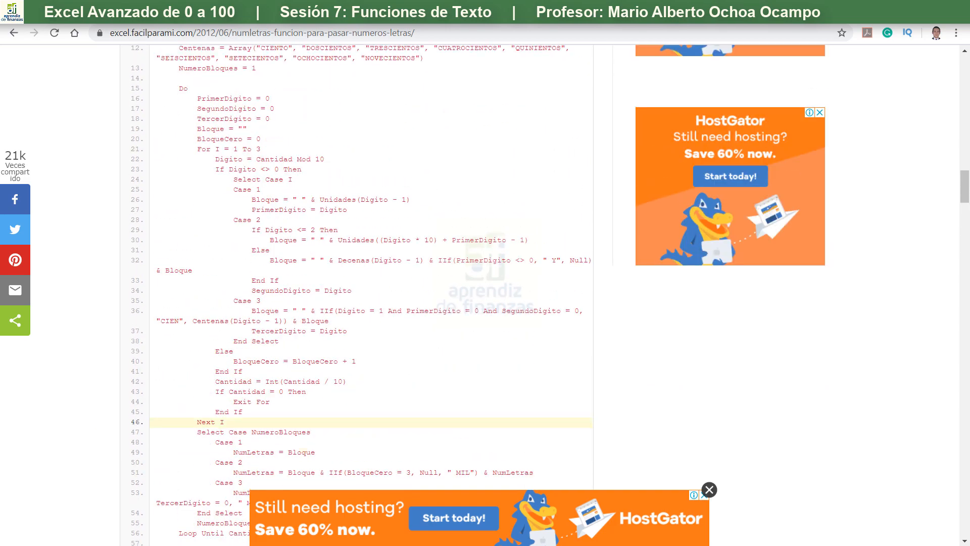
- Switch back to Excel and enter +NumLetras(J2) in K2 to write the number in J2 out in words
key("alt+Tab")
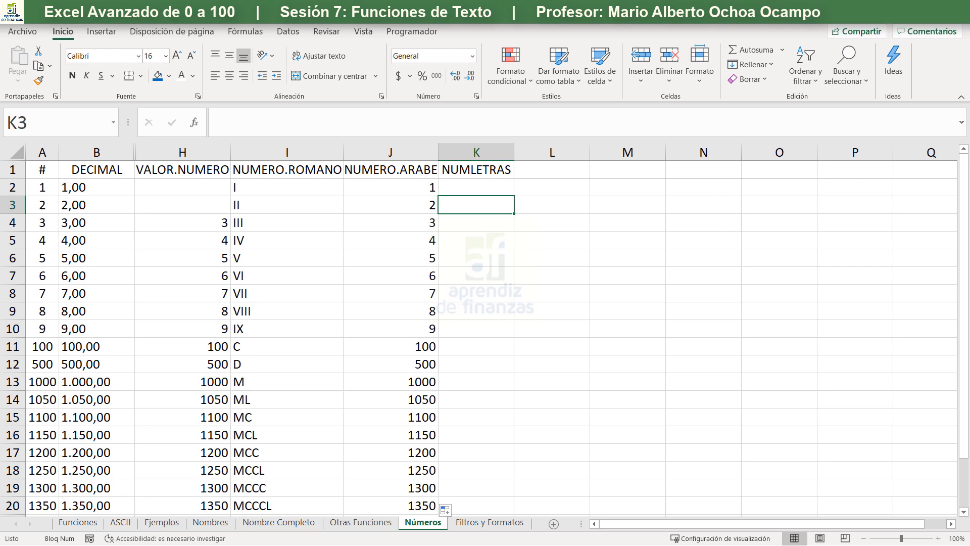
left_click(475, 188)
type("+num")
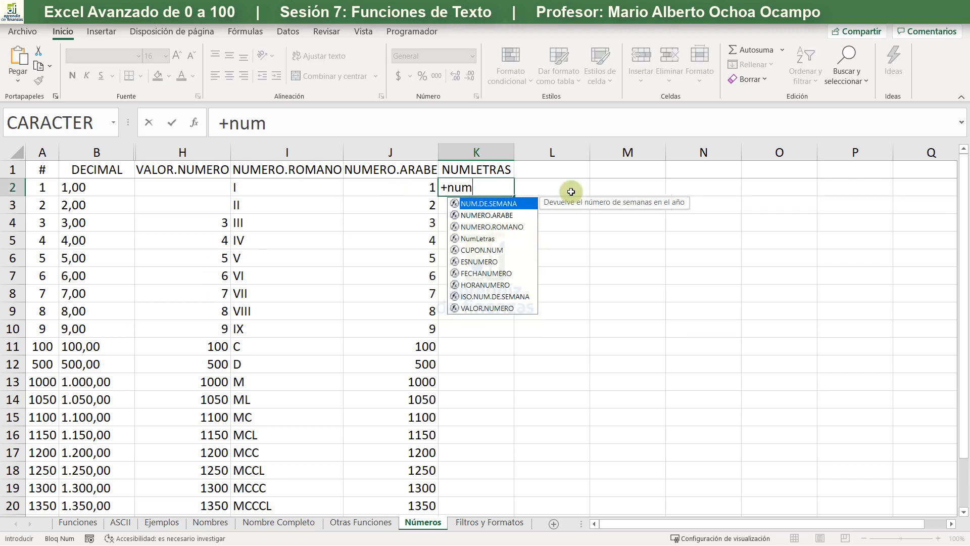
key("Down")
key("Down")
key("Down")
key("Tab")
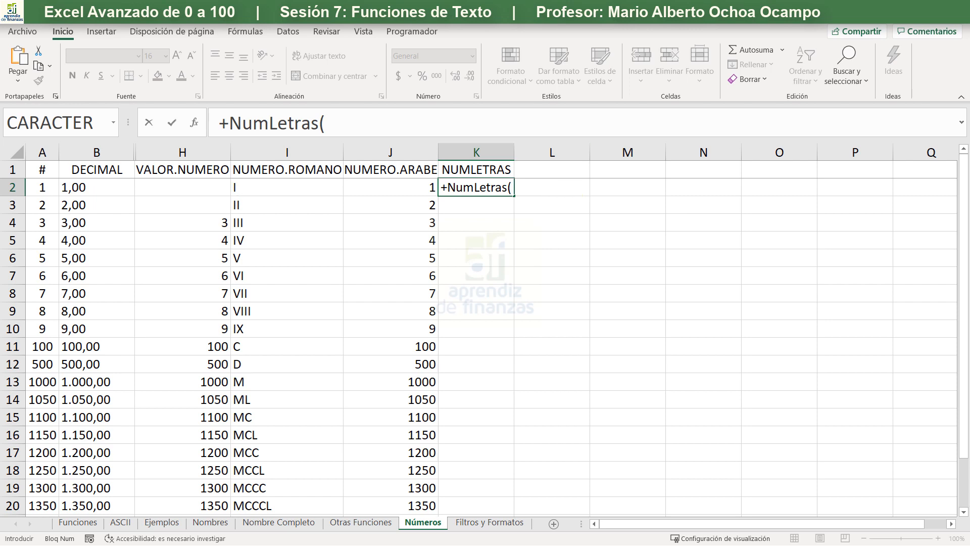
left_click(405, 185)
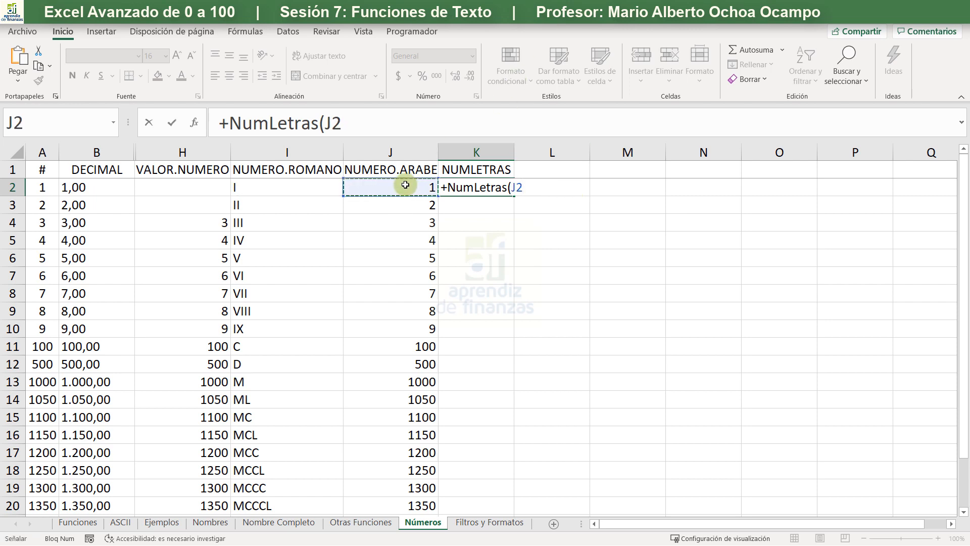
key("Return")
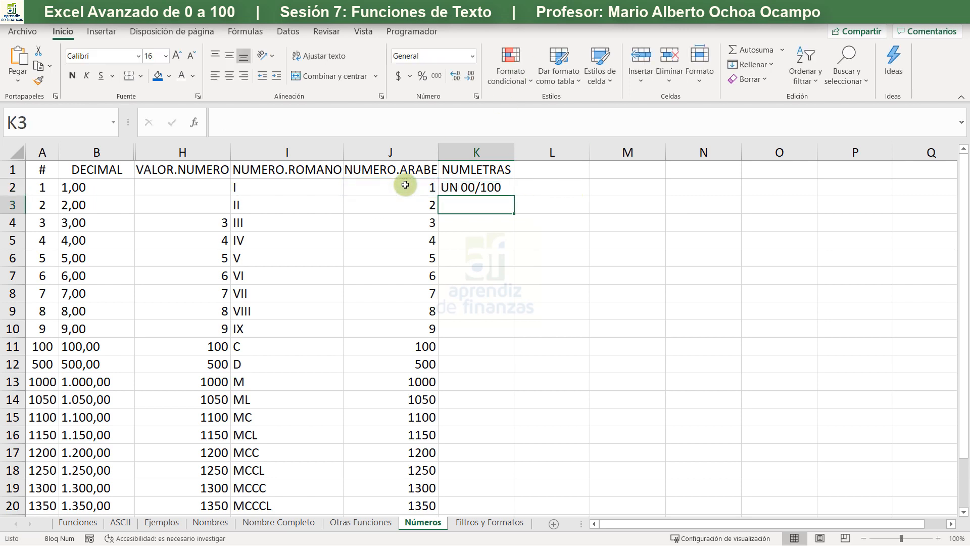
- Fill the NumLetras formula in K2 down the list and fit column K to the width of its text
left_click(486, 189)
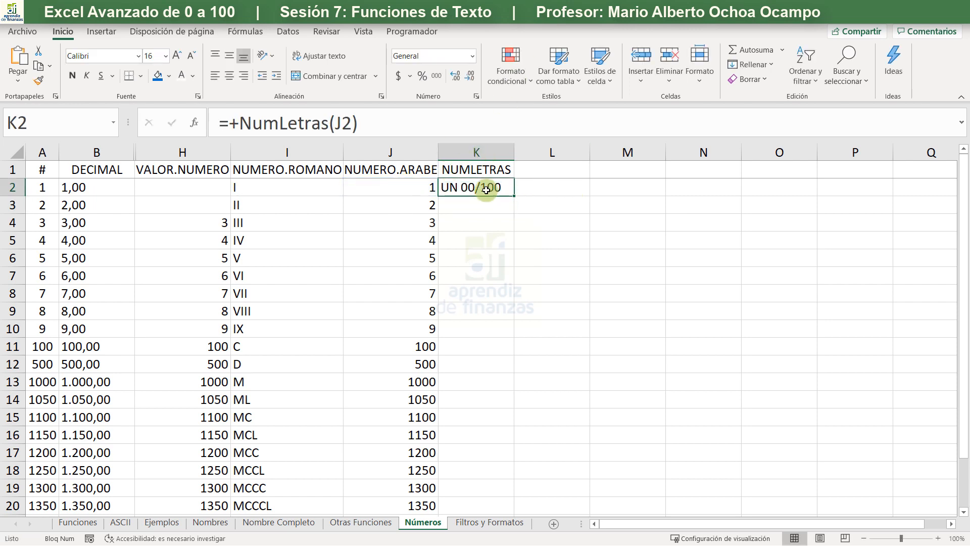
double_click(514, 195)
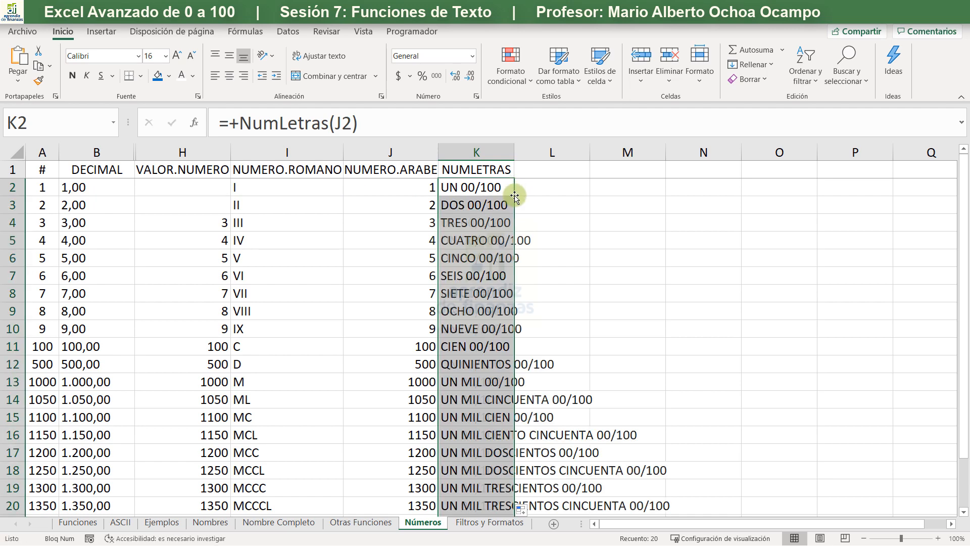
double_click(515, 154)
scroll(501, 189, "down", 4)
scroll(443, 252, "up", 1)
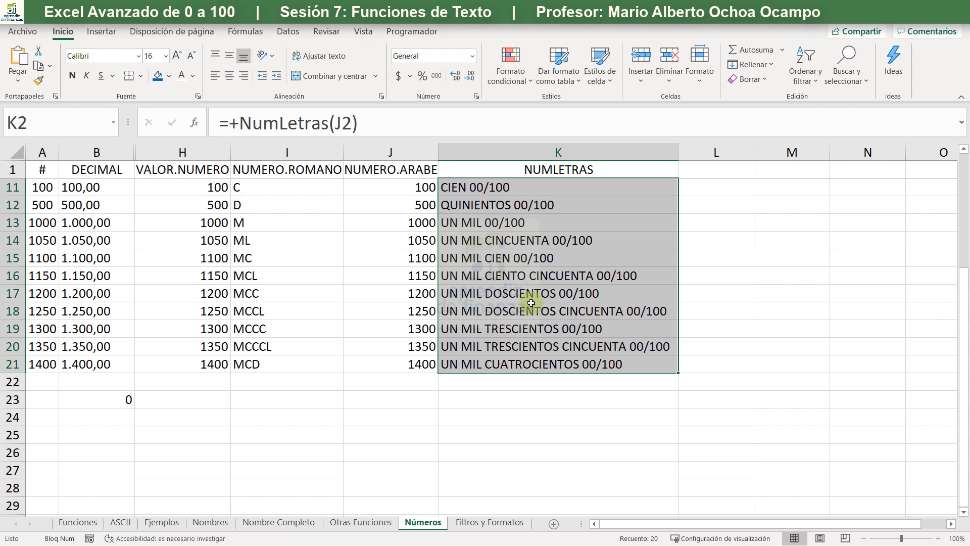
scroll(530, 307, "up", 3)
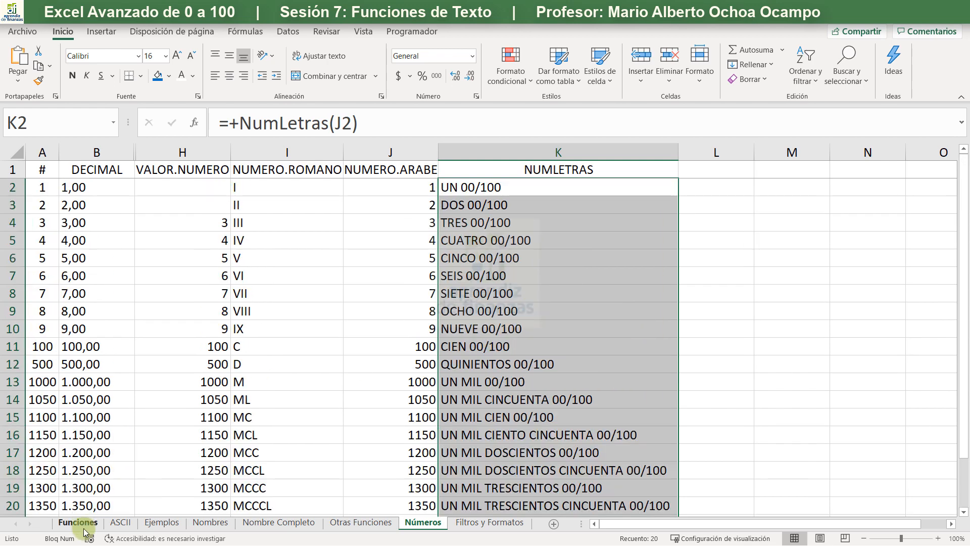
left_click(470, 523)
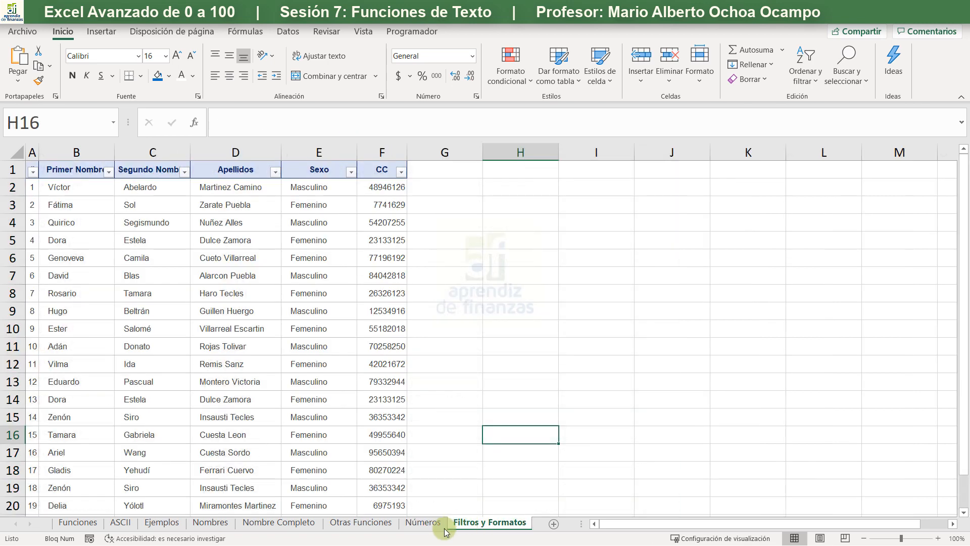
left_click(424, 525)
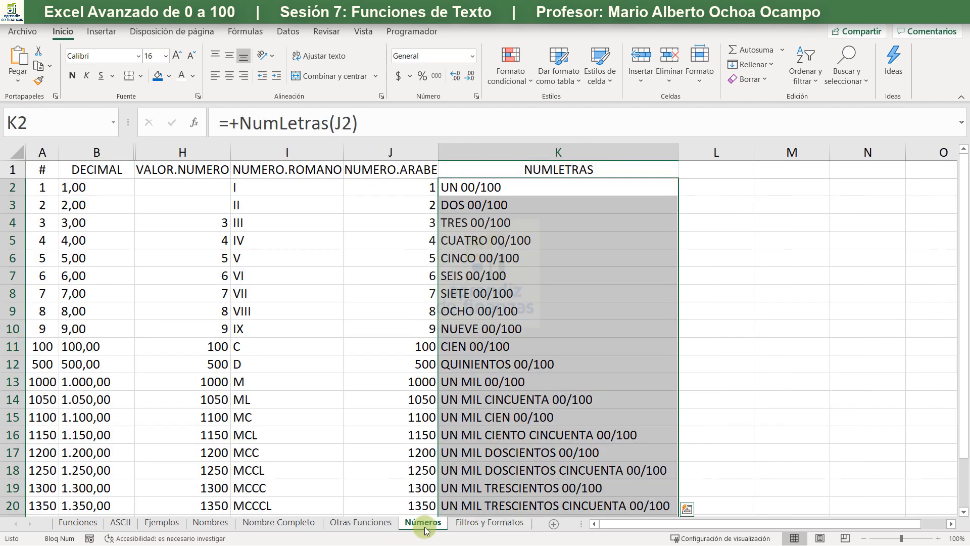
- On the Funciones sheet, copy the check mark beside LARGO and paste it beside DECIMAL in C6
left_click(71, 522)
left_click(351, 295)
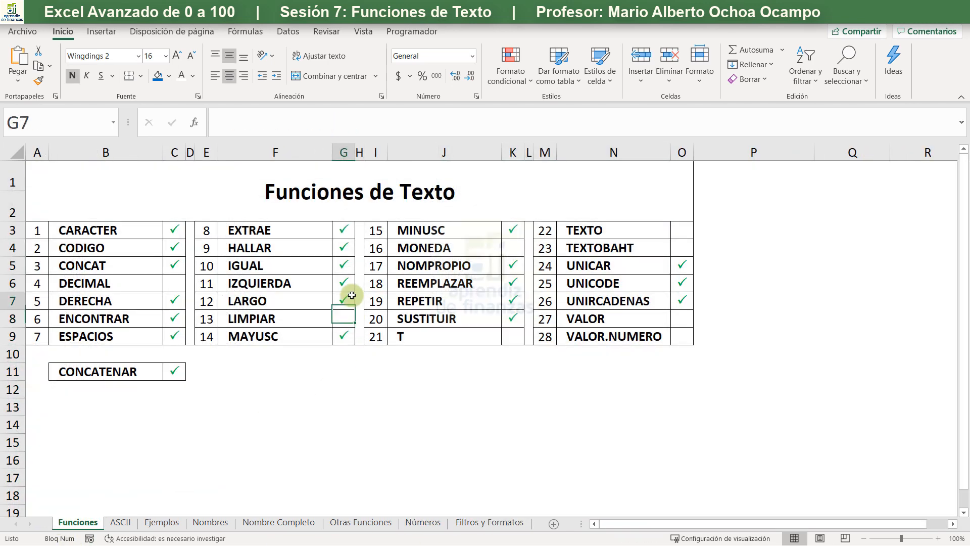
key("ctrl+c")
key("Down")
key("Right")
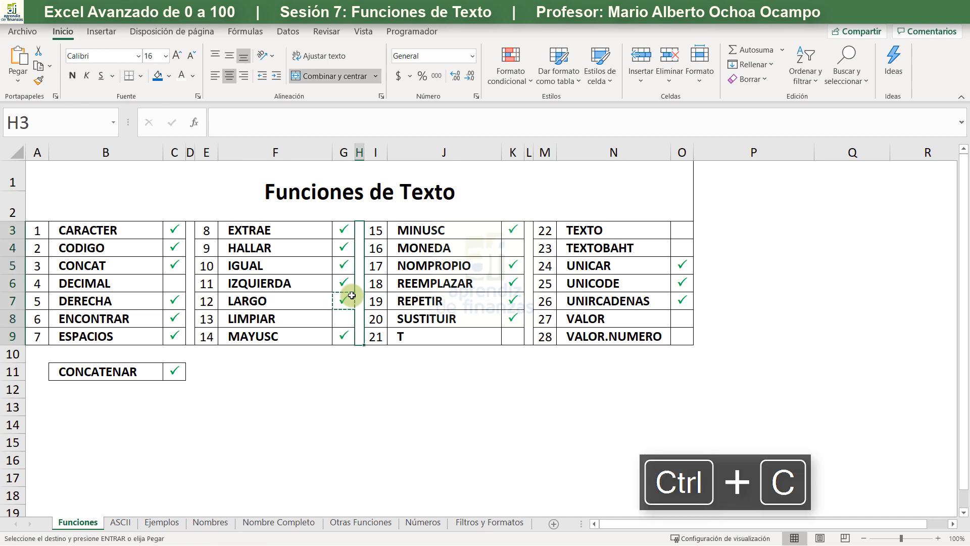
key("Right")
key("Right")
key("Right")
key("Up")
key("Up")
key("Up")
key("Up")
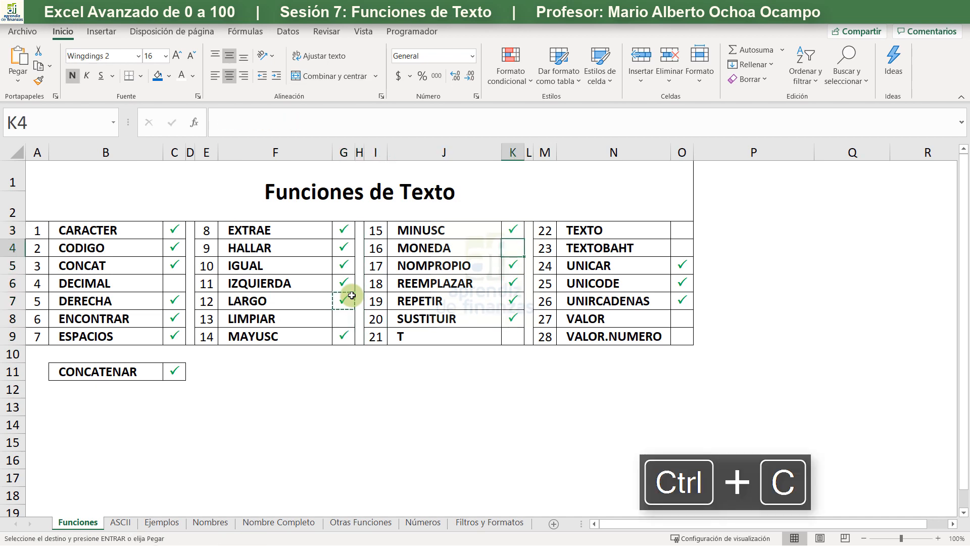
key("Left")
key("Left")
key("Left")
key("Left")
key("Left")
key("Left")
key("Left")
key("Left")
key("Left")
key("Left")
key("Right")
key("Down")
key("Right")
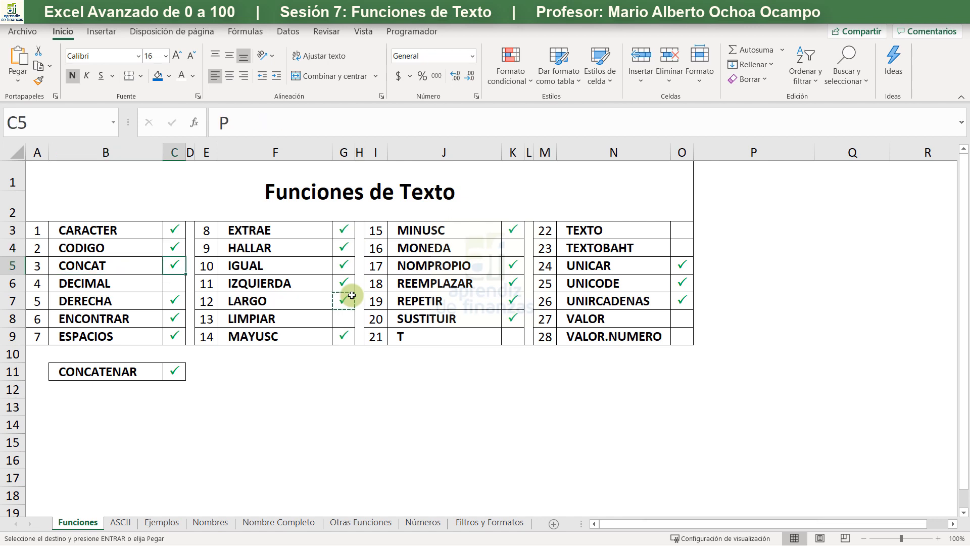
key("Down")
key("ctrl+v")
- Paste the copied check mark beside LIMPIAR in G8
key("Right")
key("Right")
- Paste the copied check mark beside MONEDA in K4
key("Right")
key("Right")
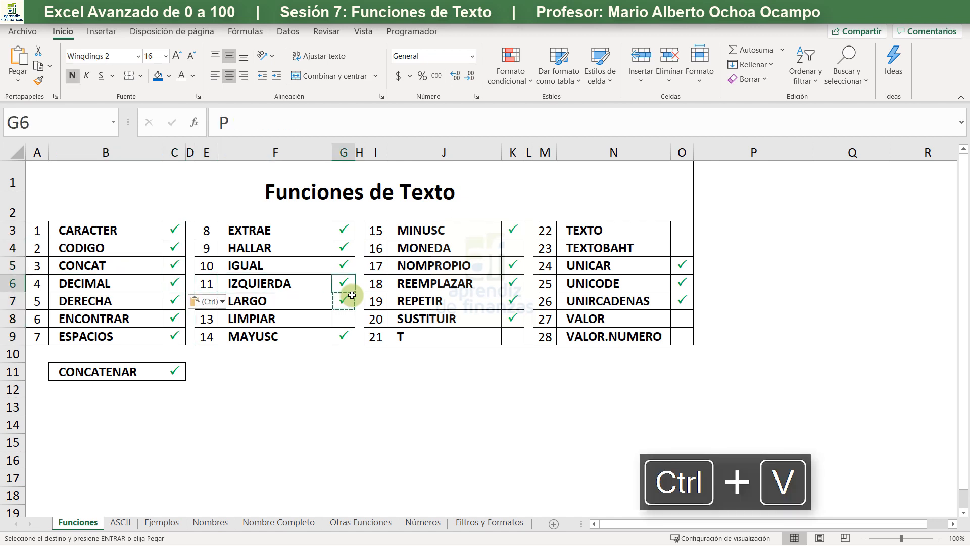
key("Down")
key("Down")
key("ctrl+v")
key("Right")
key("Right")
key("Right")
key("Right")
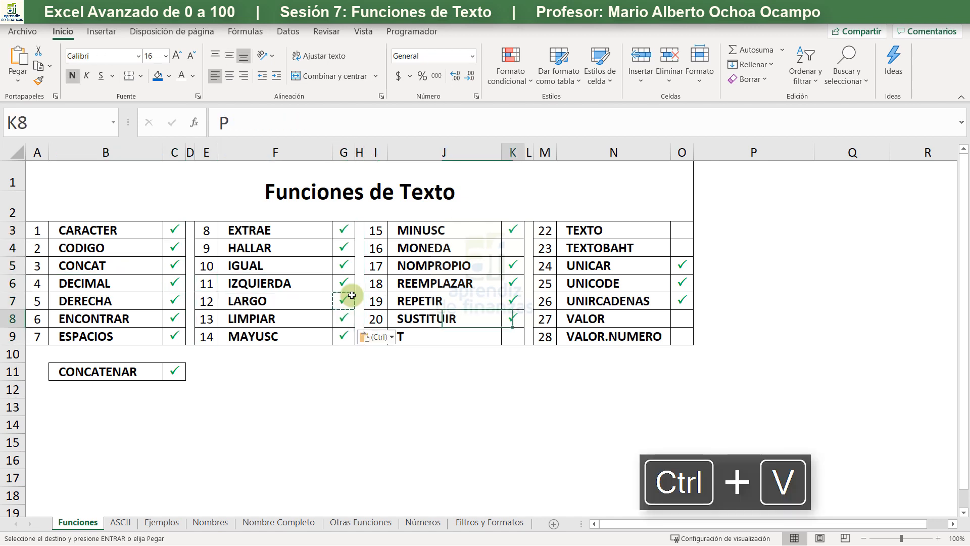
key("Up")
key("Up")
key("Up")
key("Up")
key("ctrl+v")
- Paste the copied check mark beside the T function in K9
key("Down")
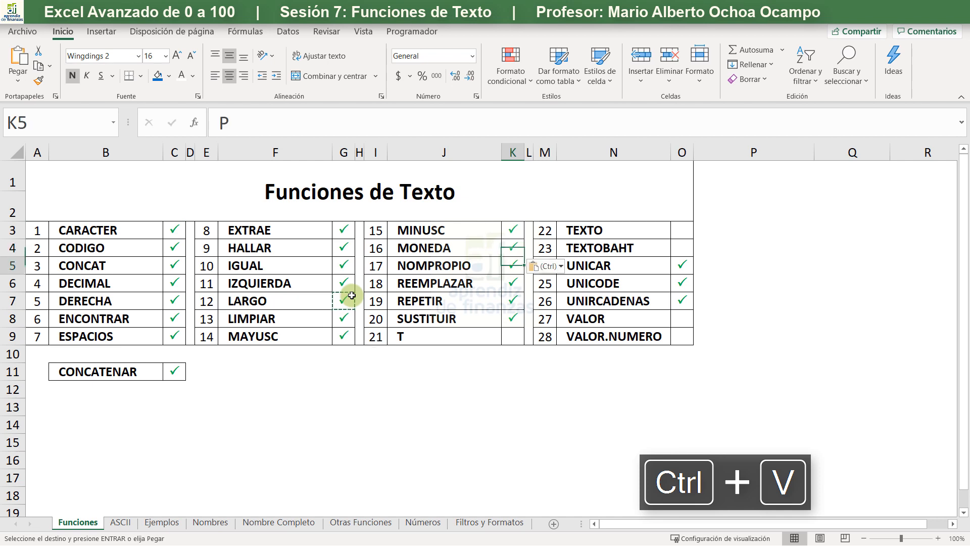
key("Down")
key("Down")
key("Down")
key("Down")
key("ctrl+v")
- Paste the copied check mark beside VALOR.NUMERO in O9 and VALOR in O8
key("Right")
key("Right")
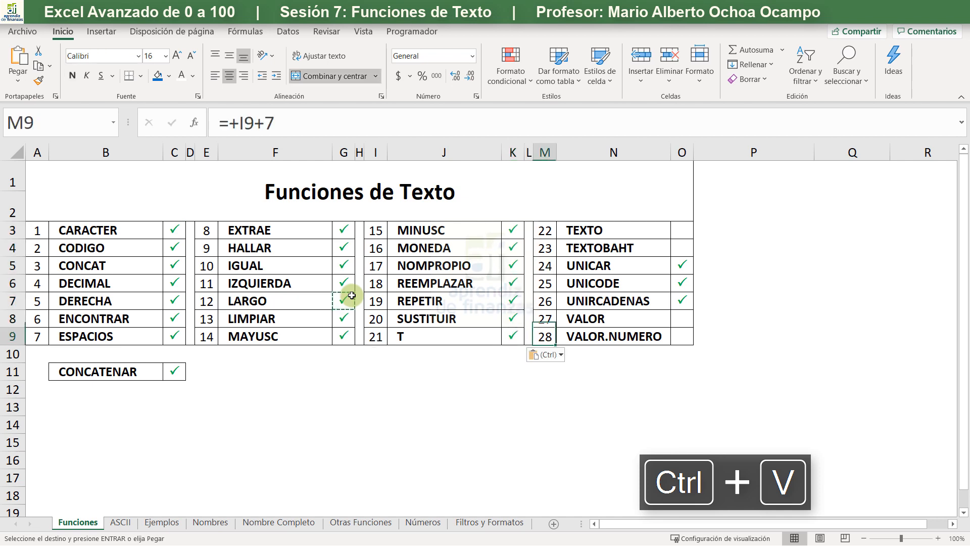
key("Right")
key("Right")
key("ctrl+v")
key("Up")
key("ctrl+v")
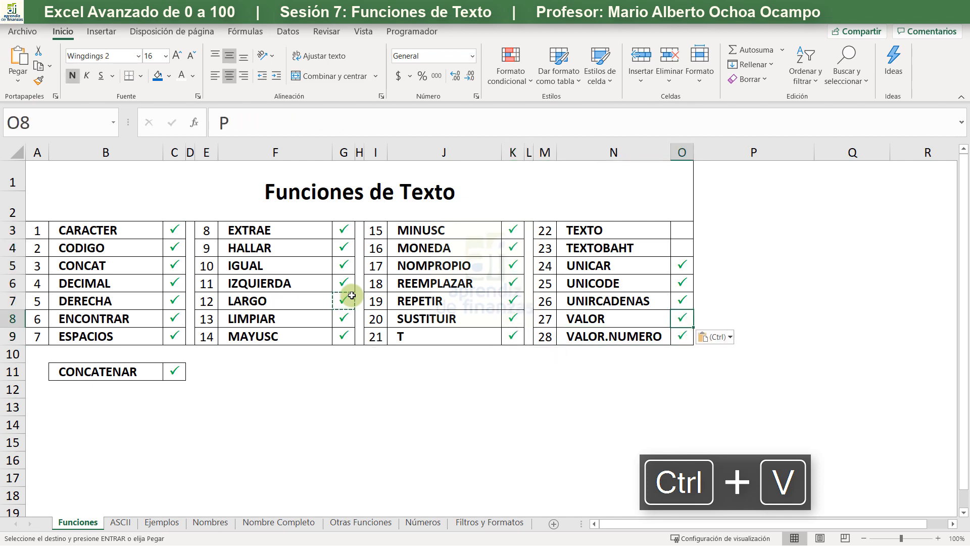
- Paste the copied check mark beside TEXTOBAHT in O4
key("Up")
key("Up")
key("Up")
key("Up")
key("Up")
key("Down")
key("ctrl+v")
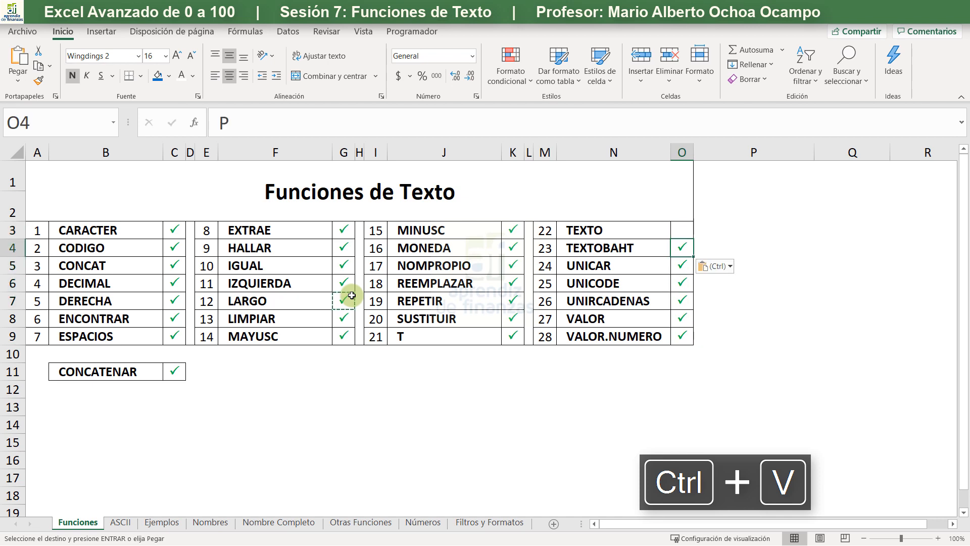
- Paste the copied check mark beside TEXTO in O3 and end the copy mode
key("Up")
key("ctrl+v")
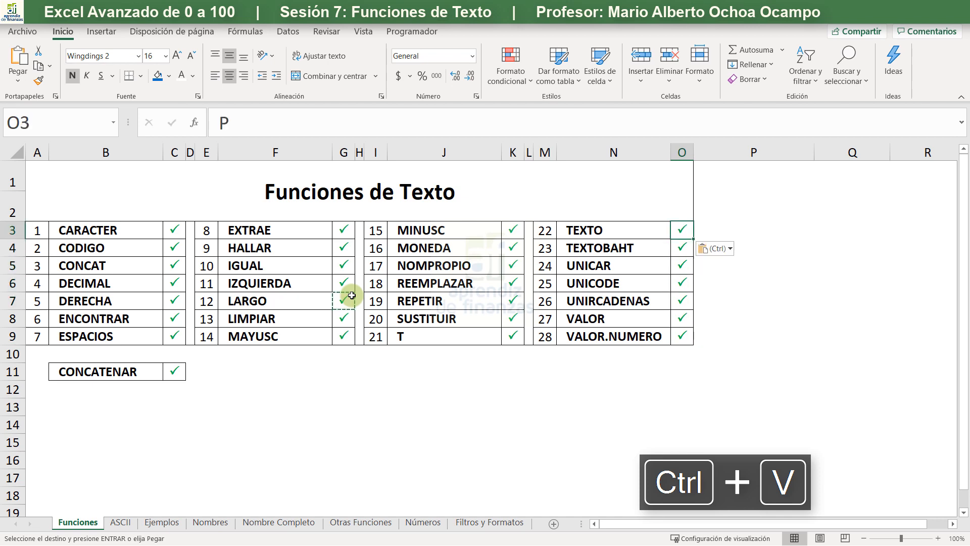
key("Escape")
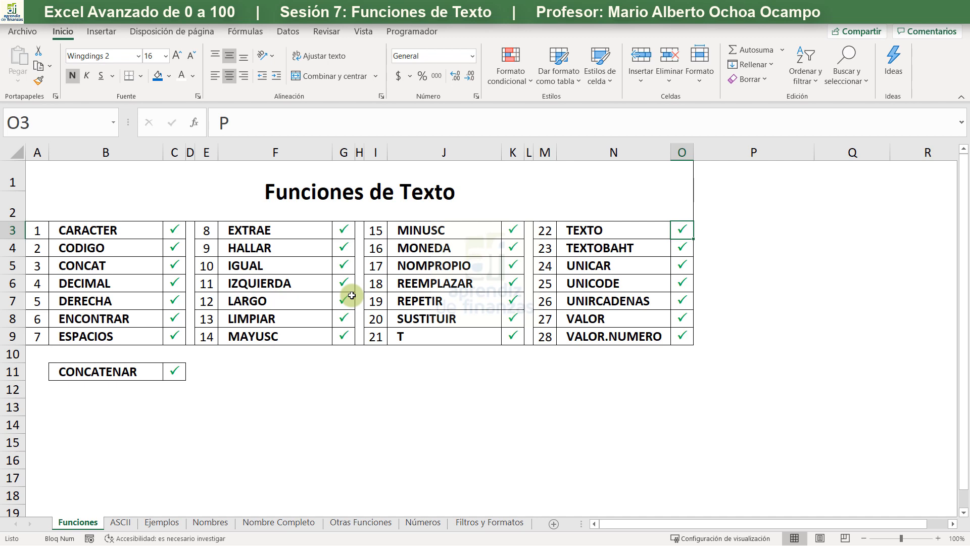
- Open the Filtros y Formatos sheet and view the text filter options of the Segundo Nombre column
left_click(467, 526)
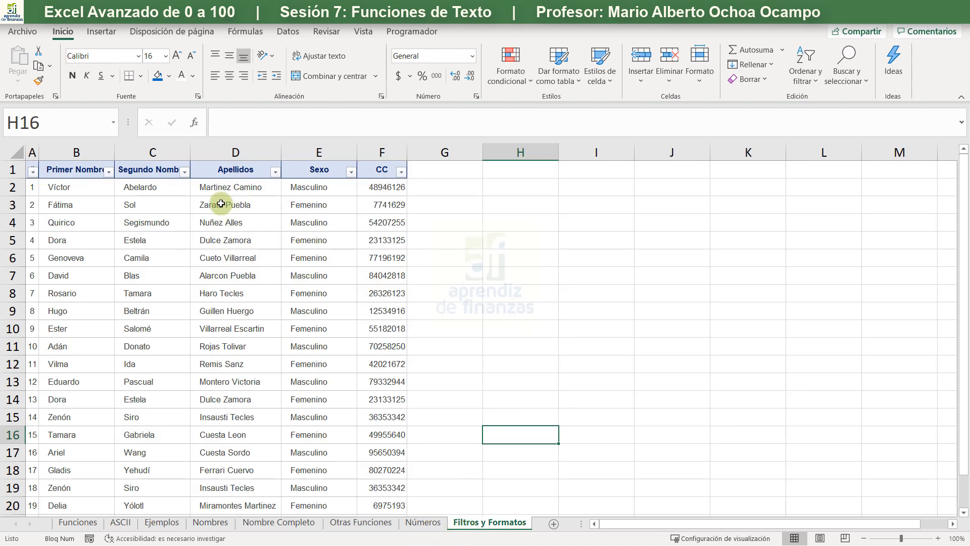
left_click(185, 172)
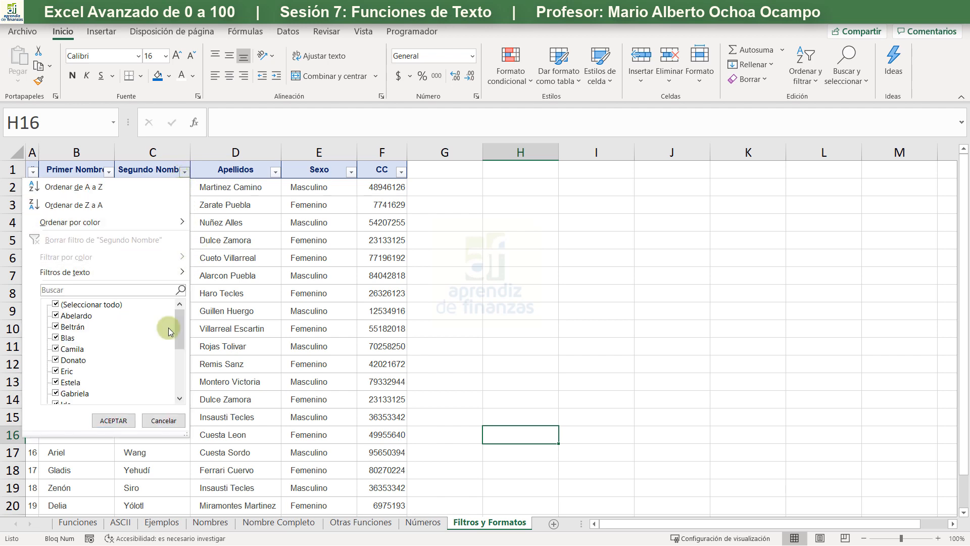
mouse_move(166, 277)
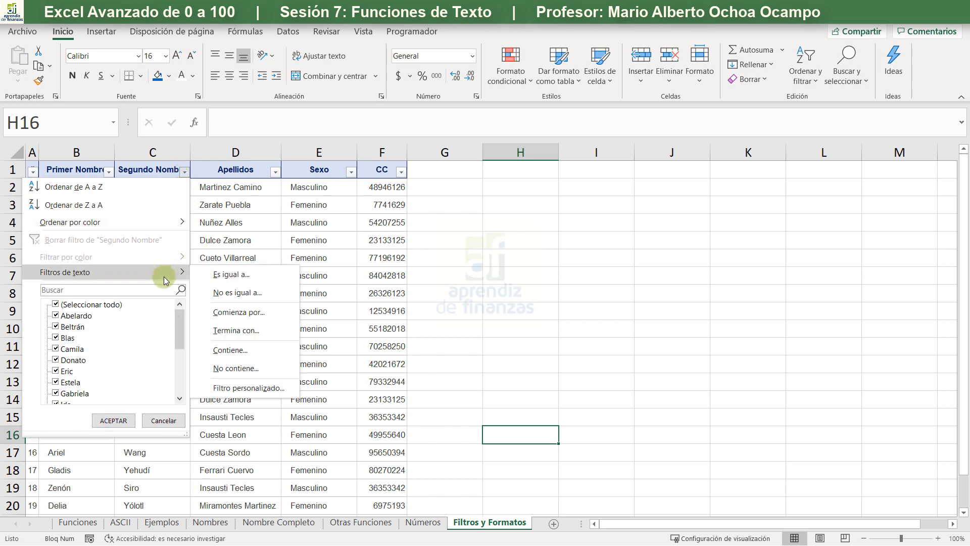
left_click(213, 241)
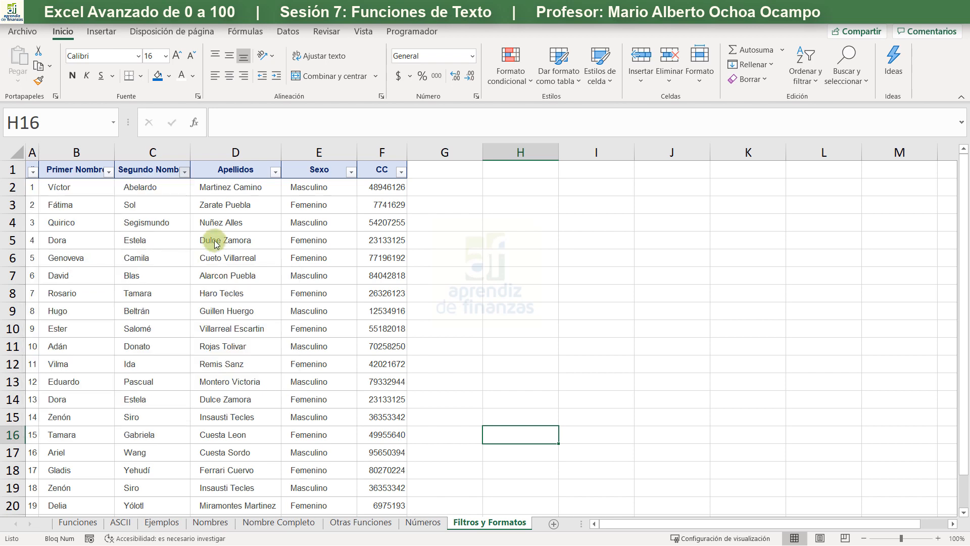
- Filter the Segundo Nombre column to entries that begin with "e", and clear that filter again
left_click(186, 171)
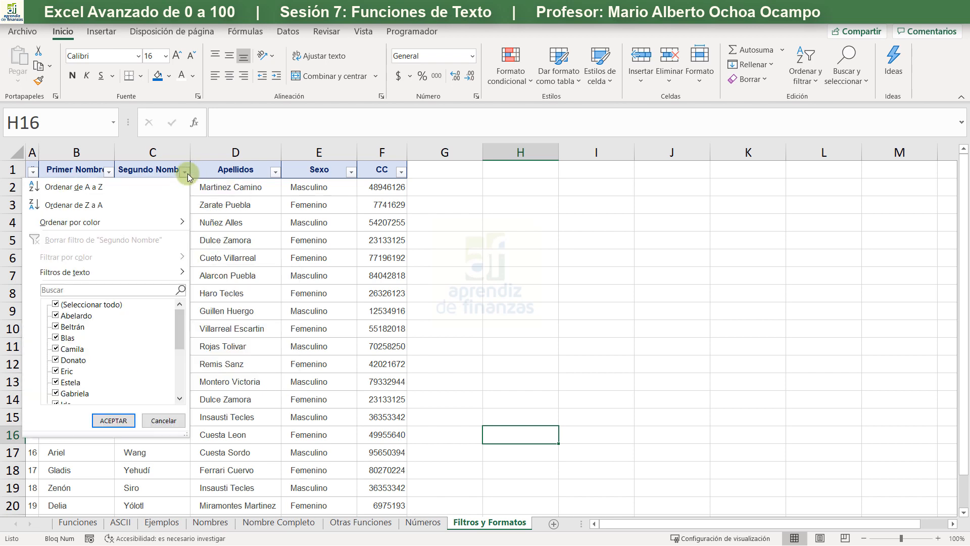
mouse_move(156, 273)
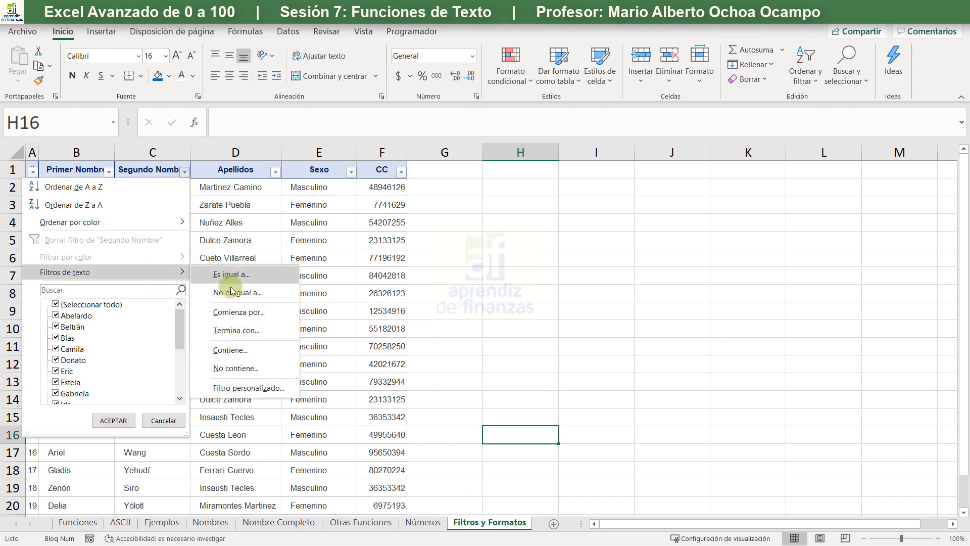
left_click(242, 312)
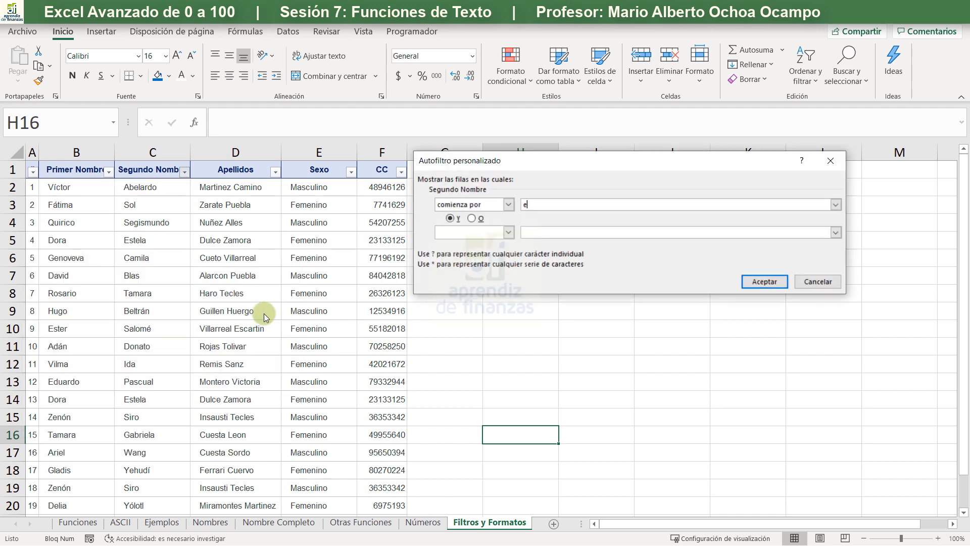
key("Return")
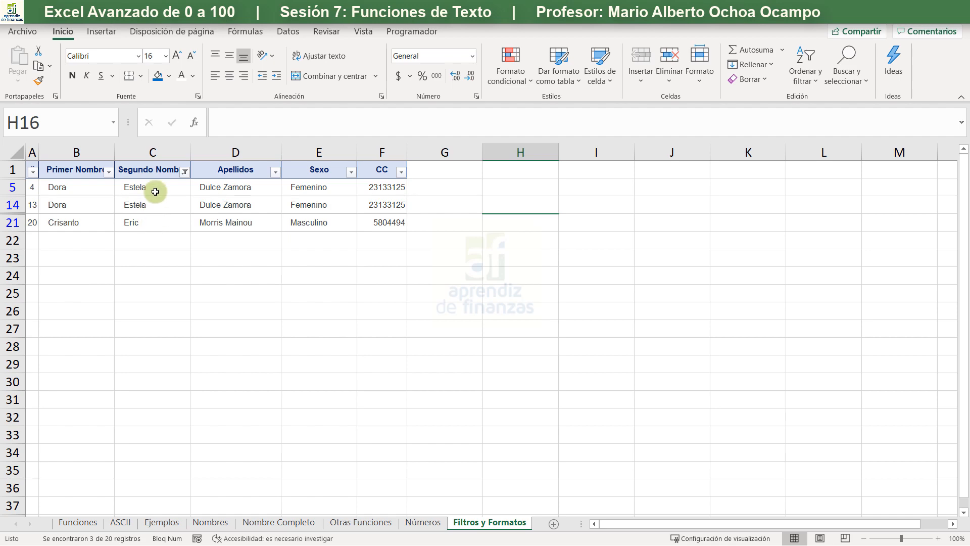
left_click(191, 171)
left_click(183, 172)
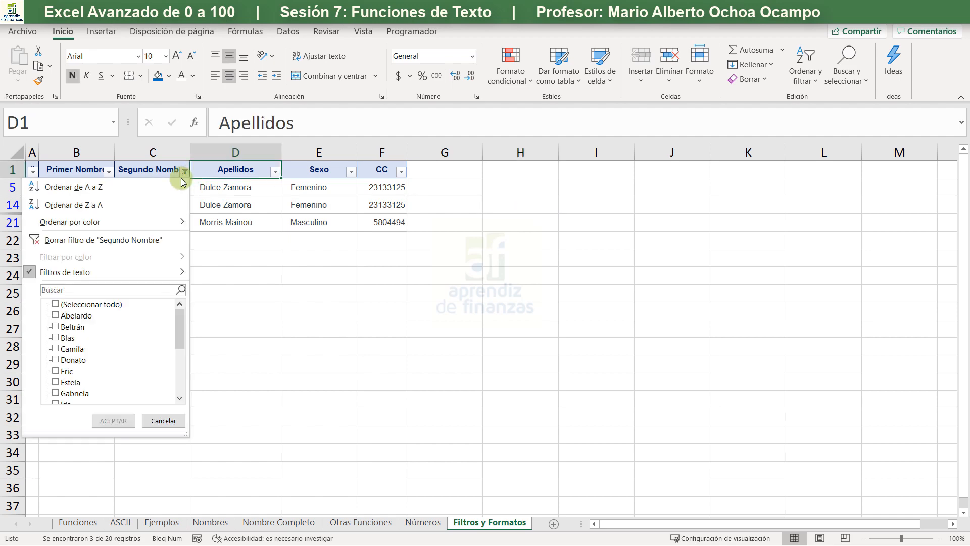
key("Escape")
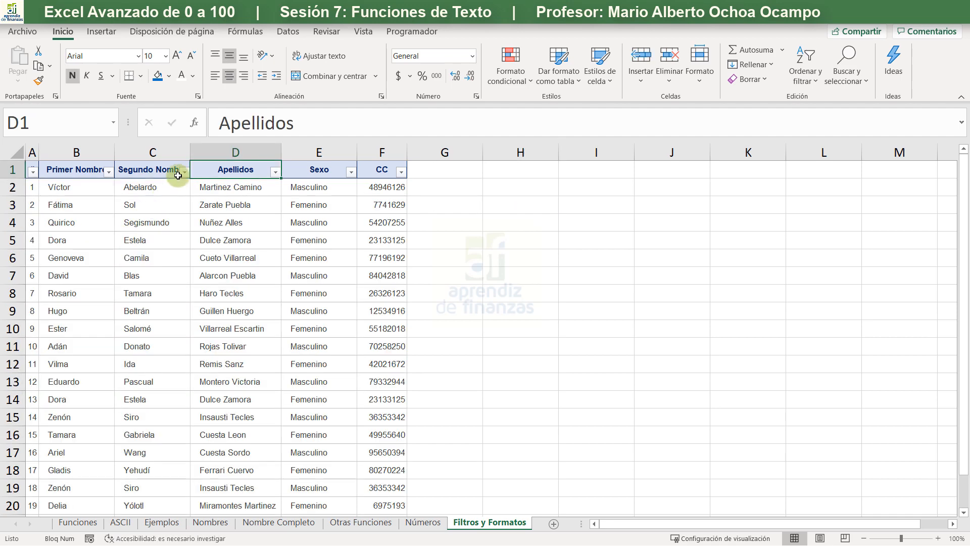
- Filter the Segundo Nombre column to entries that end with "o", and clear that filter again
left_click(181, 174)
mouse_move(141, 277)
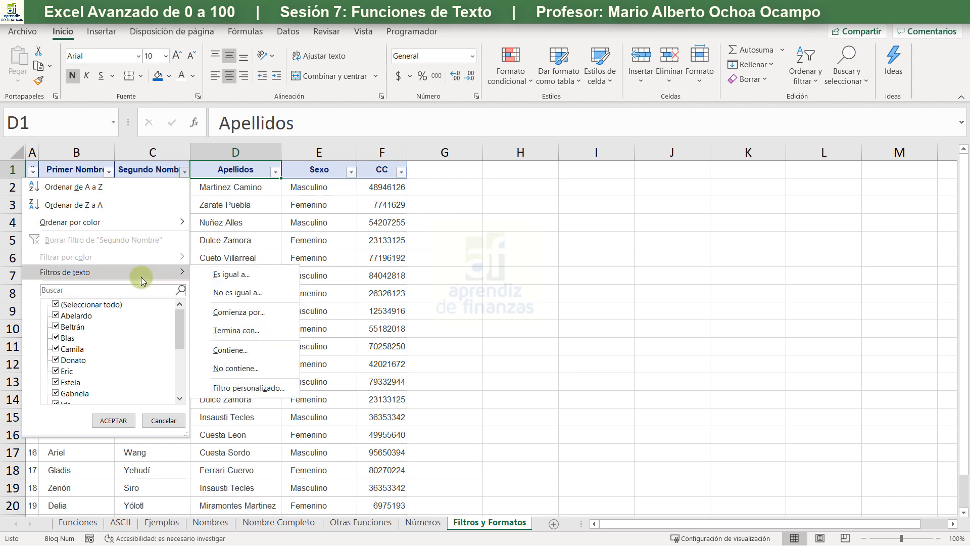
left_click(246, 330)
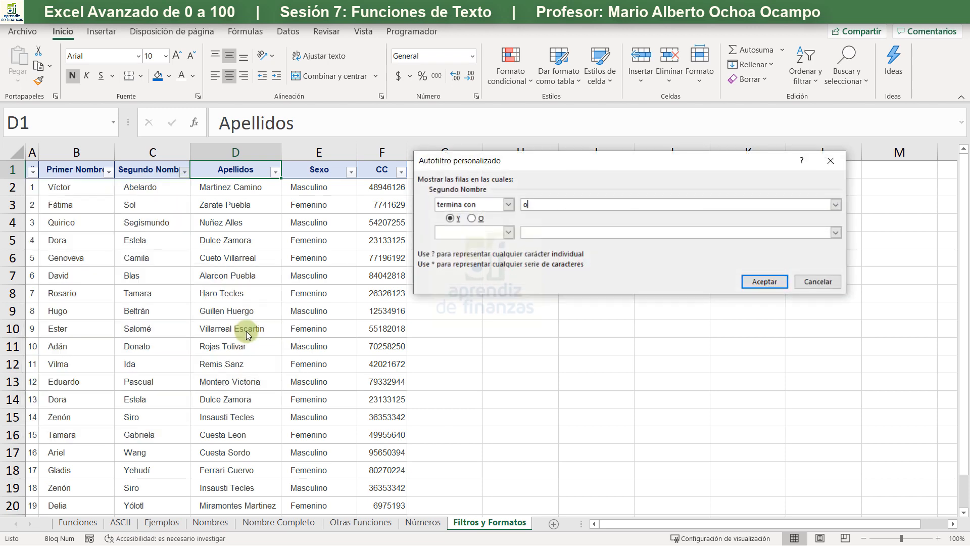
key("Return")
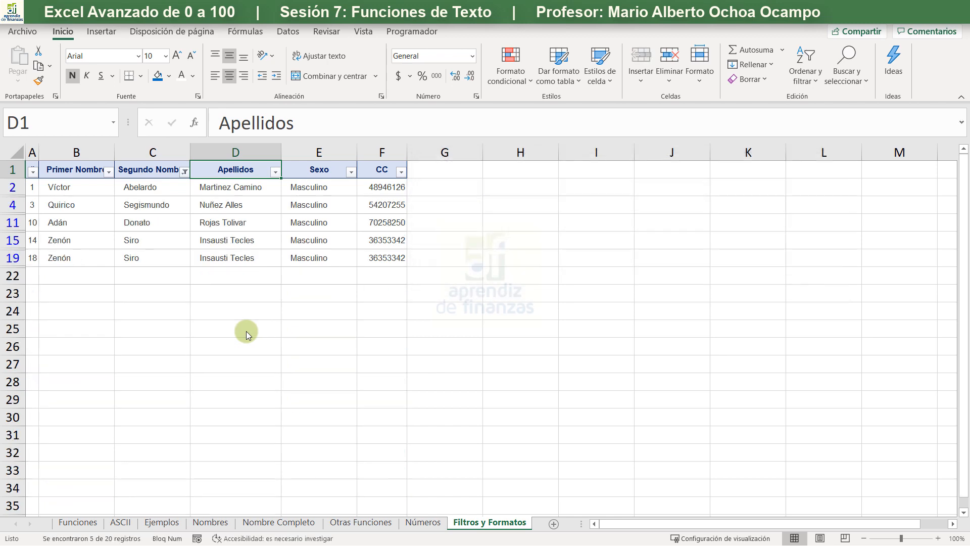
left_click(184, 172)
left_click(133, 240)
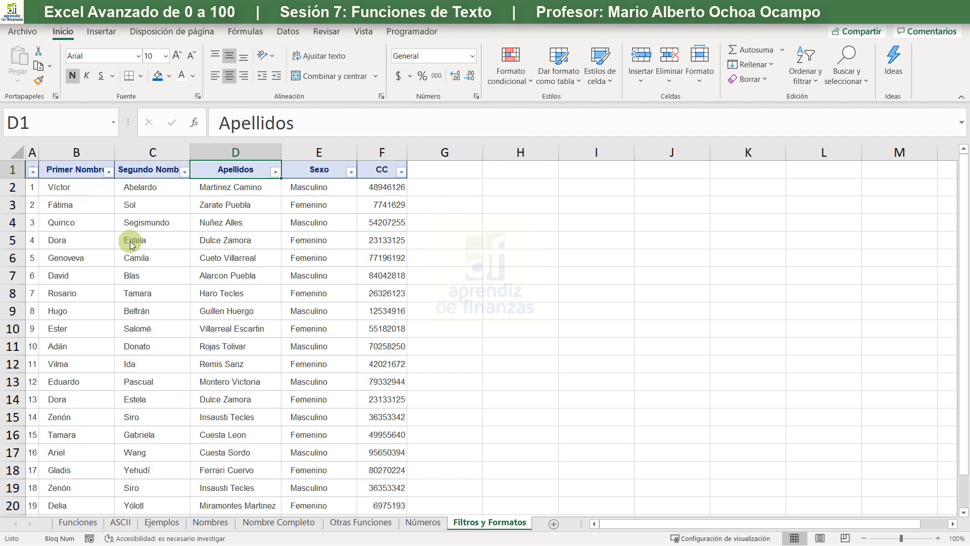
- Select all the entries of the Primer Nombre column, B2 to B21
left_click(104, 183)
key("ctrl+shift+Down")
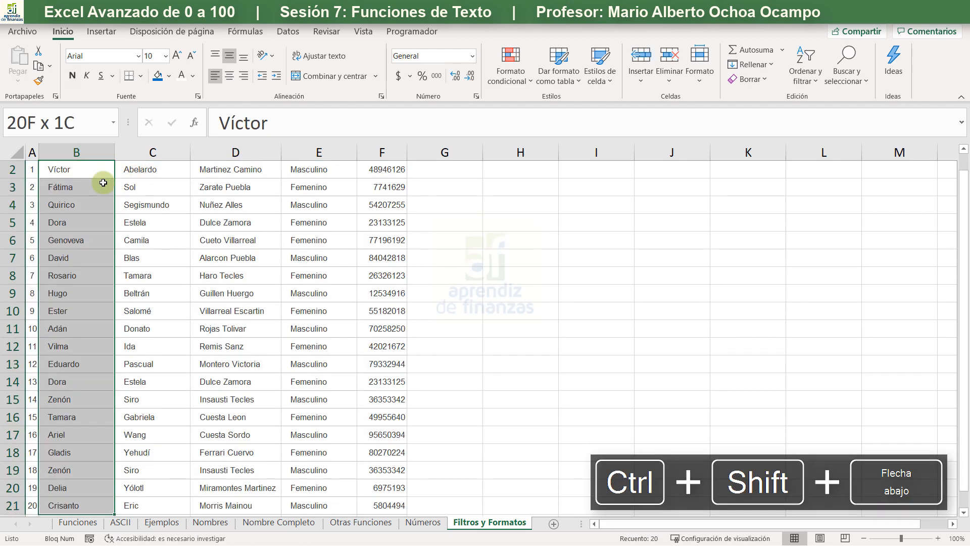
scroll(101, 281, "up", 1)
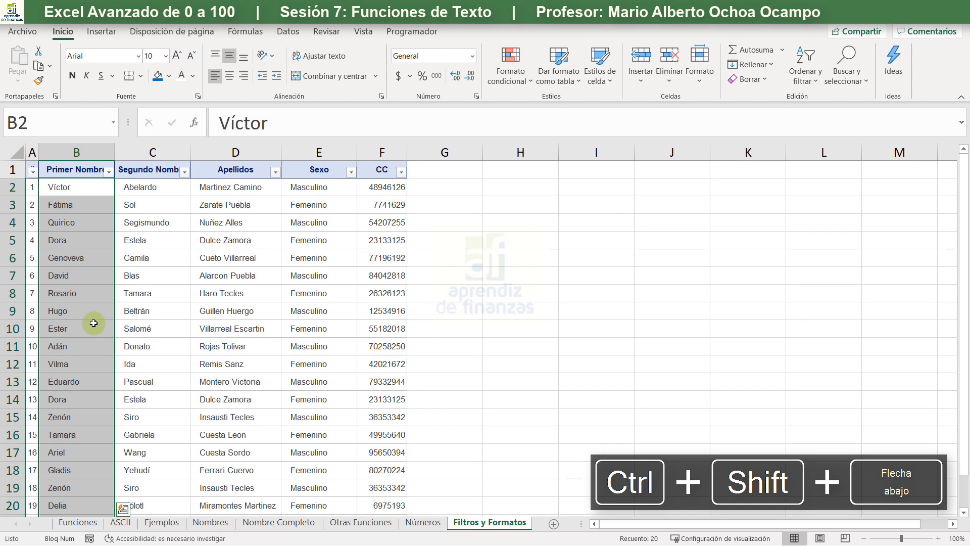
- Try the "Texto que contiene" highlight rule on the selected first names with the letters "a", "l", "y" and "c", without applying it
left_click(502, 53)
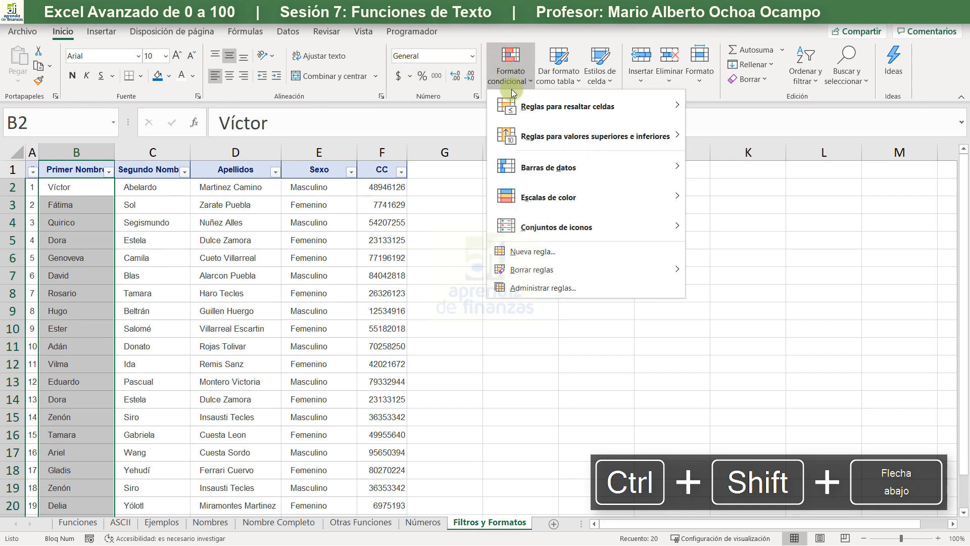
mouse_move(545, 112)
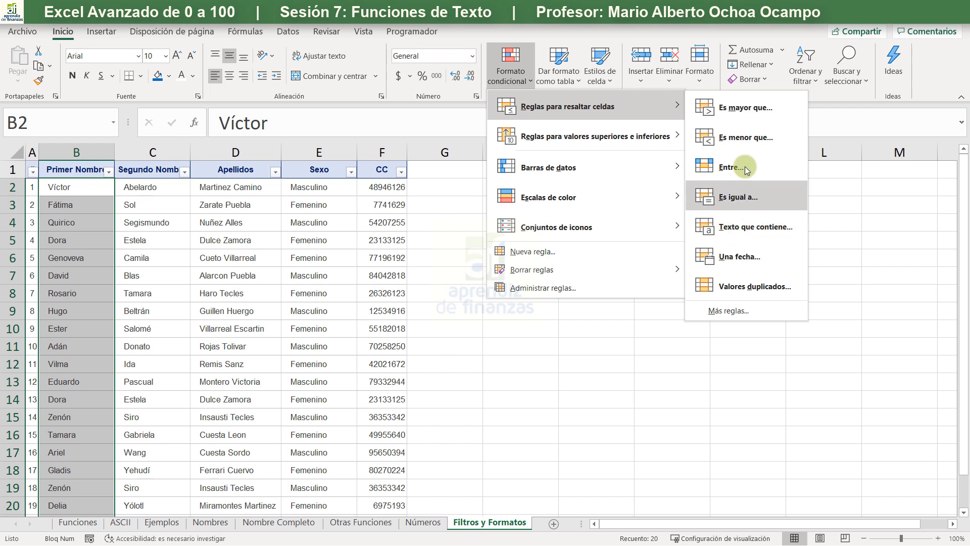
left_click(735, 230)
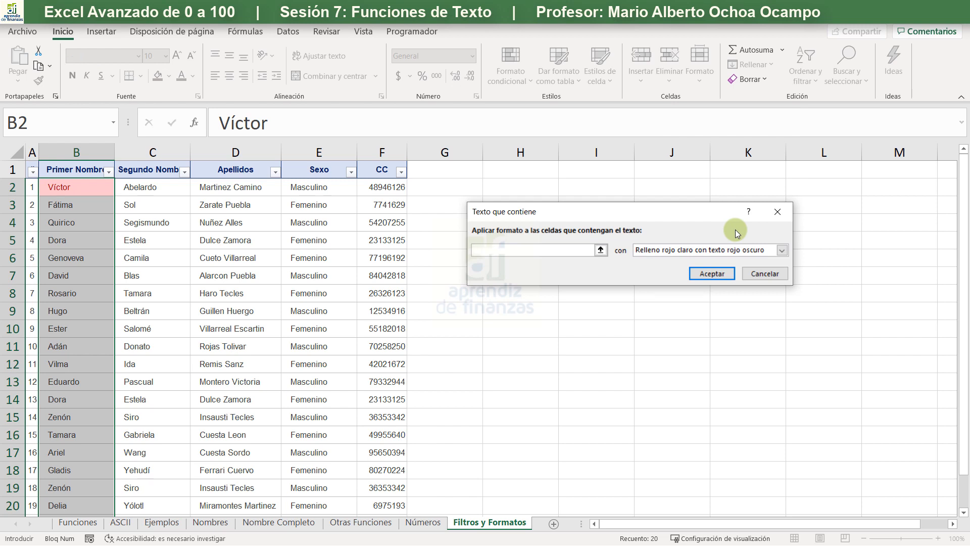
type("a")
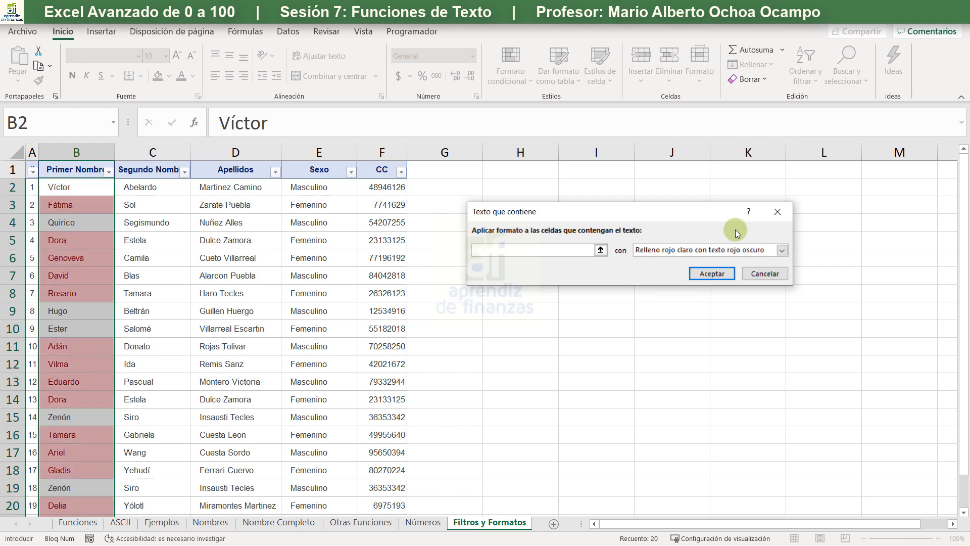
type("l")
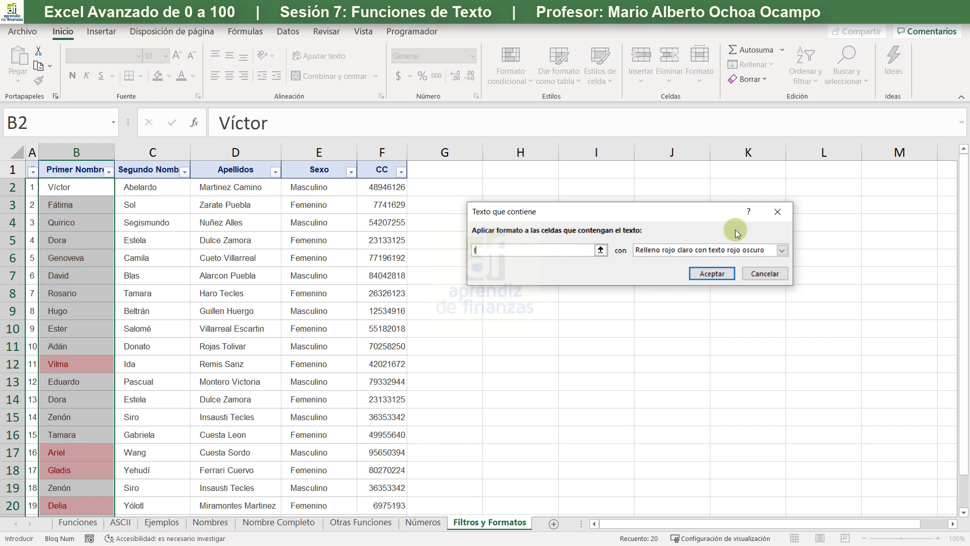
type("h")
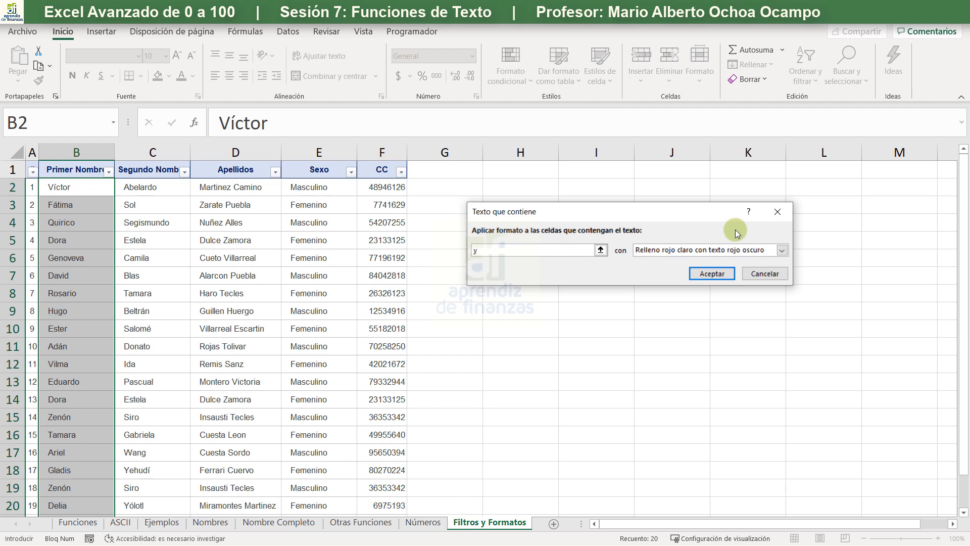
type("c")
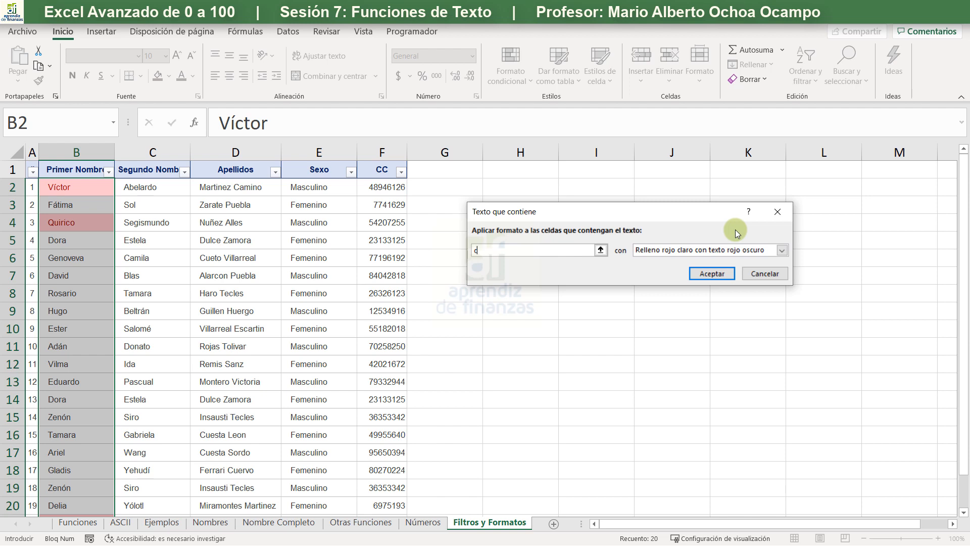
left_click(762, 278)
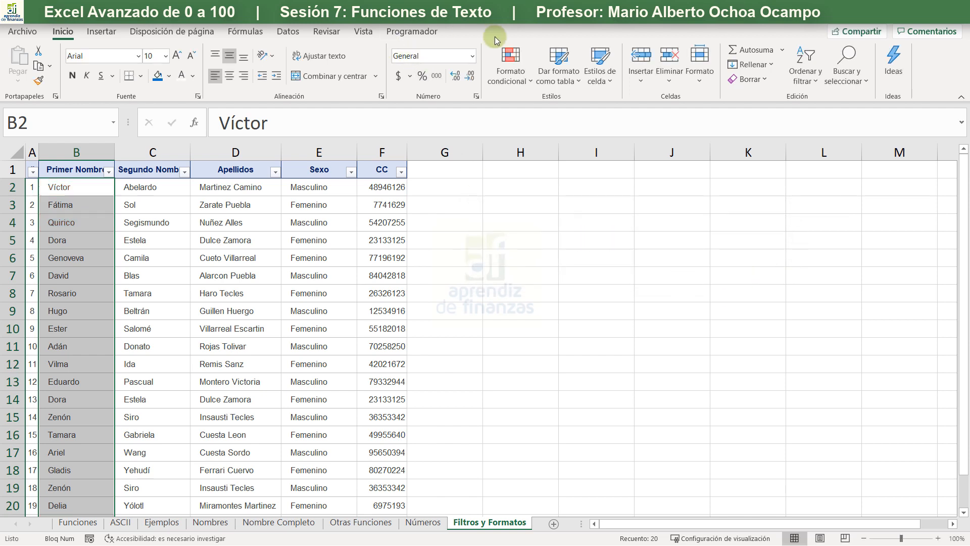
- Set up a duplicate values highlight rule for the selected first names, with light red fill and dark red text
left_click(520, 77)
left_click(516, 75)
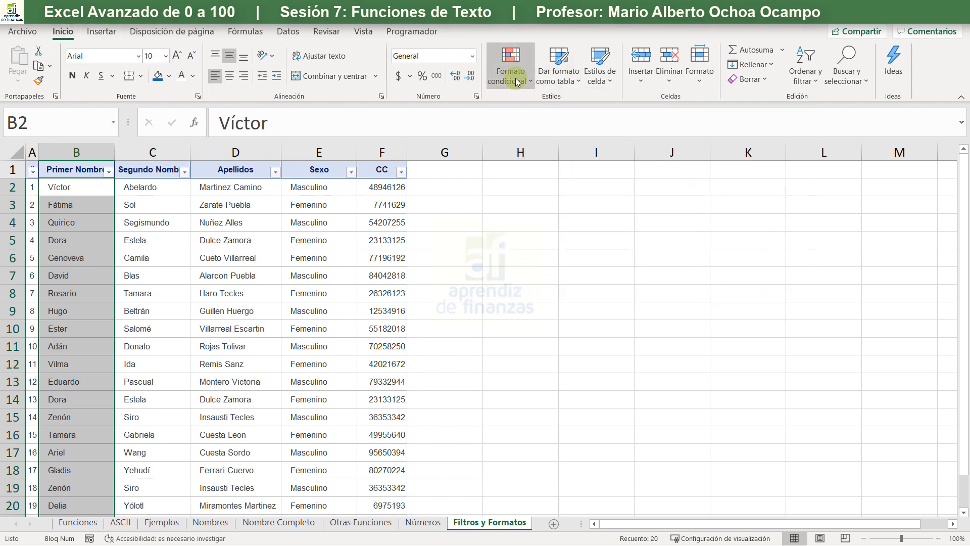
left_click(508, 82)
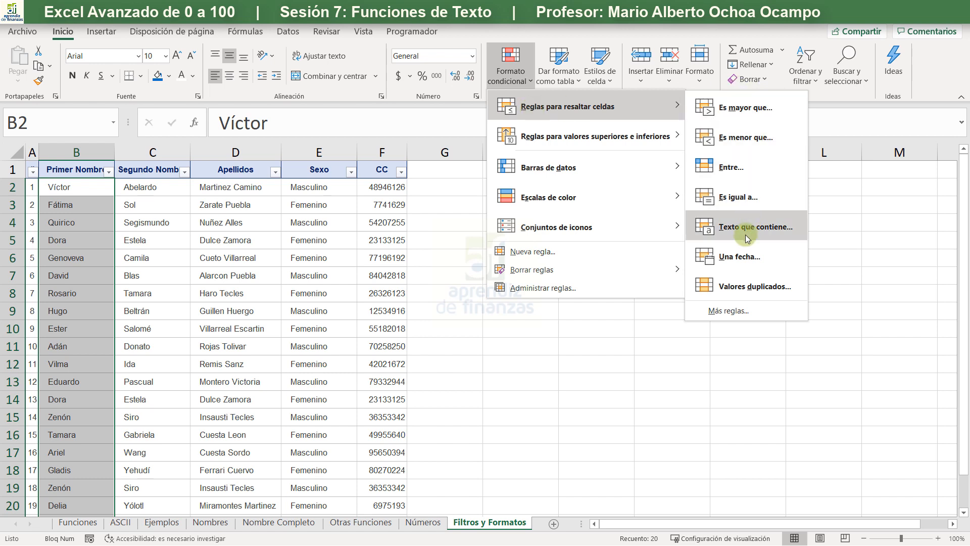
left_click(729, 285)
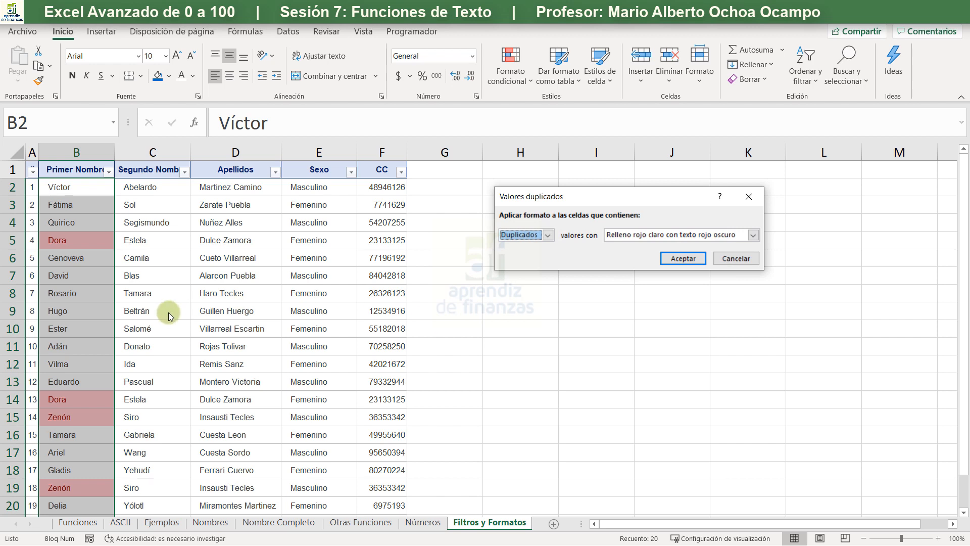
- Preview the highlight rule for unique values instead, and return it to Duplicados
left_click(548, 235)
left_click(539, 255)
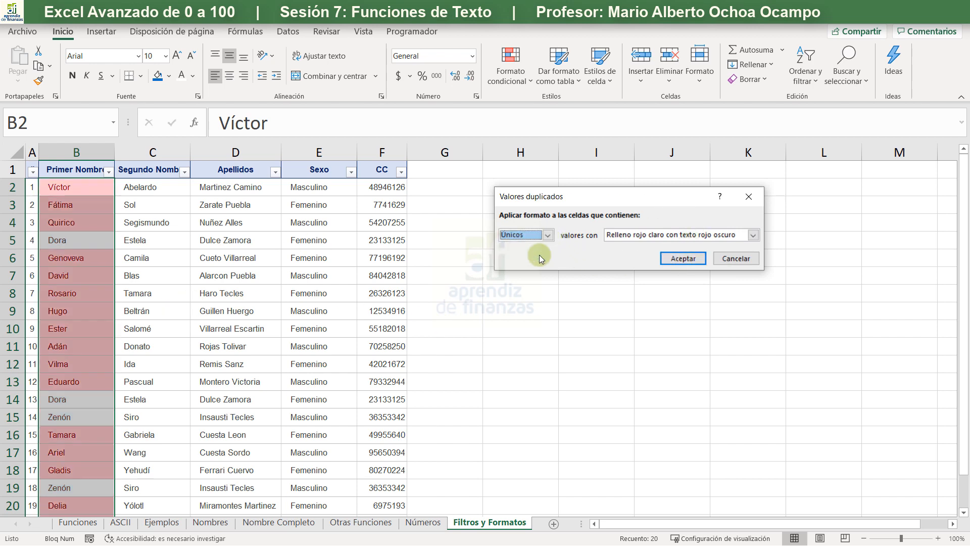
left_click(544, 238)
left_click(549, 245)
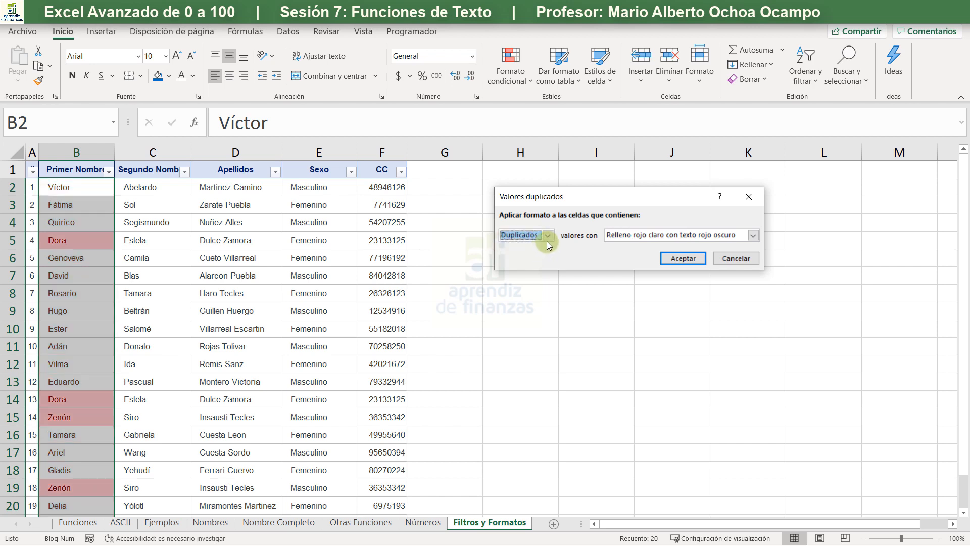
left_click(548, 235)
left_click(541, 253)
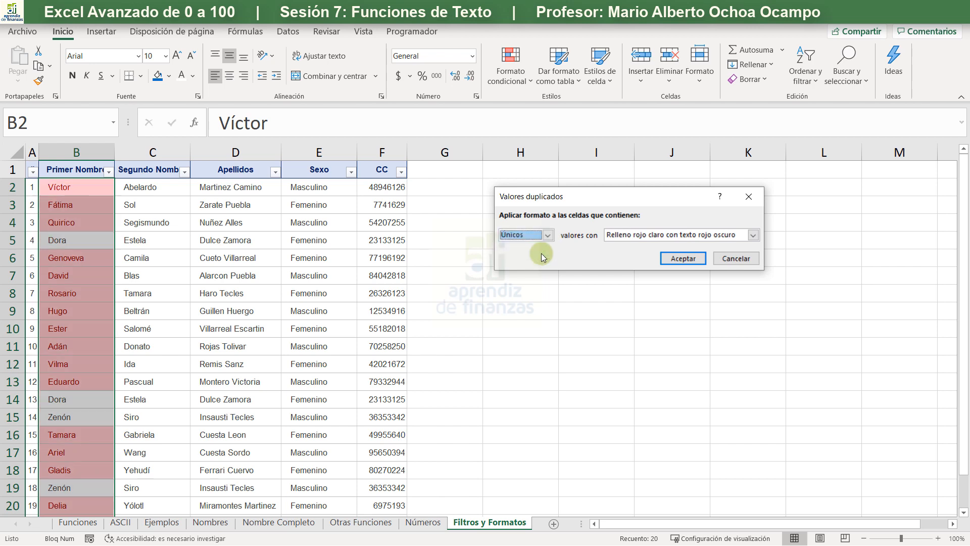
left_click(546, 236)
left_click(543, 246)
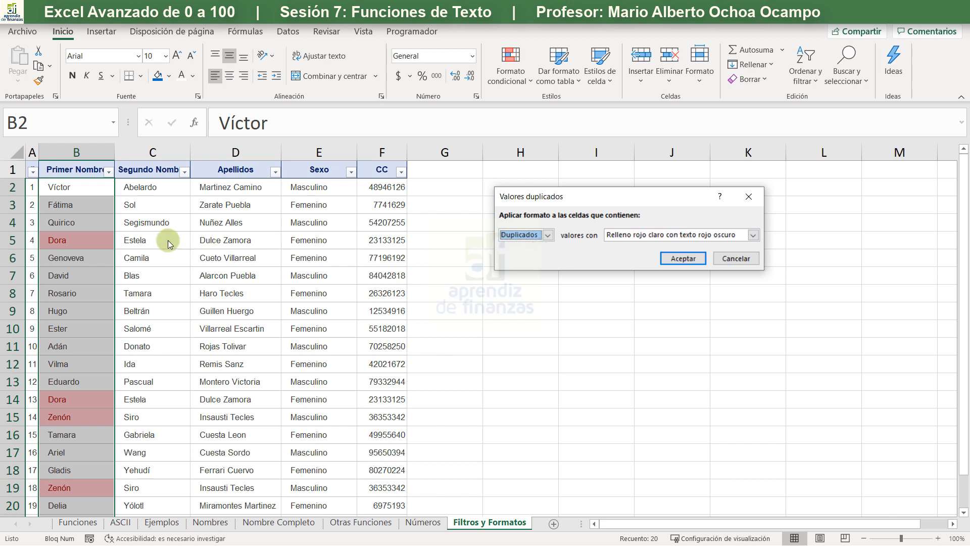
- Apply the duplicate values rule to the Primer Nombre column and check the highlighted rows
left_click(684, 258)
scroll(246, 308, "down", 3)
scroll(151, 341, "up", 3)
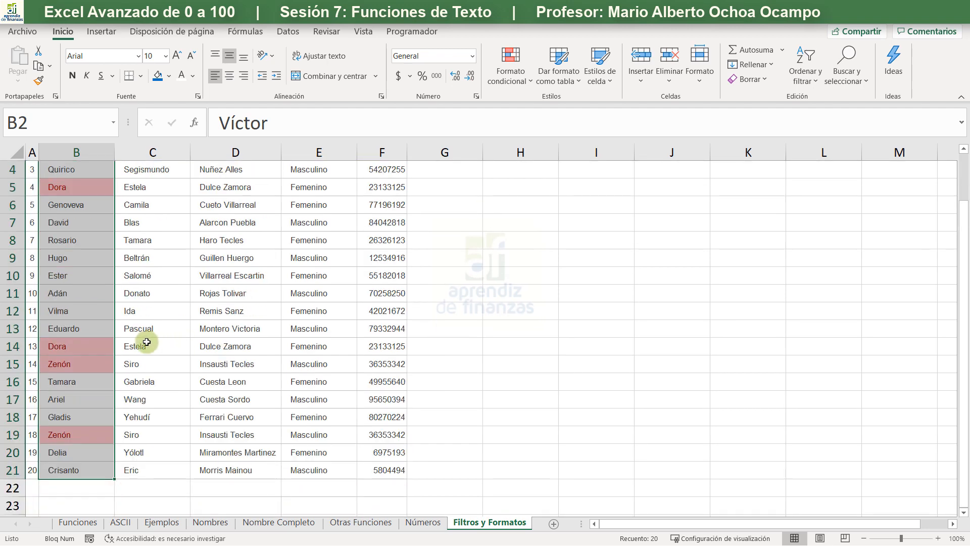